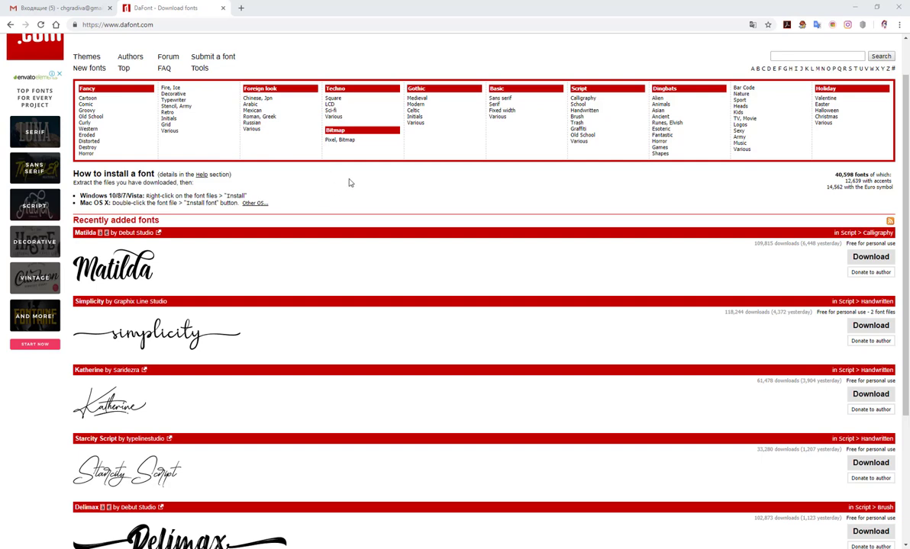
Open the Dingbats > Nature font category on DaFont
{"action": "scroll", "coordinate": [349, 182], "scroll_direction": "down", "scroll_amount": 3}
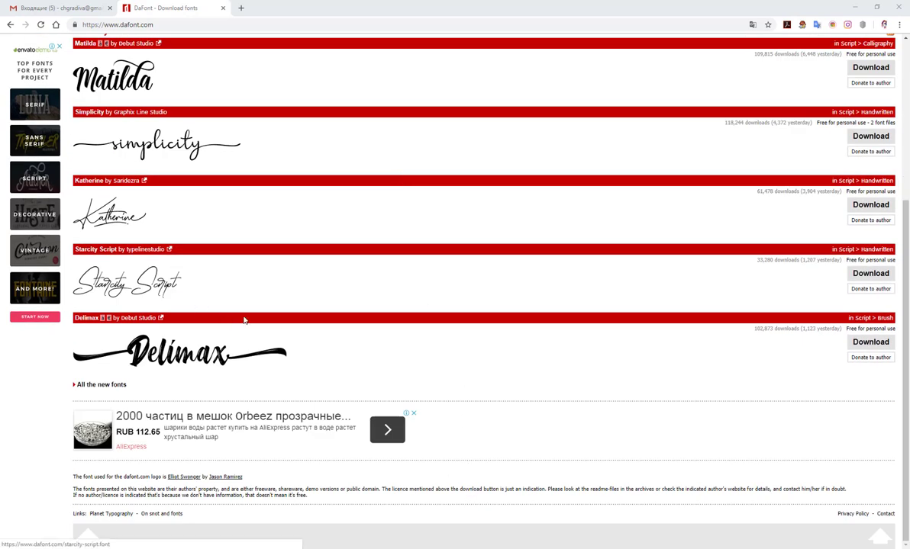
{"action": "scroll", "coordinate": [229, 313], "scroll_direction": "up", "scroll_amount": 2}
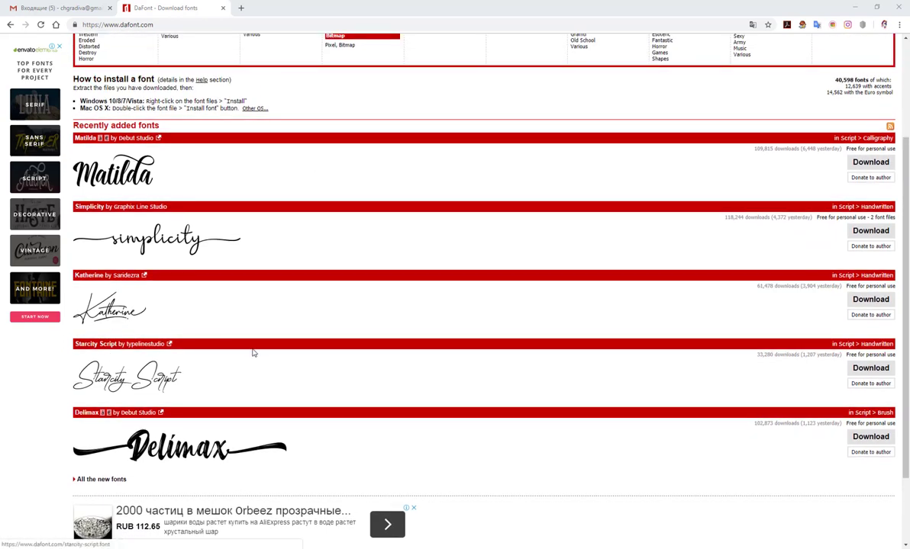
{"action": "scroll", "coordinate": [257, 352], "scroll_direction": "up", "scroll_amount": 1}
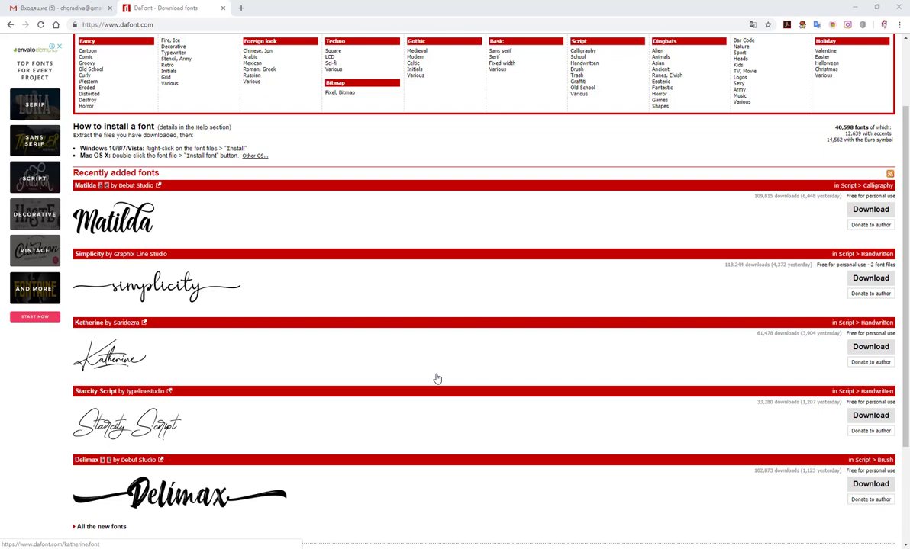
{"action": "scroll", "coordinate": [433, 353], "scroll_direction": "up", "scroll_amount": 1}
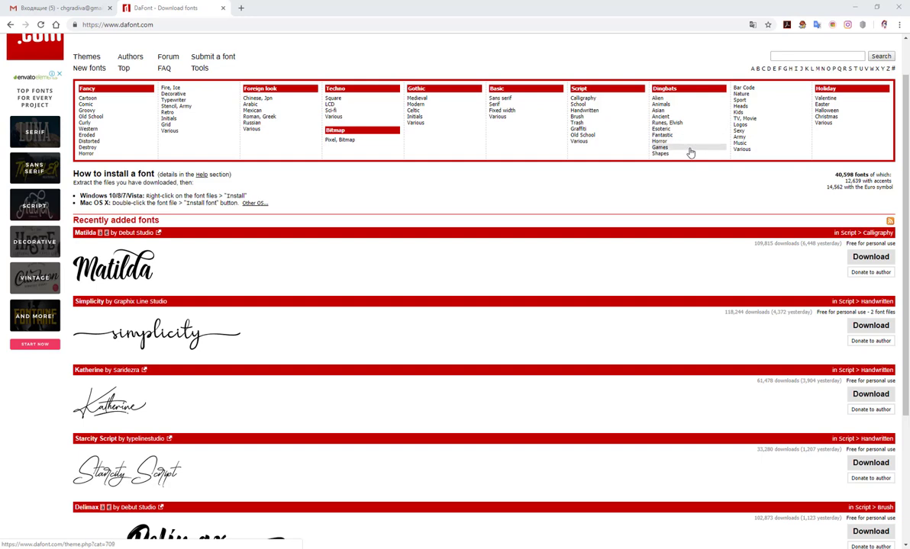
{"action": "left_click", "coordinate": [770, 96]}
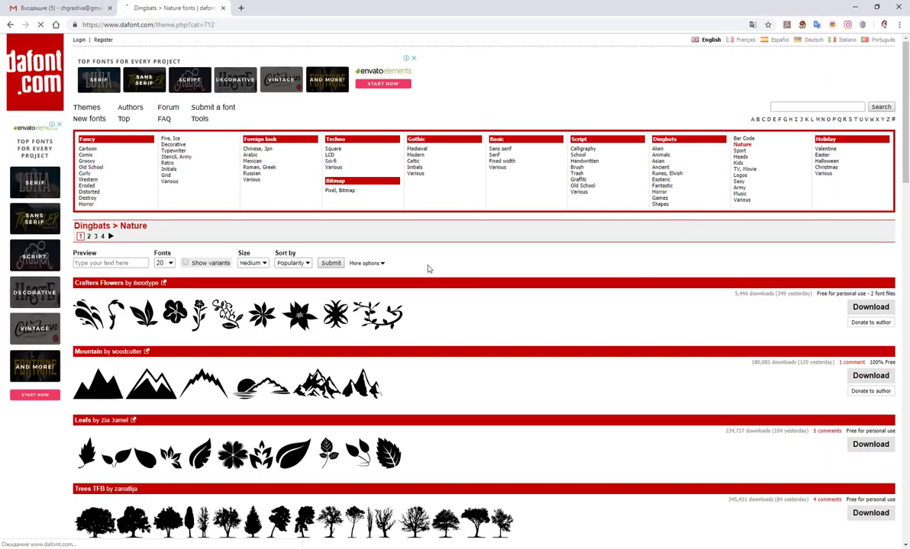
Browse the Nature dingbat fonts list, then return to the top of the page
{"action": "scroll", "coordinate": [428, 268], "scroll_direction": "down", "scroll_amount": 1}
{"action": "scroll", "coordinate": [380, 248], "scroll_direction": "down", "scroll_amount": 2}
{"action": "scroll", "coordinate": [380, 248], "scroll_direction": "down", "scroll_amount": 1}
{"action": "scroll", "coordinate": [386, 280], "scroll_direction": "down", "scroll_amount": 3}
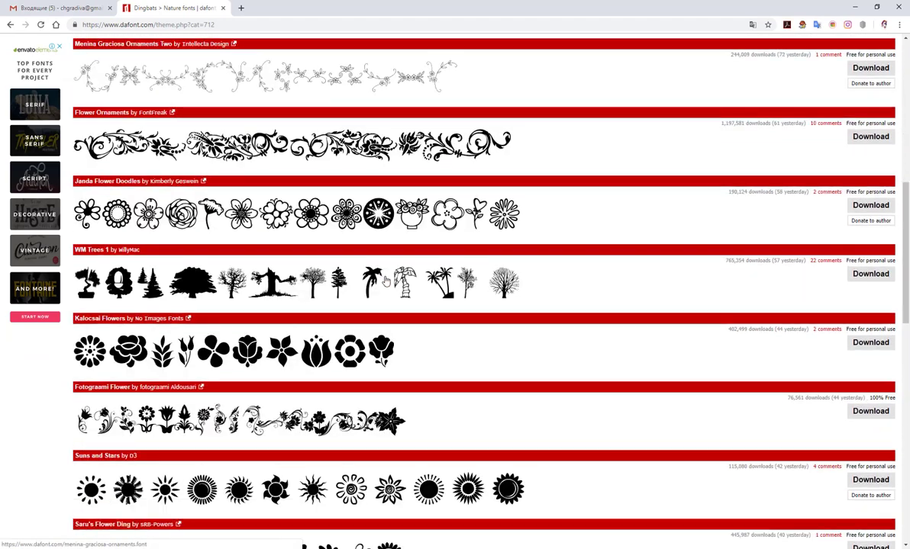
{"action": "scroll", "coordinate": [386, 280], "scroll_direction": "down", "scroll_amount": 1}
{"action": "scroll", "coordinate": [386, 280], "scroll_direction": "down", "scroll_amount": 2}
{"action": "scroll", "coordinate": [387, 279], "scroll_direction": "down", "scroll_amount": 2}
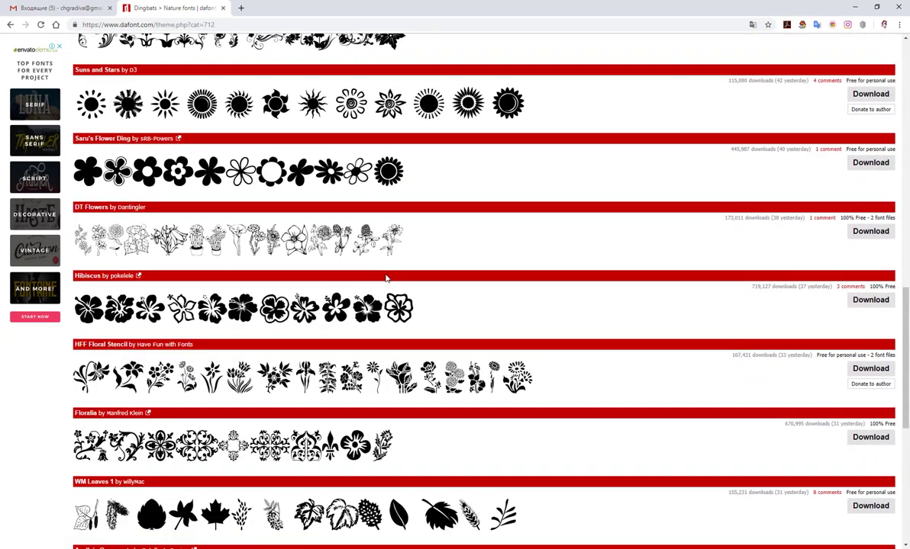
{"action": "scroll", "coordinate": [386, 279], "scroll_direction": "down", "scroll_amount": 1}
{"action": "scroll", "coordinate": [386, 274], "scroll_direction": "down", "scroll_amount": 1}
{"action": "scroll", "coordinate": [387, 274], "scroll_direction": "down", "scroll_amount": 1}
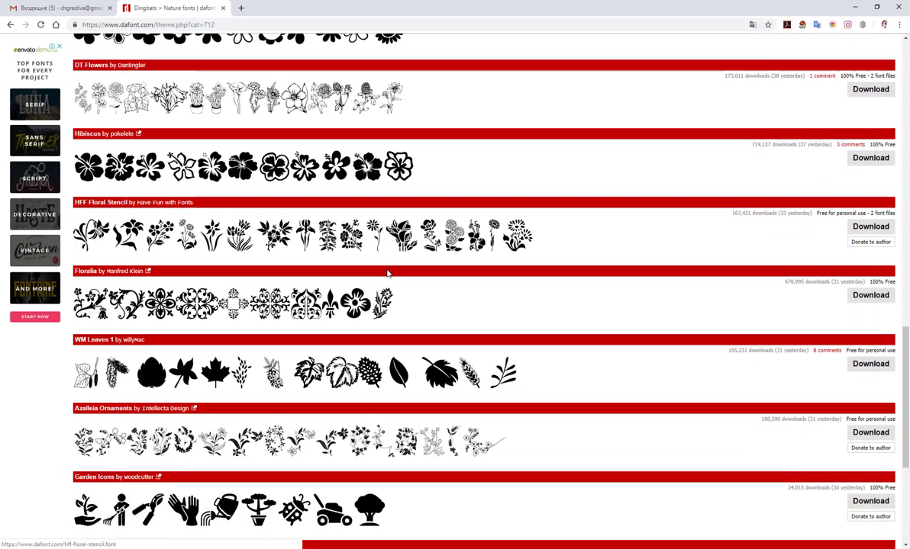
{"action": "scroll", "coordinate": [387, 273], "scroll_direction": "down", "scroll_amount": 1}
{"action": "scroll", "coordinate": [412, 290], "scroll_direction": "down", "scroll_amount": 1}
{"action": "scroll", "coordinate": [457, 313], "scroll_direction": "down", "scroll_amount": 2}
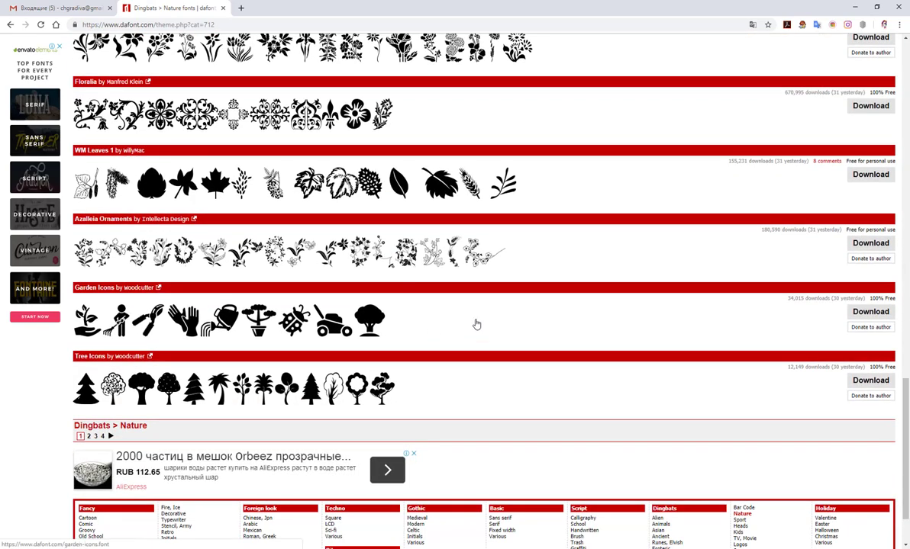
{"action": "scroll", "coordinate": [476, 325], "scroll_direction": "up", "scroll_amount": 1}
{"action": "scroll", "coordinate": [470, 325], "scroll_direction": "up", "scroll_amount": 4}
{"action": "scroll", "coordinate": [470, 324], "scroll_direction": "up", "scroll_amount": 1}
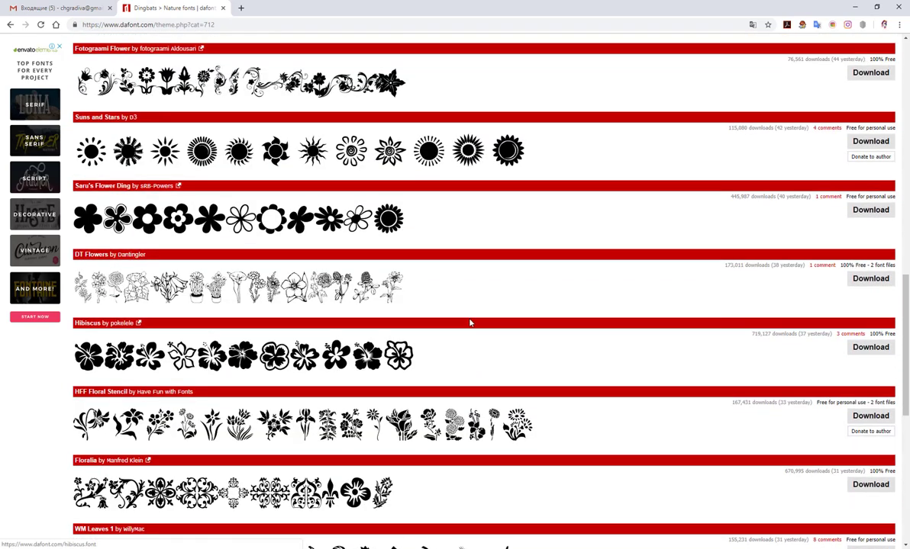
{"action": "scroll", "coordinate": [470, 324], "scroll_direction": "up", "scroll_amount": 3}
{"action": "scroll", "coordinate": [470, 324], "scroll_direction": "up", "scroll_amount": 3}
{"action": "scroll", "coordinate": [470, 324], "scroll_direction": "up", "scroll_amount": 3}
{"action": "scroll", "coordinate": [470, 325], "scroll_direction": "up", "scroll_amount": 3}
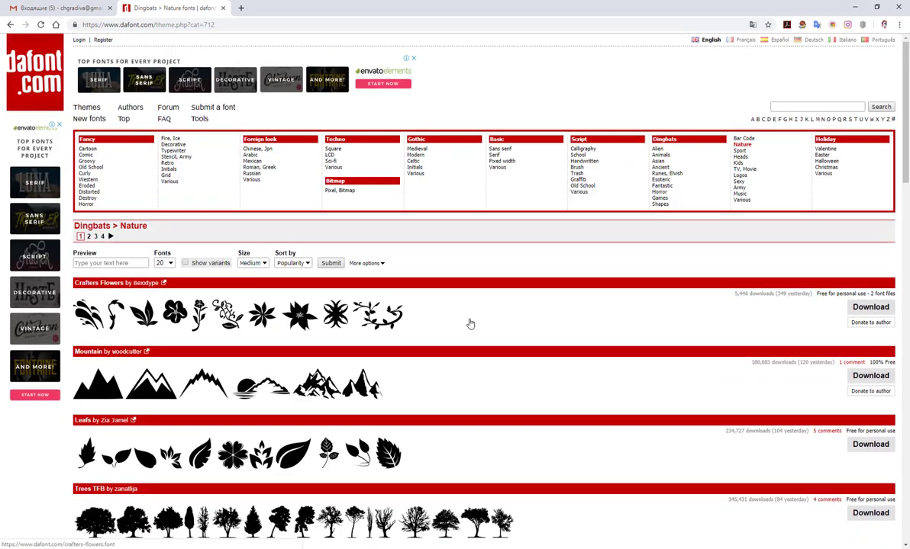
Open the Script > Calligraphy font category, passing through Typewriter, and scroll to the bottom
{"action": "left_click", "coordinate": [167, 151]}
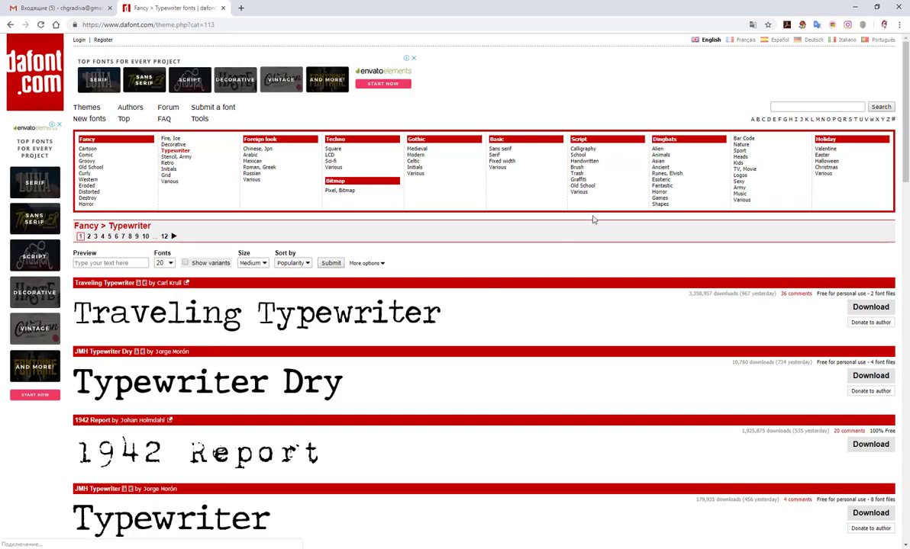
{"action": "left_click", "coordinate": [585, 149]}
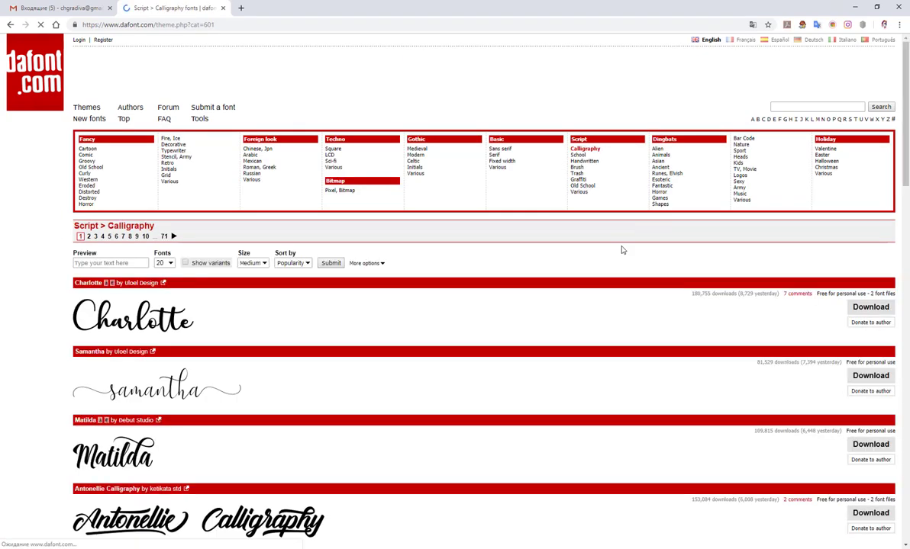
{"action": "scroll", "coordinate": [463, 340], "scroll_direction": "down", "scroll_amount": 1}
{"action": "scroll", "coordinate": [463, 340], "scroll_direction": "down", "scroll_amount": 2}
{"action": "scroll", "coordinate": [463, 341], "scroll_direction": "down", "scroll_amount": 1}
{"action": "scroll", "coordinate": [464, 340], "scroll_direction": "down", "scroll_amount": 1}
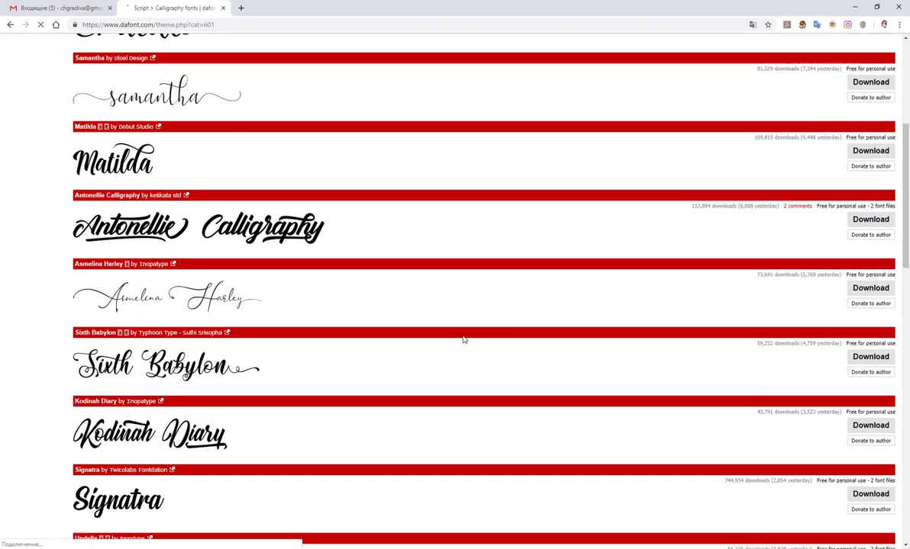
{"action": "scroll", "coordinate": [463, 340], "scroll_direction": "down", "scroll_amount": 1}
{"action": "scroll", "coordinate": [459, 327], "scroll_direction": "down", "scroll_amount": 1}
{"action": "scroll", "coordinate": [459, 327], "scroll_direction": "down", "scroll_amount": 1}
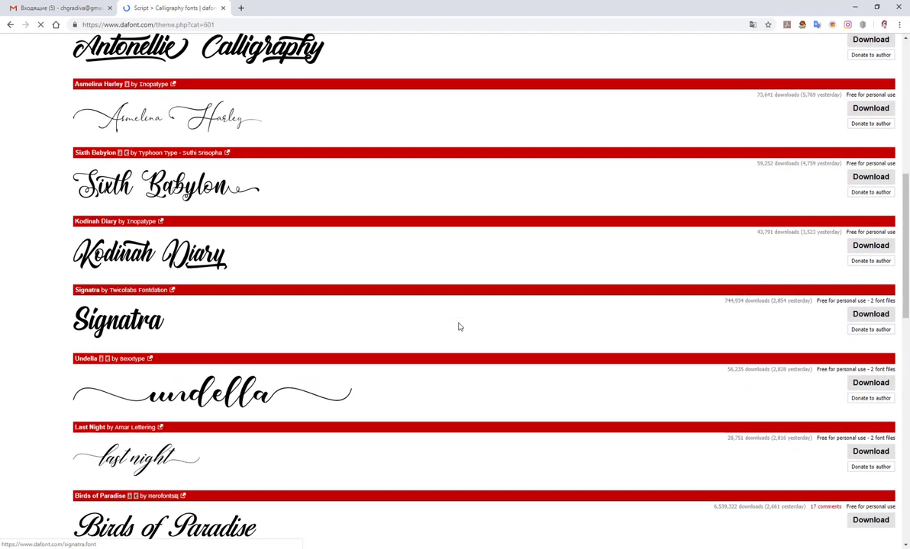
{"action": "scroll", "coordinate": [458, 327], "scroll_direction": "down", "scroll_amount": 1}
{"action": "scroll", "coordinate": [459, 327], "scroll_direction": "down", "scroll_amount": 1}
{"action": "scroll", "coordinate": [459, 326], "scroll_direction": "down", "scroll_amount": 1}
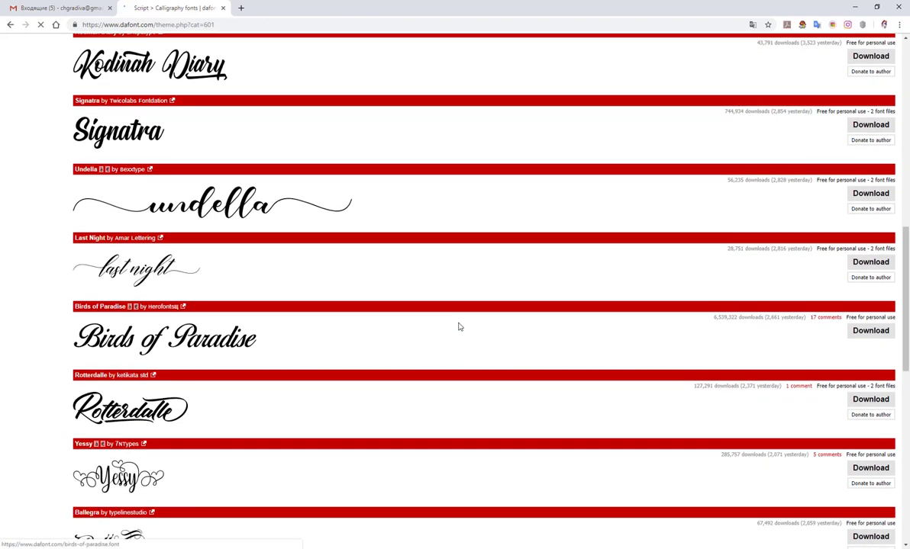
{"action": "scroll", "coordinate": [459, 326], "scroll_direction": "down", "scroll_amount": 1}
{"action": "scroll", "coordinate": [459, 327], "scroll_direction": "down", "scroll_amount": 1}
{"action": "scroll", "coordinate": [458, 327], "scroll_direction": "down", "scroll_amount": 1}
{"action": "scroll", "coordinate": [458, 327], "scroll_direction": "down", "scroll_amount": 1}
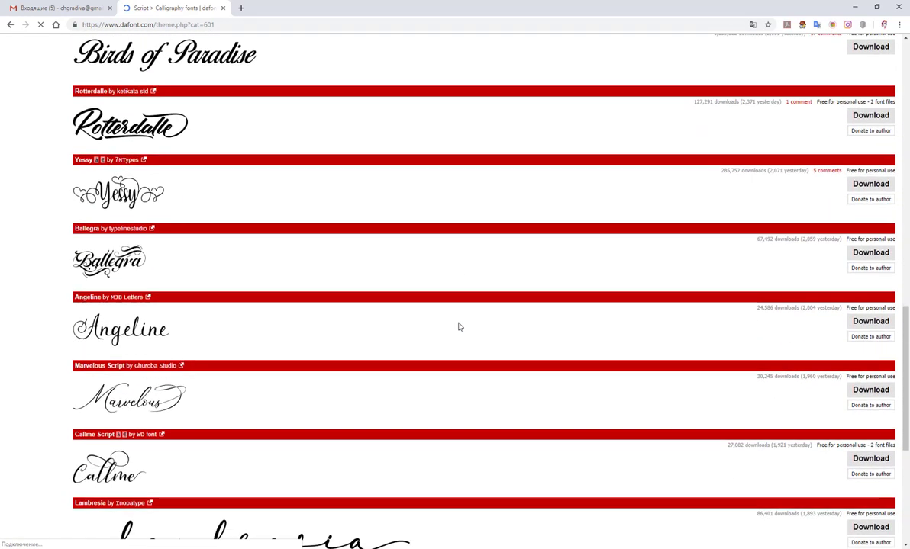
{"action": "scroll", "coordinate": [458, 327], "scroll_direction": "down", "scroll_amount": 2}
{"action": "scroll", "coordinate": [458, 327], "scroll_direction": "down", "scroll_amount": 1}
{"action": "scroll", "coordinate": [459, 326], "scroll_direction": "down", "scroll_amount": 1}
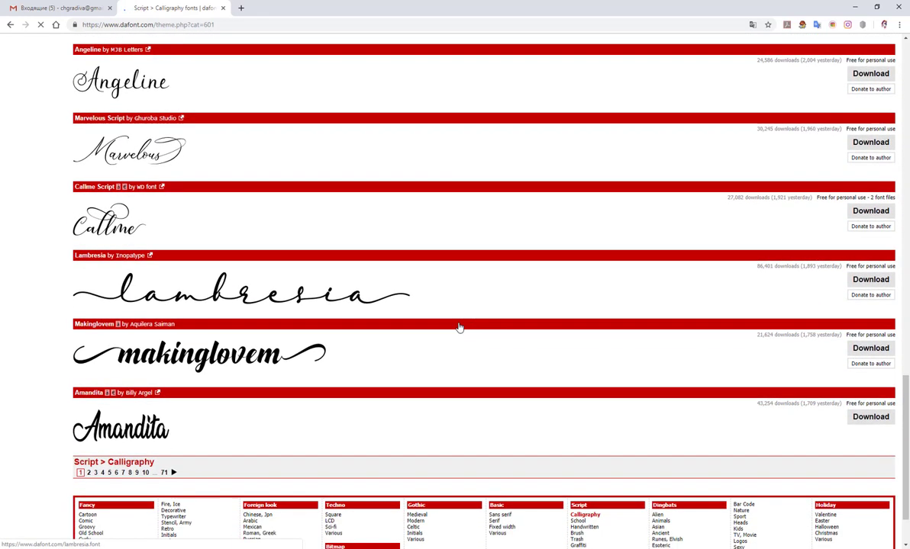
Go to page 2 of the Calligraphy fonts and scroll down to Weather Sunday
{"action": "left_click", "coordinate": [91, 399]}
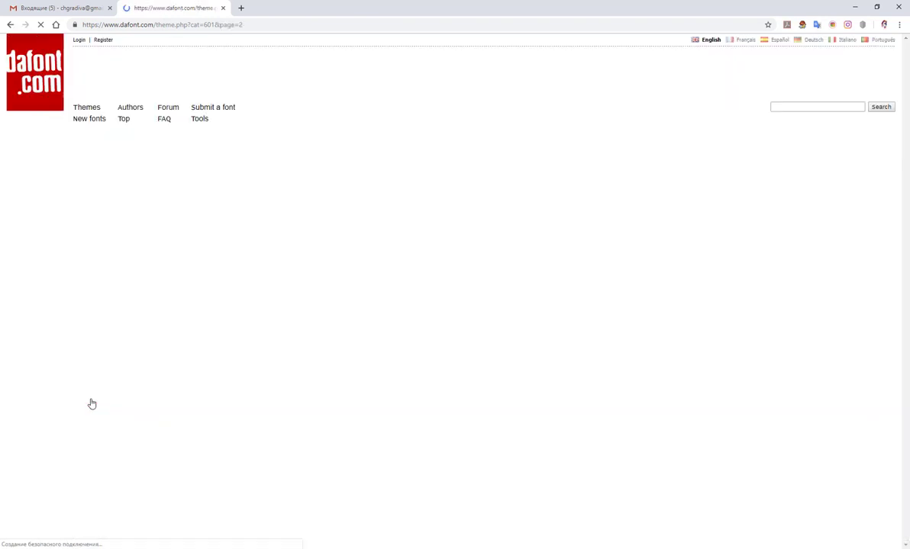
{"action": "scroll", "coordinate": [302, 368], "scroll_direction": "down", "scroll_amount": 1}
{"action": "scroll", "coordinate": [302, 368], "scroll_direction": "down", "scroll_amount": 1}
{"action": "scroll", "coordinate": [303, 368], "scroll_direction": "down", "scroll_amount": 1}
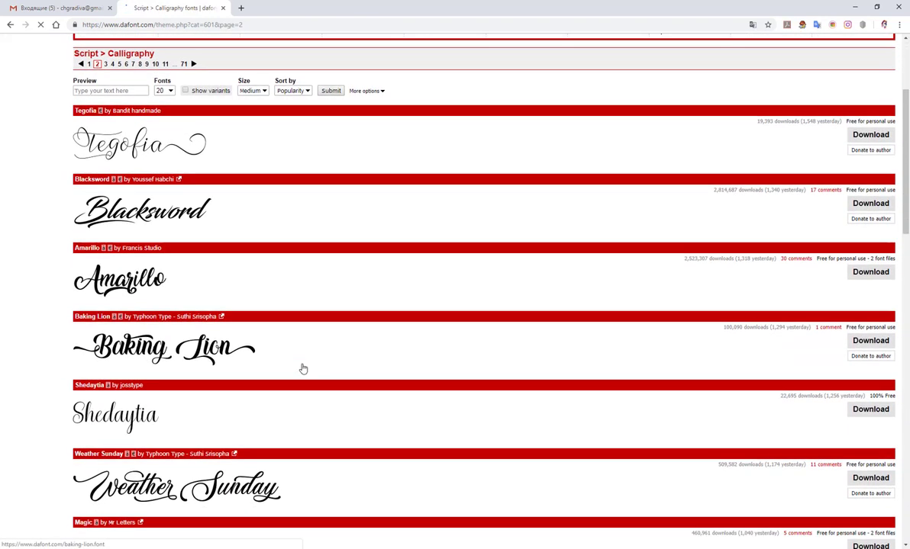
{"action": "scroll", "coordinate": [302, 368], "scroll_direction": "down", "scroll_amount": 1}
{"action": "scroll", "coordinate": [302, 368], "scroll_direction": "down", "scroll_amount": 1}
{"action": "scroll", "coordinate": [303, 367], "scroll_direction": "down", "scroll_amount": 1}
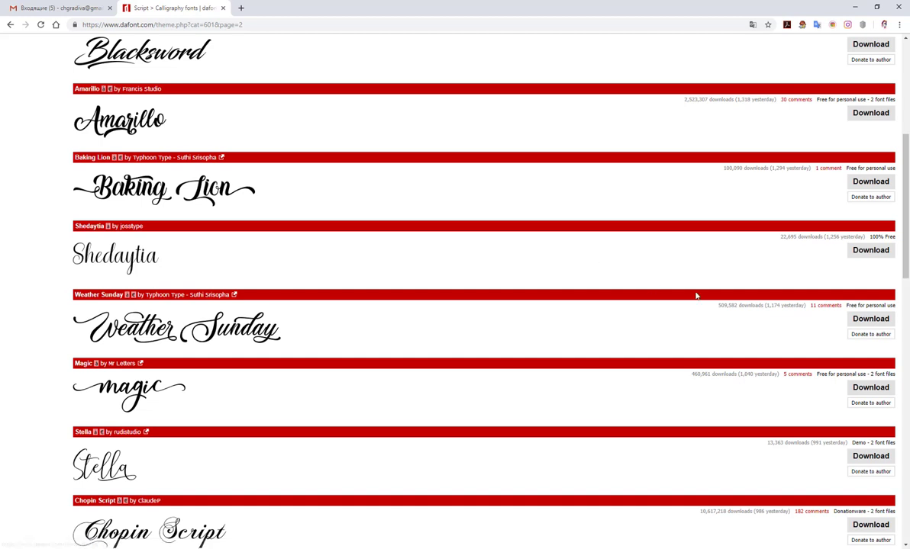
Download the Weather Sunday font and save weather_sunday.zip in D:\Шрифты
{"action": "left_click", "coordinate": [857, 319]}
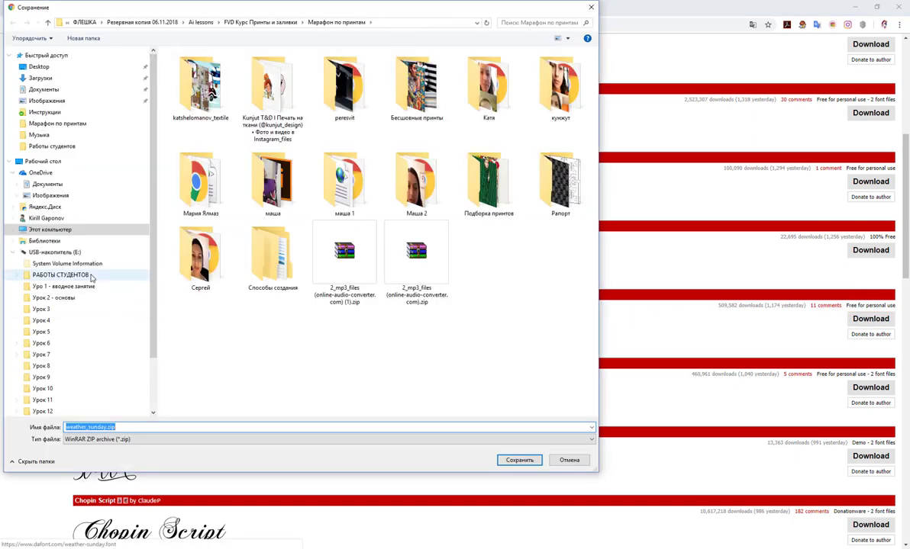
{"action": "left_click", "coordinate": [51, 230]}
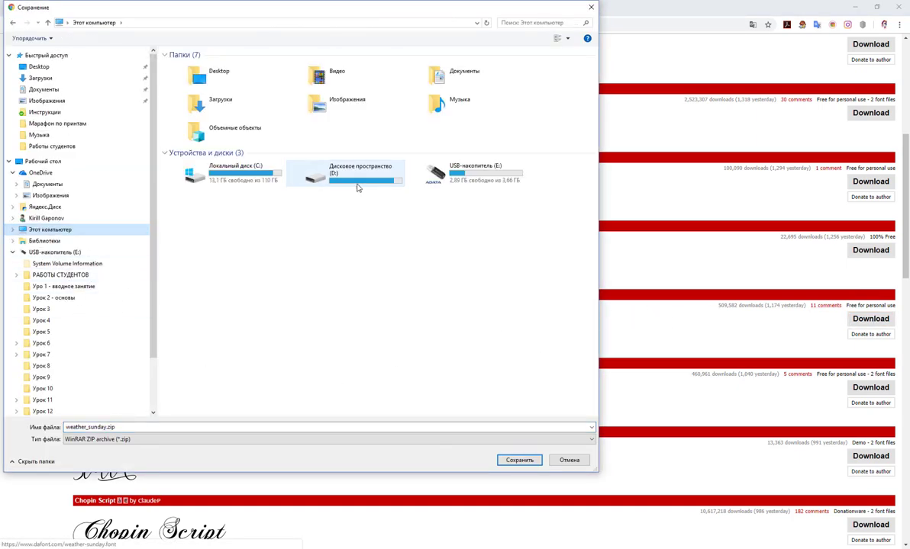
{"action": "double_click", "coordinate": [328, 171]}
{"action": "scroll", "coordinate": [320, 285], "scroll_direction": "down", "scroll_amount": 2}
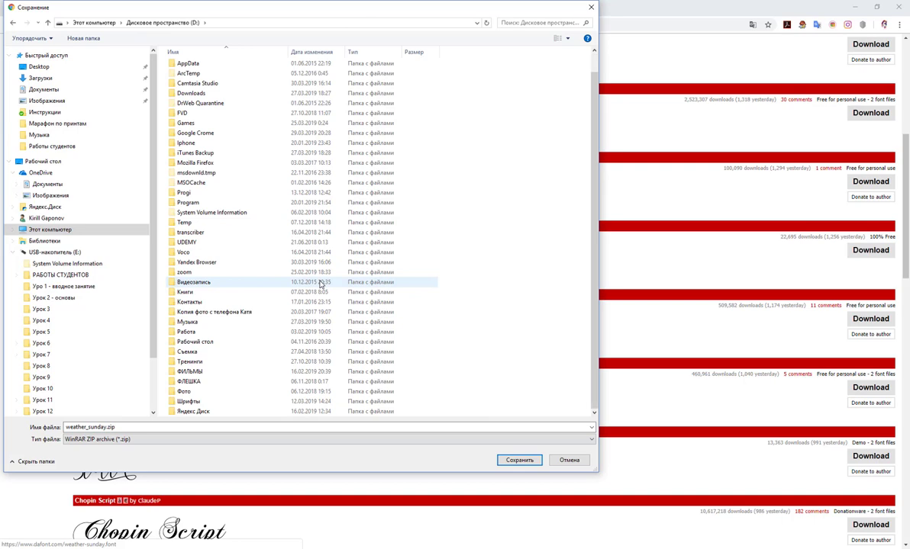
{"action": "left_click", "coordinate": [222, 406]}
{"action": "double_click", "coordinate": [222, 406]}
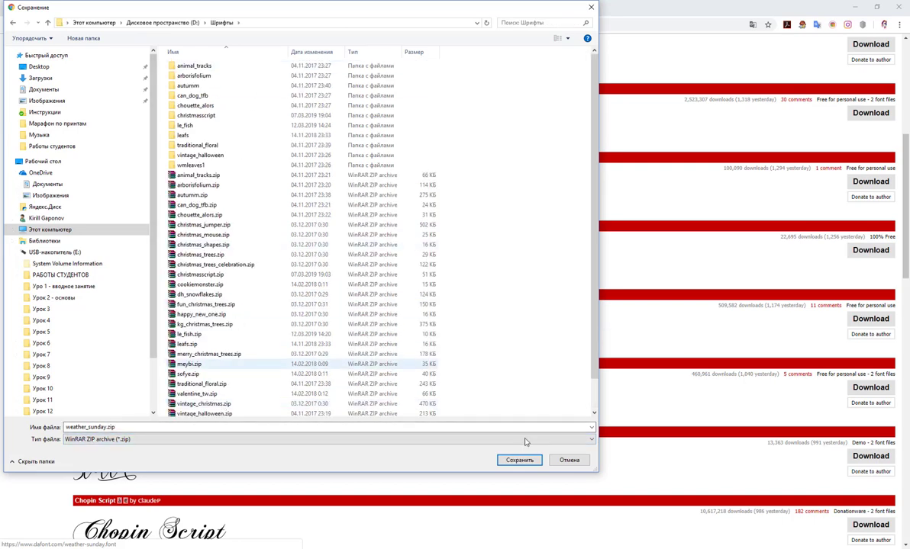
{"action": "left_click", "coordinate": [522, 461]}
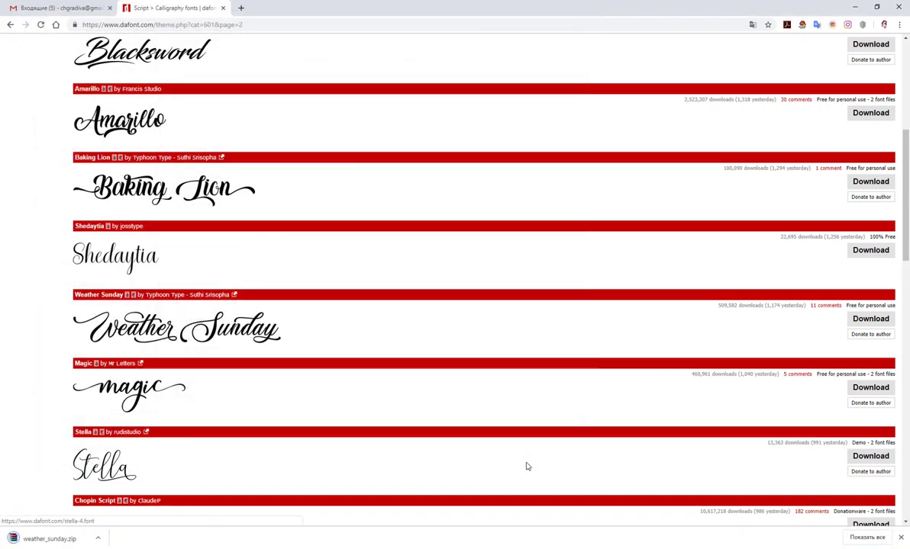
{"action": "left_click", "coordinate": [98, 539]}
Extract weather_sunday.zip into a weather_sunday folder and open that folder
{"action": "left_click", "coordinate": [114, 505]}
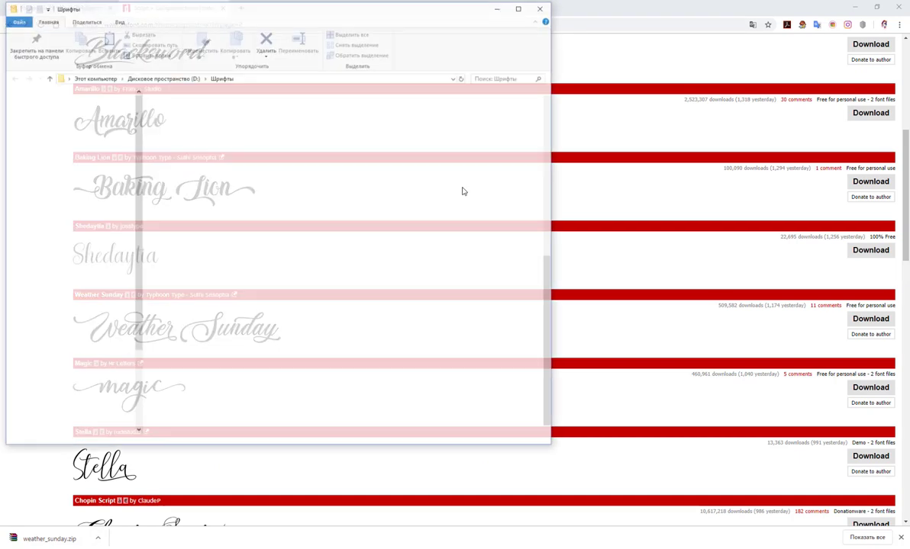
{"action": "right_click", "coordinate": [213, 430]}
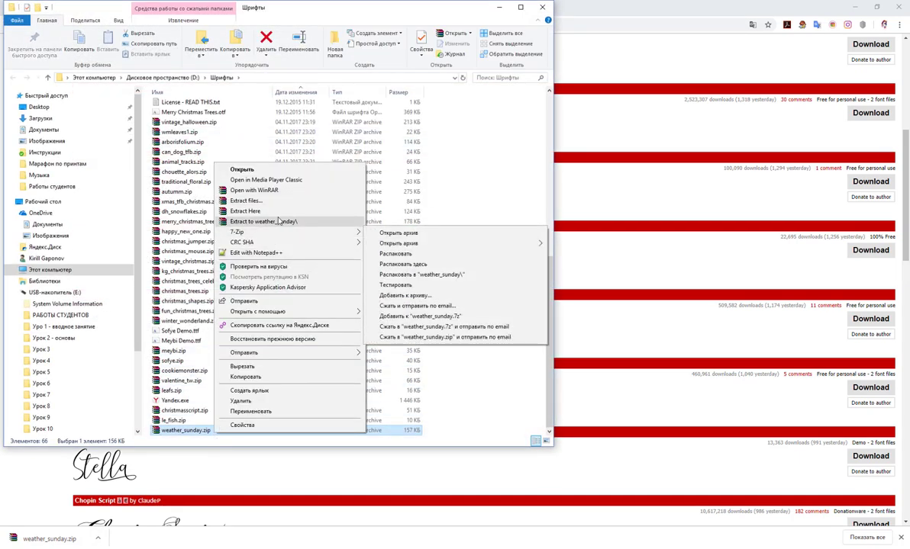
{"action": "left_click", "coordinate": [264, 222]}
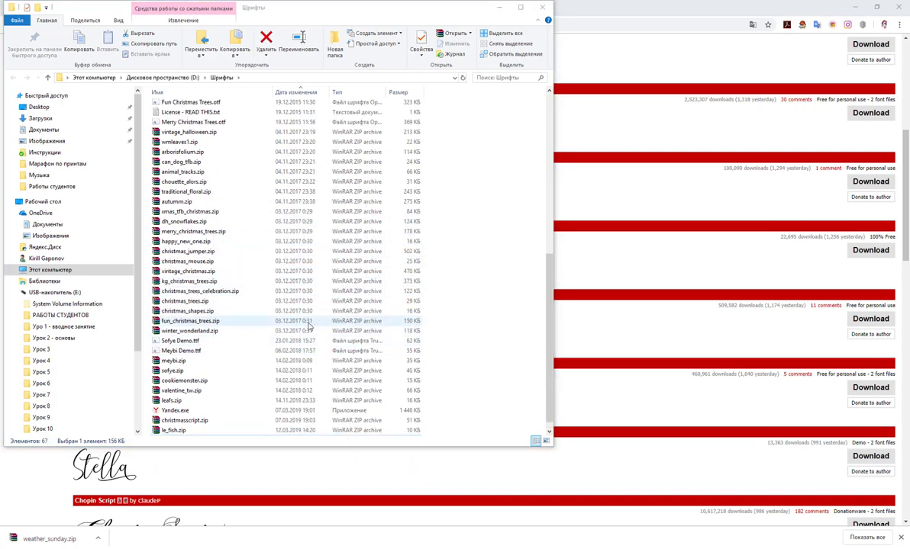
{"action": "scroll", "coordinate": [309, 326], "scroll_direction": "up", "scroll_amount": 10}
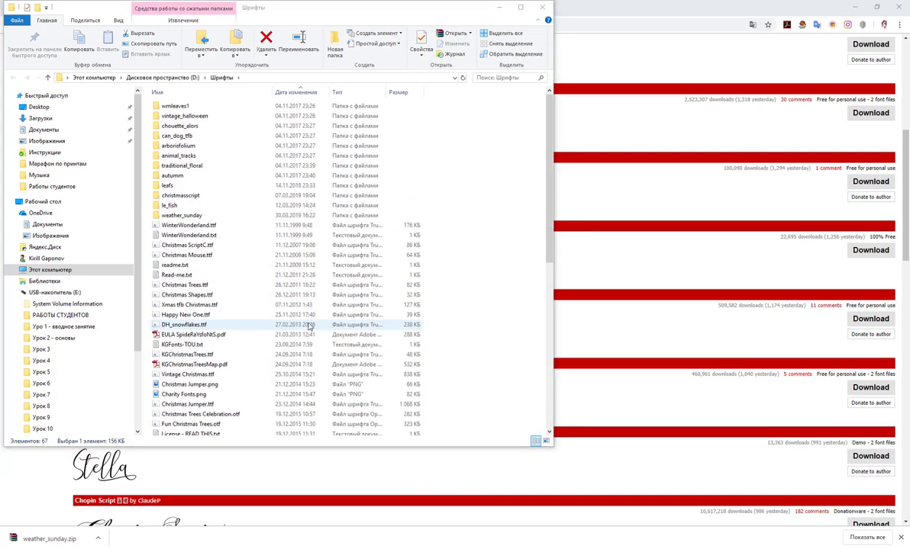
{"action": "double_click", "coordinate": [214, 215]}
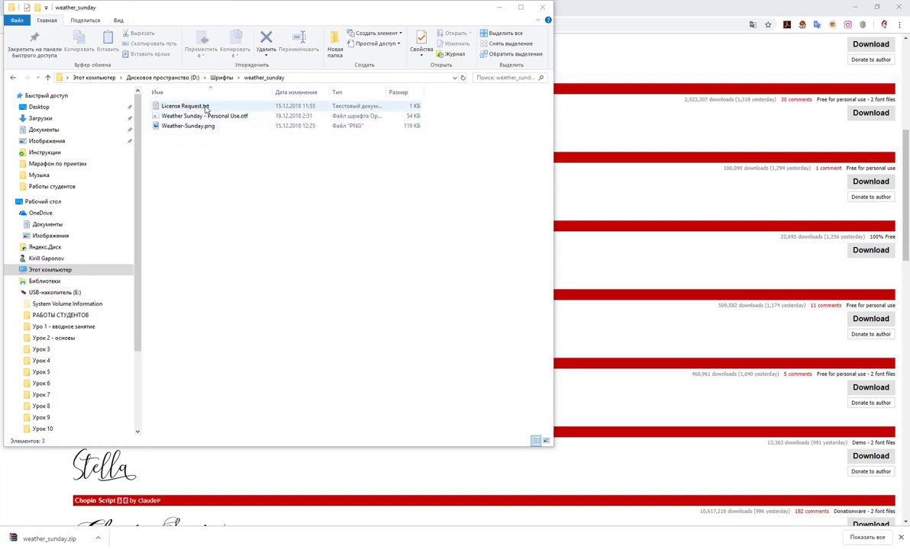
Install the Weather Sunday font, then minimize the font preview and Explorer windows
{"action": "left_click", "coordinate": [206, 116]}
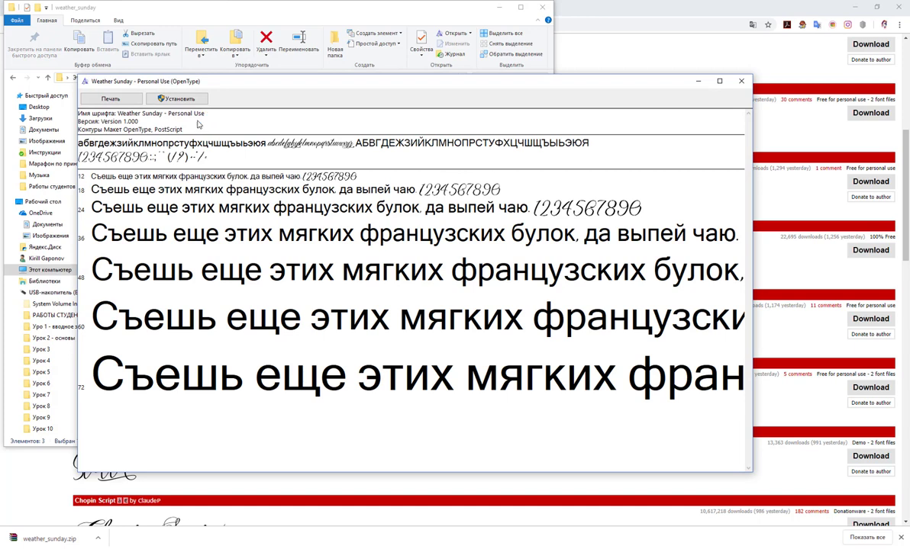
{"action": "left_click", "coordinate": [175, 98]}
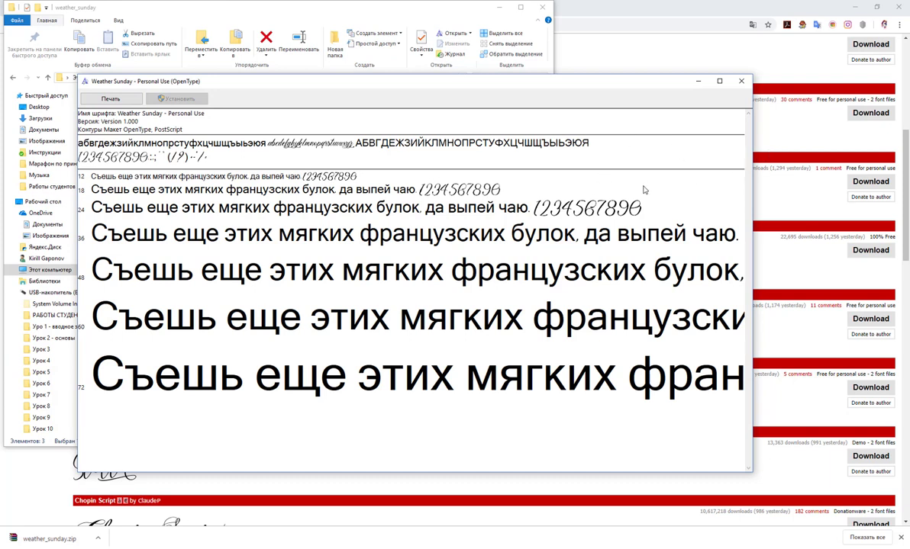
{"action": "left_click", "coordinate": [706, 83]}
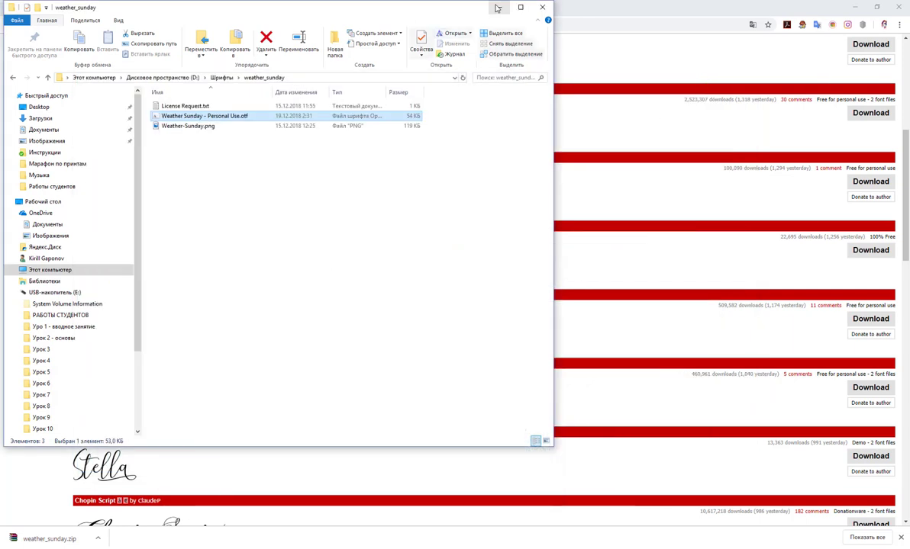
{"action": "left_click", "coordinate": [498, 7]}
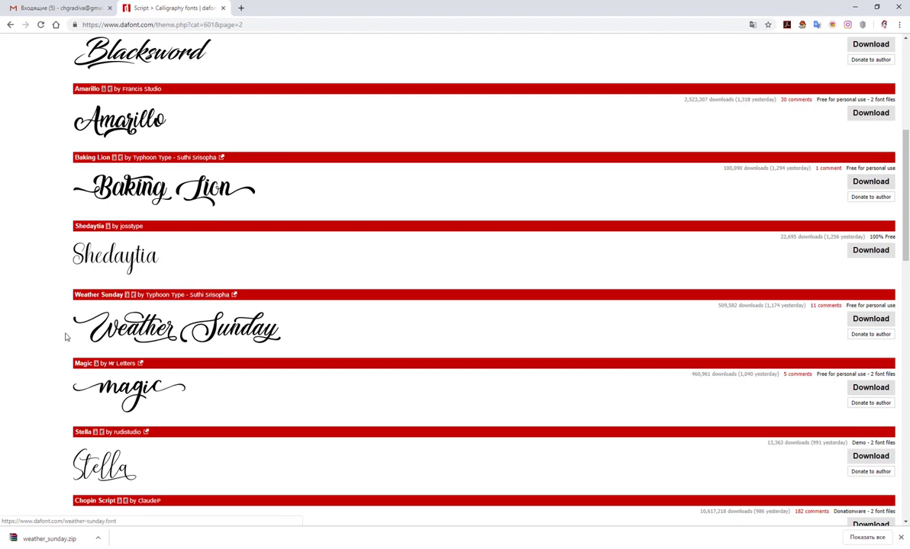
In a new Chrome tab, search Google for 'цветы весна png клипарт'
{"action": "left_click", "coordinate": [240, 8]}
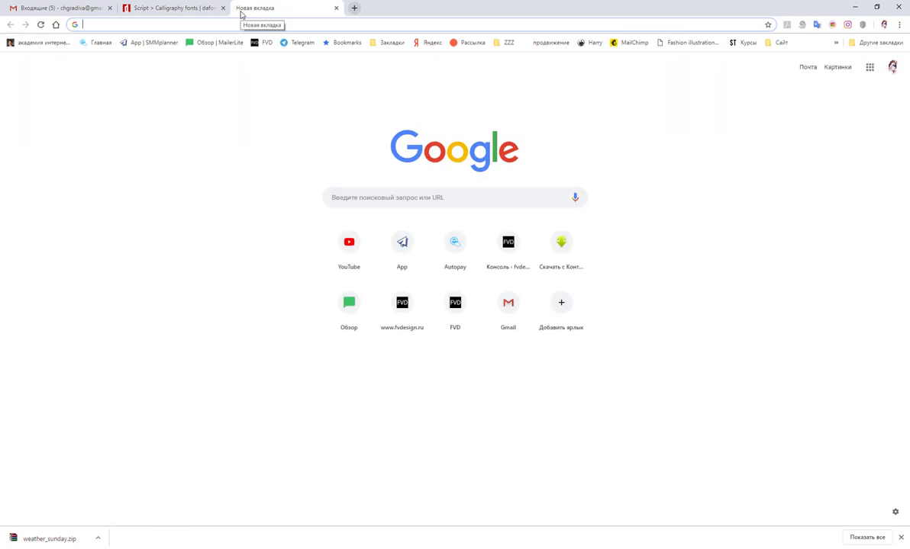
{"action": "type", "text": "wdtns "}
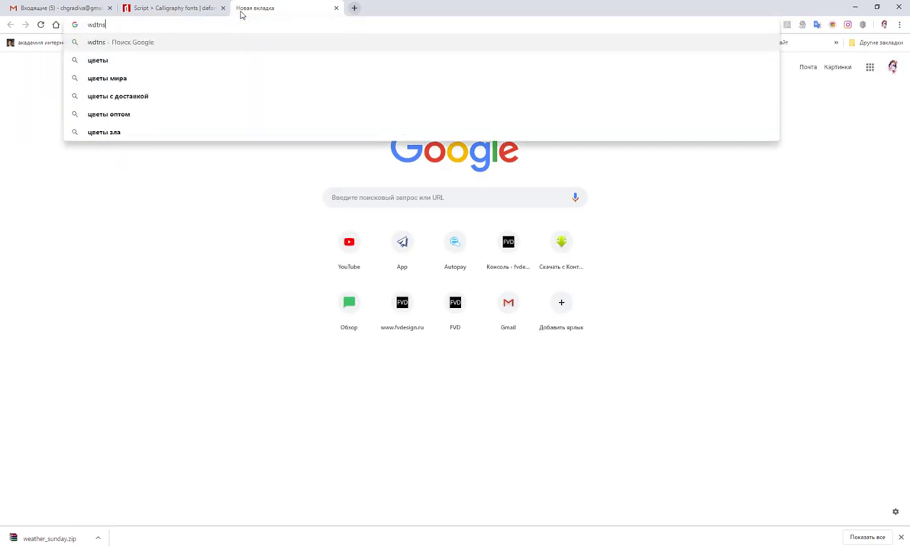
{"action": "type", "text": "dtc"}
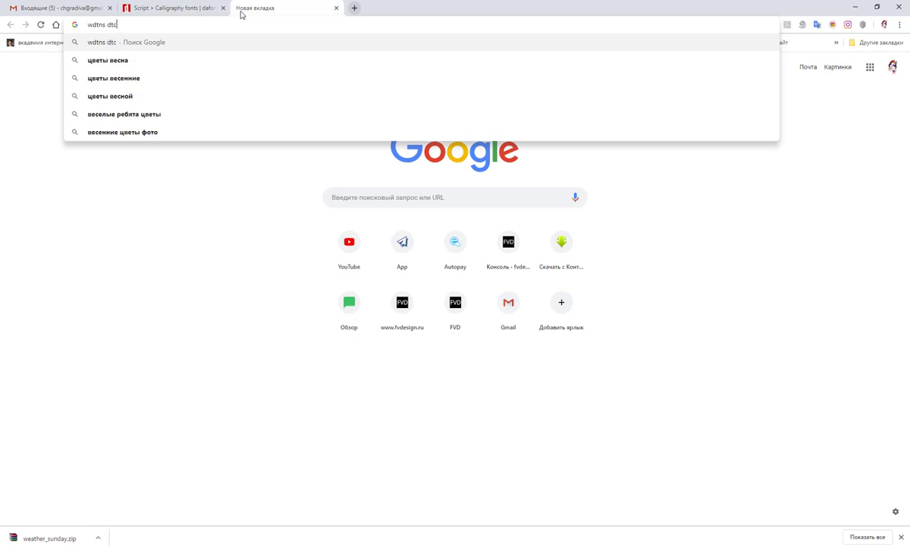
{"action": "type", "text": "yf "}
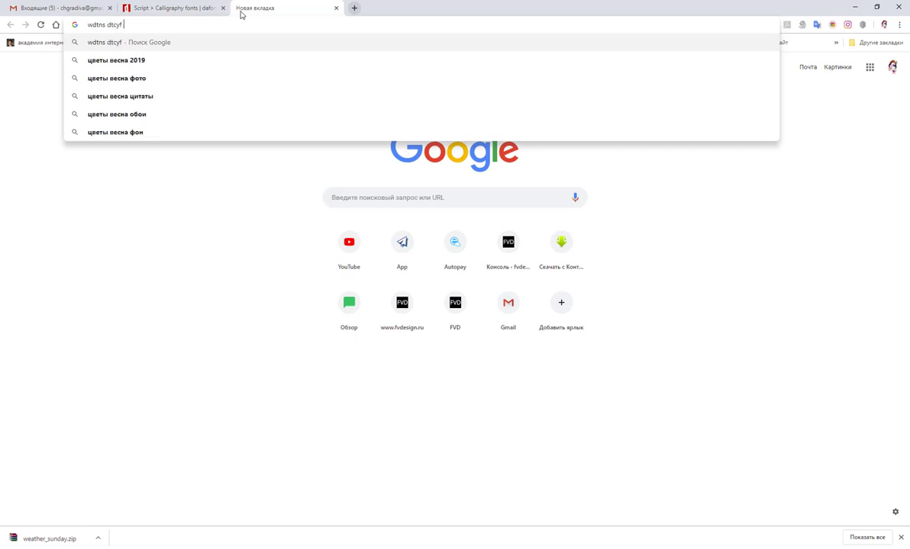
{"action": "type", "text": "зтп "}
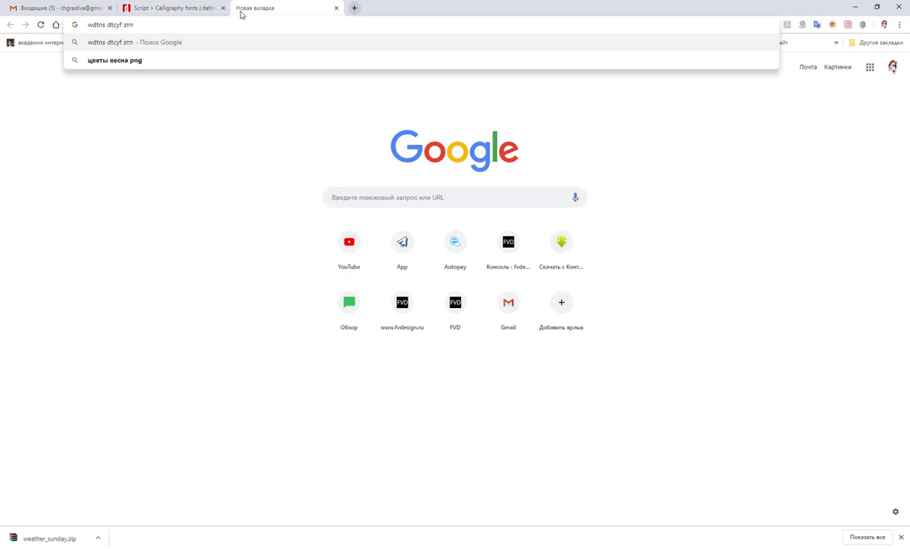
{"action": "type", "text": "rkbgf"}
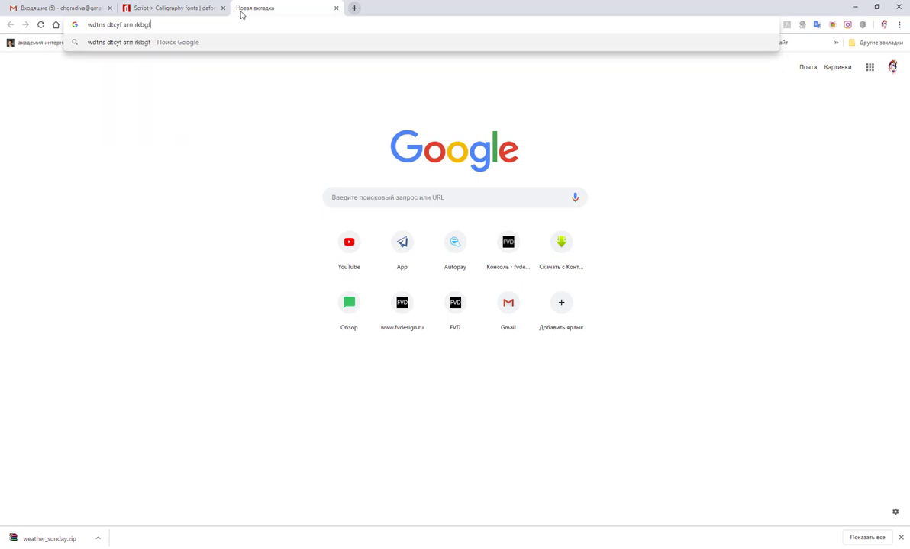
{"action": "type", "text": "hn"}
{"action": "key", "text": "Return"}
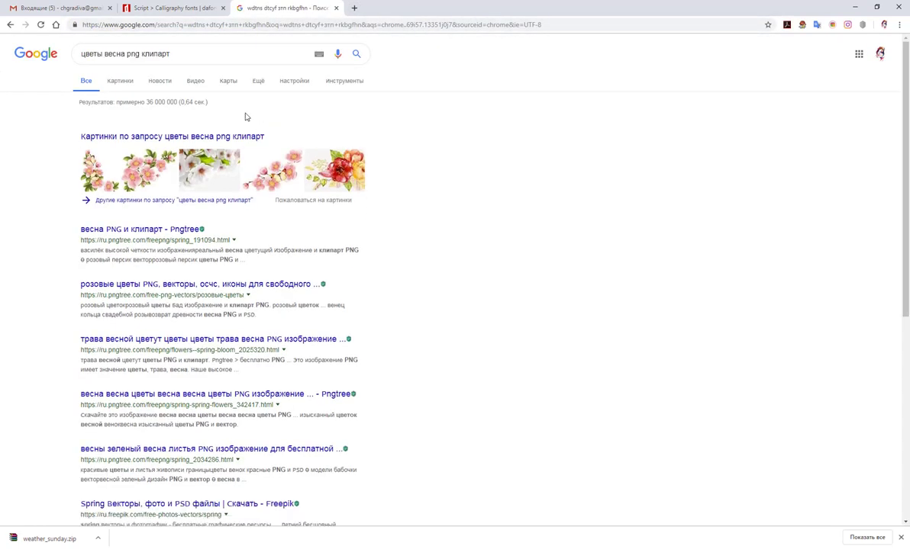
Browse spring flower clipart in Google Images, settling on the Lenagold white flowers image
{"action": "left_click", "coordinate": [121, 82]}
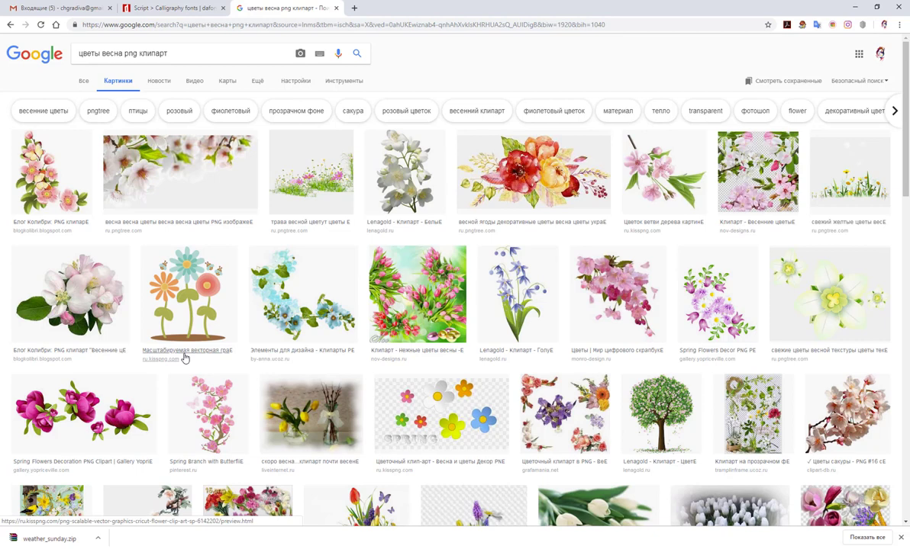
{"action": "left_click", "coordinate": [755, 172]}
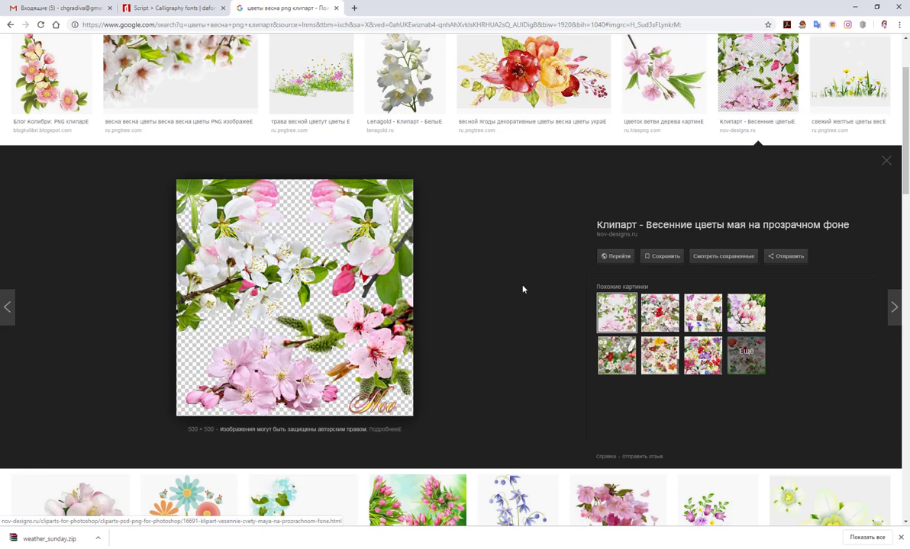
{"action": "left_click", "coordinate": [664, 319]}
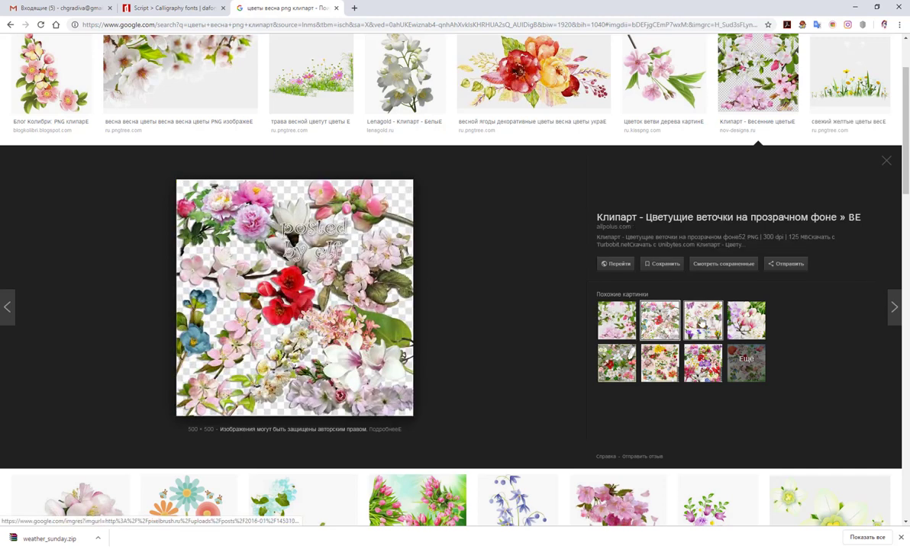
{"action": "left_click", "coordinate": [658, 309]}
{"action": "left_click", "coordinate": [432, 80]}
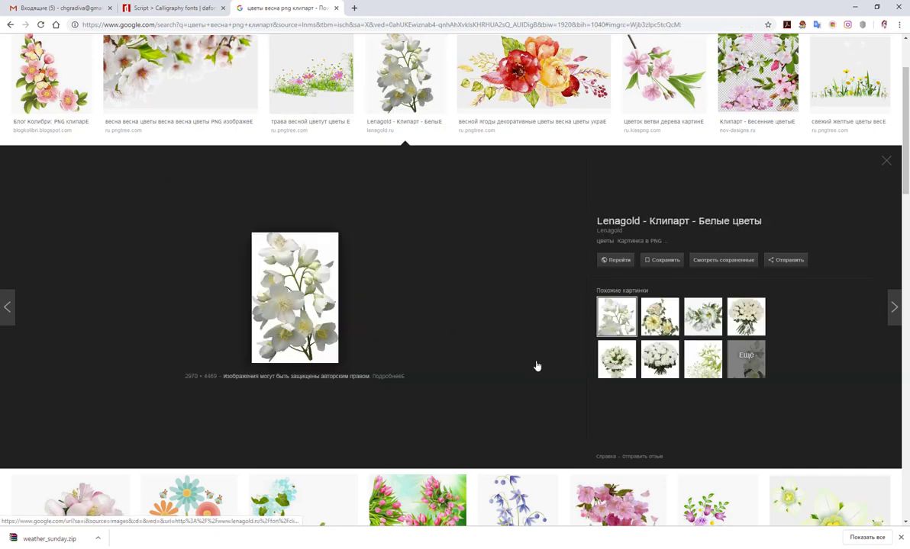
{"action": "left_click", "coordinate": [657, 327]}
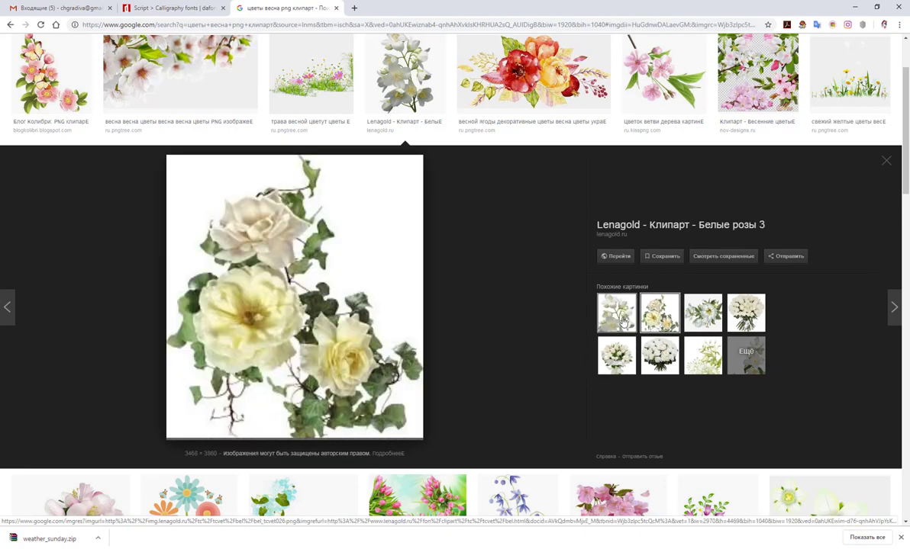
{"action": "left_click", "coordinate": [624, 322]}
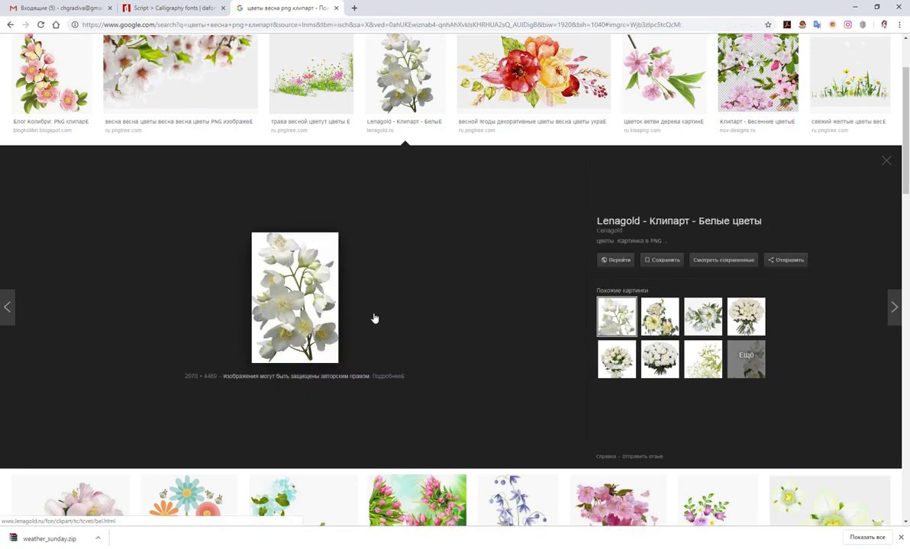
{"action": "right_click", "coordinate": [309, 274]}
Save the white flowers image as Без названия.jpg in a new Desktop folder named Цветы
{"action": "left_click", "coordinate": [347, 357]}
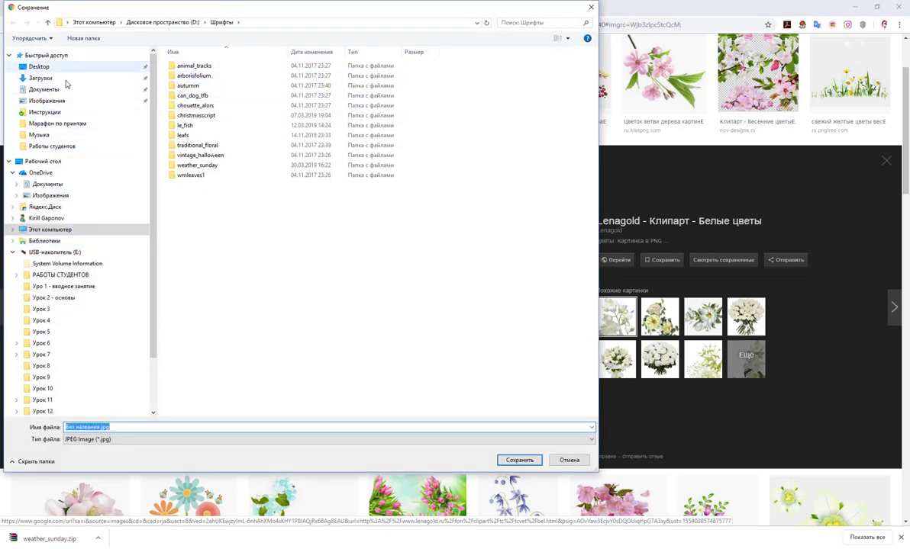
{"action": "left_click", "coordinate": [43, 161]}
{"action": "right_click", "coordinate": [336, 323]}
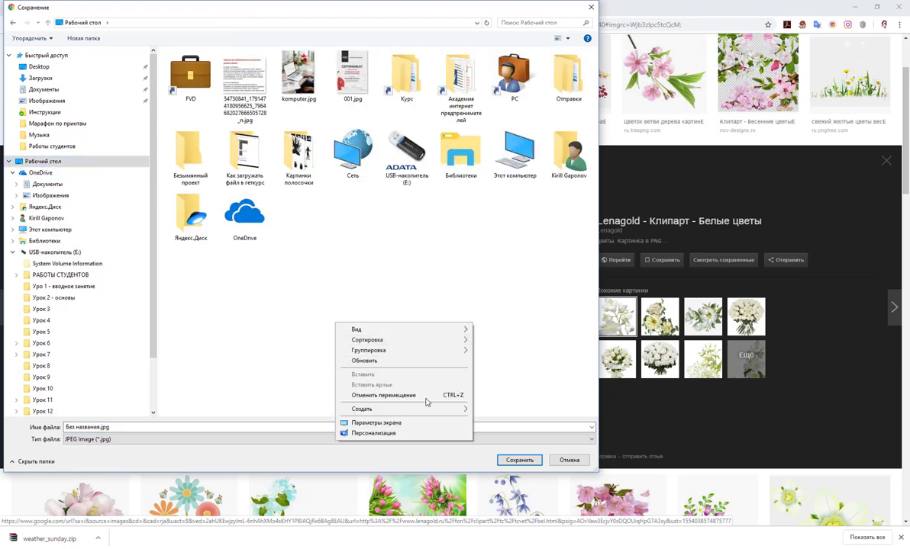
{"action": "mouse_move", "coordinate": [402, 409]}
{"action": "left_click", "coordinate": [517, 410]}
{"action": "type", "text": "Цветы"}
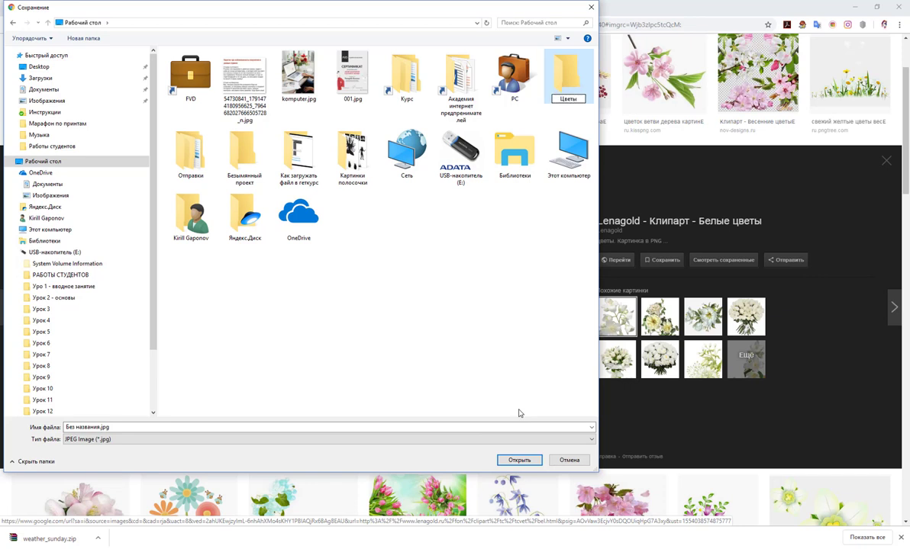
{"action": "key", "text": "Return"}
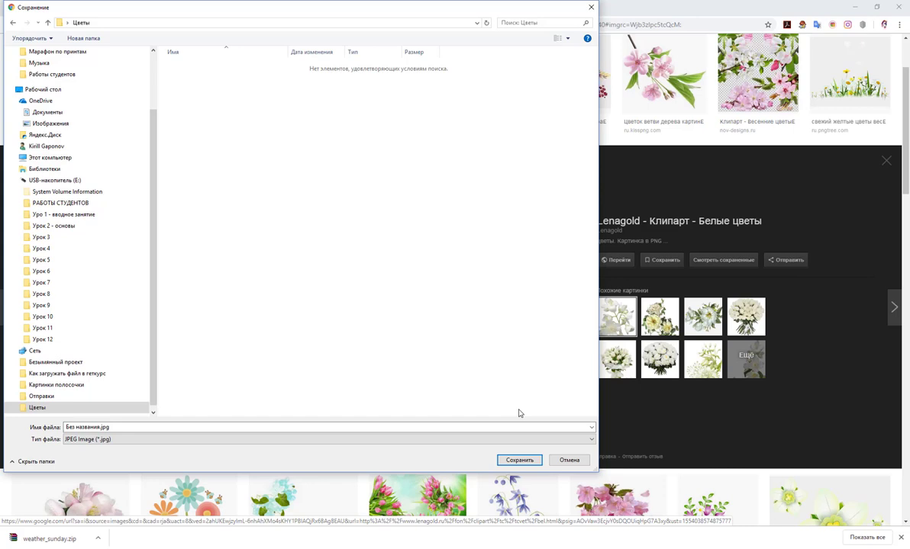
{"action": "left_click", "coordinate": [519, 460]}
{"action": "scroll", "coordinate": [521, 340], "scroll_direction": "down", "scroll_amount": 3}
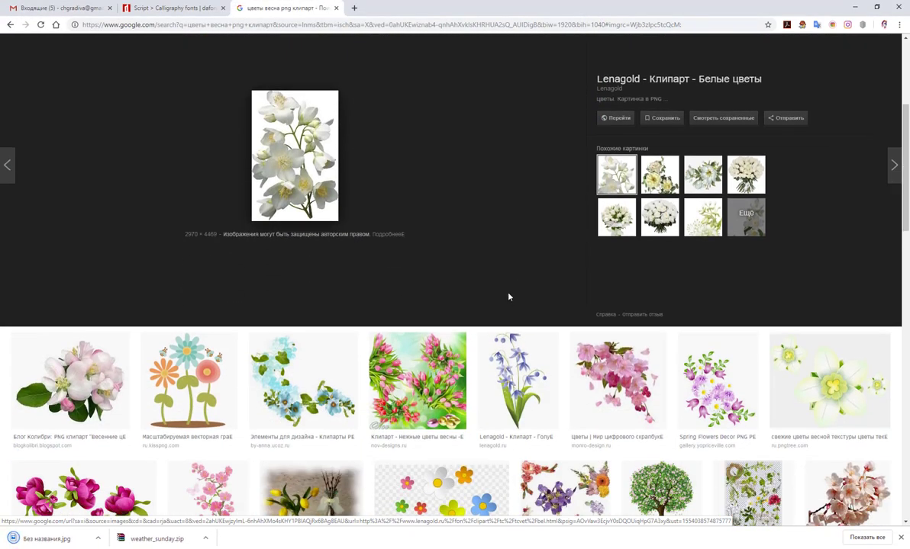
Preview the sakura PNG #10 and white cut blossom images, opening more similar images in a new tab
{"action": "scroll", "coordinate": [497, 277], "scroll_direction": "down", "scroll_amount": 6}
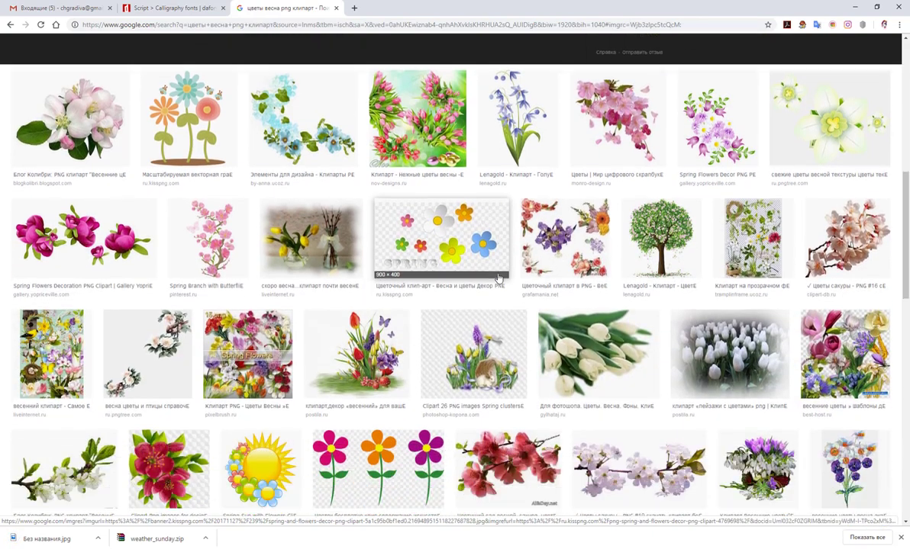
{"action": "scroll", "coordinate": [433, 288], "scroll_direction": "down", "scroll_amount": 2}
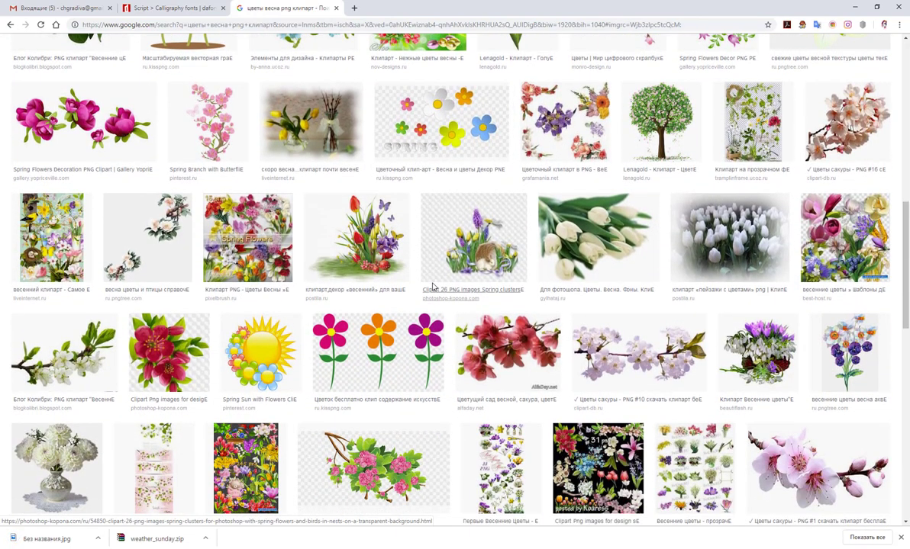
{"action": "scroll", "coordinate": [433, 287], "scroll_direction": "down", "scroll_amount": 2}
{"action": "left_click", "coordinate": [641, 264]}
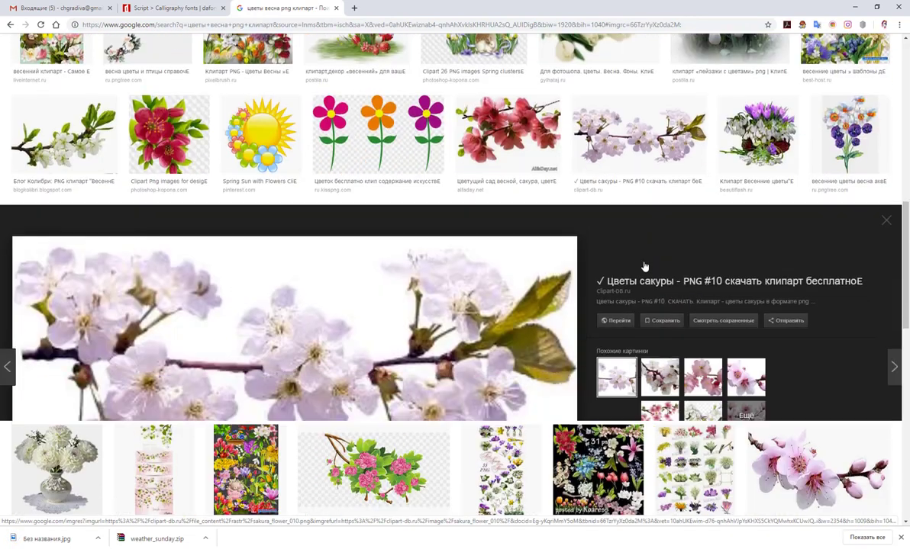
{"action": "left_click", "coordinate": [695, 365]}
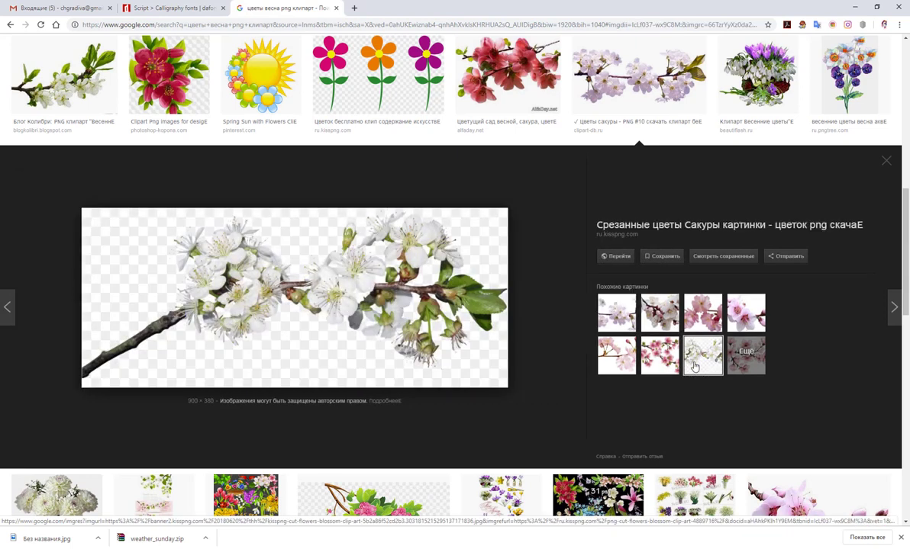
{"action": "right_click", "coordinate": [748, 360]}
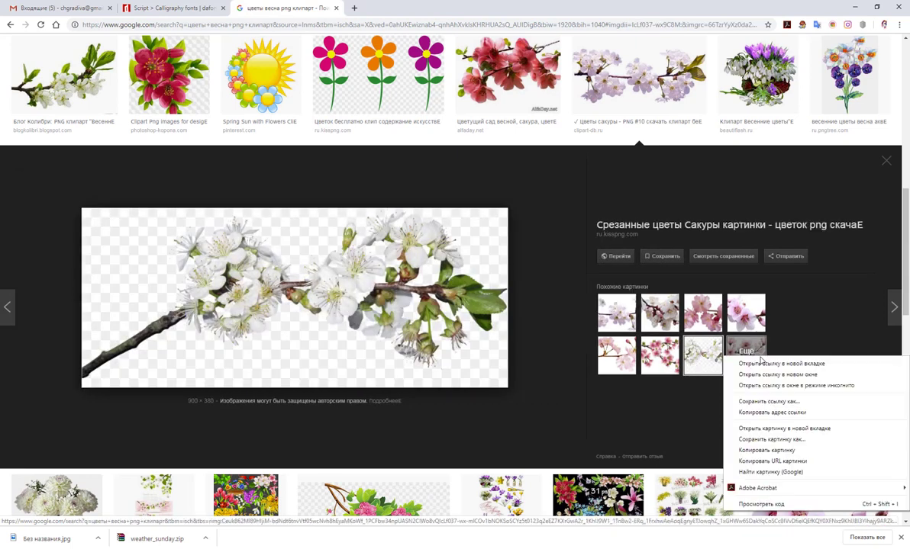
{"action": "left_click", "coordinate": [778, 370]}
{"action": "left_click", "coordinate": [378, 8]}
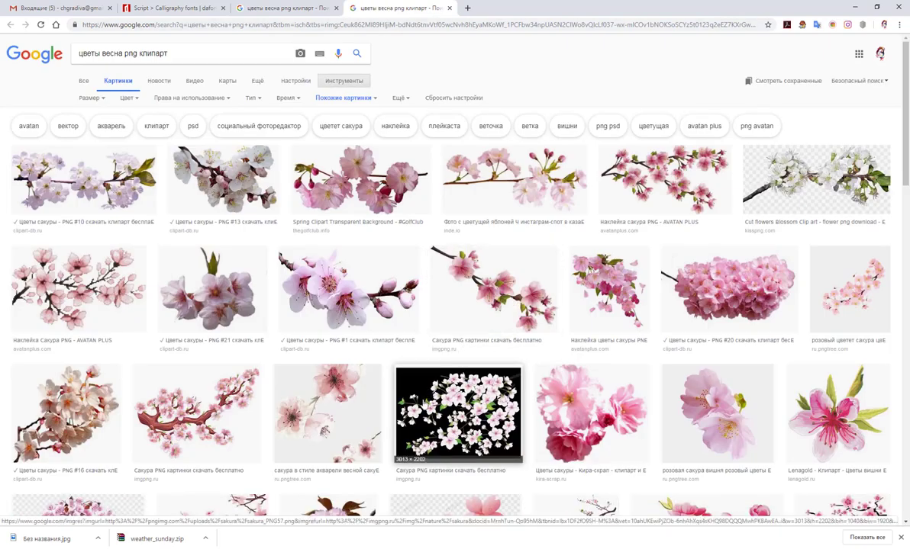
Scroll the sakura results and preview a couple of sakura branch images
{"action": "scroll", "coordinate": [395, 378], "scroll_direction": "down", "scroll_amount": 1}
{"action": "scroll", "coordinate": [395, 330], "scroll_direction": "down", "scroll_amount": 1}
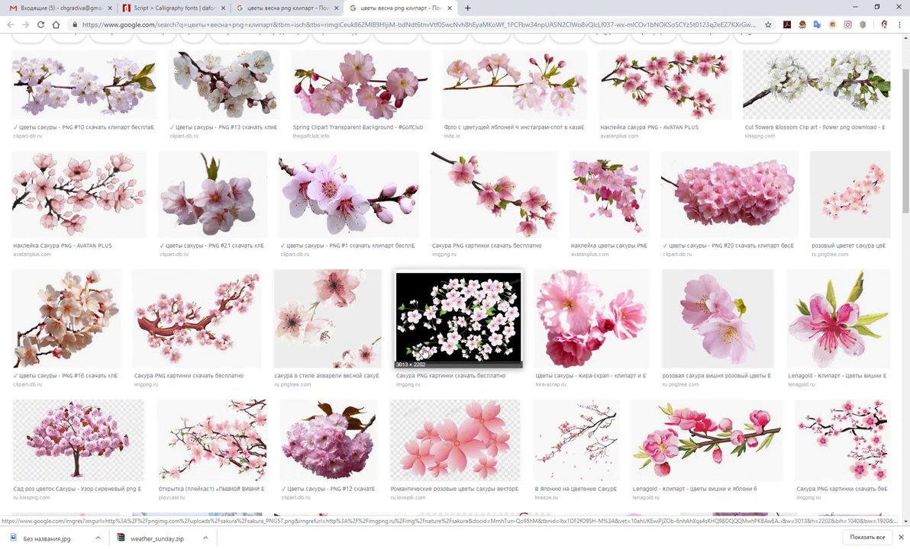
{"action": "scroll", "coordinate": [421, 355], "scroll_direction": "down", "scroll_amount": 2}
{"action": "scroll", "coordinate": [439, 362], "scroll_direction": "down", "scroll_amount": 1}
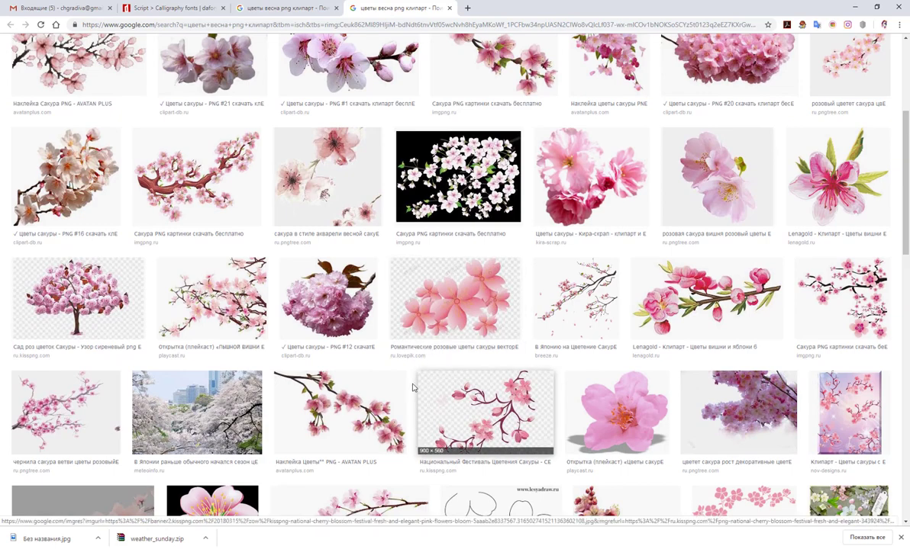
{"action": "scroll", "coordinate": [416, 385], "scroll_direction": "down", "scroll_amount": 2}
{"action": "scroll", "coordinate": [417, 384], "scroll_direction": "down", "scroll_amount": 1}
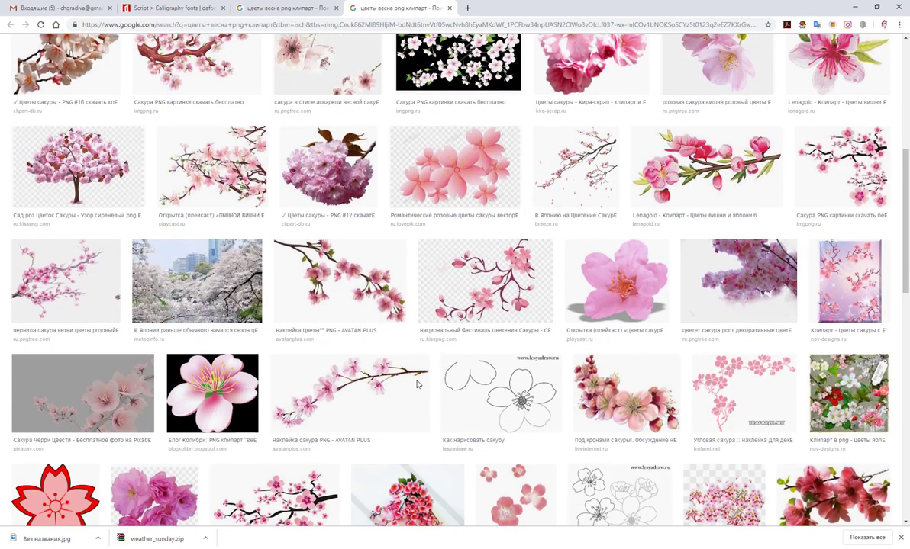
{"action": "scroll", "coordinate": [416, 385], "scroll_direction": "down", "scroll_amount": 2}
{"action": "scroll", "coordinate": [416, 384], "scroll_direction": "down", "scroll_amount": 2}
{"action": "scroll", "coordinate": [417, 385], "scroll_direction": "down", "scroll_amount": 2}
{"action": "scroll", "coordinate": [416, 385], "scroll_direction": "down", "scroll_amount": 1}
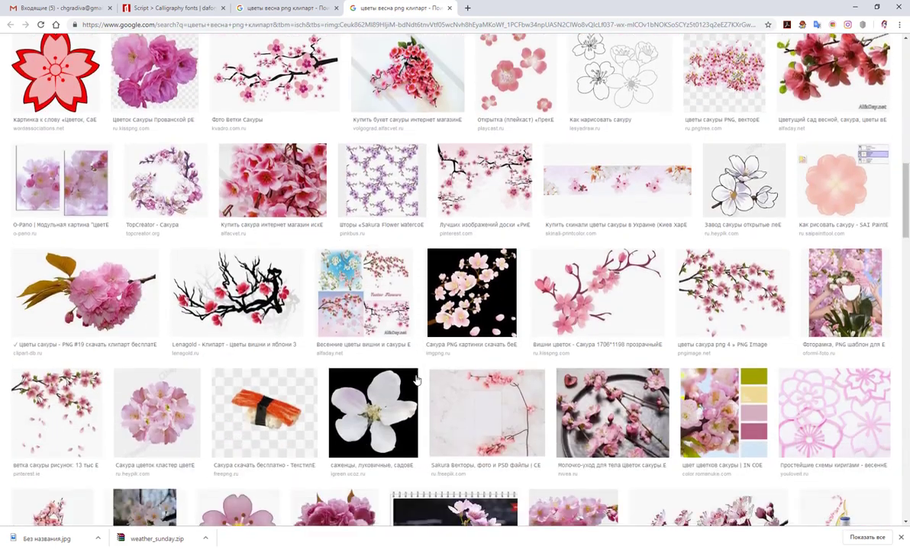
{"action": "scroll", "coordinate": [417, 382], "scroll_direction": "down", "scroll_amount": 1}
{"action": "scroll", "coordinate": [414, 375], "scroll_direction": "down", "scroll_amount": 1}
{"action": "scroll", "coordinate": [414, 374], "scroll_direction": "down", "scroll_amount": 1}
{"action": "scroll", "coordinate": [414, 374], "scroll_direction": "down", "scroll_amount": 1}
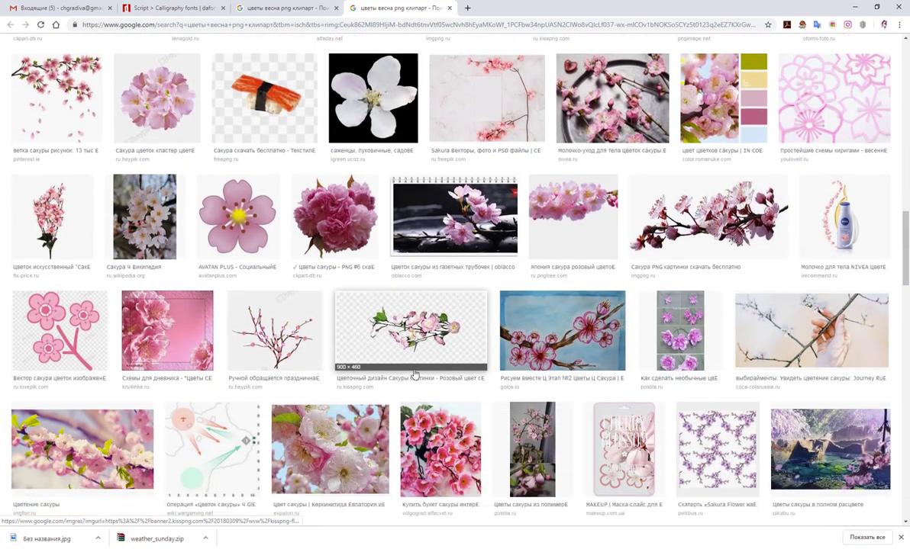
{"action": "left_click", "coordinate": [432, 321]}
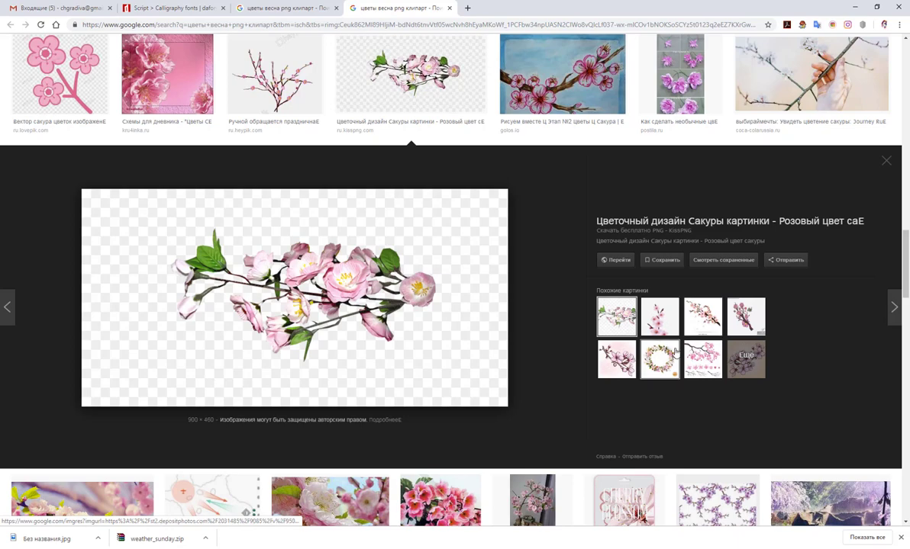
{"action": "left_click", "coordinate": [707, 358]}
Scroll back up and preview the clipart-db.ru 'Цветы сакуры - PNG #1' image
{"action": "scroll", "coordinate": [488, 321], "scroll_direction": "down", "scroll_amount": 2}
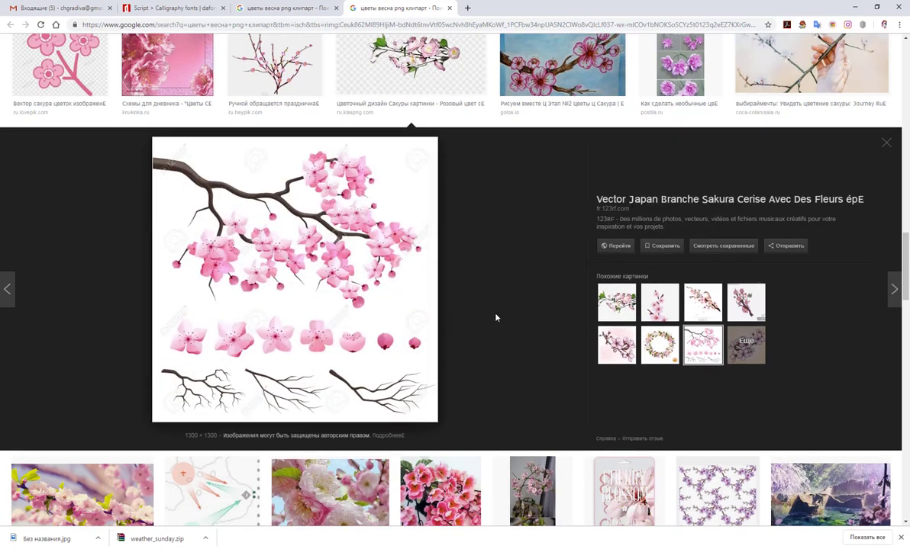
{"action": "scroll", "coordinate": [496, 318], "scroll_direction": "down", "scroll_amount": 2}
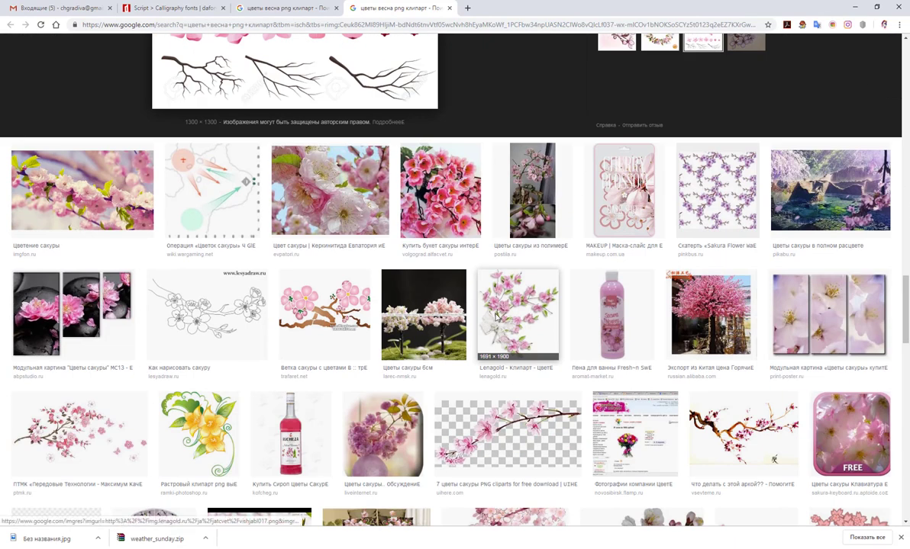
{"action": "scroll", "coordinate": [495, 317], "scroll_direction": "up", "scroll_amount": 3}
{"action": "scroll", "coordinate": [495, 318], "scroll_direction": "down", "scroll_amount": 10}
{"action": "scroll", "coordinate": [495, 318], "scroll_direction": "up", "scroll_amount": 2}
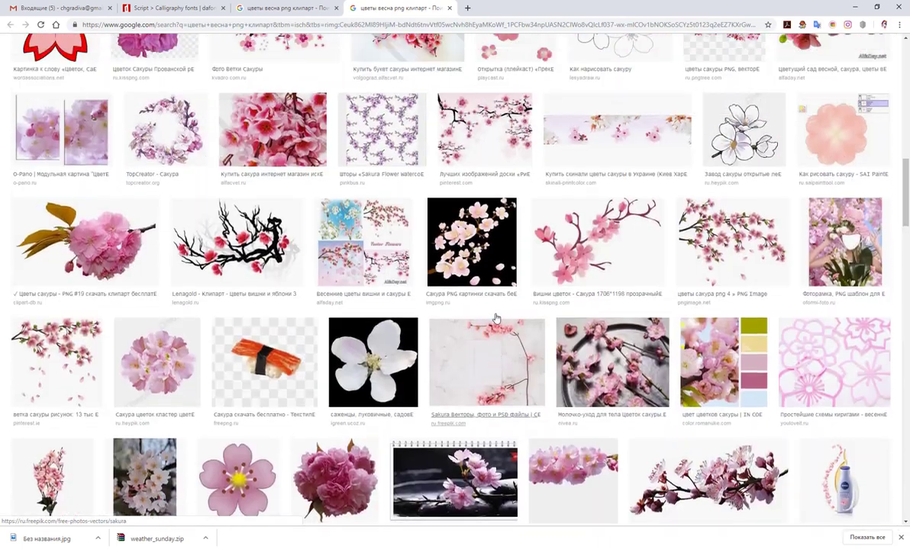
{"action": "scroll", "coordinate": [495, 317], "scroll_direction": "up", "scroll_amount": 3}
{"action": "scroll", "coordinate": [495, 318], "scroll_direction": "up", "scroll_amount": 1}
{"action": "scroll", "coordinate": [495, 317], "scroll_direction": "up", "scroll_amount": 1}
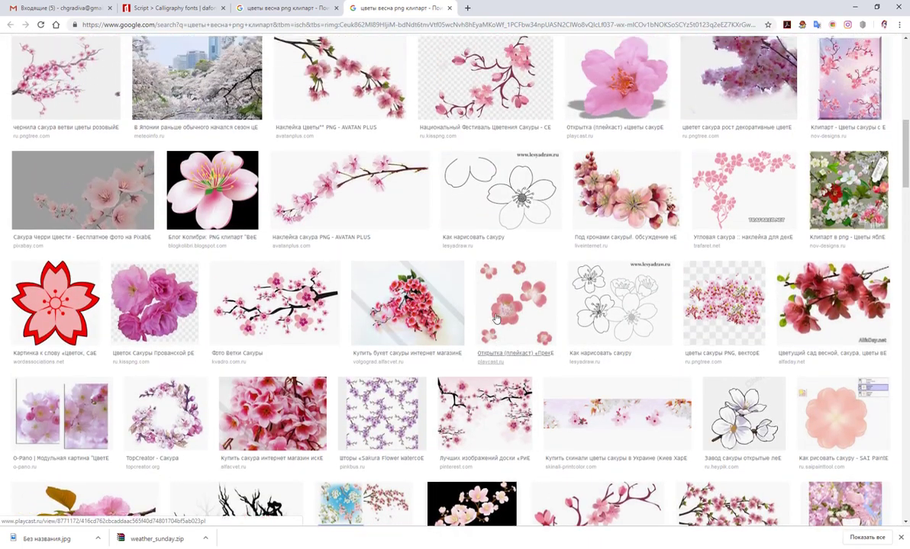
{"action": "scroll", "coordinate": [495, 318], "scroll_direction": "up", "scroll_amount": 1}
{"action": "scroll", "coordinate": [495, 317], "scroll_direction": "up", "scroll_amount": 2}
{"action": "scroll", "coordinate": [495, 318], "scroll_direction": "up", "scroll_amount": 1}
{"action": "scroll", "coordinate": [495, 318], "scroll_direction": "up", "scroll_amount": 1}
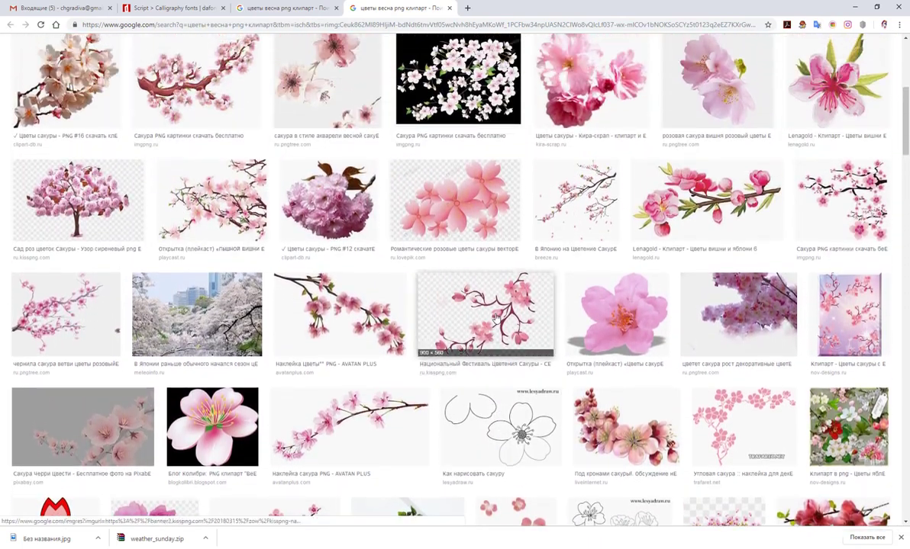
{"action": "scroll", "coordinate": [495, 317], "scroll_direction": "up", "scroll_amount": 2}
{"action": "scroll", "coordinate": [495, 318], "scroll_direction": "up", "scroll_amount": 1}
{"action": "scroll", "coordinate": [495, 318], "scroll_direction": "up", "scroll_amount": 2}
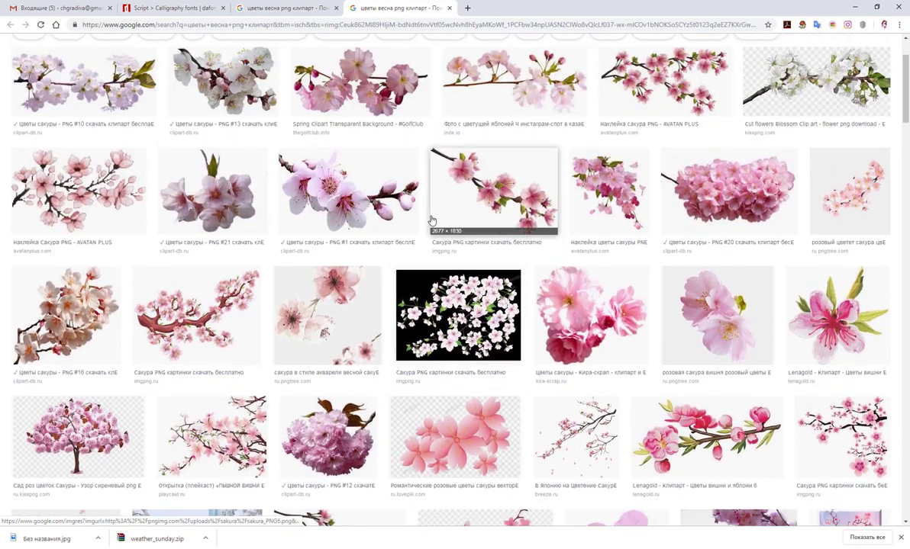
{"action": "left_click", "coordinate": [406, 209]}
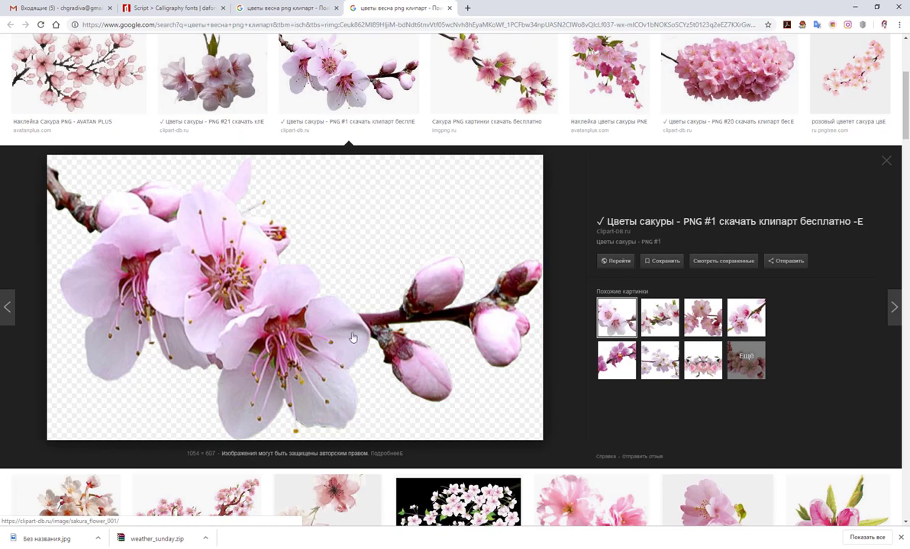
On clipart-db.ru, save the sakura image as sakura_flower_001.png in Desktop\Цветы
{"action": "left_click", "coordinate": [378, 326]}
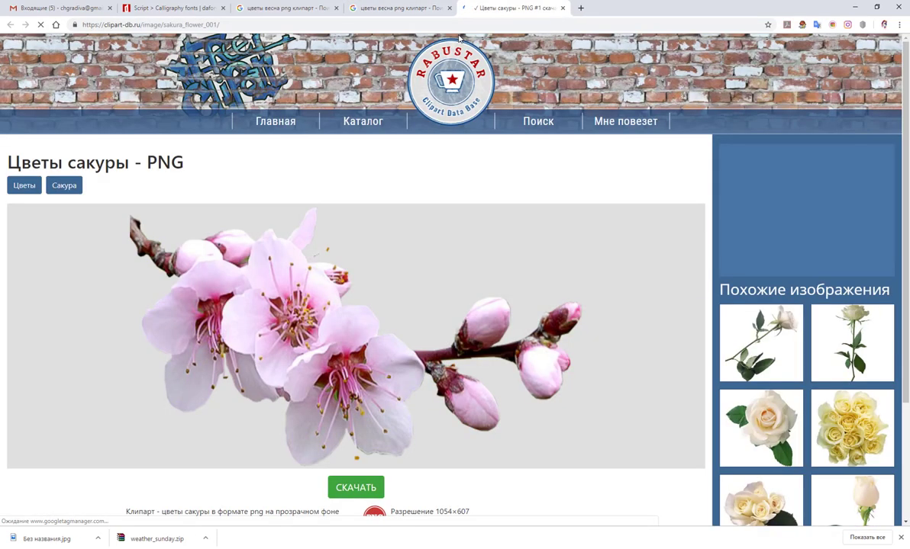
{"action": "scroll", "coordinate": [411, 328], "scroll_direction": "down", "scroll_amount": 2}
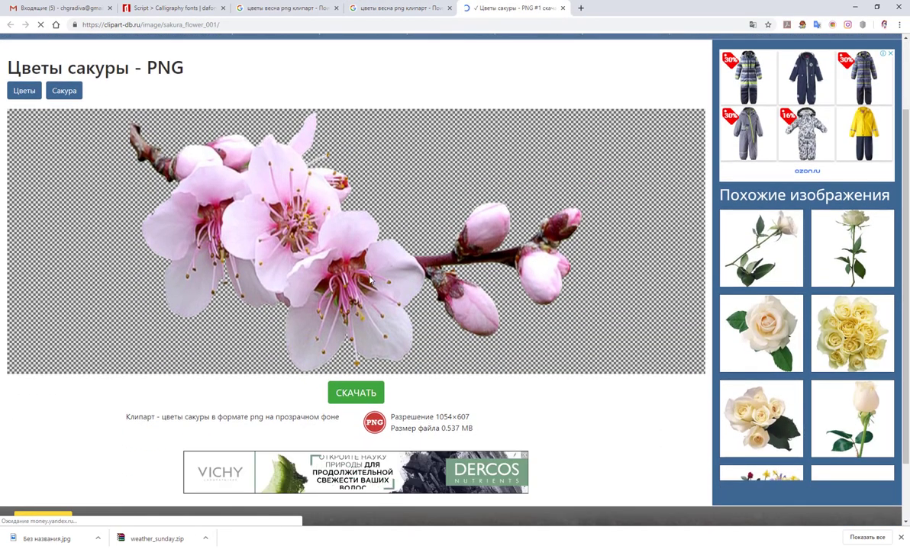
{"action": "right_click", "coordinate": [391, 277]}
{"action": "left_click", "coordinate": [432, 294]}
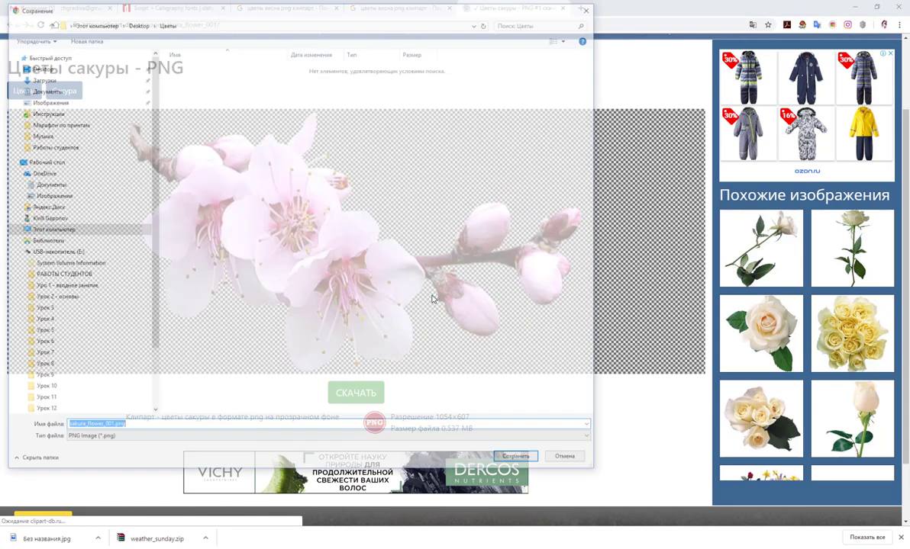
{"action": "left_click", "coordinate": [519, 460]}
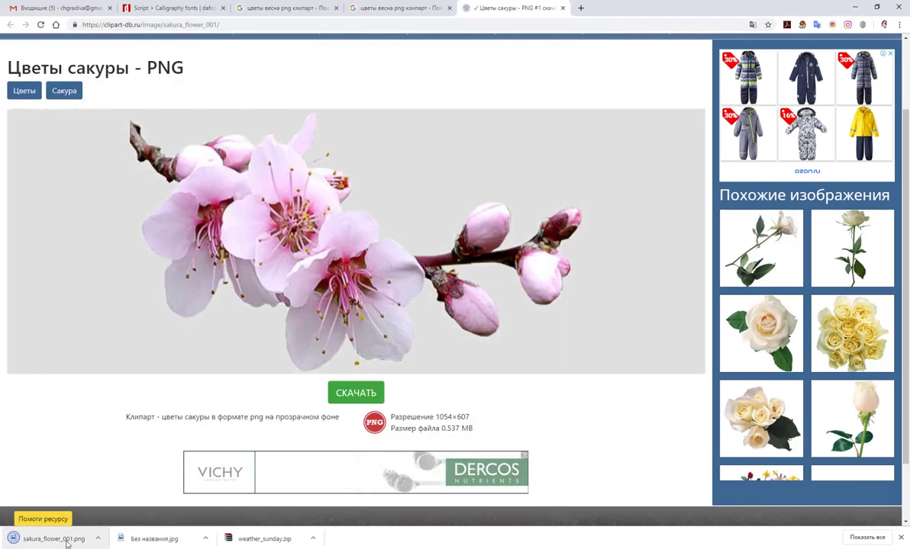
Open the downloaded sakura_flower_001.png in Photos, then close it
{"action": "left_click", "coordinate": [60, 541]}
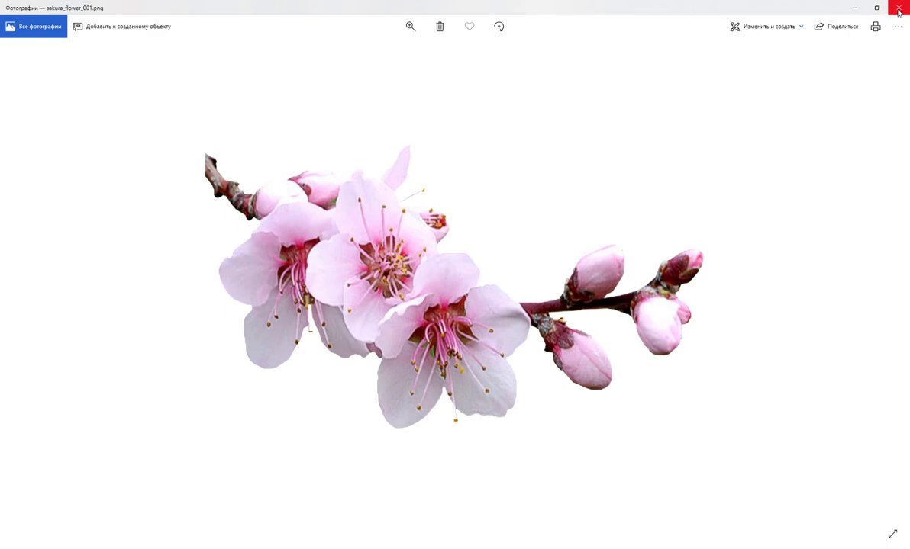
{"action": "left_click", "coordinate": [898, 7]}
{"action": "scroll", "coordinate": [501, 255], "scroll_direction": "down", "scroll_amount": 1}
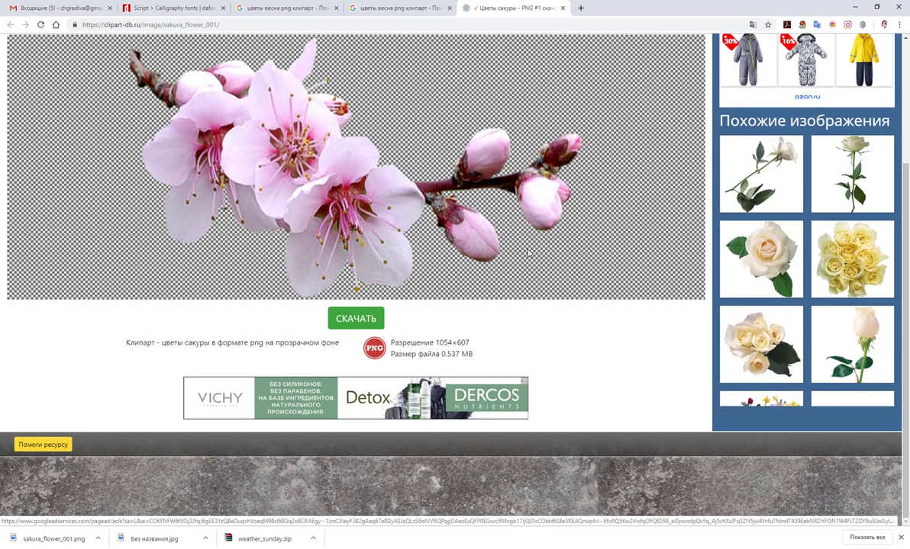
Check a similar sakura postcard on playcast.ru, then preview the cvetok37 branch from sollys.ru
{"action": "left_click", "coordinate": [409, 8]}
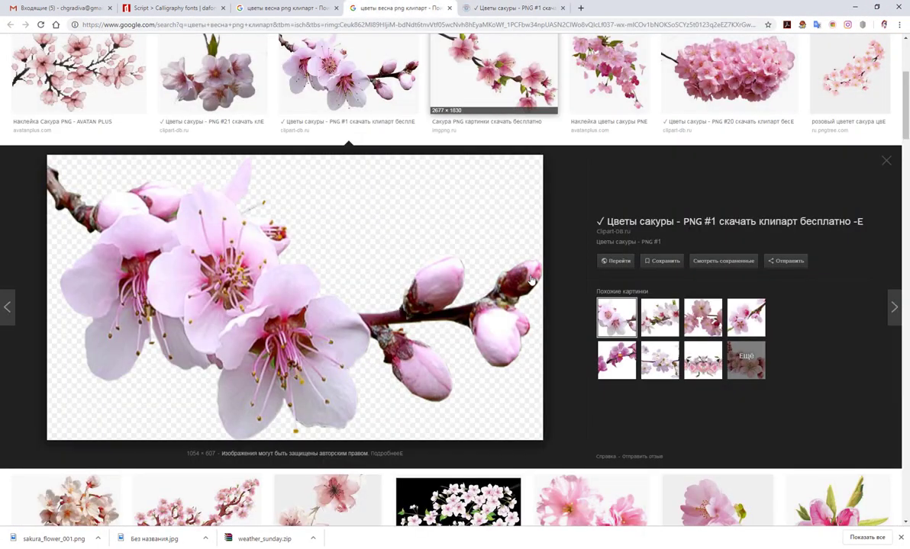
{"action": "left_click", "coordinate": [661, 324]}
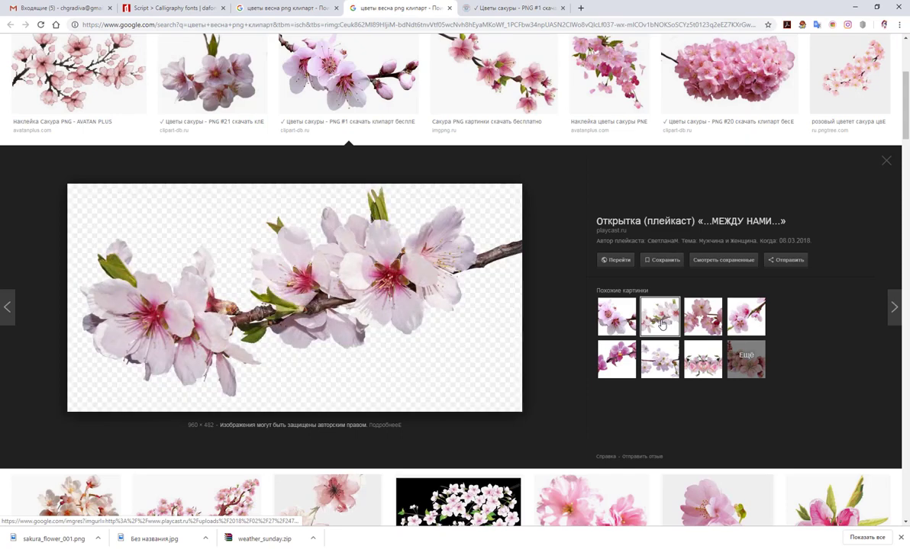
{"action": "left_click", "coordinate": [362, 295]}
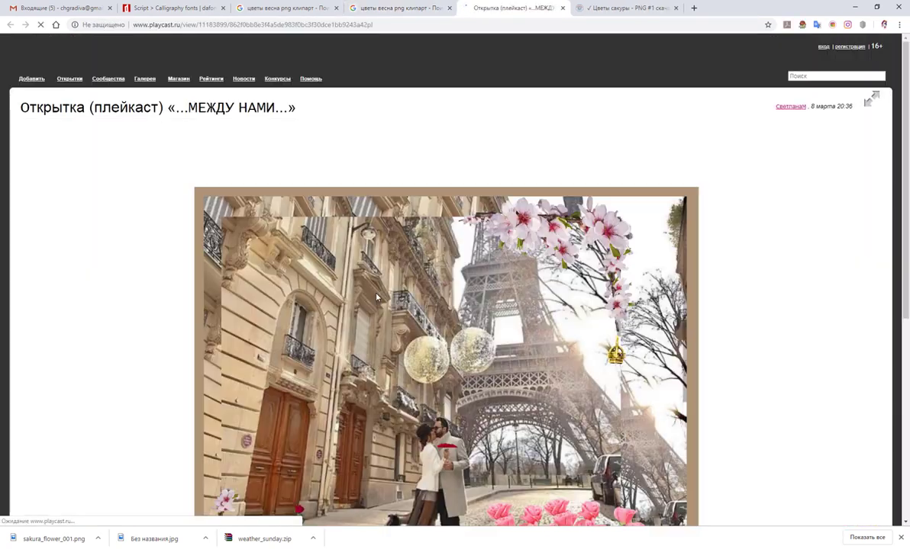
{"action": "scroll", "coordinate": [416, 215], "scroll_direction": "down", "scroll_amount": 4}
{"action": "scroll", "coordinate": [416, 215], "scroll_direction": "down", "scroll_amount": 2}
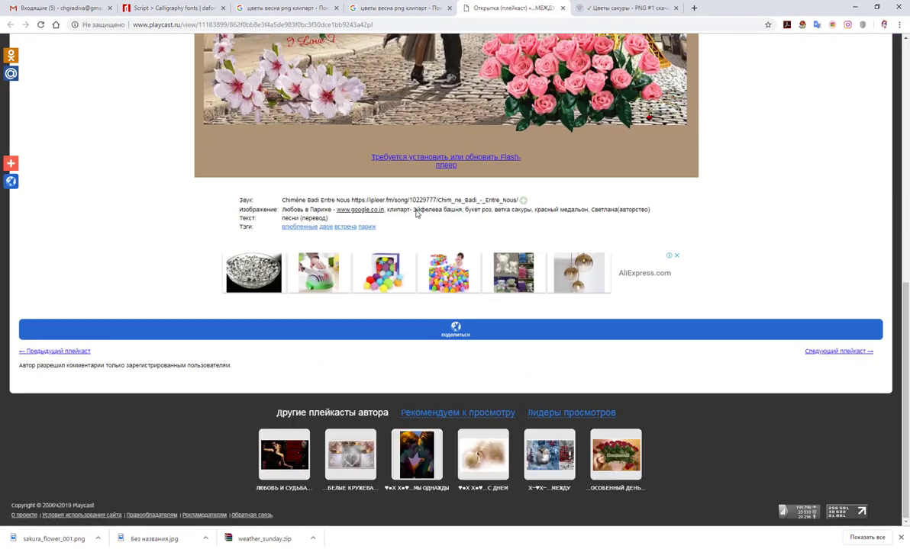
{"action": "scroll", "coordinate": [416, 215], "scroll_direction": "up", "scroll_amount": 4}
{"action": "scroll", "coordinate": [416, 214], "scroll_direction": "down", "scroll_amount": 3}
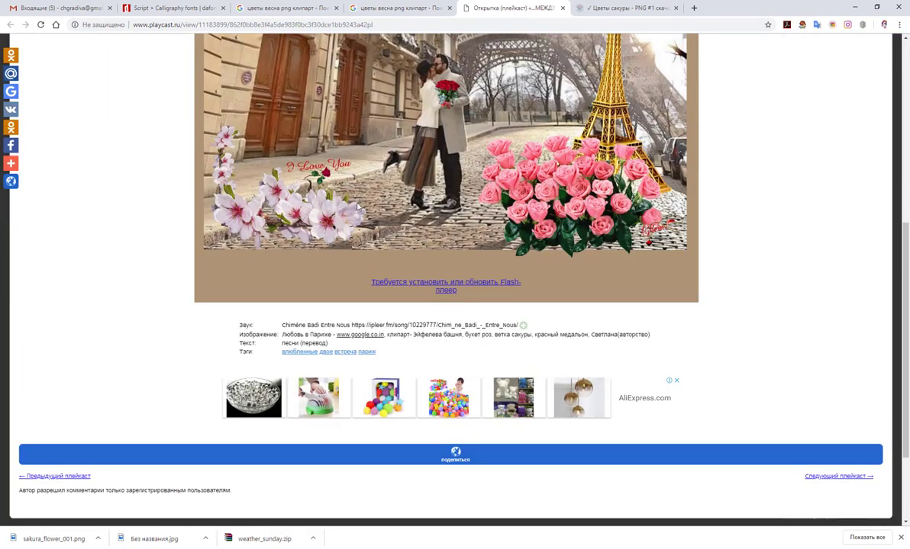
{"action": "scroll", "coordinate": [357, 206], "scroll_direction": "up", "scroll_amount": 3}
{"action": "left_click", "coordinate": [393, 16]}
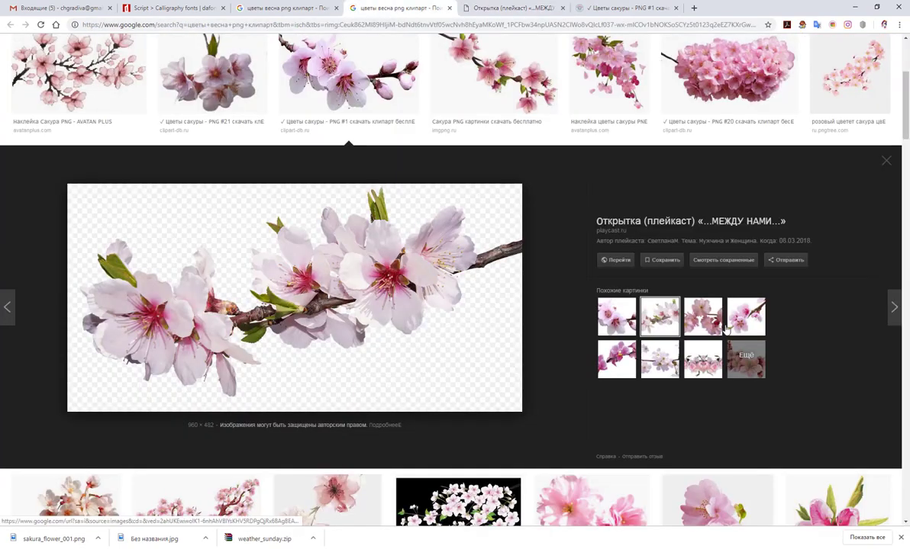
{"action": "left_click", "coordinate": [705, 324]}
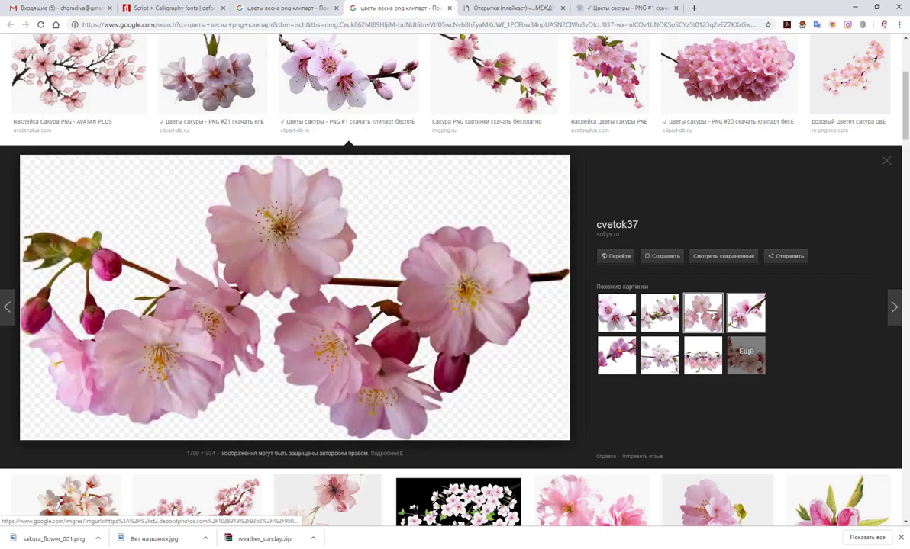
Save cvetok37.png from its sollys.ru page and check it in the image viewer
{"action": "left_click", "coordinate": [449, 320]}
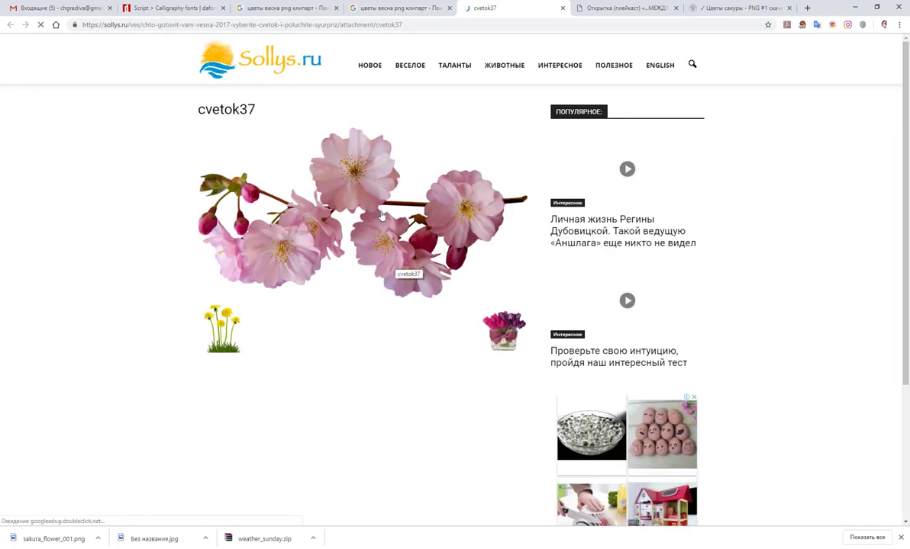
{"action": "right_click", "coordinate": [369, 198]}
{"action": "left_click", "coordinate": [416, 275]}
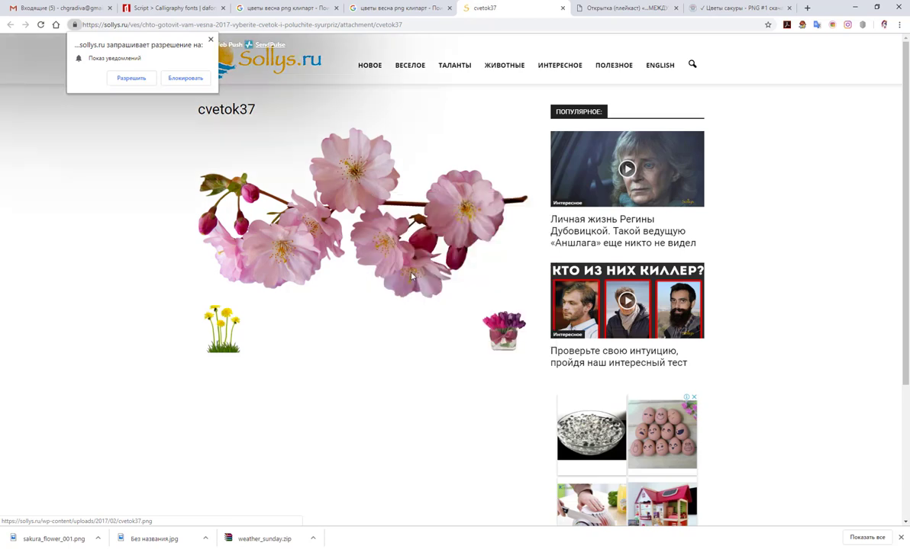
{"action": "left_click", "coordinate": [520, 460]}
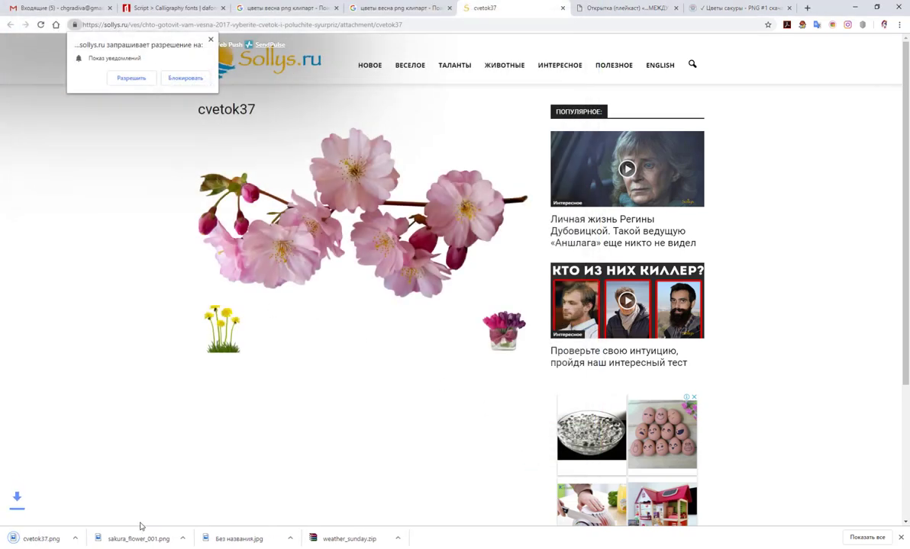
{"action": "left_click", "coordinate": [59, 541]}
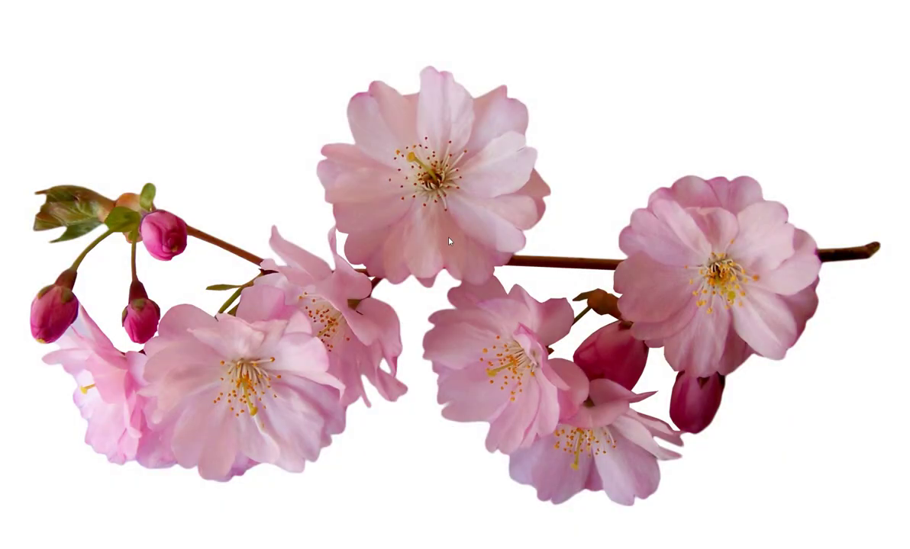
{"action": "left_click", "coordinate": [899, 8]}
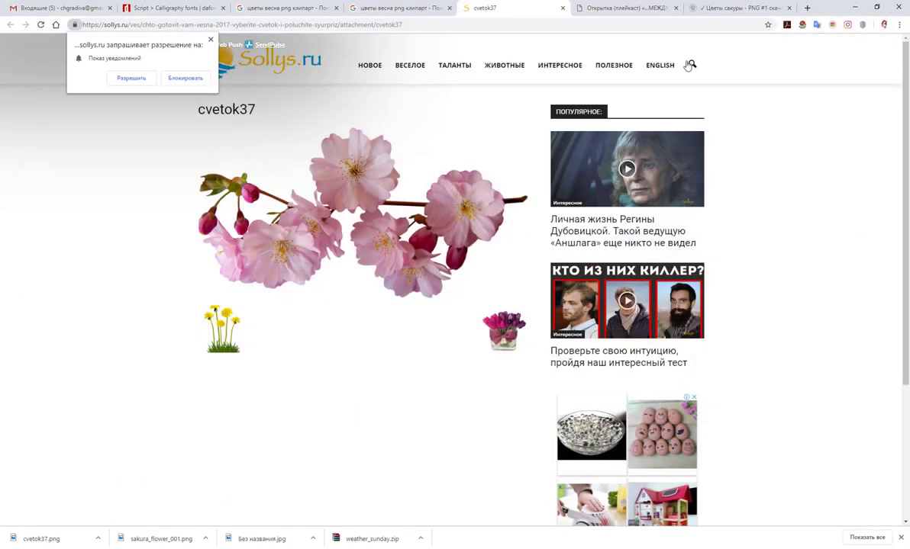
Close the sollys.ru, playcast and clipart pages to get back to the image results
{"action": "left_click", "coordinate": [564, 8]}
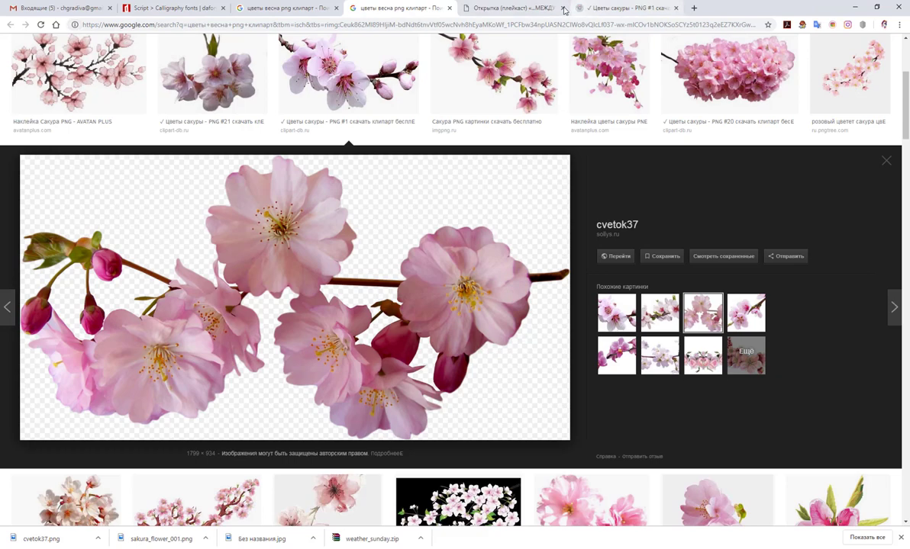
{"action": "left_click", "coordinate": [513, 9]}
{"action": "left_click", "coordinate": [563, 8]}
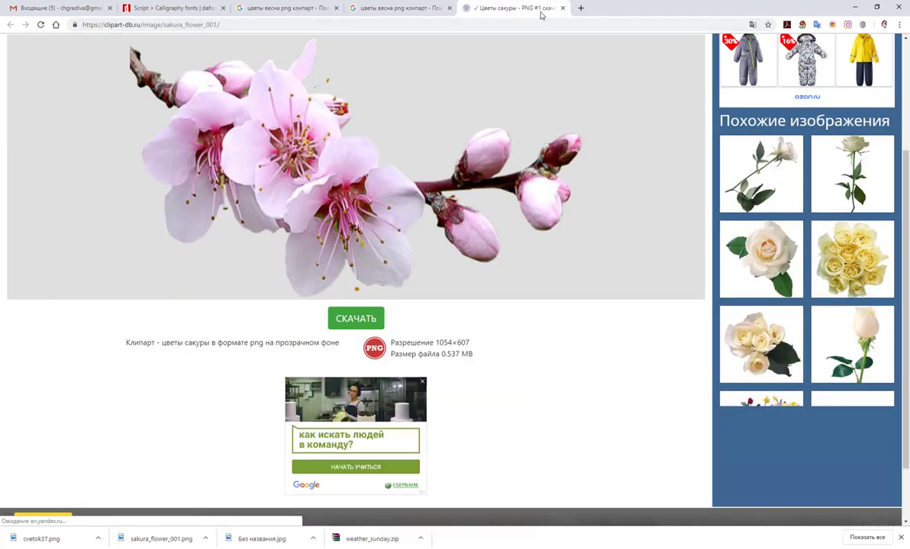
{"action": "left_click", "coordinate": [563, 8]}
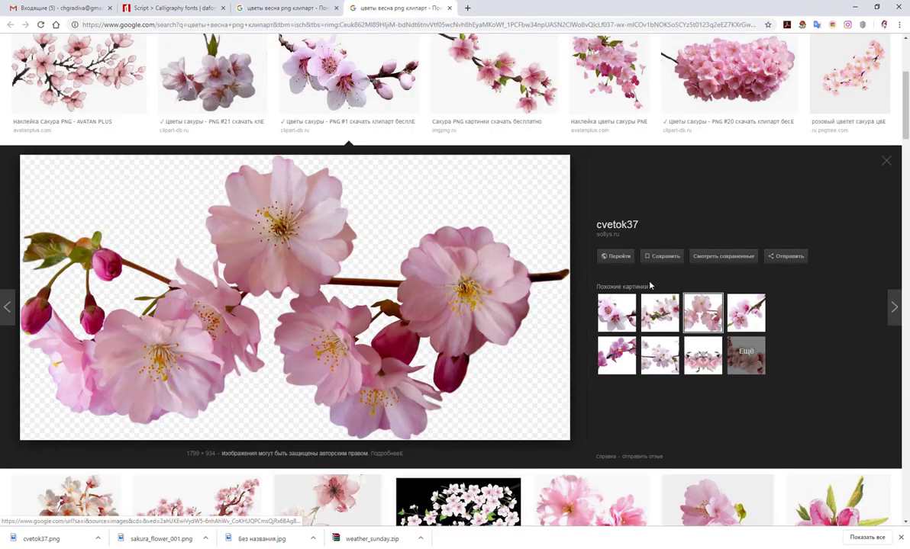
Find the sakura PNG #16 result and open its clipart-db.ru source page
{"action": "left_click", "coordinate": [706, 372]}
{"action": "scroll", "coordinate": [524, 249], "scroll_direction": "down", "scroll_amount": 3}
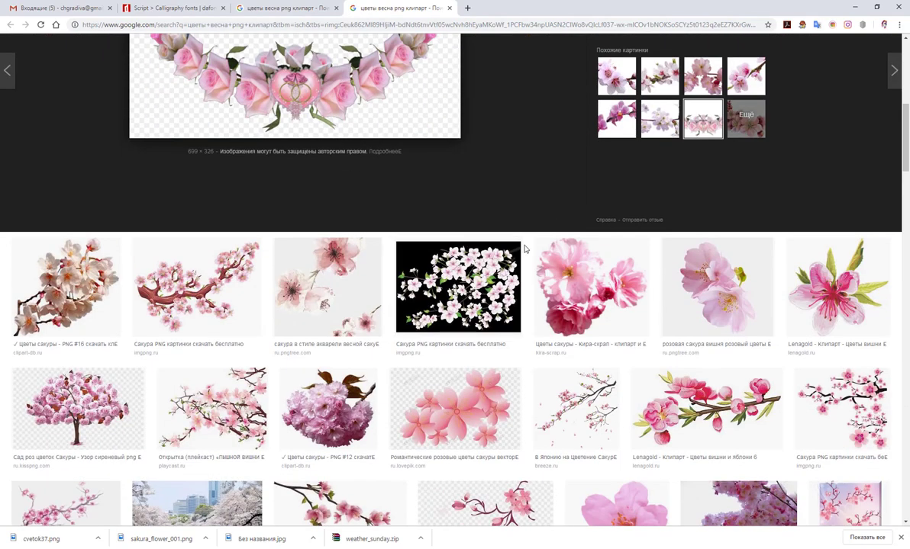
{"action": "scroll", "coordinate": [527, 236], "scroll_direction": "down", "scroll_amount": 1}
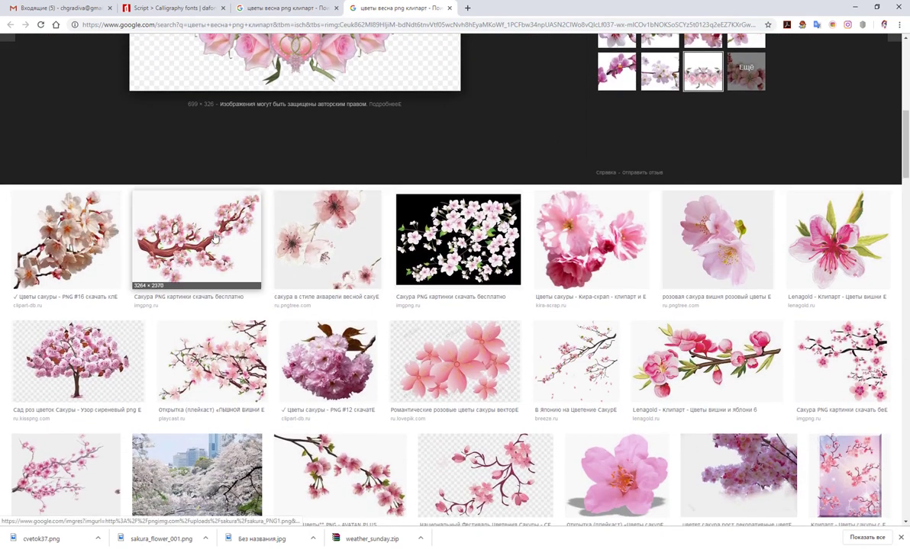
{"action": "left_click", "coordinate": [196, 244]}
{"action": "left_click", "coordinate": [96, 126]}
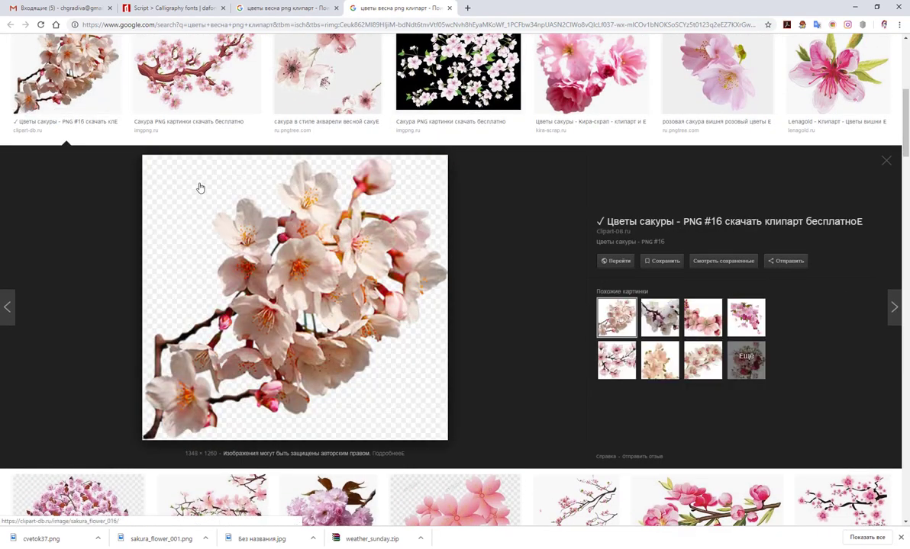
{"action": "scroll", "coordinate": [444, 242], "scroll_direction": "down", "scroll_amount": 1}
{"action": "left_click", "coordinate": [444, 241]}
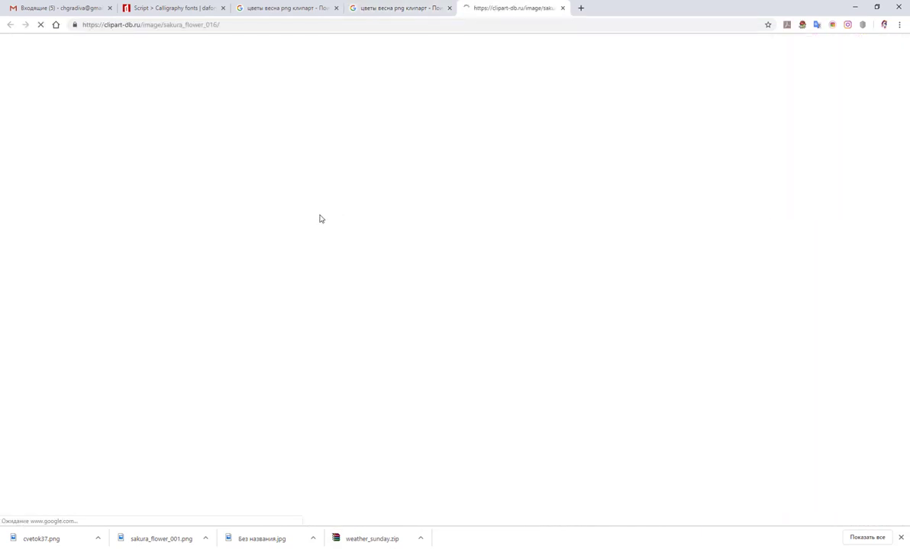
Save the sakura picture as sakura_flower_016.png in the Цветы folder
{"action": "scroll", "coordinate": [488, 220], "scroll_direction": "down", "scroll_amount": 1}
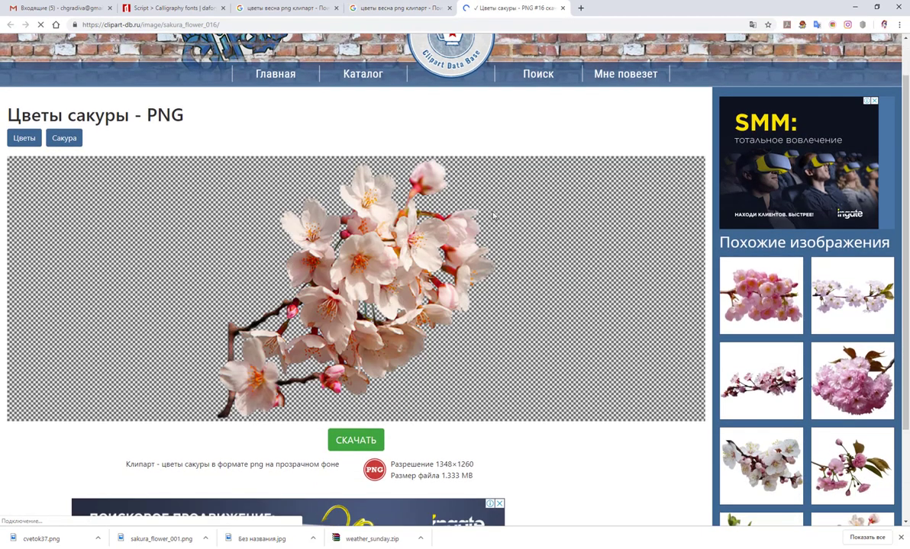
{"action": "right_click", "coordinate": [398, 270]}
{"action": "left_click", "coordinate": [418, 287]}
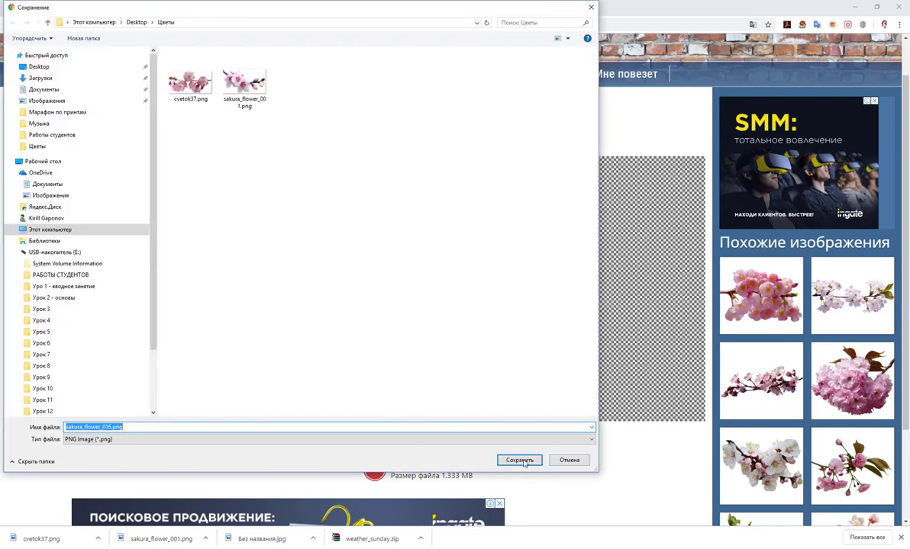
{"action": "left_click", "coordinate": [520, 460]}
{"action": "scroll", "coordinate": [839, 367], "scroll_direction": "down", "scroll_amount": 3}
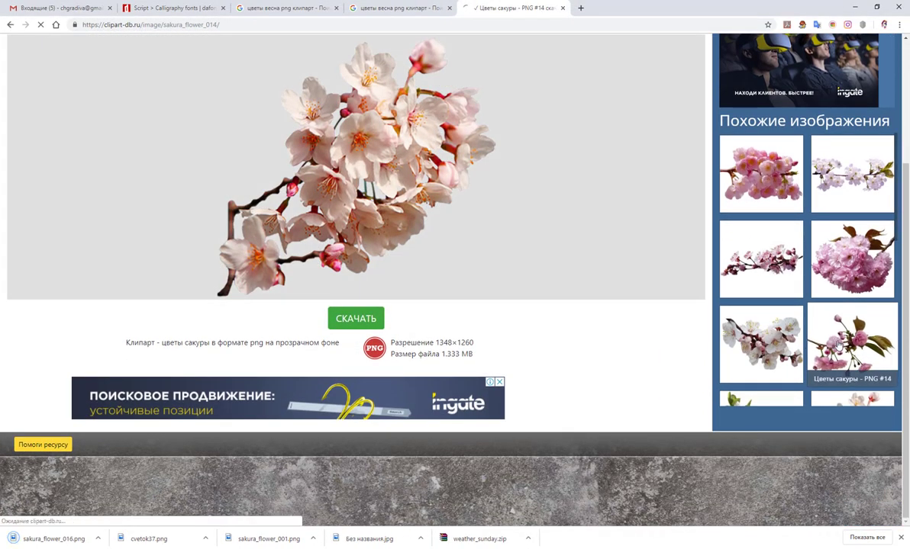
Open sakura PNG pages #14 and #11 and save sakura_flower_014.png and sakura_flower_011.png into Цветы
{"action": "left_click", "coordinate": [840, 366]}
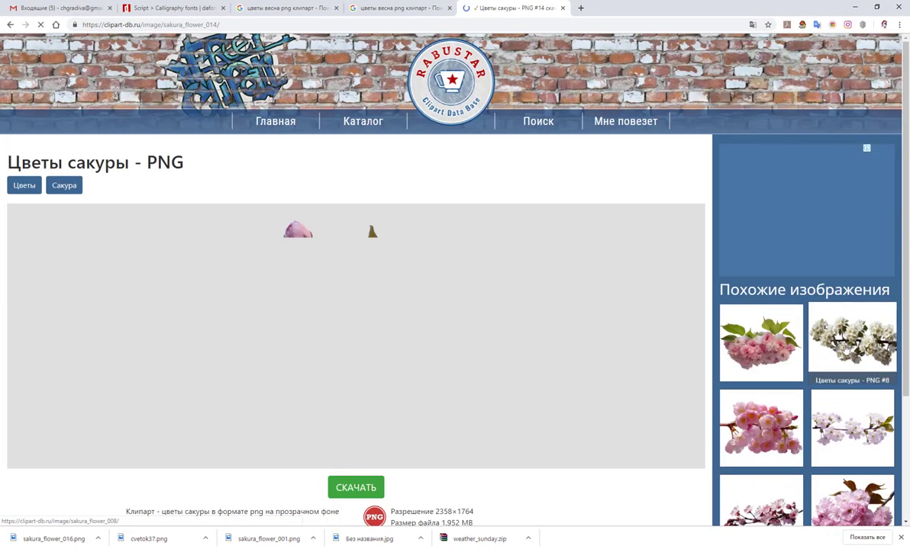
{"action": "scroll", "coordinate": [286, 279], "scroll_direction": "down", "scroll_amount": 1}
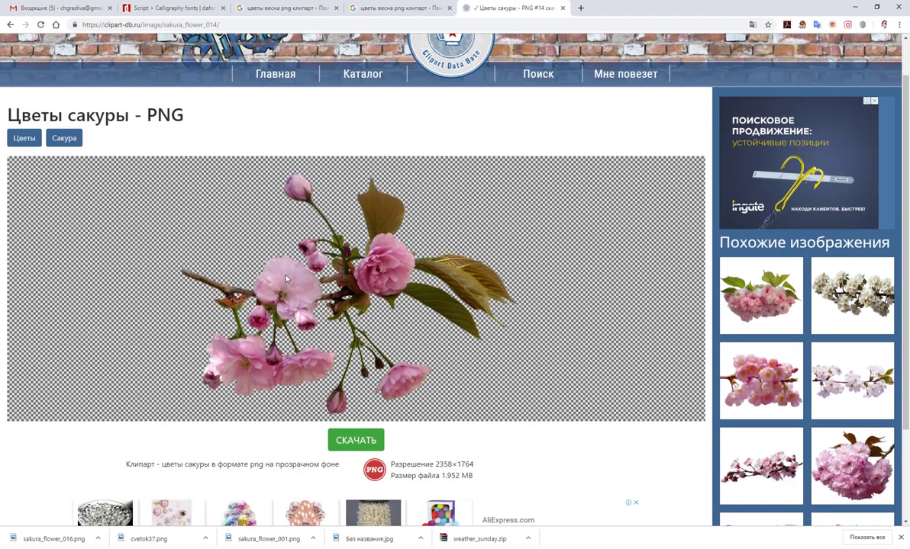
{"action": "right_click", "coordinate": [338, 280]}
{"action": "left_click", "coordinate": [366, 297]}
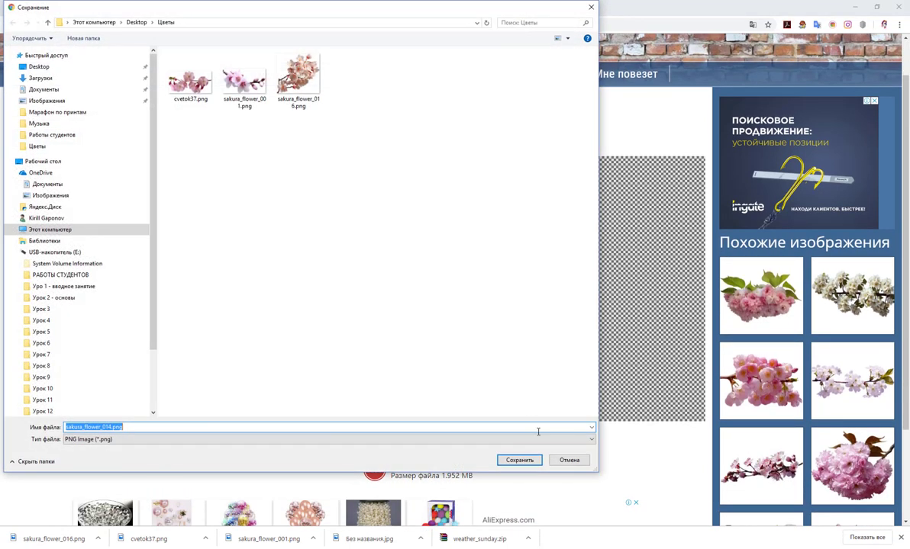
{"action": "left_click", "coordinate": [523, 461]}
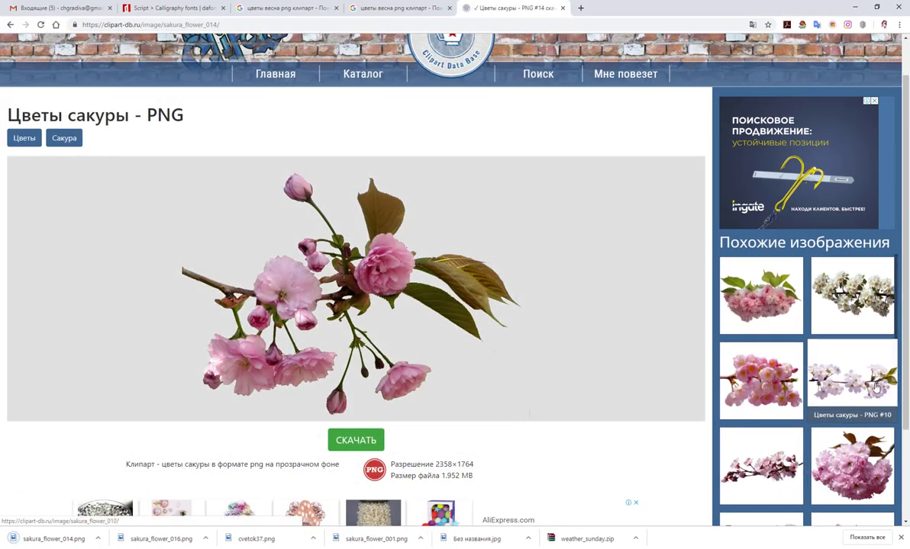
{"action": "left_click", "coordinate": [739, 482]}
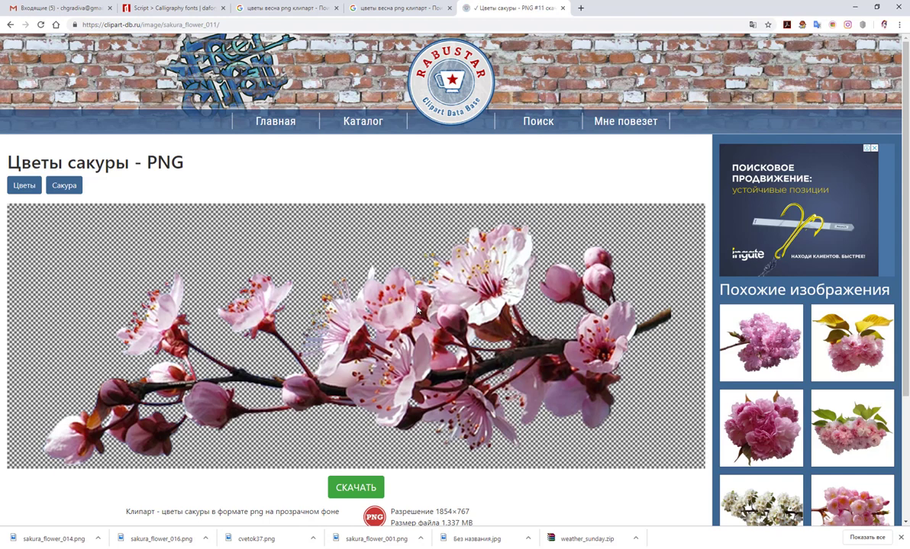
{"action": "right_click", "coordinate": [417, 309]}
{"action": "left_click", "coordinate": [450, 326]}
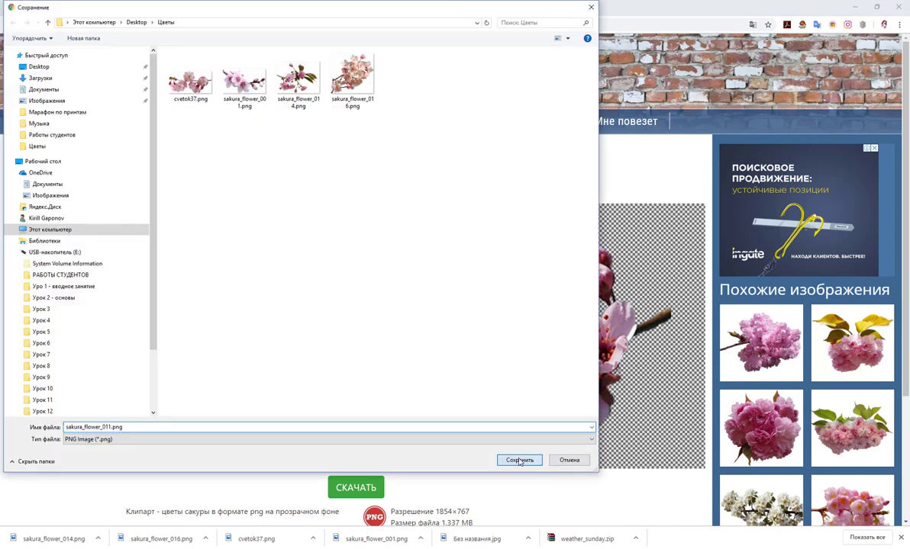
{"action": "left_click", "coordinate": [519, 460]}
Save sakura PNG #12 as sakura_flower_012.png in Цветы
{"action": "scroll", "coordinate": [849, 399], "scroll_direction": "down", "scroll_amount": 1}
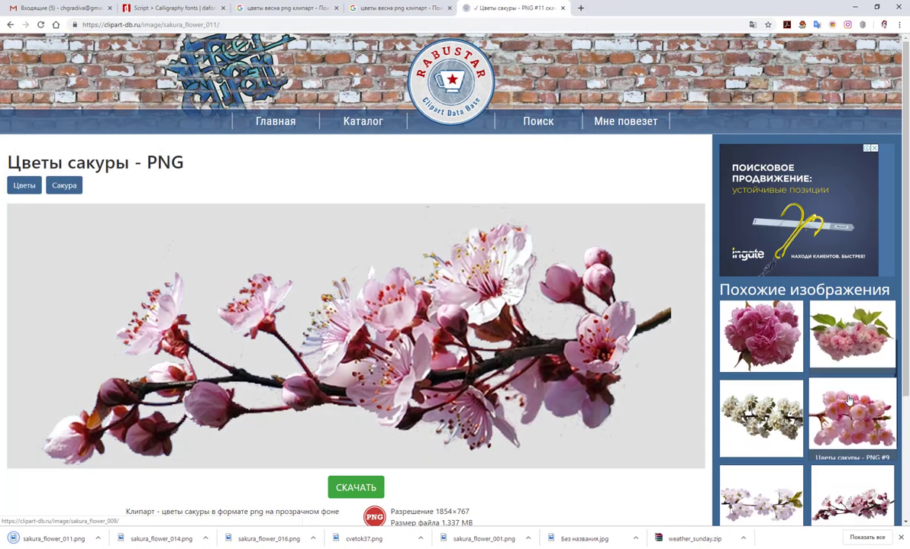
{"action": "scroll", "coordinate": [849, 399], "scroll_direction": "down", "scroll_amount": 2}
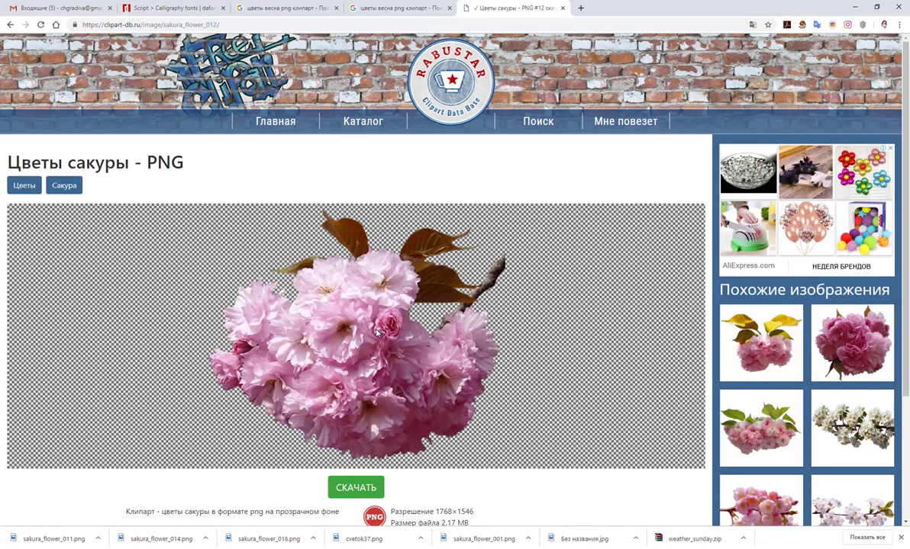
{"action": "right_click", "coordinate": [374, 324]}
{"action": "left_click", "coordinate": [402, 341]}
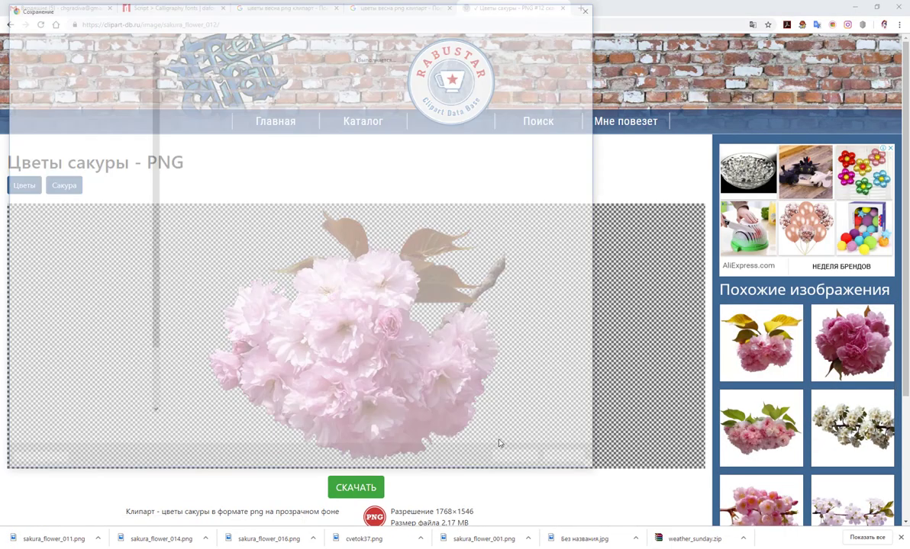
{"action": "left_click", "coordinate": [529, 460]}
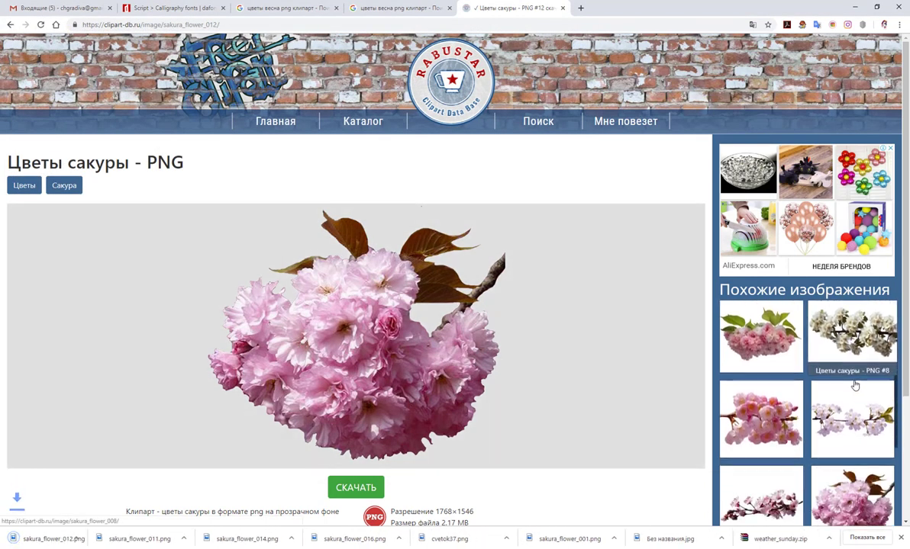
Open the sakura PNG #9 page and save sakura_flower_009.png into Цветы
{"action": "scroll", "coordinate": [858, 386], "scroll_direction": "down", "scroll_amount": 2}
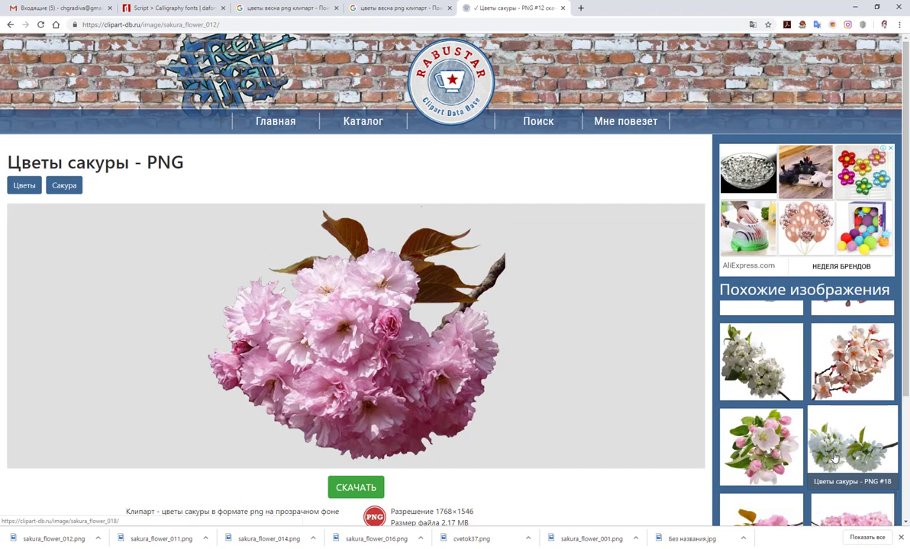
{"action": "scroll", "coordinate": [834, 412], "scroll_direction": "down", "scroll_amount": 2}
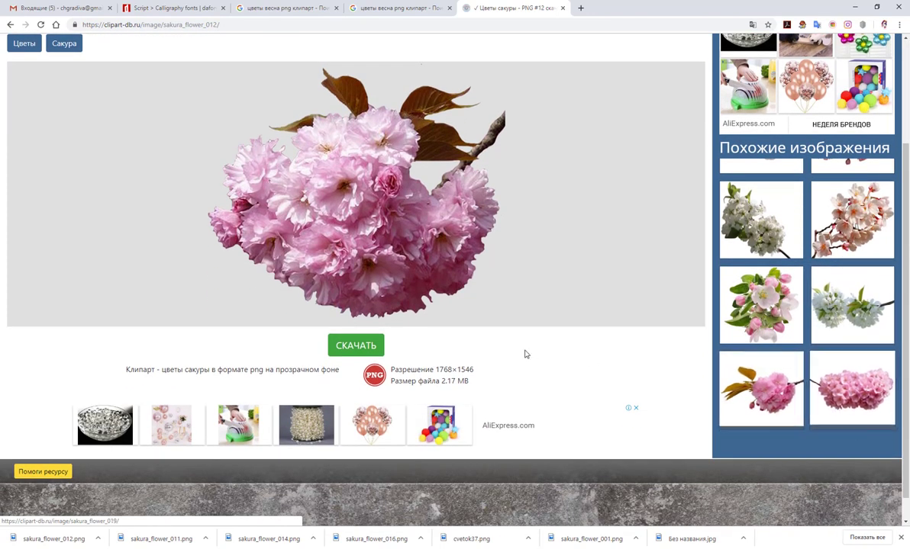
{"action": "scroll", "coordinate": [609, 287], "scroll_direction": "up", "scroll_amount": 2}
{"action": "scroll", "coordinate": [858, 351], "scroll_direction": "up", "scroll_amount": 3}
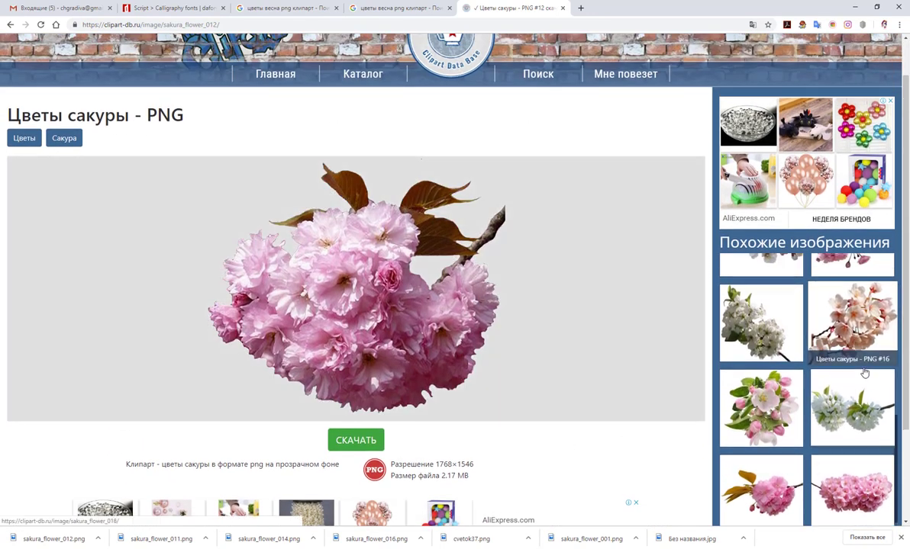
{"action": "scroll", "coordinate": [863, 374], "scroll_direction": "down", "scroll_amount": 2}
{"action": "scroll", "coordinate": [858, 397], "scroll_direction": "down", "scroll_amount": 2}
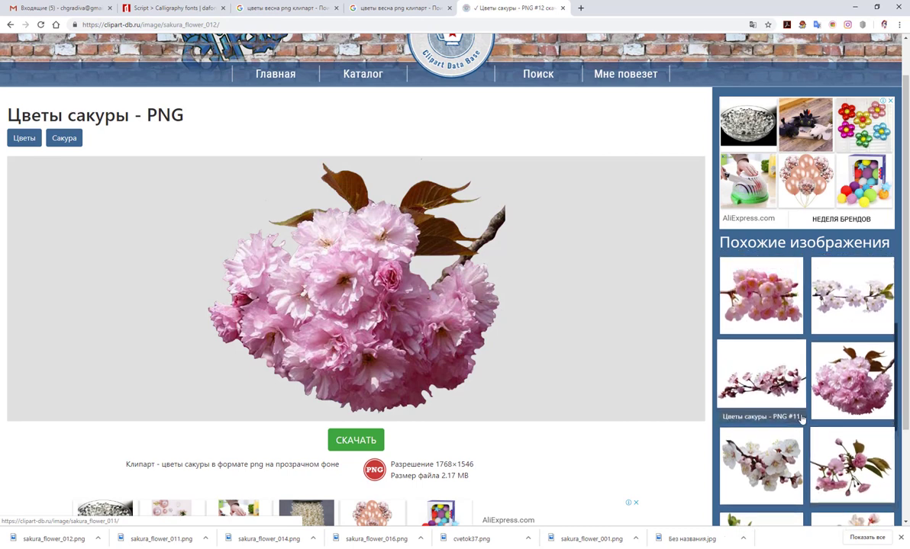
{"action": "scroll", "coordinate": [852, 431], "scroll_direction": "down", "scroll_amount": 2}
{"action": "scroll", "coordinate": [853, 457], "scroll_direction": "up", "scroll_amount": 1}
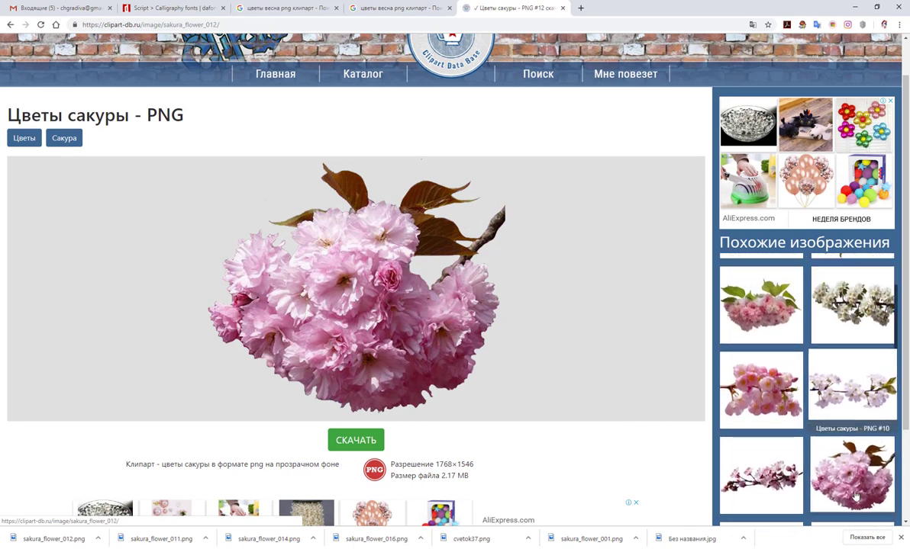
{"action": "left_click", "coordinate": [763, 416]}
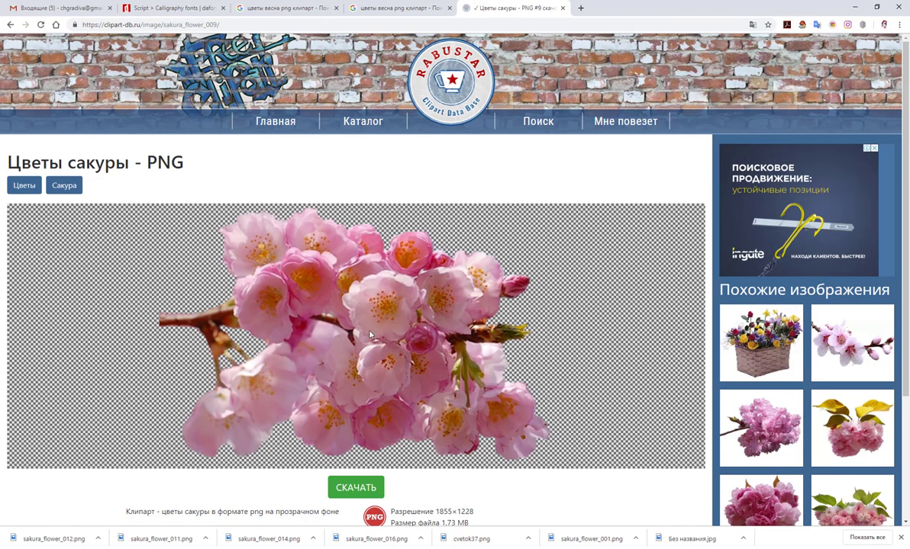
{"action": "right_click", "coordinate": [362, 319]}
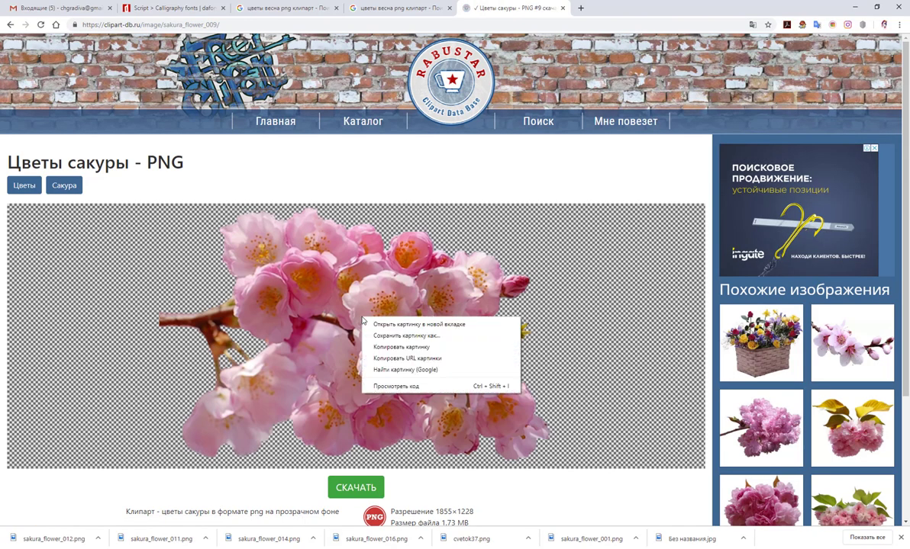
{"action": "left_click", "coordinate": [381, 337]}
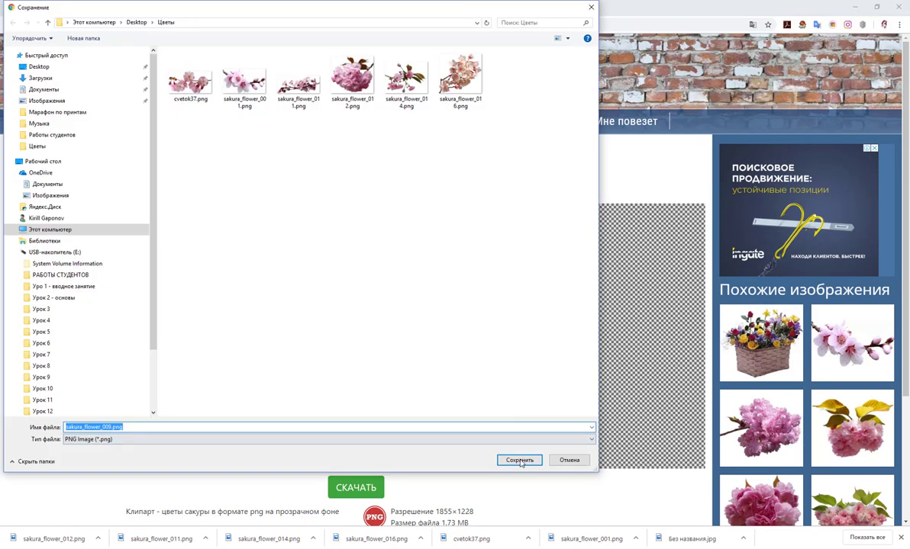
{"action": "left_click", "coordinate": [519, 460]}
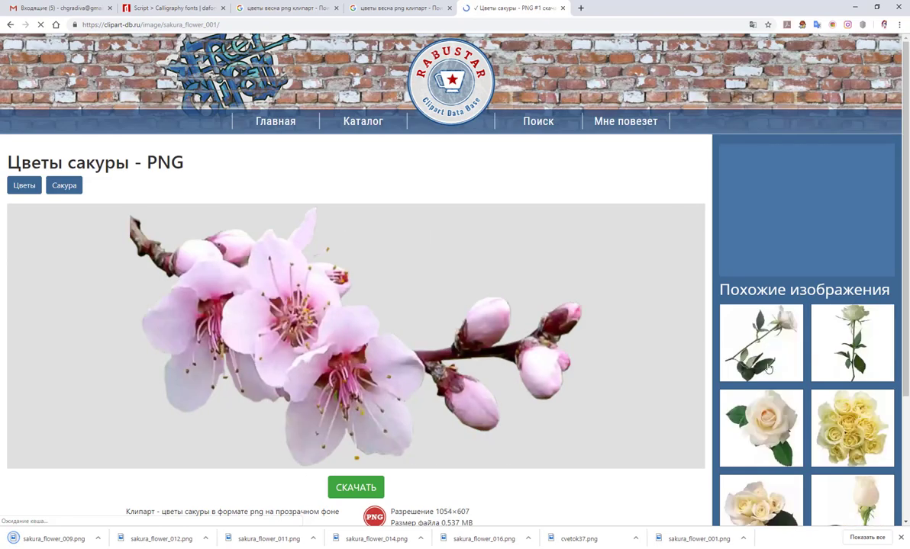
Save sakura PNG #1 as a WebP copy of sakura_flower_001
{"action": "right_click", "coordinate": [268, 290]}
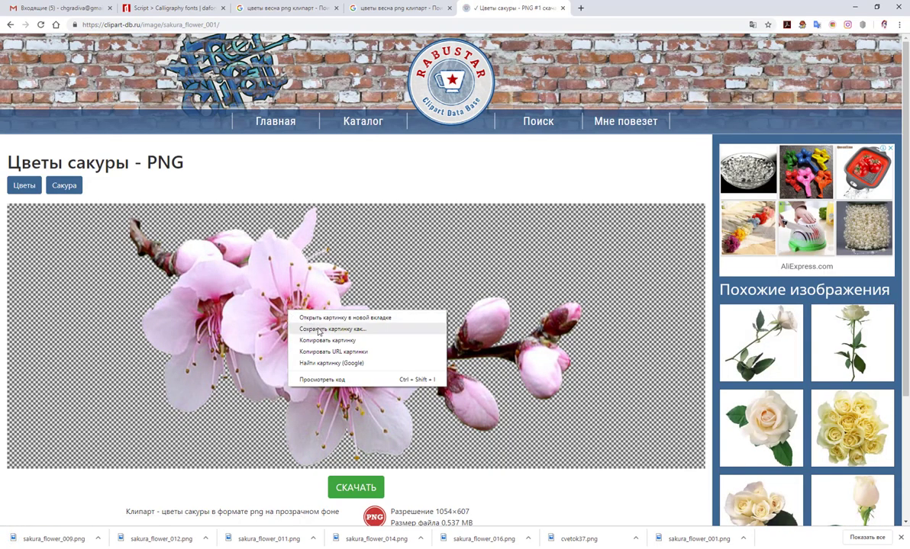
{"action": "left_click", "coordinate": [296, 307]}
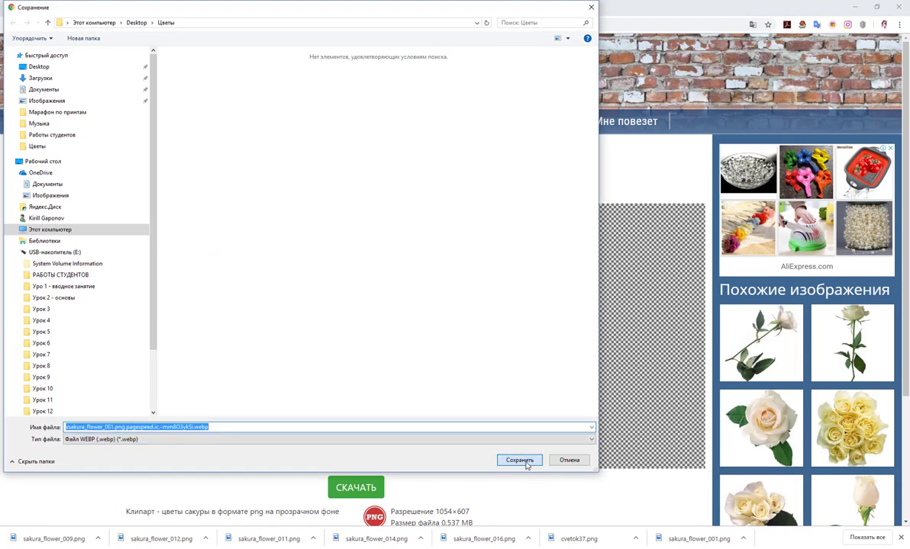
{"action": "left_click", "coordinate": [518, 460]}
{"action": "scroll", "coordinate": [847, 427], "scroll_direction": "down", "scroll_amount": 5}
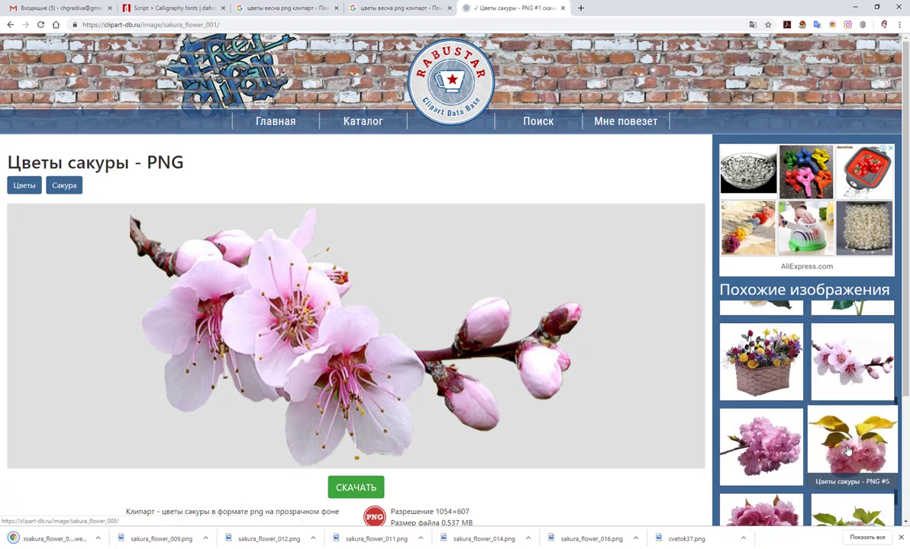
{"action": "scroll", "coordinate": [847, 452], "scroll_direction": "down", "scroll_amount": 2}
{"action": "scroll", "coordinate": [847, 451], "scroll_direction": "down", "scroll_amount": 2}
{"action": "scroll", "coordinate": [847, 451], "scroll_direction": "down", "scroll_amount": 2}
{"action": "scroll", "coordinate": [847, 451], "scroll_direction": "down", "scroll_amount": 2}
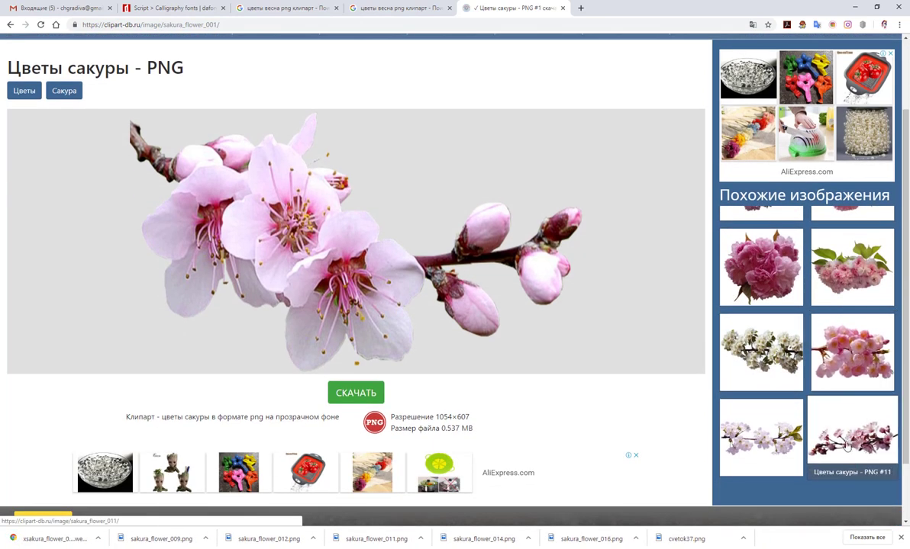
{"action": "scroll", "coordinate": [817, 378], "scroll_direction": "up", "scroll_amount": 2}
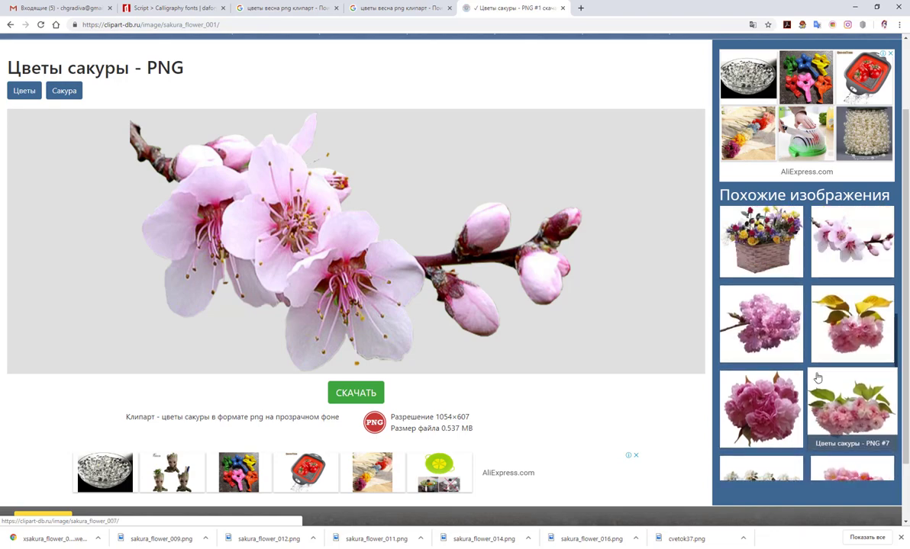
{"action": "scroll", "coordinate": [817, 377], "scroll_direction": "up", "scroll_amount": 3}
Close the clipart page and preview the pink sakura rose cluster result
{"action": "left_click", "coordinate": [563, 9]}
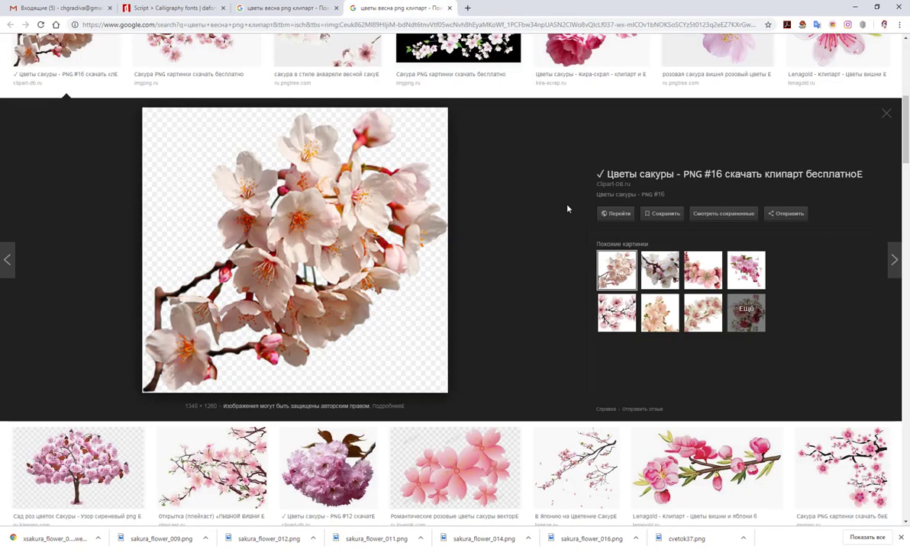
{"action": "scroll", "coordinate": [476, 223], "scroll_direction": "down", "scroll_amount": 3}
{"action": "scroll", "coordinate": [477, 223], "scroll_direction": "down", "scroll_amount": 2}
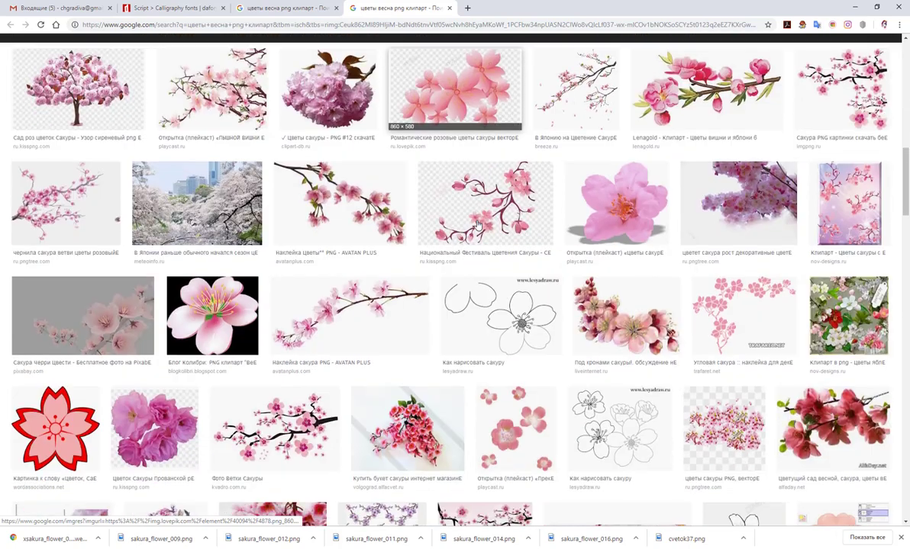
{"action": "scroll", "coordinate": [476, 225], "scroll_direction": "down", "scroll_amount": 1}
{"action": "scroll", "coordinate": [477, 224], "scroll_direction": "down", "scroll_amount": 2}
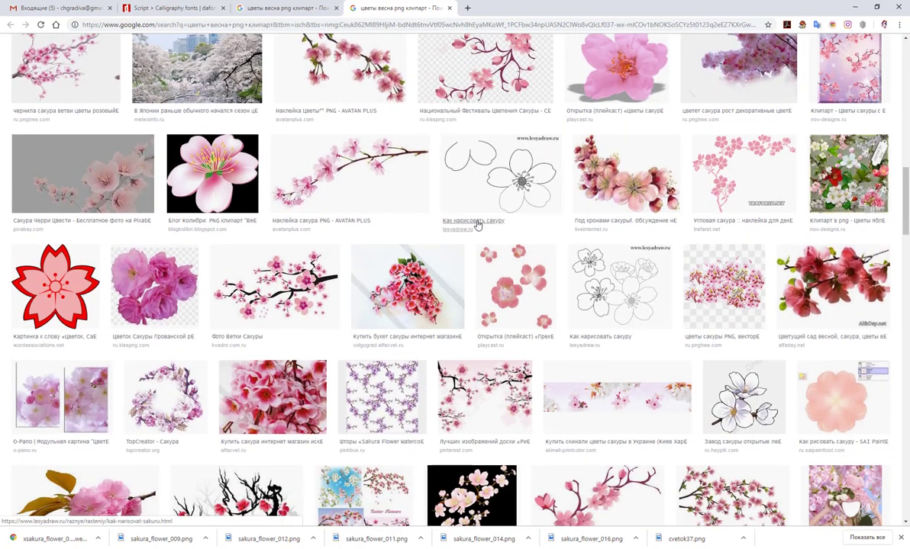
{"action": "left_click", "coordinate": [130, 235]}
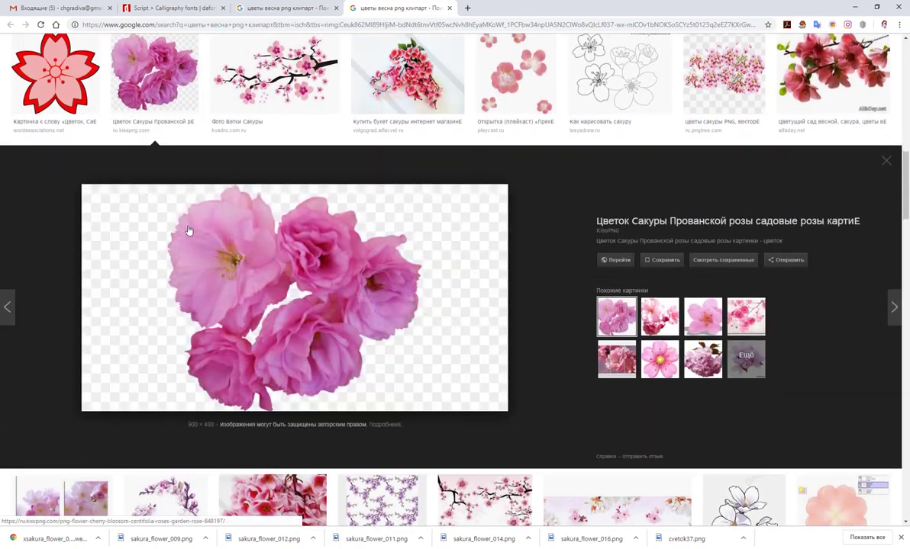
Look over the image's freepng.ru source page, then close it
{"action": "left_click", "coordinate": [377, 296]}
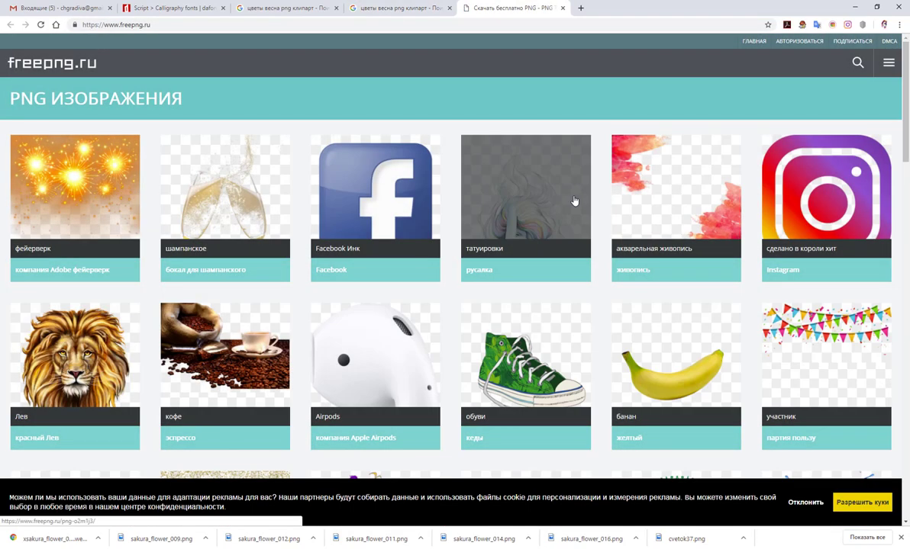
{"action": "scroll", "coordinate": [431, 196], "scroll_direction": "down", "scroll_amount": 3}
{"action": "scroll", "coordinate": [431, 196], "scroll_direction": "down", "scroll_amount": 3}
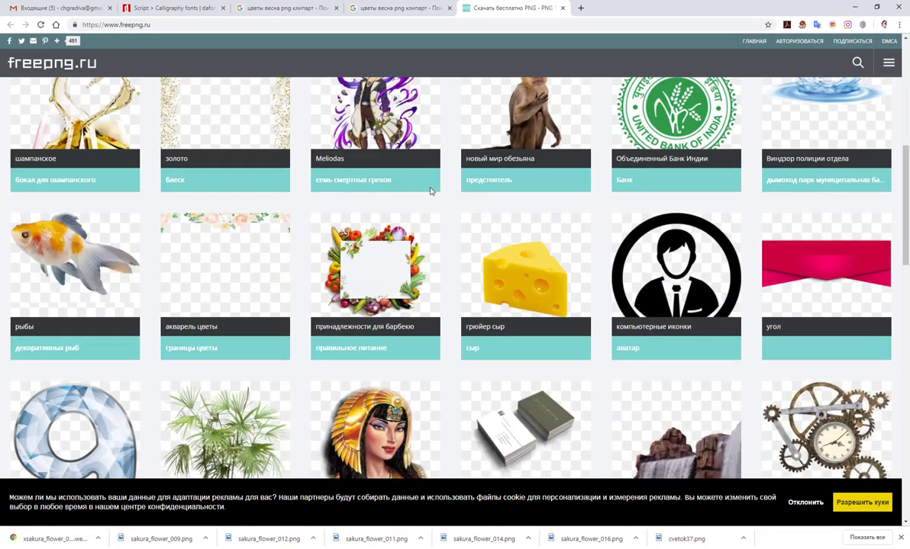
{"action": "scroll", "coordinate": [430, 190], "scroll_direction": "down", "scroll_amount": 4}
{"action": "scroll", "coordinate": [429, 189], "scroll_direction": "down", "scroll_amount": 3}
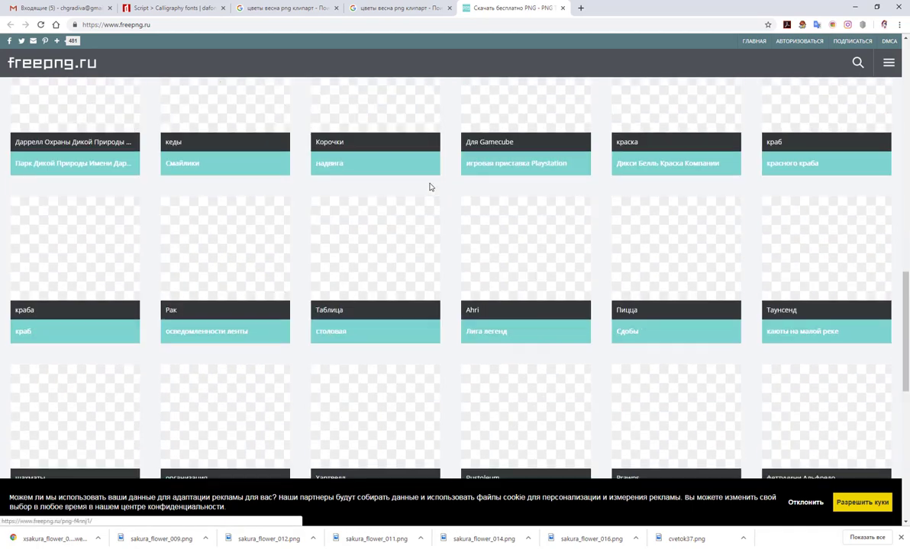
{"action": "left_click", "coordinate": [562, 9]}
Scroll further down the results and preview the UIHere sakura branch clipart
{"action": "scroll", "coordinate": [545, 286], "scroll_direction": "down", "scroll_amount": 3}
{"action": "scroll", "coordinate": [544, 280], "scroll_direction": "down", "scroll_amount": 2}
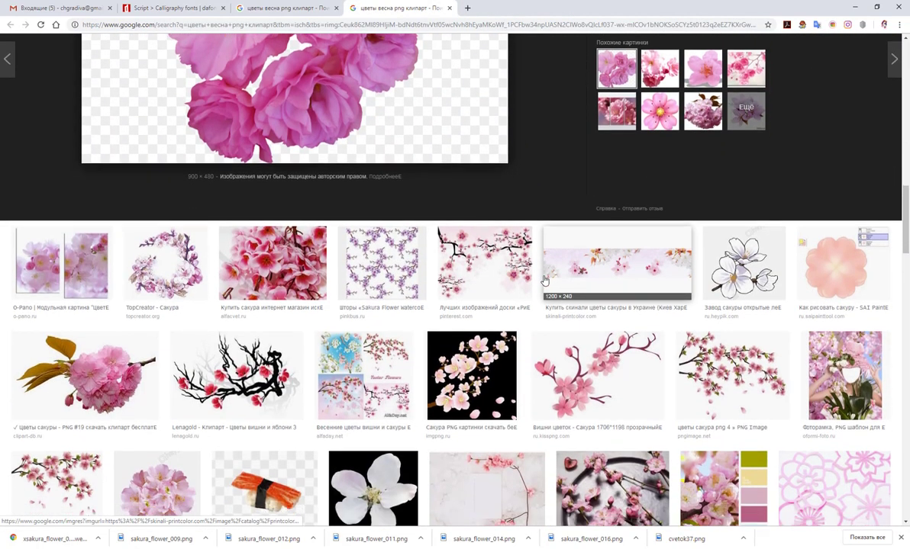
{"action": "scroll", "coordinate": [543, 278], "scroll_direction": "down", "scroll_amount": 1}
{"action": "scroll", "coordinate": [542, 276], "scroll_direction": "down", "scroll_amount": 3}
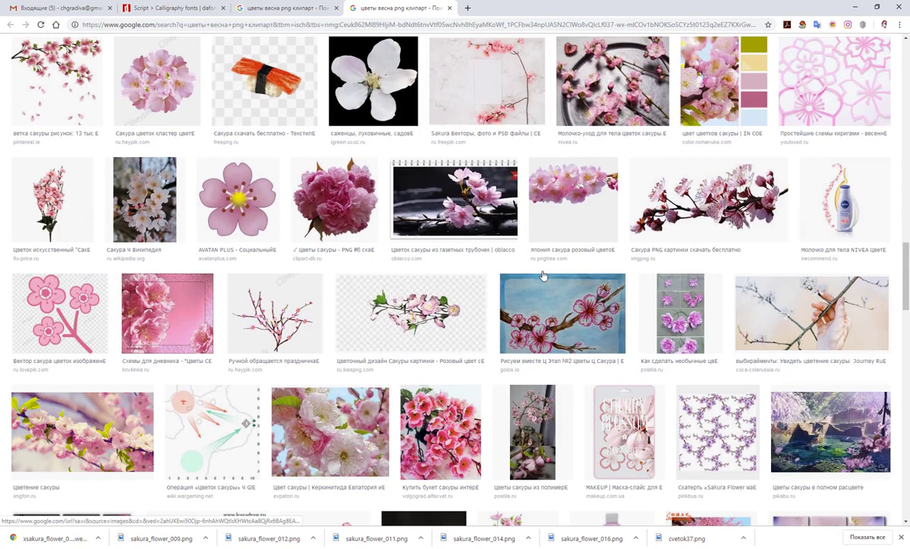
{"action": "scroll", "coordinate": [542, 276], "scroll_direction": "down", "scroll_amount": 1}
{"action": "scroll", "coordinate": [542, 276], "scroll_direction": "down", "scroll_amount": 1}
{"action": "scroll", "coordinate": [542, 278], "scroll_direction": "down", "scroll_amount": 1}
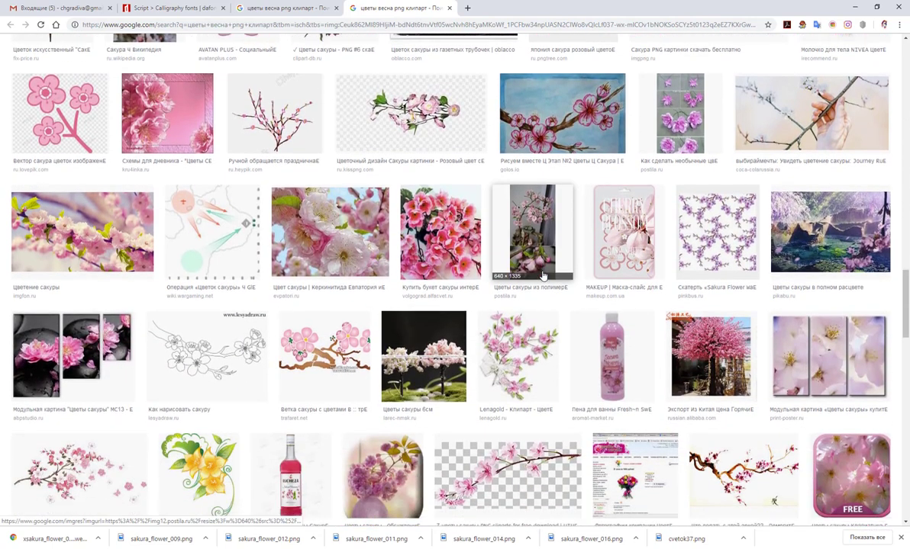
{"action": "scroll", "coordinate": [539, 297], "scroll_direction": "down", "scroll_amount": 1}
{"action": "scroll", "coordinate": [534, 328], "scroll_direction": "down", "scroll_amount": 1}
{"action": "left_click", "coordinate": [533, 341]}
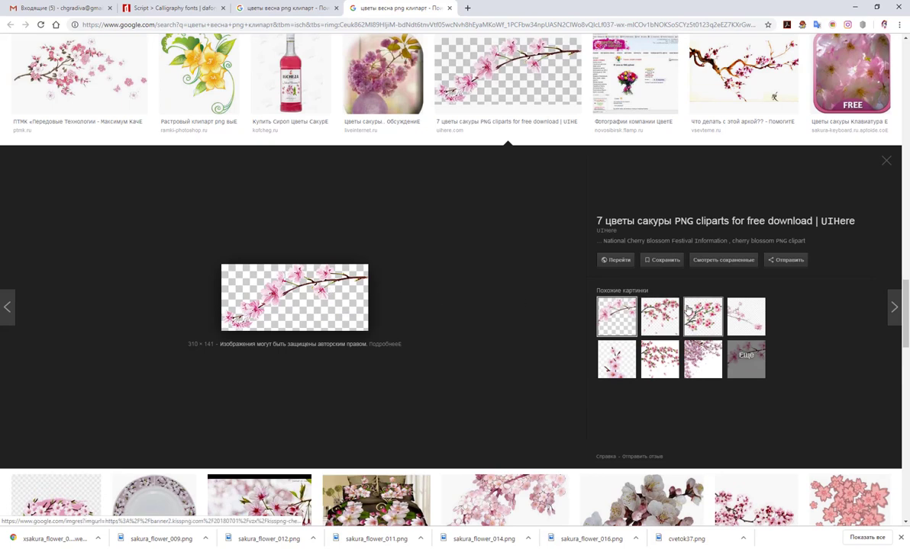
{"action": "left_click", "coordinate": [353, 305]}
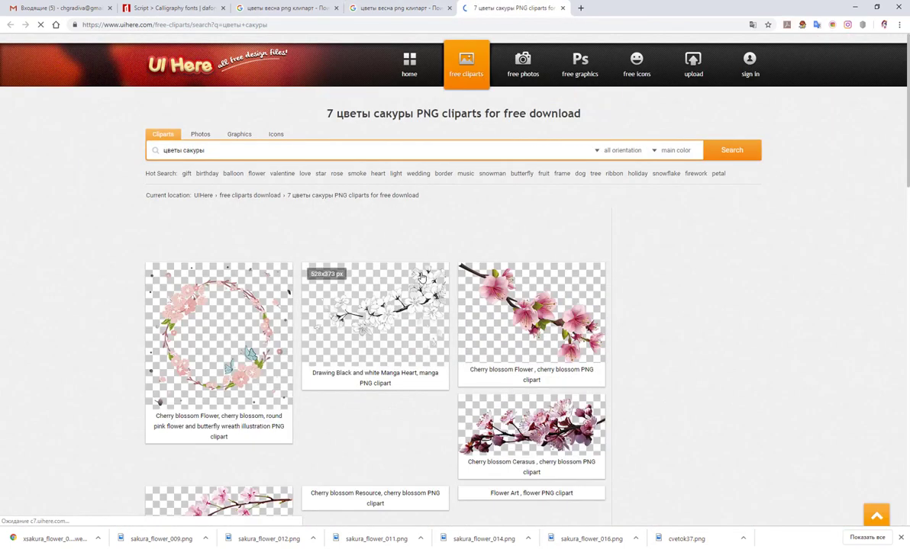
{"action": "scroll", "coordinate": [555, 284], "scroll_direction": "down", "scroll_amount": 1}
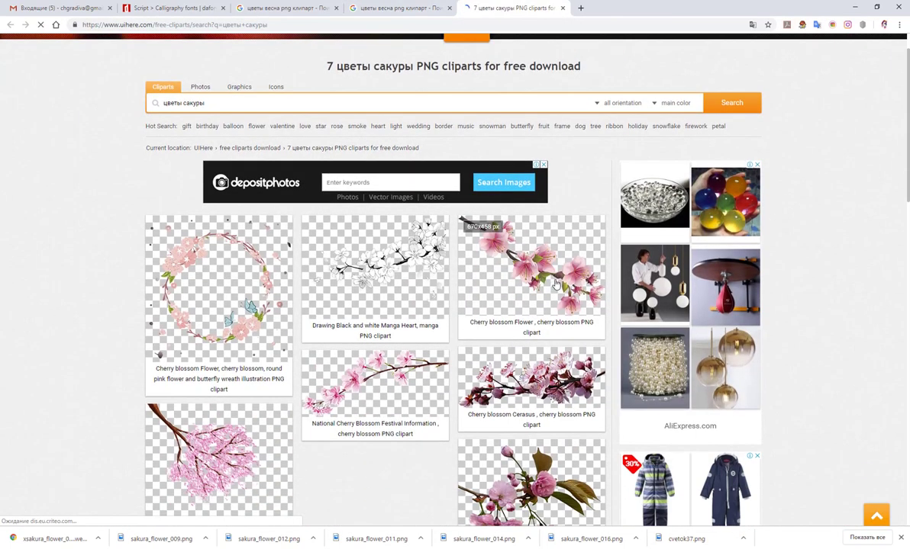
{"action": "scroll", "coordinate": [458, 306], "scroll_direction": "down", "scroll_amount": 1}
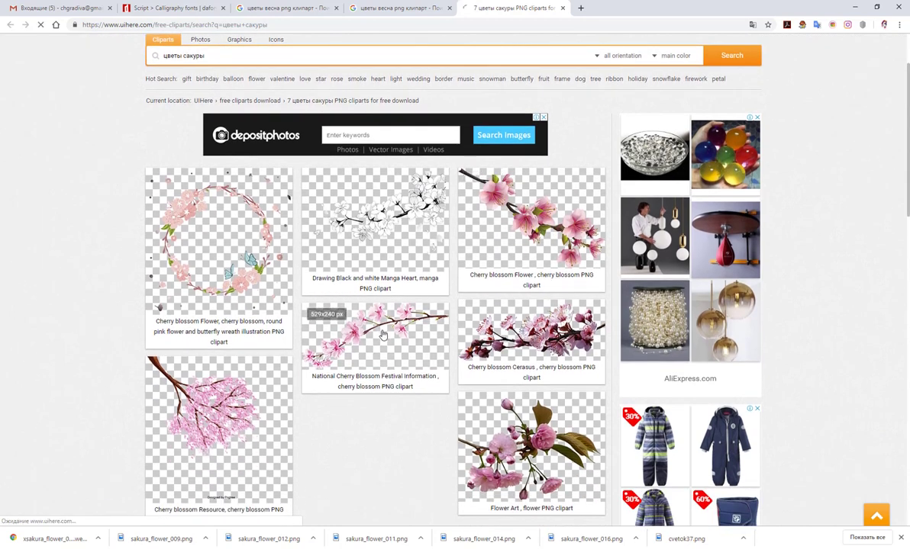
{"action": "left_click", "coordinate": [410, 324]}
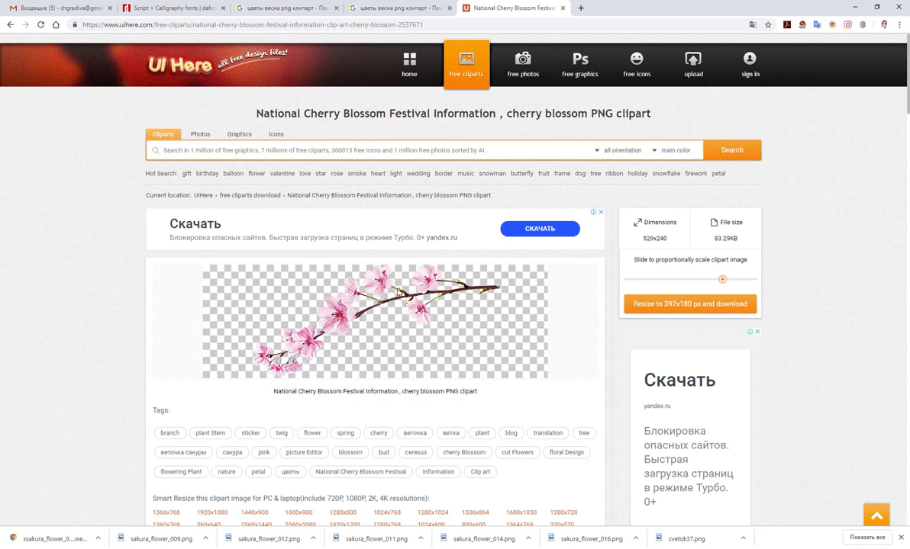
{"action": "left_click", "coordinate": [553, 237]}
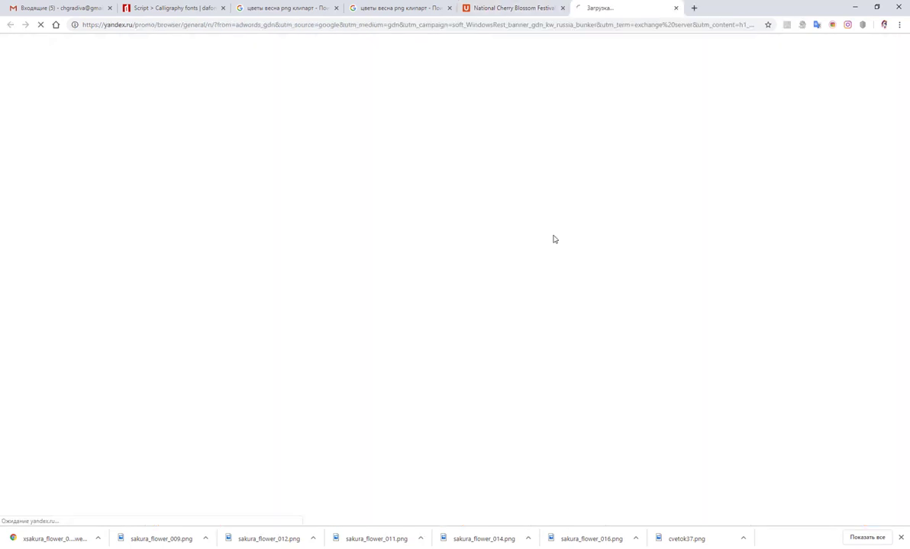
{"action": "left_click", "coordinate": [675, 8]}
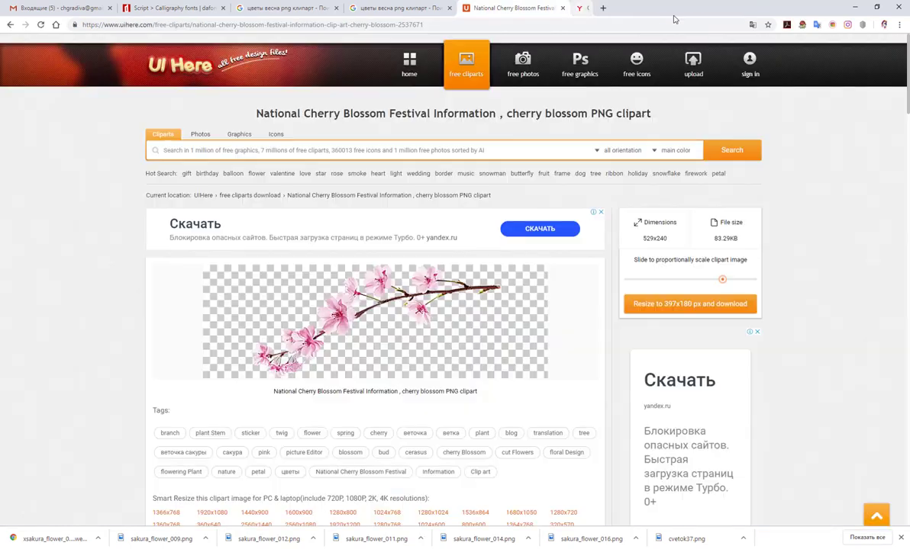
Close the UIHere page and preview the pink watercolour cherry blossom further down the results
{"action": "left_click", "coordinate": [563, 8]}
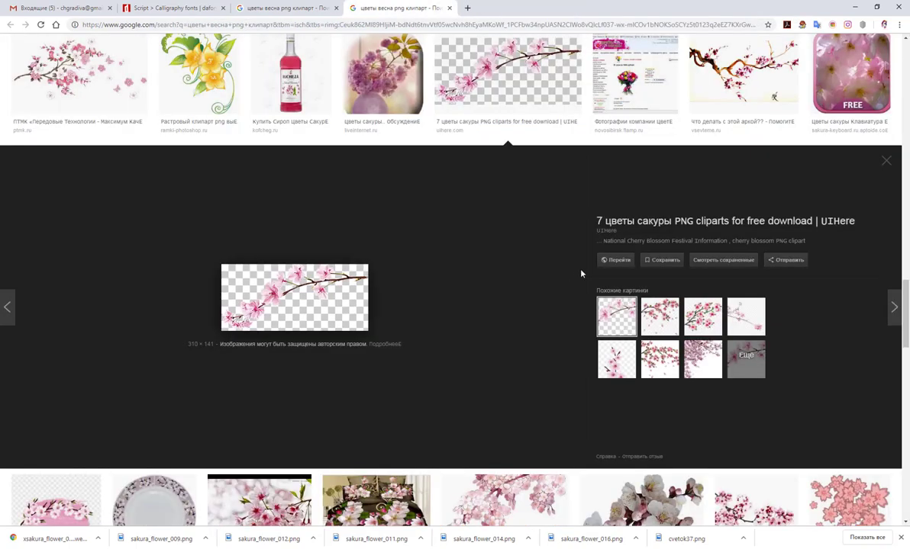
{"action": "scroll", "coordinate": [584, 259], "scroll_direction": "down", "scroll_amount": 5}
{"action": "scroll", "coordinate": [564, 237], "scroll_direction": "down", "scroll_amount": 1}
{"action": "scroll", "coordinate": [542, 214], "scroll_direction": "down", "scroll_amount": 1}
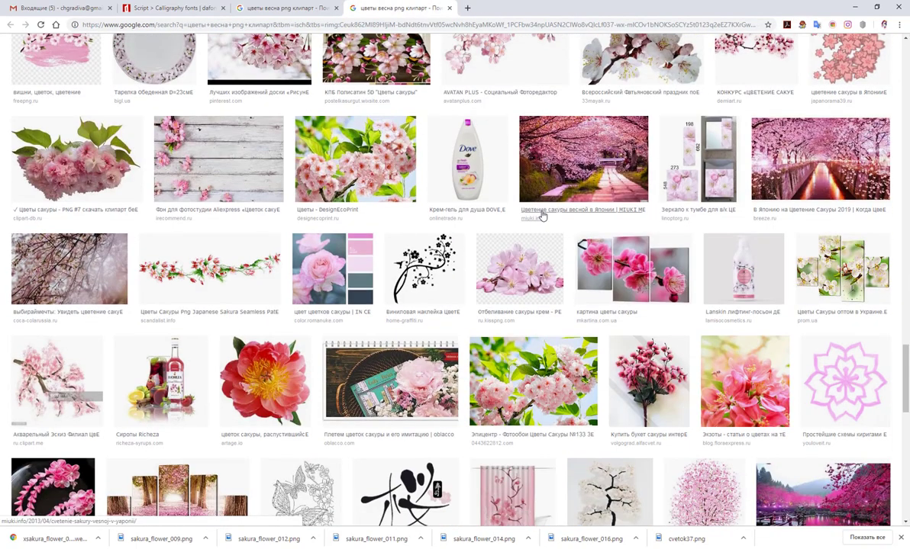
{"action": "scroll", "coordinate": [541, 215], "scroll_direction": "down", "scroll_amount": 1}
{"action": "scroll", "coordinate": [542, 217], "scroll_direction": "down", "scroll_amount": 1}
{"action": "scroll", "coordinate": [542, 213], "scroll_direction": "down", "scroll_amount": 1}
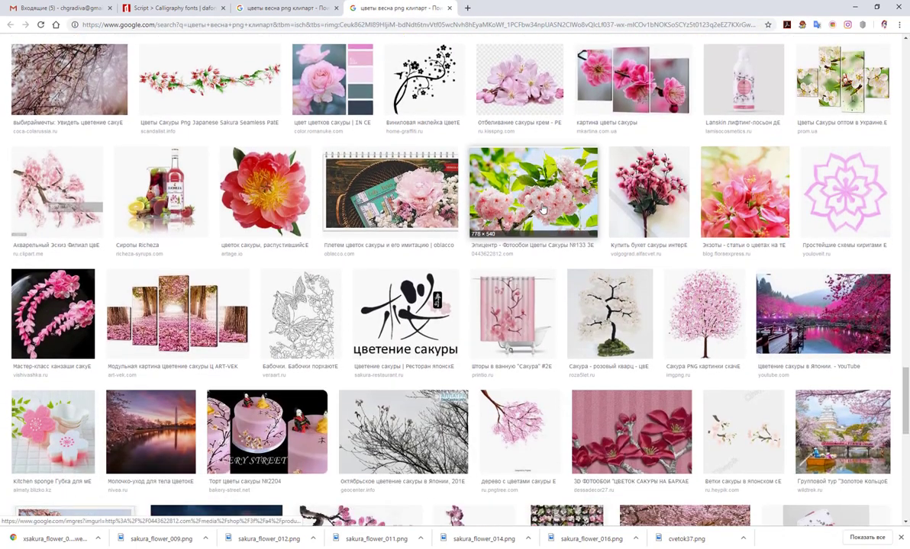
{"action": "scroll", "coordinate": [541, 206], "scroll_direction": "down", "scroll_amount": 1}
{"action": "scroll", "coordinate": [549, 215], "scroll_direction": "down", "scroll_amount": 1}
{"action": "scroll", "coordinate": [550, 214], "scroll_direction": "down", "scroll_amount": 1}
{"action": "scroll", "coordinate": [555, 219], "scroll_direction": "down", "scroll_amount": 1}
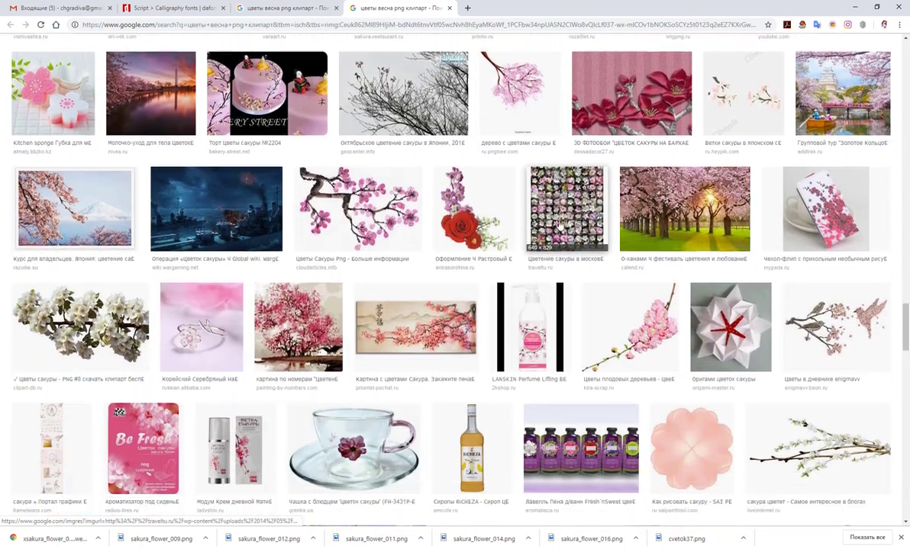
{"action": "scroll", "coordinate": [561, 223], "scroll_direction": "down", "scroll_amount": 1}
{"action": "scroll", "coordinate": [559, 219], "scroll_direction": "down", "scroll_amount": 1}
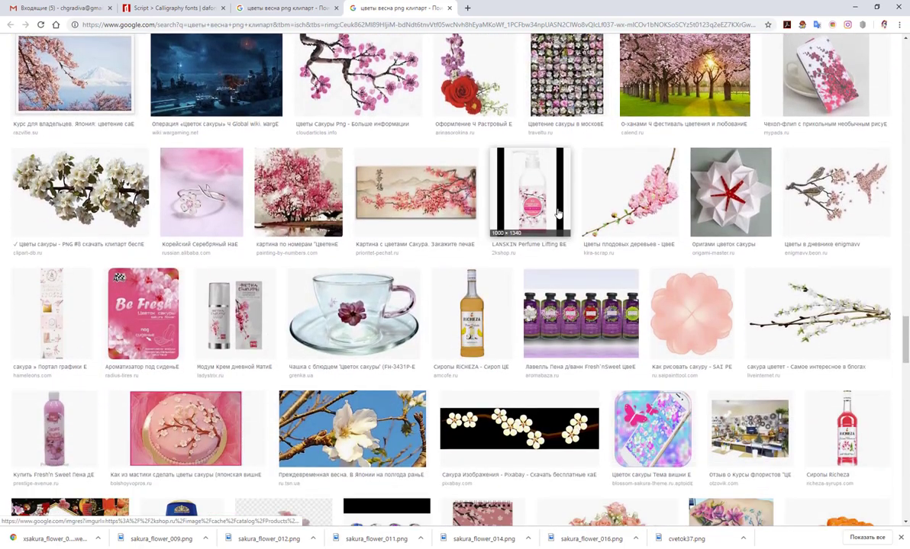
{"action": "scroll", "coordinate": [558, 215], "scroll_direction": "down", "scroll_amount": 1}
{"action": "scroll", "coordinate": [558, 213], "scroll_direction": "down", "scroll_amount": 1}
{"action": "scroll", "coordinate": [343, 237], "scroll_direction": "down", "scroll_amount": 1}
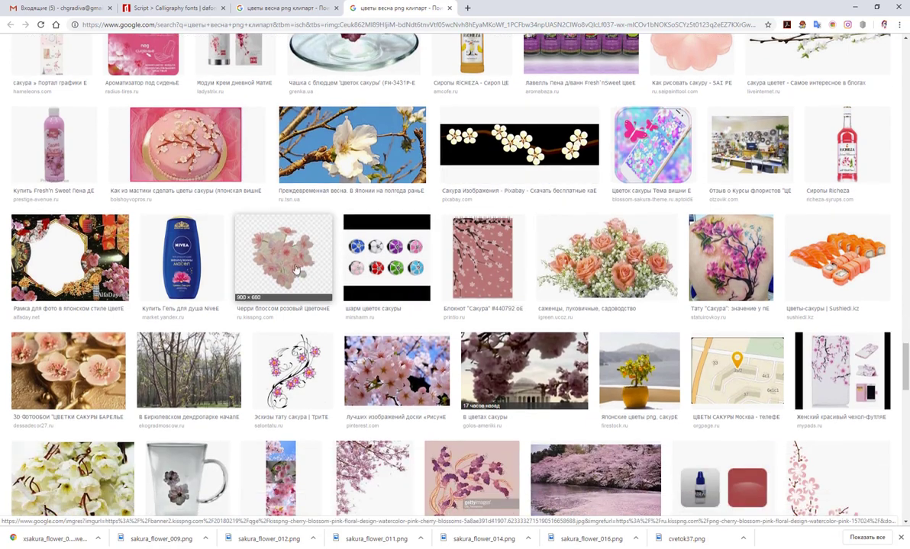
{"action": "left_click", "coordinate": [276, 252]}
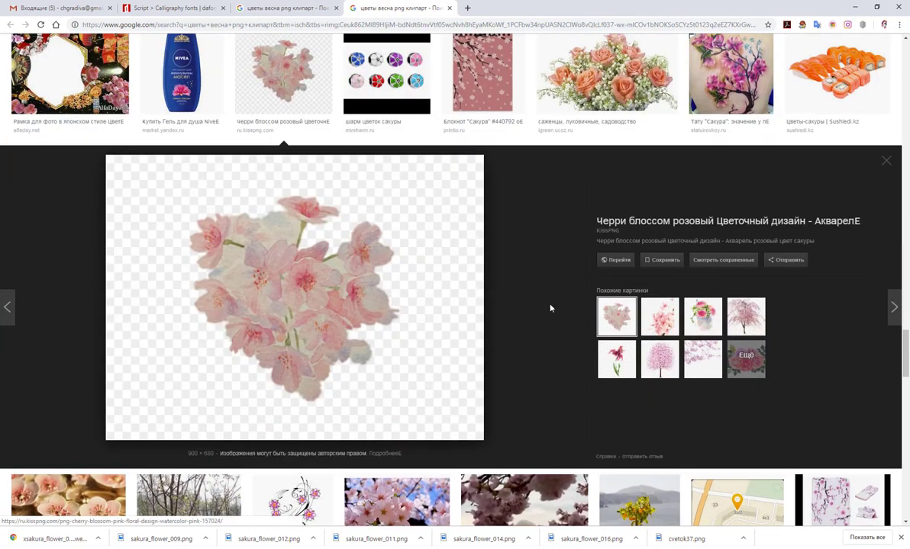
Preview three similar watercolour sakura images, then list more images similar to them
{"action": "left_click", "coordinate": [660, 316]}
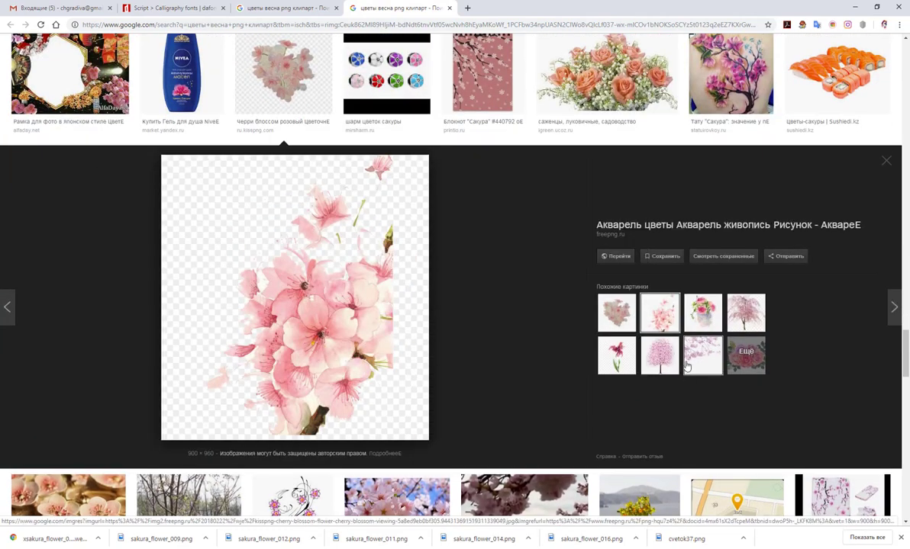
{"action": "left_click", "coordinate": [686, 367]}
{"action": "left_click", "coordinate": [745, 313]}
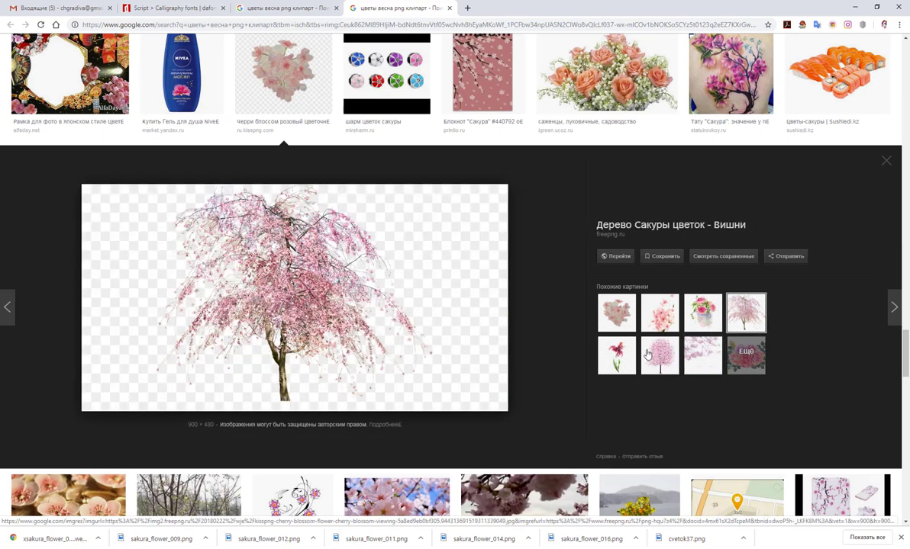
{"action": "left_click", "coordinate": [702, 315]}
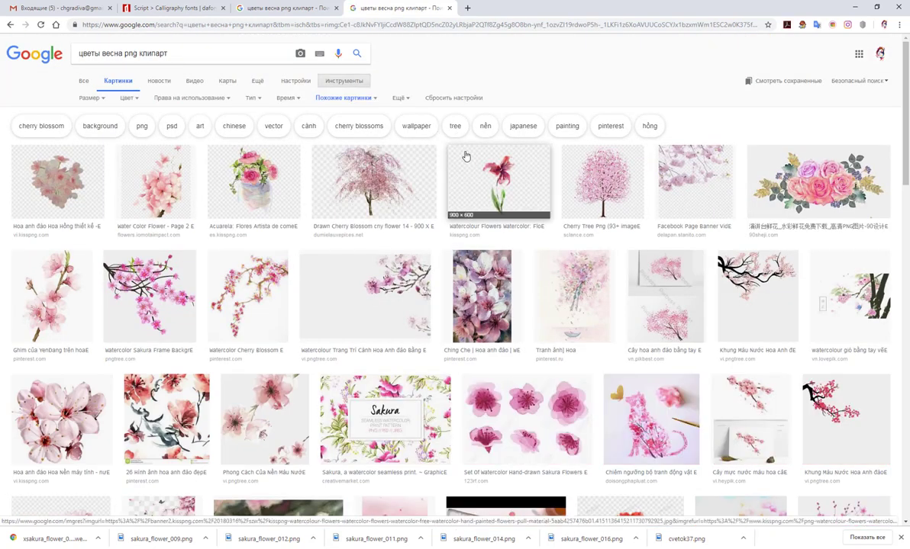
Preview the butterfly cherry blossom image and another cherry blossom result
{"action": "scroll", "coordinate": [465, 156], "scroll_direction": "down", "scroll_amount": 1}
{"action": "scroll", "coordinate": [465, 155], "scroll_direction": "down", "scroll_amount": 3}
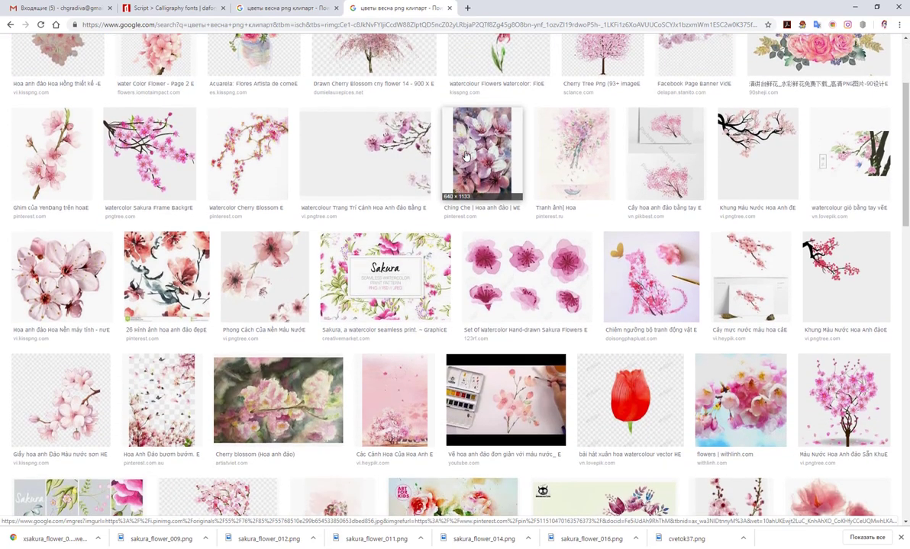
{"action": "scroll", "coordinate": [464, 158], "scroll_direction": "down", "scroll_amount": 2}
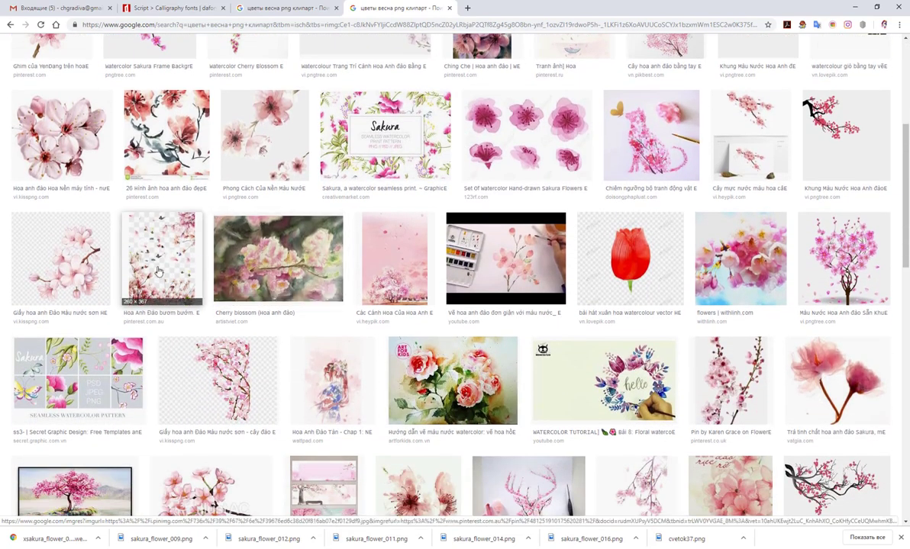
{"action": "left_click", "coordinate": [159, 272]}
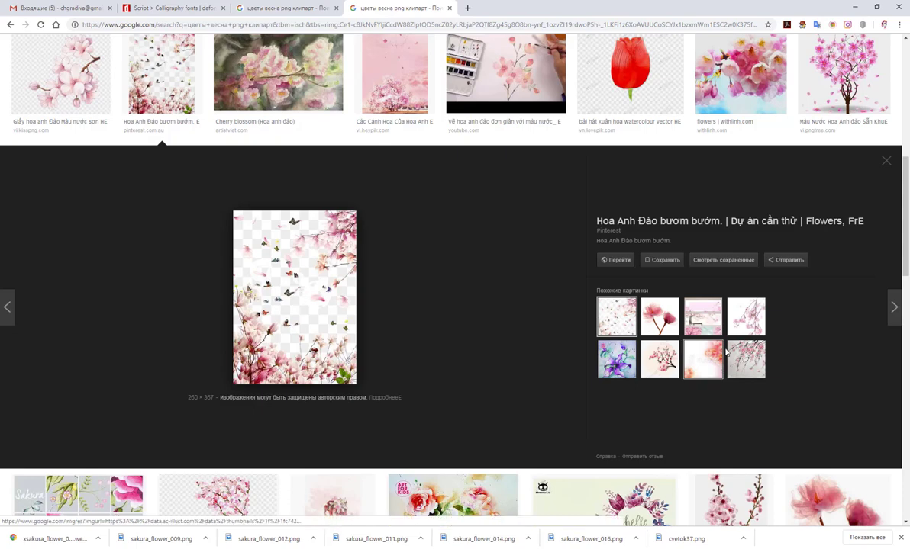
{"action": "left_click", "coordinate": [752, 353]}
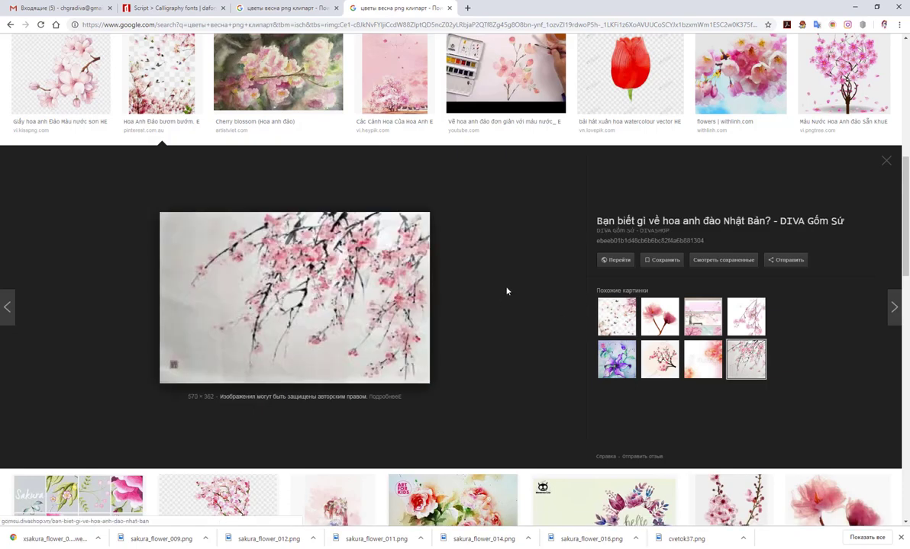
{"action": "scroll", "coordinate": [504, 263], "scroll_direction": "down", "scroll_amount": 3}
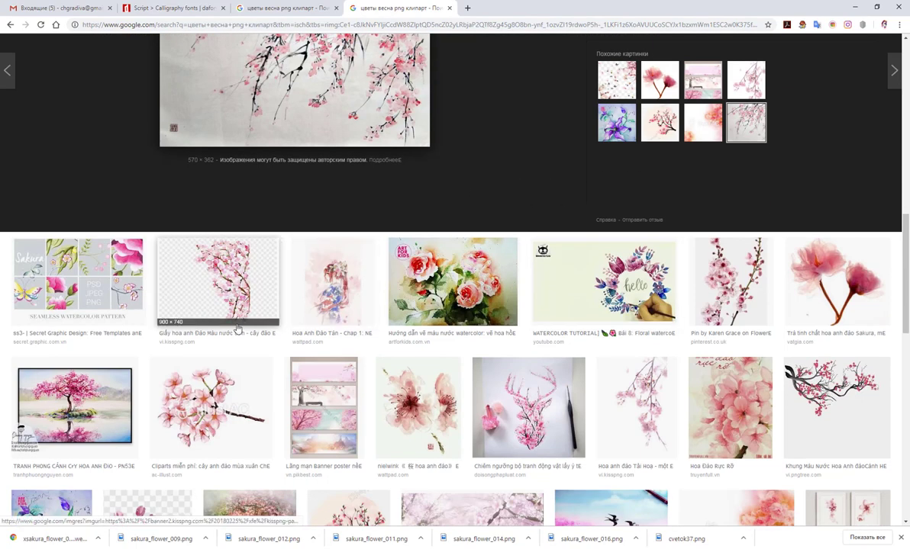
{"action": "scroll", "coordinate": [282, 301], "scroll_direction": "down", "scroll_amount": 1}
Browse similar cherry branch previews, including the AVATAN PLUS sticker and a pink cherry tree
{"action": "left_click", "coordinate": [645, 321]}
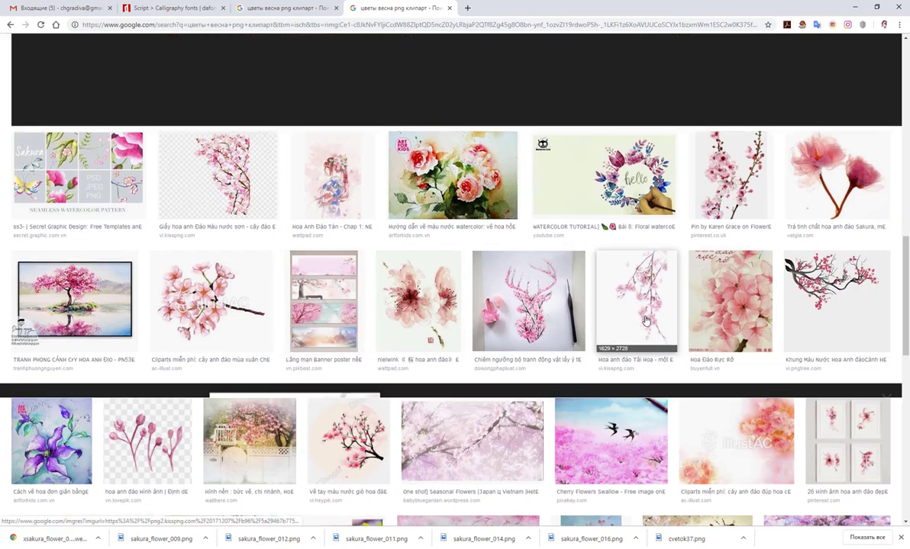
{"action": "left_click", "coordinate": [645, 320]}
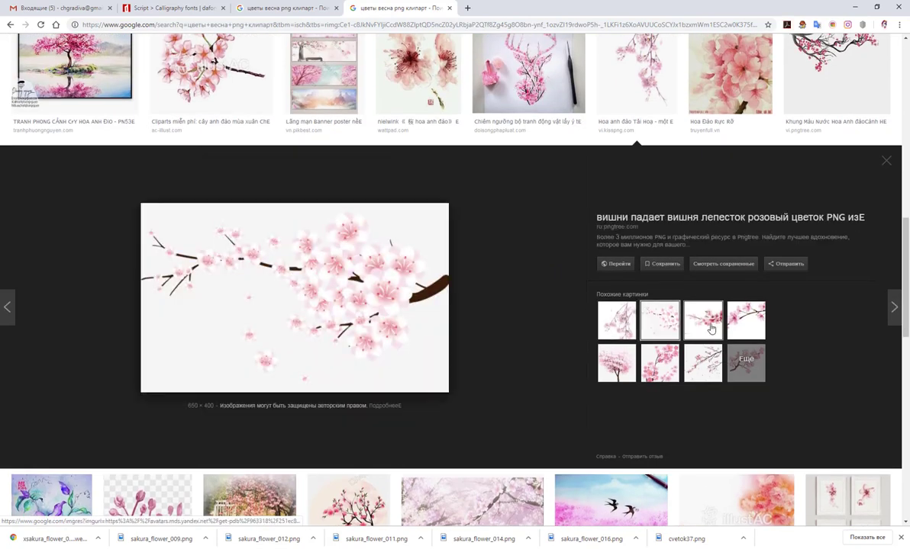
{"action": "left_click", "coordinate": [701, 319]}
{"action": "left_click", "coordinate": [735, 325]}
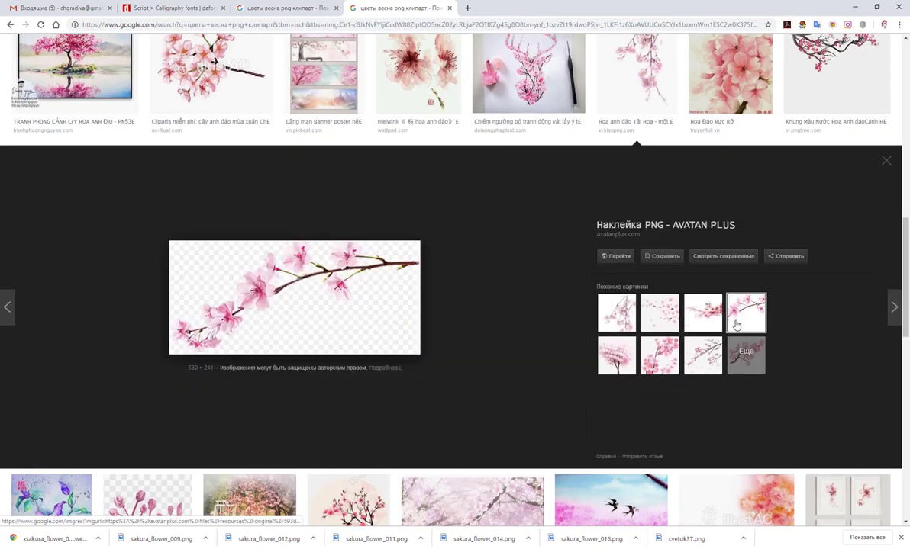
{"action": "left_click", "coordinate": [652, 367]}
{"action": "left_click", "coordinate": [610, 351]}
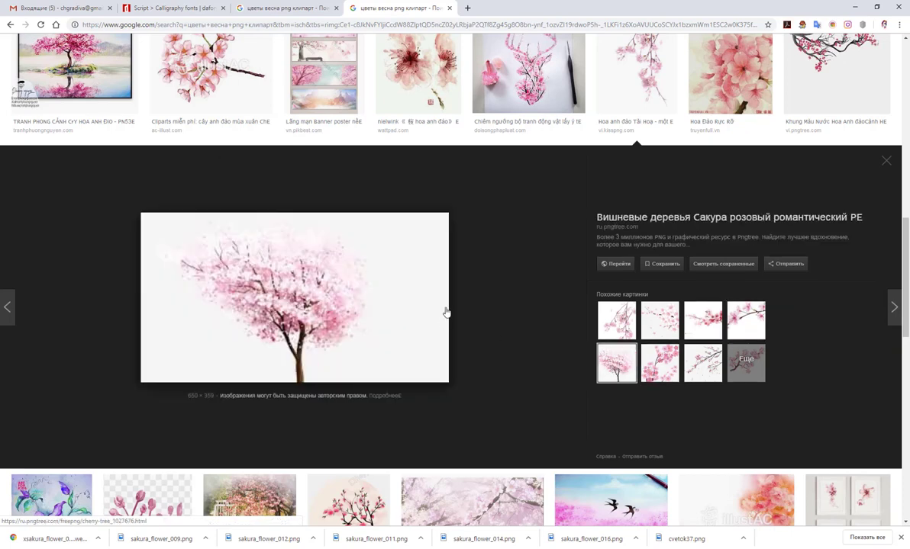
Preview the pink buds PNG and open its LovePik source page
{"action": "scroll", "coordinate": [501, 296], "scroll_direction": "down", "scroll_amount": 2}
{"action": "scroll", "coordinate": [501, 296], "scroll_direction": "down", "scroll_amount": 5}
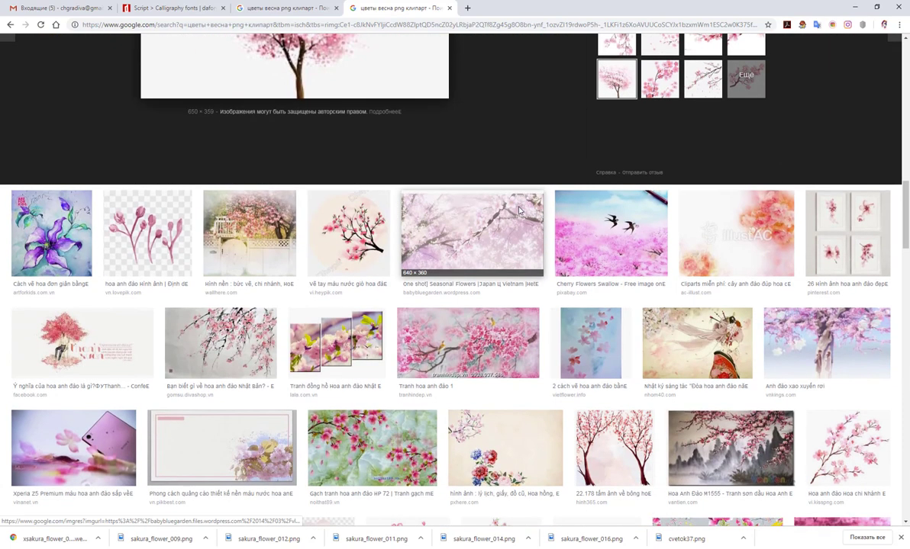
{"action": "left_click", "coordinate": [111, 244]}
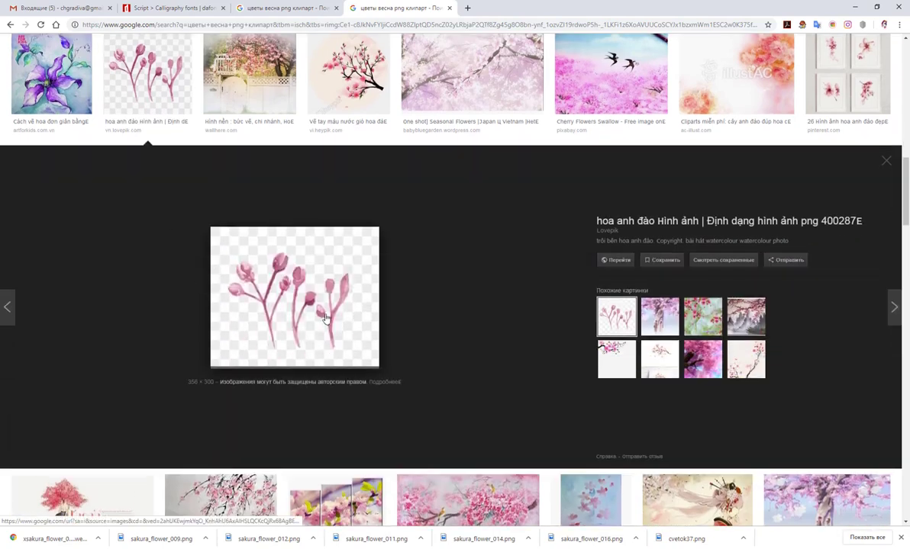
{"action": "left_click", "coordinate": [334, 309]}
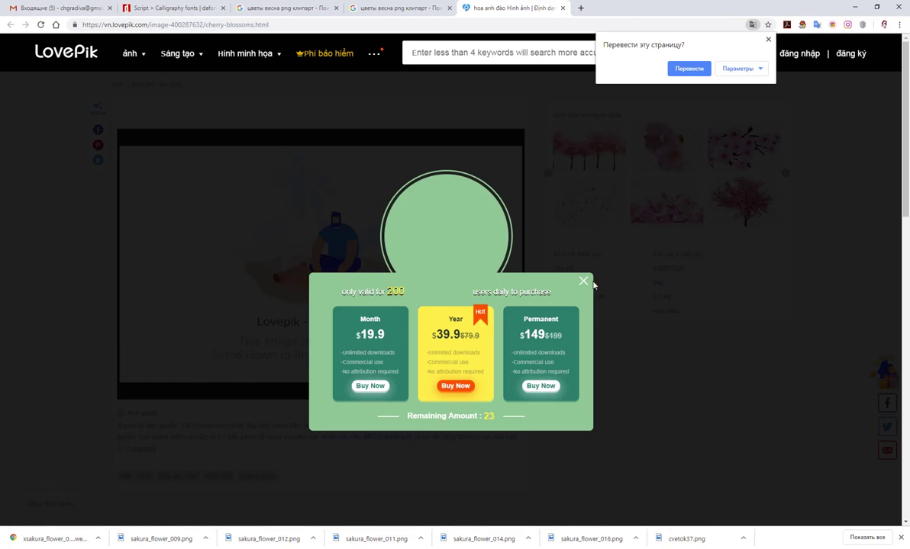
Dismiss LovePik's pricing and sign-up popups, close its page and minimize Chrome
{"action": "left_click", "coordinate": [584, 281]}
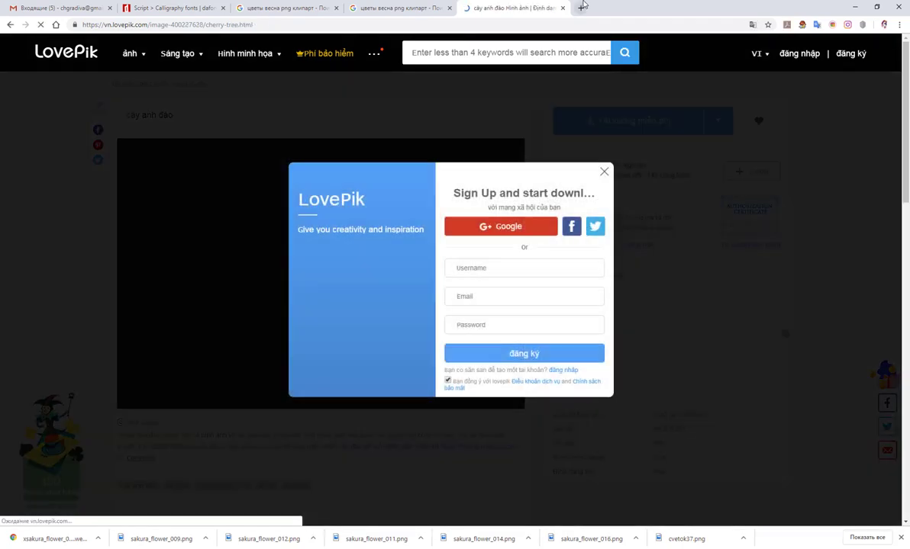
{"action": "left_click", "coordinate": [603, 174]}
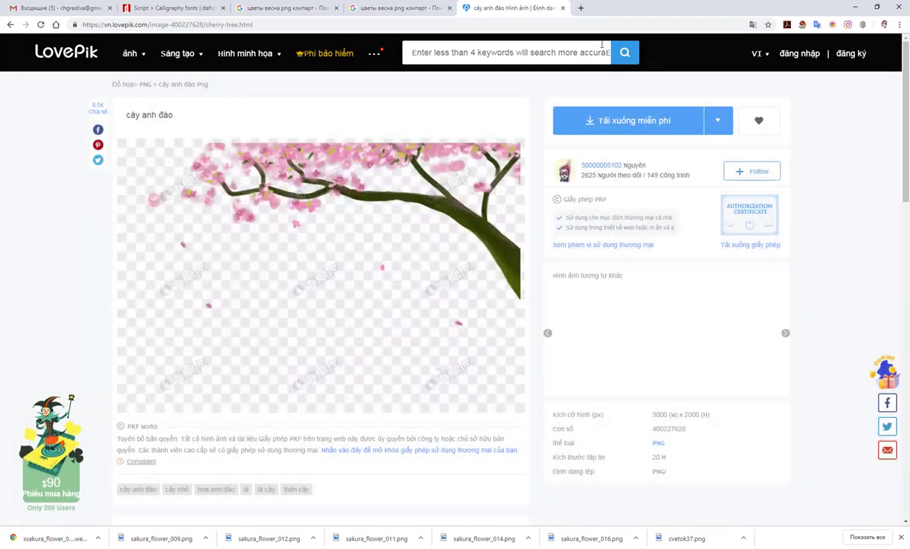
{"action": "left_click", "coordinate": [563, 8]}
{"action": "left_click", "coordinate": [852, 8]}
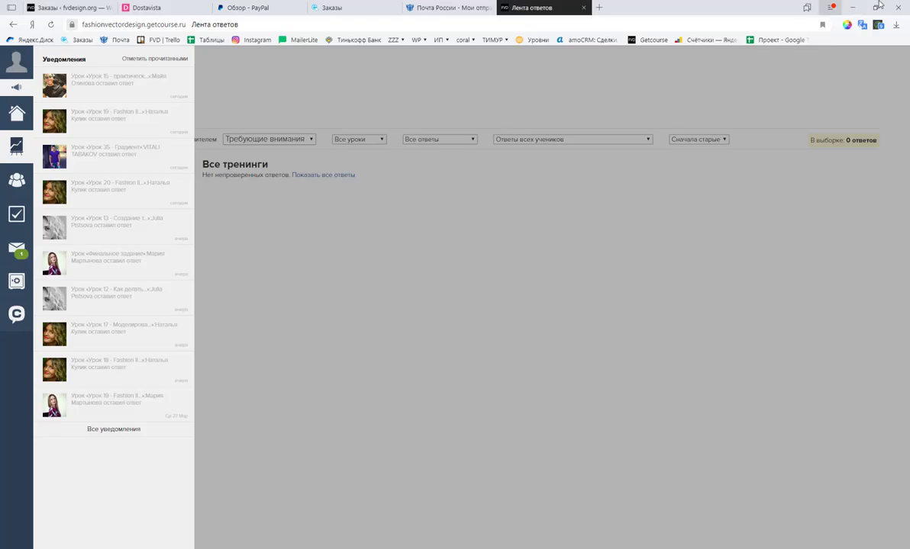
Minimize the course browser and Explorer folder windows, then launch Photoshop from the Start menu
{"action": "left_click", "coordinate": [853, 8]}
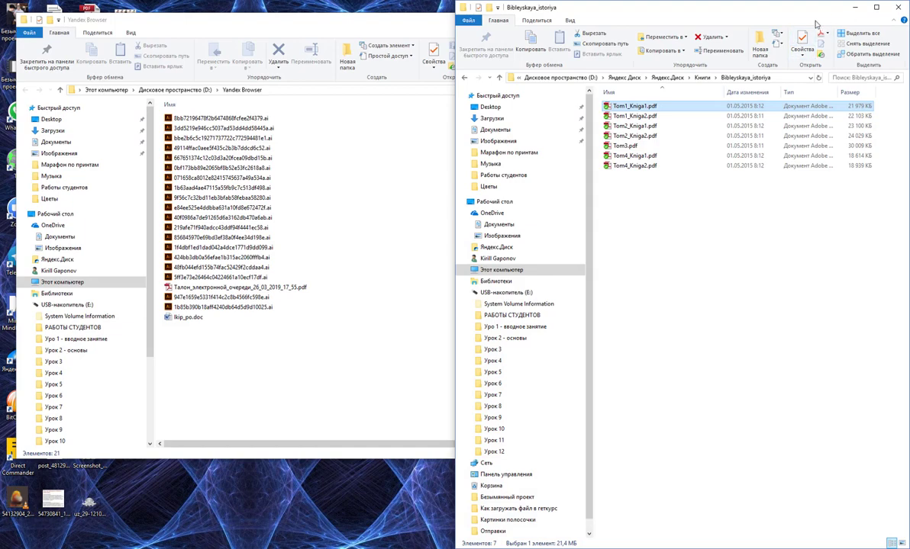
{"action": "left_click_drag", "start_coordinate": [755, 10], "coordinate": [711, 9]}
{"action": "left_click", "coordinate": [811, 10]}
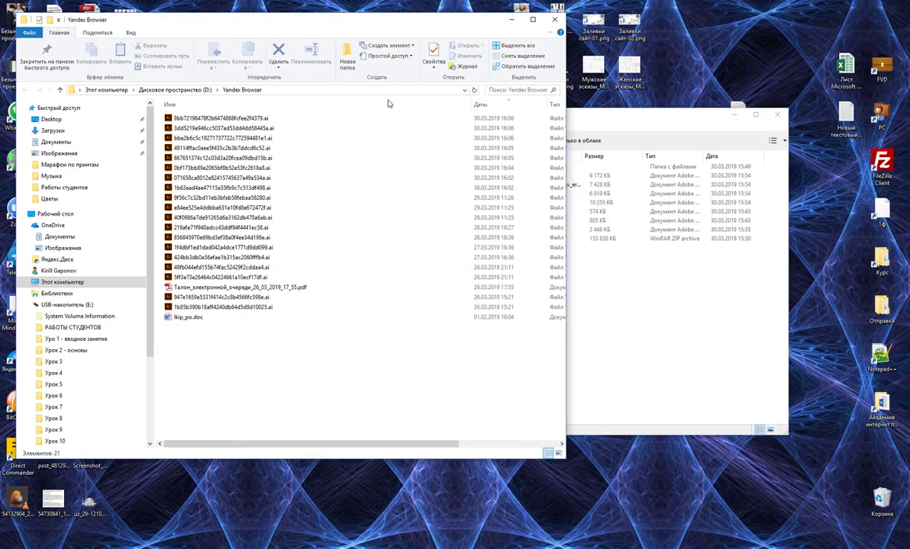
{"action": "left_click", "coordinate": [510, 16]}
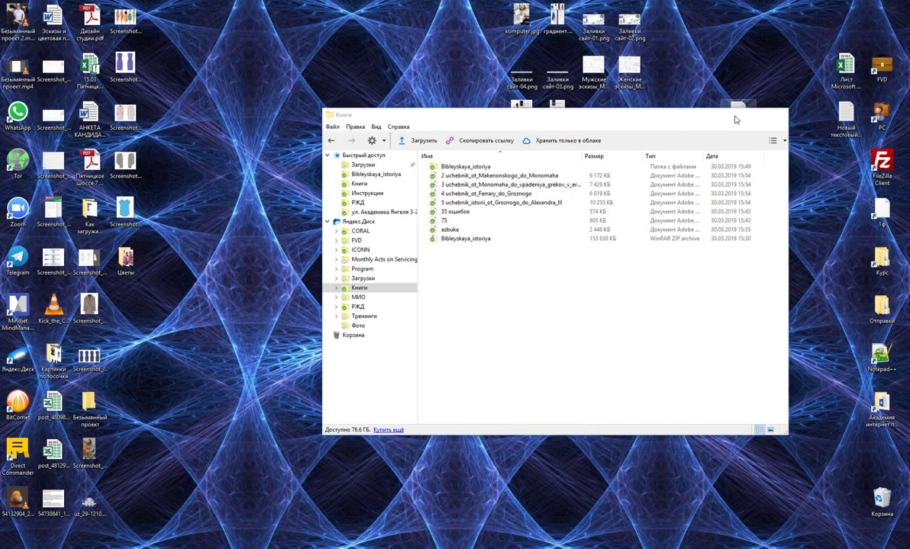
{"action": "left_click", "coordinate": [734, 116]}
{"action": "key", "text": "super"}
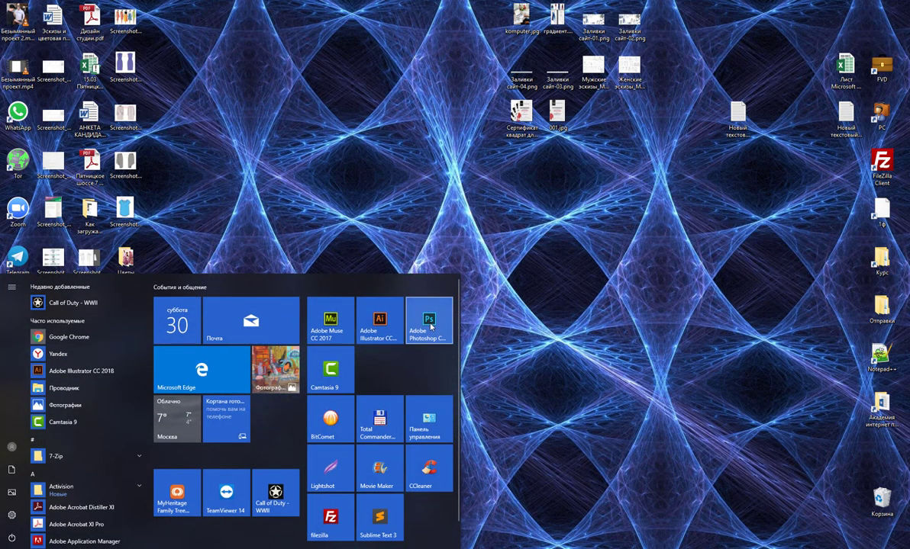
{"action": "left_click", "coordinate": [429, 327]}
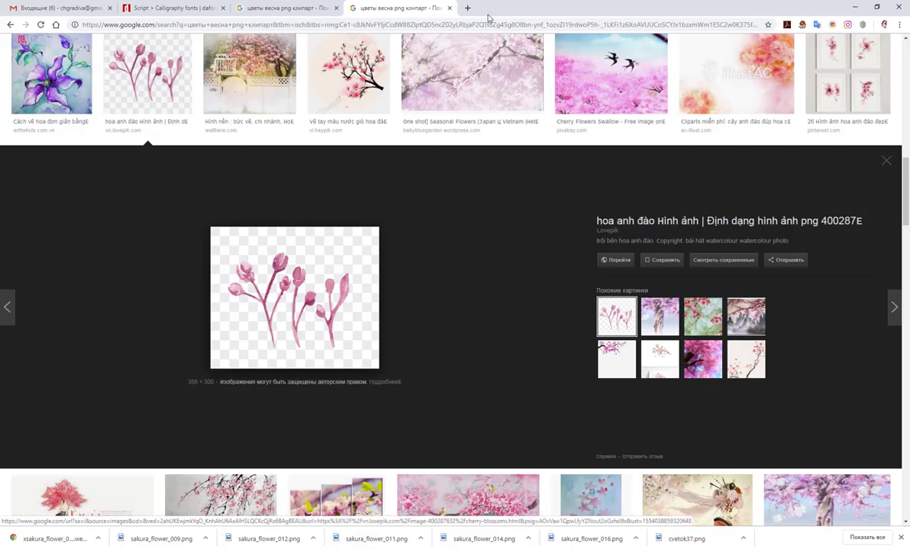
Search Google in a new tab for 'толтовка белая' (white sweatshirt)
{"action": "left_click", "coordinate": [467, 9]}
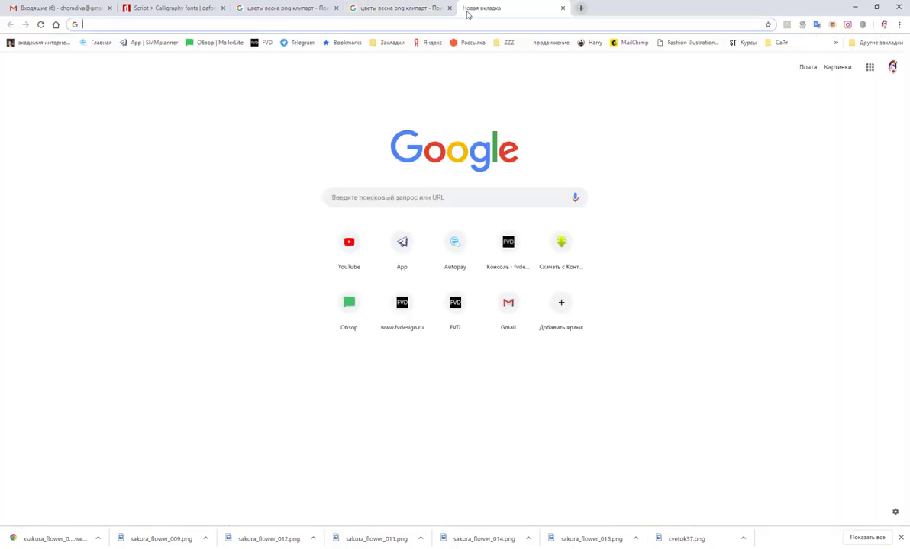
{"action": "type", "text": "толтов"}
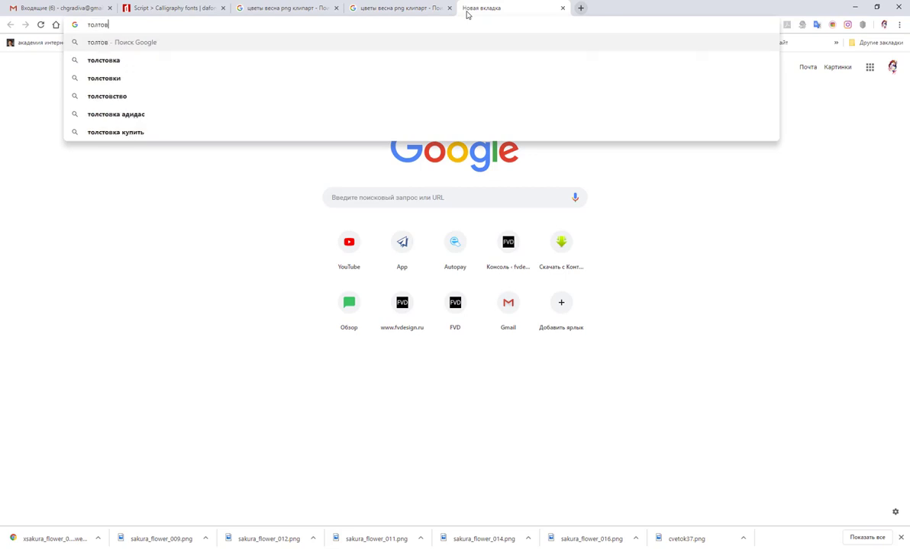
{"action": "type", "text": "ка белая"}
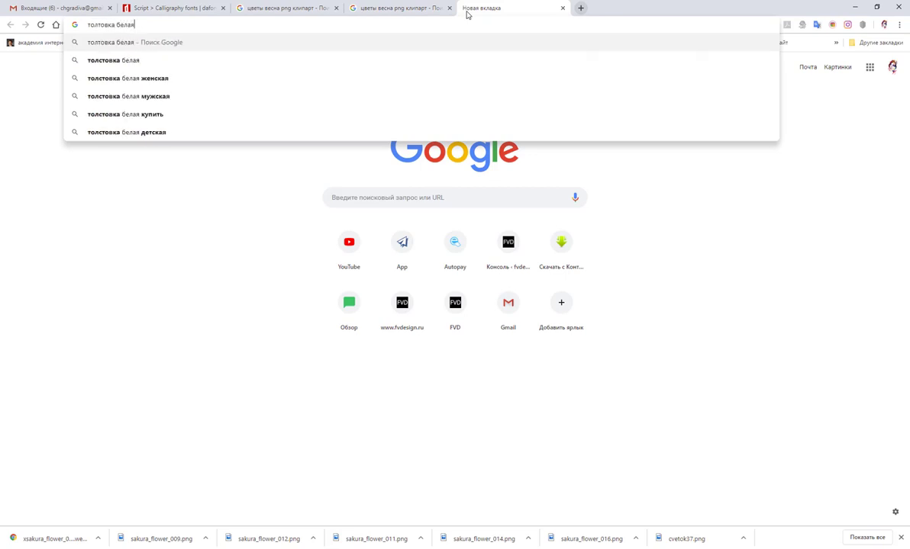
{"action": "key", "text": "Return"}
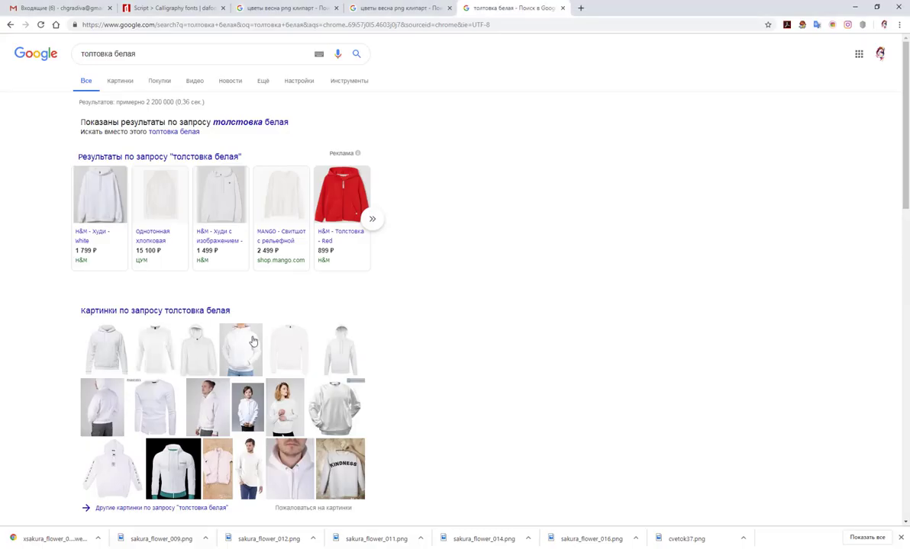
Switch to image results and refine the query to 'толстовка белая женская'
{"action": "left_click", "coordinate": [120, 81]}
{"action": "left_click", "coordinate": [164, 57]}
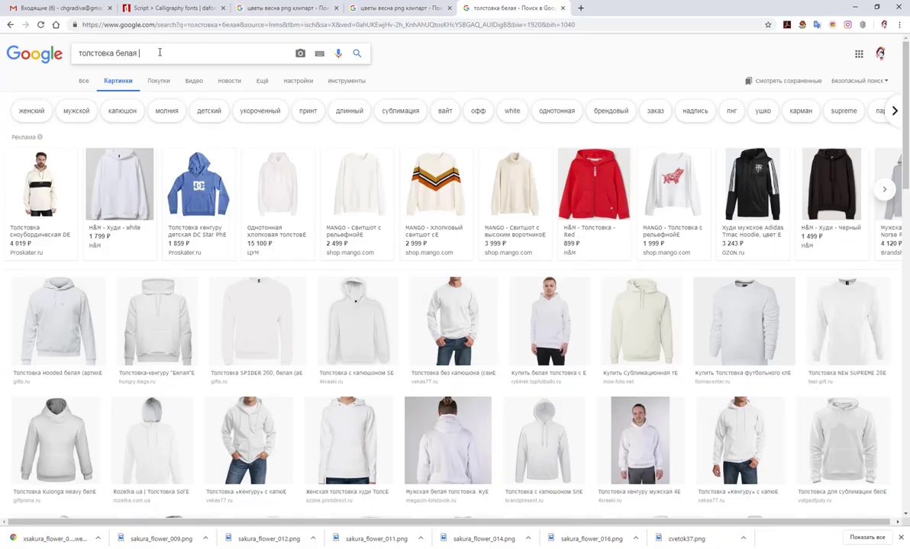
{"action": "left_click", "coordinate": [160, 53]}
{"action": "type", "text": "женс"}
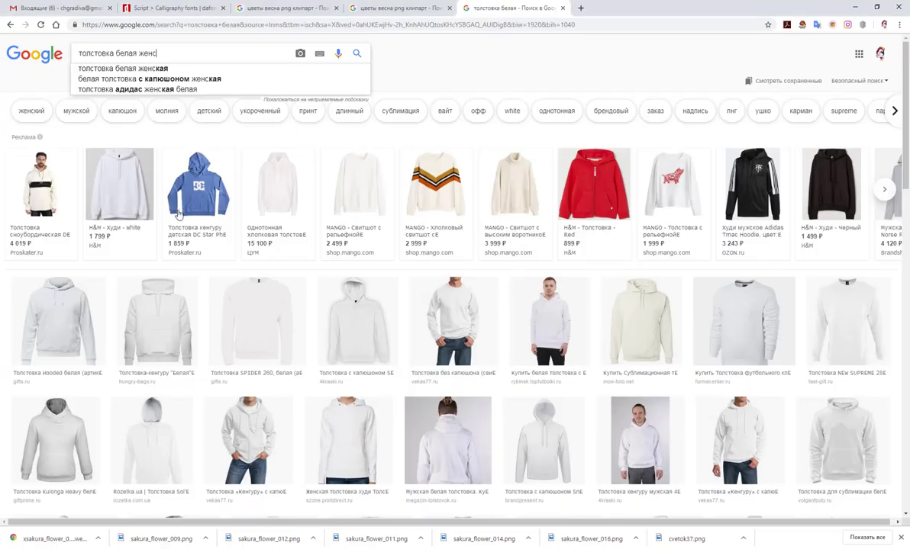
{"action": "left_click", "coordinate": [179, 68]}
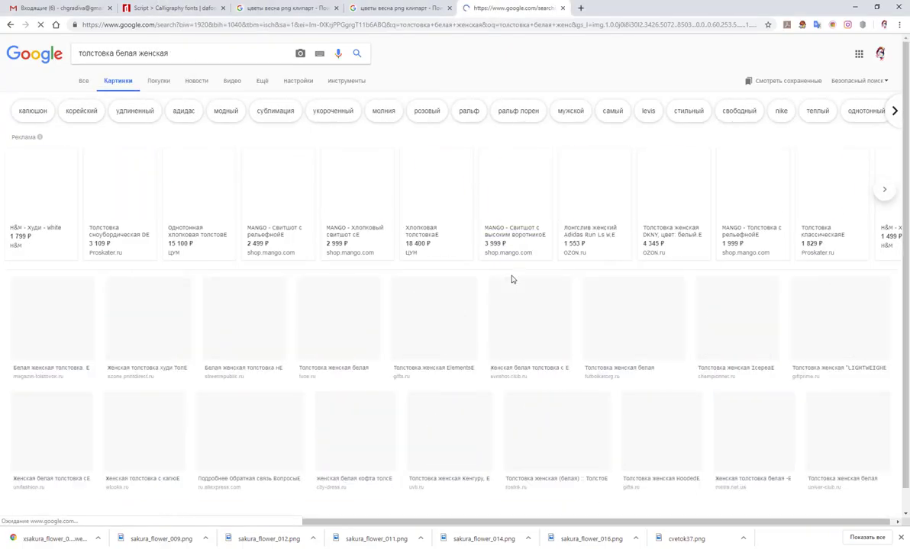
Open the MANGO sweatshirt product page, look through it, and return to the image results
{"action": "left_click", "coordinate": [280, 206]}
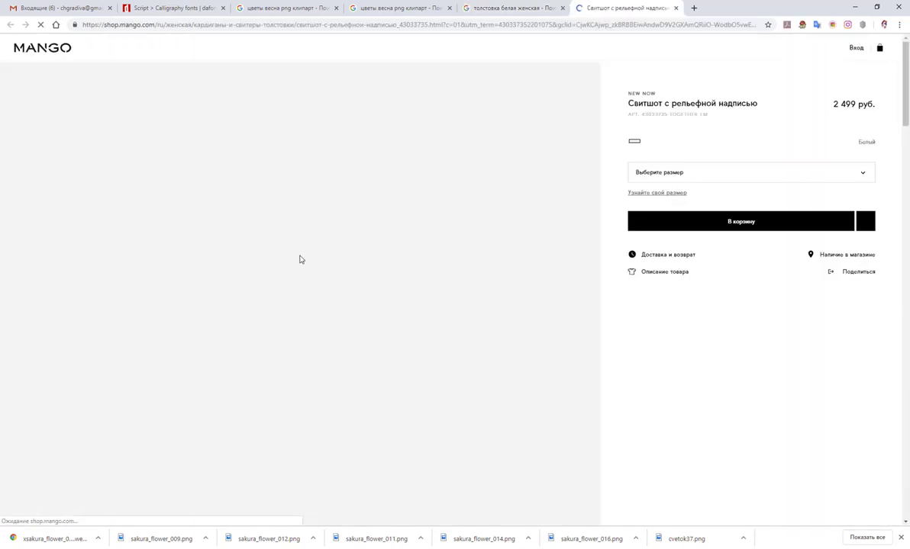
{"action": "scroll", "coordinate": [464, 223], "scroll_direction": "down", "scroll_amount": 4}
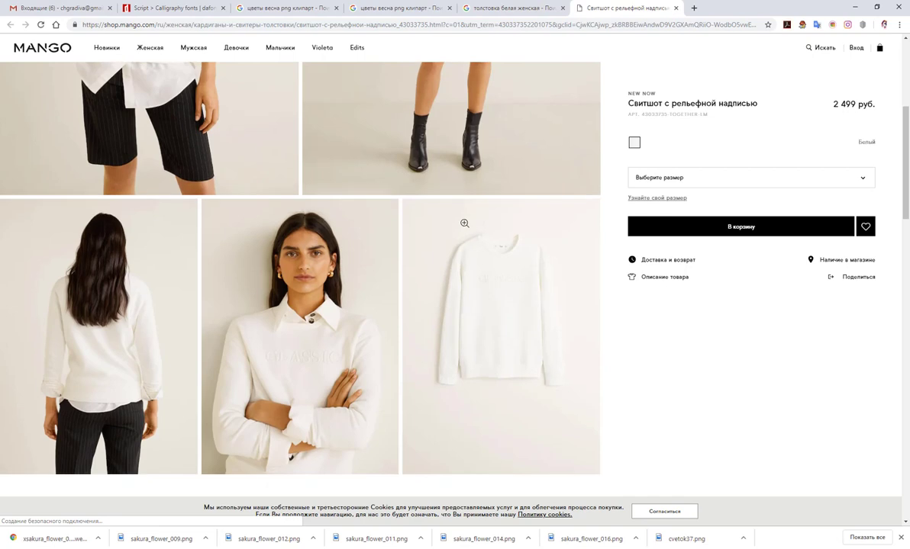
{"action": "scroll", "coordinate": [464, 223], "scroll_direction": "down", "scroll_amount": 2}
{"action": "left_click", "coordinate": [496, 9]}
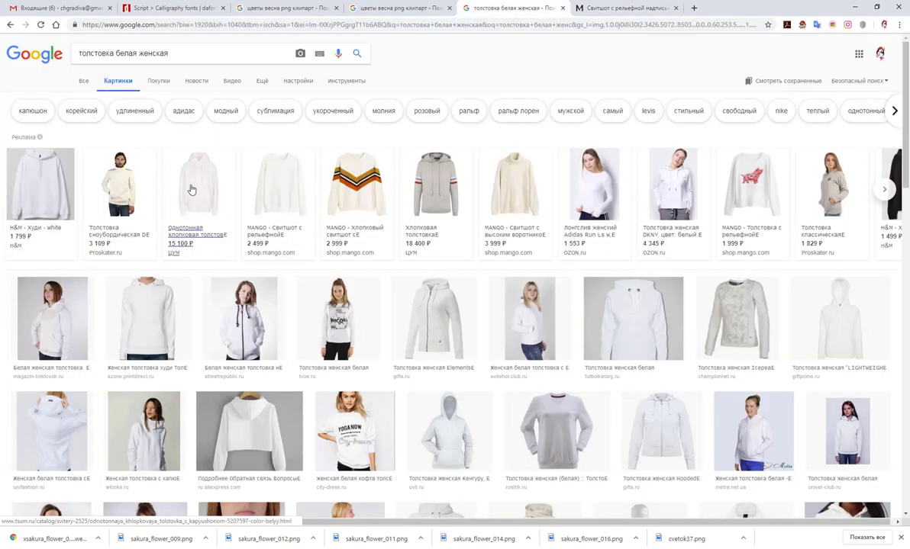
Preview the Carhartt WIP, NEW SUPREME 280 and several similar white hoodie results
{"action": "scroll", "coordinate": [219, 267], "scroll_direction": "down", "scroll_amount": 2}
{"action": "scroll", "coordinate": [219, 267], "scroll_direction": "down", "scroll_amount": 1}
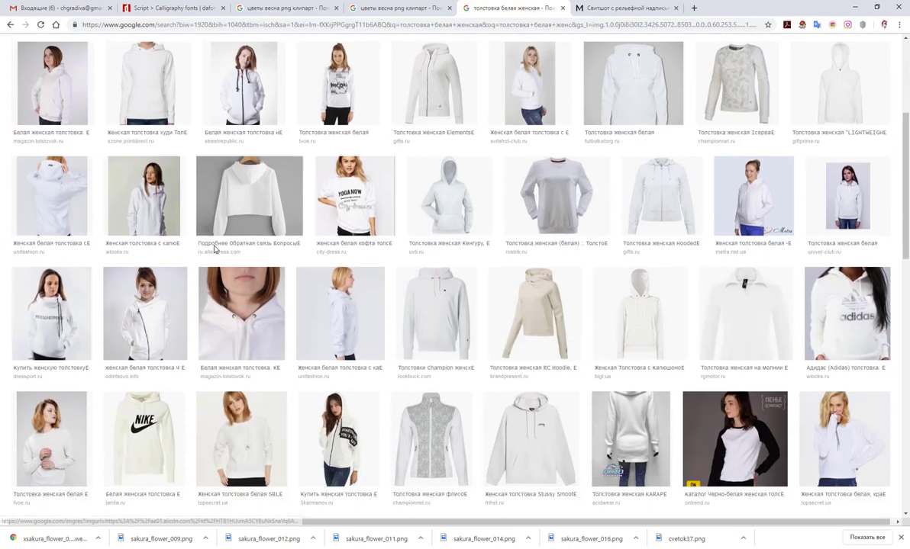
{"action": "scroll", "coordinate": [218, 259], "scroll_direction": "down", "scroll_amount": 1}
{"action": "scroll", "coordinate": [215, 251], "scroll_direction": "down", "scroll_amount": 1}
{"action": "scroll", "coordinate": [215, 251], "scroll_direction": "down", "scroll_amount": 1}
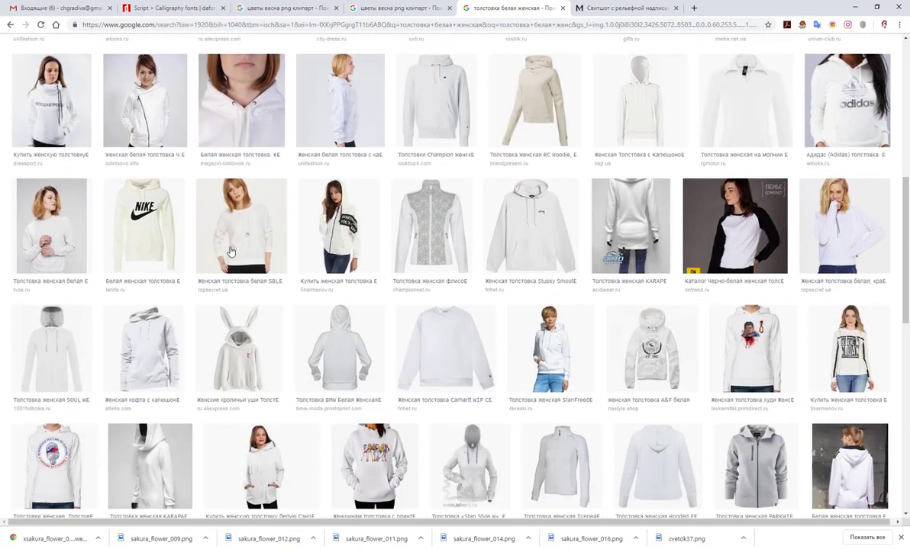
{"action": "scroll", "coordinate": [429, 284], "scroll_direction": "down", "scroll_amount": 1}
{"action": "left_click", "coordinate": [460, 304]}
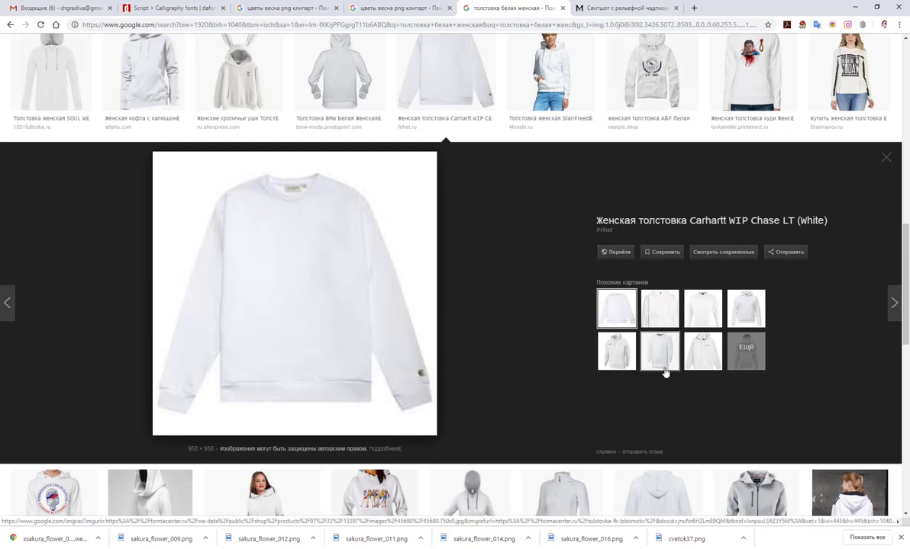
{"action": "left_click", "coordinate": [703, 309]}
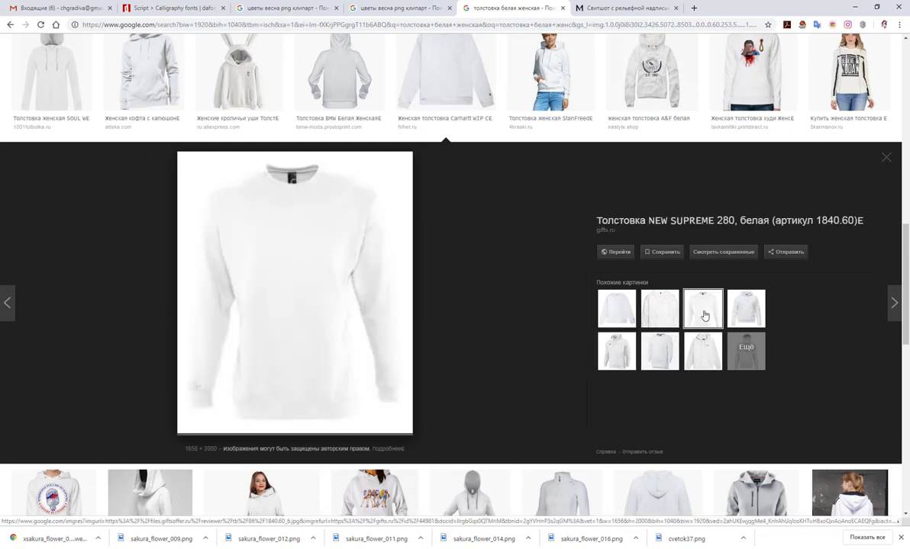
{"action": "left_click", "coordinate": [743, 315]}
{"action": "left_click", "coordinate": [701, 353]}
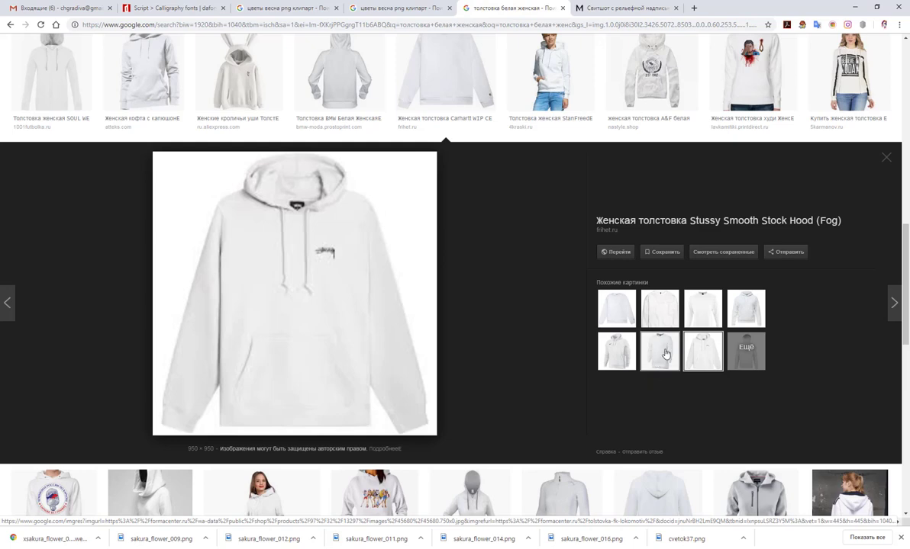
{"action": "left_click", "coordinate": [662, 352]}
Preview the Maison Kitsune sweatshirt, then scroll through the results and back up
{"action": "scroll", "coordinate": [553, 308], "scroll_direction": "down", "scroll_amount": 3}
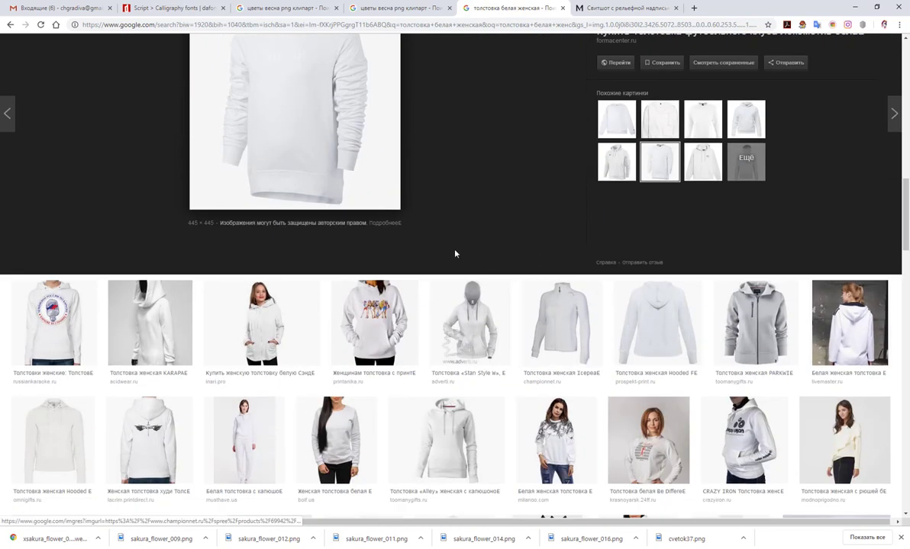
{"action": "scroll", "coordinate": [450, 252], "scroll_direction": "down", "scroll_amount": 1}
{"action": "scroll", "coordinate": [443, 253], "scroll_direction": "down", "scroll_amount": 1}
{"action": "scroll", "coordinate": [431, 255], "scroll_direction": "down", "scroll_amount": 2}
{"action": "scroll", "coordinate": [418, 256], "scroll_direction": "down", "scroll_amount": 1}
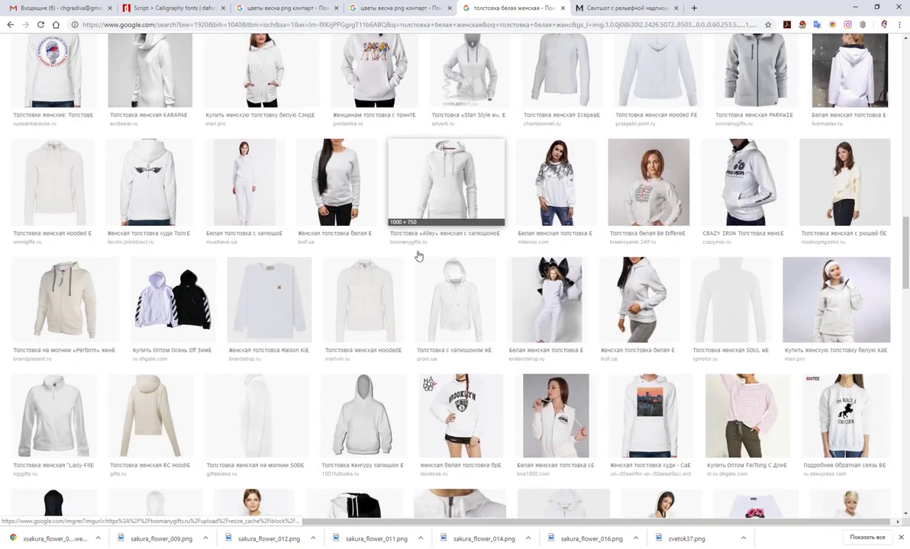
{"action": "scroll", "coordinate": [418, 256], "scroll_direction": "down", "scroll_amount": 1}
{"action": "left_click", "coordinate": [264, 280]}
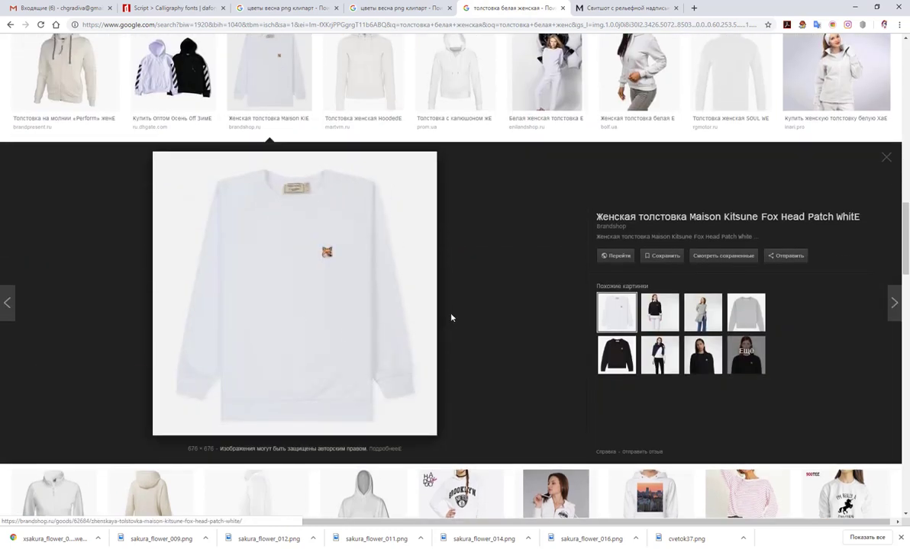
{"action": "scroll", "coordinate": [512, 306], "scroll_direction": "down", "scroll_amount": 5}
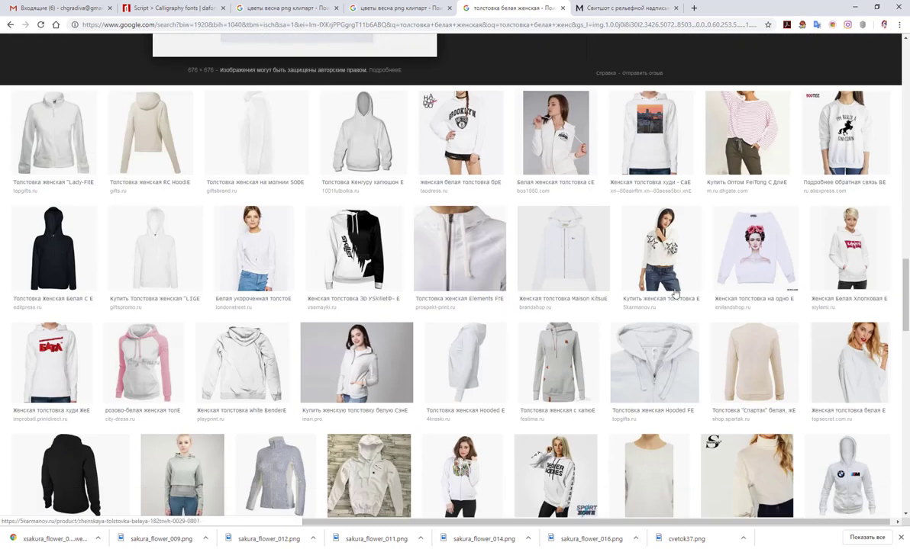
{"action": "scroll", "coordinate": [382, 237], "scroll_direction": "down", "scroll_amount": 4}
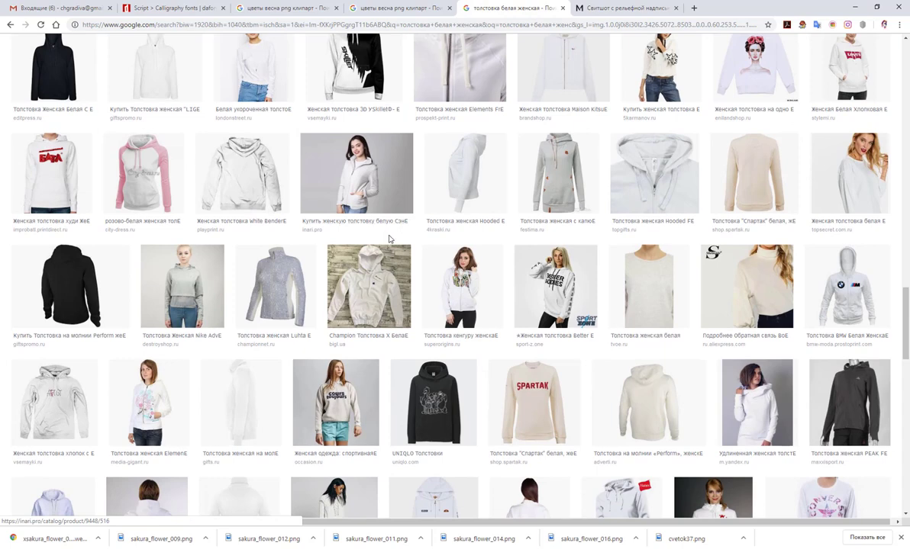
{"action": "scroll", "coordinate": [388, 239], "scroll_direction": "down", "scroll_amount": 2}
{"action": "scroll", "coordinate": [390, 235], "scroll_direction": "down", "scroll_amount": 1}
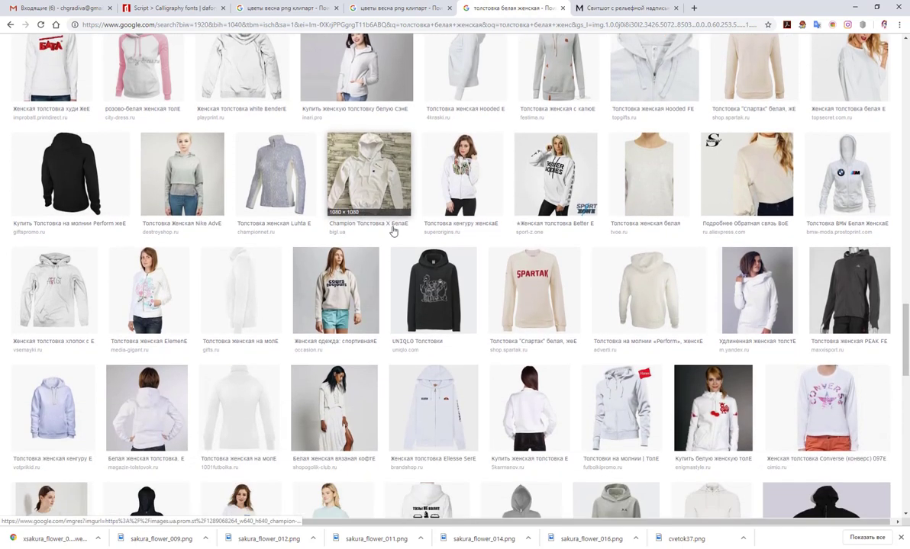
{"action": "scroll", "coordinate": [393, 231], "scroll_direction": "down", "scroll_amount": 1}
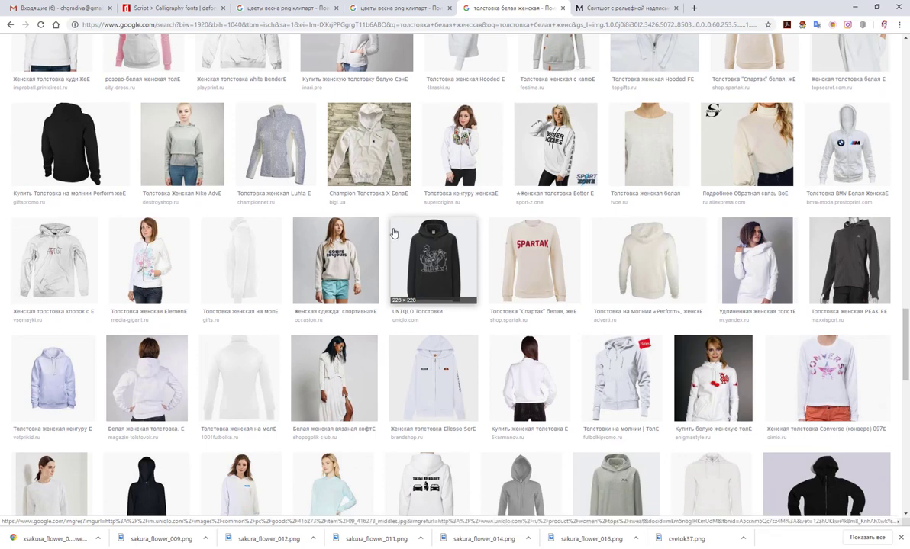
{"action": "scroll", "coordinate": [393, 229], "scroll_direction": "down", "scroll_amount": 2}
{"action": "scroll", "coordinate": [393, 229], "scroll_direction": "down", "scroll_amount": 1}
{"action": "scroll", "coordinate": [393, 230], "scroll_direction": "down", "scroll_amount": 1}
{"action": "scroll", "coordinate": [393, 231], "scroll_direction": "down", "scroll_amount": 1}
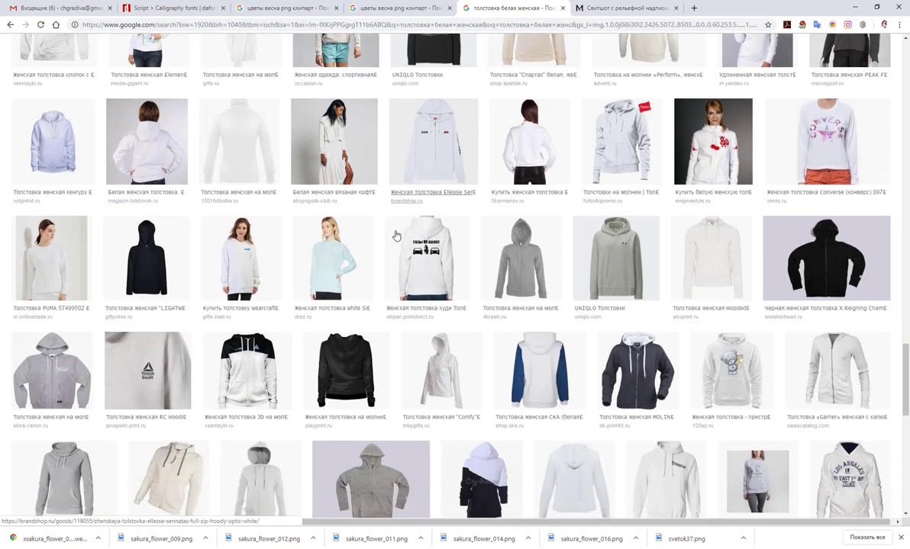
{"action": "scroll", "coordinate": [395, 234], "scroll_direction": "down", "scroll_amount": 1}
{"action": "scroll", "coordinate": [398, 241], "scroll_direction": "down", "scroll_amount": 1}
{"action": "scroll", "coordinate": [398, 242], "scroll_direction": "down", "scroll_amount": 1}
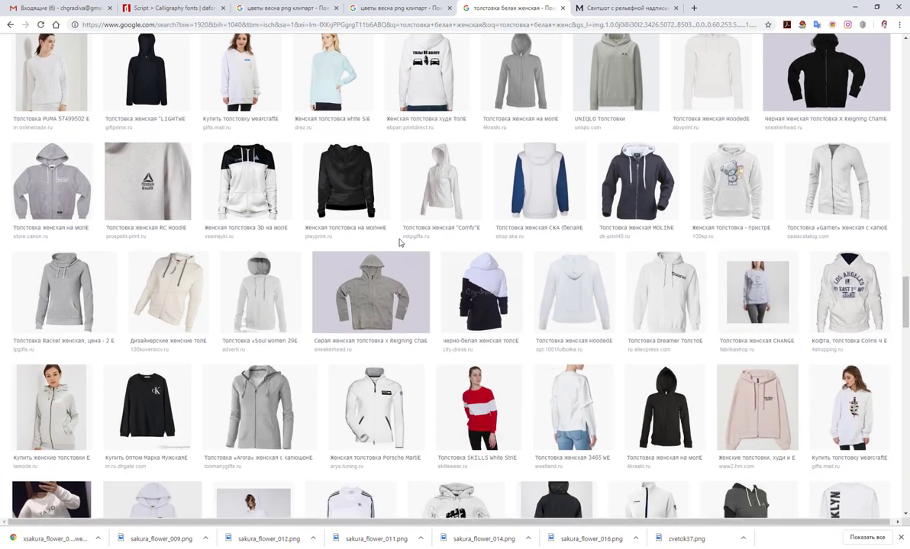
{"action": "scroll", "coordinate": [399, 242], "scroll_direction": "down", "scroll_amount": 1}
{"action": "scroll", "coordinate": [399, 243], "scroll_direction": "down", "scroll_amount": 1}
{"action": "scroll", "coordinate": [399, 243], "scroll_direction": "down", "scroll_amount": 1}
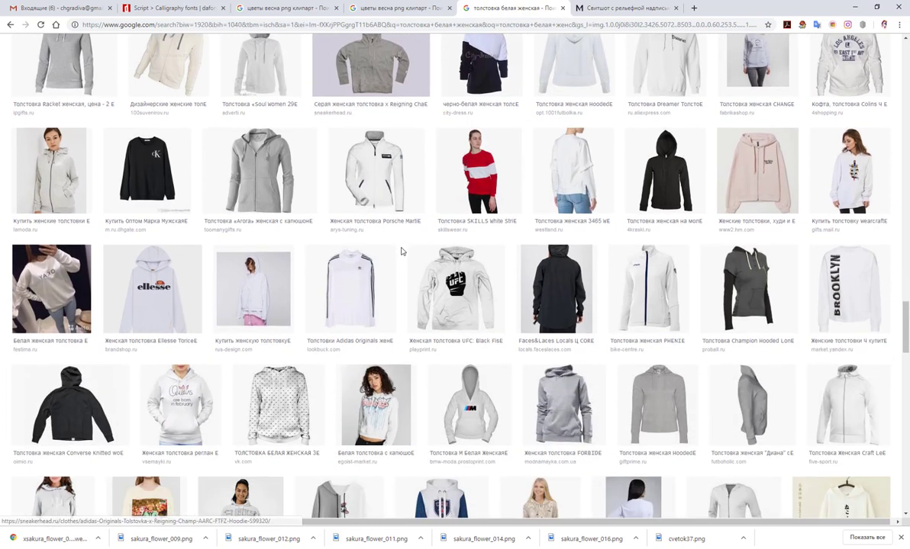
{"action": "scroll", "coordinate": [400, 250], "scroll_direction": "down", "scroll_amount": 2}
{"action": "scroll", "coordinate": [403, 254], "scroll_direction": "down", "scroll_amount": 2}
{"action": "scroll", "coordinate": [403, 254], "scroll_direction": "down", "scroll_amount": 1}
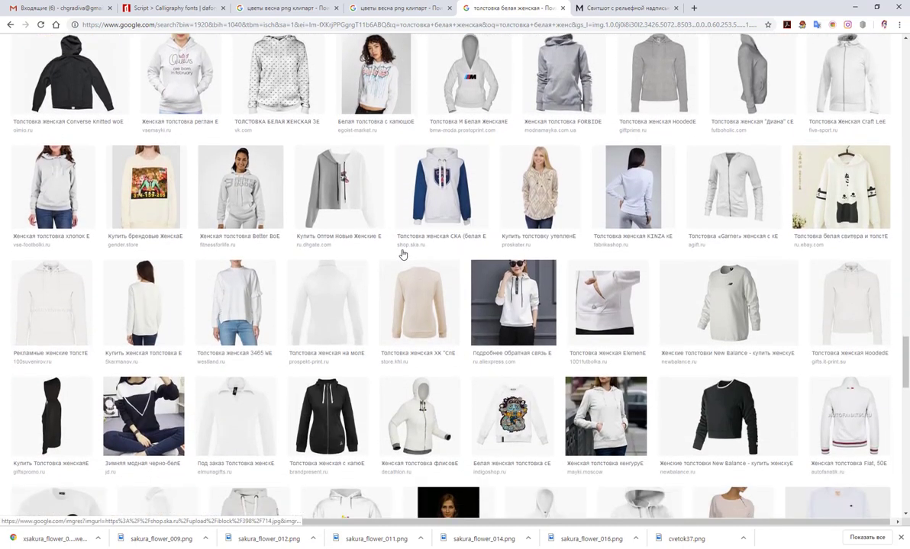
{"action": "scroll", "coordinate": [403, 254], "scroll_direction": "down", "scroll_amount": 2}
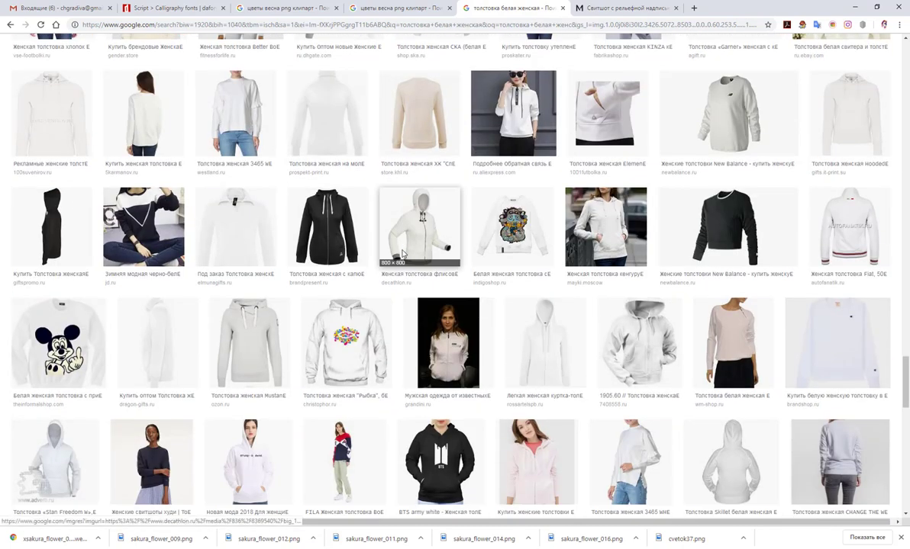
{"action": "scroll", "coordinate": [403, 254], "scroll_direction": "down", "scroll_amount": 1}
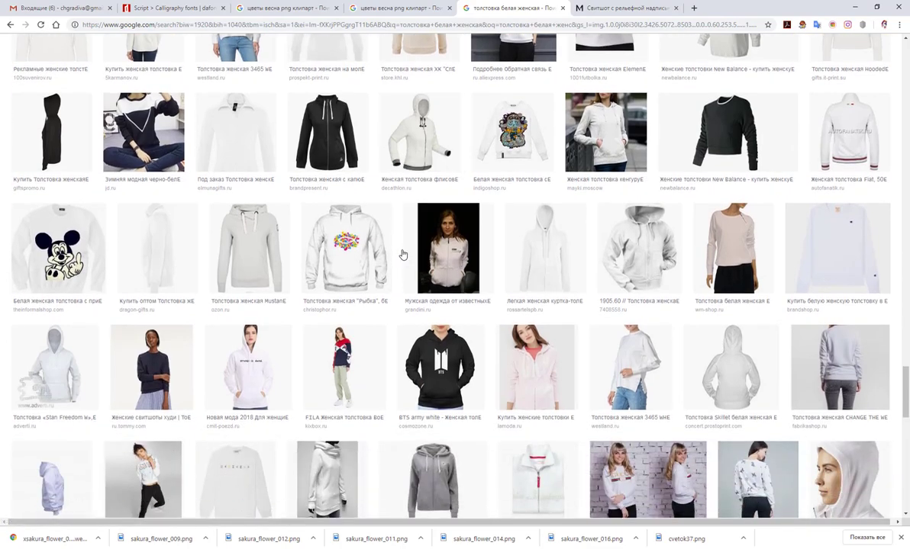
{"action": "scroll", "coordinate": [403, 254], "scroll_direction": "down", "scroll_amount": 1}
{"action": "scroll", "coordinate": [403, 254], "scroll_direction": "down", "scroll_amount": 2}
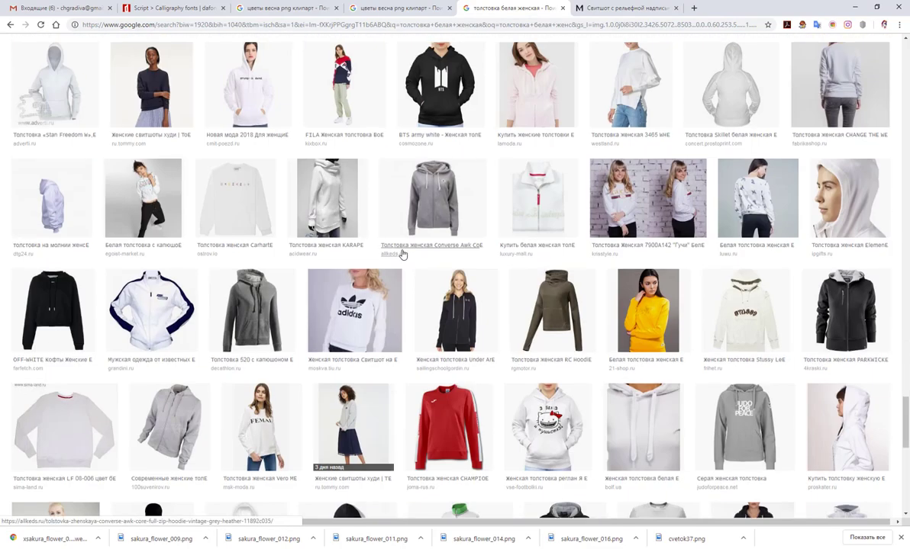
{"action": "scroll", "coordinate": [403, 254], "scroll_direction": "down", "scroll_amount": 5}
{"action": "scroll", "coordinate": [403, 254], "scroll_direction": "down", "scroll_amount": 5}
{"action": "scroll", "coordinate": [403, 254], "scroll_direction": "down", "scroll_amount": 5}
{"action": "scroll", "coordinate": [403, 255], "scroll_direction": "up", "scroll_amount": 3}
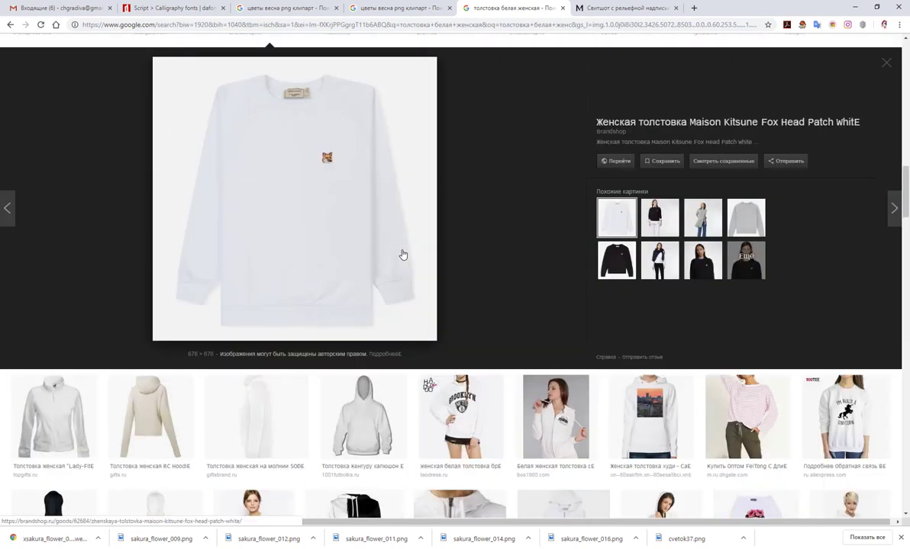
{"action": "scroll", "coordinate": [403, 254], "scroll_direction": "up", "scroll_amount": 5}
{"action": "scroll", "coordinate": [403, 254], "scroll_direction": "up", "scroll_amount": 5}
{"action": "scroll", "coordinate": [403, 254], "scroll_direction": "up", "scroll_amount": 5}
{"action": "scroll", "coordinate": [403, 254], "scroll_direction": "up", "scroll_amount": 2}
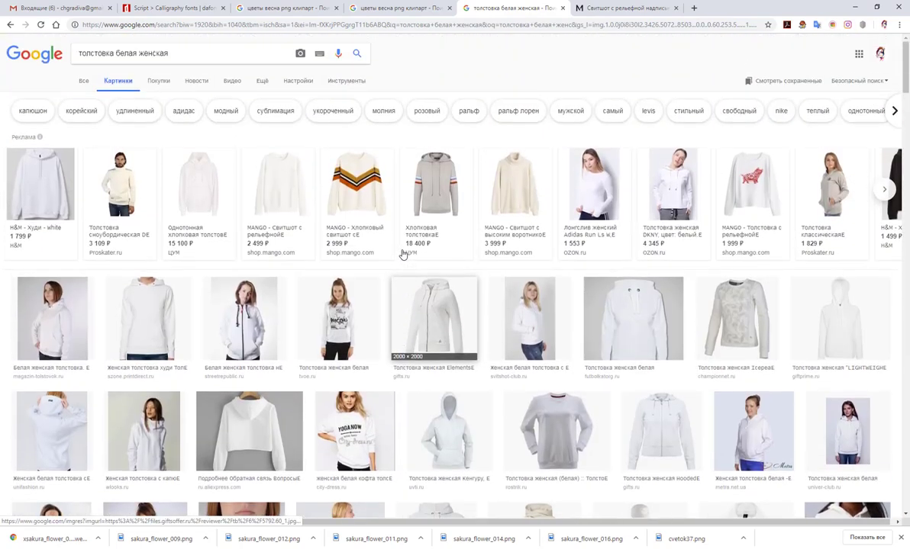
Open the MANGO ad in a background tab, then view and close the H&M hoodie page
{"action": "left_click", "coordinate": [289, 186]}
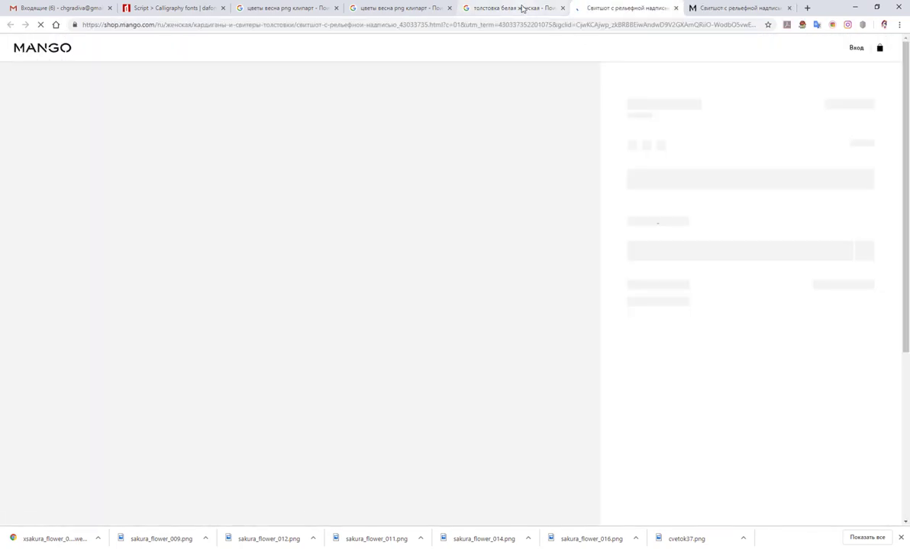
{"action": "left_click", "coordinate": [518, 8]}
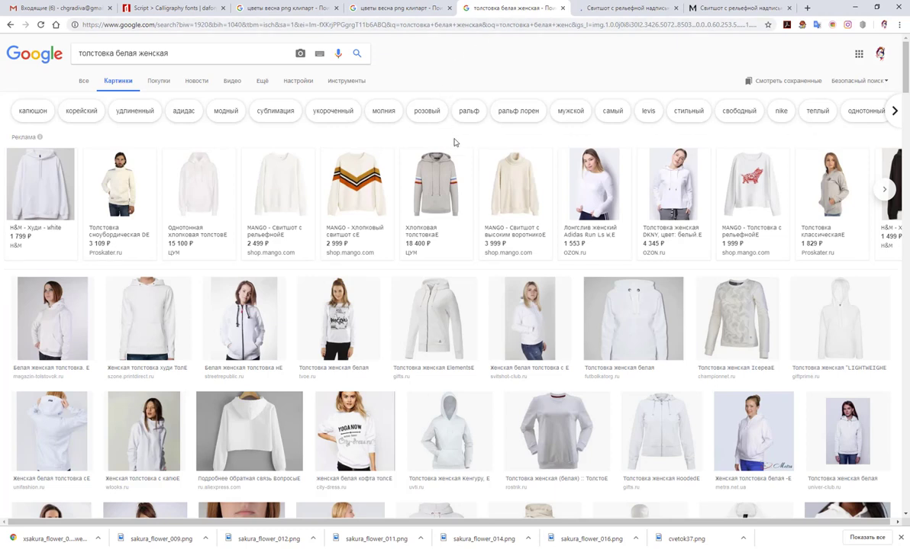
{"action": "left_click", "coordinate": [31, 196]}
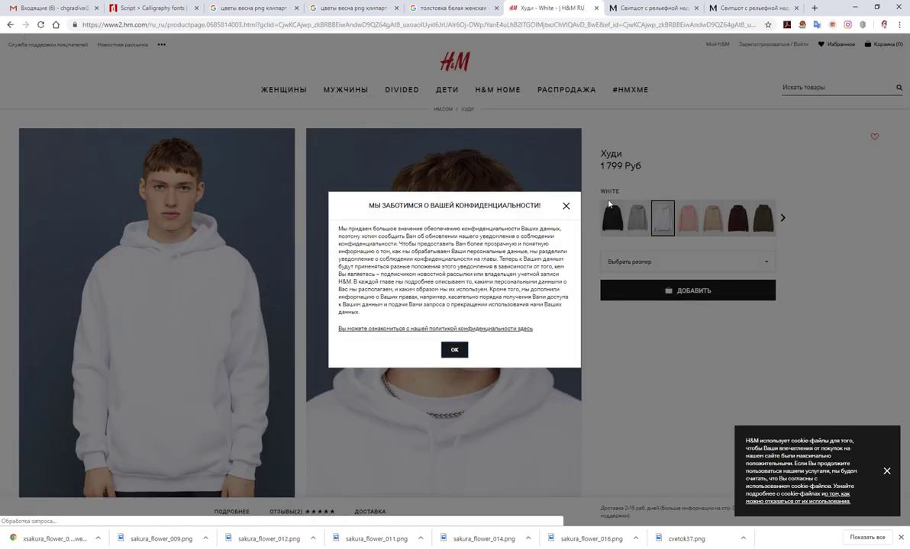
{"action": "left_click", "coordinate": [566, 208]}
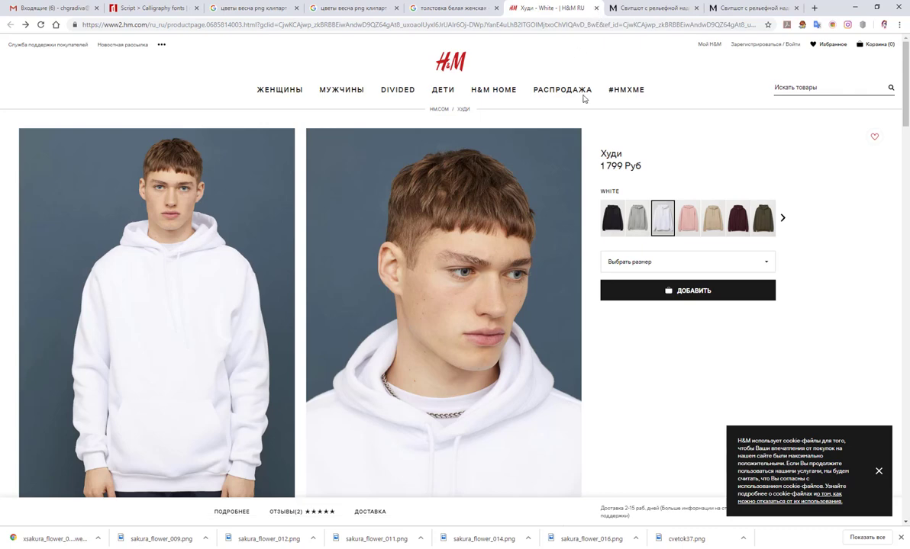
{"action": "key", "text": "ctrl+w"}
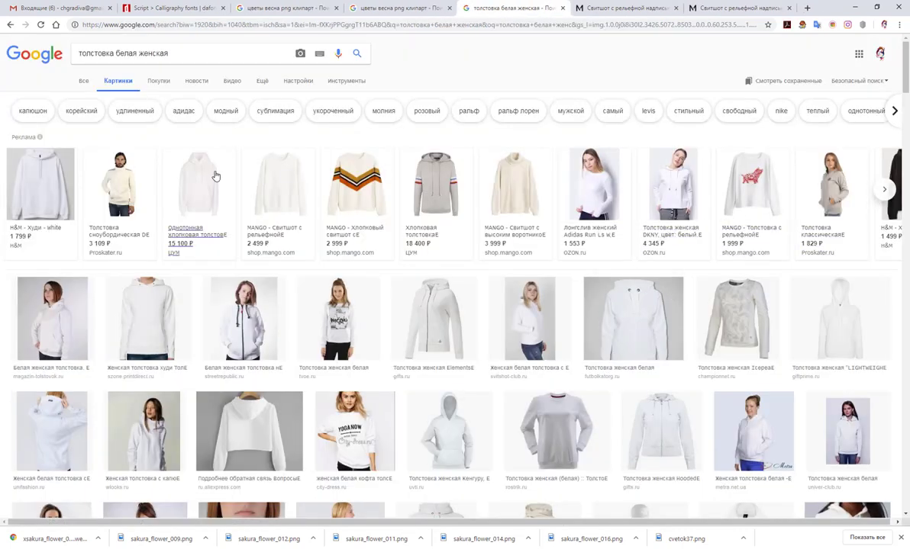
Preview a white hoodie and dismiss its image context menu without choosing anything
{"action": "scroll", "coordinate": [329, 229], "scroll_direction": "down", "scroll_amount": 1}
{"action": "left_click", "coordinate": [172, 285]}
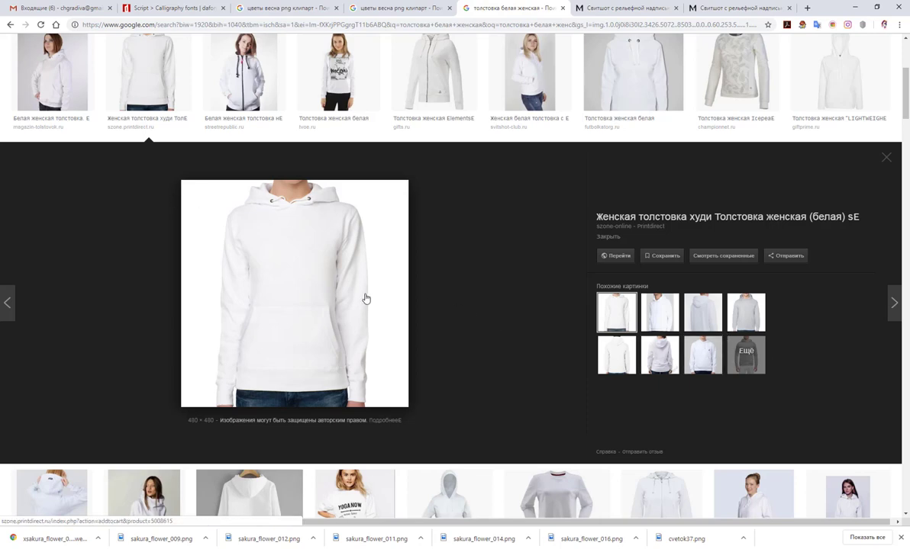
{"action": "right_click", "coordinate": [335, 291]}
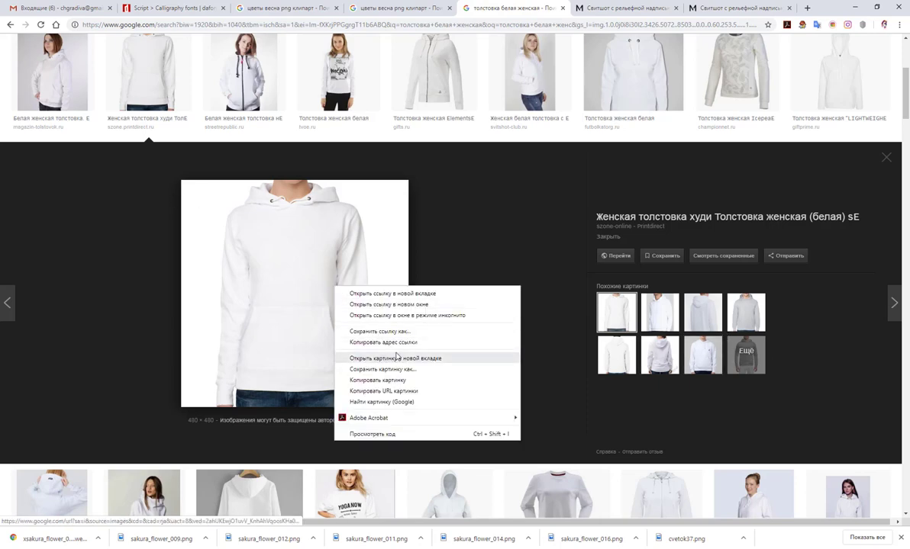
{"action": "left_click", "coordinate": [584, 403]}
Open the white Carhartt WIP sweatshirt preview and show images similar to it
{"action": "scroll", "coordinate": [580, 382], "scroll_direction": "down", "scroll_amount": 6}
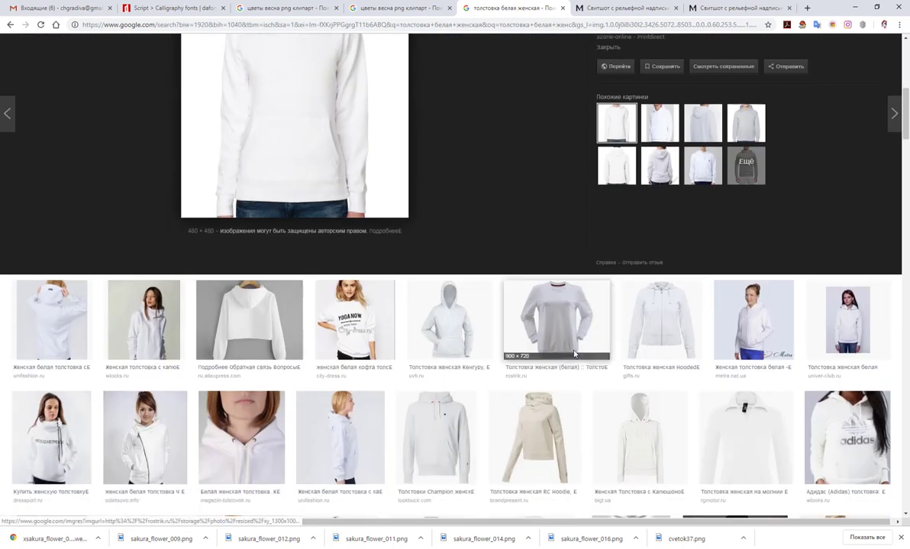
{"action": "scroll", "coordinate": [574, 355], "scroll_direction": "down", "scroll_amount": 2}
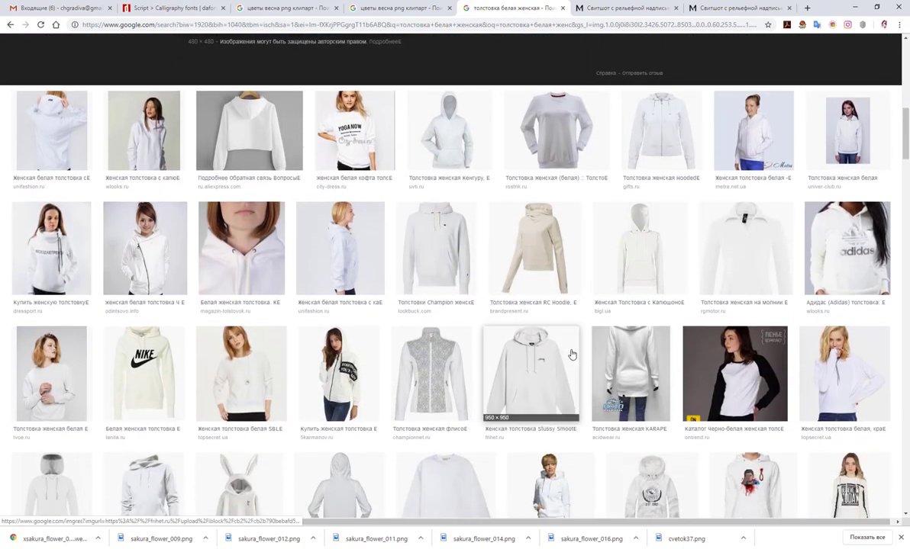
{"action": "scroll", "coordinate": [449, 326], "scroll_direction": "down", "scroll_amount": 2}
{"action": "left_click", "coordinate": [482, 349]}
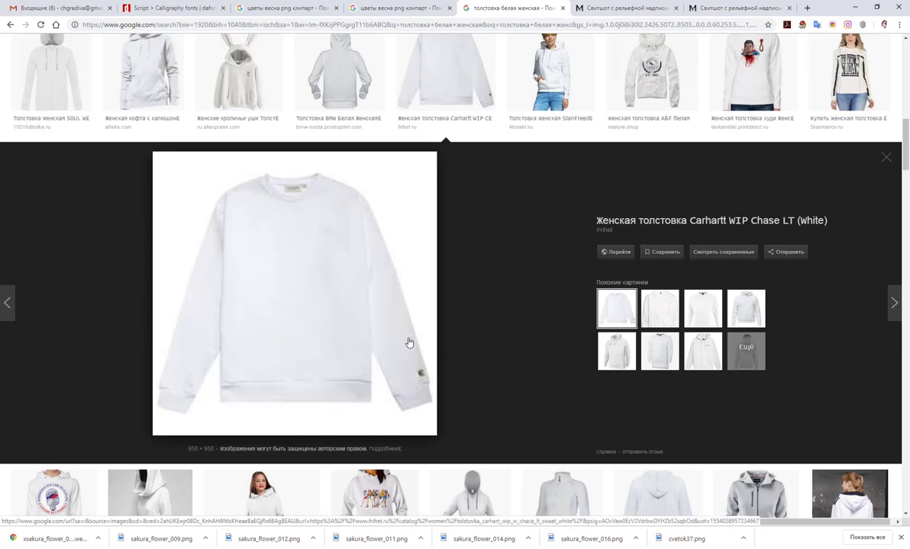
{"action": "left_click", "coordinate": [744, 350]}
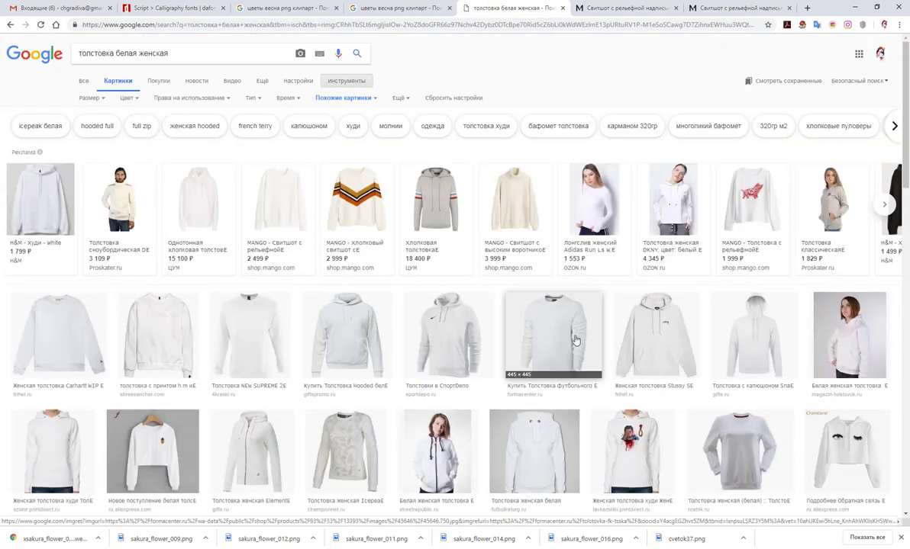
Preview the Carhartt and NEW SUPREME 280 sweatshirts from the similar-images grid
{"action": "scroll", "coordinate": [389, 197], "scroll_direction": "down", "scroll_amount": 1}
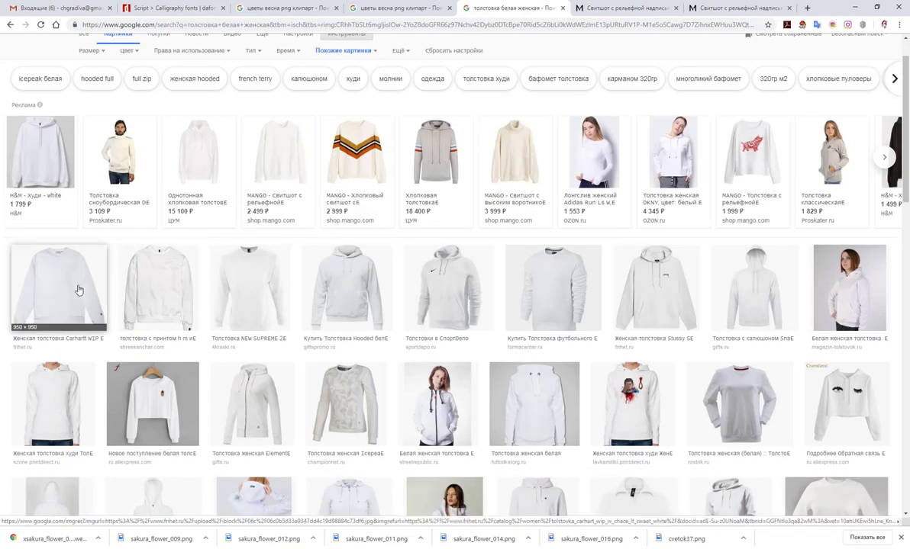
{"action": "left_click", "coordinate": [80, 288]}
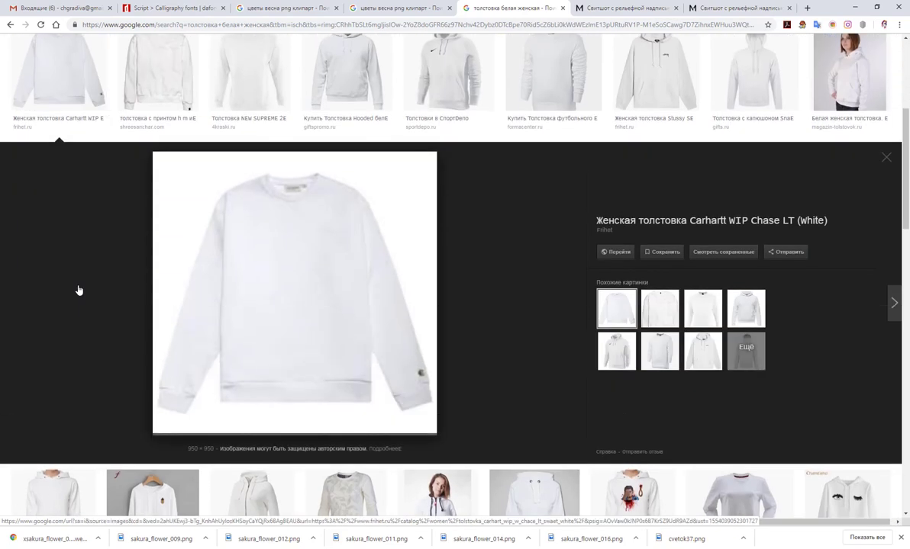
{"action": "left_click", "coordinate": [711, 318]}
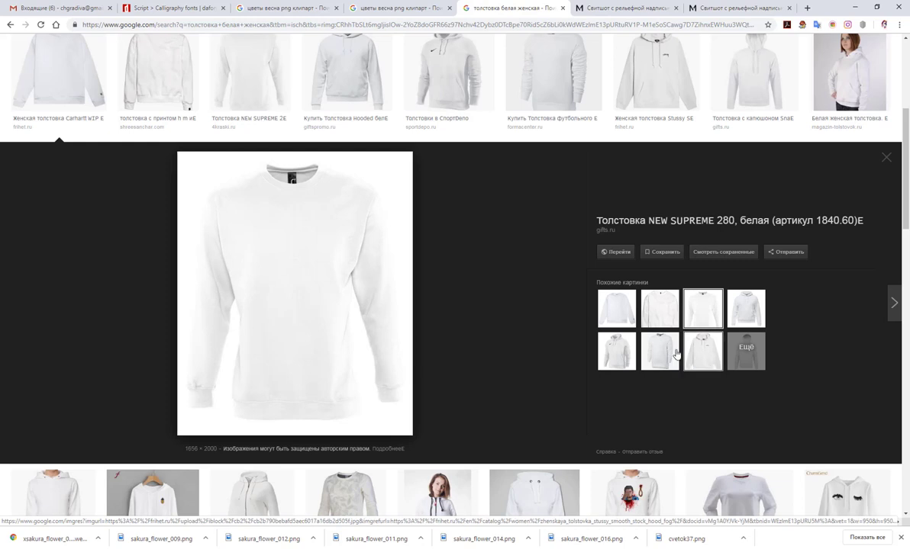
{"action": "left_click", "coordinate": [619, 347]}
{"action": "left_click", "coordinate": [631, 313]}
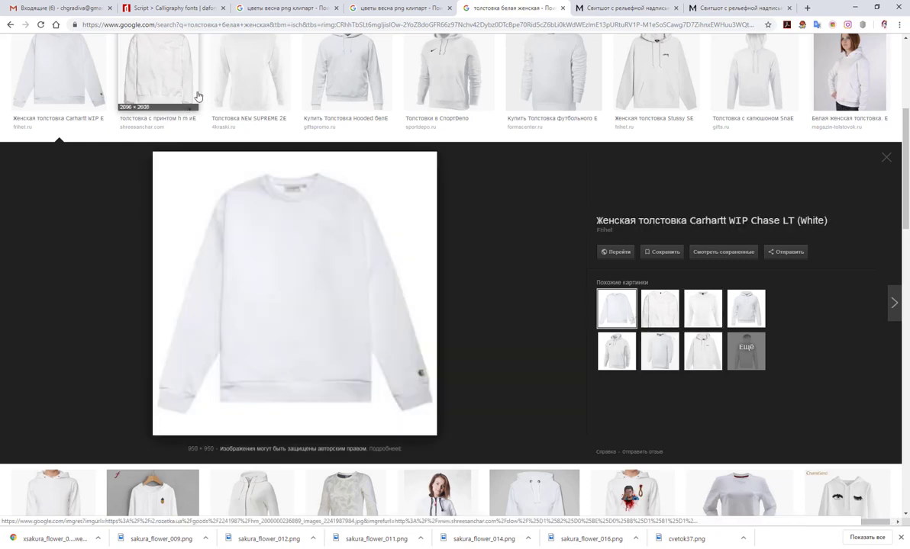
Scroll through the similar results and preview the space-raccoon print sweatshirt
{"action": "scroll", "coordinate": [270, 149], "scroll_direction": "up", "scroll_amount": 1}
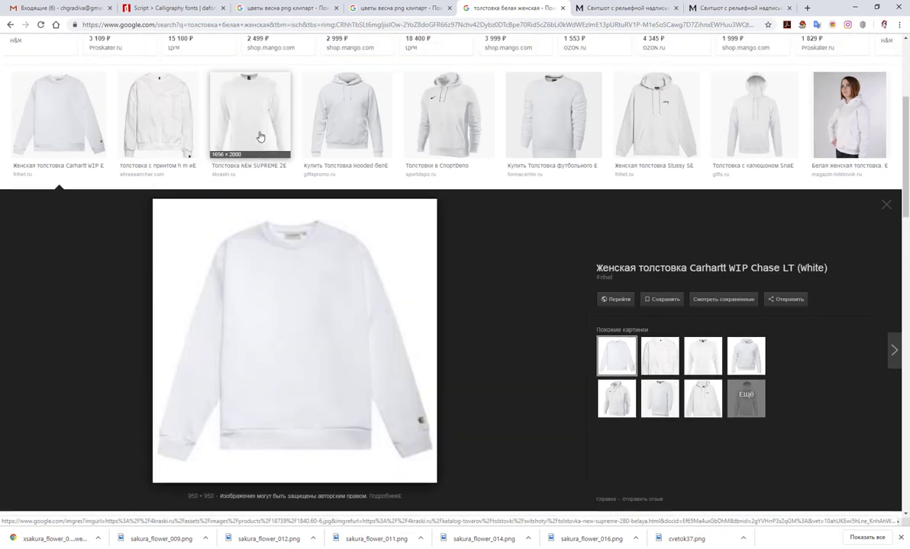
{"action": "scroll", "coordinate": [737, 238], "scroll_direction": "down", "scroll_amount": 3}
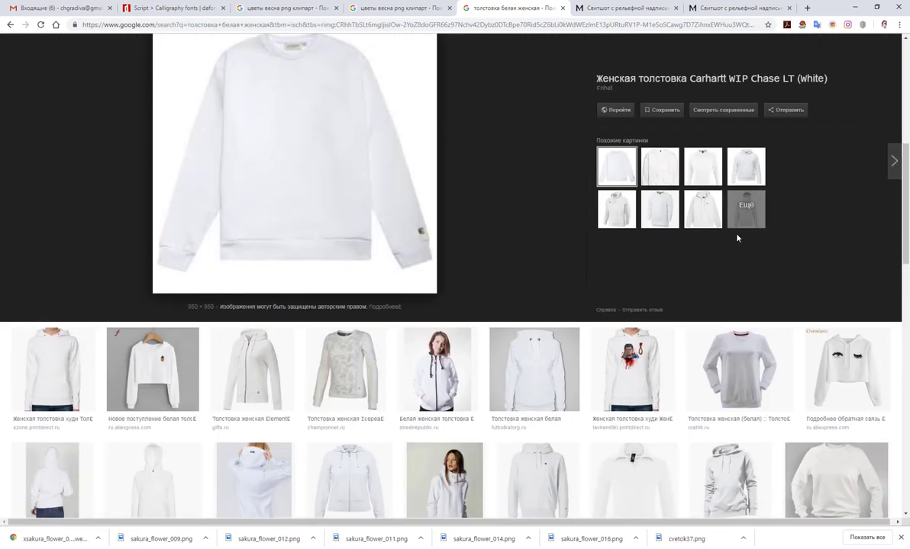
{"action": "scroll", "coordinate": [737, 238], "scroll_direction": "down", "scroll_amount": 2}
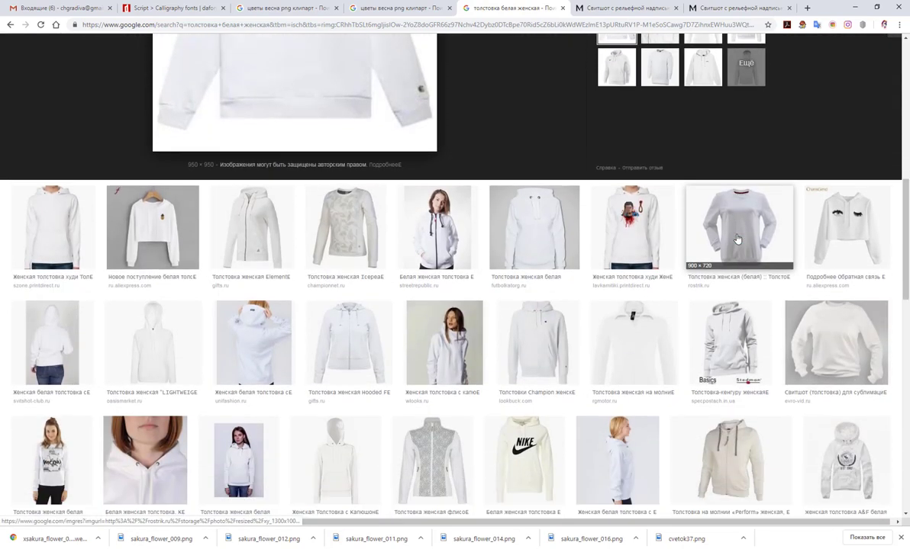
{"action": "scroll", "coordinate": [737, 240], "scroll_direction": "down", "scroll_amount": 1}
{"action": "scroll", "coordinate": [737, 239], "scroll_direction": "down", "scroll_amount": 2}
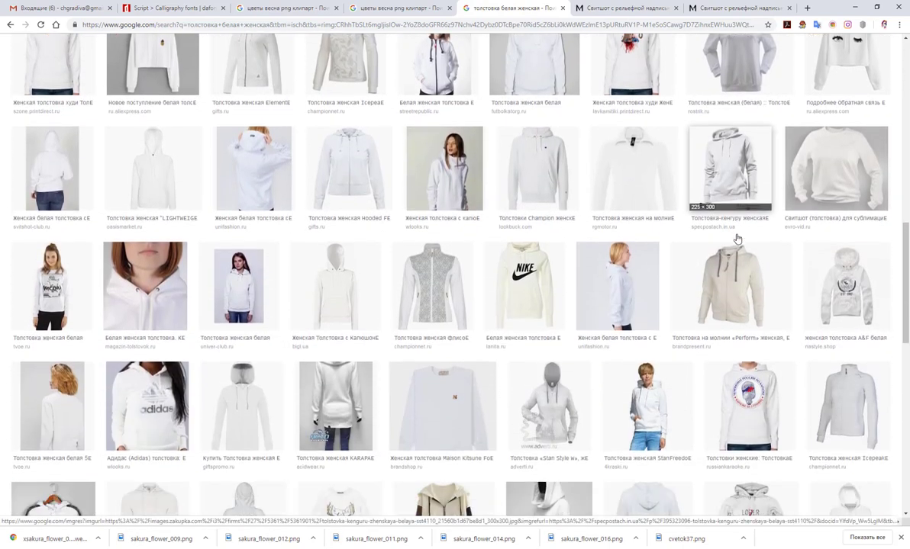
{"action": "scroll", "coordinate": [737, 240], "scroll_direction": "down", "scroll_amount": 1}
{"action": "scroll", "coordinate": [737, 240], "scroll_direction": "down", "scroll_amount": 1}
{"action": "scroll", "coordinate": [737, 239], "scroll_direction": "down", "scroll_amount": 2}
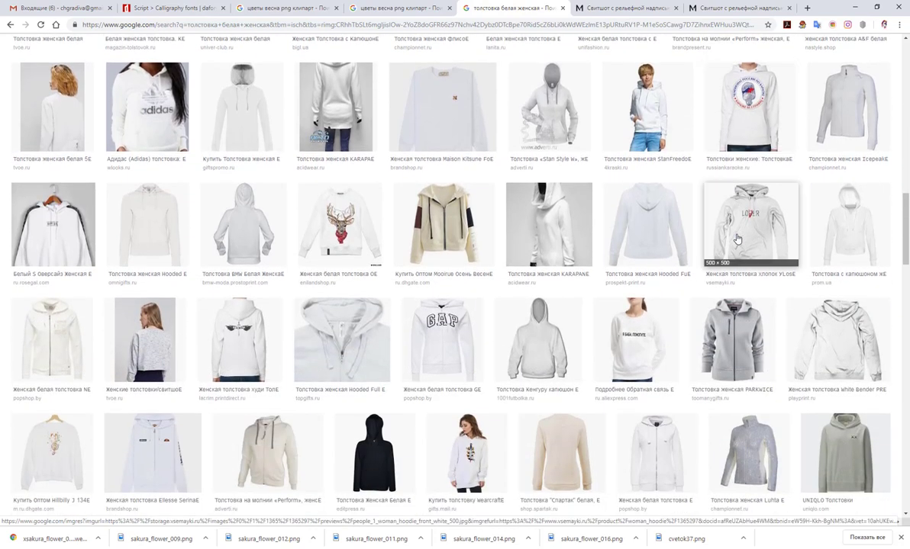
{"action": "scroll", "coordinate": [737, 238], "scroll_direction": "down", "scroll_amount": 1}
{"action": "scroll", "coordinate": [737, 240], "scroll_direction": "down", "scroll_amount": 2}
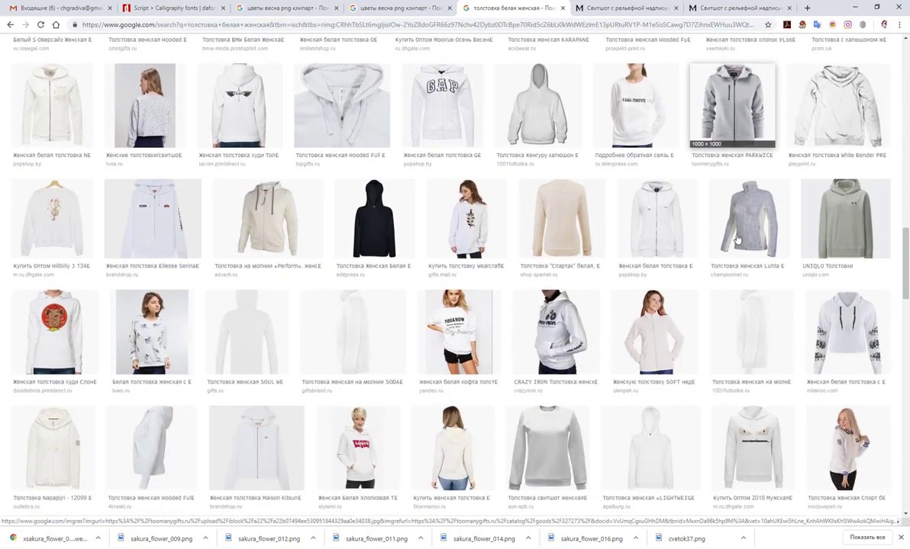
{"action": "scroll", "coordinate": [737, 240], "scroll_direction": "down", "scroll_amount": 2}
{"action": "scroll", "coordinate": [737, 240], "scroll_direction": "down", "scroll_amount": 1}
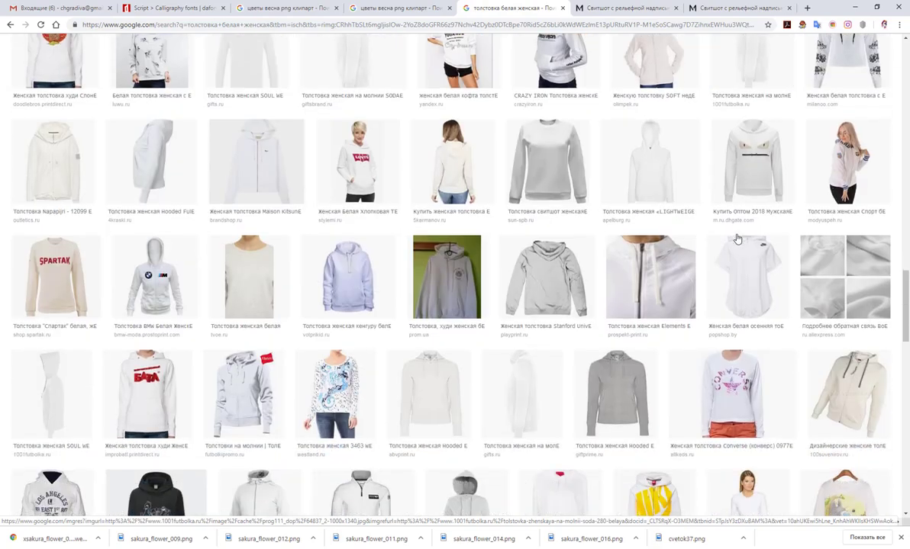
{"action": "scroll", "coordinate": [737, 240], "scroll_direction": "down", "scroll_amount": 2}
{"action": "scroll", "coordinate": [737, 240], "scroll_direction": "down", "scroll_amount": 1}
{"action": "scroll", "coordinate": [737, 239], "scroll_direction": "down", "scroll_amount": 1}
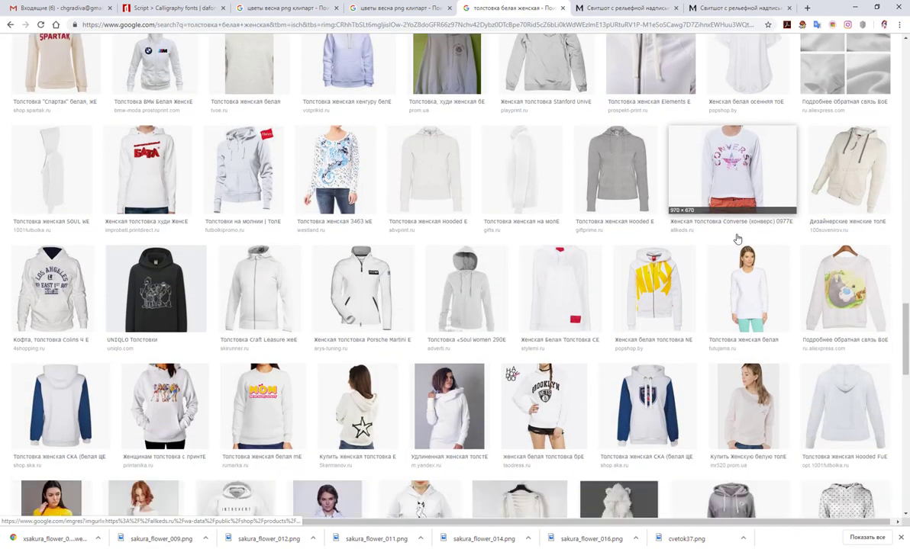
{"action": "scroll", "coordinate": [737, 239], "scroll_direction": "down", "scroll_amount": 1}
{"action": "scroll", "coordinate": [737, 239], "scroll_direction": "down", "scroll_amount": 2}
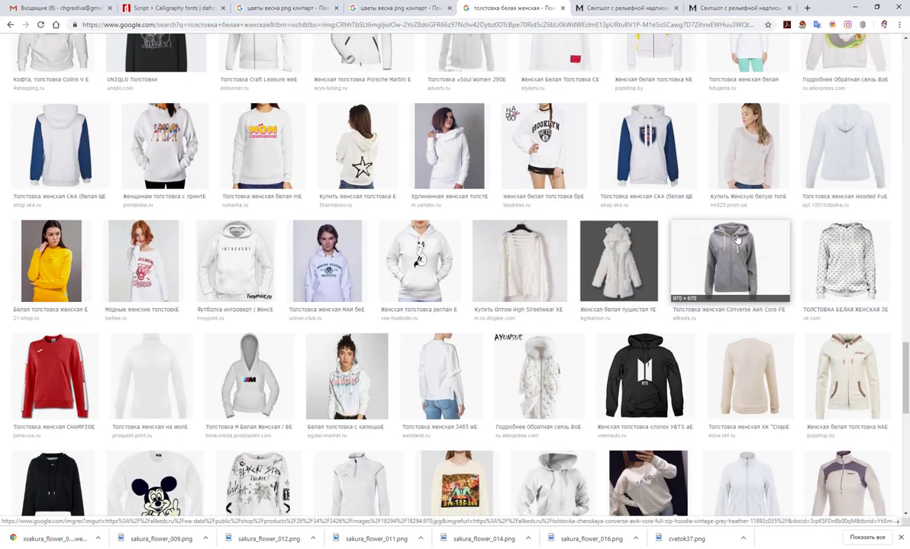
{"action": "scroll", "coordinate": [737, 239], "scroll_direction": "down", "scroll_amount": 1}
{"action": "scroll", "coordinate": [580, 240], "scroll_direction": "down", "scroll_amount": 2}
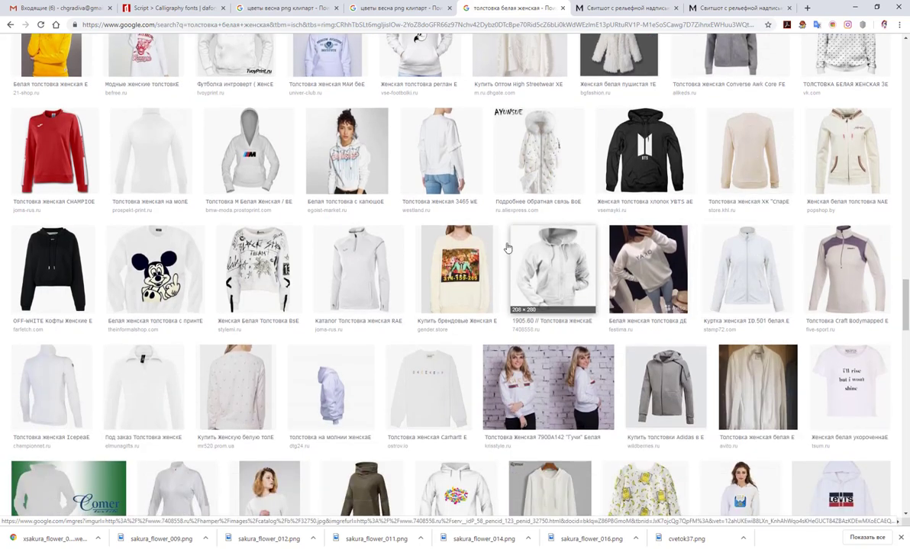
{"action": "scroll", "coordinate": [505, 233], "scroll_direction": "down", "scroll_amount": 3}
{"action": "scroll", "coordinate": [505, 233], "scroll_direction": "down", "scroll_amount": 1}
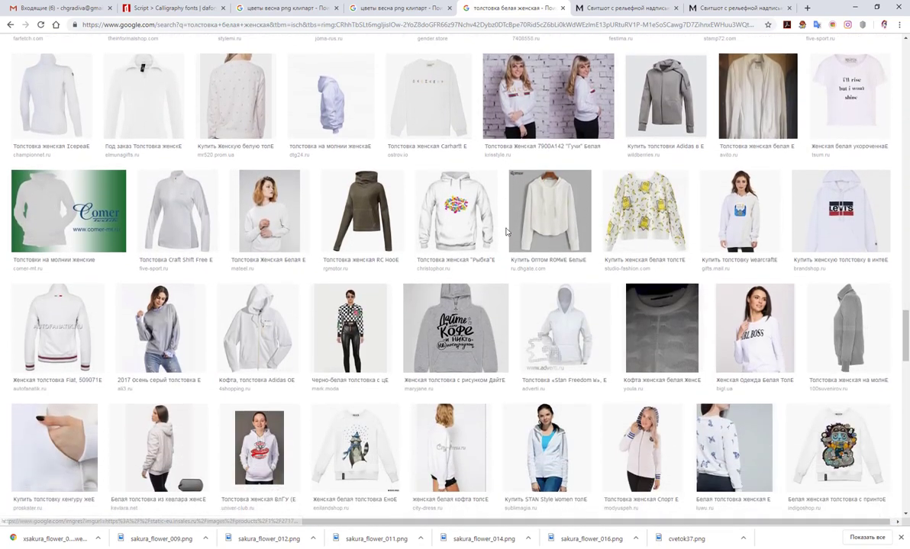
{"action": "scroll", "coordinate": [505, 233], "scroll_direction": "down", "scroll_amount": 1}
{"action": "scroll", "coordinate": [506, 234], "scroll_direction": "up", "scroll_amount": 1}
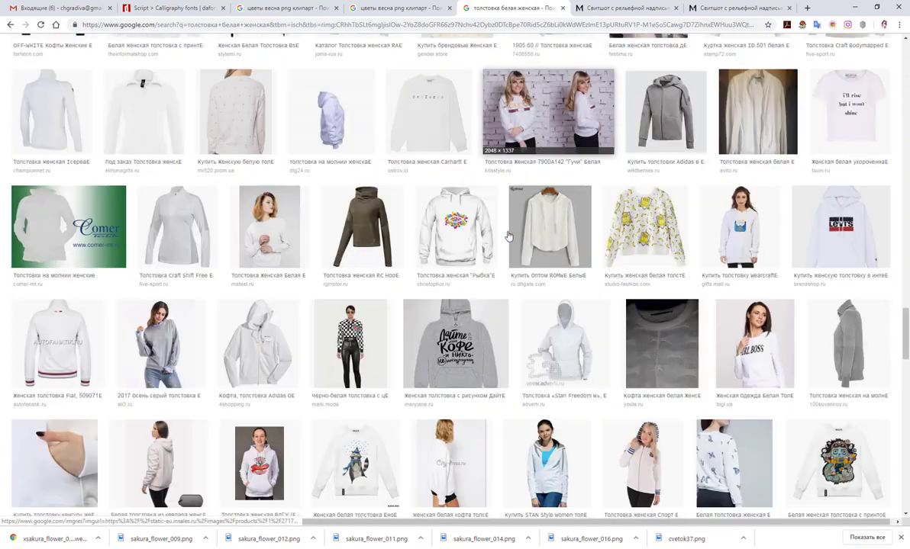
{"action": "scroll", "coordinate": [508, 234], "scroll_direction": "down", "scroll_amount": 2}
{"action": "left_click", "coordinate": [875, 307]}
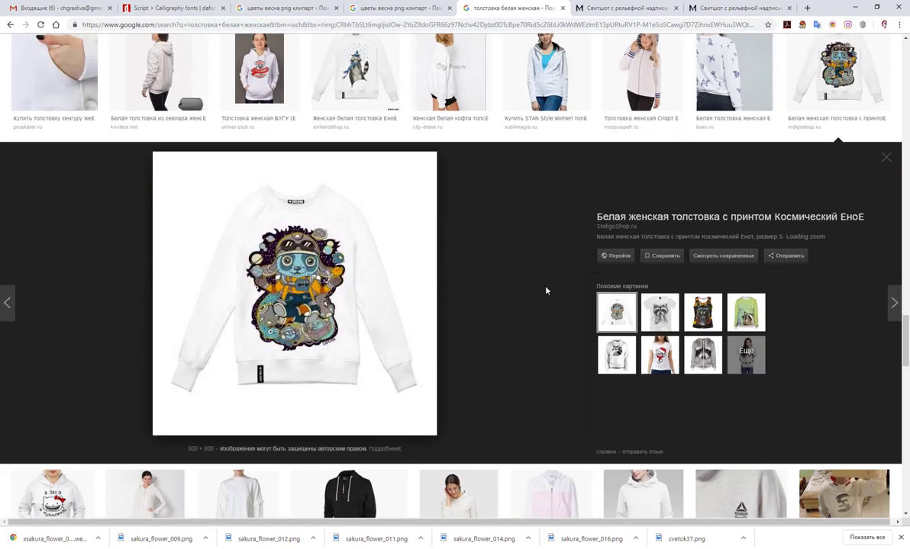
Scroll back up and preview the Carhartt, then the plain H&M white sweatshirt
{"action": "scroll", "coordinate": [544, 353], "scroll_direction": "up", "scroll_amount": 4}
{"action": "scroll", "coordinate": [546, 340], "scroll_direction": "up", "scroll_amount": 4}
{"action": "scroll", "coordinate": [546, 340], "scroll_direction": "up", "scroll_amount": 4}
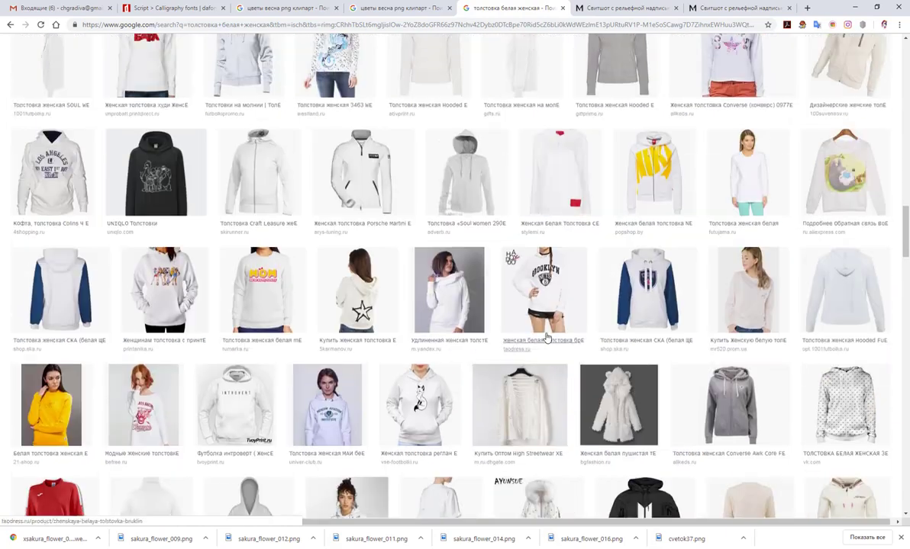
{"action": "scroll", "coordinate": [546, 339], "scroll_direction": "up", "scroll_amount": 2}
{"action": "scroll", "coordinate": [546, 337], "scroll_direction": "up", "scroll_amount": 4}
{"action": "scroll", "coordinate": [547, 337], "scroll_direction": "up", "scroll_amount": 1}
{"action": "scroll", "coordinate": [547, 337], "scroll_direction": "up", "scroll_amount": 4}
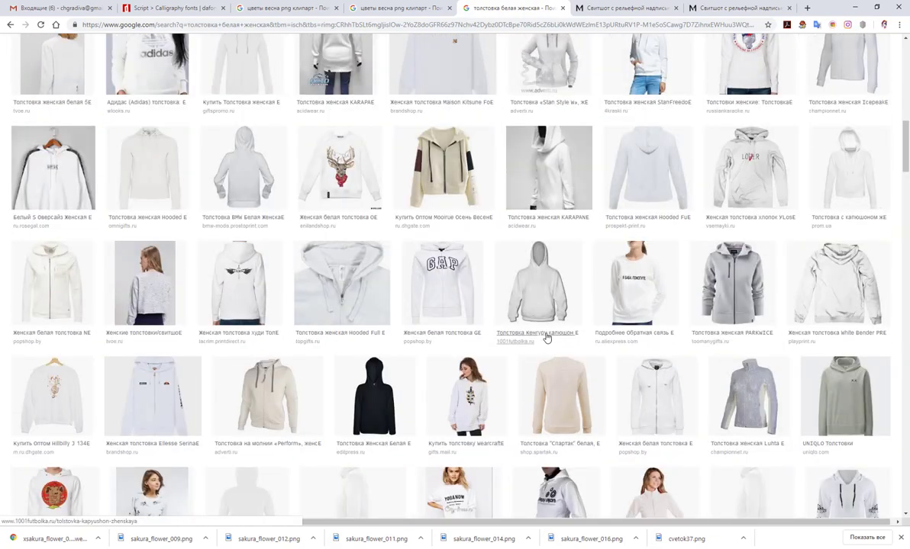
{"action": "scroll", "coordinate": [545, 336], "scroll_direction": "up", "scroll_amount": 4}
{"action": "scroll", "coordinate": [545, 336], "scroll_direction": "up", "scroll_amount": 4}
{"action": "scroll", "coordinate": [518, 330], "scroll_direction": "up", "scroll_amount": 4}
{"action": "scroll", "coordinate": [518, 331], "scroll_direction": "up", "scroll_amount": 3}
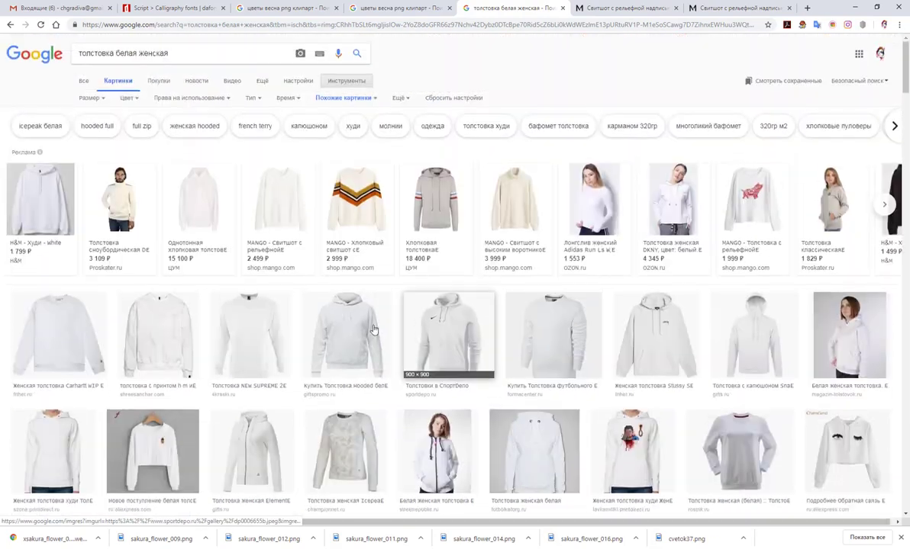
{"action": "left_click", "coordinate": [33, 319]}
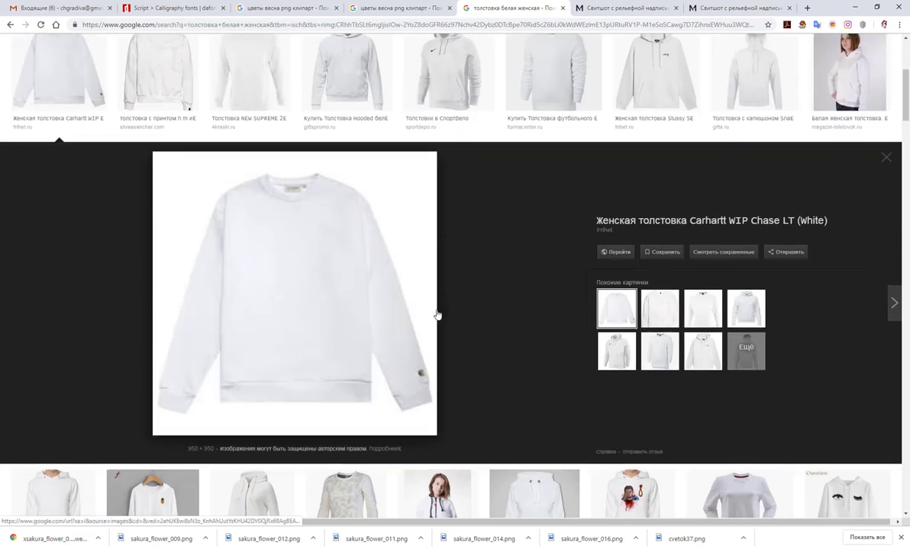
{"action": "left_click", "coordinate": [667, 315]}
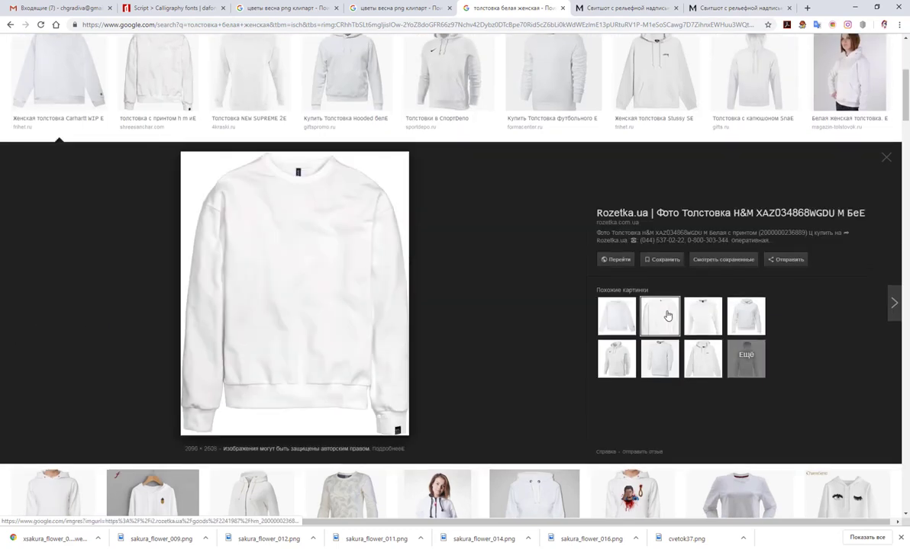
Save the H&M sweatshirt photo as a JPG in the Цветы folder, then switch to Photoshop
{"action": "right_click", "coordinate": [312, 276]}
{"action": "left_click", "coordinate": [320, 328]}
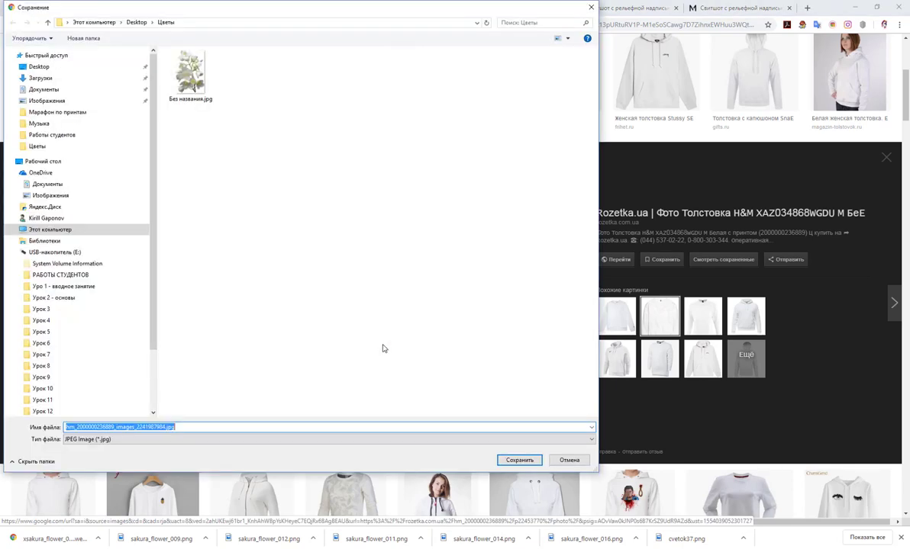
{"action": "left_click", "coordinate": [530, 461]}
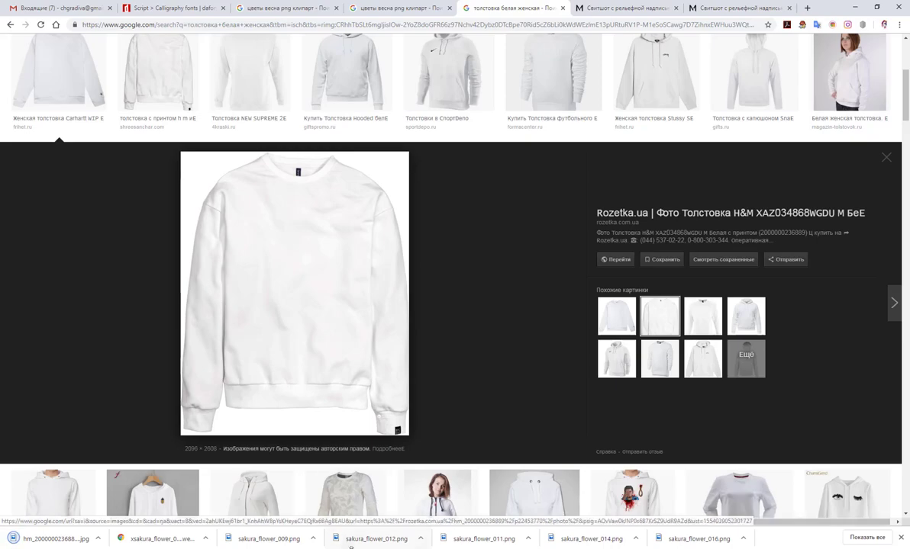
{"action": "key", "text": "alt+Tab"}
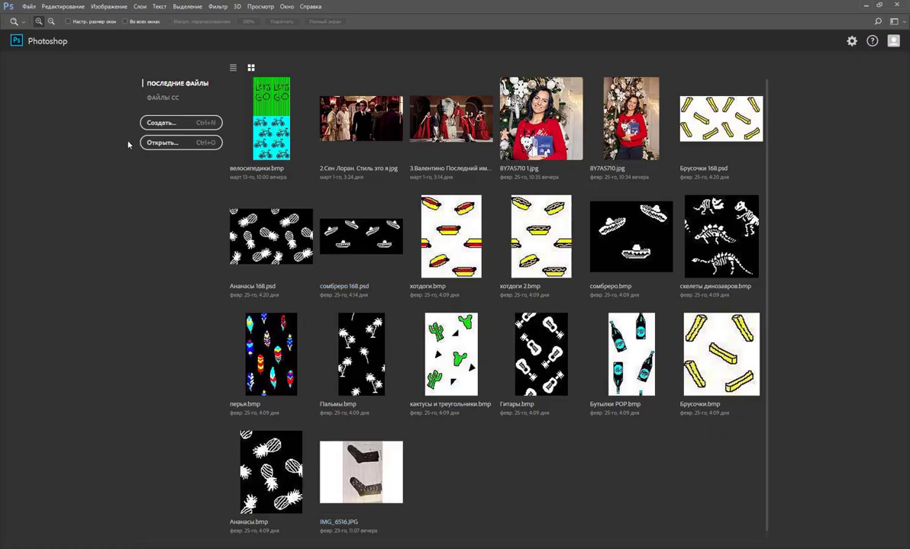
Bring up Photoshop's File > Open dialog and browse the Рабочий стол (Desktop) listing
{"action": "left_click", "coordinate": [28, 8]}
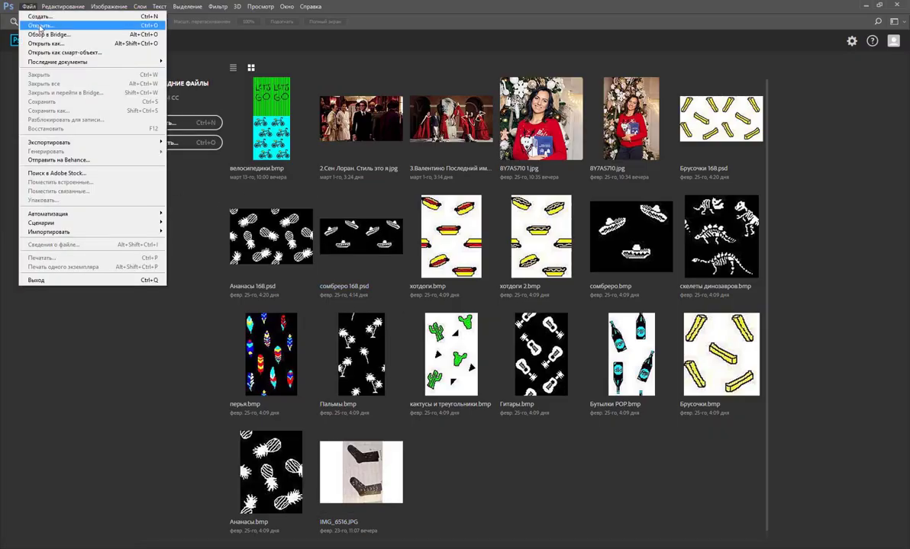
{"action": "left_click", "coordinate": [45, 28]}
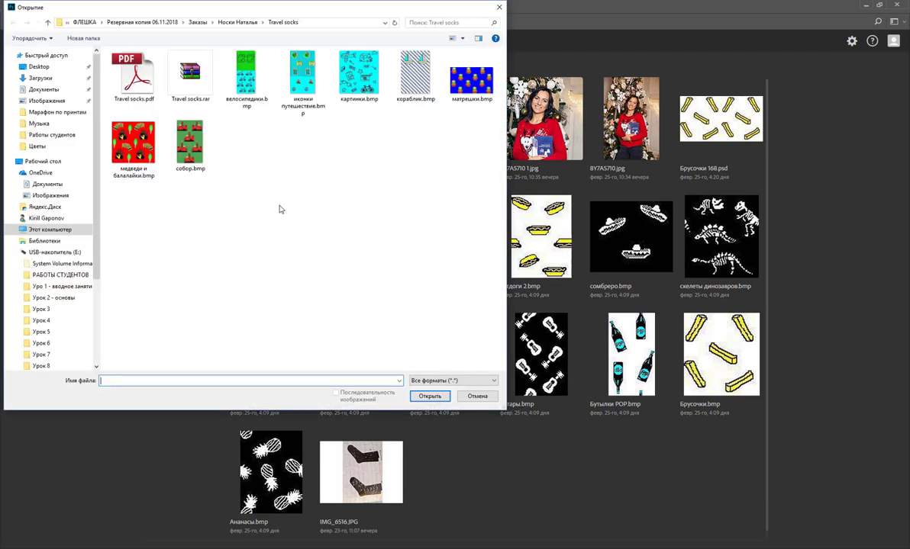
{"action": "mouse_move", "coordinate": [51, 115]}
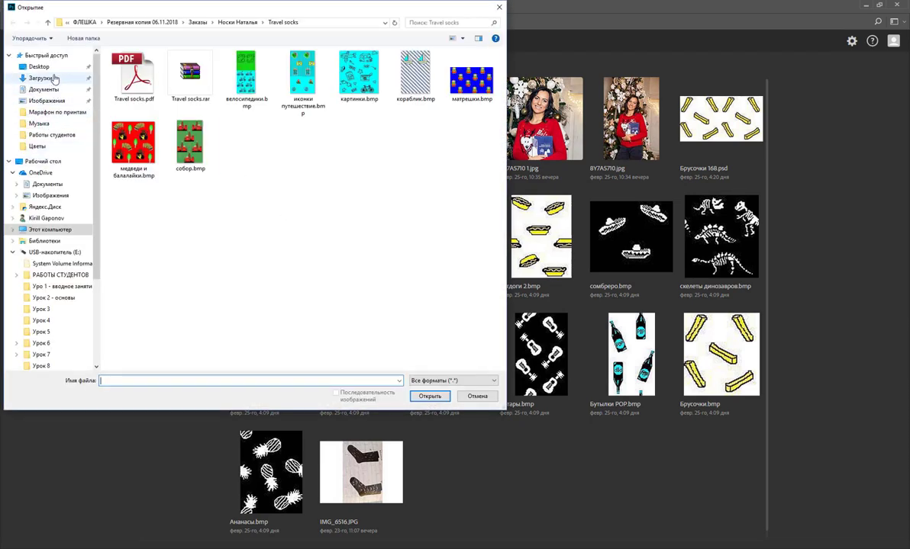
{"action": "left_click", "coordinate": [44, 161]}
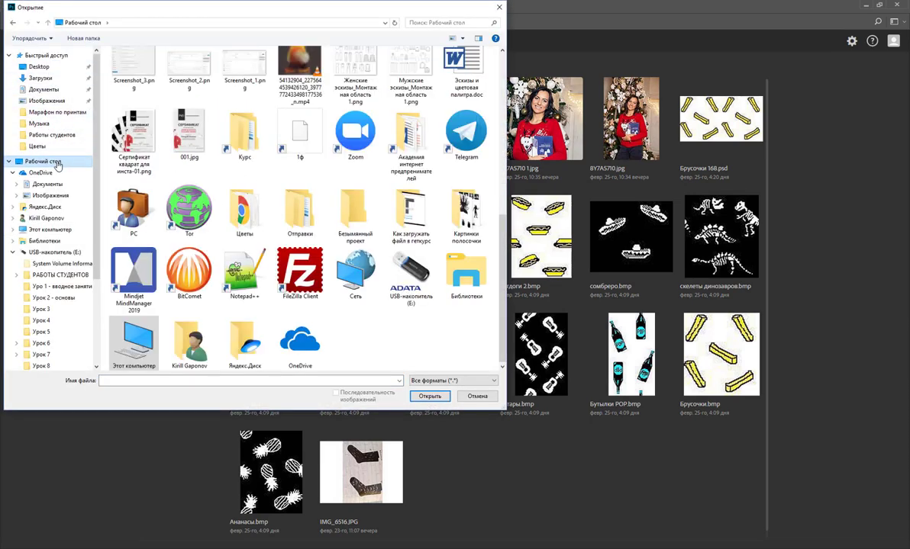
{"action": "scroll", "coordinate": [379, 353], "scroll_direction": "up", "scroll_amount": 2}
{"action": "scroll", "coordinate": [382, 355], "scroll_direction": "down", "scroll_amount": 2}
{"action": "scroll", "coordinate": [391, 356], "scroll_direction": "up", "scroll_amount": 5}
{"action": "scroll", "coordinate": [391, 356], "scroll_direction": "down", "scroll_amount": 3}
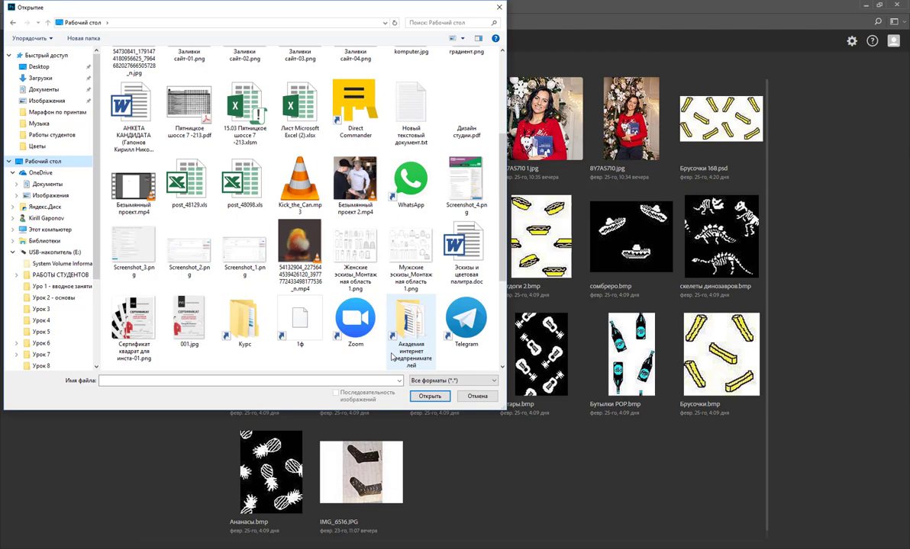
{"action": "scroll", "coordinate": [392, 357], "scroll_direction": "down", "scroll_amount": 3}
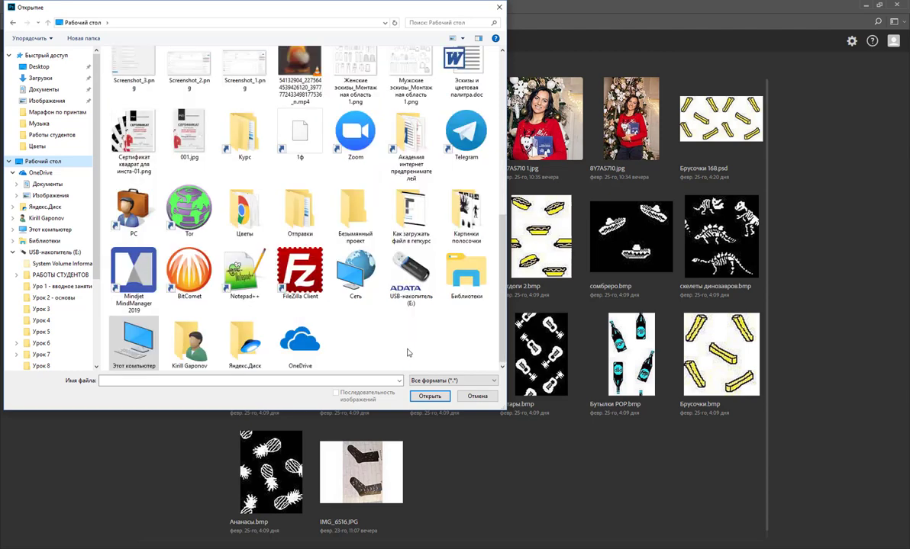
{"action": "scroll", "coordinate": [396, 352], "scroll_direction": "up", "scroll_amount": 3}
{"action": "scroll", "coordinate": [397, 352], "scroll_direction": "up", "scroll_amount": 3}
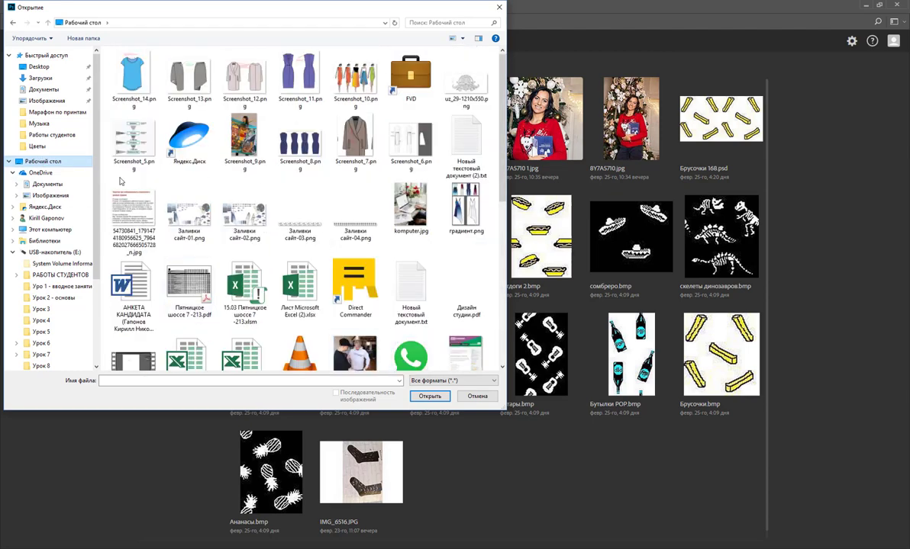
{"action": "scroll", "coordinate": [425, 205], "scroll_direction": "down", "scroll_amount": 3}
{"action": "scroll", "coordinate": [426, 205], "scroll_direction": "down", "scroll_amount": 3}
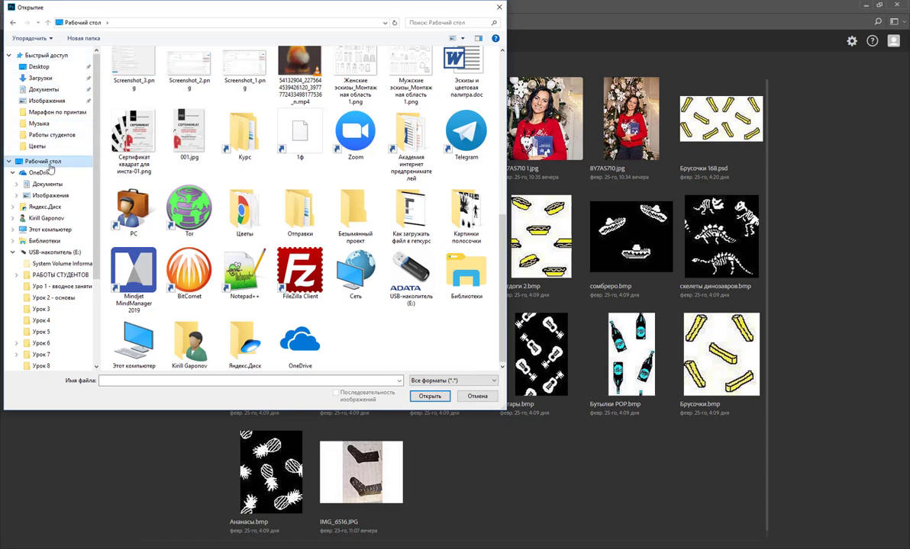
{"action": "left_click", "coordinate": [50, 166]}
{"action": "scroll", "coordinate": [288, 181], "scroll_direction": "down", "scroll_amount": 5}
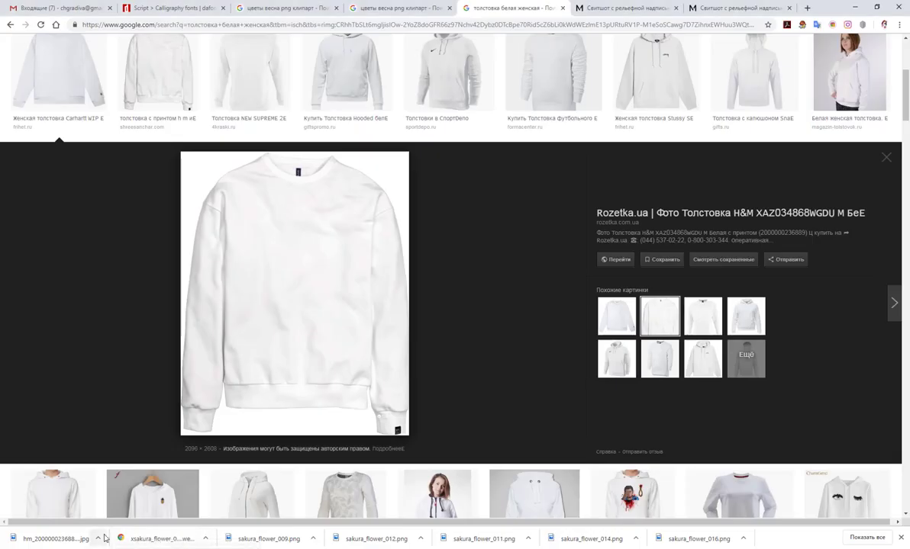
Show the downloaded sweatshirt JPG in its folder from Chrome's downloads and deselect it
{"action": "left_click", "coordinate": [98, 538]}
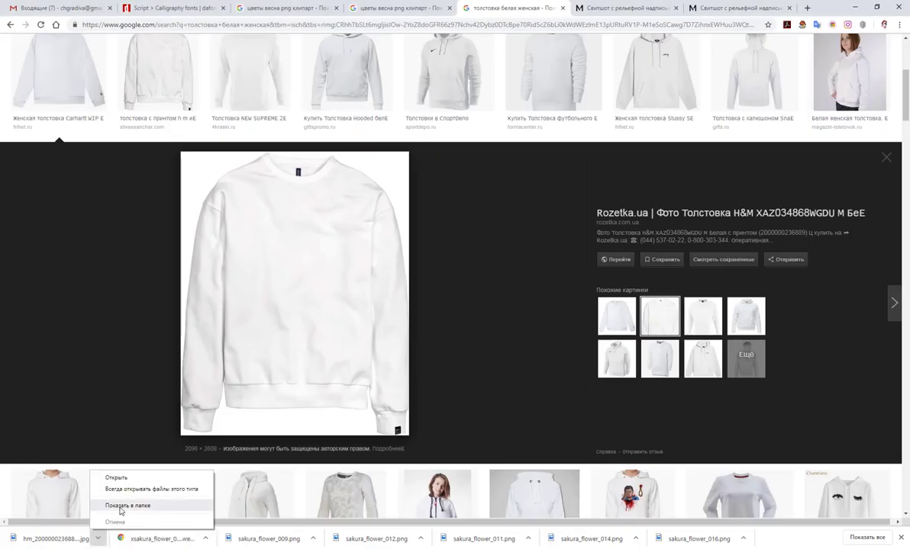
{"action": "left_click", "coordinate": [120, 507]}
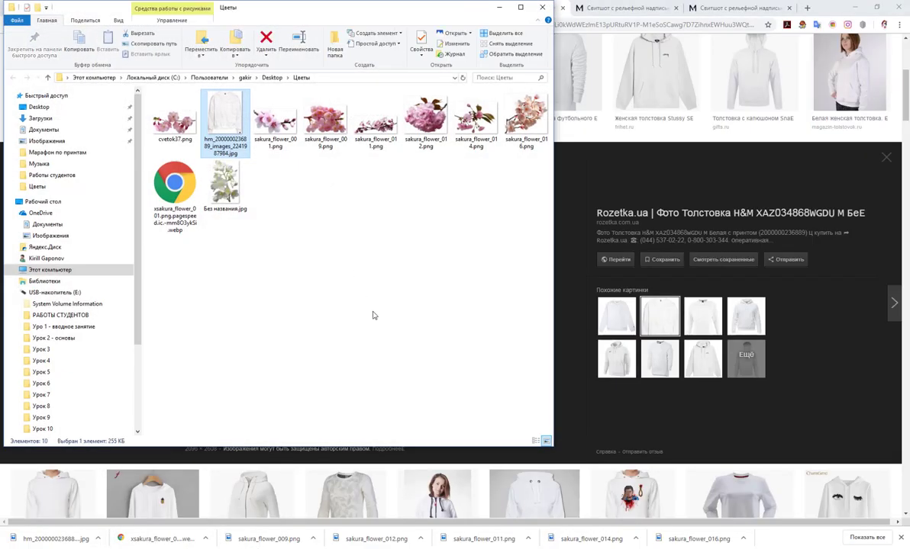
{"action": "left_click", "coordinate": [363, 302]}
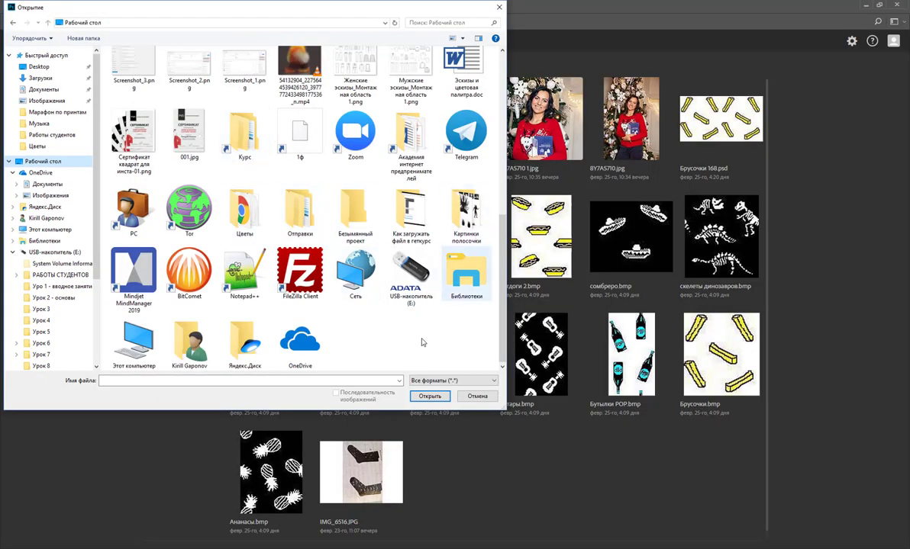
Cancel the file-open window and set up a new Print A4 document (210 × 297 mm, 300 ppi)
{"action": "left_click", "coordinate": [478, 396]}
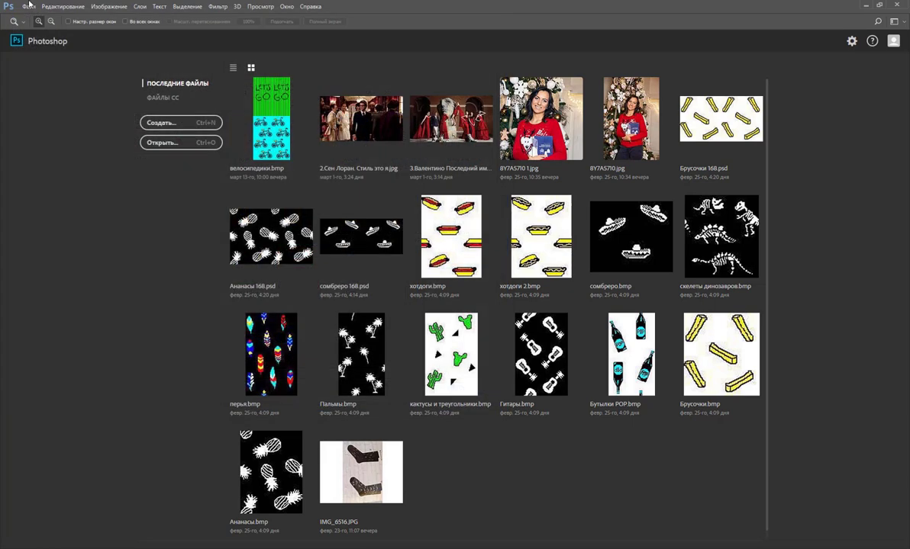
{"action": "left_click", "coordinate": [27, 7]}
{"action": "left_click", "coordinate": [34, 20]}
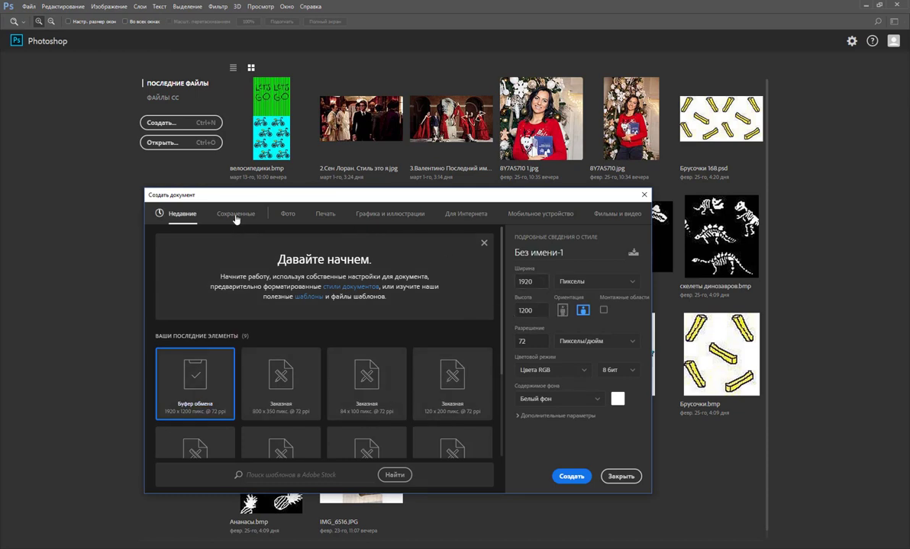
{"action": "left_click", "coordinate": [327, 216]}
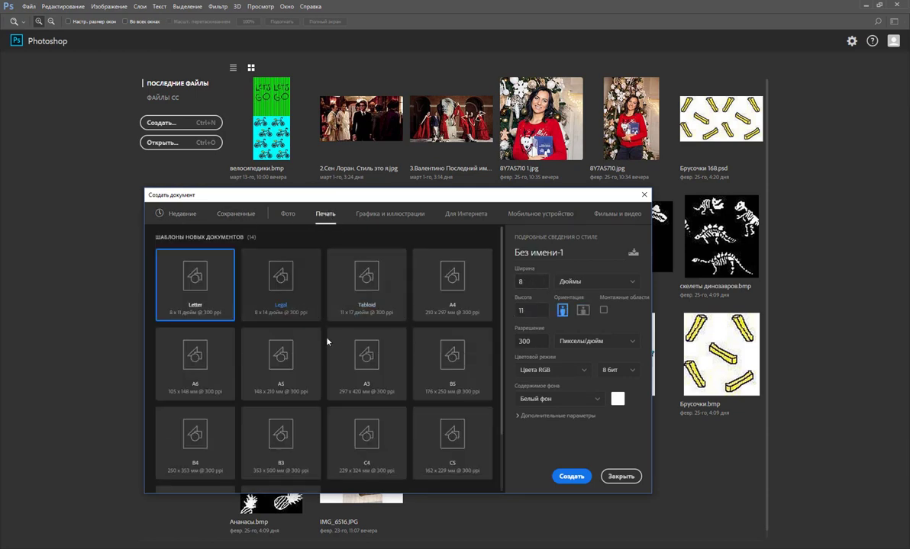
{"action": "left_click", "coordinate": [471, 293]}
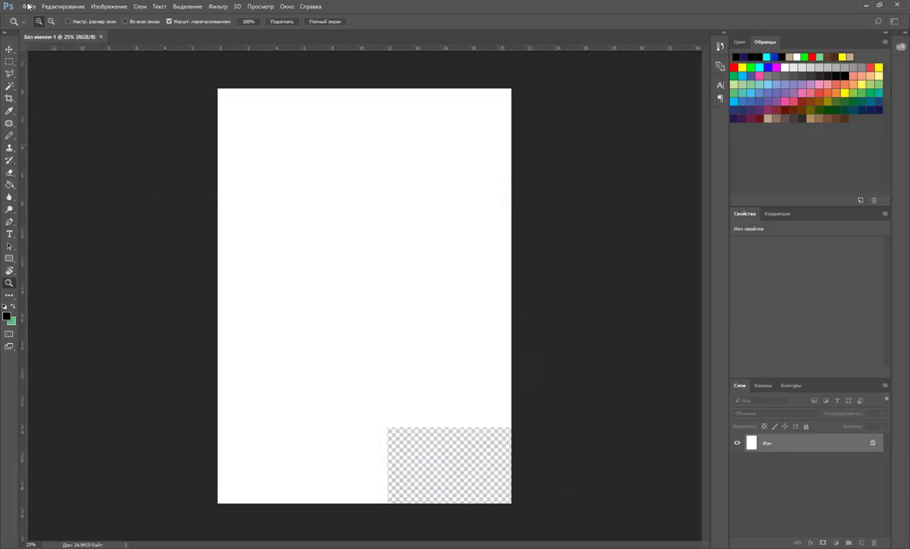
Create the blank A4 document, then browse to the Цветы folder on the Desktop to open files
{"action": "left_click", "coordinate": [28, 7]}
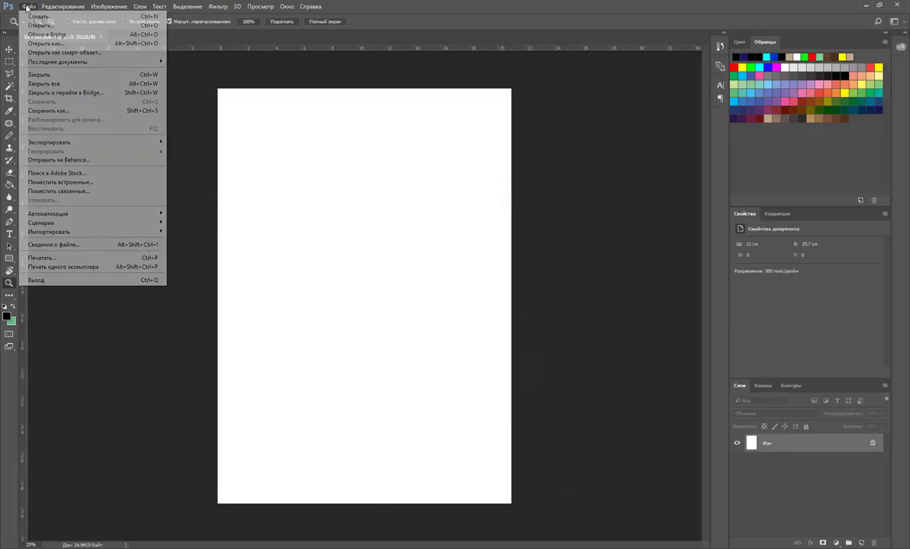
{"action": "left_click", "coordinate": [38, 25]}
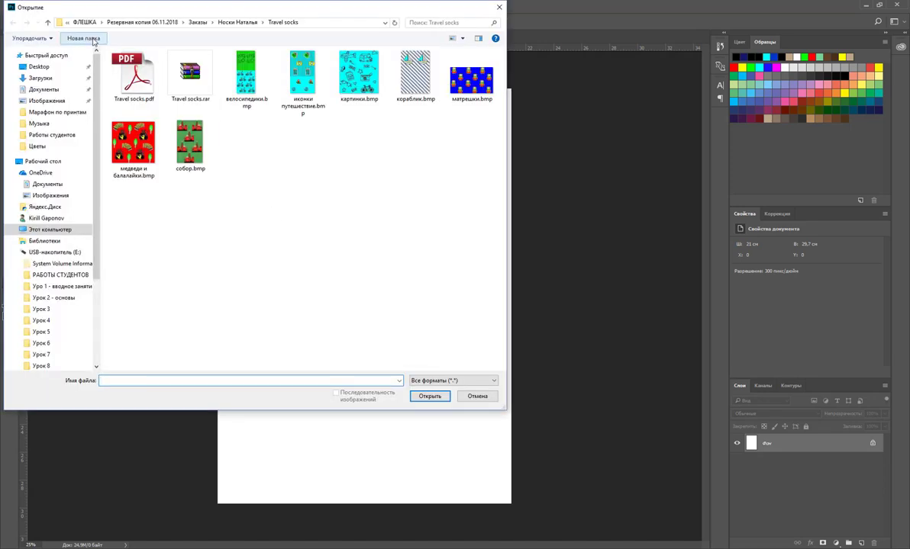
{"action": "left_click", "coordinate": [54, 162]}
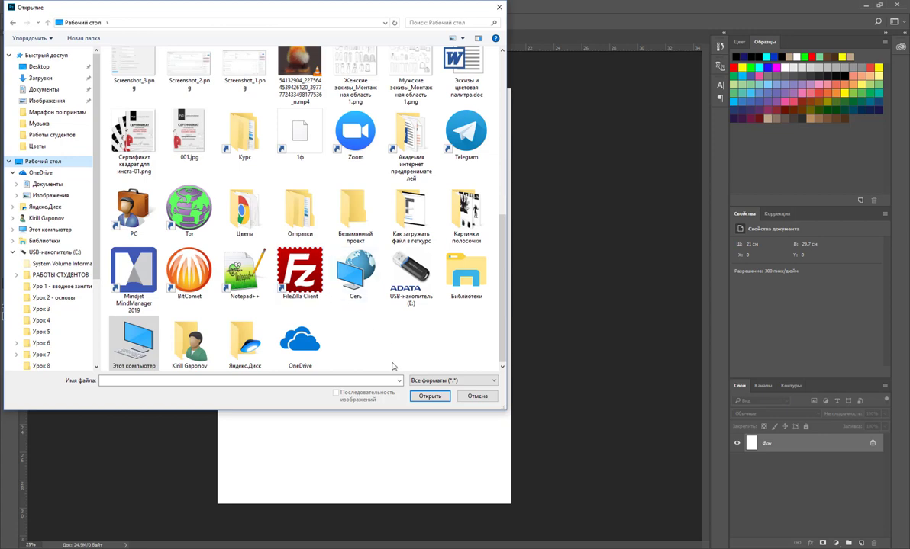
{"action": "scroll", "coordinate": [393, 363], "scroll_direction": "up", "scroll_amount": 10}
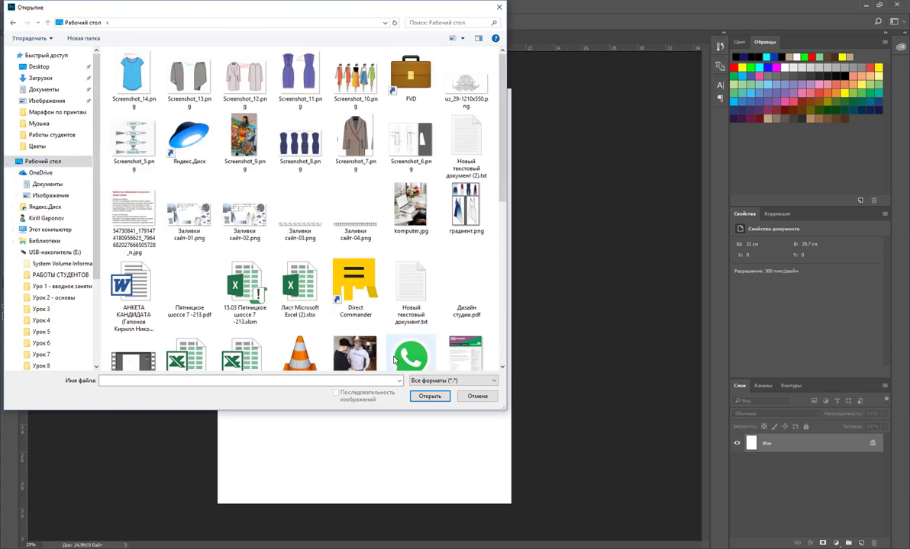
{"action": "scroll", "coordinate": [395, 351], "scroll_direction": "down", "scroll_amount": 5}
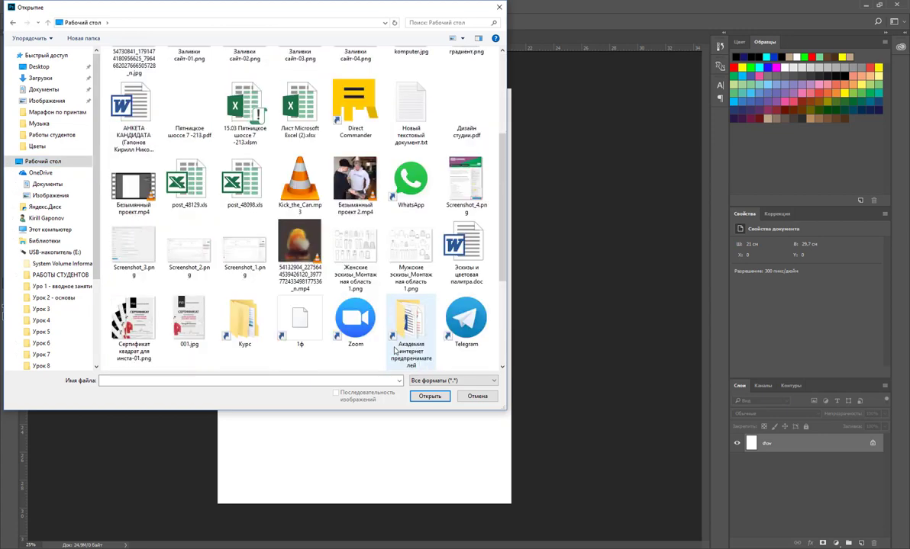
{"action": "scroll", "coordinate": [394, 350], "scroll_direction": "down", "scroll_amount": 5}
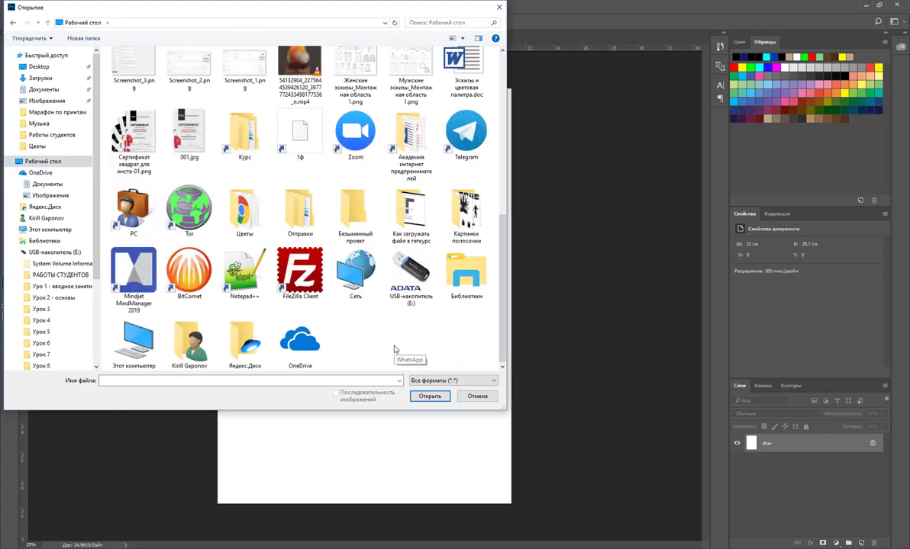
{"action": "double_click", "coordinate": [232, 195]}
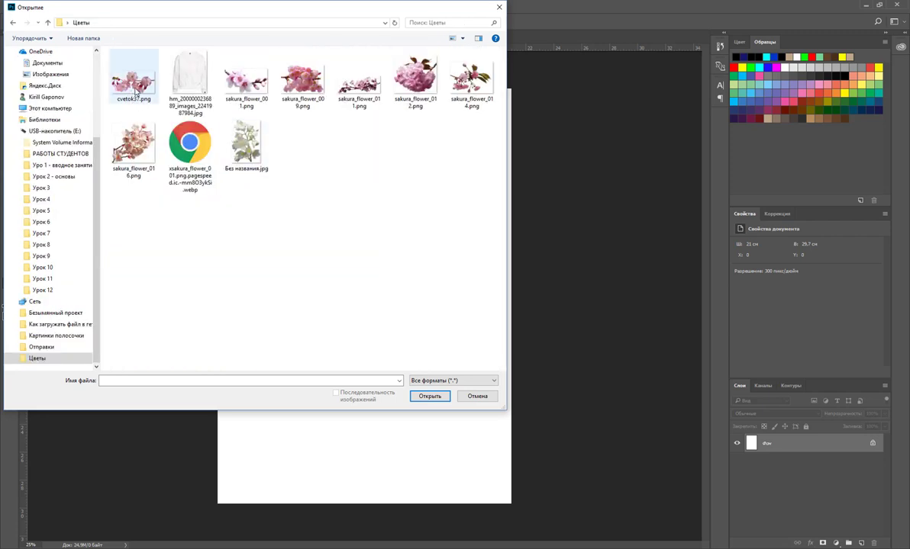
Open cvetok37.png, the sweatshirt photo, the six sakura_flower PNGs and Без названия.jpg together
{"action": "left_click", "coordinate": [134, 86]}
{"action": "left_click", "coordinate": [190, 82], "text": "ctrl"}
{"action": "left_click", "coordinate": [246, 82], "text": "ctrl"}
{"action": "left_click", "coordinate": [305, 88], "text": "ctrl"}
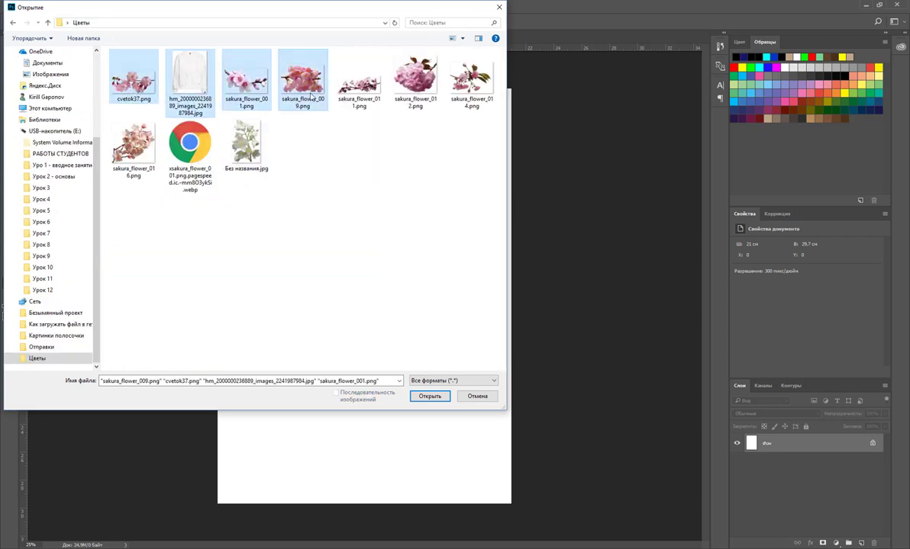
{"action": "left_click", "coordinate": [359, 80], "text": "ctrl"}
{"action": "left_click", "coordinate": [415, 80], "text": "ctrl"}
{"action": "left_click", "coordinate": [471, 80], "text": "ctrl"}
{"action": "left_click", "coordinate": [133, 145], "text": "ctrl"}
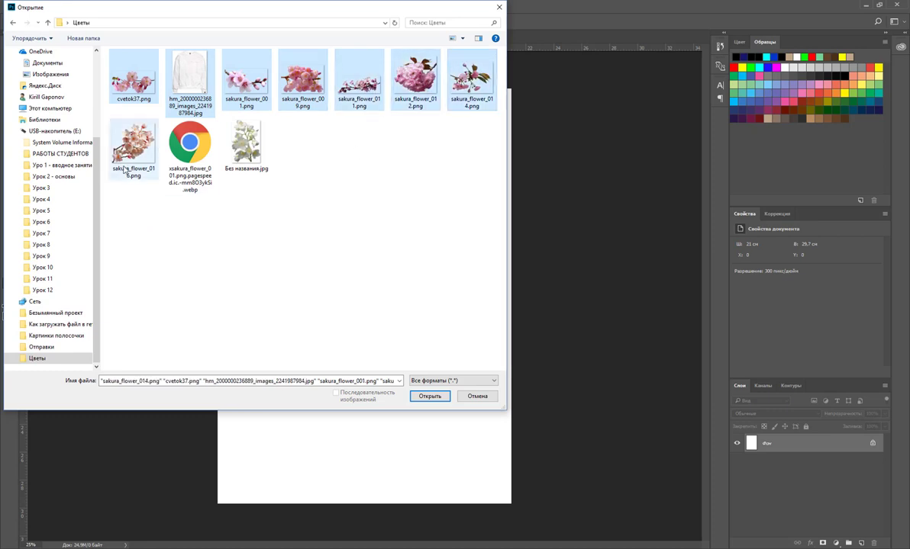
{"action": "left_click", "coordinate": [243, 161], "text": "ctrl"}
{"action": "left_click", "coordinate": [435, 397]}
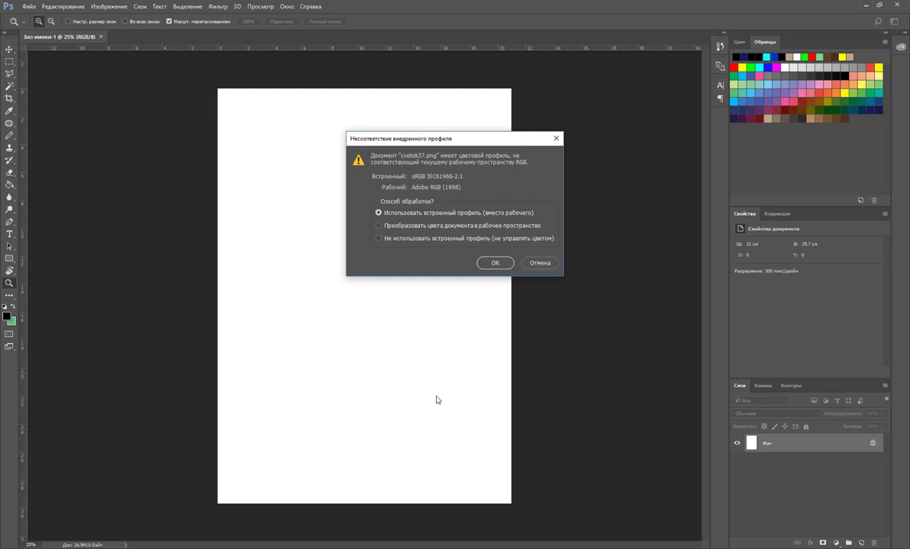
Accept each embedded-profile prompt so cvetok37, the sweatshirt photo and the sakura PNGs open
{"action": "key", "text": "Return"}
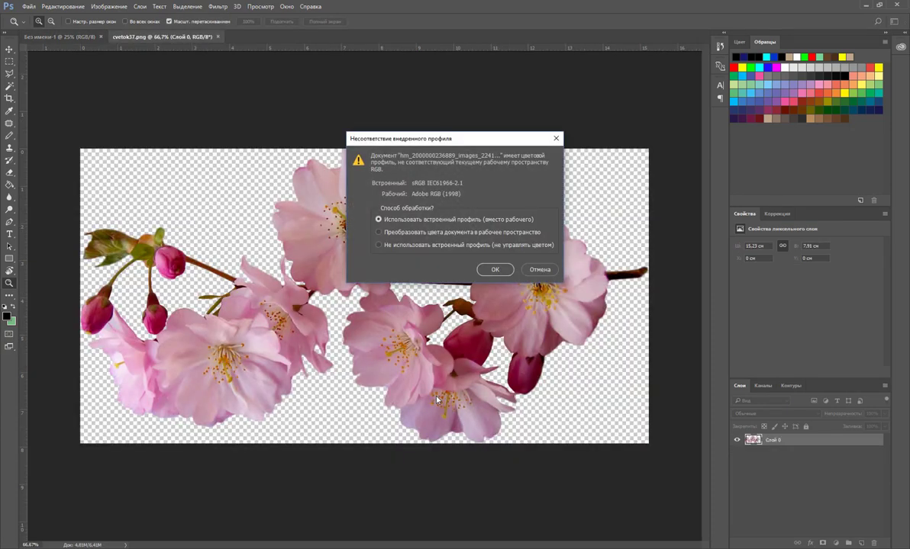
{"action": "key", "text": "Return"}
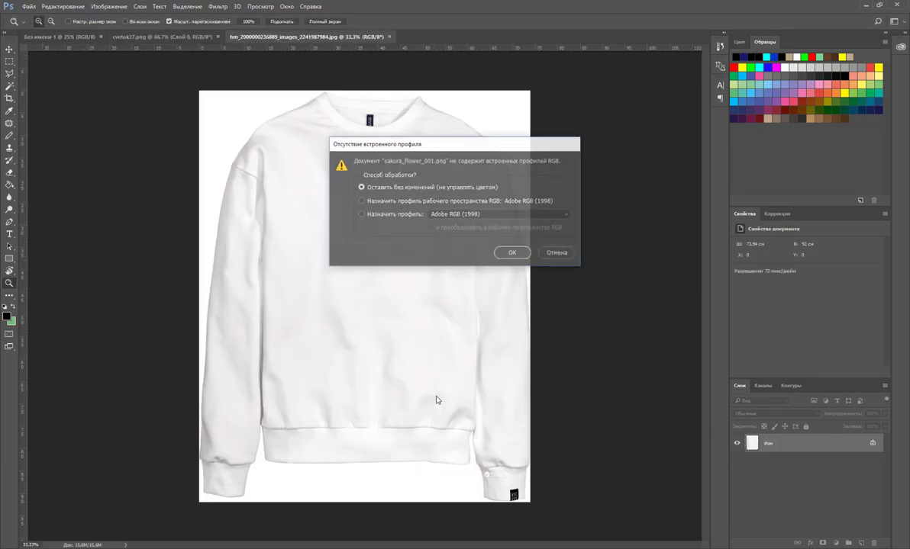
{"action": "key", "text": "Return"}
{"action": "key", "text": "Return"}
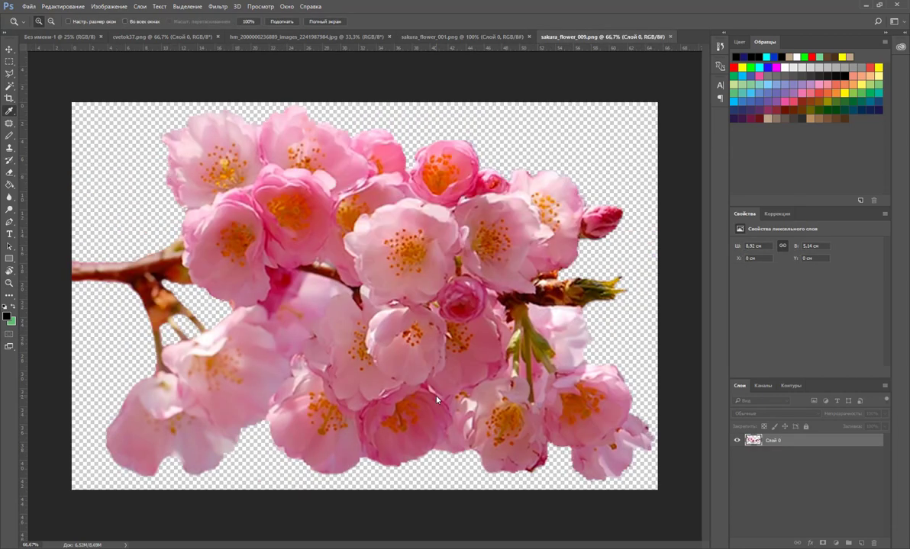
{"action": "key", "text": "Return"}
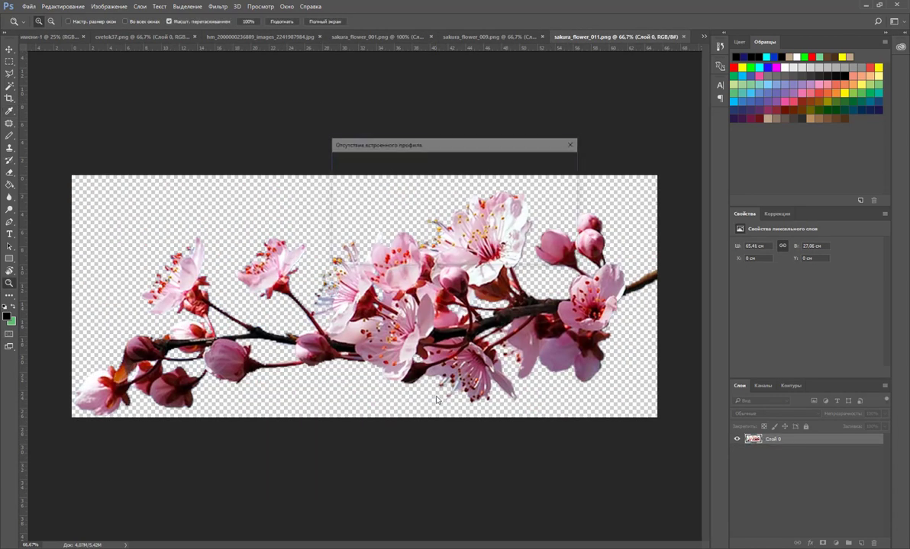
{"action": "key", "text": "Return"}
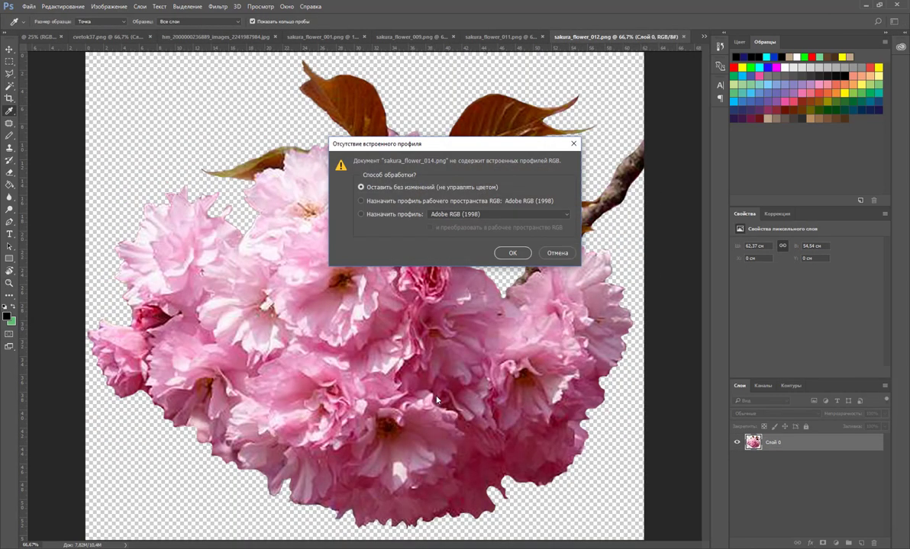
{"action": "key", "text": "Return"}
{"action": "key", "text": "Return"}
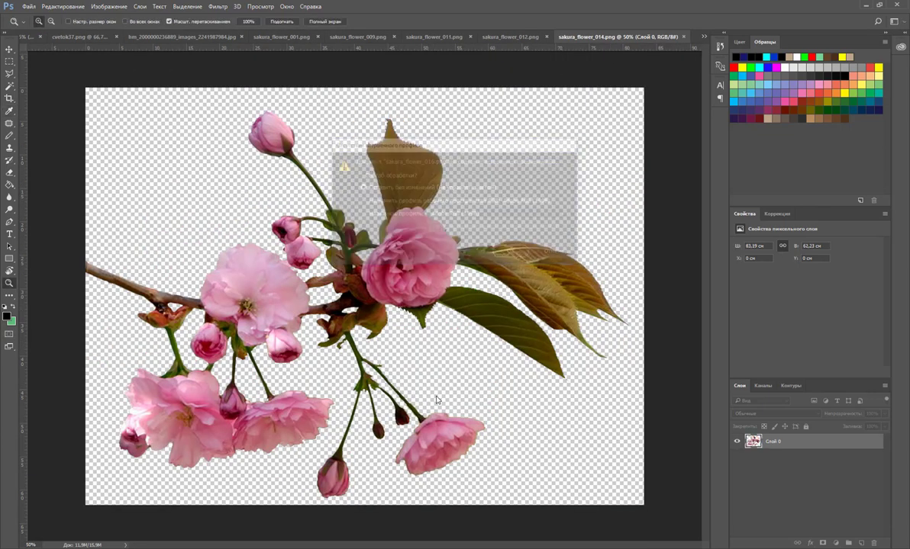
{"action": "key", "text": "Return"}
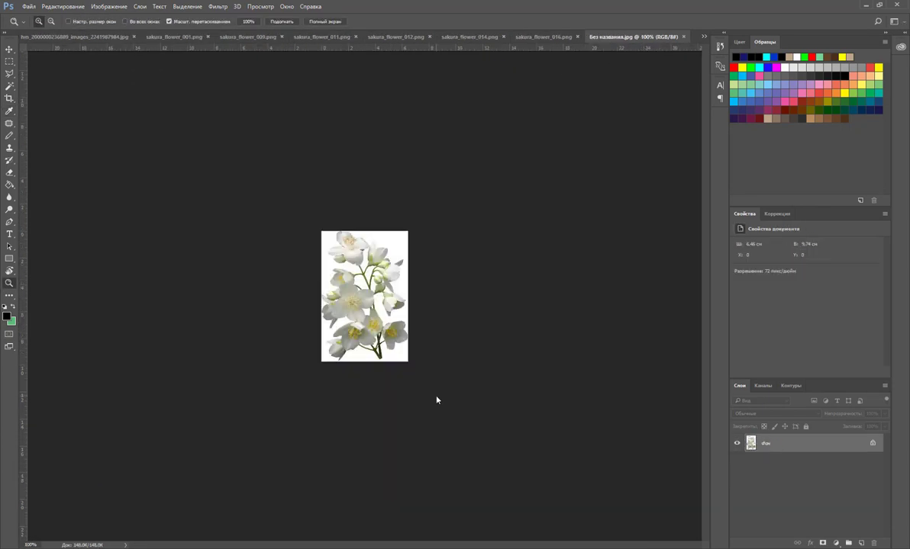
Bring the blank A4 document Без имени-1 back to the front from the open-documents list
{"action": "left_click", "coordinate": [78, 37]}
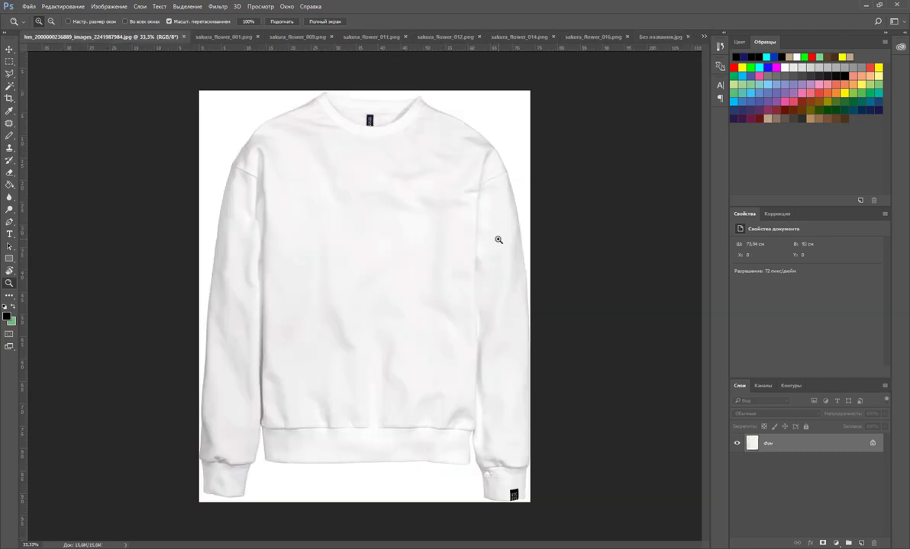
{"action": "left_click", "coordinate": [705, 40]}
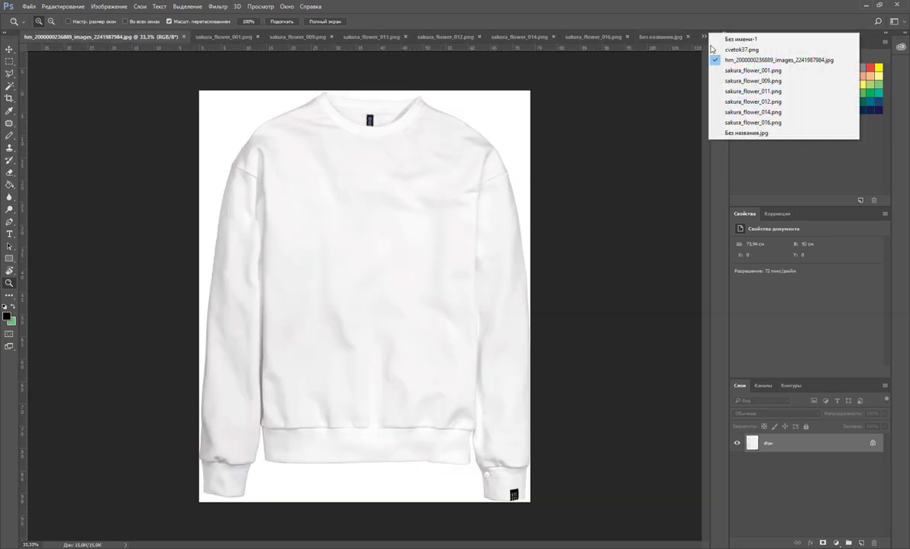
{"action": "left_click", "coordinate": [736, 36]}
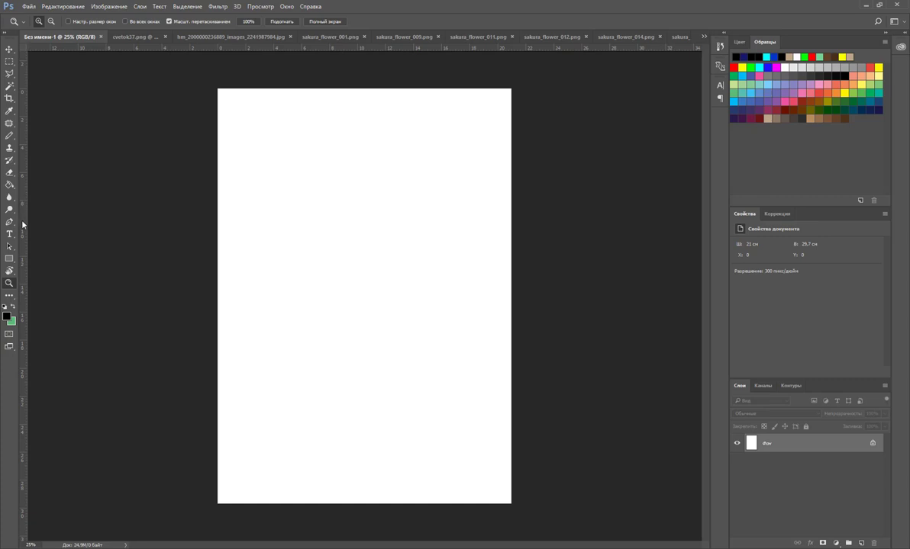
Start a text layer on the page and set its font to Weather Sunday
{"action": "left_click", "coordinate": [9, 233]}
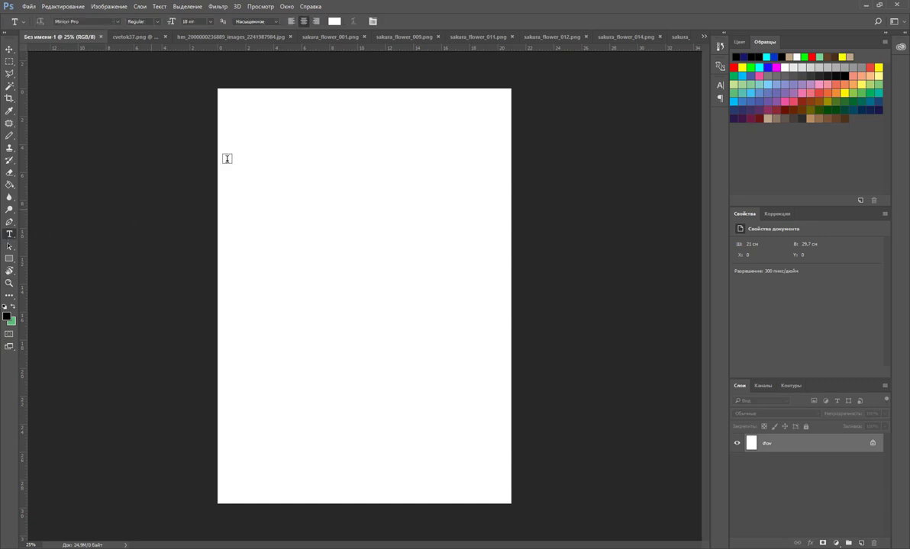
{"action": "left_click", "coordinate": [295, 178]}
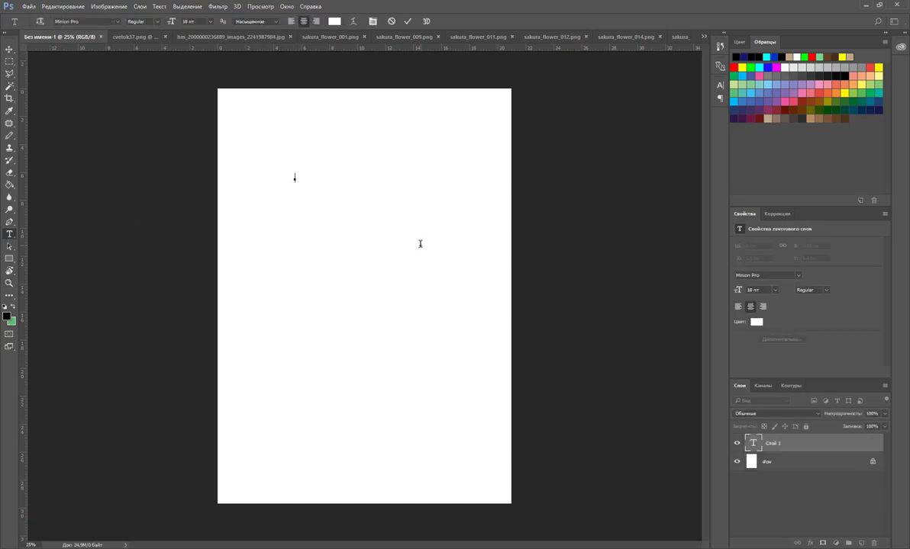
{"action": "left_click", "coordinate": [119, 22]}
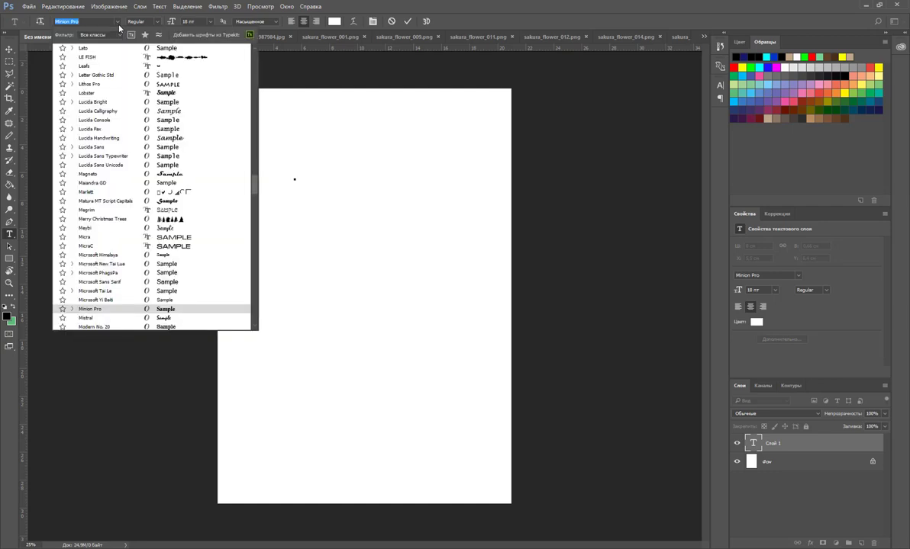
{"action": "scroll", "coordinate": [122, 203], "scroll_direction": "down", "scroll_amount": 3}
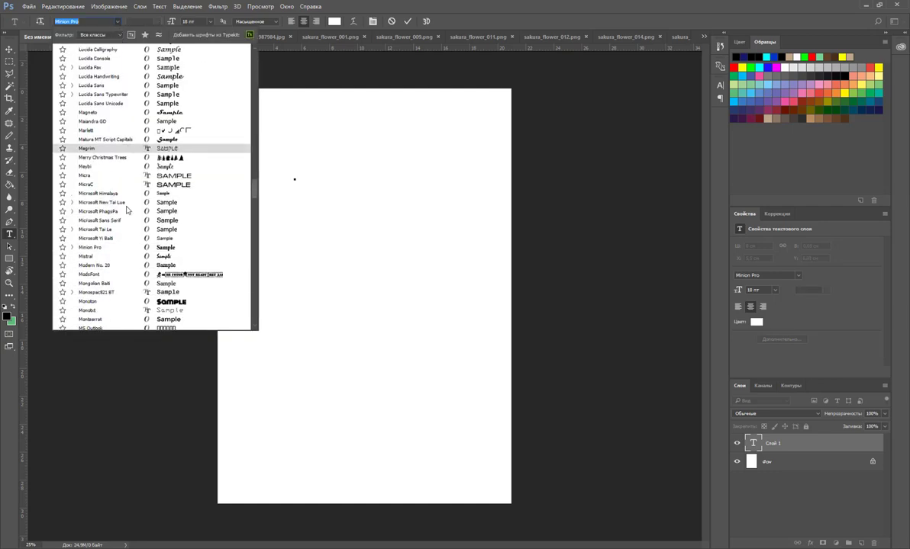
{"action": "scroll", "coordinate": [126, 208], "scroll_direction": "down", "scroll_amount": 4}
{"action": "scroll", "coordinate": [127, 210], "scroll_direction": "down", "scroll_amount": 5}
{"action": "scroll", "coordinate": [126, 209], "scroll_direction": "down", "scroll_amount": 5}
{"action": "scroll", "coordinate": [126, 209], "scroll_direction": "down", "scroll_amount": 5}
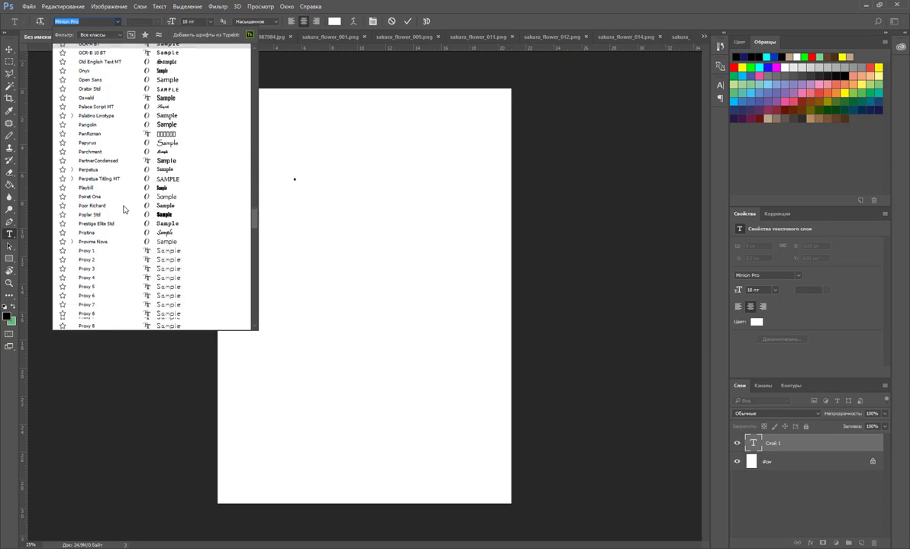
{"action": "scroll", "coordinate": [124, 209], "scroll_direction": "down", "scroll_amount": 5}
{"action": "scroll", "coordinate": [125, 210], "scroll_direction": "down", "scroll_amount": 6}
{"action": "scroll", "coordinate": [125, 209], "scroll_direction": "down", "scroll_amount": 6}
{"action": "scroll", "coordinate": [124, 209], "scroll_direction": "down", "scroll_amount": 6}
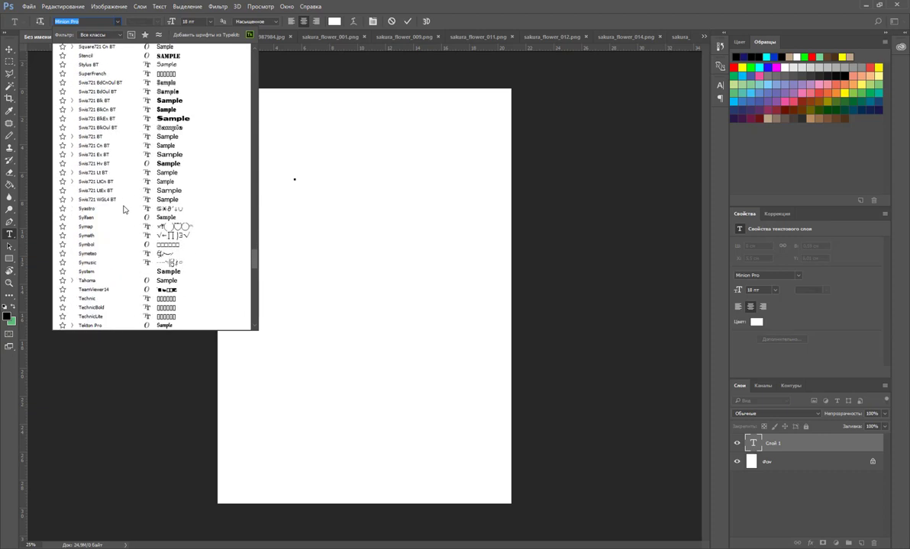
{"action": "scroll", "coordinate": [125, 210], "scroll_direction": "down", "scroll_amount": 6}
{"action": "scroll", "coordinate": [124, 209], "scroll_direction": "down", "scroll_amount": 5}
{"action": "scroll", "coordinate": [125, 209], "scroll_direction": "down", "scroll_amount": 2}
{"action": "scroll", "coordinate": [125, 209], "scroll_direction": "down", "scroll_amount": 1}
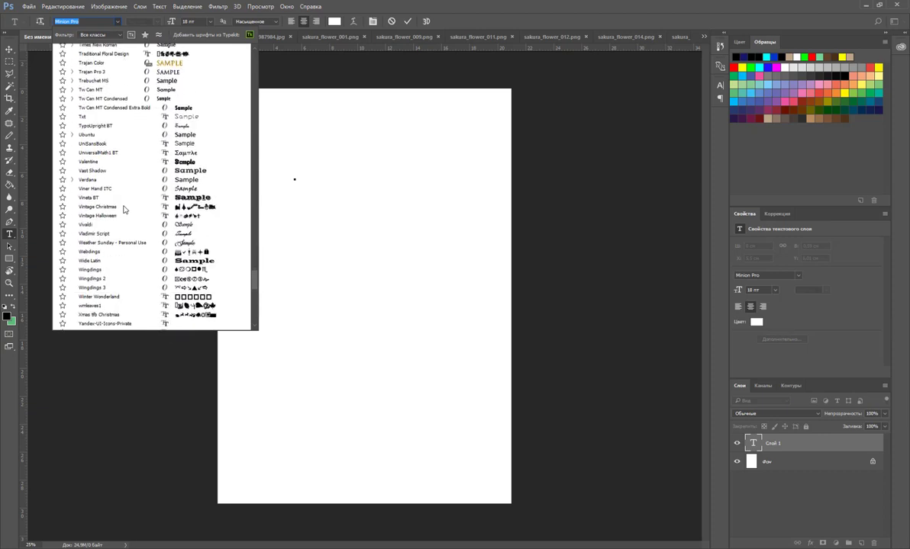
{"action": "scroll", "coordinate": [124, 208], "scroll_direction": "down", "scroll_amount": 1}
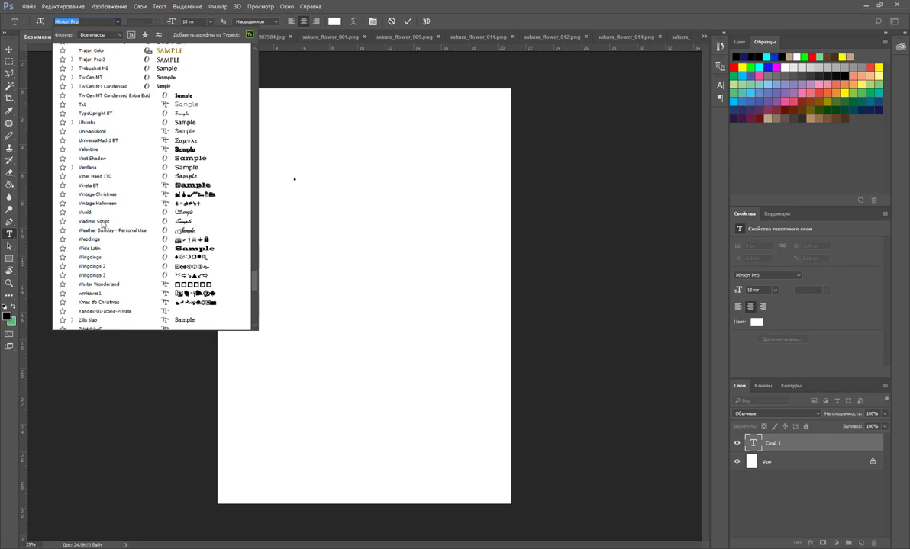
{"action": "left_click", "coordinate": [103, 230]}
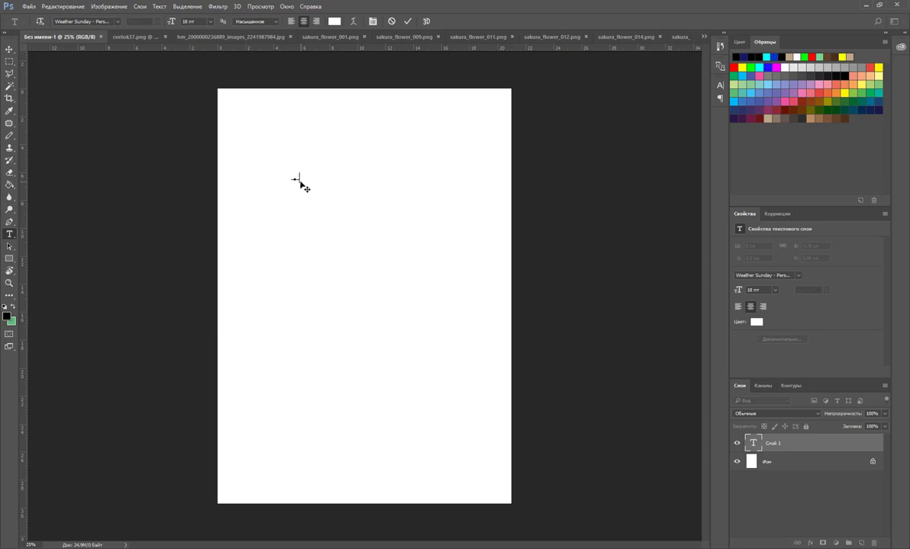
Type a character, then scroll the font family list again until the font error appears
{"action": "type", "text": "а"}
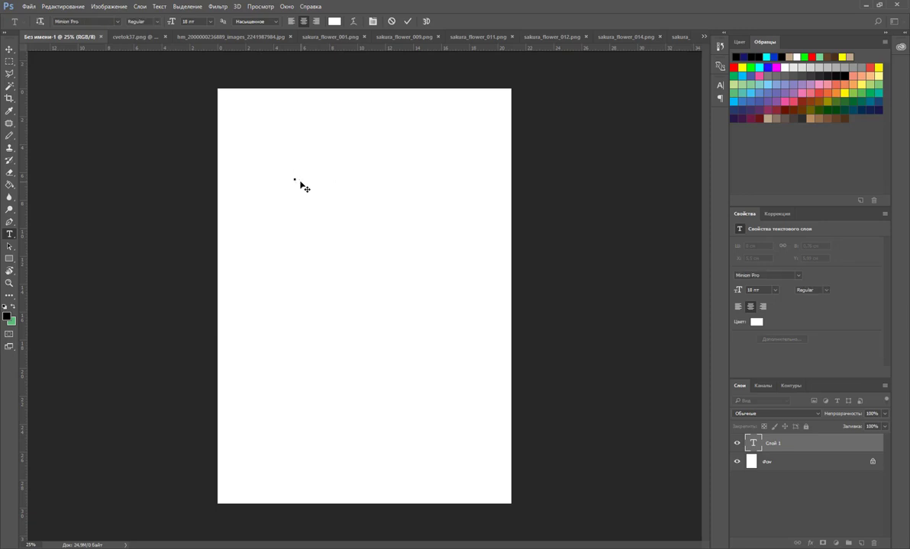
{"action": "left_click", "coordinate": [116, 23]}
{"action": "scroll", "coordinate": [134, 148], "scroll_direction": "down", "scroll_amount": 5}
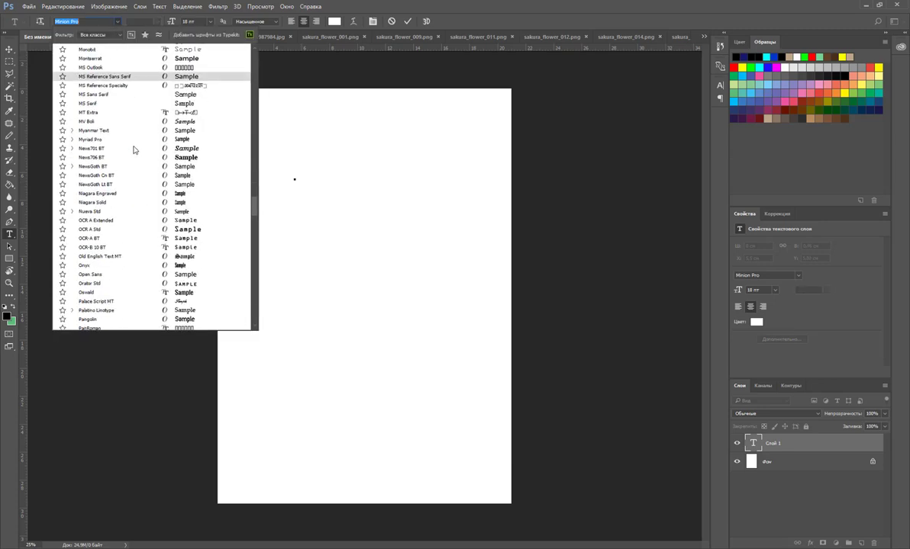
{"action": "scroll", "coordinate": [136, 168], "scroll_direction": "down", "scroll_amount": 5}
{"action": "scroll", "coordinate": [138, 199], "scroll_direction": "down", "scroll_amount": 5}
{"action": "scroll", "coordinate": [138, 199], "scroll_direction": "down", "scroll_amount": 5}
{"action": "scroll", "coordinate": [137, 199], "scroll_direction": "down", "scroll_amount": 5}
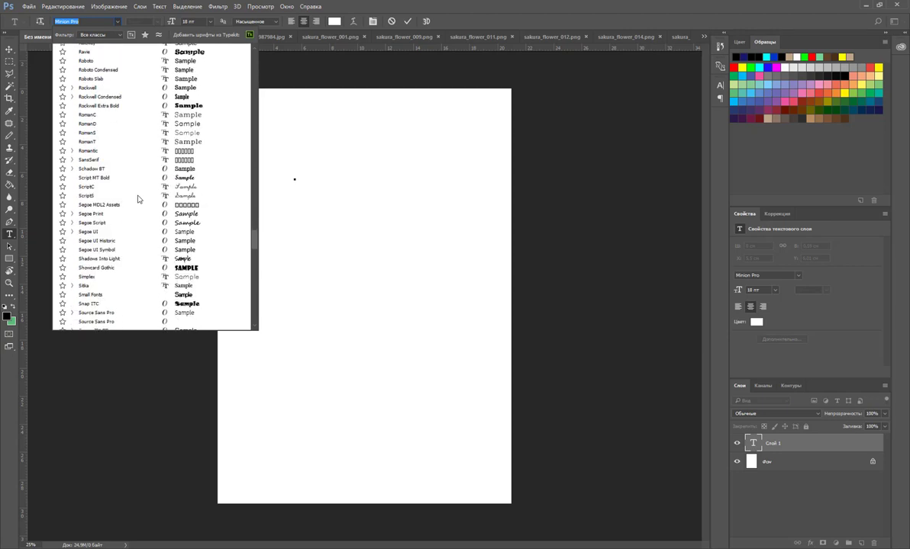
{"action": "scroll", "coordinate": [136, 198], "scroll_direction": "down", "scroll_amount": 5}
{"action": "scroll", "coordinate": [136, 198], "scroll_direction": "down", "scroll_amount": 2}
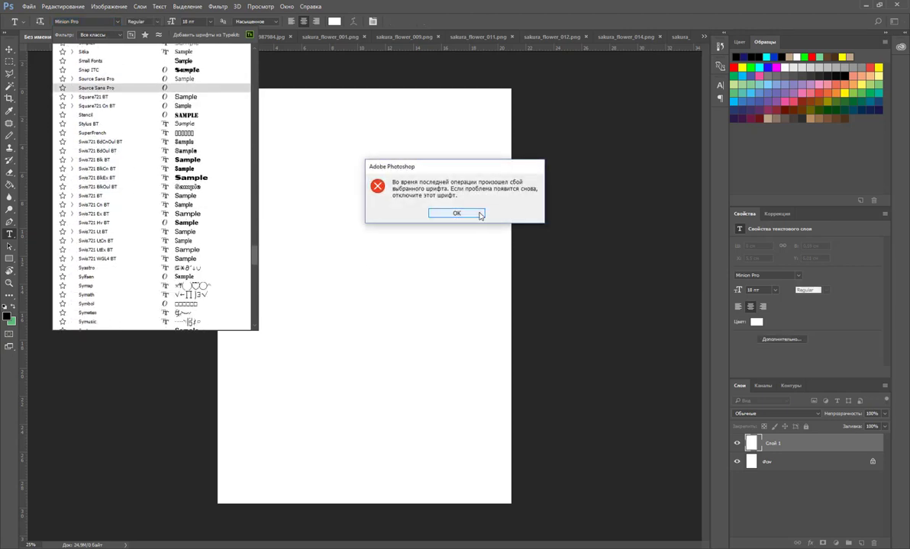
Dismiss the font error, reselect Weather Sunday and start a new text point
{"action": "left_click", "coordinate": [456, 214]}
{"action": "scroll", "coordinate": [126, 209], "scroll_direction": "down", "scroll_amount": 5}
{"action": "scroll", "coordinate": [132, 209], "scroll_direction": "down", "scroll_amount": 5}
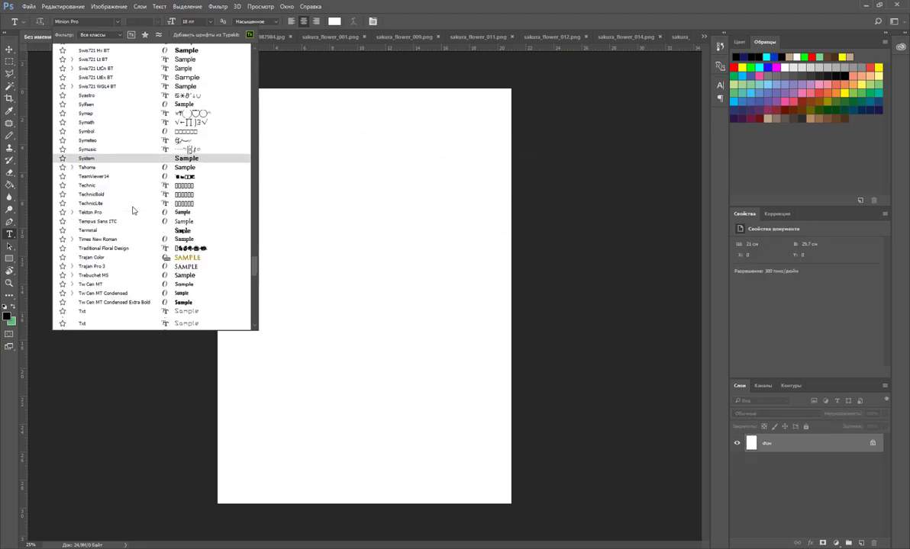
{"action": "scroll", "coordinate": [134, 209], "scroll_direction": "down", "scroll_amount": 5}
{"action": "scroll", "coordinate": [135, 209], "scroll_direction": "down", "scroll_amount": 5}
{"action": "scroll", "coordinate": [137, 210], "scroll_direction": "down", "scroll_amount": 3}
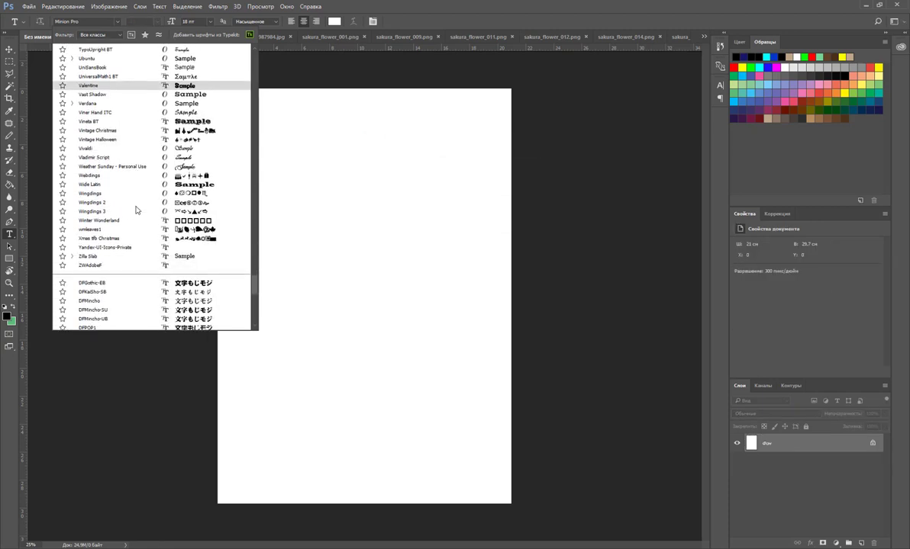
{"action": "scroll", "coordinate": [135, 211], "scroll_direction": "up", "scroll_amount": 1}
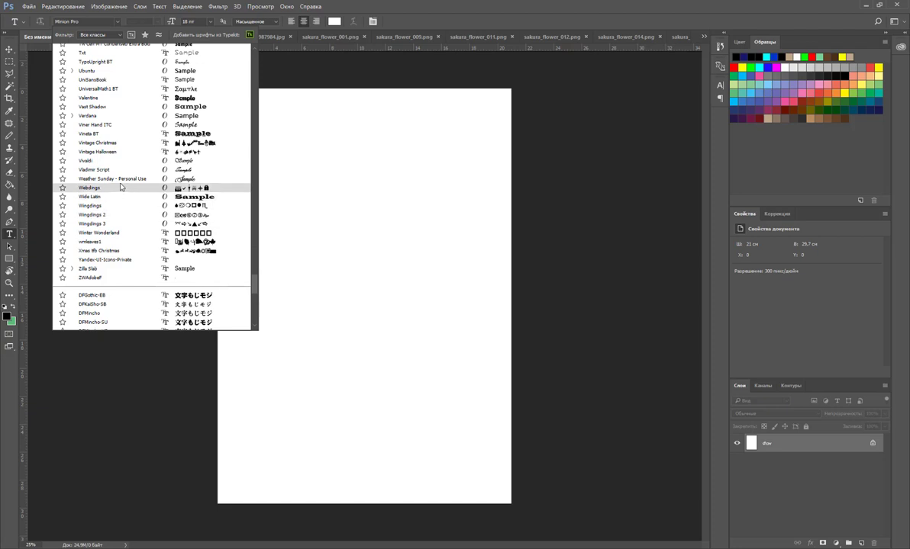
{"action": "left_click", "coordinate": [119, 178]}
{"action": "left_click", "coordinate": [319, 185]}
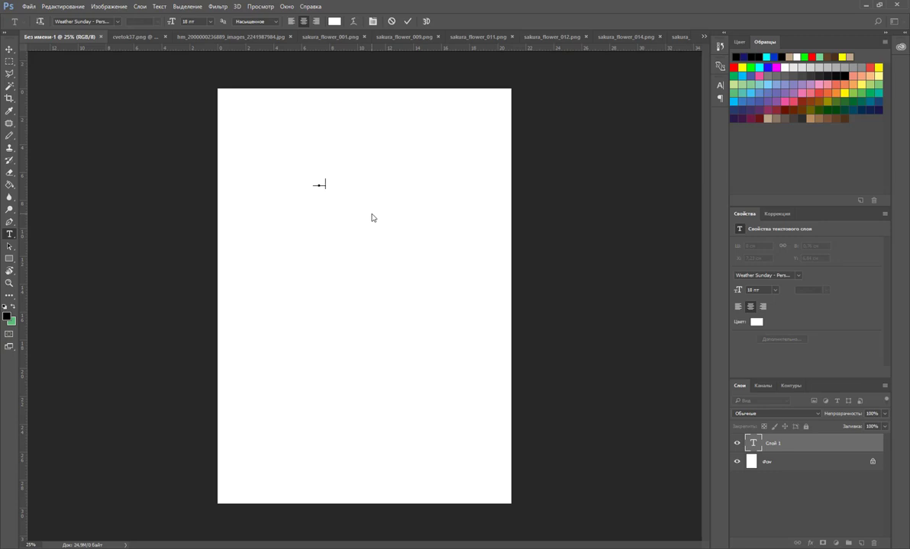
{"action": "key", "text": "BackSpace"}
{"action": "key", "text": "BackSpace"}
Try Agency FB and then Arial as the font, then delete the empty text layer
{"action": "left_click", "coordinate": [117, 22]}
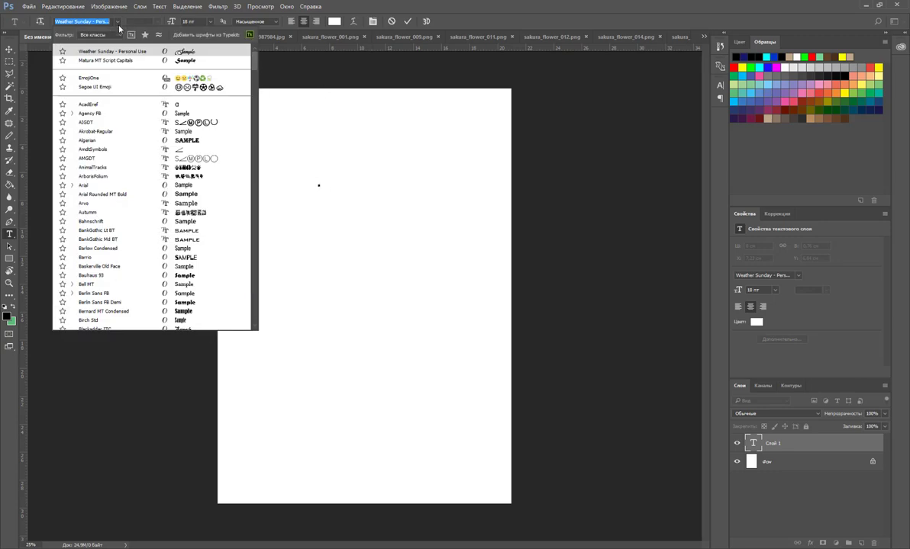
{"action": "left_click", "coordinate": [107, 113]}
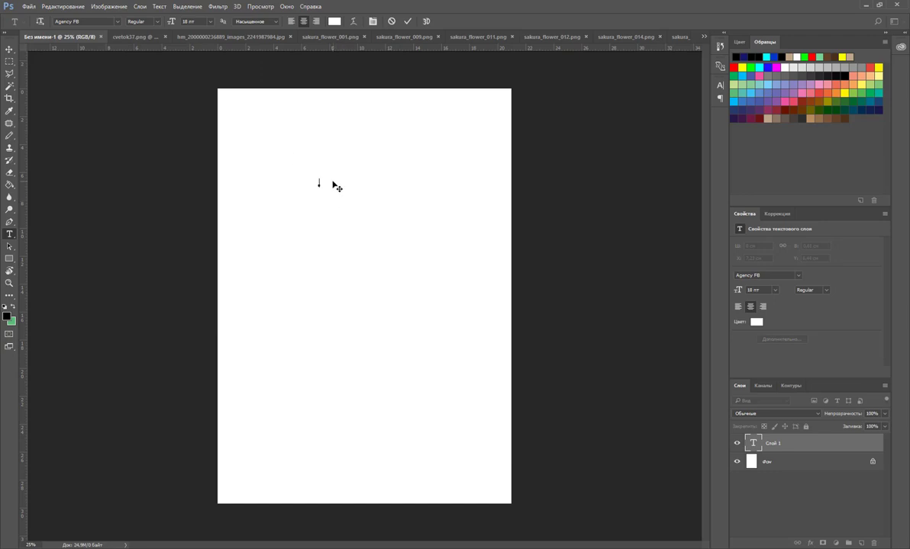
{"action": "left_click", "coordinate": [116, 22]}
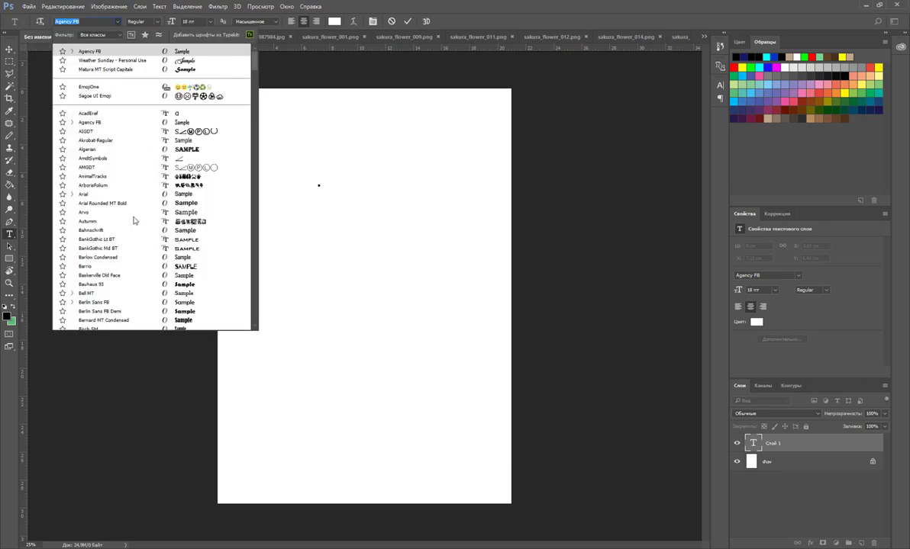
{"action": "left_click", "coordinate": [83, 193]}
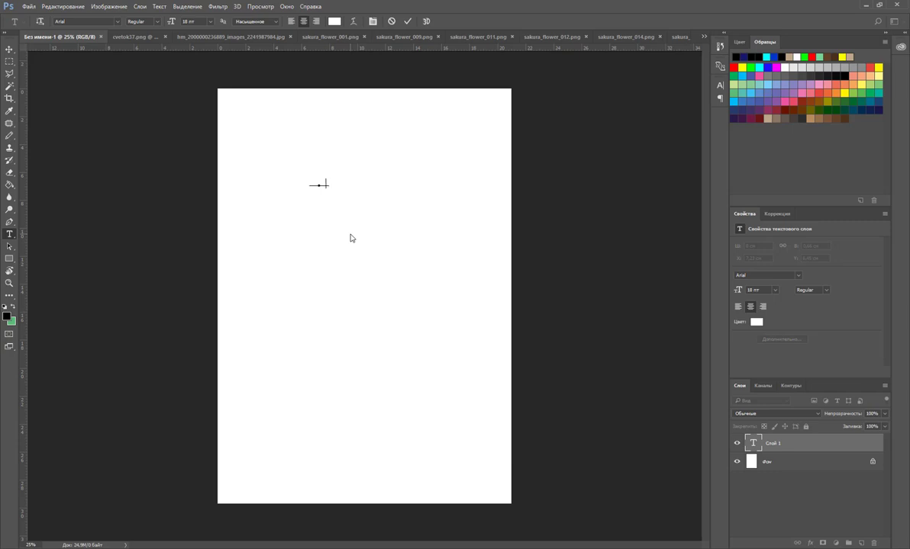
{"action": "left_click", "coordinate": [9, 49]}
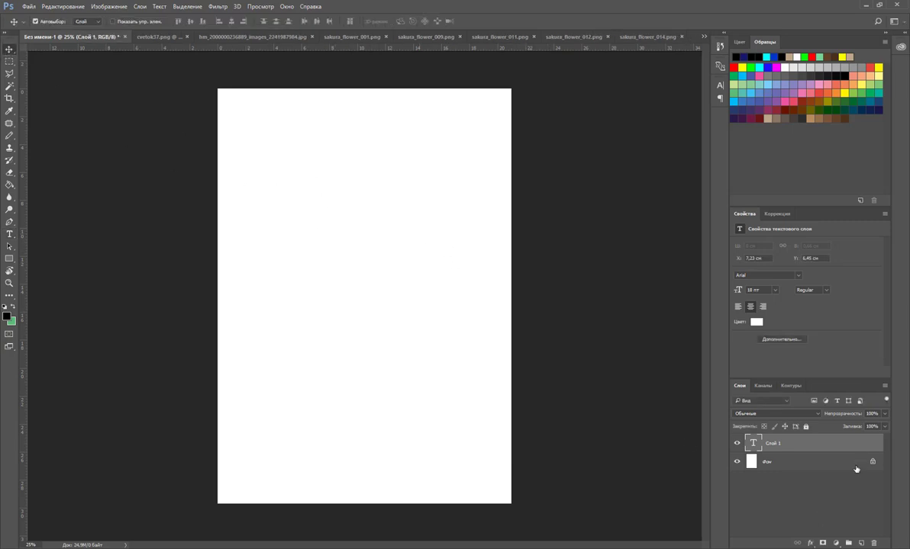
{"action": "left_click_drag", "start_coordinate": [802, 443], "coordinate": [874, 544]}
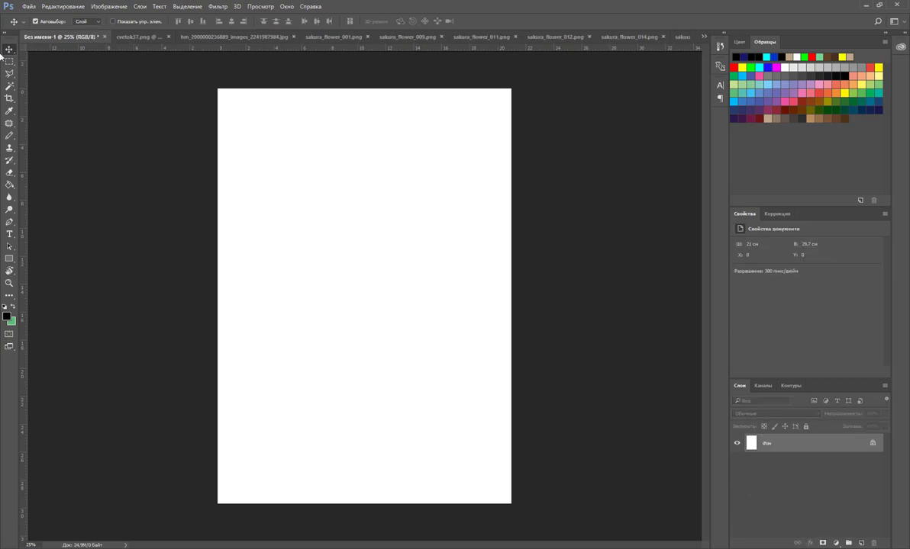
Type placeholder words 'текст текст', erase them, and delete that text layer
{"action": "left_click", "coordinate": [9, 234]}
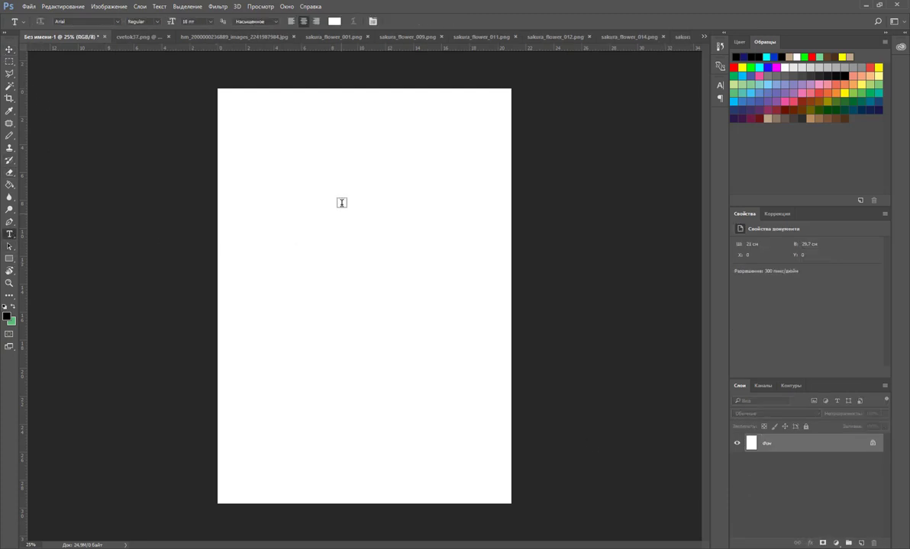
{"action": "left_click", "coordinate": [297, 207]}
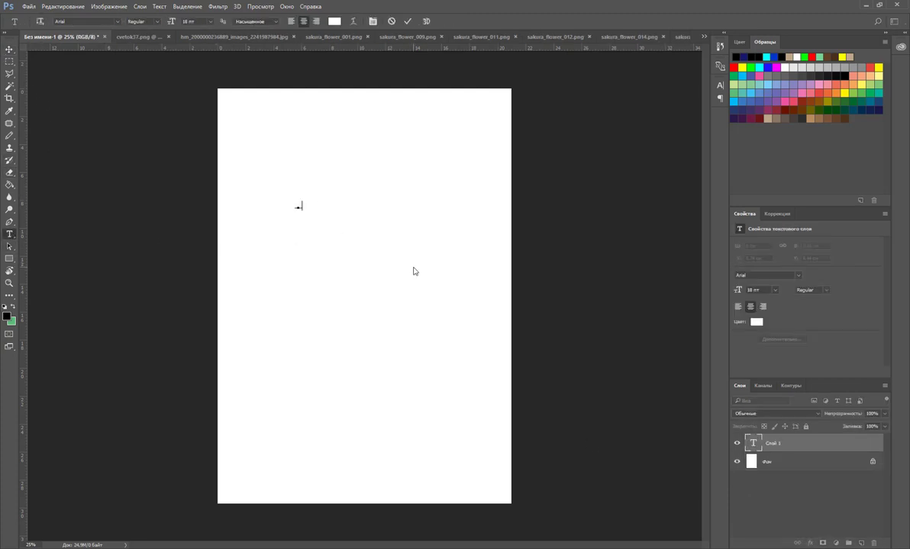
{"action": "type", "text": "текст текст"}
{"action": "key", "text": "ctrl+a"}
{"action": "key", "text": "BackSpace"}
{"action": "left_click", "coordinate": [9, 49]}
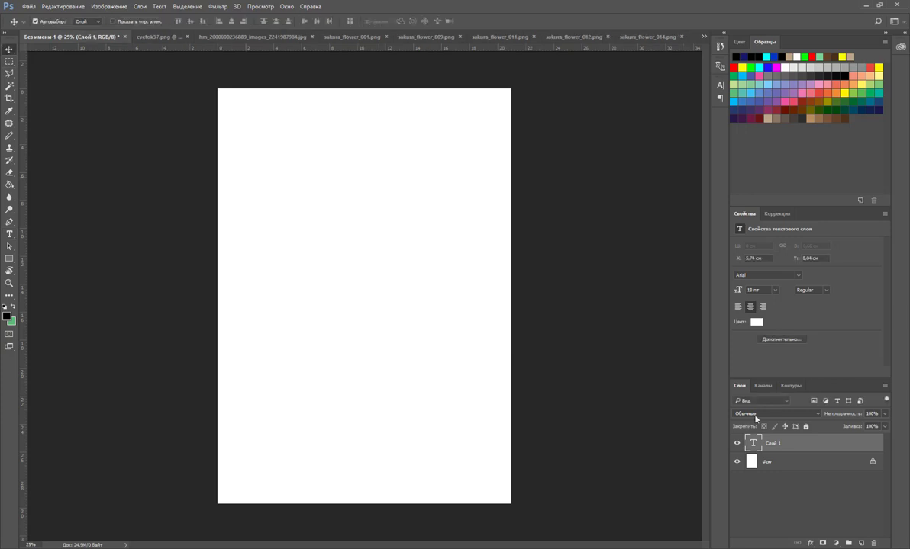
{"action": "key", "text": "Delete"}
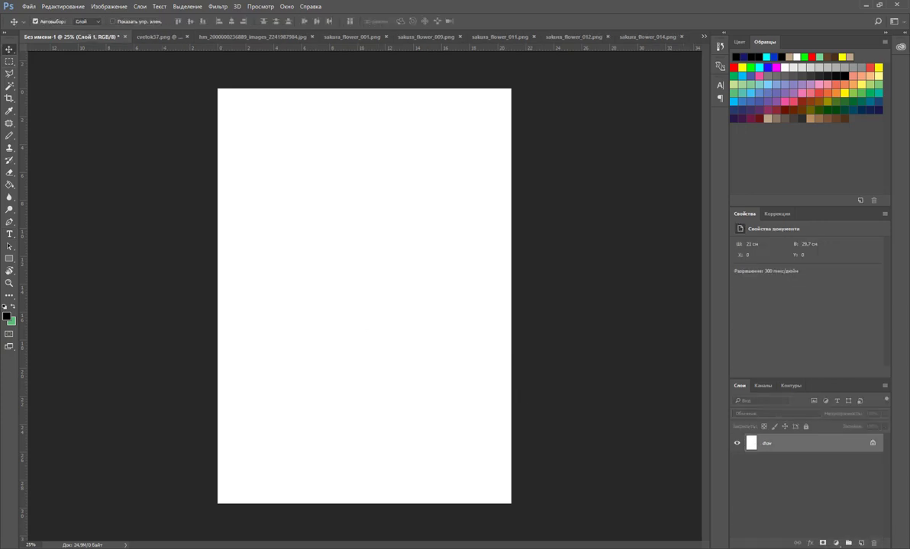
Create a new document from the Print A4 preset, 210 × 297 mm at 300 ppi
{"action": "left_click", "coordinate": [29, 6]}
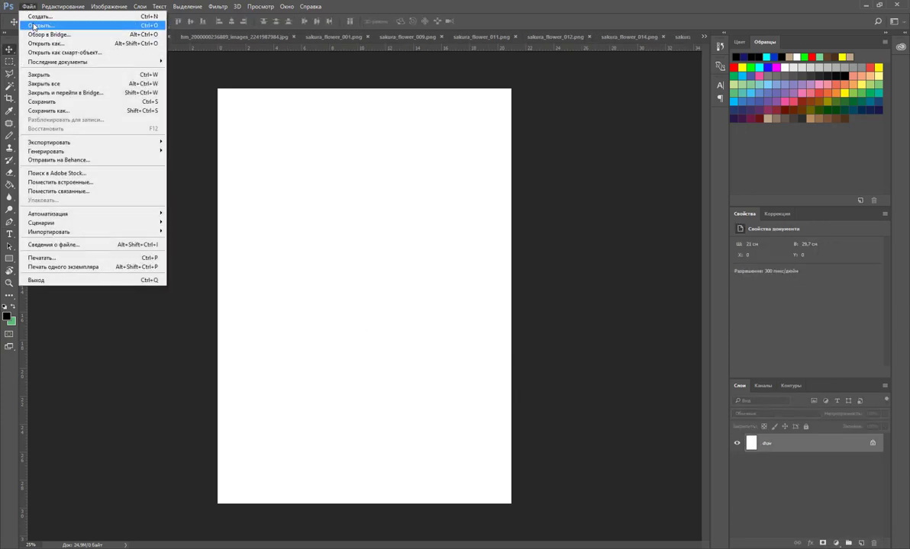
{"action": "left_click", "coordinate": [34, 19]}
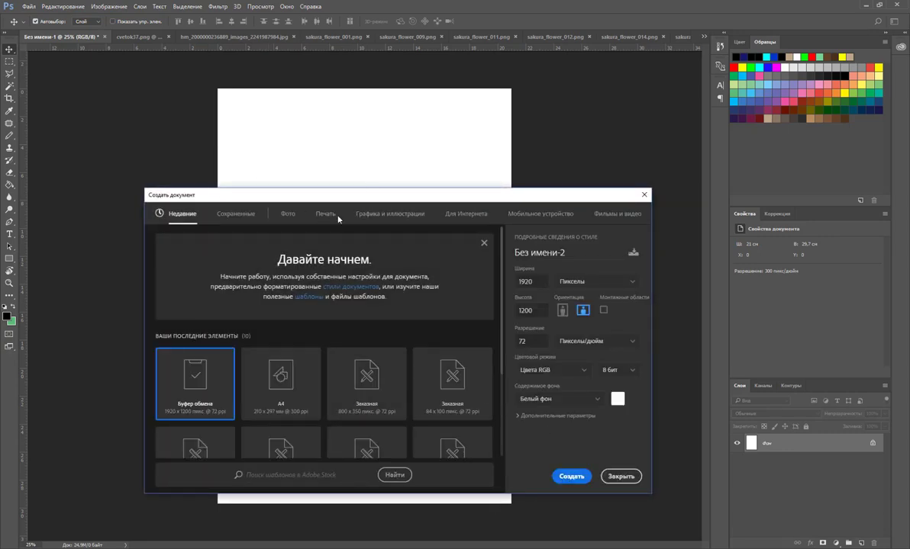
{"action": "left_click", "coordinate": [326, 216]}
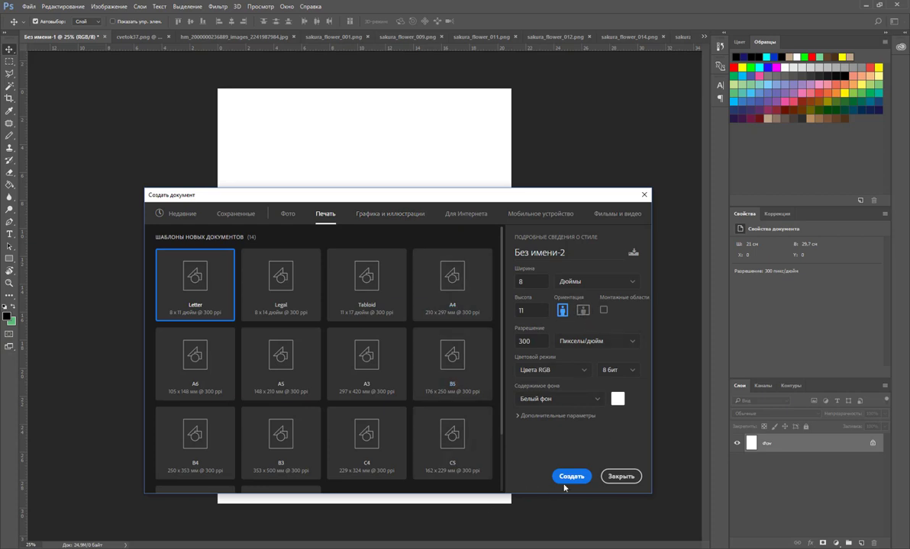
{"action": "left_click", "coordinate": [451, 285]}
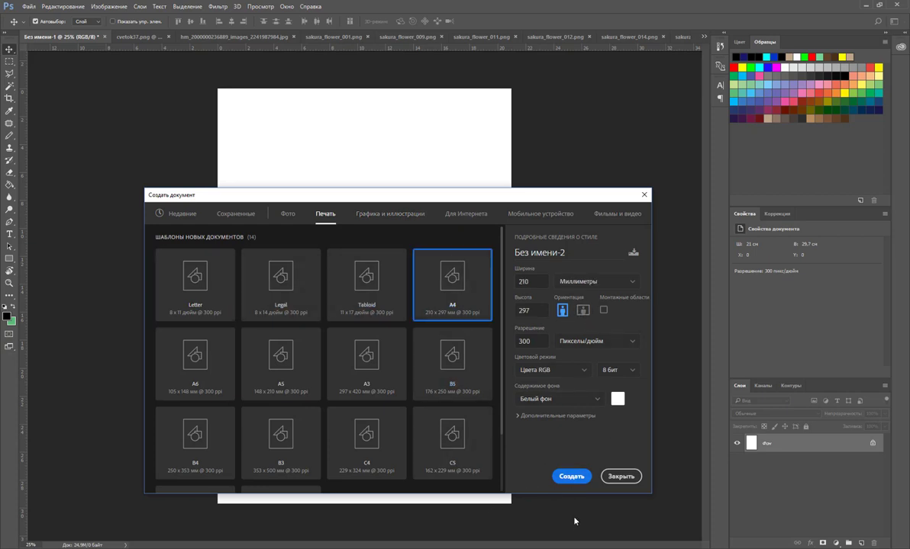
{"action": "left_click", "coordinate": [571, 476]}
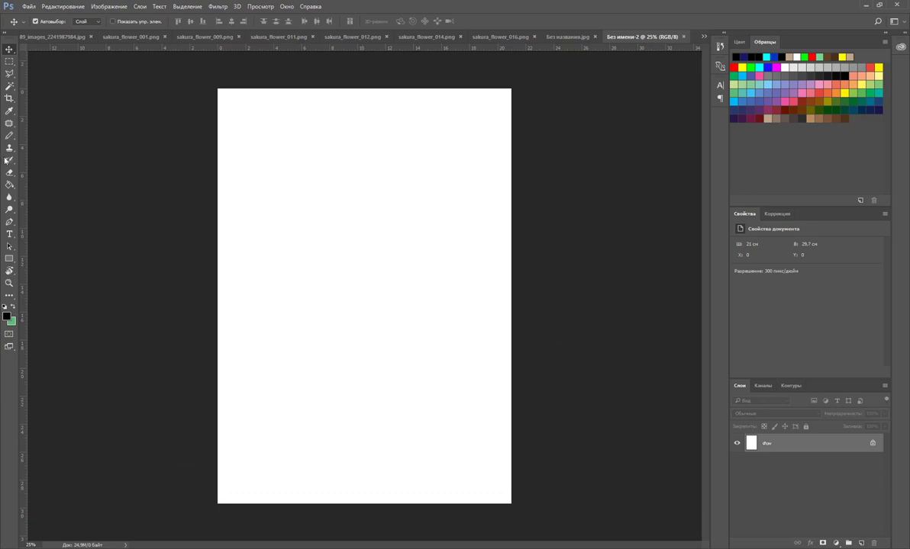
{"action": "left_click", "coordinate": [14, 234]}
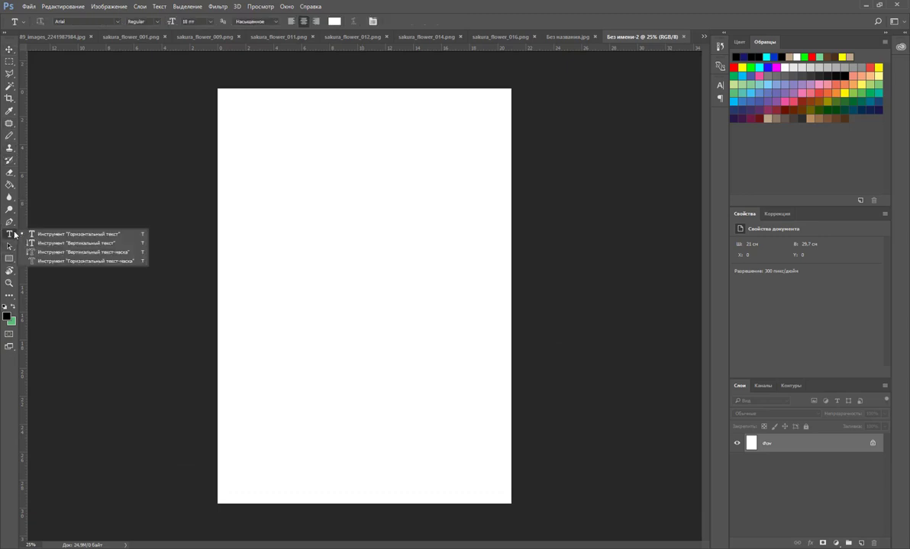
Type a line of horizontal text and set it to 60 pt Arial Narrow style
{"action": "left_click", "coordinate": [55, 236]}
{"action": "left_click", "coordinate": [312, 217]}
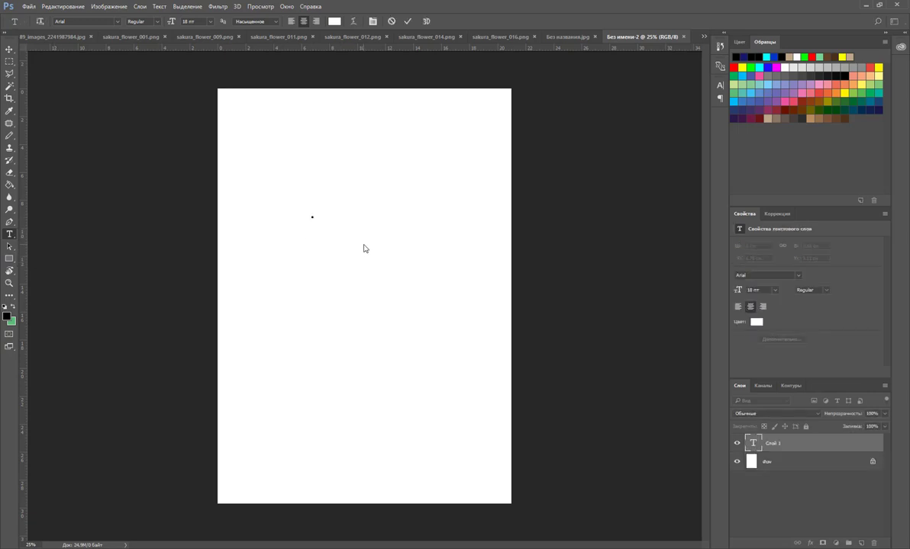
{"action": "type", "text": "ak"}
{"action": "key", "text": "BackSpace"}
{"action": "key", "text": "BackSpace"}
{"action": "type", "text": "a"}
{"action": "left_click_drag", "start_coordinate": [330, 215], "coordinate": [231, 227]}
{"action": "left_click", "coordinate": [207, 23]}
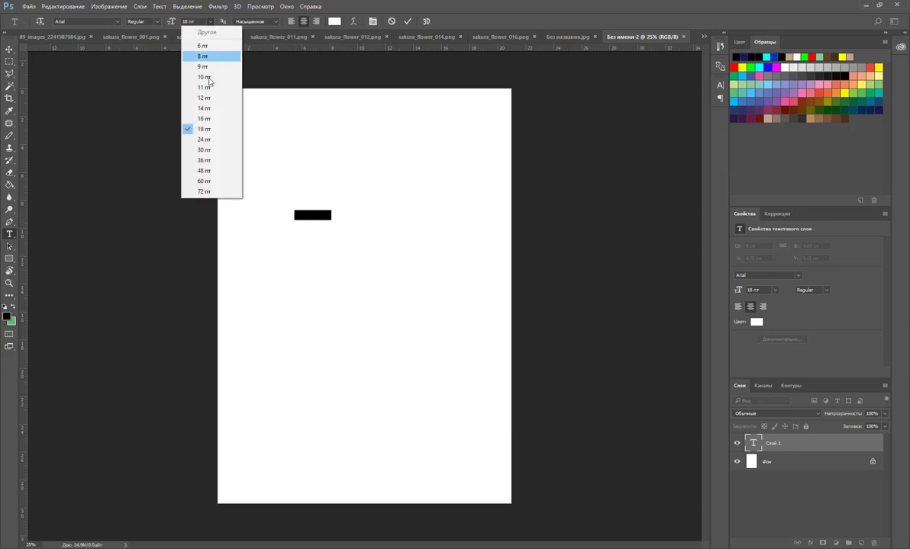
{"action": "left_click", "coordinate": [193, 184]}
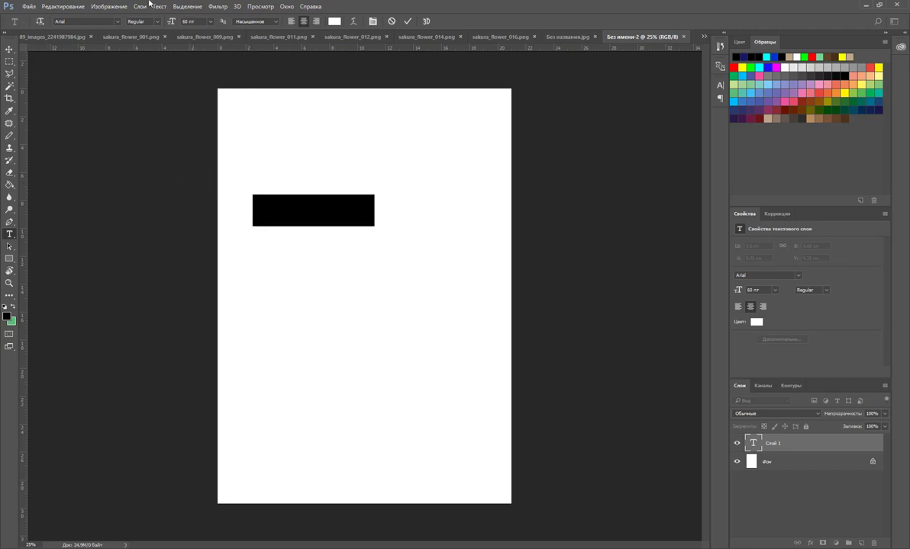
{"action": "left_click", "coordinate": [158, 21]}
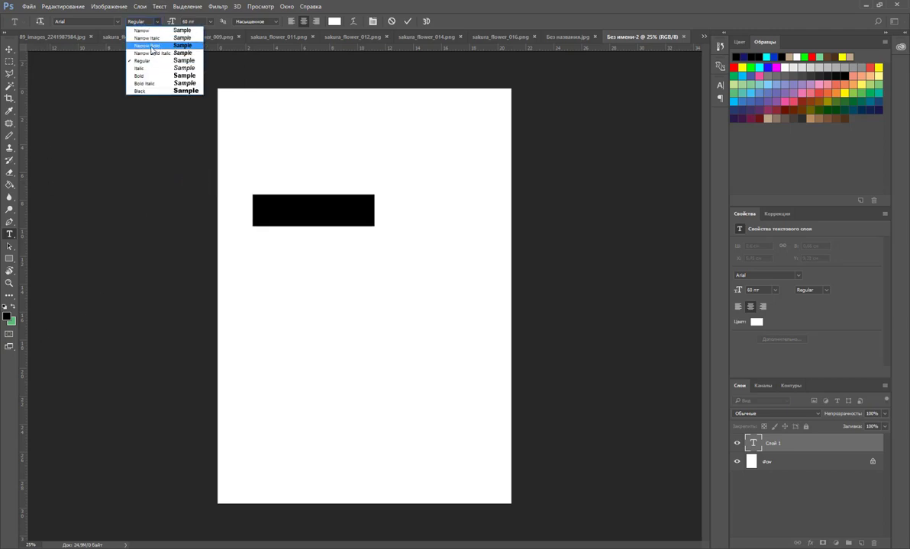
{"action": "left_click", "coordinate": [152, 46]}
{"action": "left_click", "coordinate": [356, 215]}
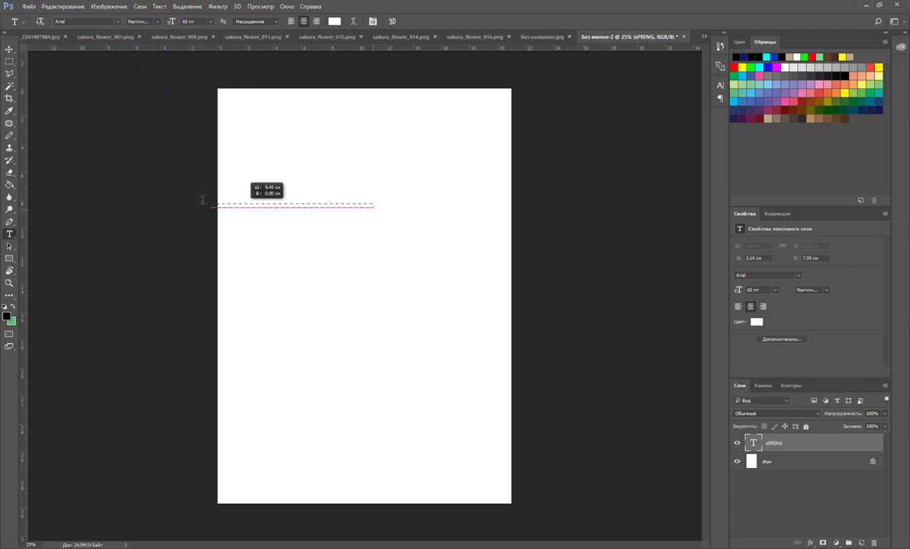
Drag out and resize a text box, then discard the empty text layer
{"action": "left_click_drag", "start_coordinate": [373, 207], "coordinate": [202, 198]}
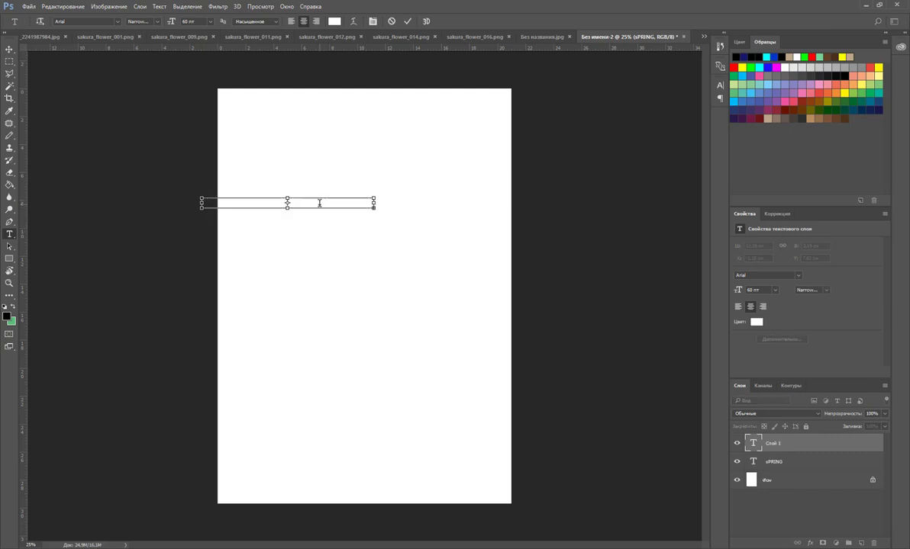
{"action": "left_click_drag", "start_coordinate": [288, 209], "coordinate": [288, 276]}
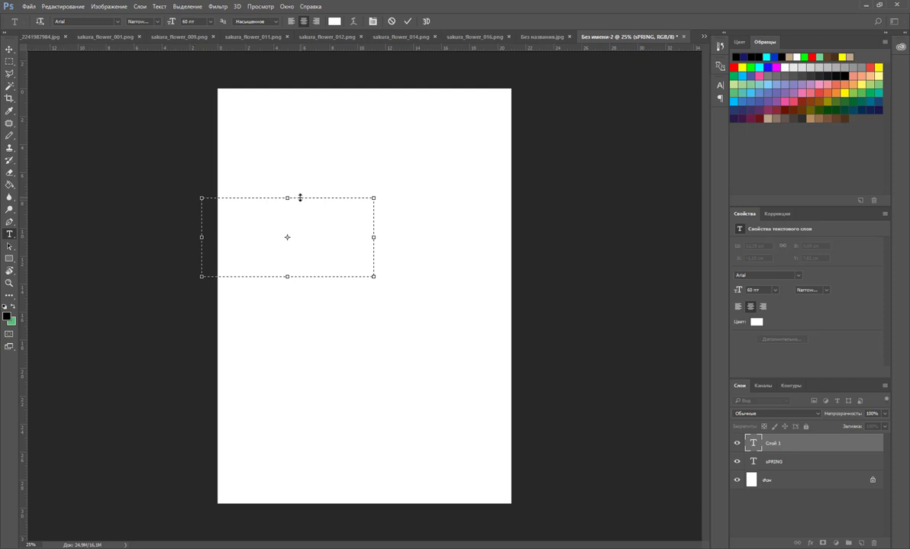
{"action": "left_click_drag", "start_coordinate": [300, 198], "coordinate": [345, 272]}
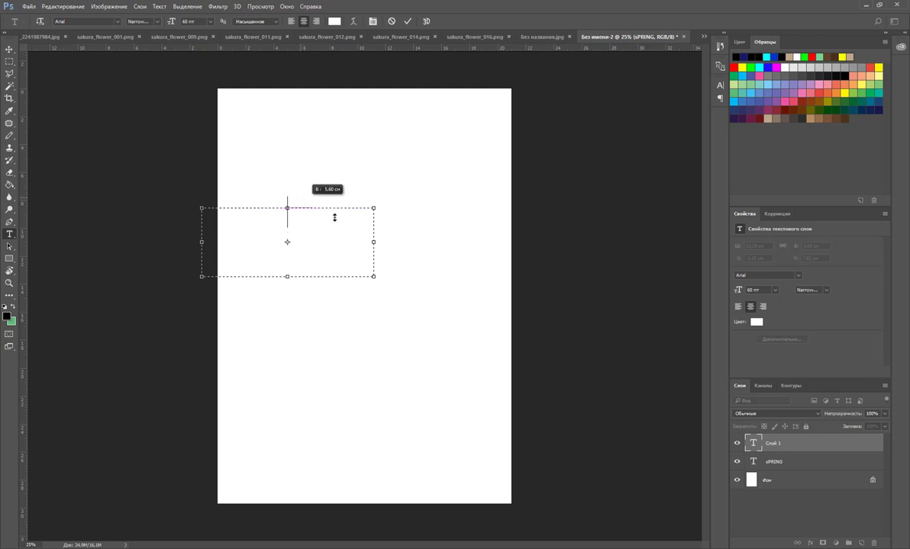
{"action": "left_click", "coordinate": [787, 443]}
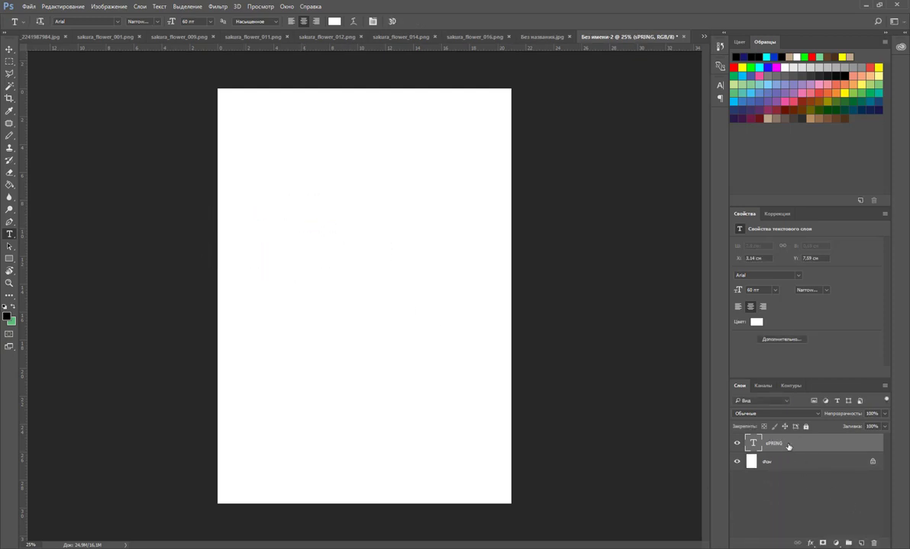
Start another text layer, then bring up and cancel the Save dialog
{"action": "left_click", "coordinate": [293, 169]}
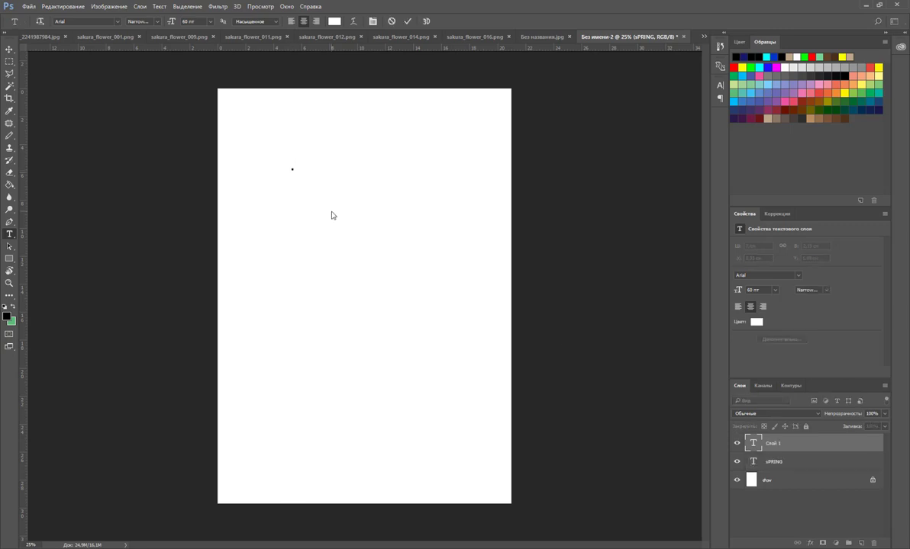
{"action": "key", "text": "ctrl+s"}
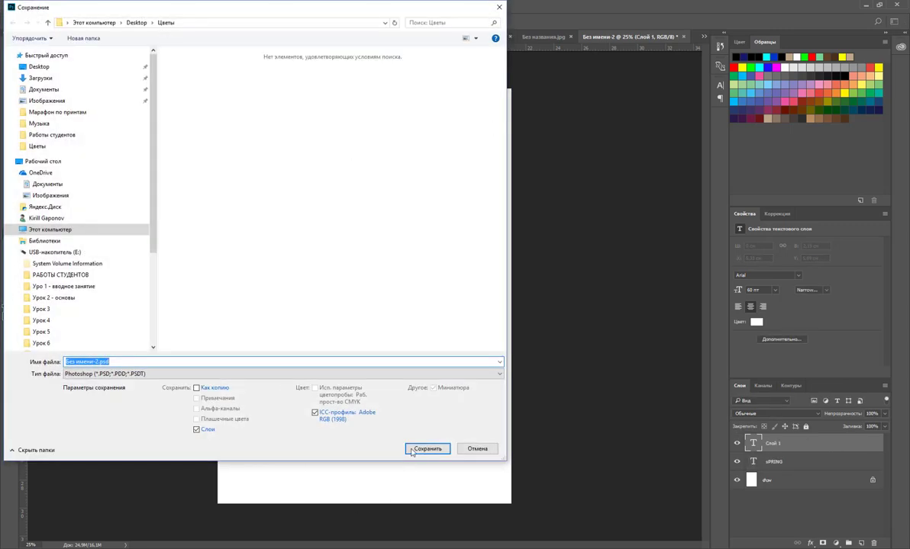
{"action": "left_click", "coordinate": [477, 449]}
Delete the empty Слой 1 layer and the sPRING text layer
{"action": "left_click_drag", "start_coordinate": [815, 449], "coordinate": [872, 542]}
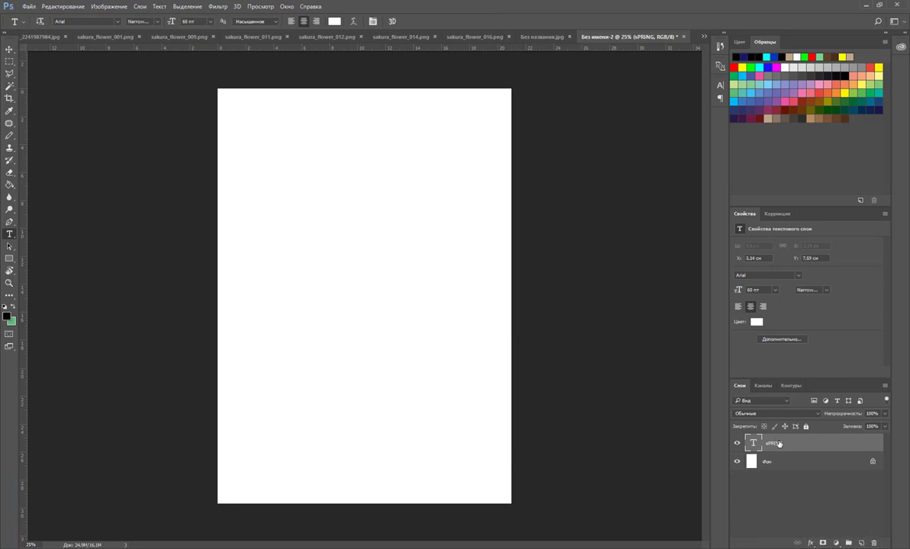
{"action": "double_click", "coordinate": [775, 443]}
{"action": "type", "text": "s"}
{"action": "key", "text": "Return"}
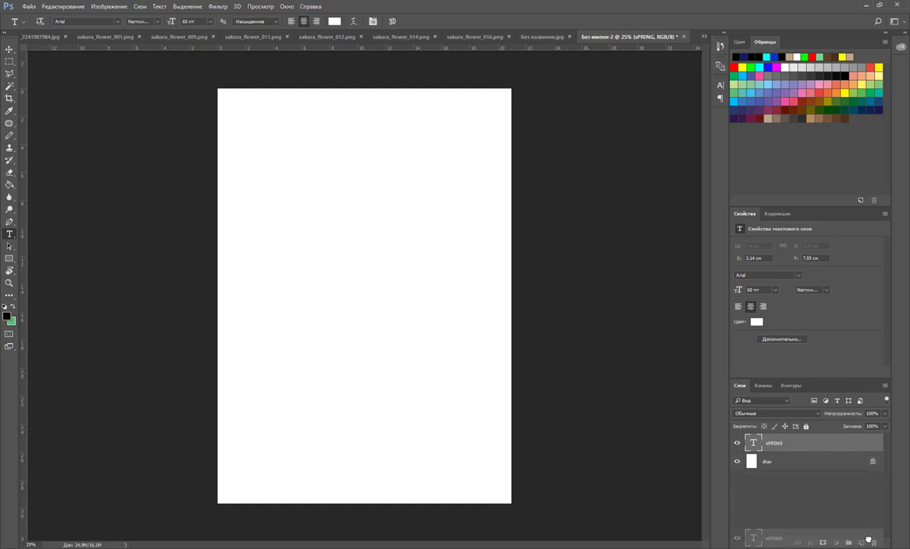
{"action": "key", "text": "Delete"}
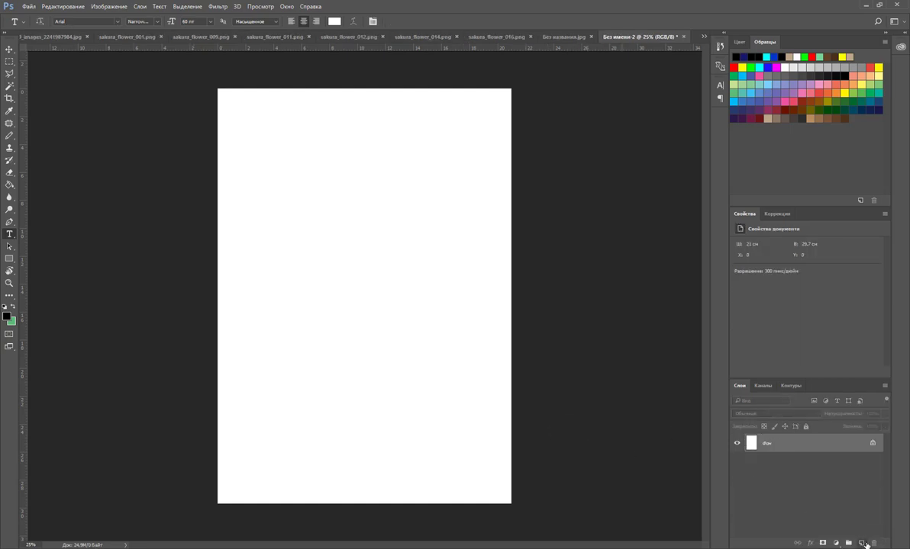
Add a new empty layer and place a text insertion point, typing and erasing test letters
{"action": "left_click", "coordinate": [861, 543]}
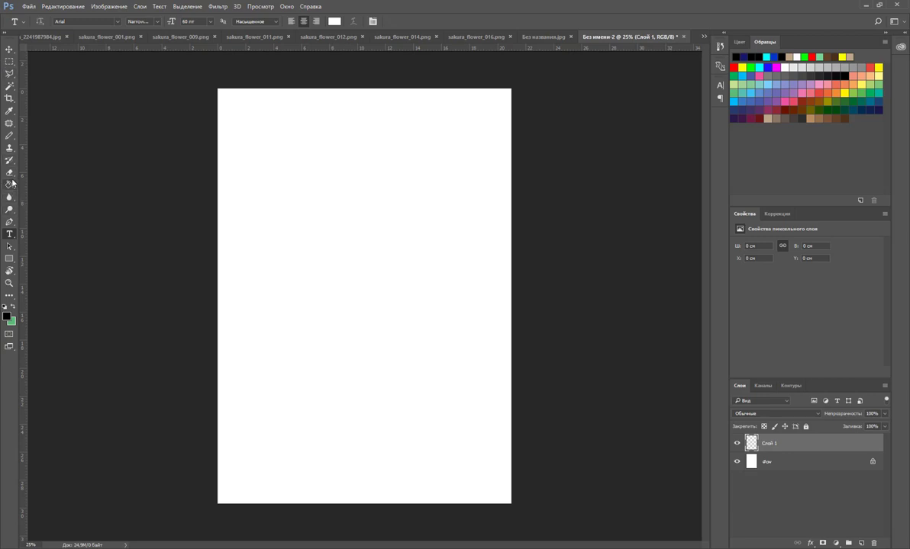
{"action": "left_click", "coordinate": [313, 210]}
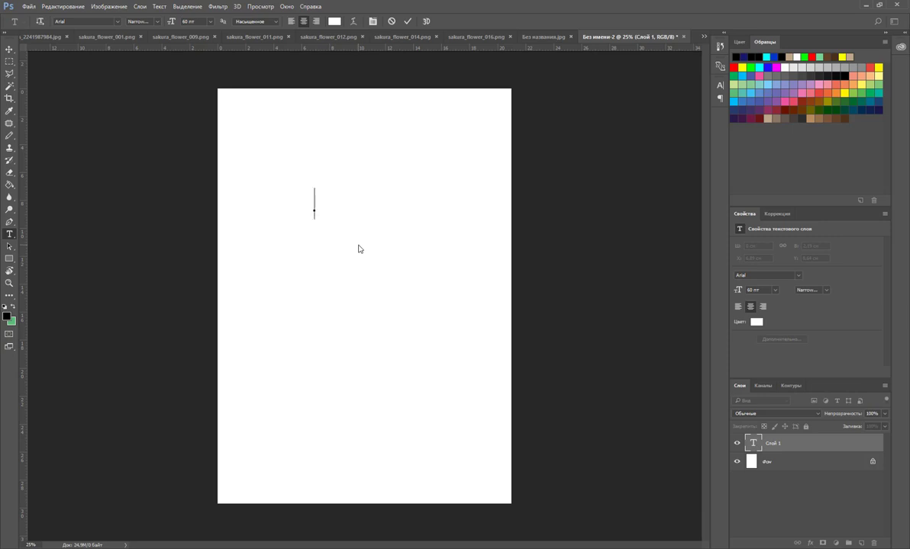
{"action": "type", "text": "ak"}
{"action": "type", "text": "ura"}
{"action": "key", "text": "BackSpace"}
{"action": "key", "text": "BackSpace"}
{"action": "key", "text": "BackSpace"}
{"action": "key", "text": "BackSpace"}
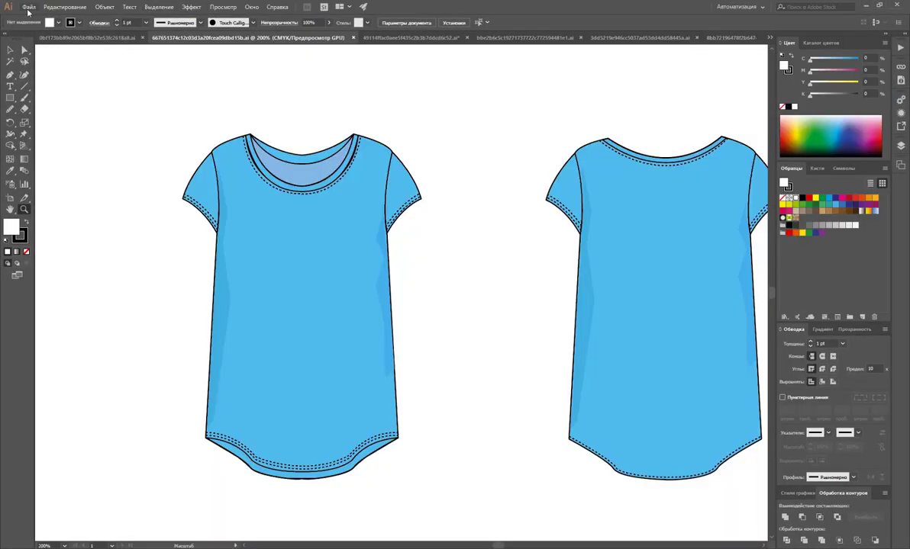
Create a new A4 document in Illustrator
{"action": "left_click", "coordinate": [28, 7]}
{"action": "left_click", "coordinate": [53, 20]}
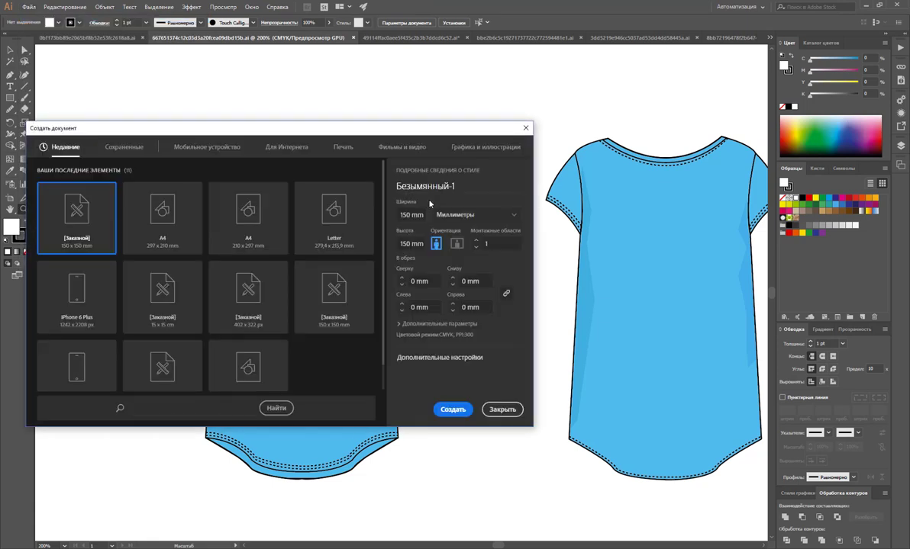
{"action": "left_click", "coordinate": [167, 225]}
{"action": "left_click", "coordinate": [453, 410]}
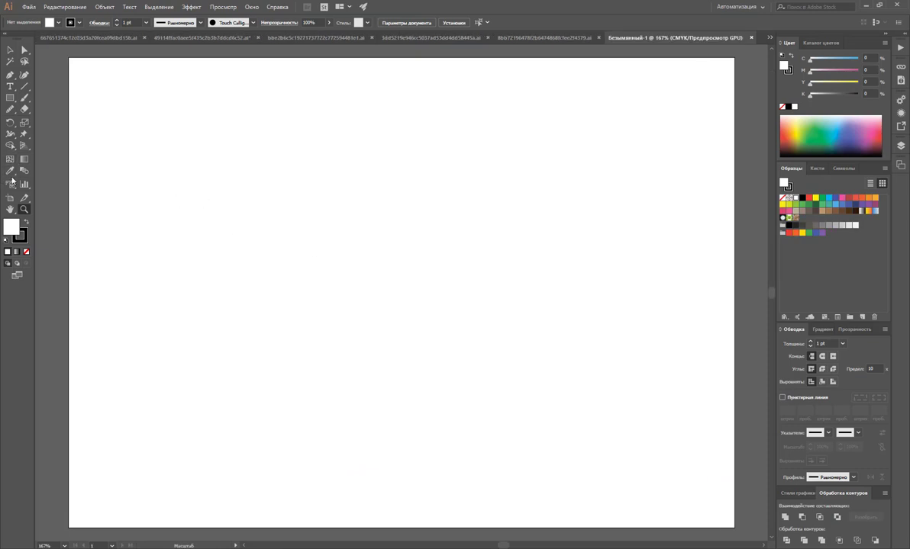
Type the word 'Spring' on the artboard and select it
{"action": "left_click", "coordinate": [10, 75]}
{"action": "left_click", "coordinate": [10, 86]}
{"action": "left_click", "coordinate": [184, 216]}
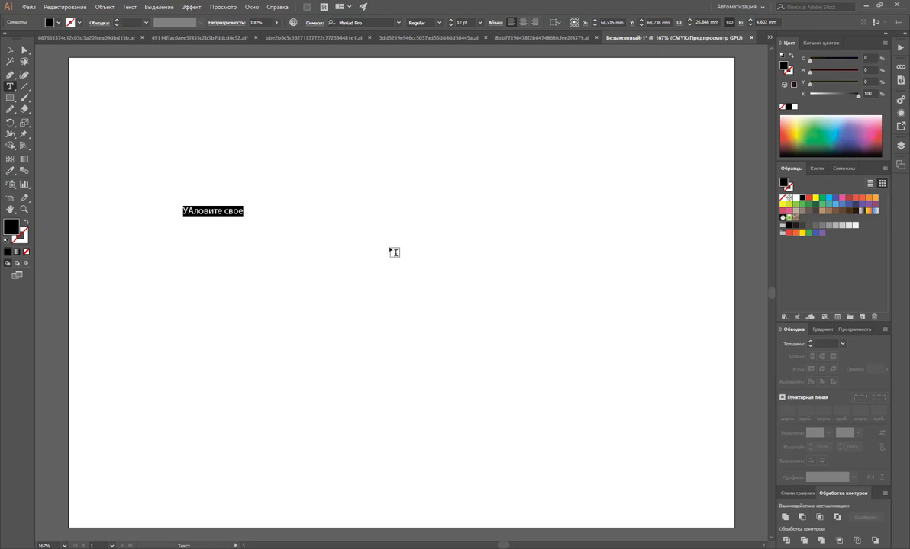
{"action": "type", "text": "sPRI"}
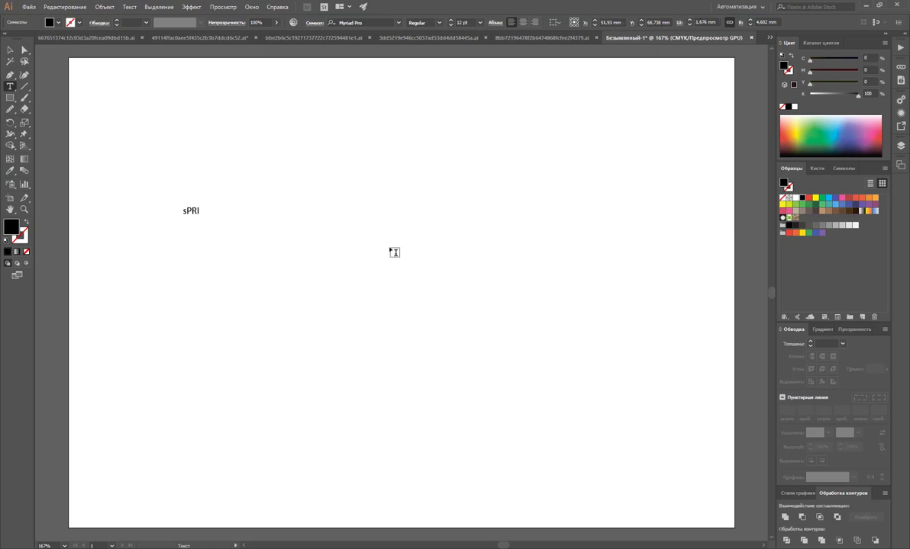
{"action": "key", "text": "BackSpace"}
{"action": "key", "text": "BackSpace"}
{"action": "key", "text": "BackSpace"}
{"action": "type", "text": "s"}
{"action": "type", "text": "ng"}
{"action": "left_click_drag", "start_coordinate": [209, 210], "coordinate": [142, 207]}
Set the Spring text's font to Weather Sunday - Personal Use
{"action": "left_click", "coordinate": [397, 22]}
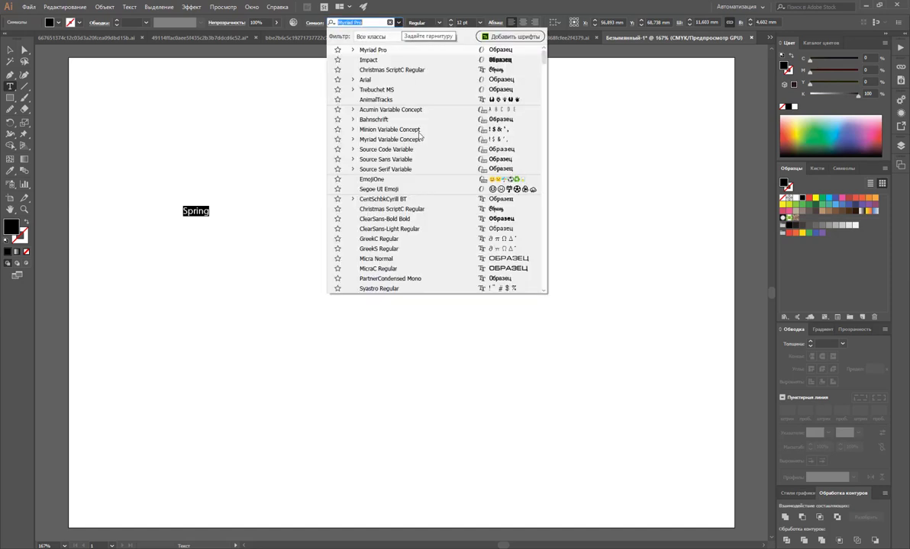
{"action": "scroll", "coordinate": [421, 159], "scroll_direction": "up", "scroll_amount": 5}
{"action": "scroll", "coordinate": [425, 162], "scroll_direction": "up", "scroll_amount": 5}
{"action": "scroll", "coordinate": [432, 175], "scroll_direction": "down", "scroll_amount": 5}
{"action": "scroll", "coordinate": [439, 187], "scroll_direction": "down", "scroll_amount": 10}
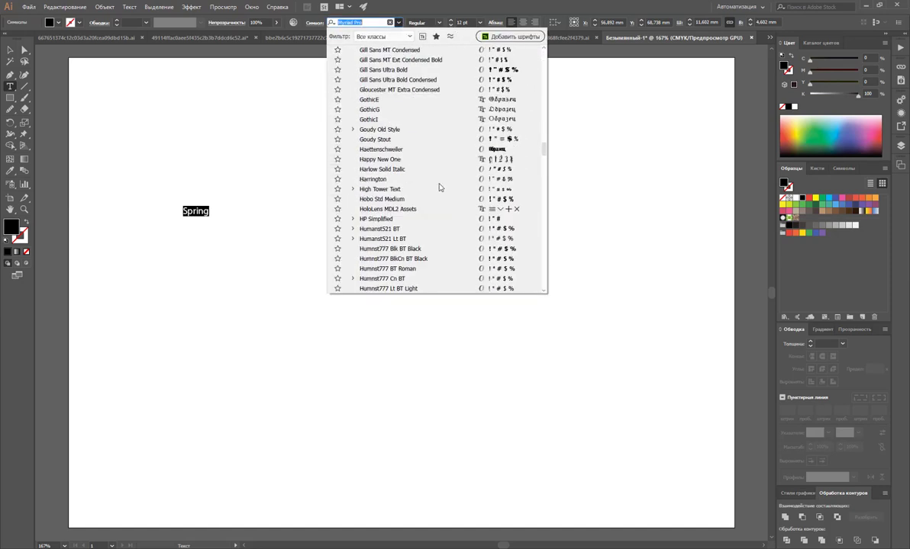
{"action": "scroll", "coordinate": [439, 187], "scroll_direction": "down", "scroll_amount": 5}
{"action": "scroll", "coordinate": [439, 187], "scroll_direction": "down", "scroll_amount": 5}
{"action": "scroll", "coordinate": [439, 187], "scroll_direction": "down", "scroll_amount": 5}
{"action": "scroll", "coordinate": [439, 187], "scroll_direction": "down", "scroll_amount": 5}
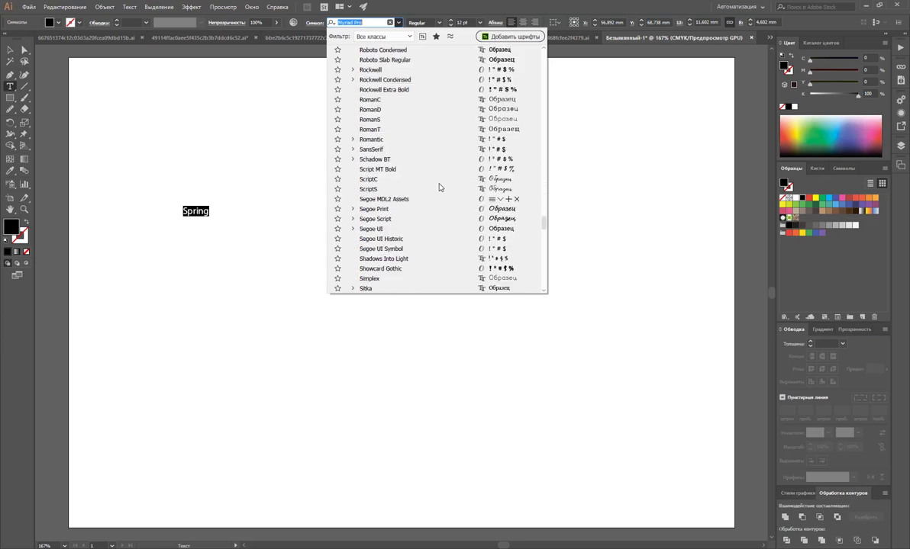
{"action": "scroll", "coordinate": [438, 187], "scroll_direction": "down", "scroll_amount": 3}
{"action": "scroll", "coordinate": [439, 187], "scroll_direction": "down", "scroll_amount": 3}
{"action": "scroll", "coordinate": [439, 187], "scroll_direction": "down", "scroll_amount": 6}
{"action": "scroll", "coordinate": [438, 187], "scroll_direction": "down", "scroll_amount": 6}
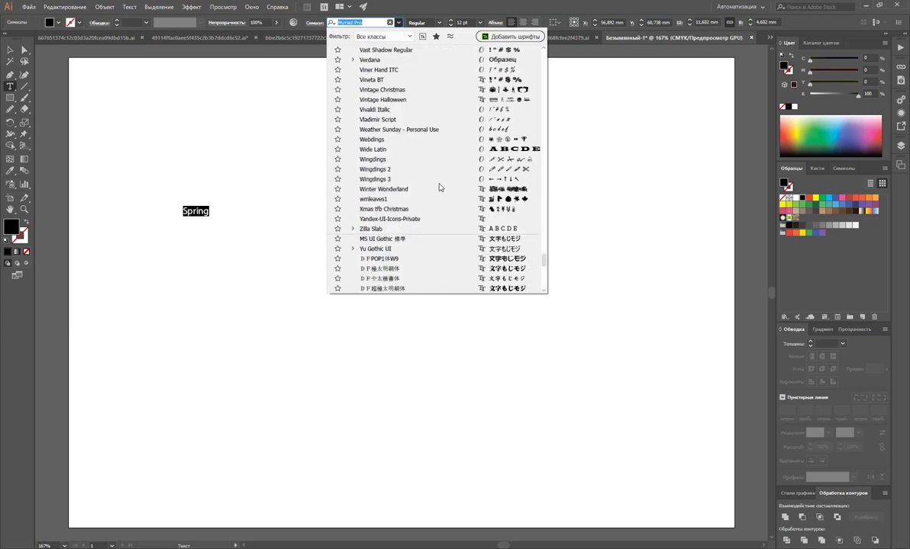
{"action": "scroll", "coordinate": [438, 187], "scroll_direction": "up", "scroll_amount": 1}
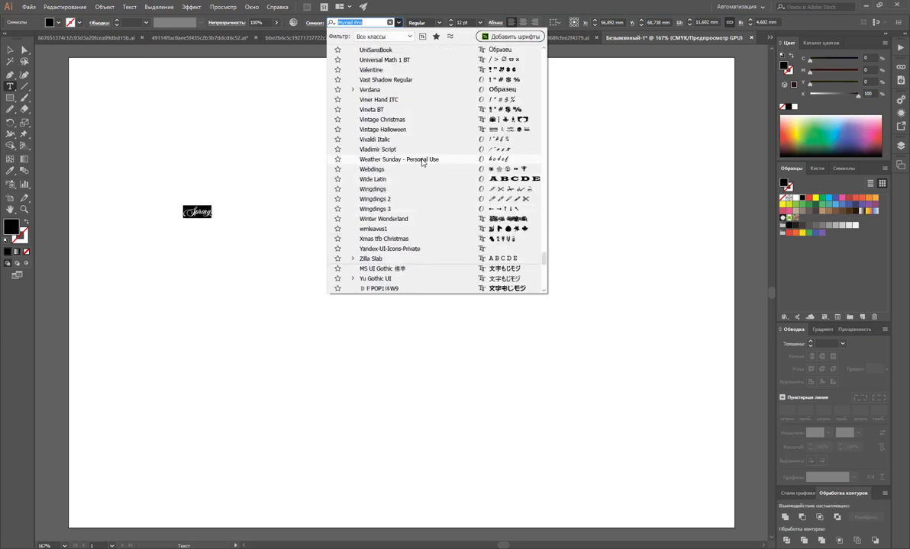
{"action": "left_click", "coordinate": [393, 159]}
Scale the Spring lettering up to about 176 pt and position it on the artboard
{"action": "left_click", "coordinate": [10, 50]}
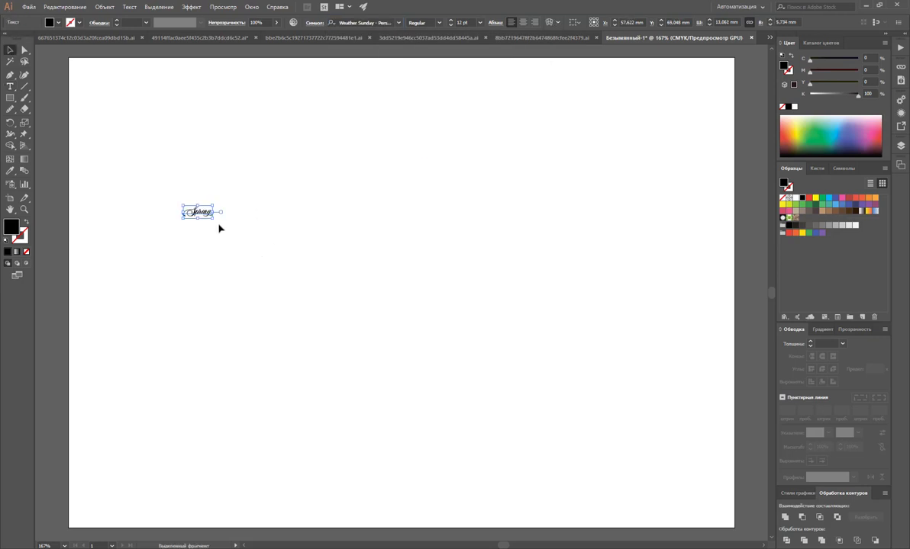
{"action": "left_click_drag", "start_coordinate": [213, 218], "coordinate": [552, 427]}
{"action": "left_click", "coordinate": [579, 384]}
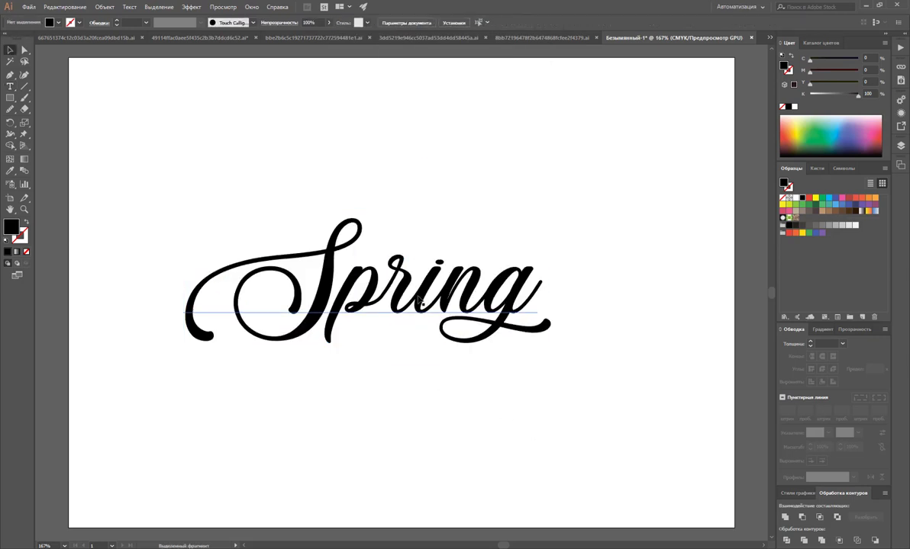
{"action": "left_click_drag", "start_coordinate": [419, 301], "coordinate": [346, 241]}
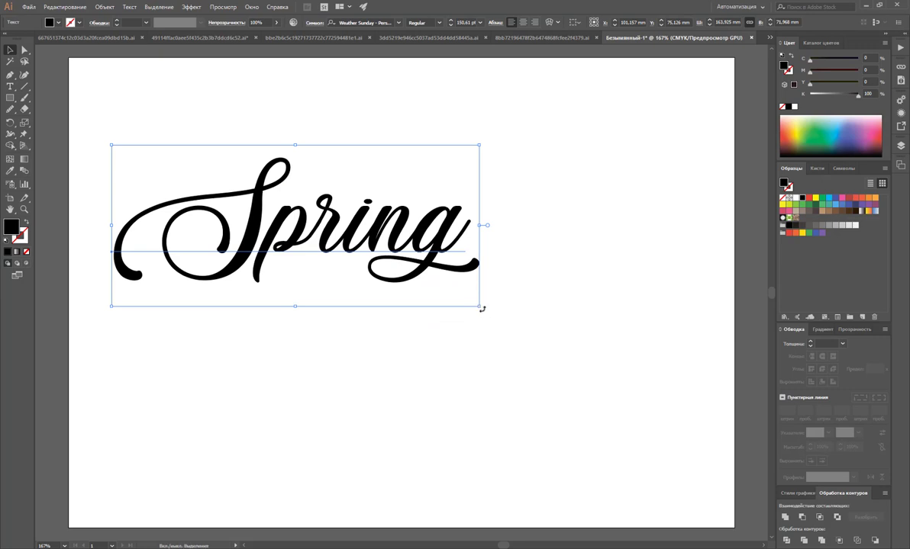
{"action": "left_click", "coordinate": [503, 332]}
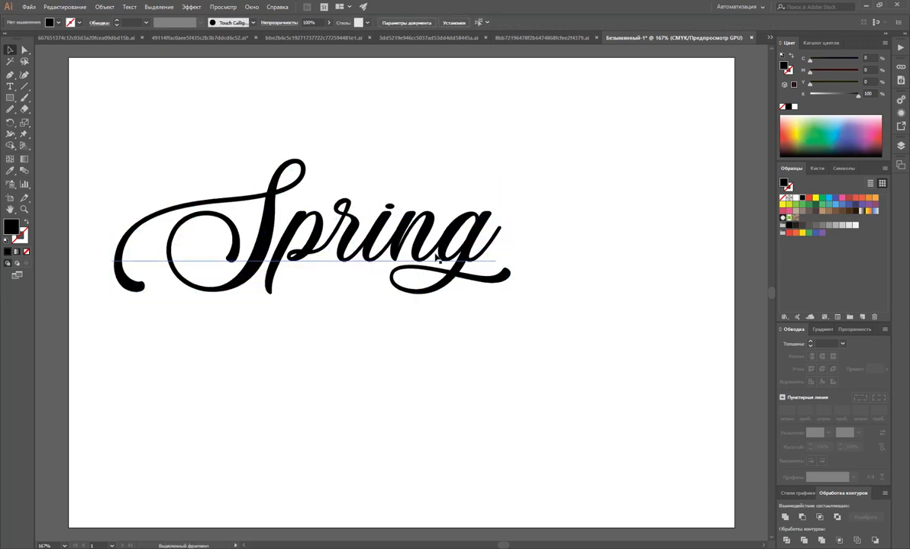
{"action": "left_click_drag", "start_coordinate": [450, 250], "coordinate": [441, 240]}
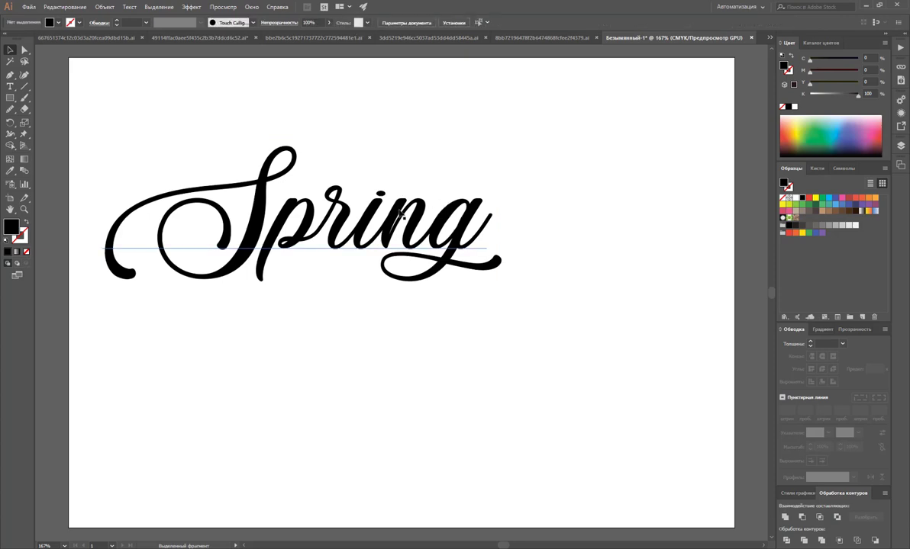
{"action": "left_click_drag", "start_coordinate": [399, 216], "coordinate": [418, 228]}
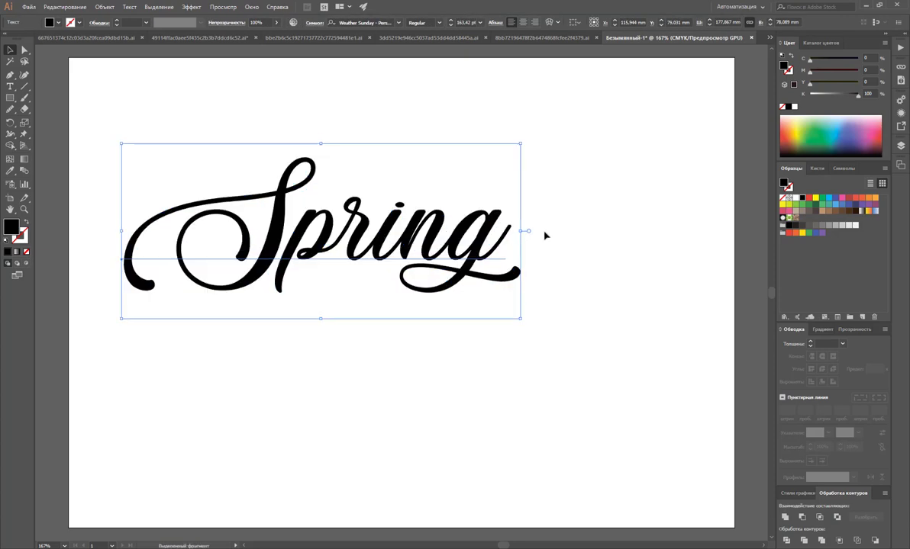
{"action": "left_click_drag", "start_coordinate": [522, 318], "coordinate": [551, 332]}
{"action": "left_click", "coordinate": [603, 368]}
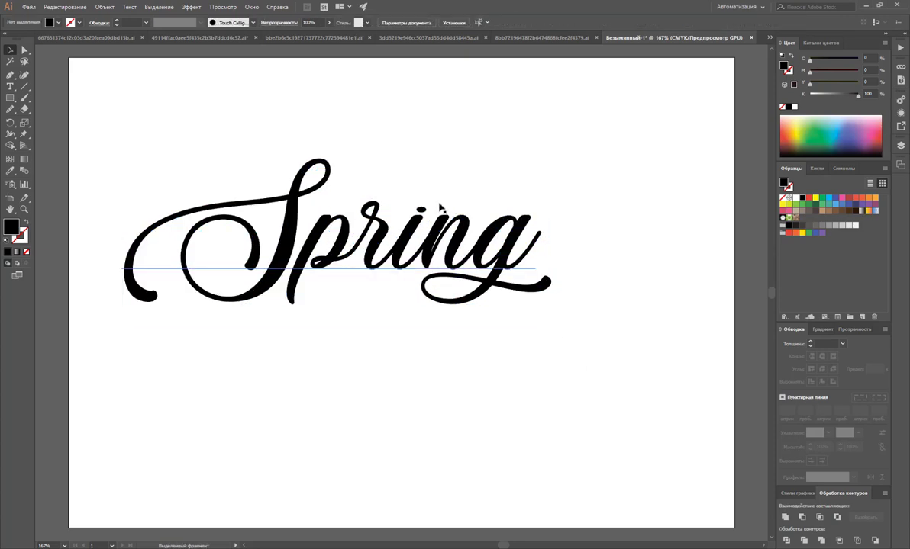
{"action": "left_click", "coordinate": [426, 277]}
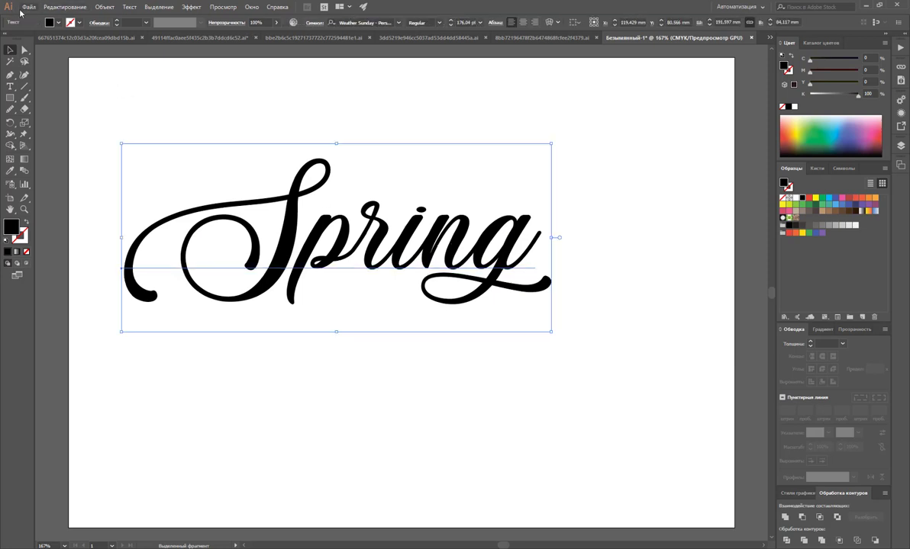
Export the artwork as Spring.png into the Desktop's Цветы folder
{"action": "left_click", "coordinate": [25, 8]}
{"action": "mouse_move", "coordinate": [46, 174]}
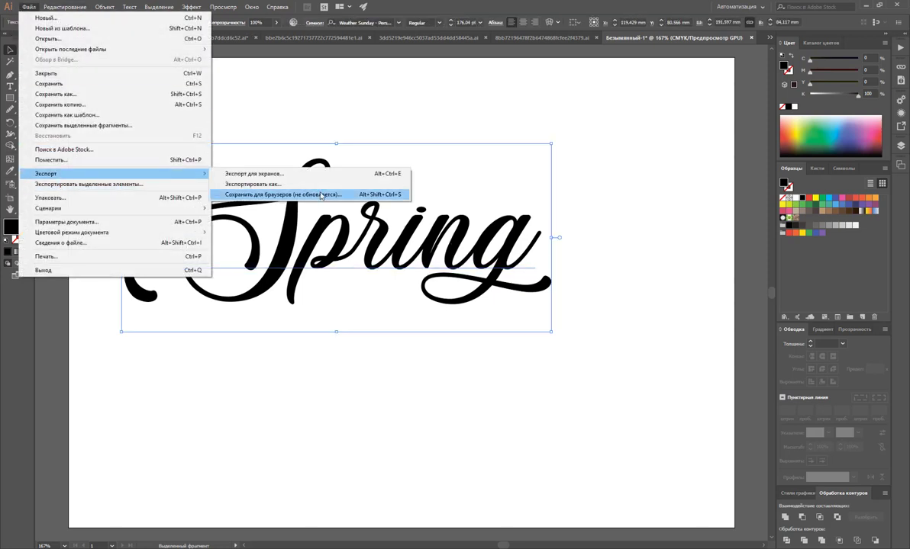
{"action": "left_click", "coordinate": [307, 185]}
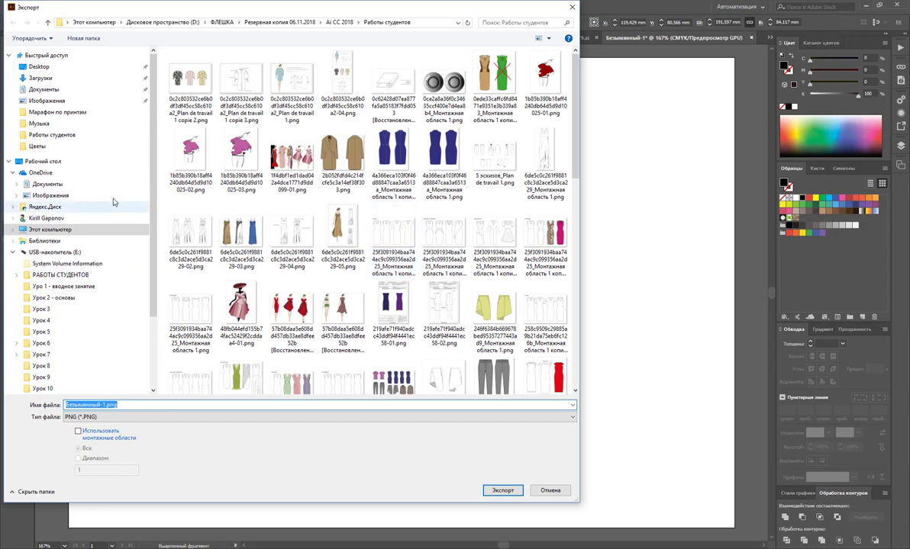
{"action": "left_click", "coordinate": [56, 163]}
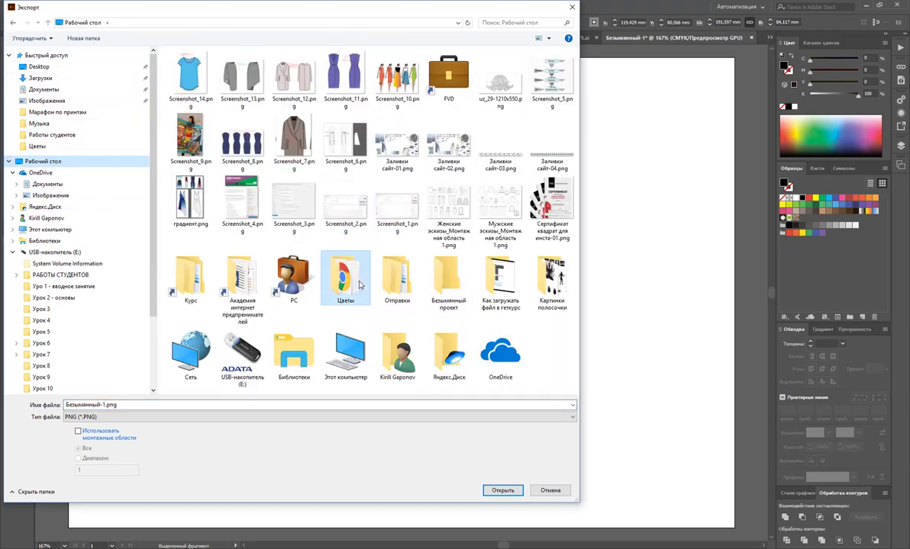
{"action": "double_click", "coordinate": [360, 284]}
{"action": "left_click", "coordinate": [136, 405]}
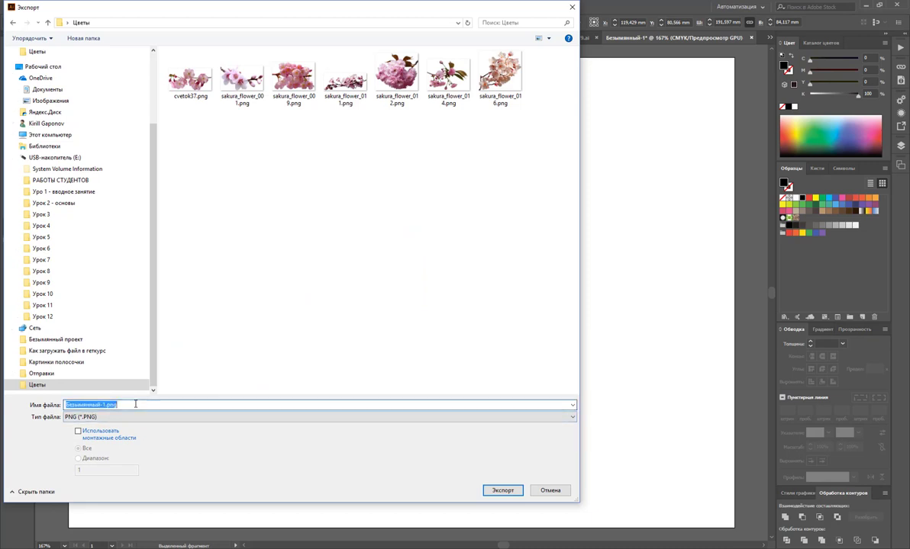
{"action": "type", "text": "Spring"}
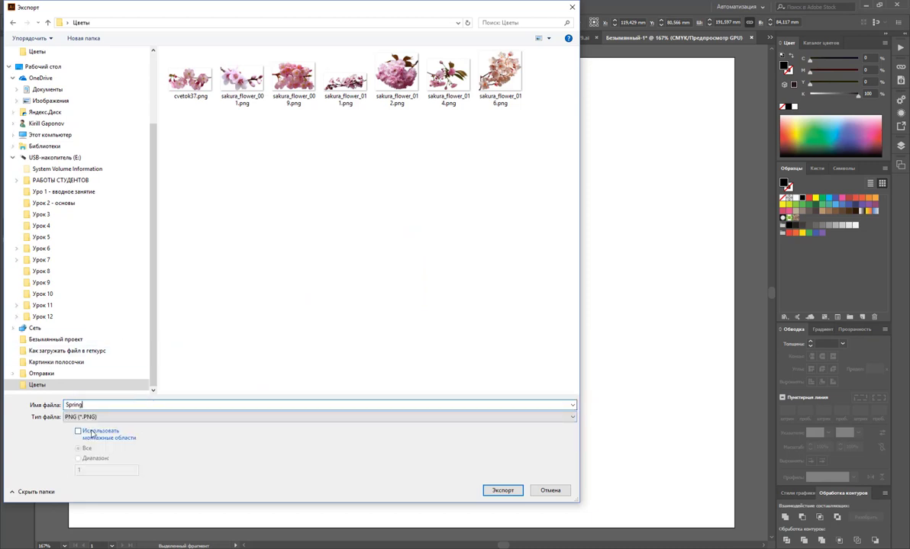
{"action": "left_click", "coordinate": [488, 490]}
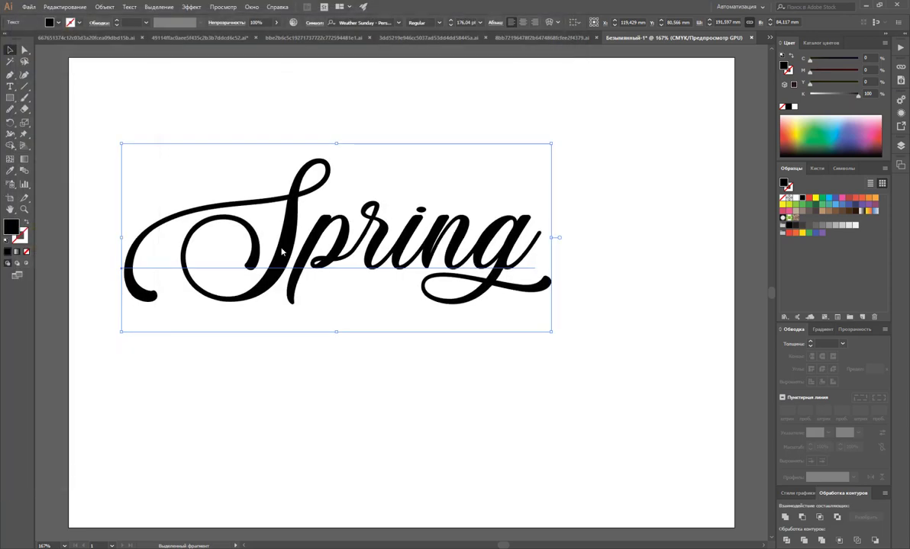
Set the PNG background colour to Transparent and confirm the export
{"action": "left_click", "coordinate": [180, 226]}
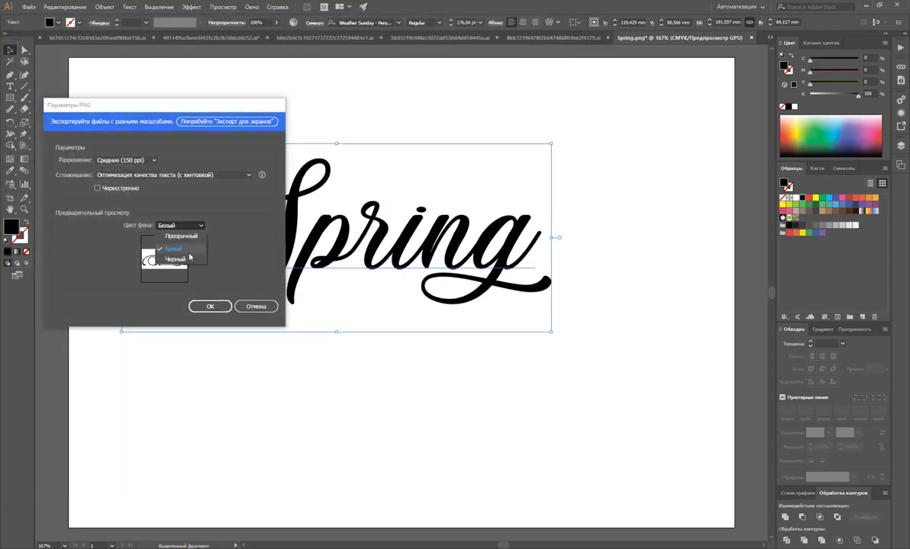
{"action": "left_click", "coordinate": [176, 241]}
{"action": "left_click", "coordinate": [213, 307]}
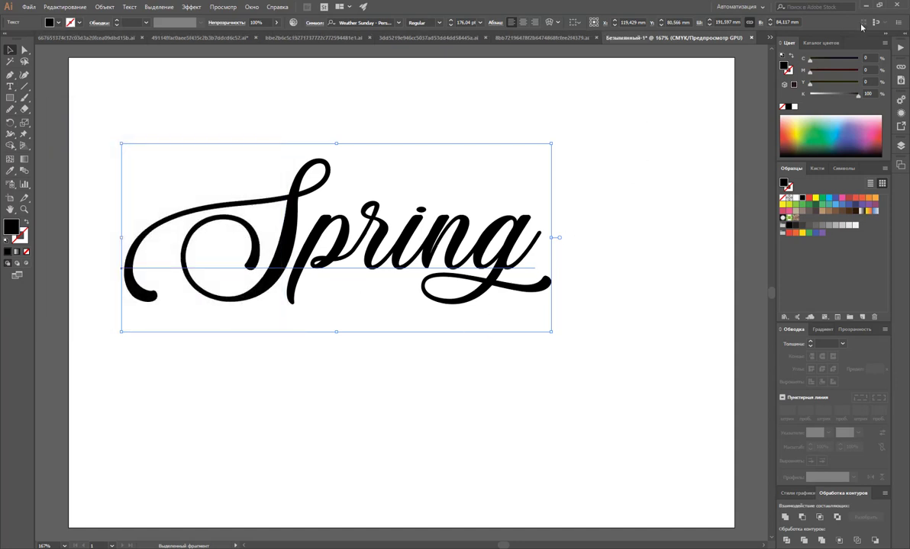
Back in Photoshop, close the blank text document without saving changes
{"action": "left_click", "coordinate": [868, 8]}
{"action": "left_click", "coordinate": [28, 6]}
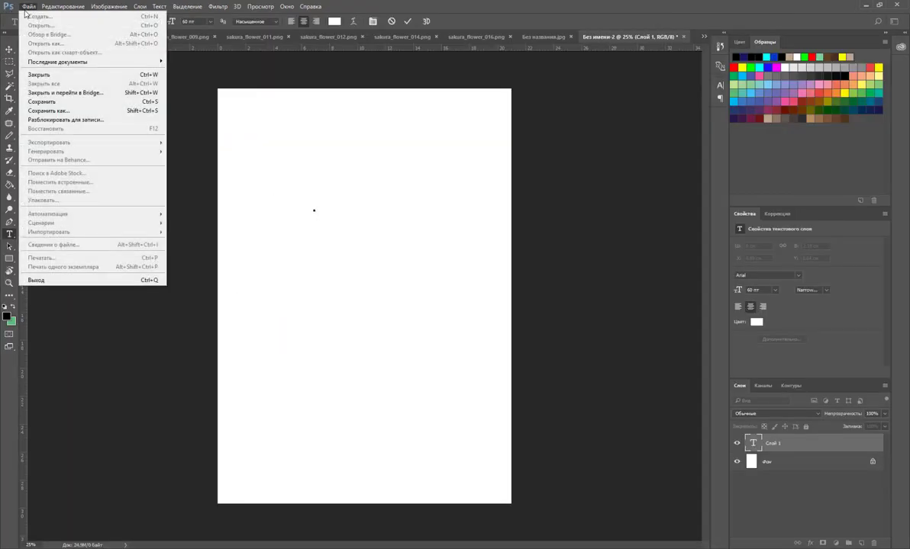
{"action": "key", "text": "Escape"}
{"action": "key", "text": "Escape"}
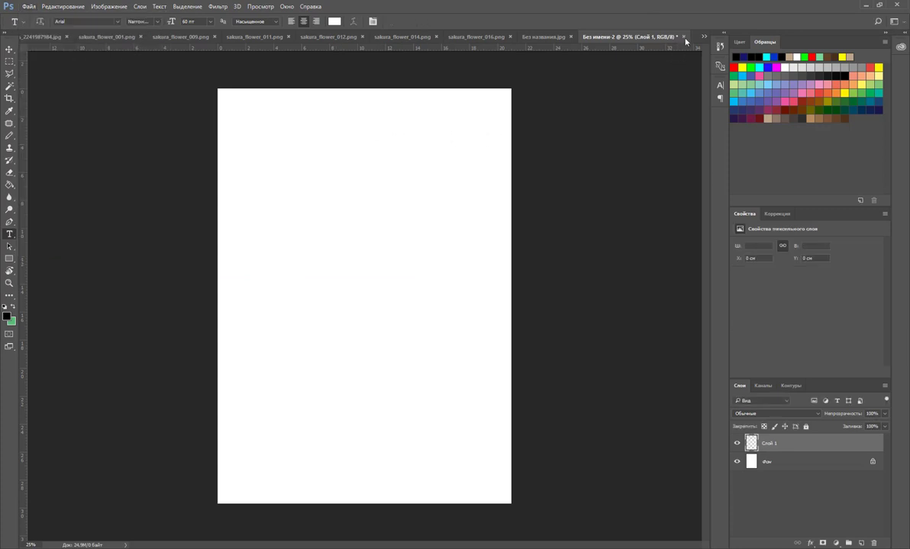
{"action": "left_click", "coordinate": [684, 36]}
{"action": "left_click", "coordinate": [479, 236]}
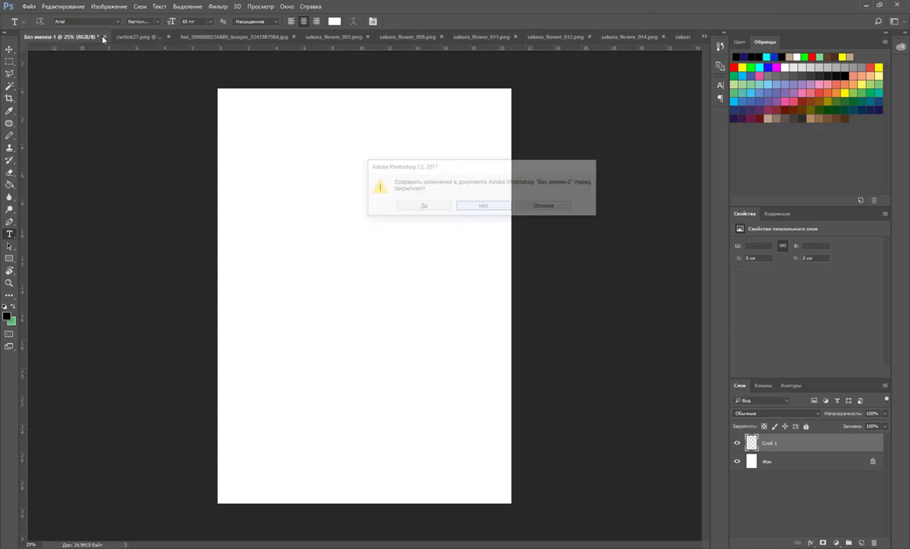
Open Spring.png from the Цветы folder, accepting it without a colour profile
{"action": "left_click", "coordinate": [28, 6]}
{"action": "left_click", "coordinate": [39, 25]}
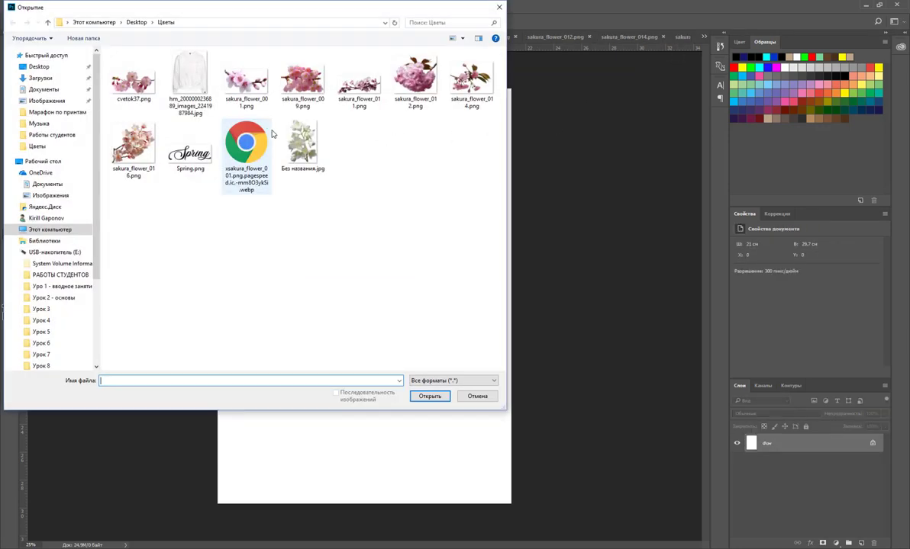
{"action": "left_click", "coordinate": [209, 157]}
{"action": "left_click", "coordinate": [428, 396]}
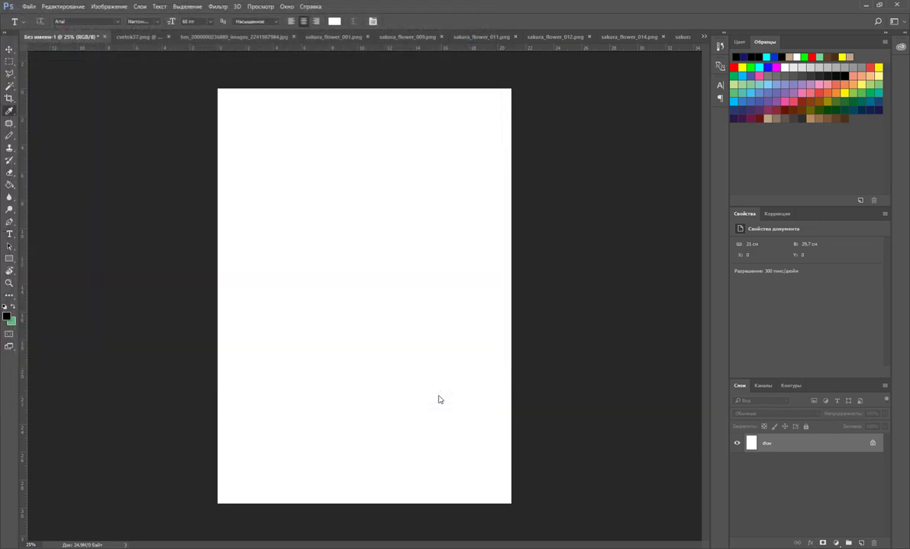
{"action": "left_click", "coordinate": [517, 257]}
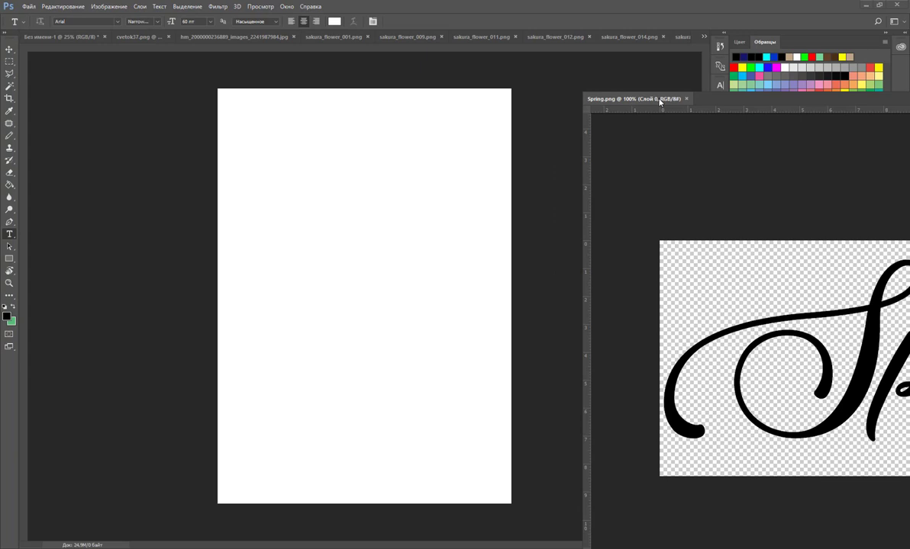
Copy the Spring lettering from Spring.png onto the blank A4 page and close Spring.png
{"action": "left_click_drag", "start_coordinate": [657, 43], "coordinate": [654, 99]}
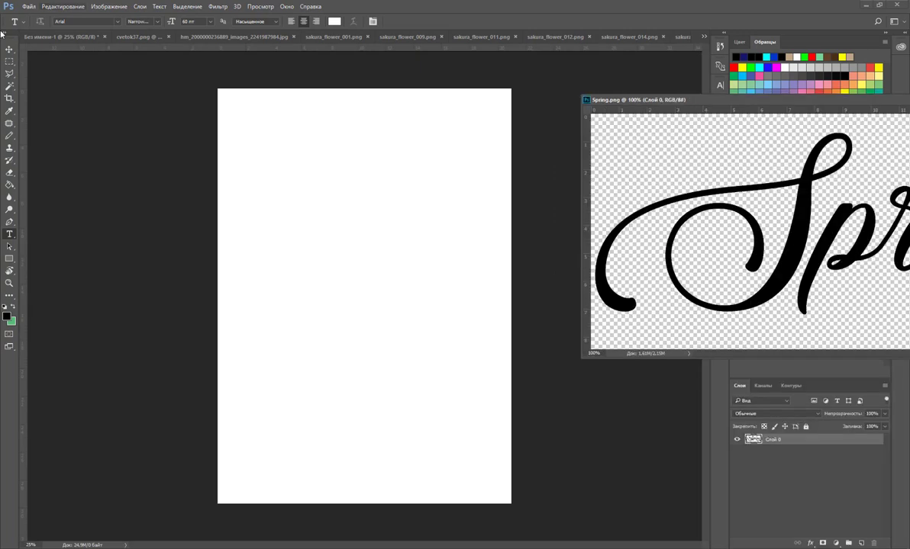
{"action": "key", "text": "v"}
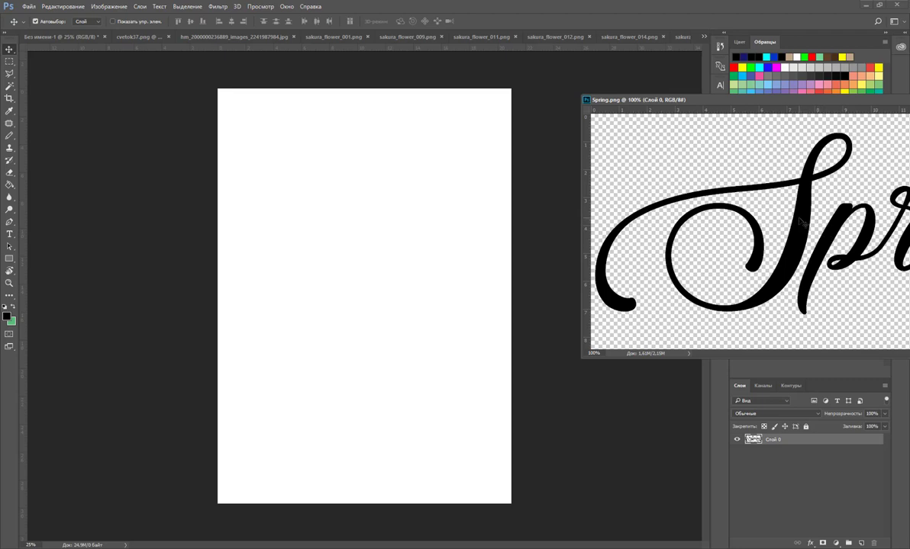
{"action": "left_click_drag", "start_coordinate": [800, 222], "coordinate": [355, 201]}
{"action": "left_click_drag", "start_coordinate": [762, 103], "coordinate": [454, 91]}
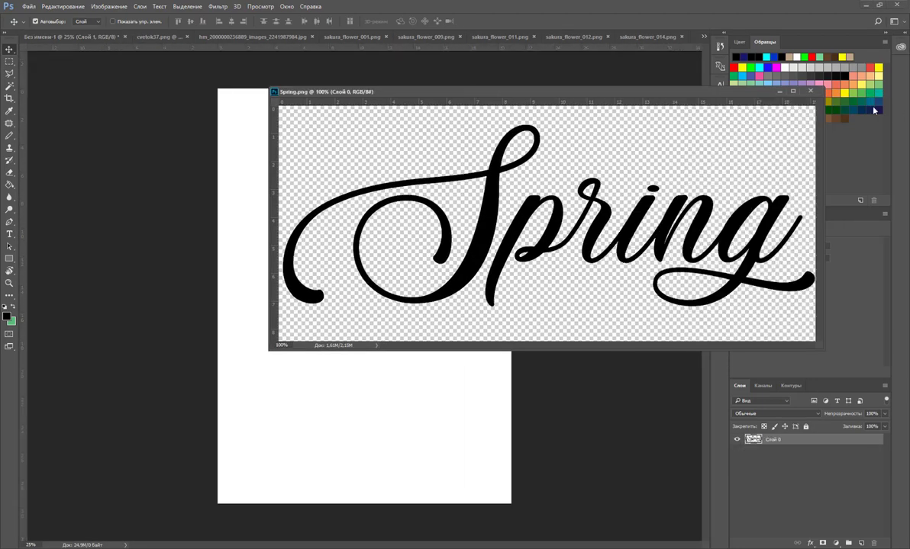
{"action": "left_click", "coordinate": [801, 90]}
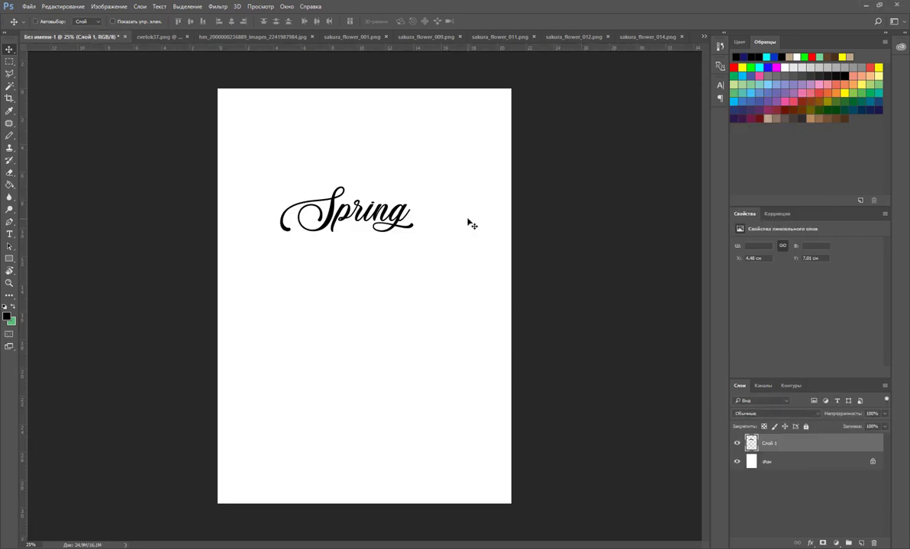
Scale the Spring lettering up to about 290% on its new layer
{"action": "key", "text": "ctrl+t"}
{"action": "left_click_drag", "start_coordinate": [413, 233], "coordinate": [517, 335]}
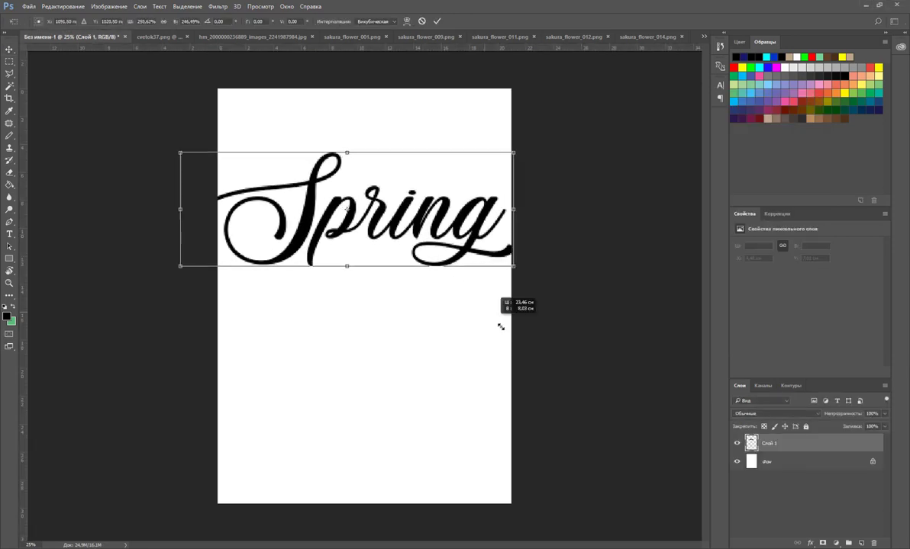
{"action": "key", "text": "Return"}
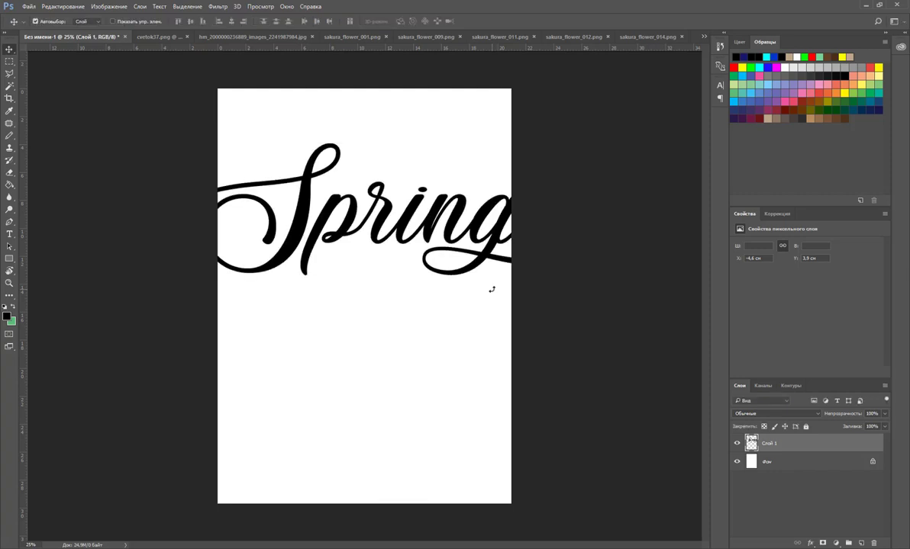
{"action": "left_click", "coordinate": [109, 7]}
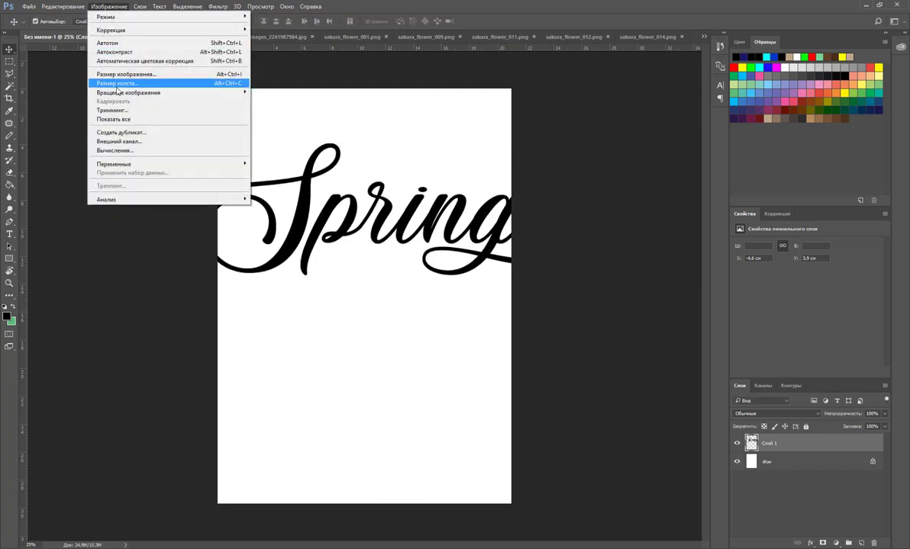
{"action": "left_click", "coordinate": [122, 84]}
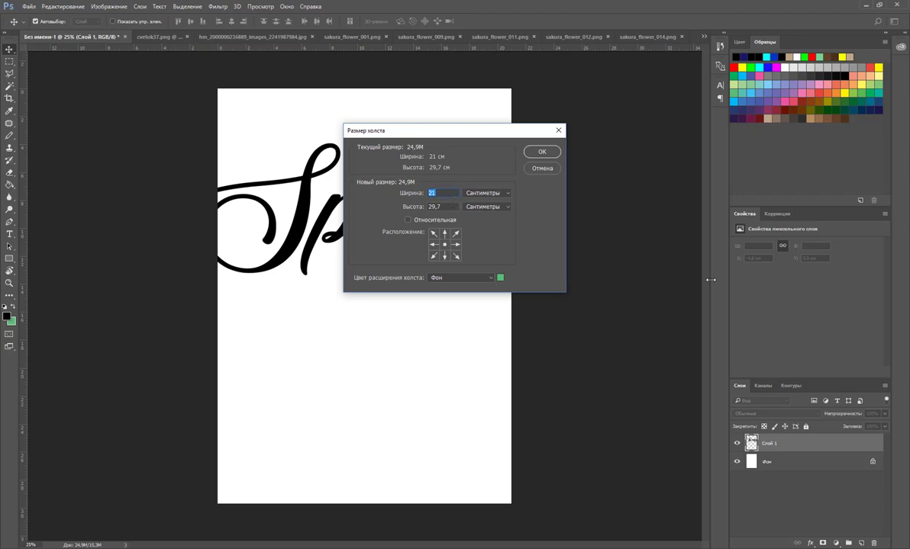
Widen the canvas to 30 cm
{"action": "type", "text": "30"}
{"action": "key", "text": "Tab"}
{"action": "key", "text": "Return"}
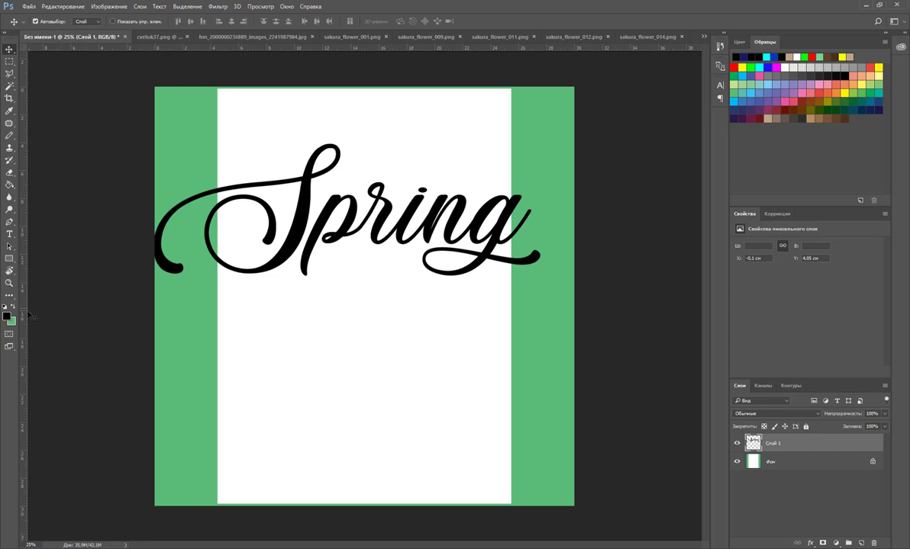
Set the background colour to white and fill the green side strips white
{"action": "left_click", "coordinate": [12, 322]}
{"action": "left_click_drag", "start_coordinate": [339, 172], "coordinate": [324, 147]}
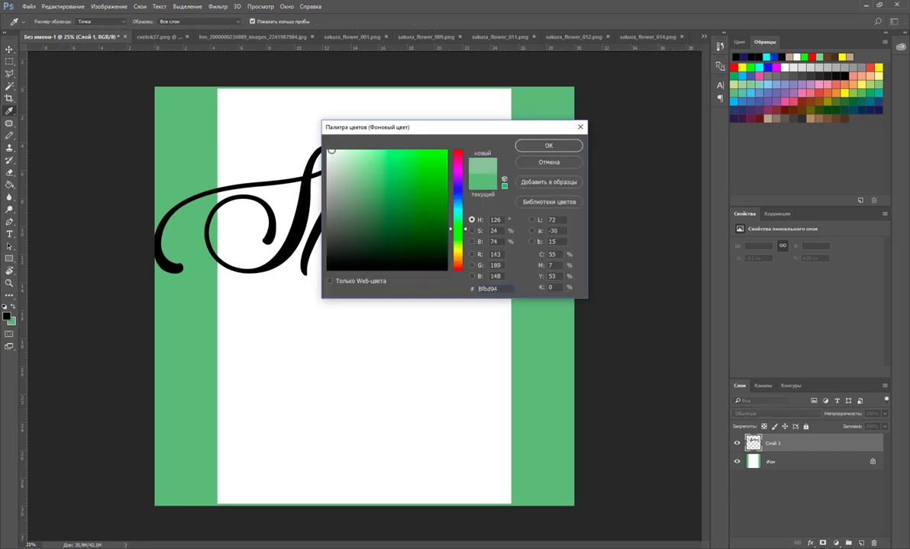
{"action": "left_click", "coordinate": [548, 145]}
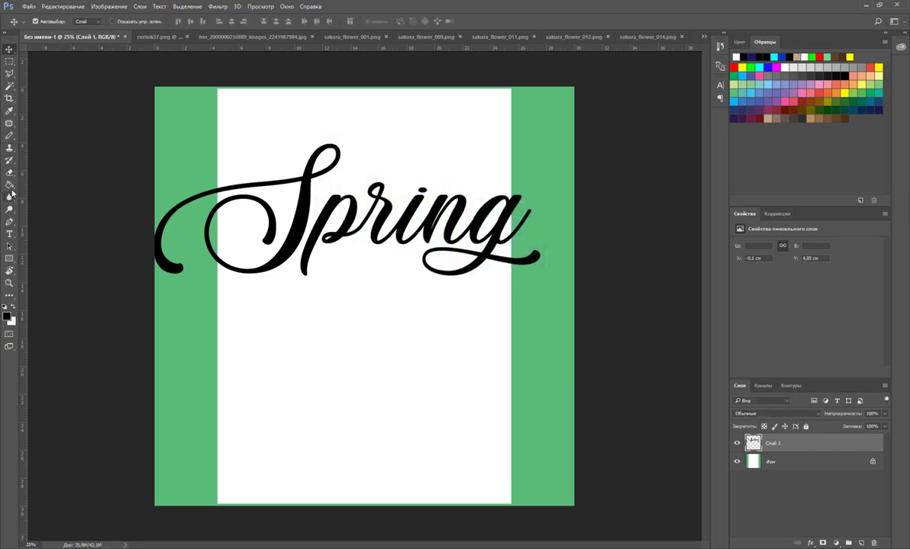
{"action": "left_click", "coordinate": [10, 185]}
{"action": "left_click", "coordinate": [204, 134]}
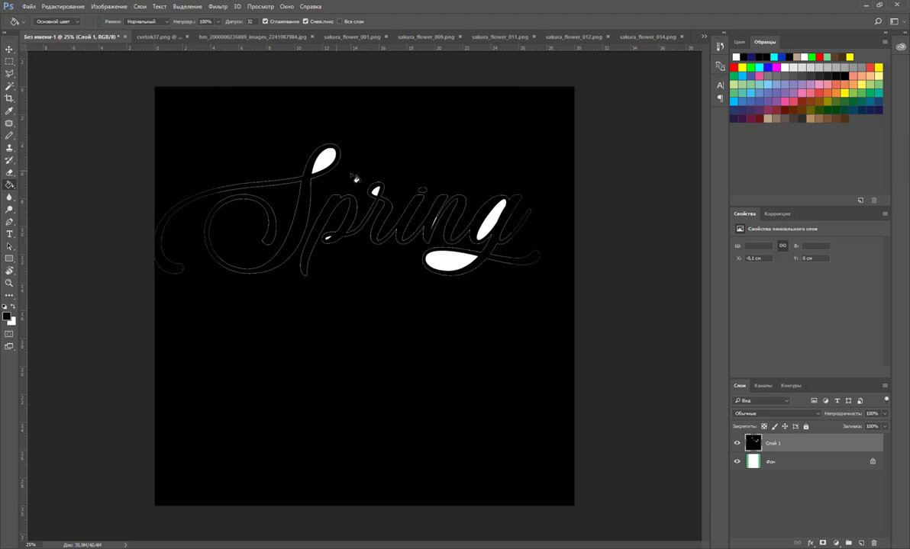
{"action": "key", "text": "ctrl+z"}
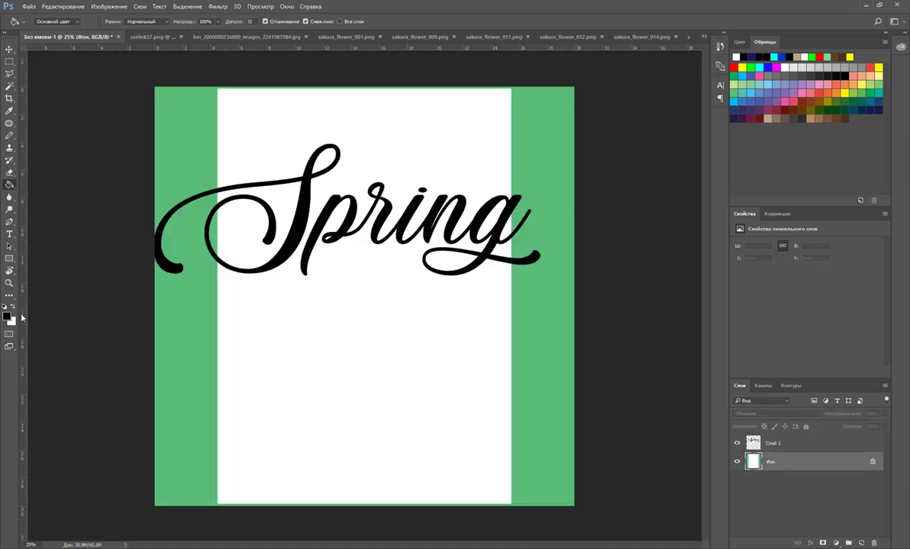
{"action": "left_click", "coordinate": [13, 307]}
{"action": "left_click", "coordinate": [537, 389]}
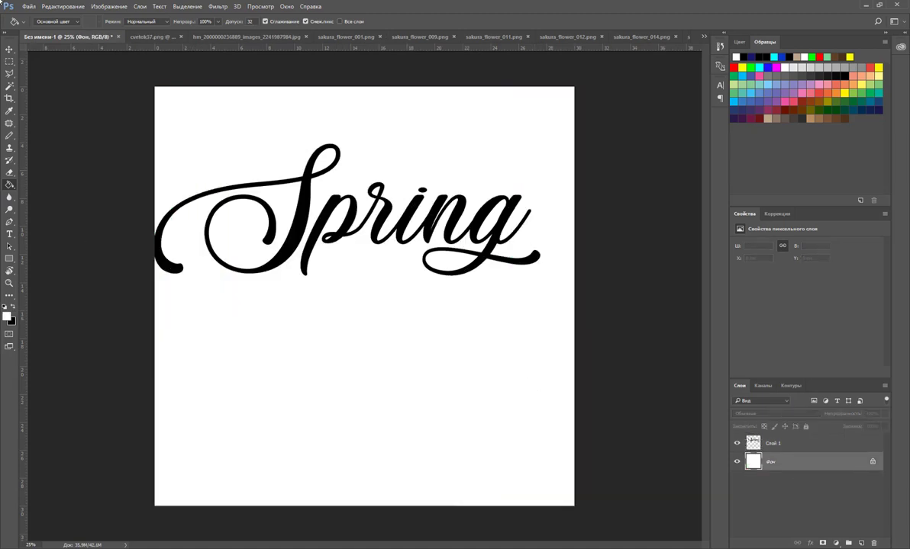
{"action": "left_click", "coordinate": [9, 51]}
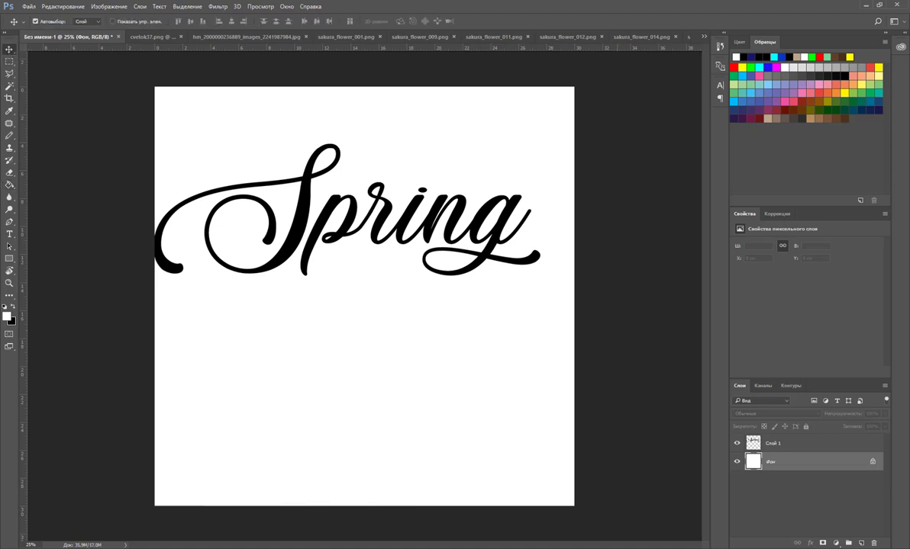
Select Слой 1 and nudge the Spring lettering up and to the right
{"action": "left_click", "coordinate": [802, 450]}
{"action": "left_click_drag", "start_coordinate": [404, 242], "coordinate": [417, 231]}
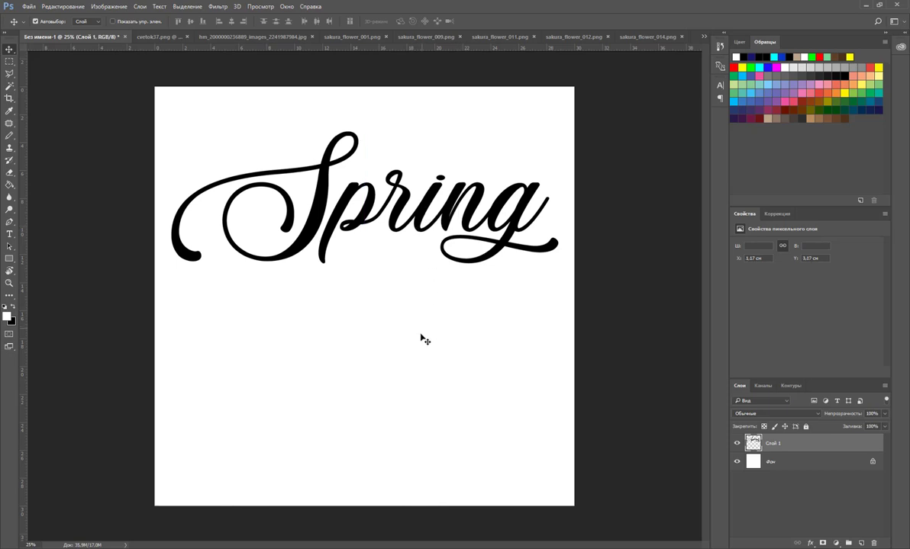
{"action": "left_click_drag", "start_coordinate": [432, 206], "coordinate": [464, 242]}
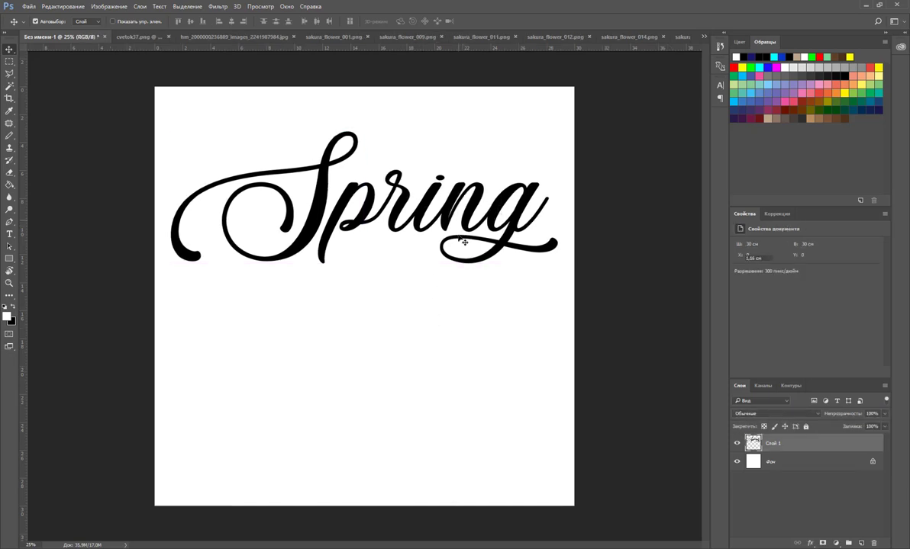
{"action": "left_click", "coordinate": [427, 386]}
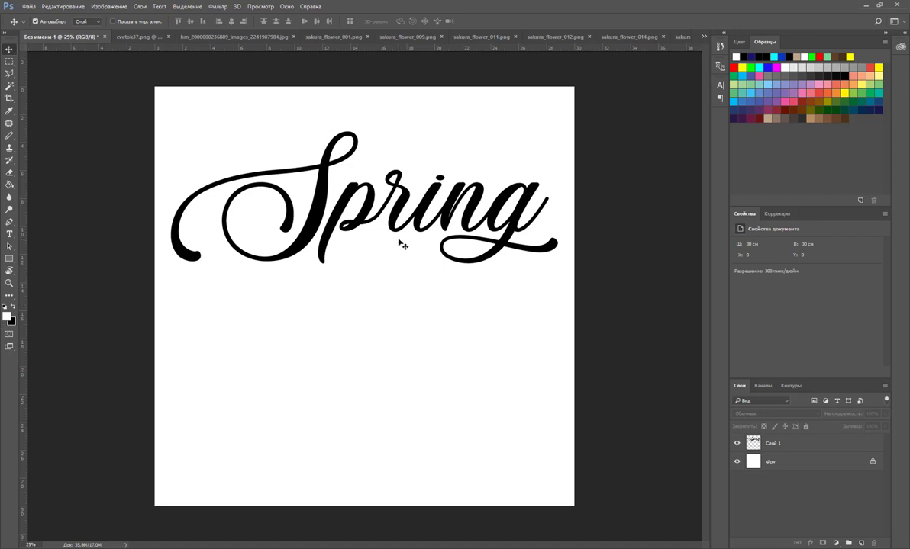
{"action": "left_click", "coordinate": [346, 212]}
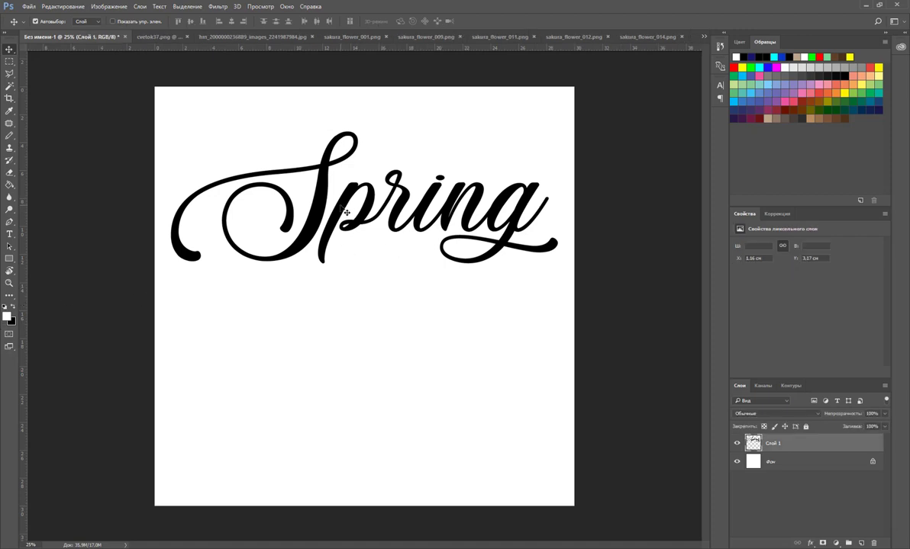
Make black the foreground colour, then try the Find Edges filter and undo it
{"action": "left_click", "coordinate": [12, 307]}
{"action": "left_click", "coordinate": [215, 7]}
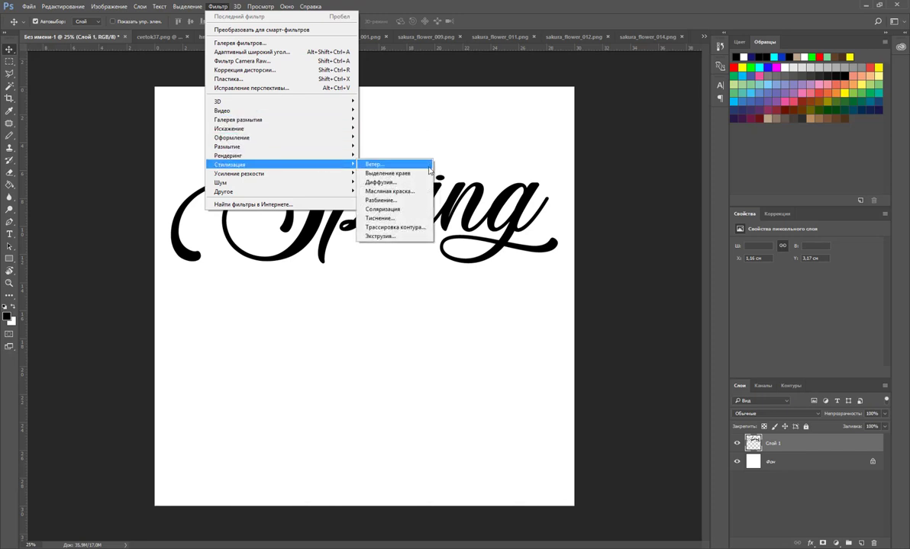
{"action": "left_click", "coordinate": [412, 176]}
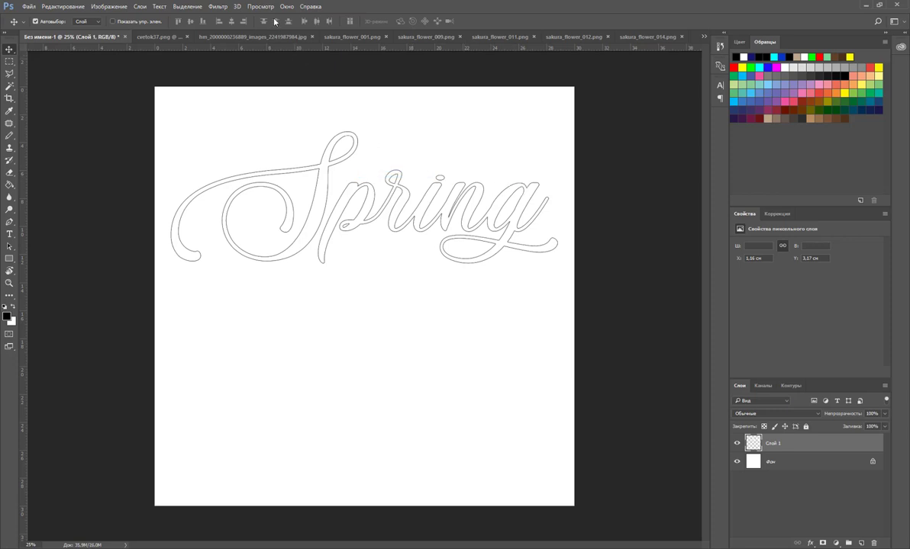
{"action": "key", "text": "ctrl+z"}
{"action": "left_click", "coordinate": [218, 7]}
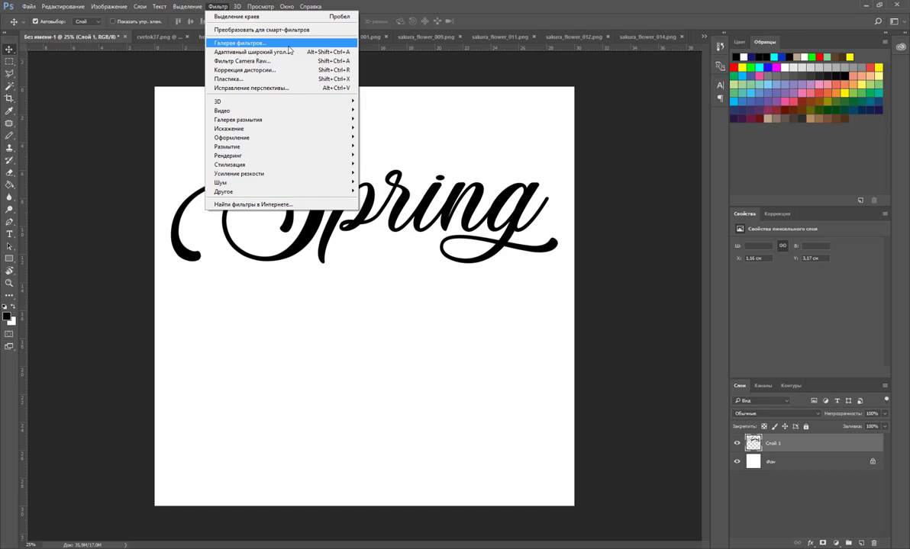
Open the Filter Gallery at 33.3% zoom and preview the Texture filters, Витраж through Мозаичные фрагменты
{"action": "left_click", "coordinate": [288, 44]}
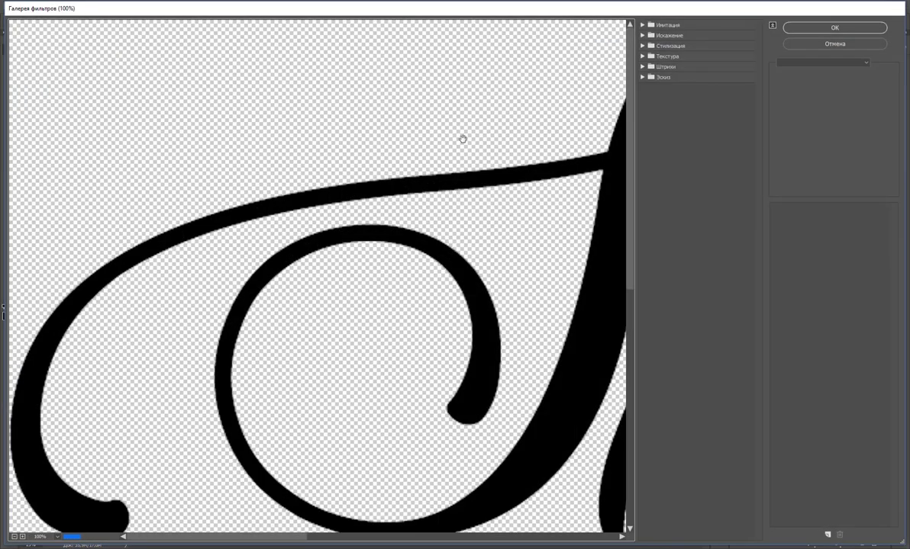
{"action": "left_click", "coordinate": [14, 537]}
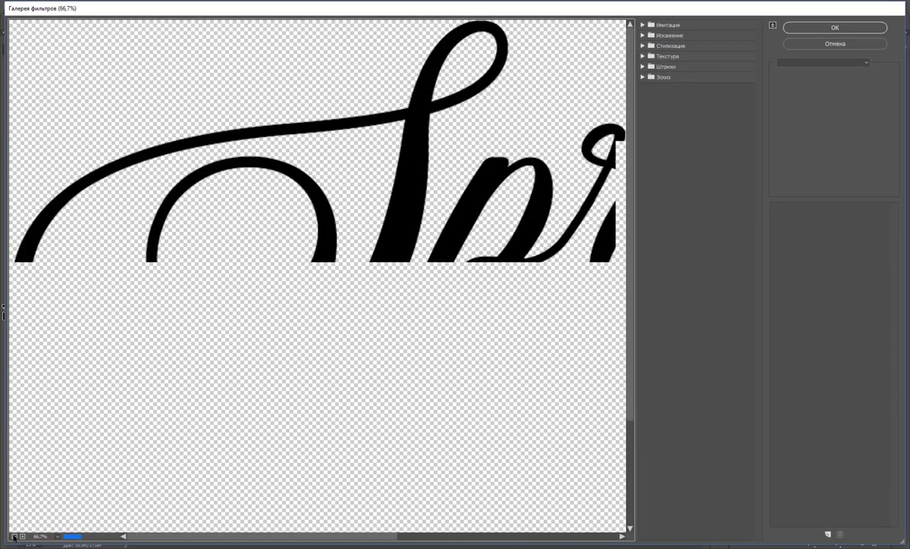
{"action": "left_click", "coordinate": [14, 537]}
{"action": "left_click", "coordinate": [14, 536]}
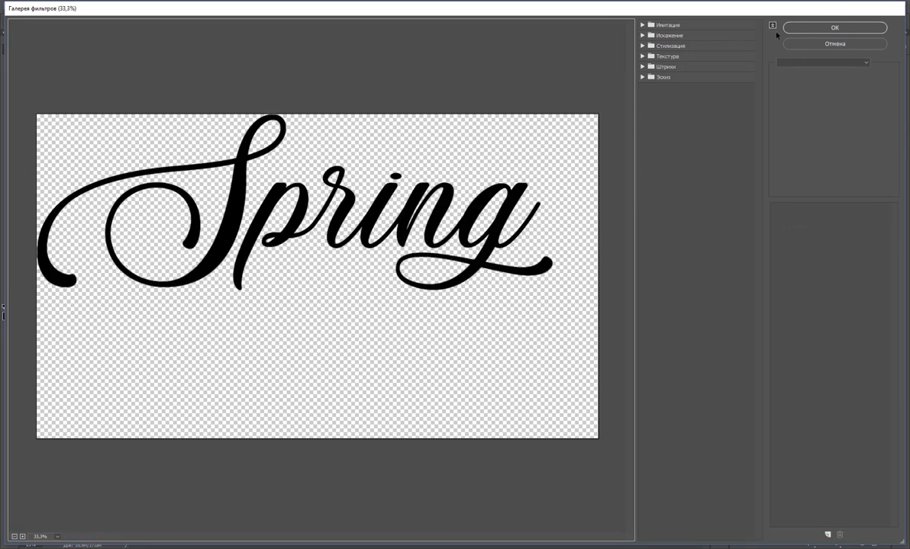
{"action": "left_click", "coordinate": [642, 56]}
{"action": "left_click", "coordinate": [658, 74]}
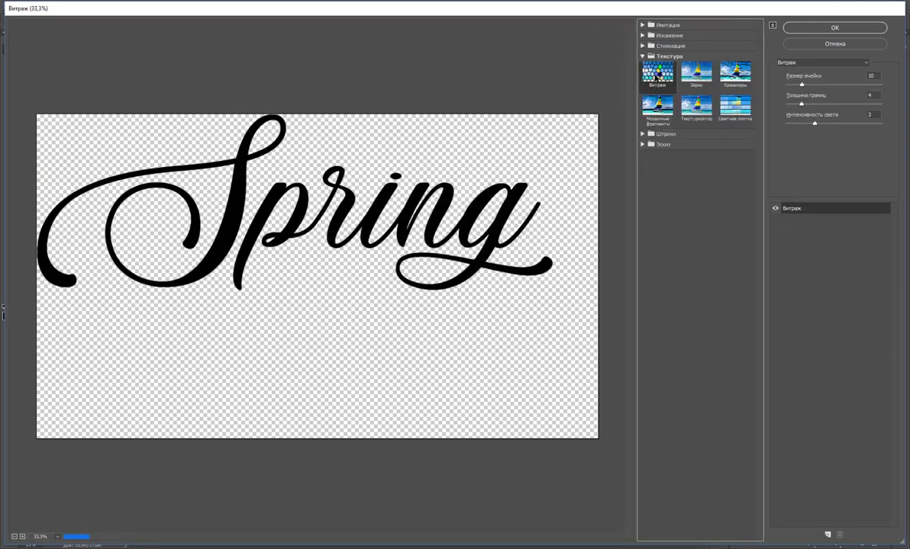
{"action": "left_click", "coordinate": [699, 77]}
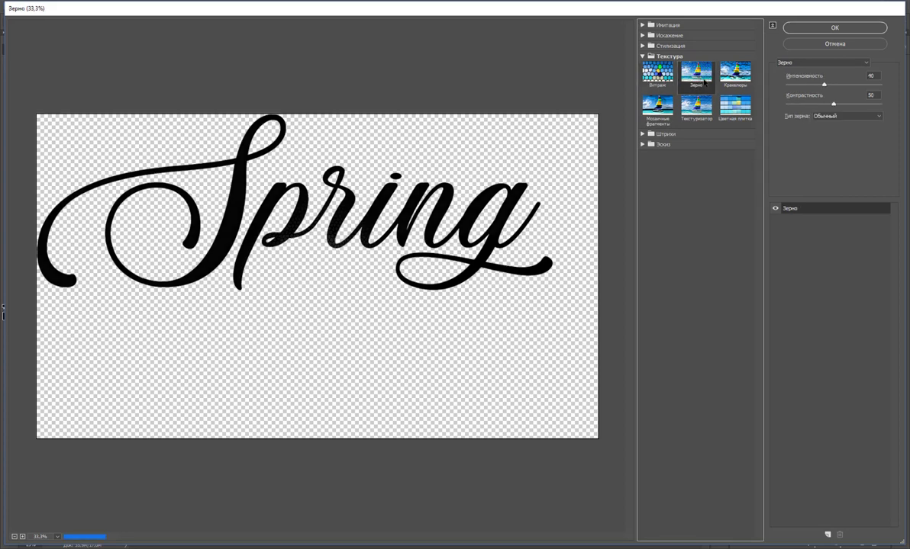
{"action": "left_click", "coordinate": [735, 73]}
{"action": "left_click", "coordinate": [735, 108]}
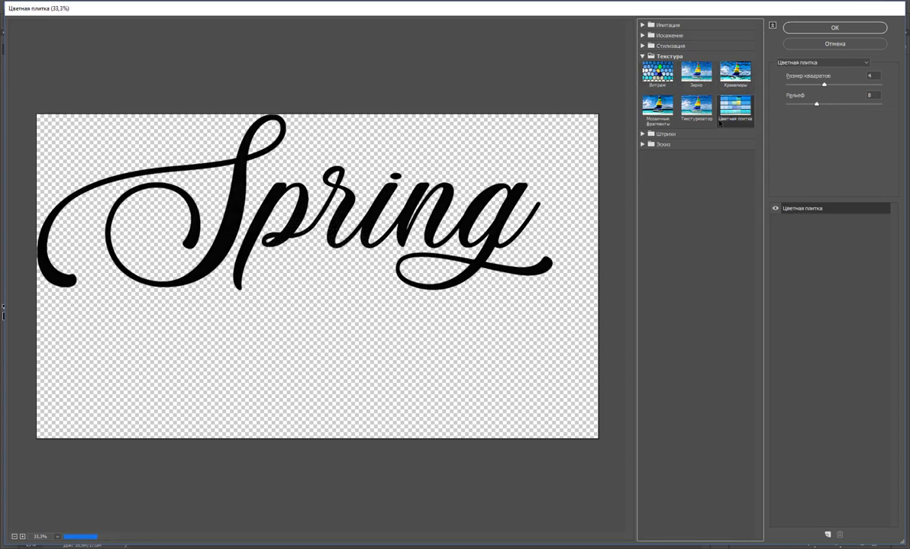
{"action": "left_click", "coordinate": [699, 118]}
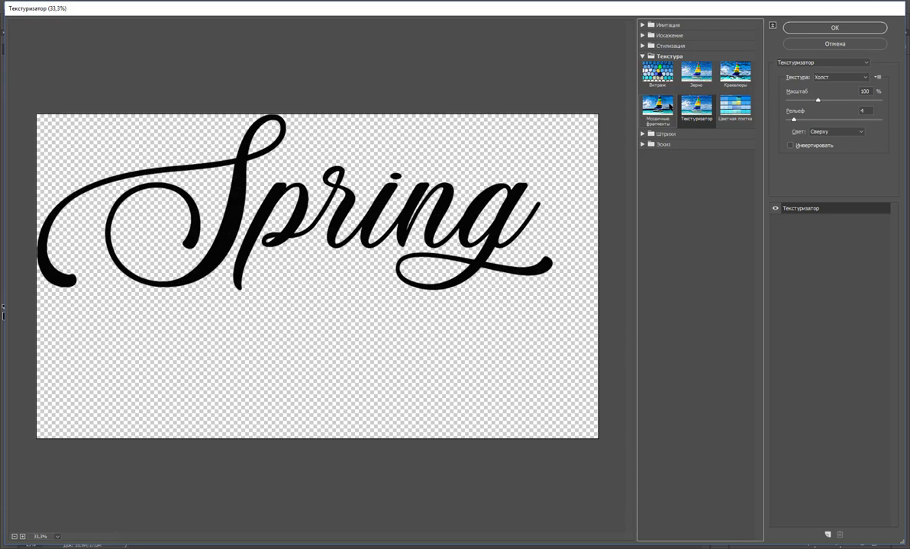
{"action": "left_click", "coordinate": [670, 106]}
Preview Stylize, Distort, Artistic and Sketch filters, ending on Ретикуляция
{"action": "left_click", "coordinate": [654, 47]}
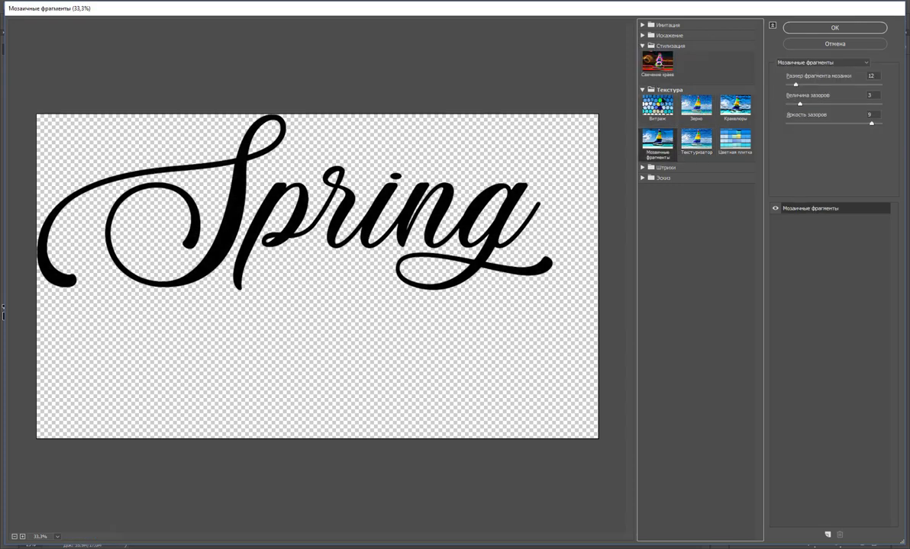
{"action": "left_click", "coordinate": [657, 61]}
{"action": "left_click", "coordinate": [658, 36]}
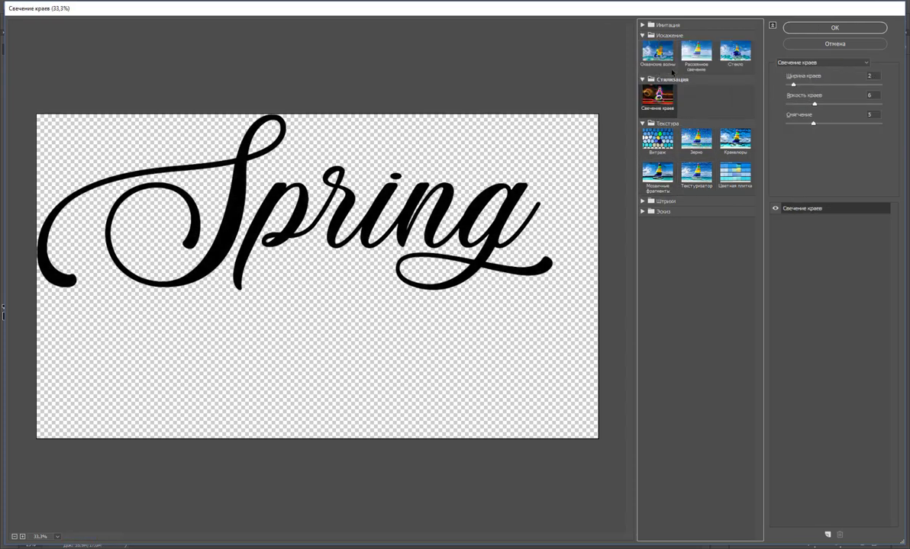
{"action": "left_click", "coordinate": [694, 55]}
{"action": "left_click", "coordinate": [734, 51]}
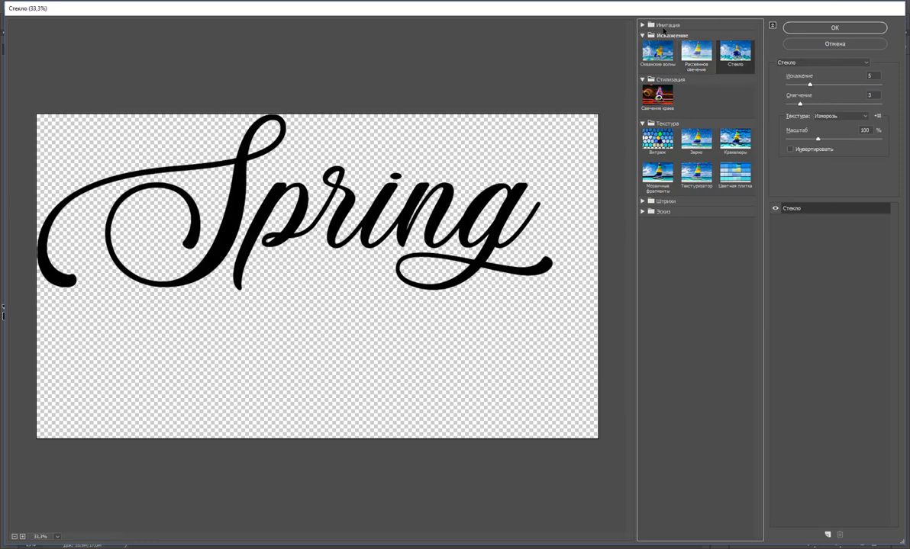
{"action": "left_click", "coordinate": [663, 27]}
{"action": "left_click", "coordinate": [671, 143]}
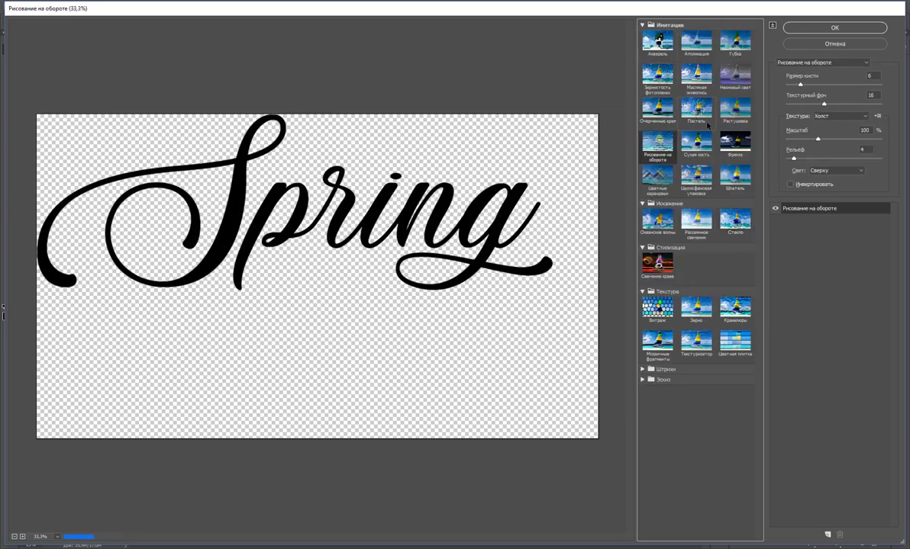
{"action": "left_click", "coordinate": [657, 379]}
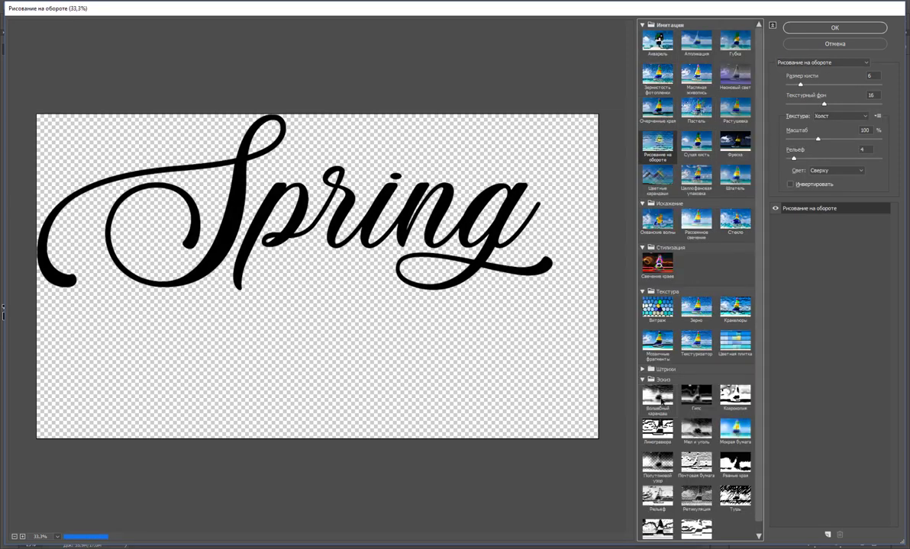
{"action": "left_click", "coordinate": [662, 405]}
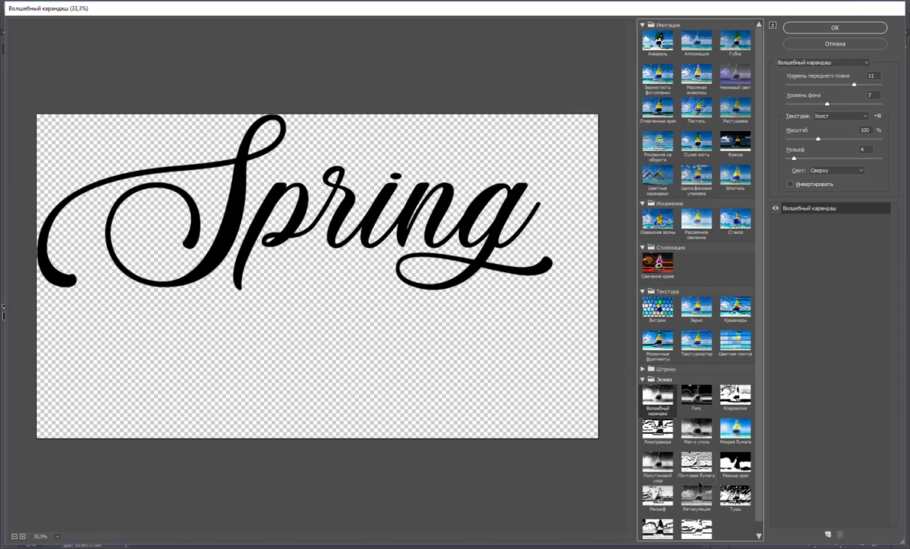
{"action": "left_click", "coordinate": [695, 467]}
{"action": "left_click", "coordinate": [718, 496]}
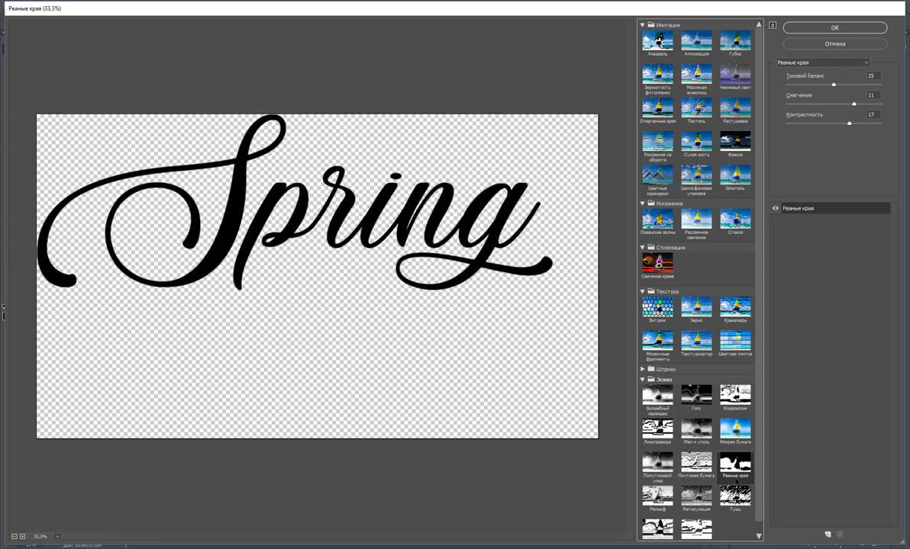
{"action": "left_click", "coordinate": [695, 497]}
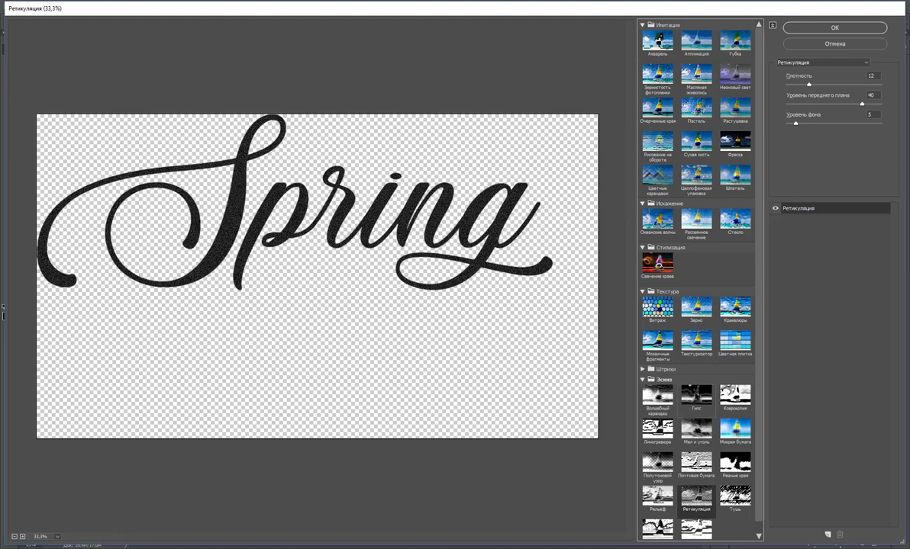
Compare Хром, Тушь and Мокрая бумага, then apply Ретикуляция with density 21 and background level 12
{"action": "left_click", "coordinate": [695, 530]}
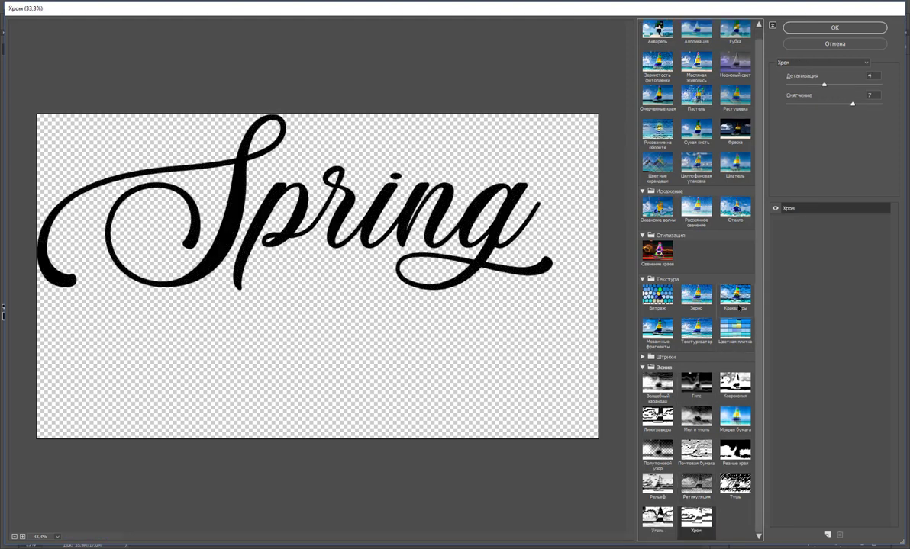
{"action": "left_click", "coordinate": [734, 483]}
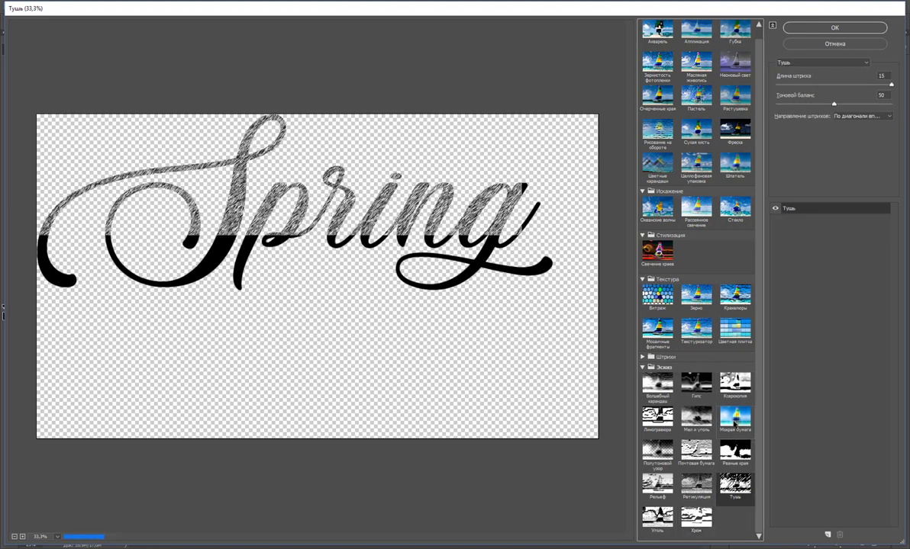
{"action": "left_click", "coordinate": [734, 416]}
{"action": "left_click", "coordinate": [734, 483]}
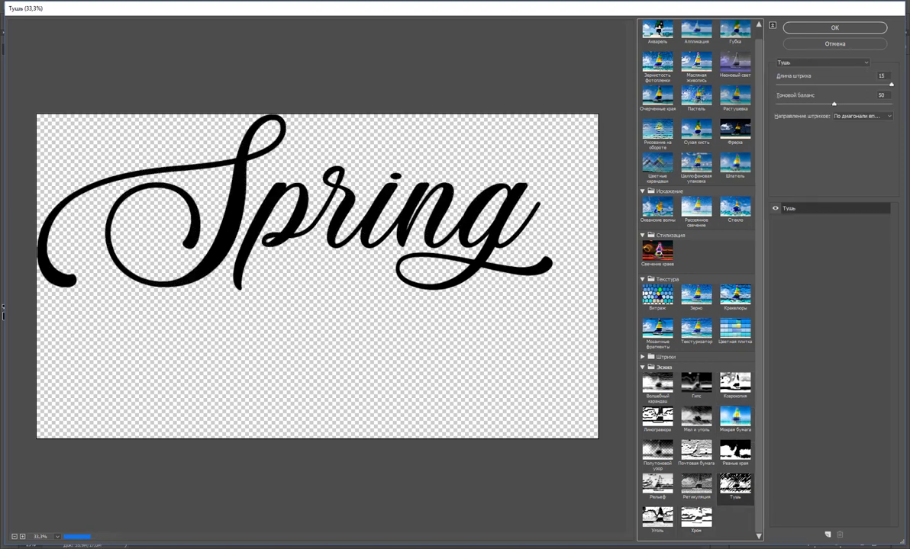
{"action": "left_click", "coordinate": [696, 483]}
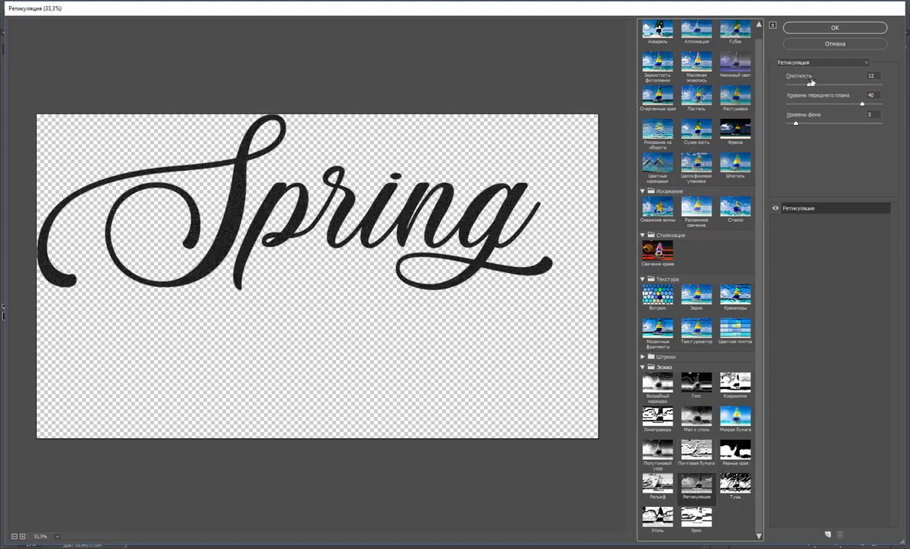
{"action": "left_click_drag", "start_coordinate": [809, 84], "coordinate": [830, 84]}
{"action": "type", "text": "12"}
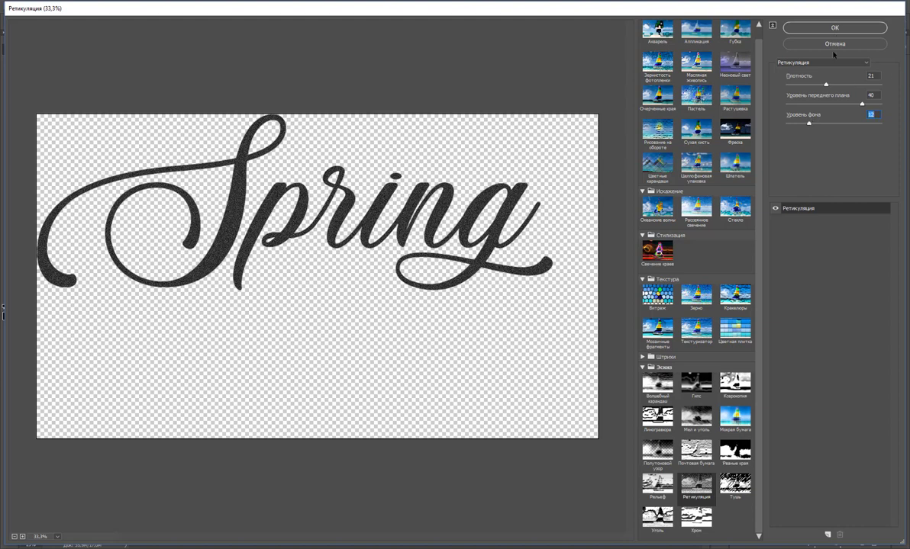
{"action": "left_click", "coordinate": [821, 29]}
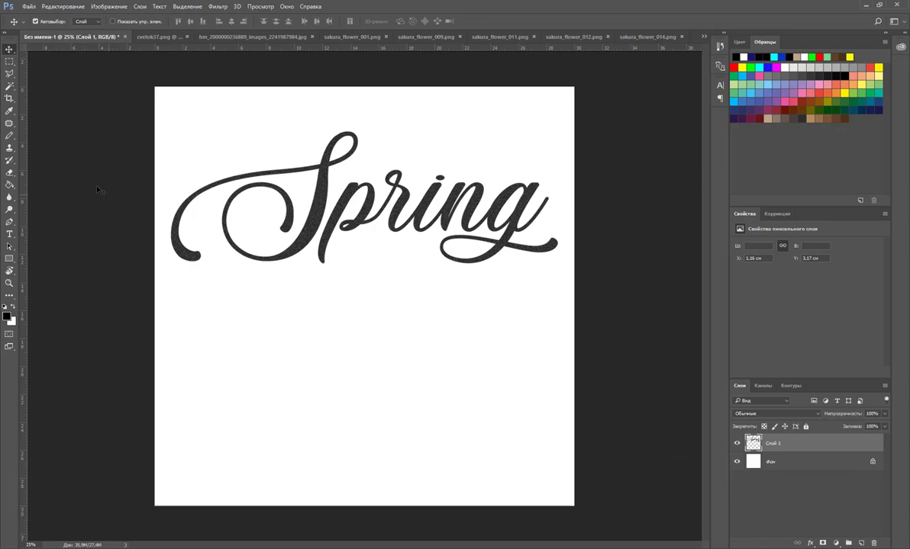
{"action": "left_click", "coordinate": [9, 283]}
{"action": "mouse_move", "coordinate": [324, 256]}
{"action": "left_mouse_down"}
{"action": "mouse_move", "coordinate": [359, 268]}
{"action": "mouse_move", "coordinate": [294, 170]}
{"action": "mouse_move", "coordinate": [258, 142]}
{"action": "mouse_move", "coordinate": [413, 254]}
{"action": "mouse_move", "coordinate": [385, 227]}
{"action": "mouse_move", "coordinate": [392, 231]}
{"action": "left_mouse_up"}
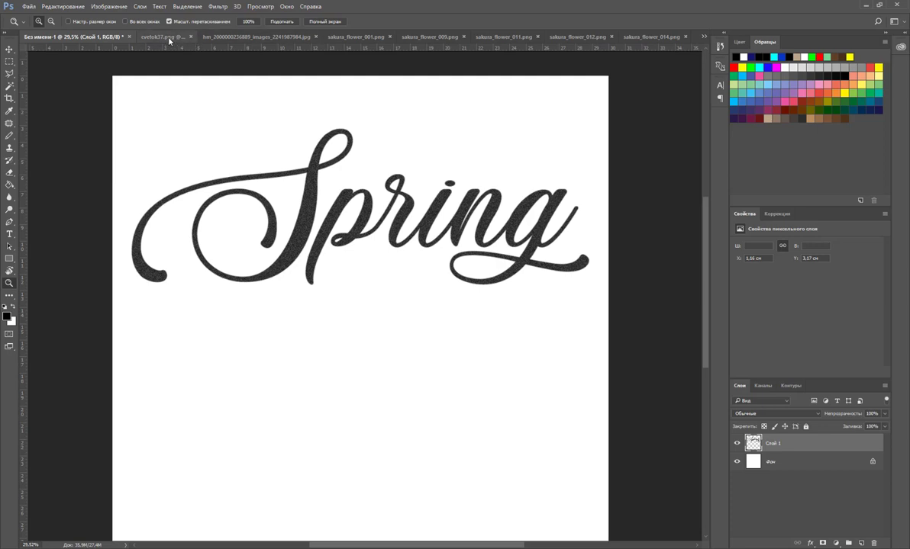
Copy the cvetok37 cherry-blossom branch into the Spring page as Слой 2 and close cvetok37
{"action": "left_click_drag", "start_coordinate": [169, 41], "coordinate": [374, 98]}
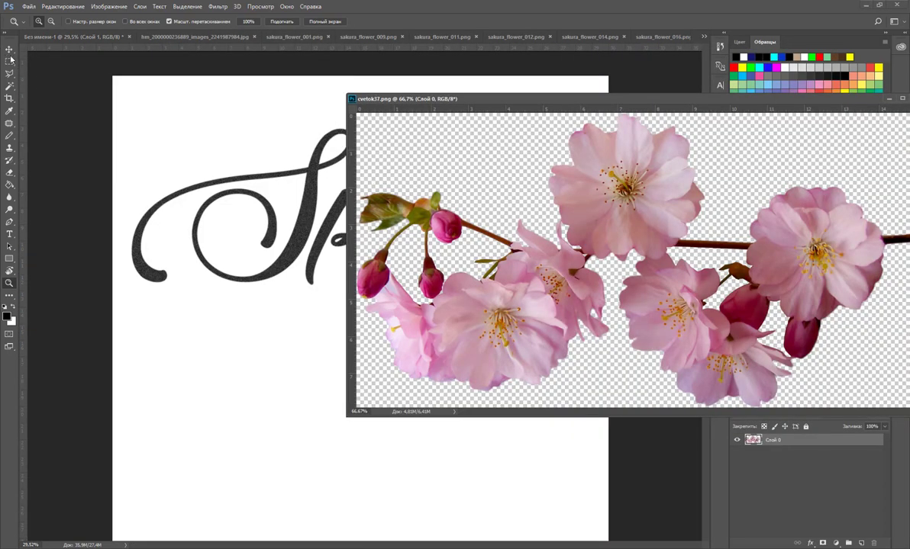
{"action": "left_click", "coordinate": [9, 48]}
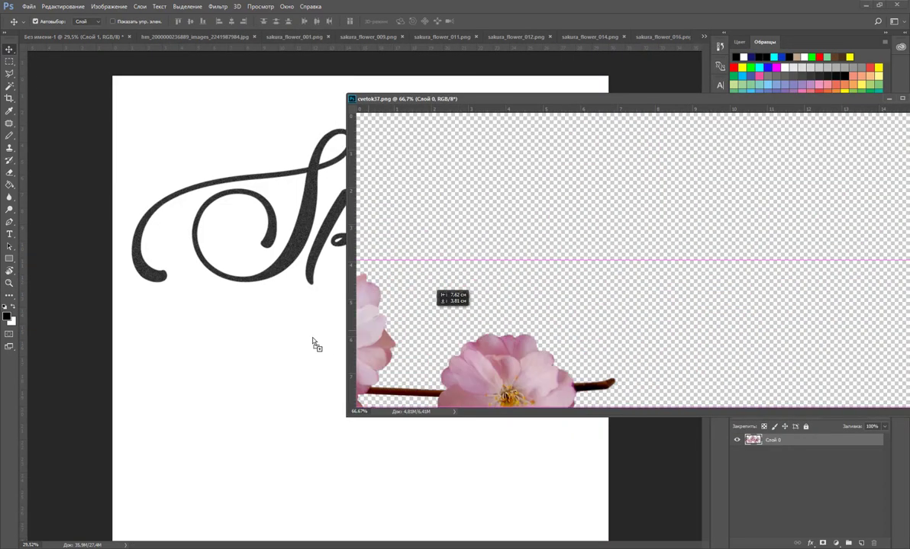
{"action": "left_click_drag", "start_coordinate": [658, 200], "coordinate": [295, 335]}
{"action": "left_click", "coordinate": [499, 255]}
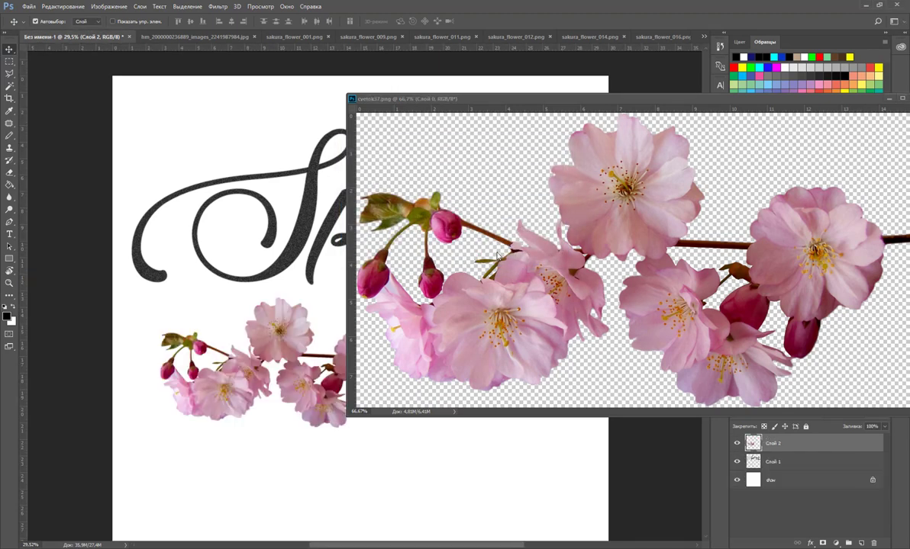
{"action": "left_click_drag", "start_coordinate": [611, 98], "coordinate": [468, 106]}
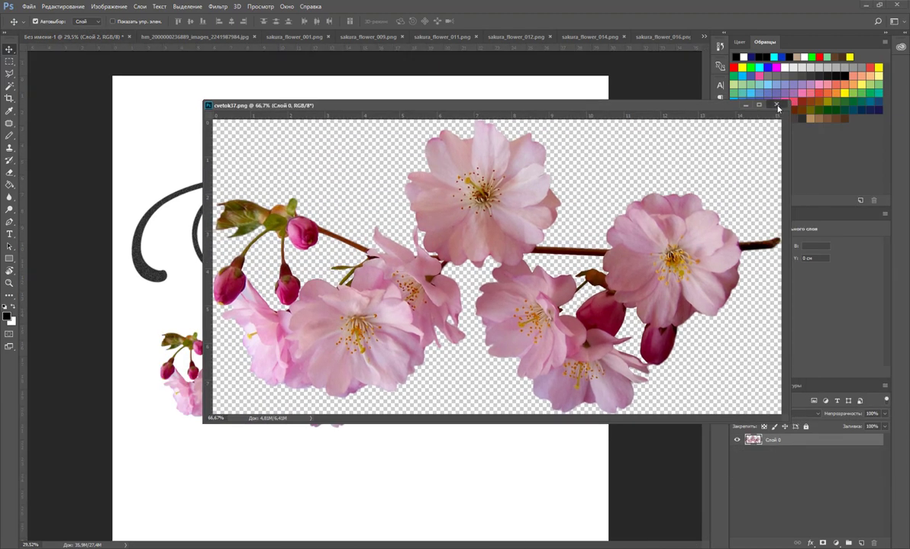
{"action": "left_click", "coordinate": [778, 106]}
Gather sakura_flower_001, 011 and 009 into one floating window
{"action": "left_click", "coordinate": [192, 37]}
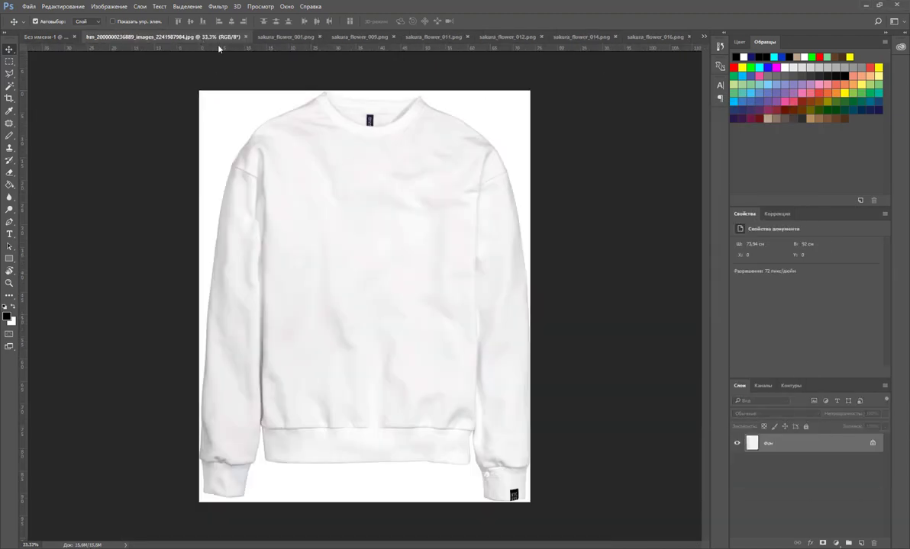
{"action": "left_click", "coordinate": [270, 37]}
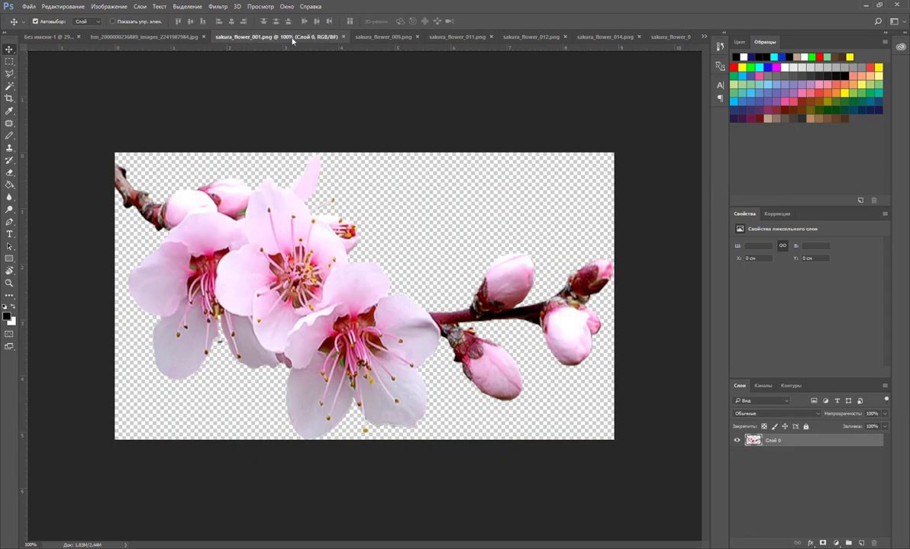
{"action": "mouse_move", "coordinate": [292, 41]}
{"action": "left_mouse_down"}
{"action": "mouse_move", "coordinate": [495, 132]}
{"action": "mouse_move", "coordinate": [504, 113]}
{"action": "left_mouse_up"}
{"action": "left_click", "coordinate": [348, 33]}
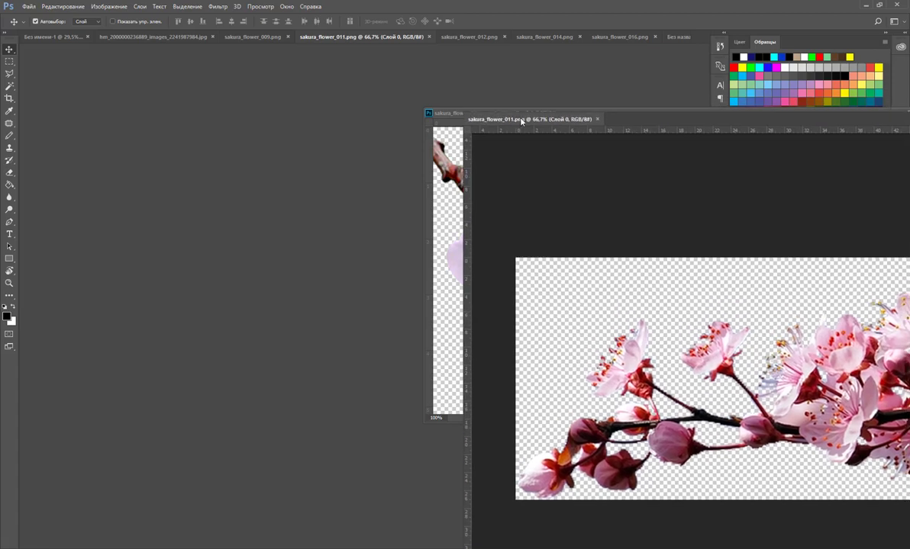
{"action": "left_click_drag", "start_coordinate": [355, 39], "coordinate": [522, 123]}
{"action": "left_click", "coordinate": [284, 35]}
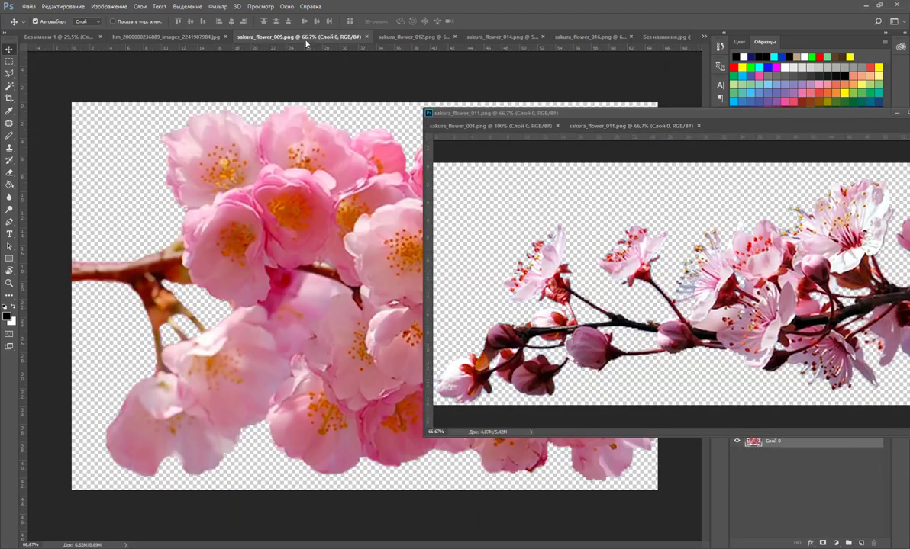
{"action": "left_click_drag", "start_coordinate": [303, 40], "coordinate": [438, 100]}
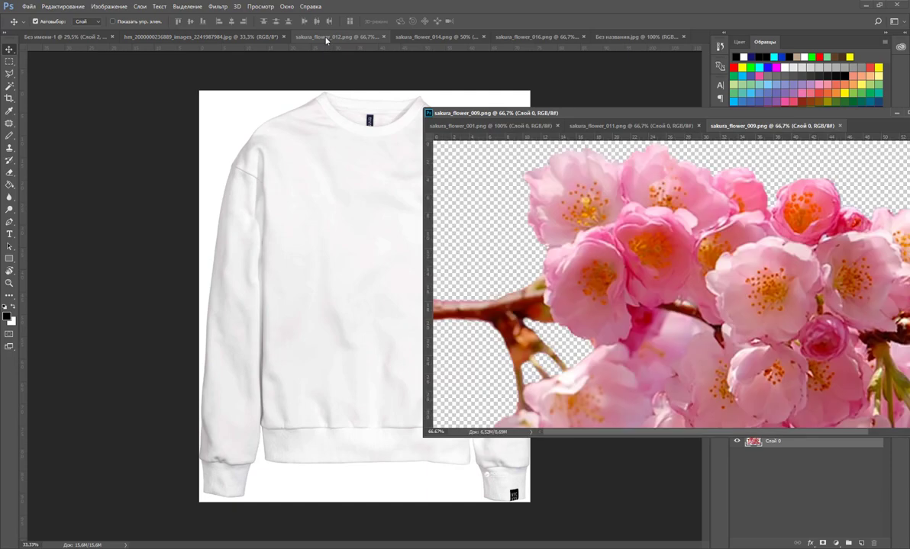
Add sakura_flower_012, 014, 016 and the jasmine image to the floating window
{"action": "left_click", "coordinate": [308, 37]}
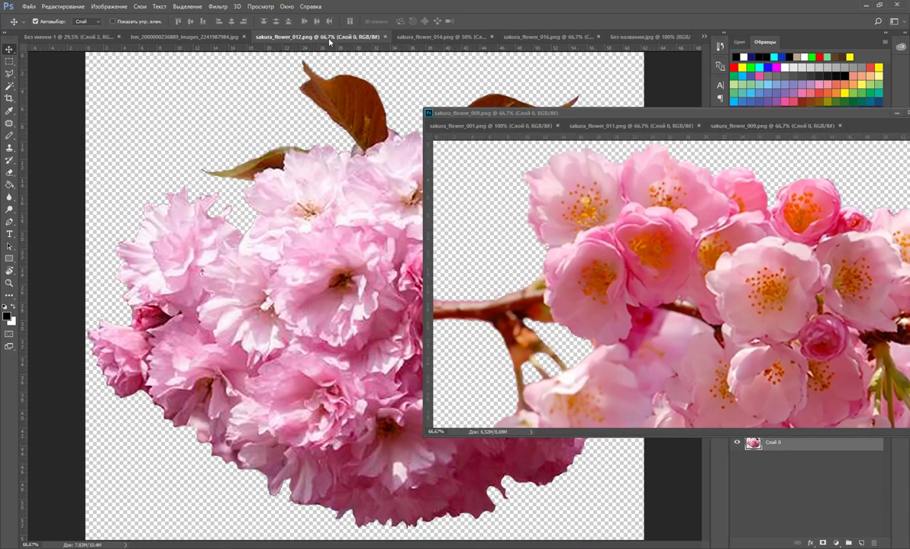
{"action": "mouse_move", "coordinate": [308, 38]}
{"action": "left_mouse_down"}
{"action": "mouse_move", "coordinate": [546, 166]}
{"action": "mouse_move", "coordinate": [478, 118]}
{"action": "left_mouse_up"}
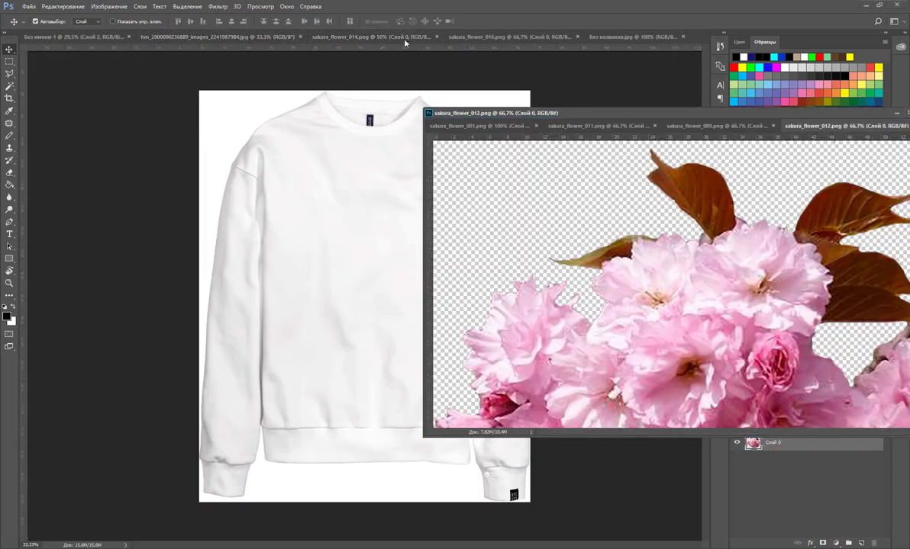
{"action": "left_click", "coordinate": [367, 37]}
{"action": "left_click_drag", "start_coordinate": [368, 37], "coordinate": [493, 126]}
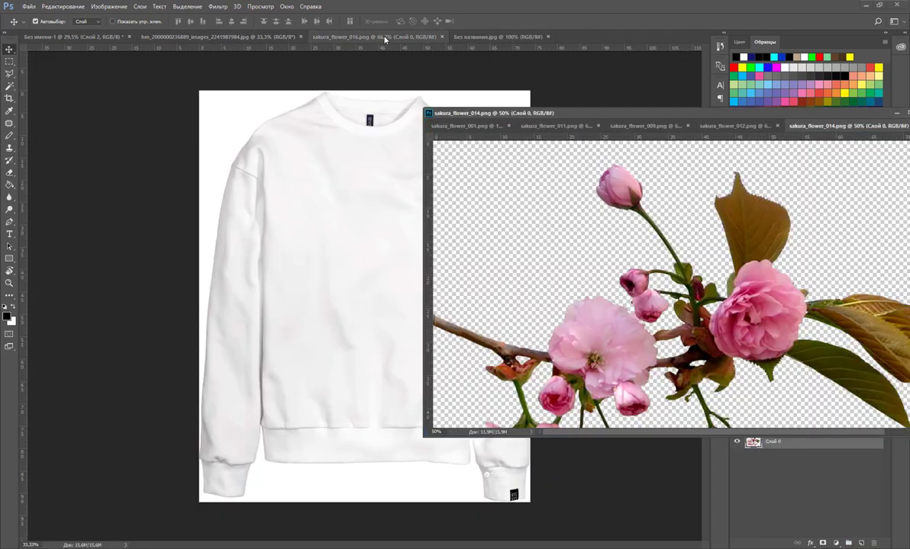
{"action": "left_click", "coordinate": [371, 37]}
{"action": "left_click_drag", "start_coordinate": [372, 38], "coordinate": [488, 126]}
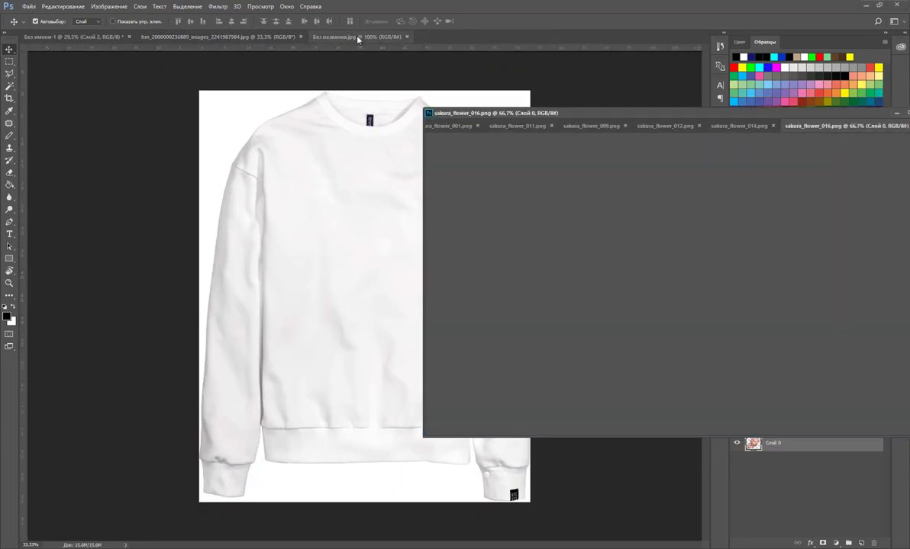
{"action": "left_click", "coordinate": [358, 38]}
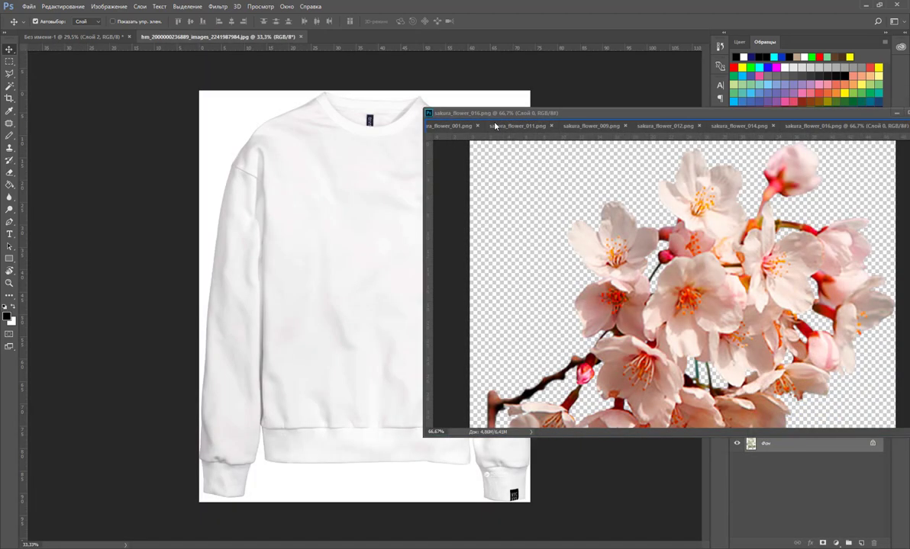
{"action": "left_click_drag", "start_coordinate": [358, 39], "coordinate": [496, 126]}
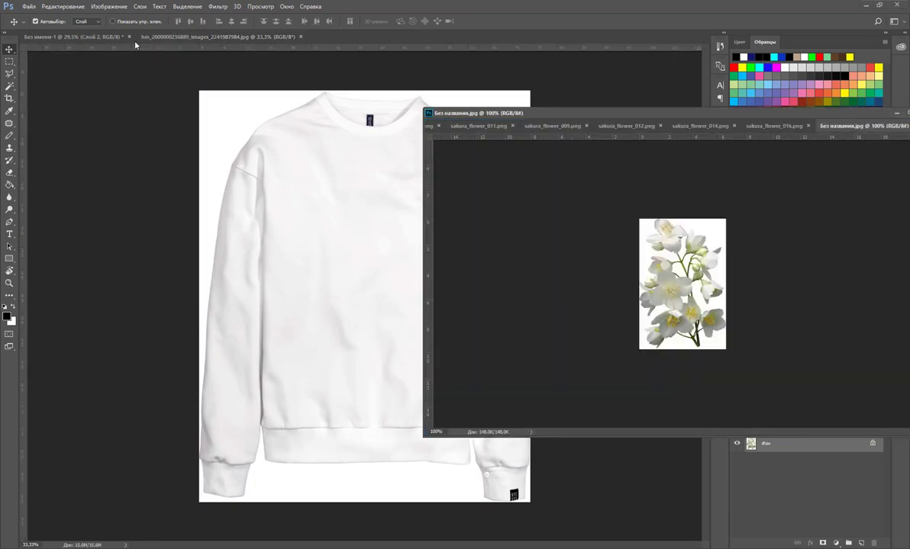
{"action": "left_click", "coordinate": [93, 35]}
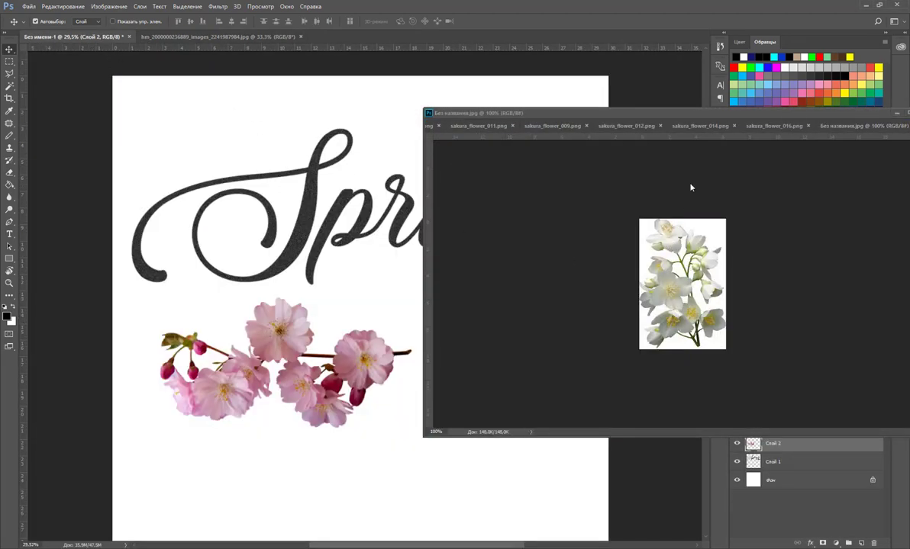
Copy sakura_flower_001, 011 and 009 onto the Spring canvas as new layers
{"action": "left_click", "coordinate": [430, 126]}
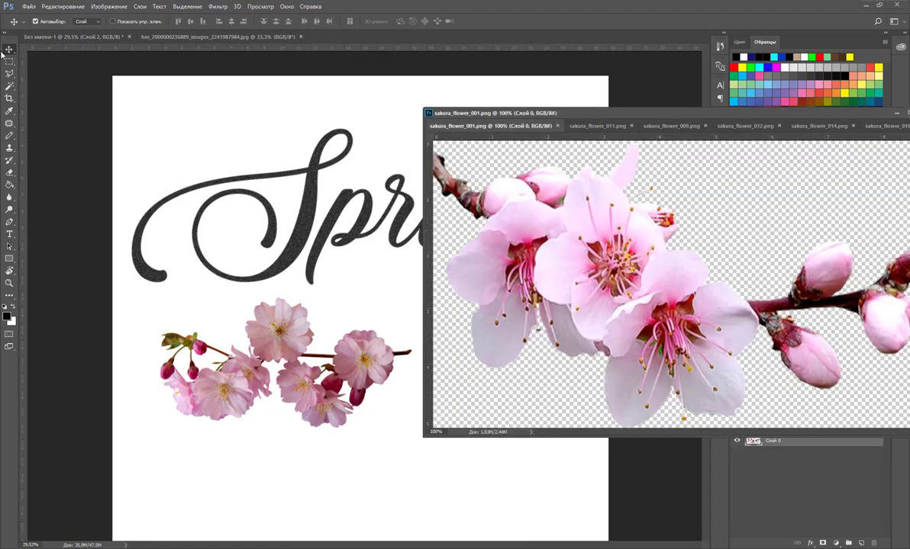
{"action": "left_click_drag", "start_coordinate": [653, 300], "coordinate": [332, 309]}
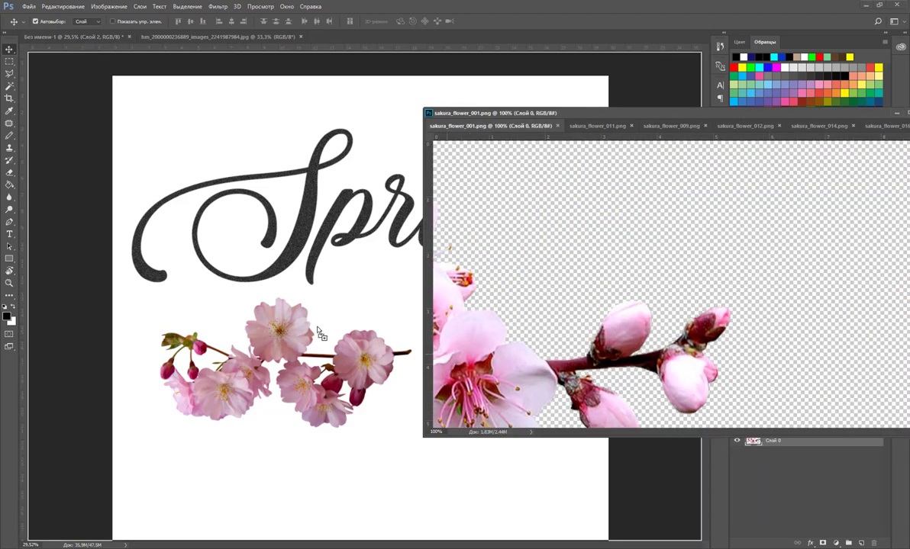
{"action": "left_click", "coordinate": [580, 126]}
{"action": "mouse_move", "coordinate": [761, 278]}
{"action": "left_mouse_down"}
{"action": "mouse_move", "coordinate": [316, 349]}
{"action": "mouse_move", "coordinate": [691, 309]}
{"action": "left_mouse_up"}
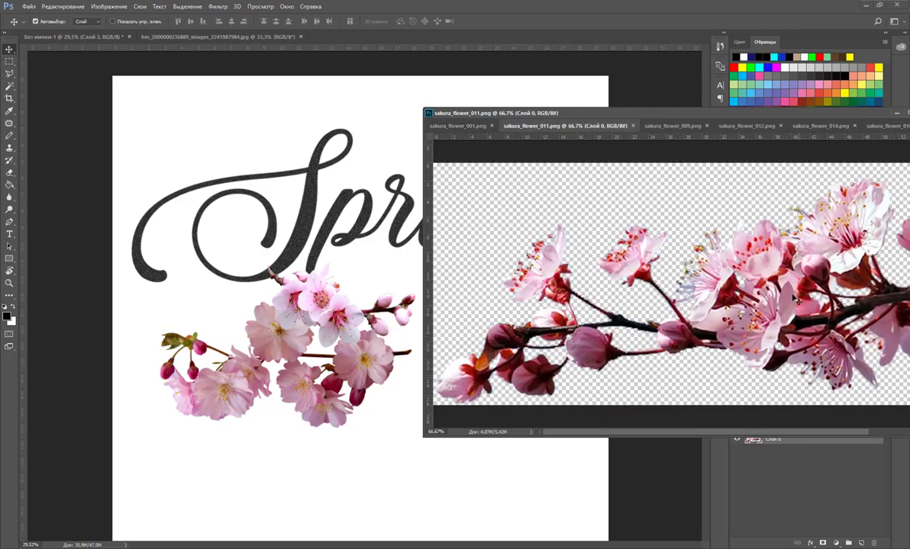
{"action": "left_click_drag", "start_coordinate": [726, 257], "coordinate": [406, 280]}
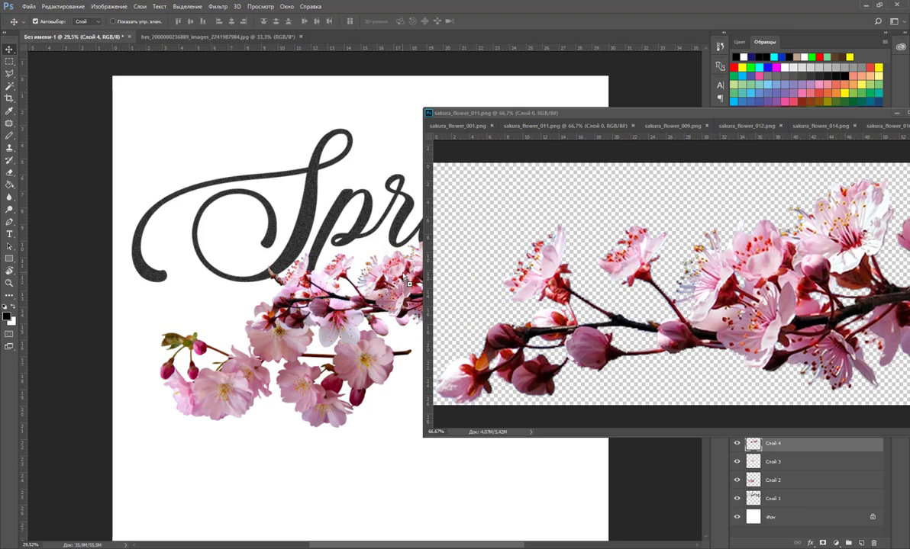
{"action": "left_click", "coordinate": [670, 125]}
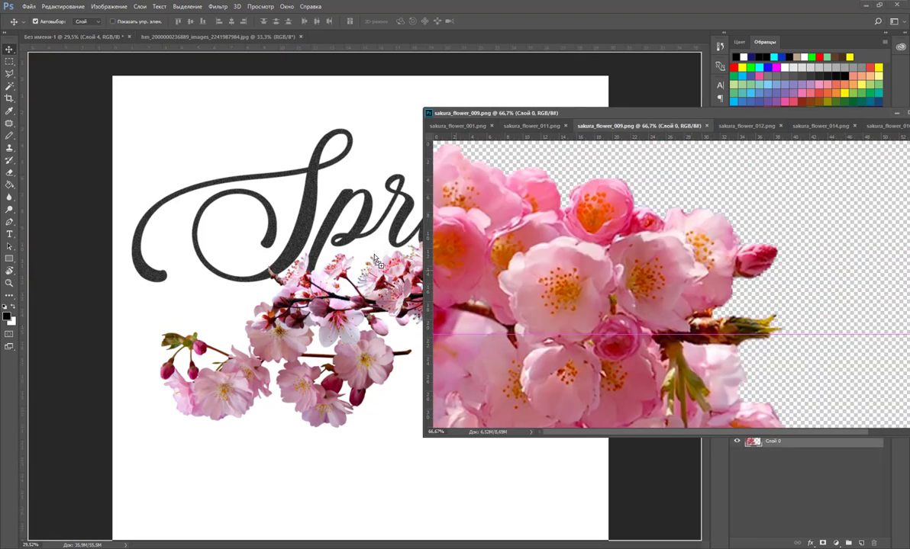
{"action": "left_click_drag", "start_coordinate": [666, 273], "coordinate": [366, 290]}
Copy sakura_flower_012, 014 and 016 onto the canvas and dock the flower window back
{"action": "left_click", "coordinate": [763, 126]}
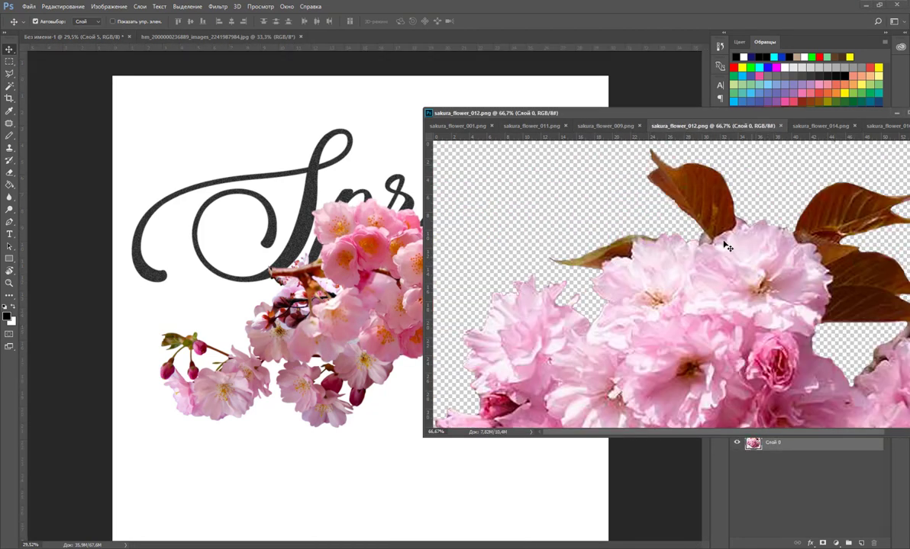
{"action": "left_click_drag", "start_coordinate": [728, 298], "coordinate": [366, 298]}
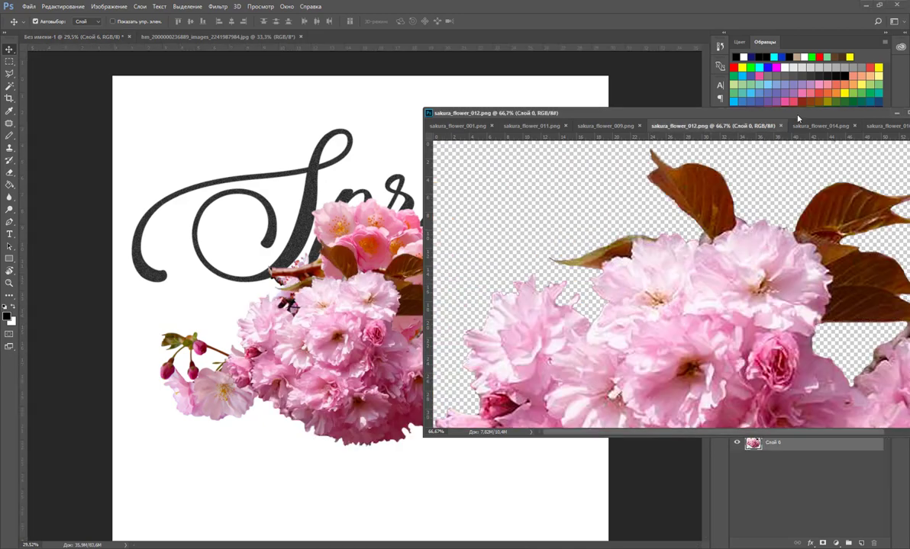
{"action": "left_click", "coordinate": [819, 126]}
{"action": "mouse_move", "coordinate": [673, 277]}
{"action": "left_mouse_down"}
{"action": "mouse_move", "coordinate": [405, 325]}
{"action": "mouse_move", "coordinate": [365, 294]}
{"action": "left_mouse_up"}
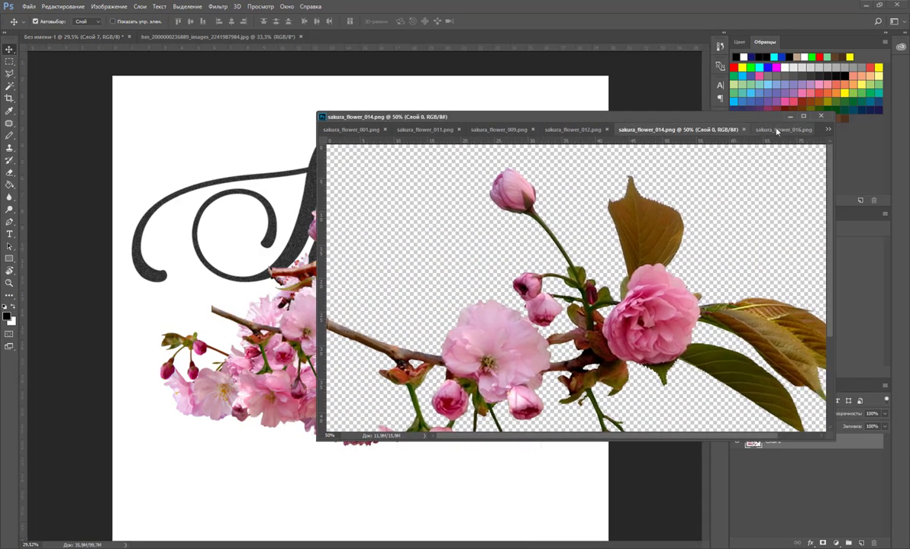
{"action": "left_click", "coordinate": [780, 130]}
{"action": "left_click_drag", "start_coordinate": [636, 245], "coordinate": [270, 229]}
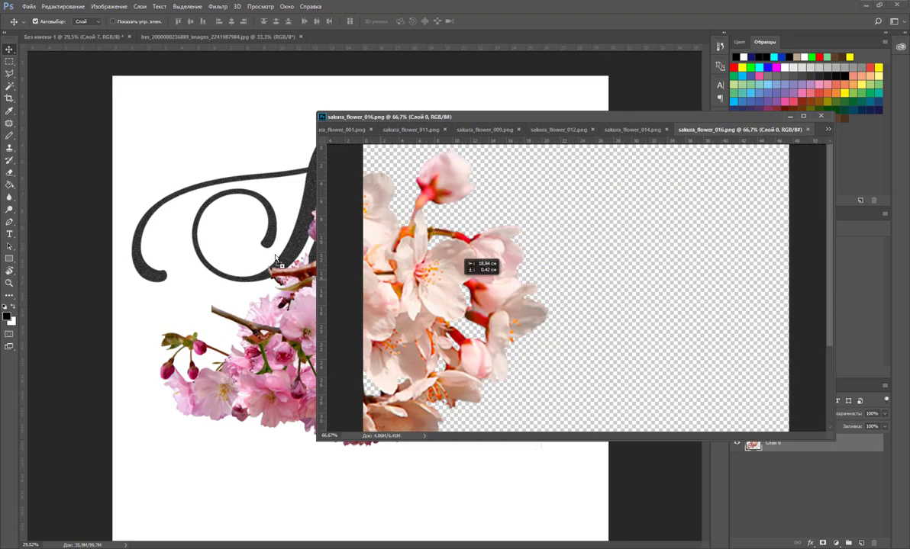
{"action": "left_click_drag", "start_coordinate": [535, 111], "coordinate": [488, 46]}
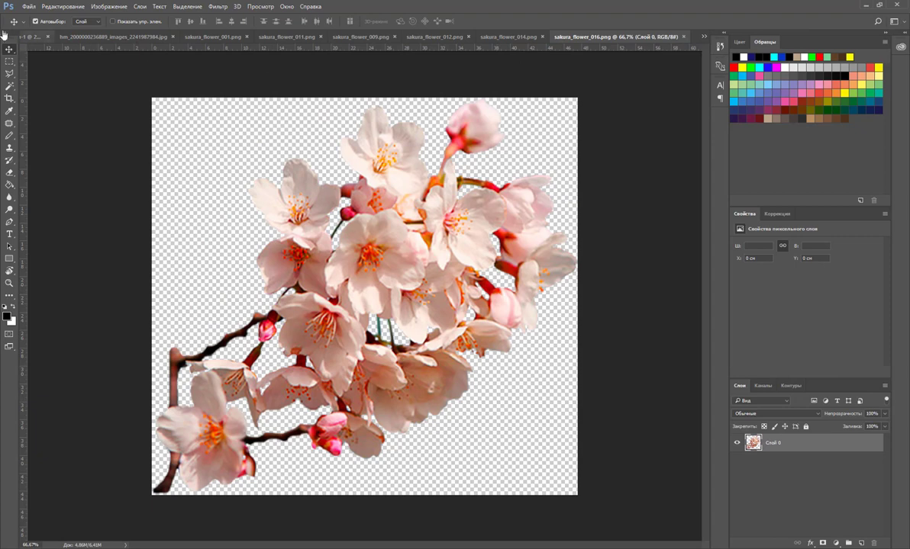
Move the leafy pink branch to the lower right and shrink it into the corner
{"action": "left_click", "coordinate": [702, 36]}
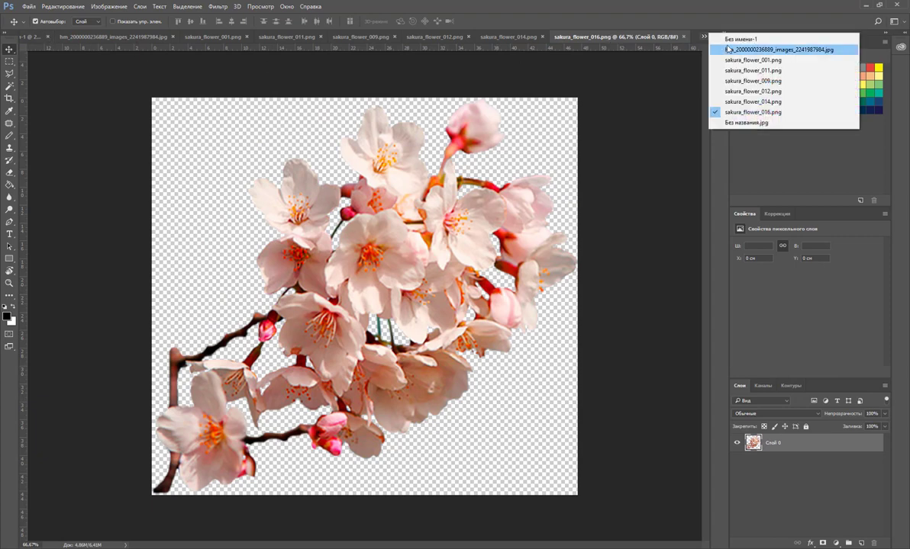
{"action": "left_click", "coordinate": [732, 63]}
{"action": "scroll", "coordinate": [501, 392], "scroll_direction": "down", "scroll_amount": 1}
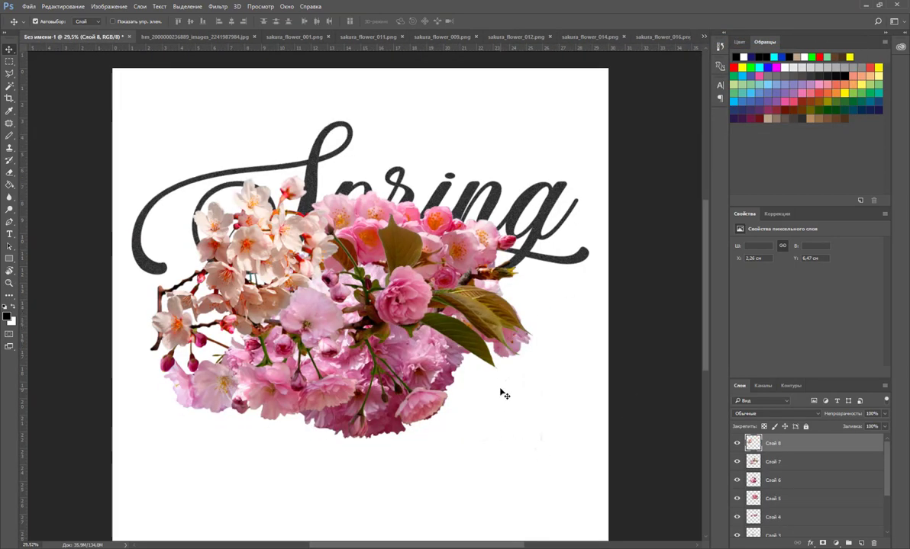
{"action": "scroll", "coordinate": [501, 391], "scroll_direction": "down", "scroll_amount": 1}
{"action": "scroll", "coordinate": [501, 391], "scroll_direction": "down", "scroll_amount": 1}
{"action": "scroll", "coordinate": [503, 389], "scroll_direction": "down", "scroll_amount": 2}
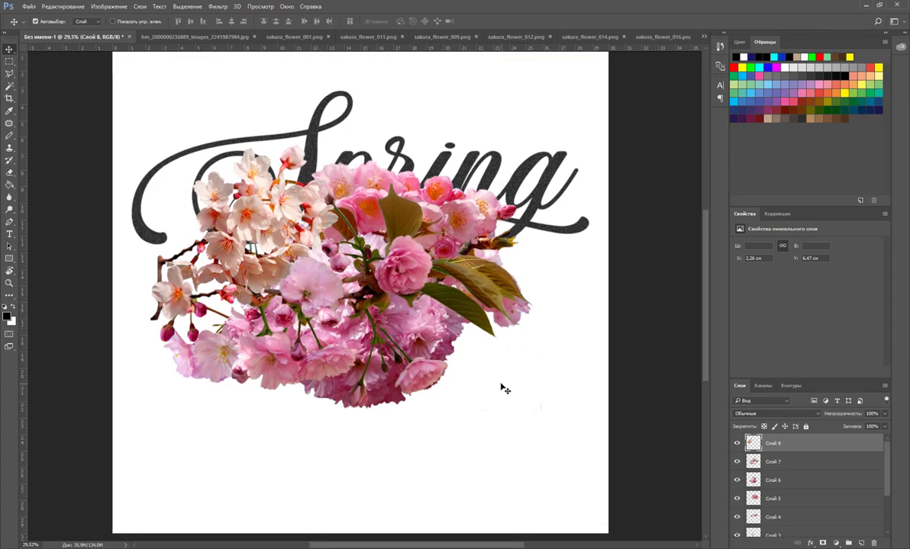
{"action": "left_click_drag", "start_coordinate": [360, 273], "coordinate": [480, 380]}
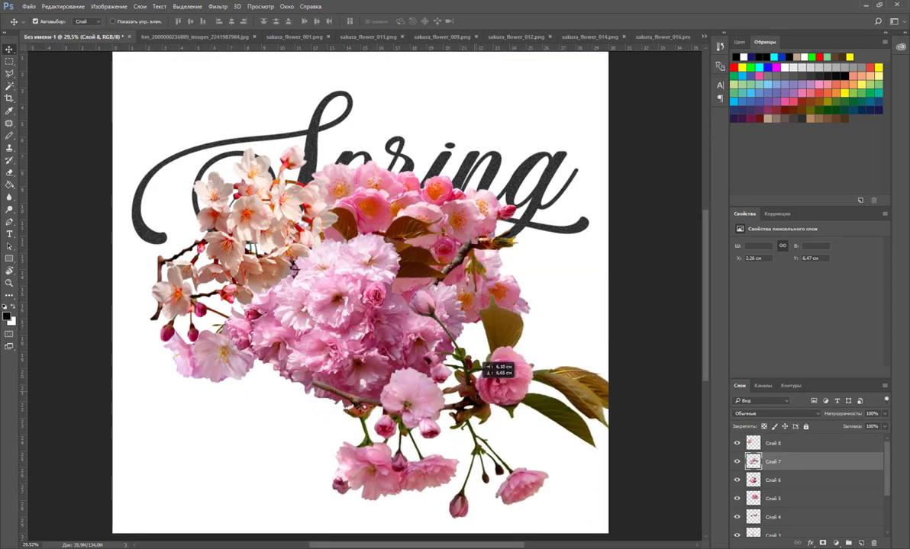
{"action": "key", "text": "ctrl+t"}
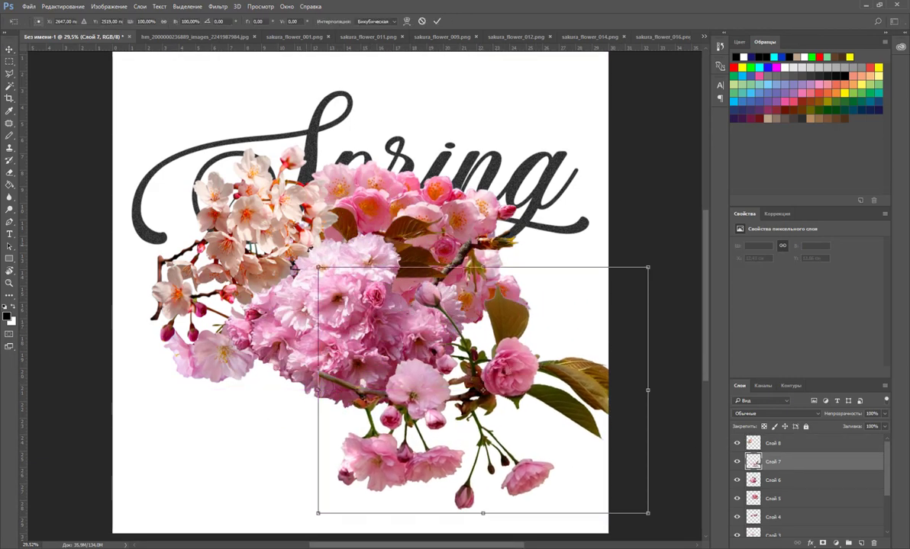
{"action": "left_click_drag", "start_coordinate": [318, 267], "coordinate": [416, 341]}
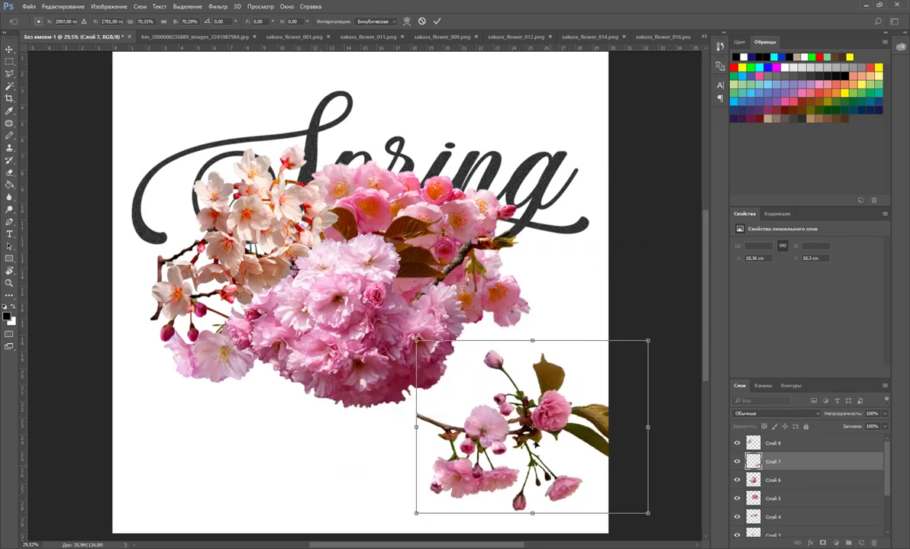
{"action": "key", "text": "Return"}
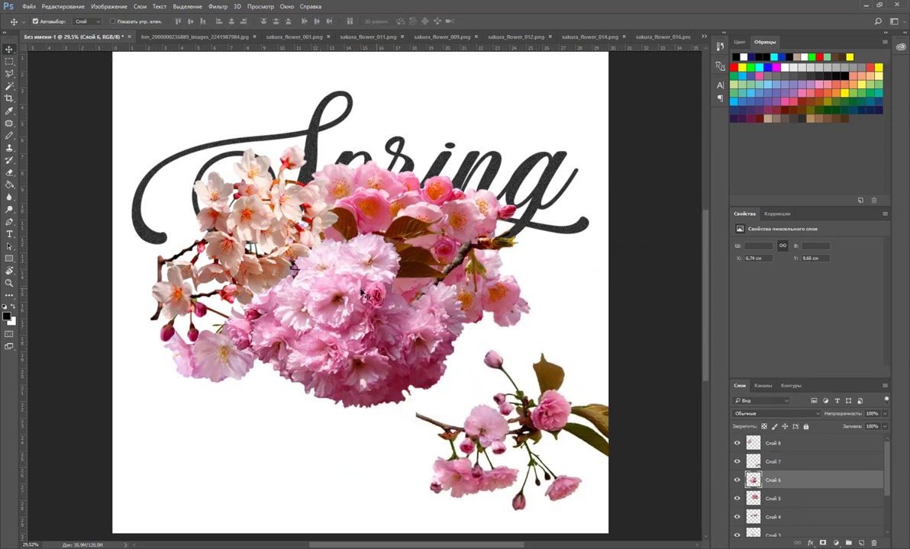
Shrink the dense pink cluster and place it lower toward the bottom left
{"action": "mouse_move", "coordinate": [340, 305]}
{"action": "left_mouse_down"}
{"action": "mouse_move", "coordinate": [350, 410]}
{"action": "mouse_move", "coordinate": [330, 428]}
{"action": "left_mouse_up"}
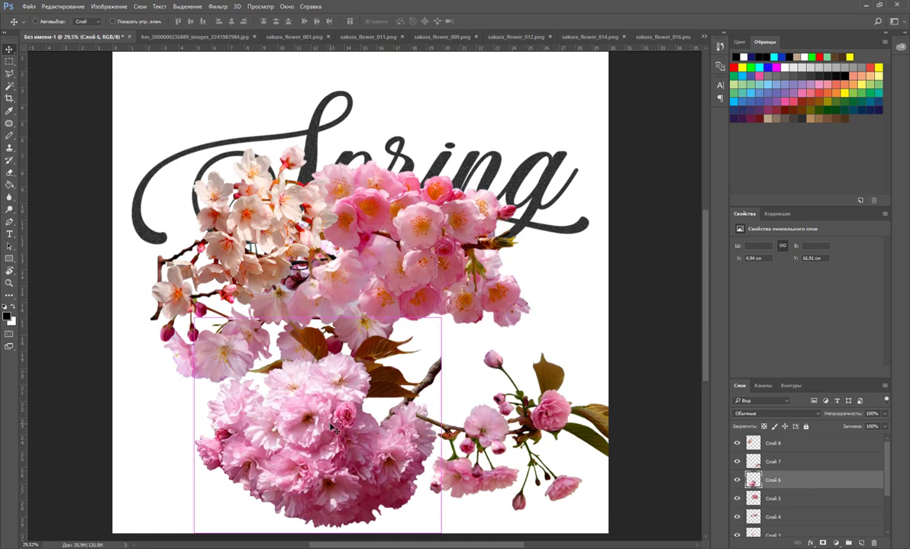
{"action": "key", "text": "ctrl+t"}
{"action": "left_click_drag", "start_coordinate": [441, 318], "coordinate": [331, 413]}
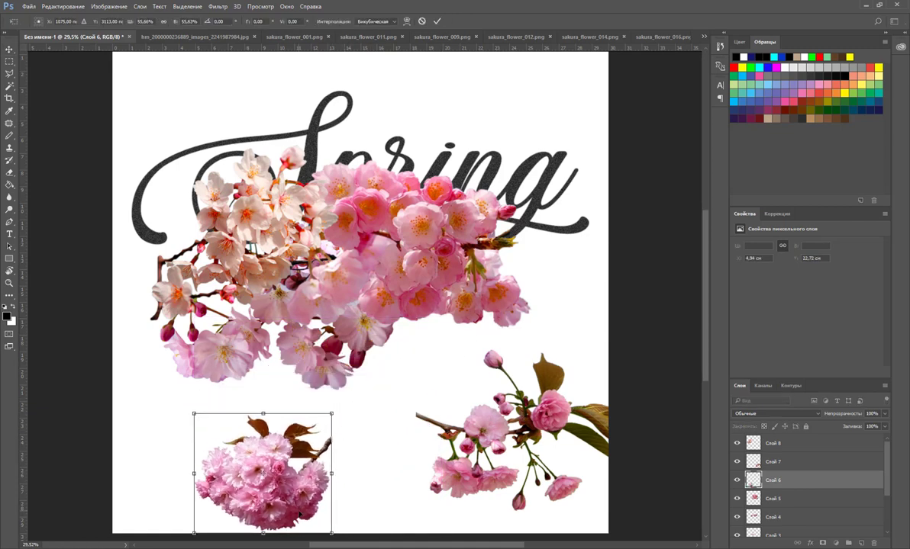
{"action": "left_click_drag", "start_coordinate": [270, 507], "coordinate": [331, 498]}
{"action": "key", "text": "Return"}
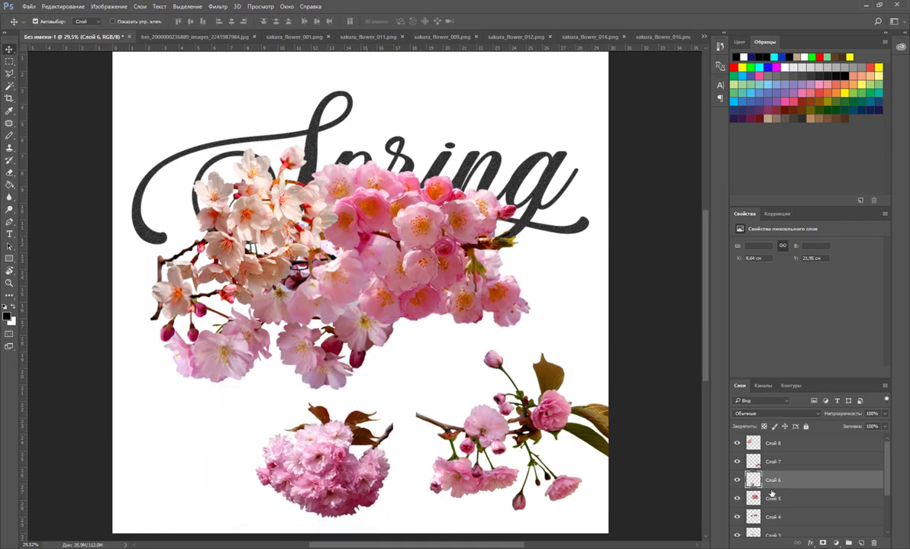
Shrink the large pink cluster to about 55% at the right edge; move peach blossoms upper left
{"action": "left_click", "coordinate": [771, 495]}
{"action": "left_click_drag", "start_coordinate": [367, 237], "coordinate": [417, 325]}
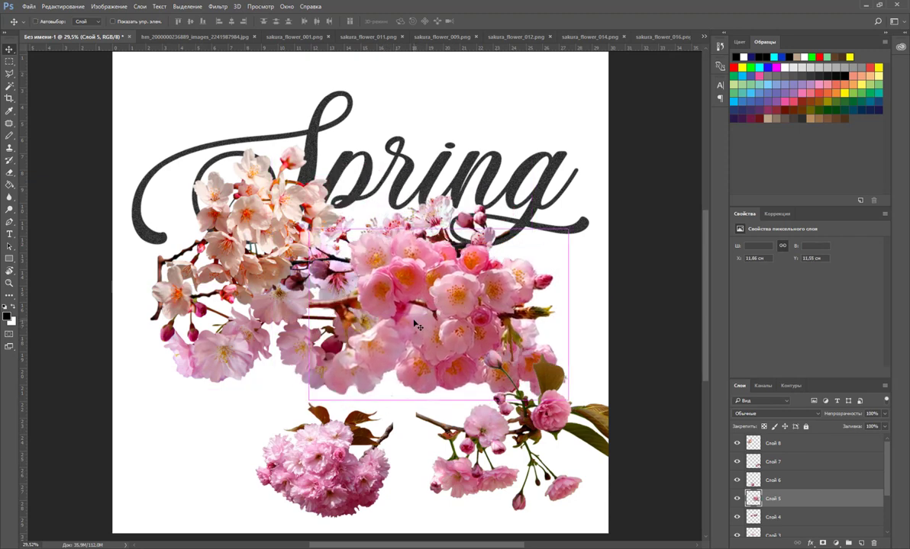
{"action": "key", "text": "ctrl+t"}
{"action": "left_click_drag", "start_coordinate": [568, 229], "coordinate": [447, 308]}
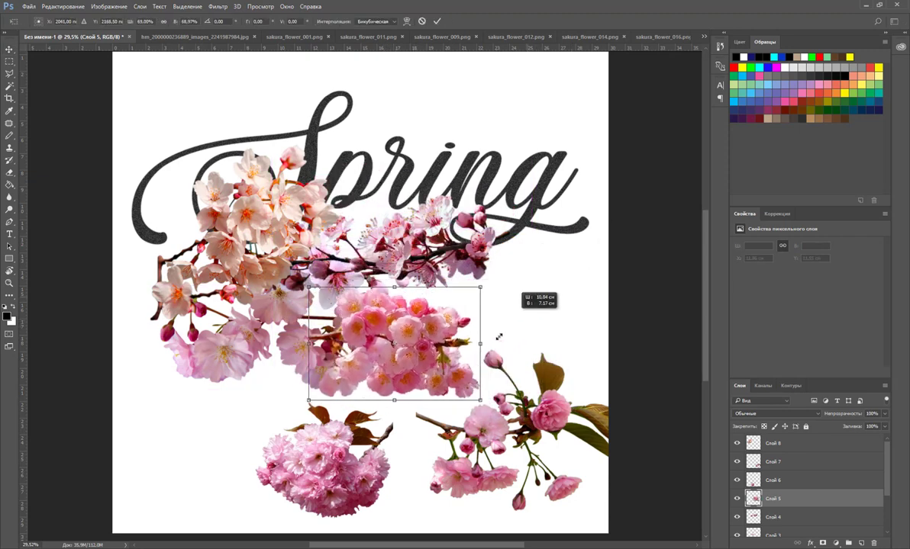
{"action": "left_click_drag", "start_coordinate": [371, 371], "coordinate": [529, 330]}
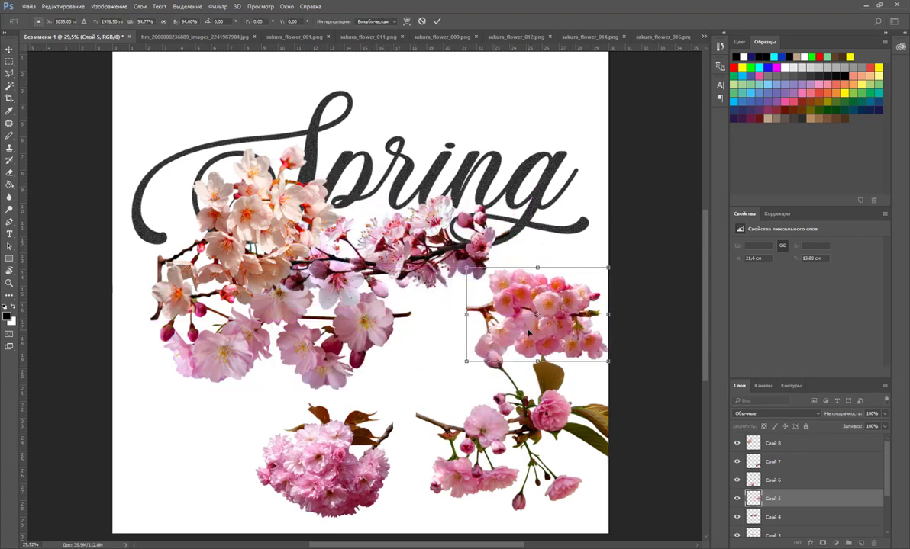
{"action": "key", "text": "Return"}
{"action": "left_click", "coordinate": [777, 462]}
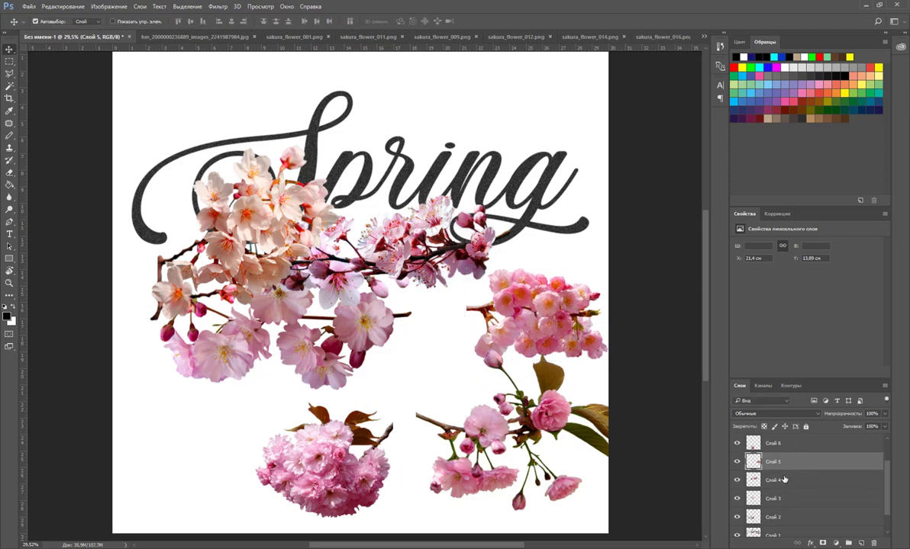
{"action": "mouse_move", "coordinate": [286, 239]}
{"action": "left_mouse_down"}
{"action": "mouse_move", "coordinate": [276, 432]}
{"action": "mouse_move", "coordinate": [243, 132]}
{"action": "mouse_move", "coordinate": [201, 134]}
{"action": "mouse_move", "coordinate": [233, 169]}
{"action": "left_mouse_up"}
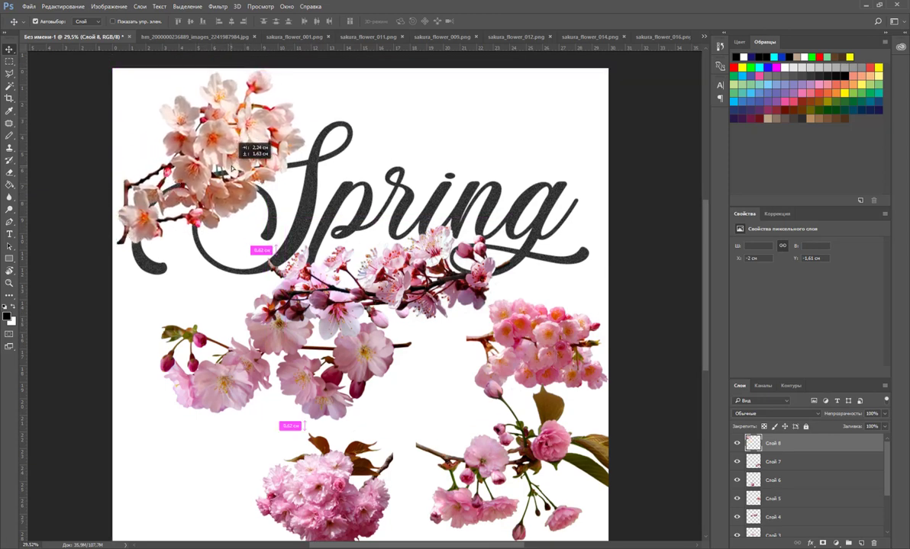
Push the peach blossoms into the top-left corner and move a pink sprig above the title's right end
{"action": "left_click_drag", "start_coordinate": [233, 169], "coordinate": [200, 130]}
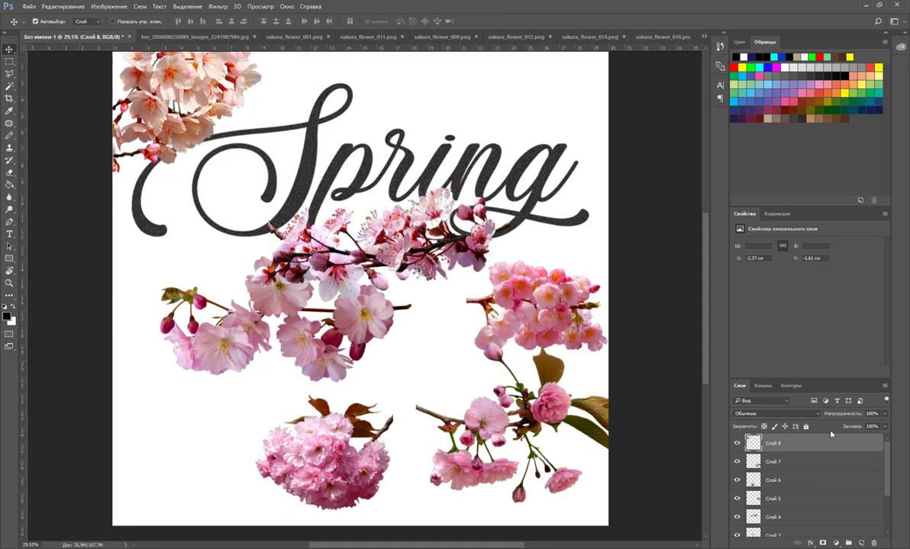
{"action": "scroll", "coordinate": [785, 488], "scroll_direction": "down", "scroll_amount": 3}
{"action": "left_click", "coordinate": [789, 510]}
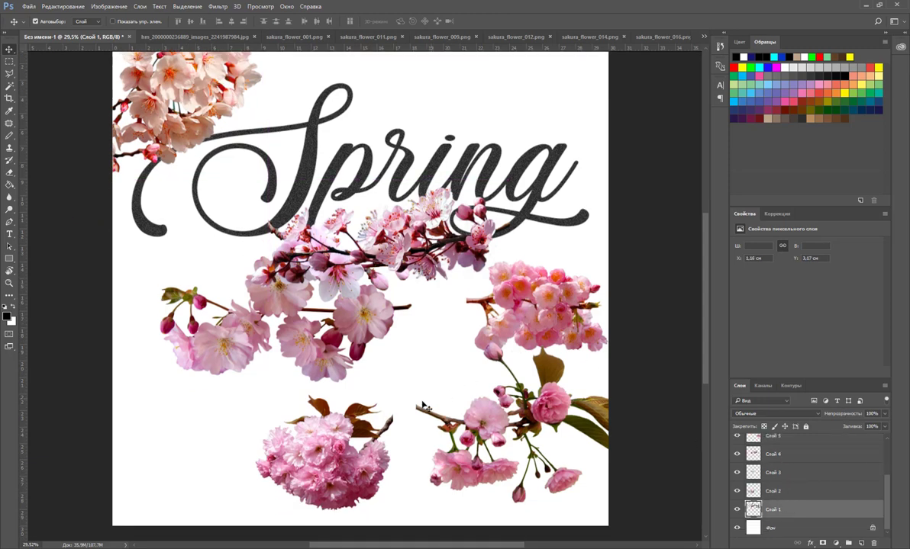
{"action": "left_click", "coordinate": [772, 491]}
{"action": "left_click_drag", "start_coordinate": [317, 231], "coordinate": [517, 98]}
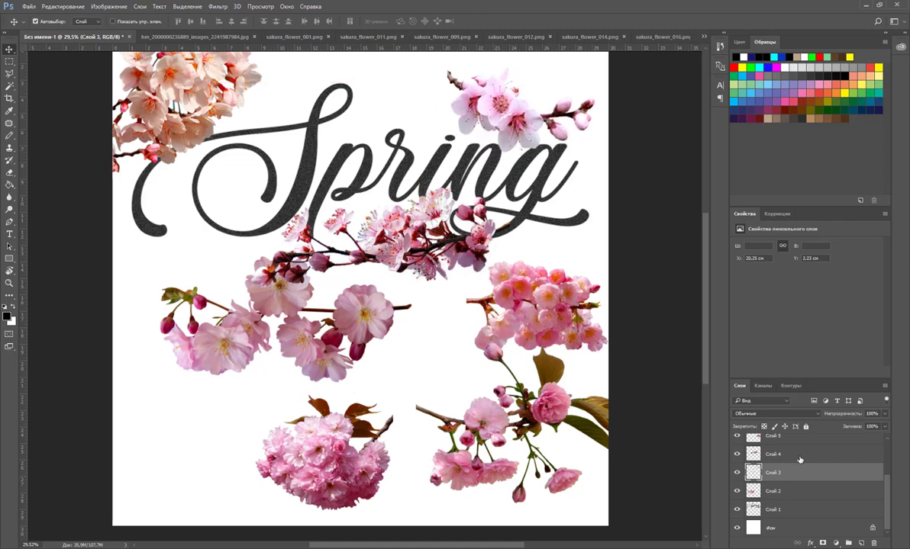
Tuck the Слой 4 blossom branch up under the title and reselect the peach layer Слой 8
{"action": "left_click", "coordinate": [772, 454]}
{"action": "mouse_move", "coordinate": [425, 217]}
{"action": "left_mouse_down"}
{"action": "mouse_move", "coordinate": [393, 200]}
{"action": "mouse_move", "coordinate": [477, 212]}
{"action": "mouse_move", "coordinate": [279, 206]}
{"action": "mouse_move", "coordinate": [395, 232]}
{"action": "mouse_move", "coordinate": [528, 236]}
{"action": "mouse_move", "coordinate": [370, 231]}
{"action": "left_mouse_up"}
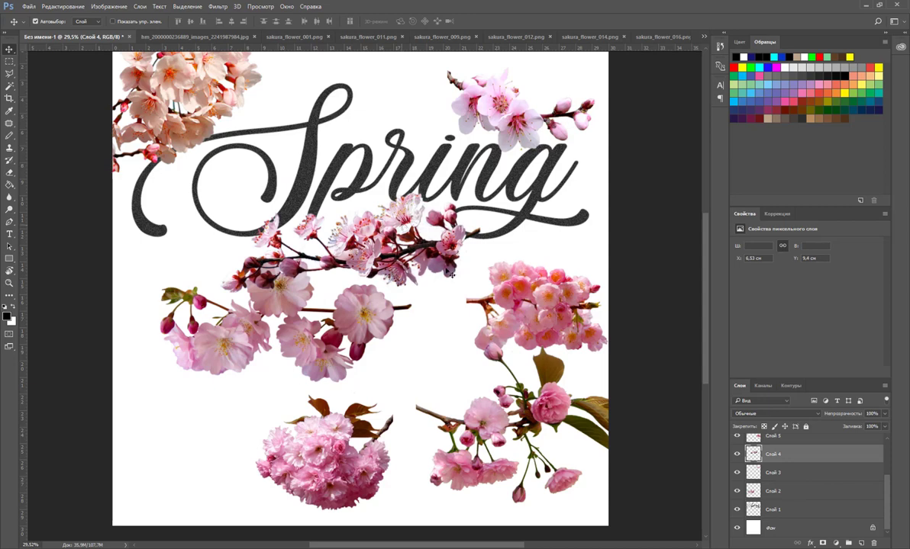
{"action": "scroll", "coordinate": [767, 484], "scroll_direction": "up", "scroll_amount": 2}
{"action": "left_click", "coordinate": [772, 462]}
{"action": "left_click", "coordinate": [231, 305]}
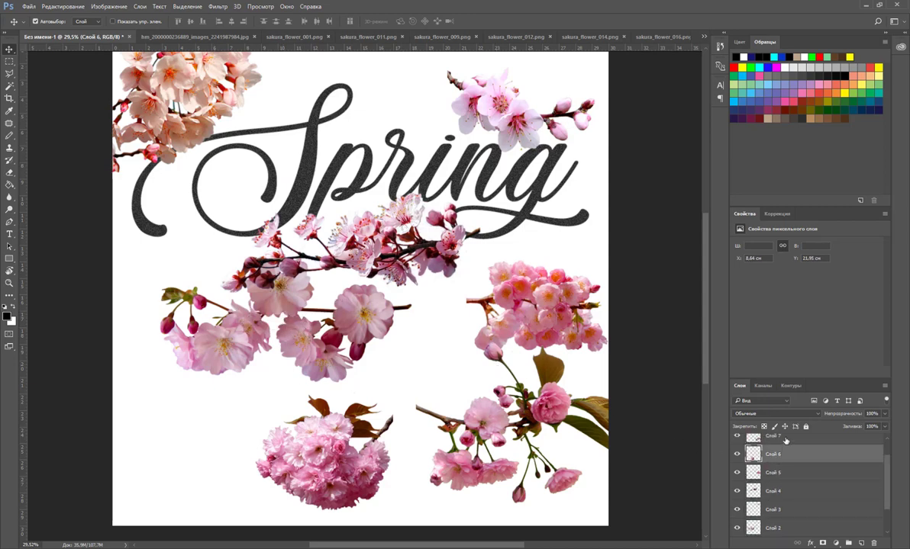
{"action": "scroll", "coordinate": [733, 427], "scroll_direction": "up", "scroll_amount": 2}
{"action": "left_click", "coordinate": [740, 436]}
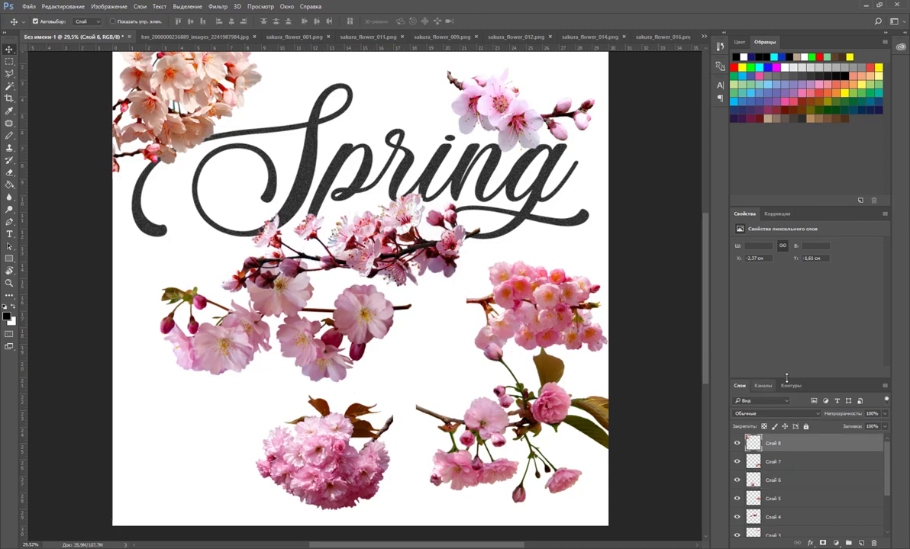
Hide the peach blossom cluster and the bottom-centre pink flower, with the Layers list enlarged
{"action": "left_click", "coordinate": [737, 445]}
{"action": "scroll", "coordinate": [823, 486], "scroll_direction": "down", "scroll_amount": 1}
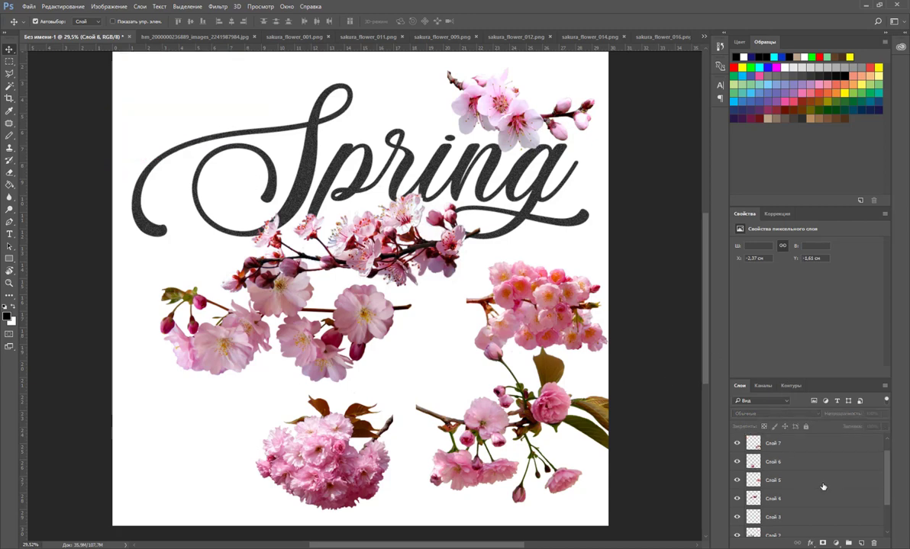
{"action": "left_click", "coordinate": [775, 449]}
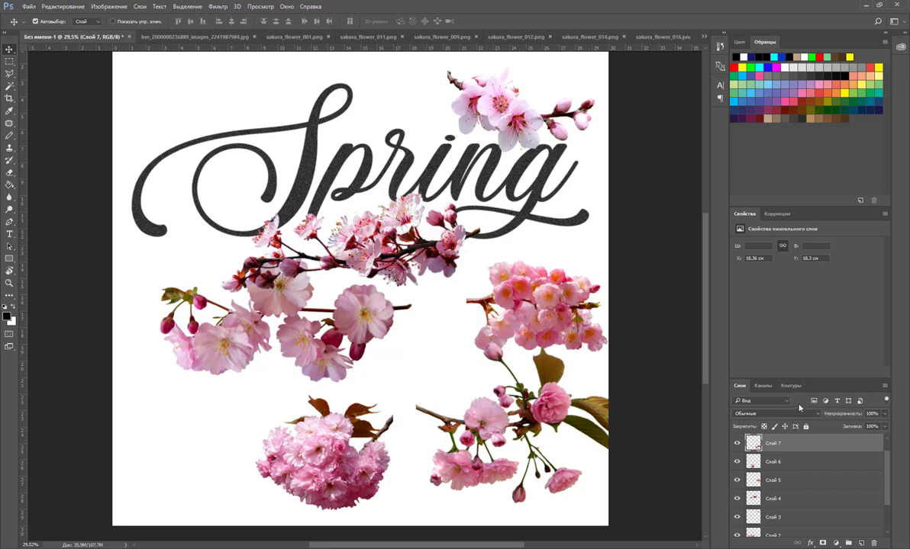
{"action": "left_click_drag", "start_coordinate": [802, 377], "coordinate": [802, 267]}
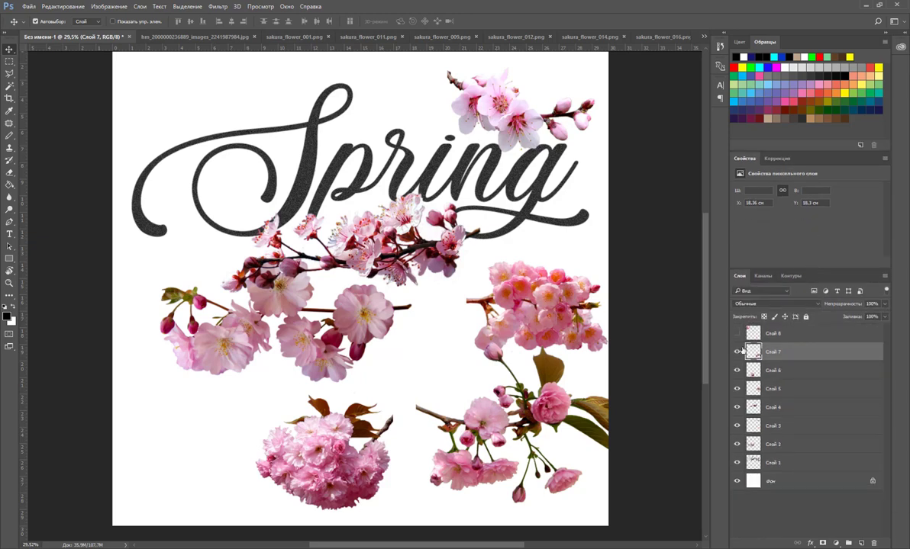
{"action": "left_click", "coordinate": [737, 372]}
{"action": "left_click", "coordinate": [738, 371]}
{"action": "left_click", "coordinate": [737, 372]}
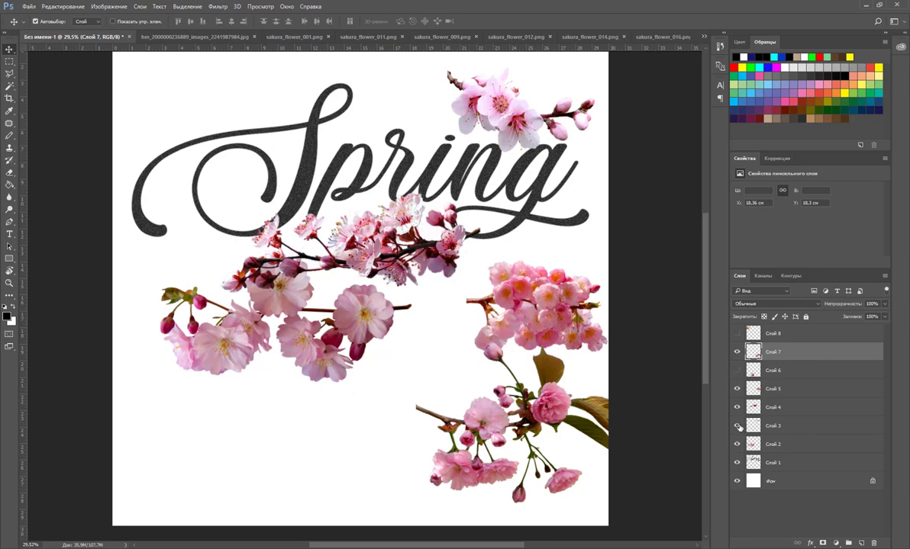
{"action": "left_click", "coordinate": [737, 426]}
{"action": "left_click", "coordinate": [736, 444]}
{"action": "left_click", "coordinate": [737, 444]}
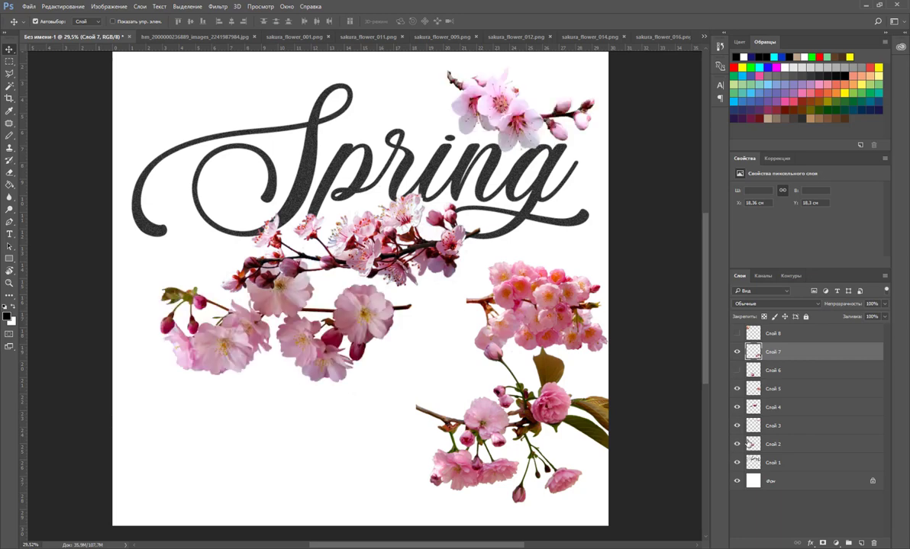
Place the Слой 4 branch below the title's left half, hide Слой 2, and nudge the sprig up
{"action": "left_click", "coordinate": [756, 443]}
{"action": "mouse_move", "coordinate": [344, 322]}
{"action": "left_mouse_down"}
{"action": "mouse_move", "coordinate": [313, 282]}
{"action": "mouse_move", "coordinate": [316, 267]}
{"action": "mouse_move", "coordinate": [429, 216]}
{"action": "mouse_move", "coordinate": [460, 260]}
{"action": "mouse_move", "coordinate": [417, 319]}
{"action": "mouse_move", "coordinate": [399, 264]}
{"action": "mouse_move", "coordinate": [344, 227]}
{"action": "mouse_move", "coordinate": [305, 251]}
{"action": "mouse_move", "coordinate": [333, 233]}
{"action": "mouse_move", "coordinate": [318, 250]}
{"action": "left_mouse_up"}
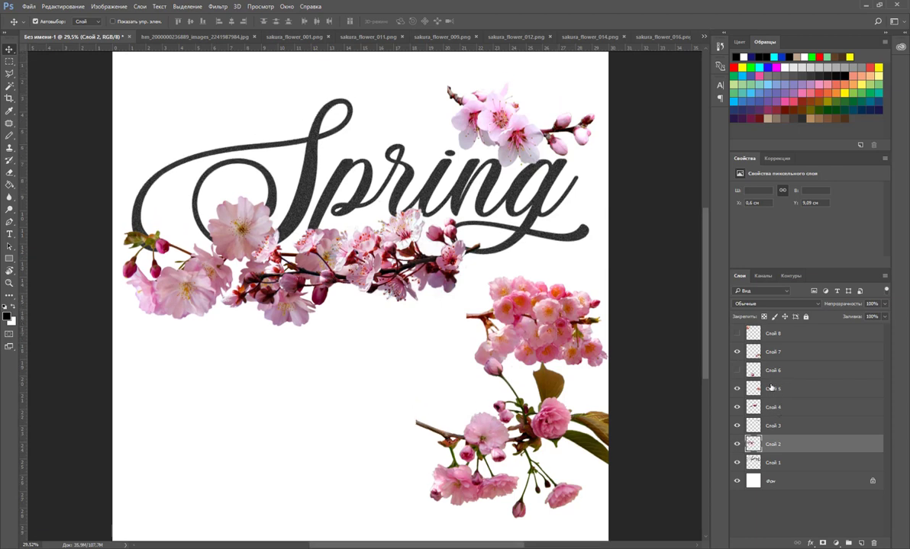
{"action": "left_click", "coordinate": [779, 374]}
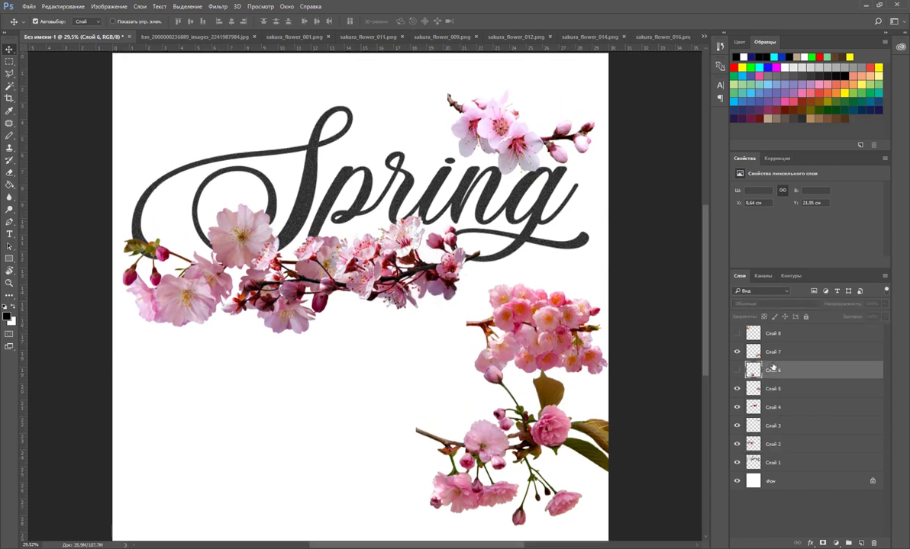
{"action": "left_click", "coordinate": [774, 409]}
{"action": "mouse_move", "coordinate": [306, 263]}
{"action": "left_mouse_down"}
{"action": "mouse_move", "coordinate": [311, 308]}
{"action": "mouse_move", "coordinate": [299, 264]}
{"action": "mouse_move", "coordinate": [321, 301]}
{"action": "mouse_move", "coordinate": [338, 264]}
{"action": "left_mouse_up"}
{"action": "left_click", "coordinate": [738, 445]}
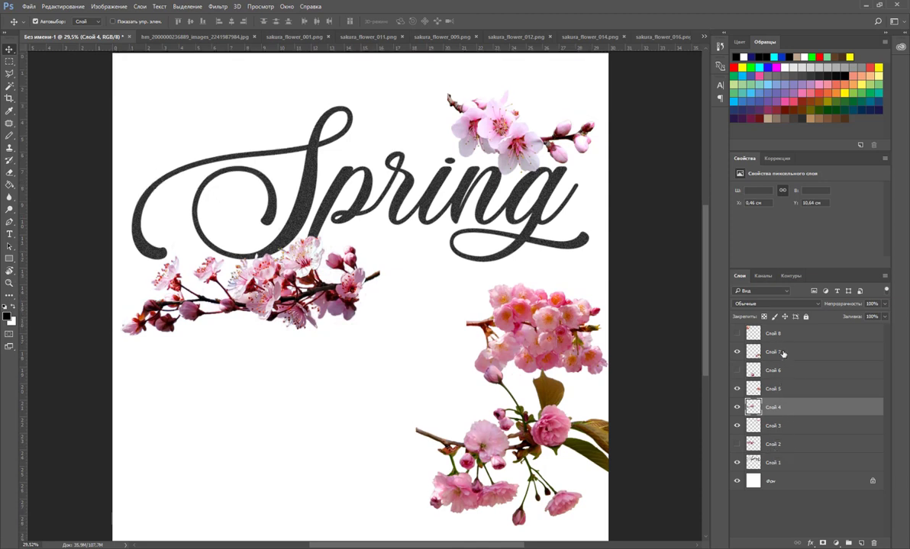
{"action": "left_click", "coordinate": [786, 390]}
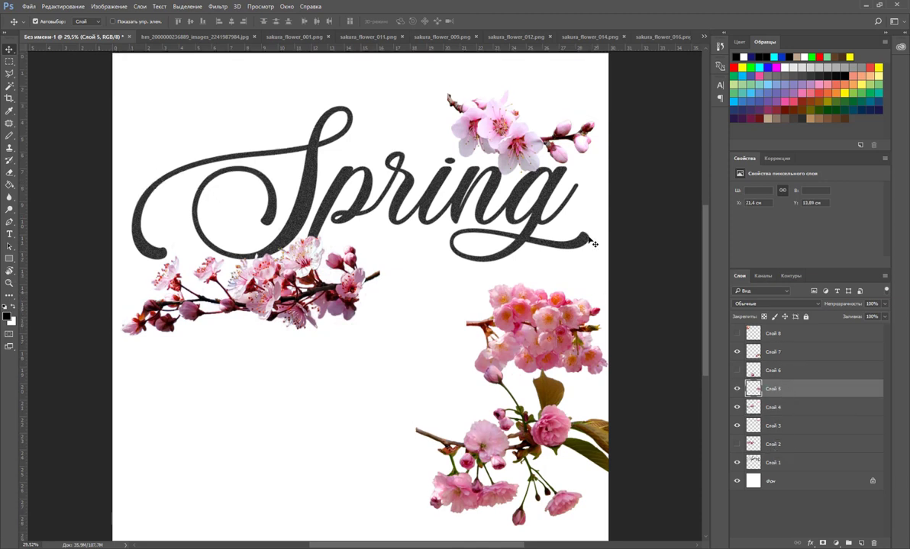
{"action": "left_click_drag", "start_coordinate": [518, 135], "coordinate": [516, 131]}
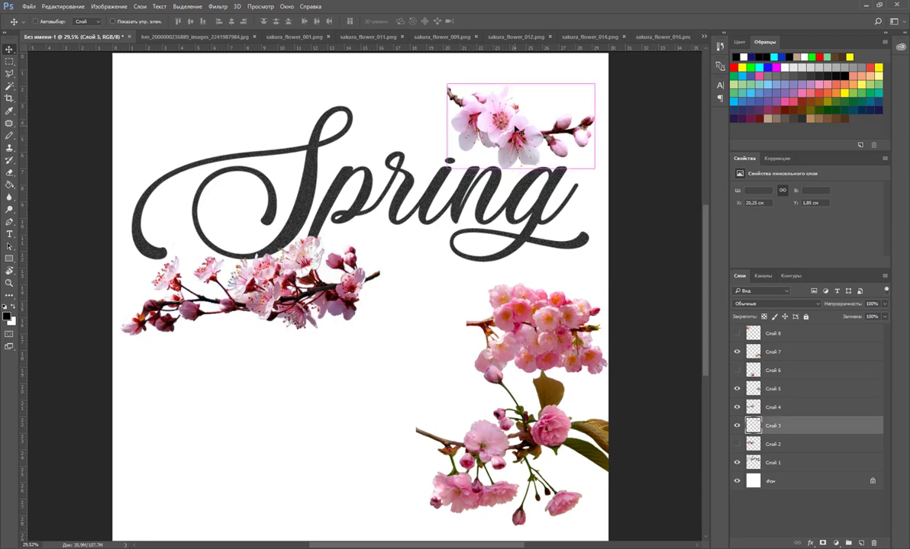
Try scaling and rotating the top-right sprig, then check its spacing from the page edges
{"action": "key", "text": "ctrl+t"}
{"action": "left_click_drag", "start_coordinate": [448, 86], "coordinate": [478, 106]}
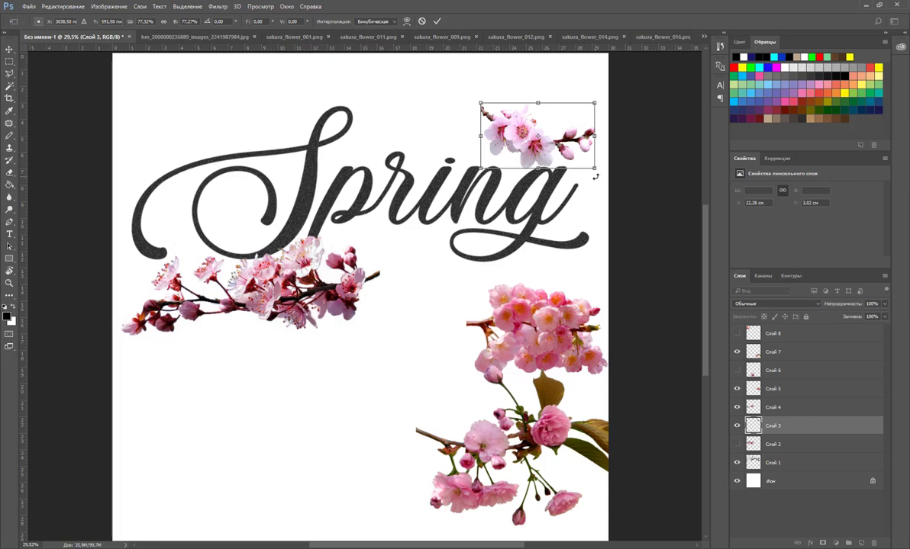
{"action": "mouse_move", "coordinate": [607, 138]}
{"action": "left_mouse_down"}
{"action": "mouse_move", "coordinate": [487, 84]}
{"action": "mouse_move", "coordinate": [488, 93]}
{"action": "left_mouse_up"}
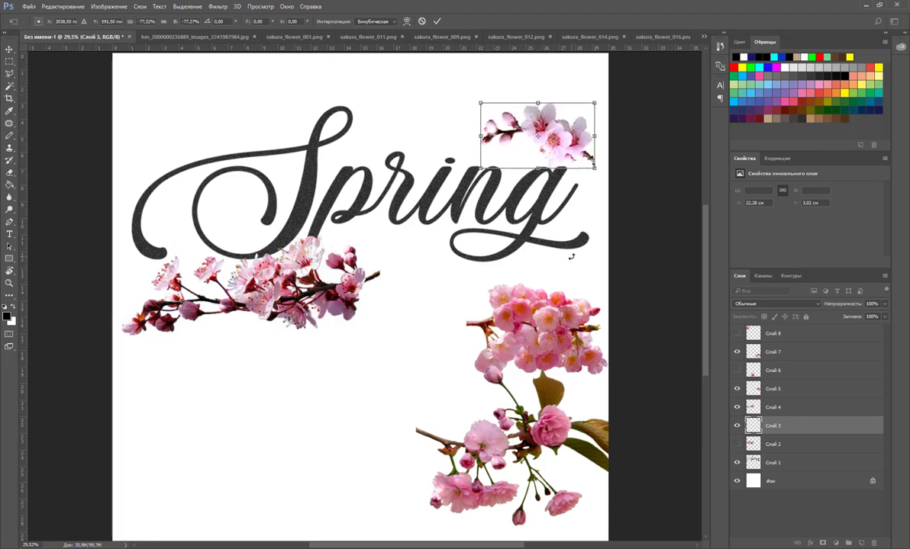
{"action": "key", "text": "Return"}
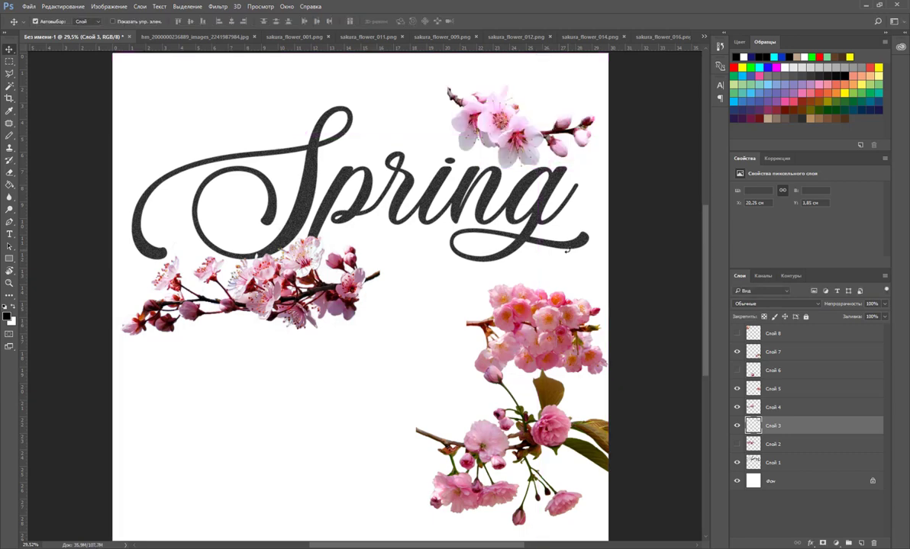
{"action": "key", "text": "ctrl"}
{"action": "scroll", "coordinate": [567, 249], "scroll_direction": "down", "scroll_amount": 1}
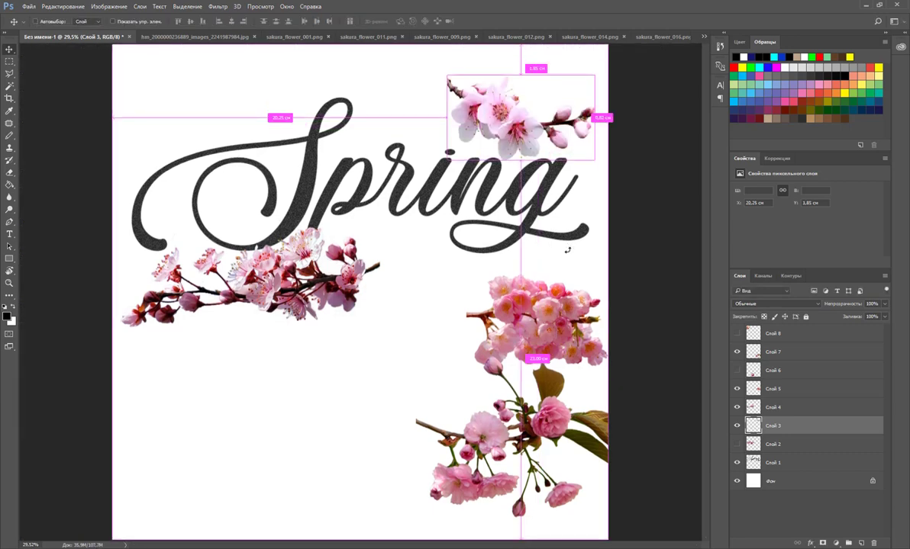
{"action": "scroll", "coordinate": [566, 249], "scroll_direction": "up", "scroll_amount": 1}
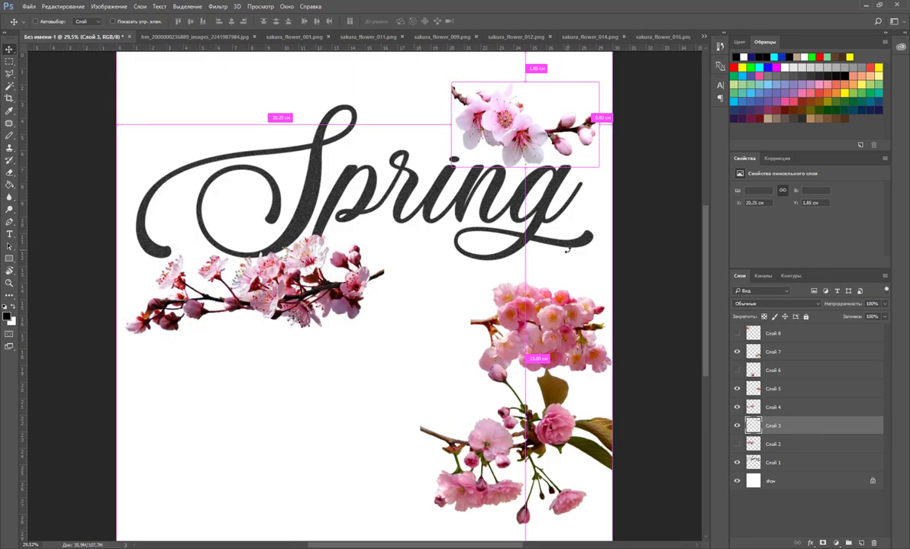
{"action": "scroll", "coordinate": [566, 249], "scroll_direction": "down", "scroll_amount": 1}
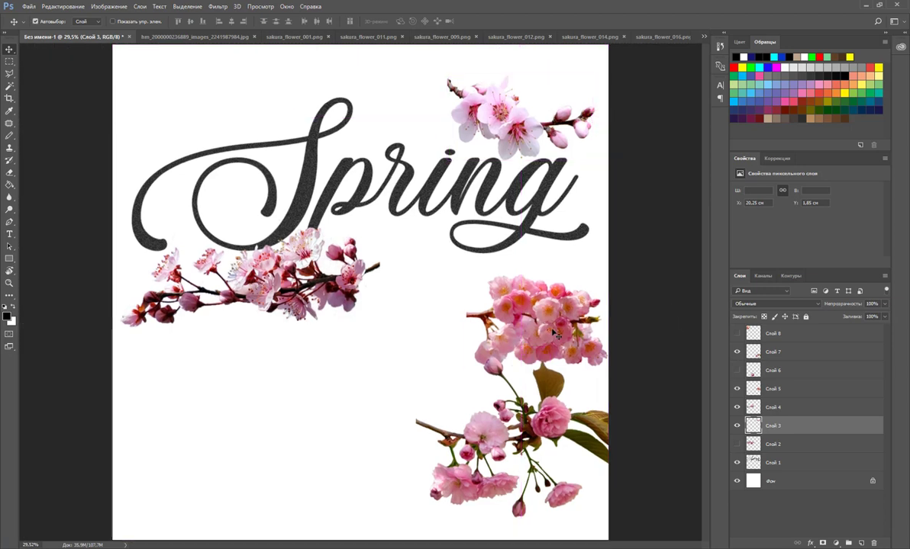
Scale the Слой 3 sprig down to about 72% and shift it slightly up and left
{"action": "key", "text": "ctrl+t"}
{"action": "left_click_drag", "start_coordinate": [448, 74], "coordinate": [488, 99]}
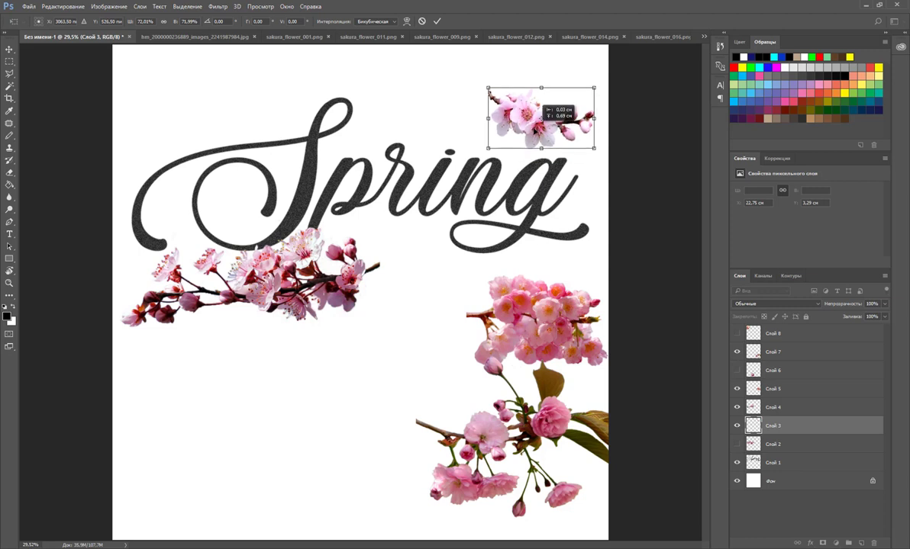
{"action": "left_click_drag", "start_coordinate": [543, 115], "coordinate": [537, 107]}
{"action": "key", "text": "Return"}
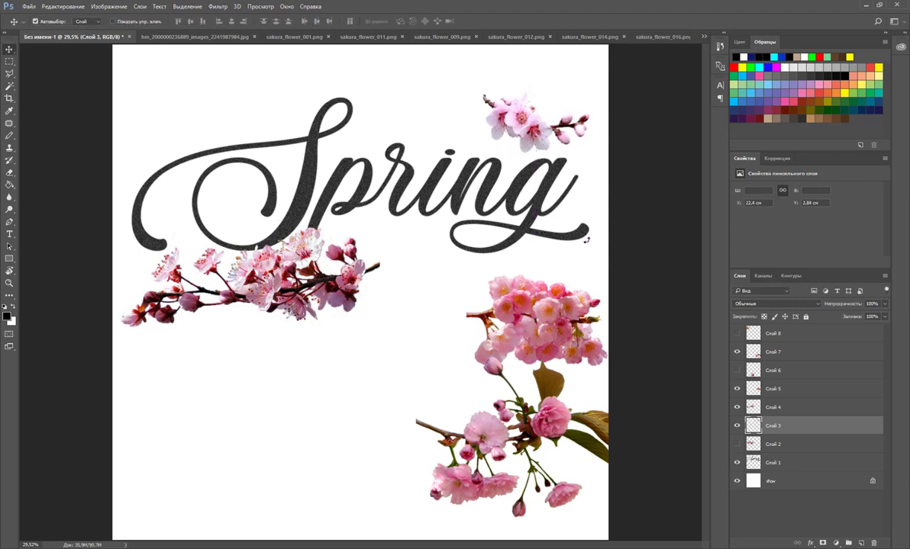
{"action": "left_click", "coordinate": [795, 466]}
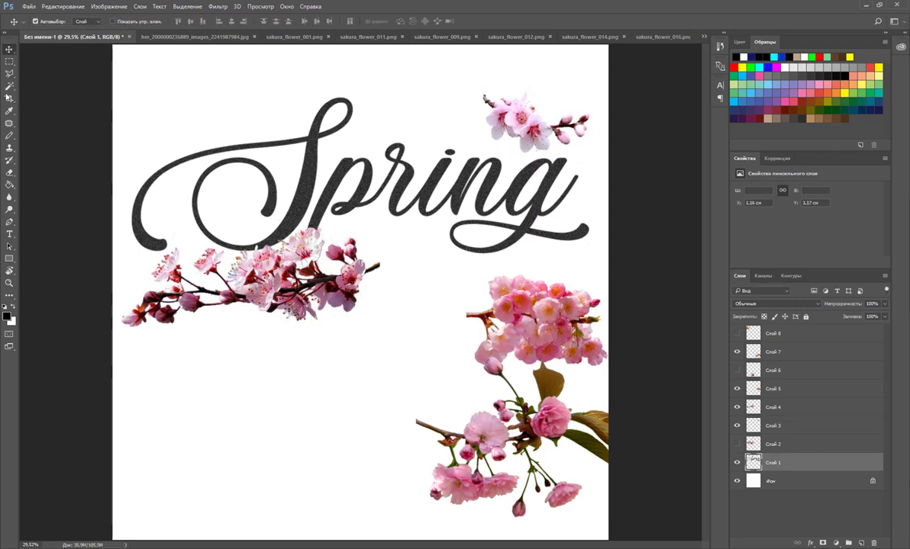
Try a Hue/Saturation hue shift on the Spring title without keeping it
{"action": "left_click", "coordinate": [9, 85]}
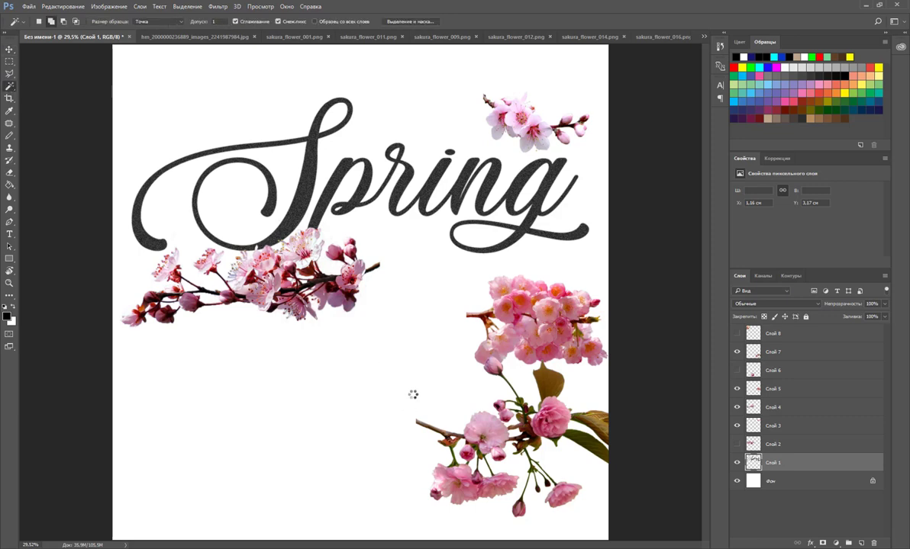
{"action": "left_click", "coordinate": [187, 6]}
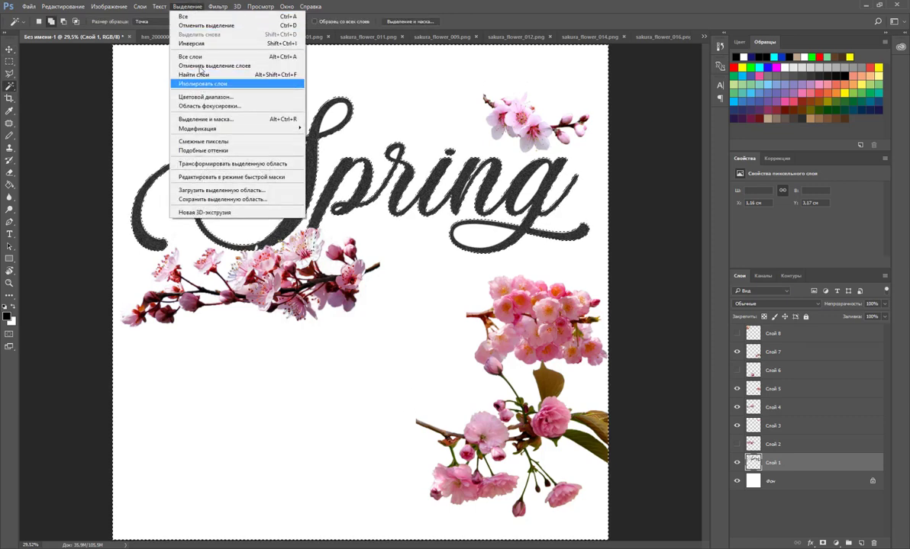
{"action": "left_click", "coordinate": [187, 7]}
{"action": "left_click", "coordinate": [109, 6]}
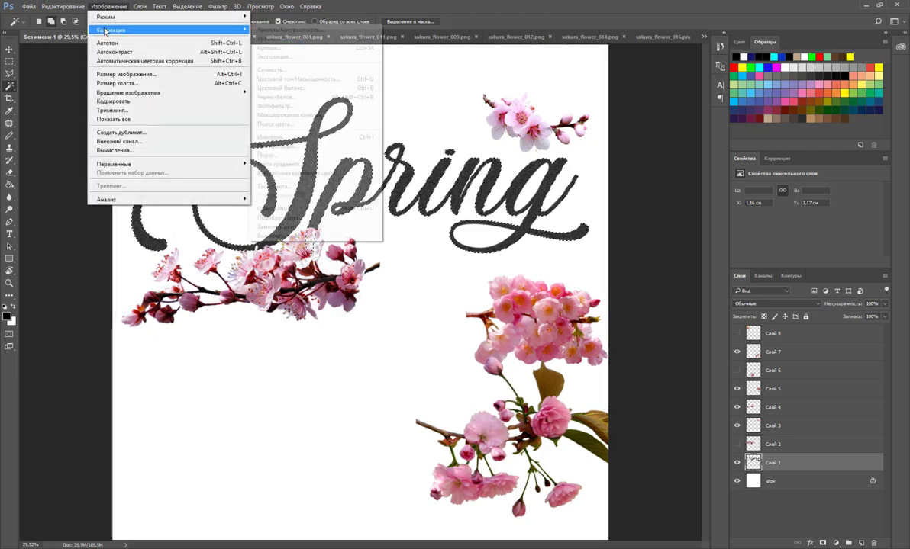
{"action": "left_click", "coordinate": [301, 87]}
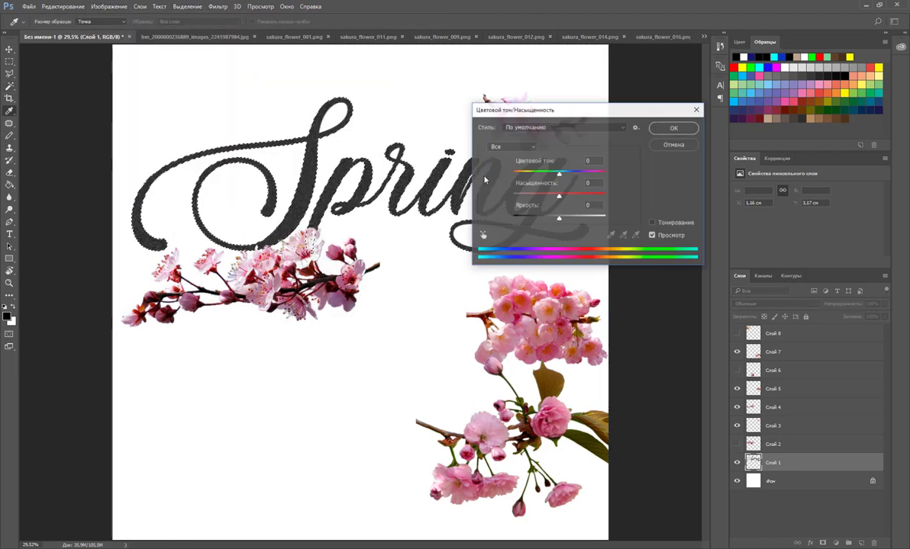
{"action": "left_click_drag", "start_coordinate": [587, 111], "coordinate": [528, 277]}
{"action": "left_click_drag", "start_coordinate": [501, 356], "coordinate": [546, 333]}
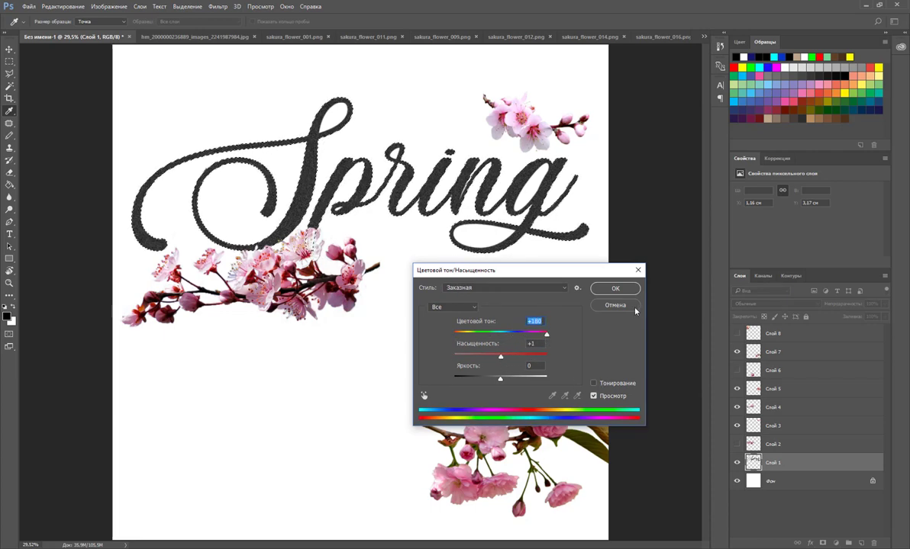
{"action": "left_click", "coordinate": [615, 289]}
Apply a Color Balance shift toward purple to the title and clear the selection
{"action": "left_click", "coordinate": [109, 6]}
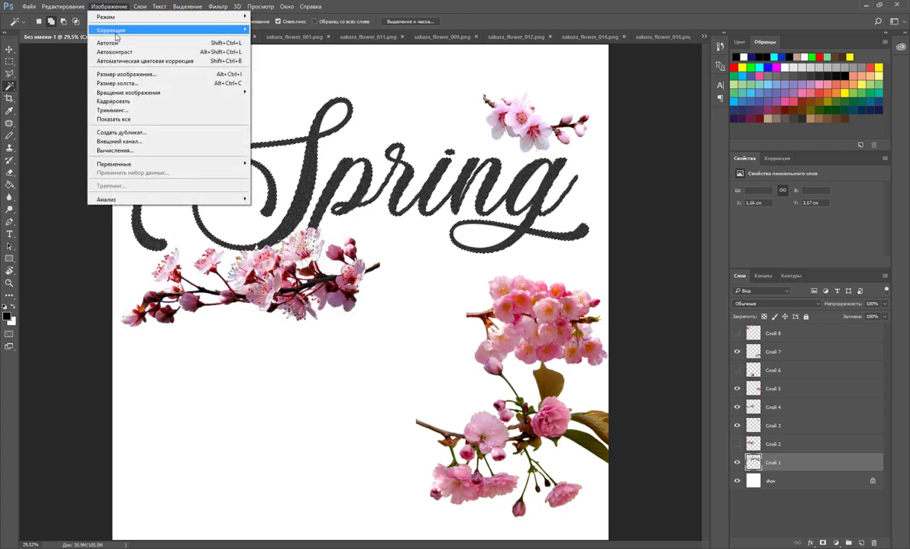
{"action": "left_click", "coordinate": [260, 88]}
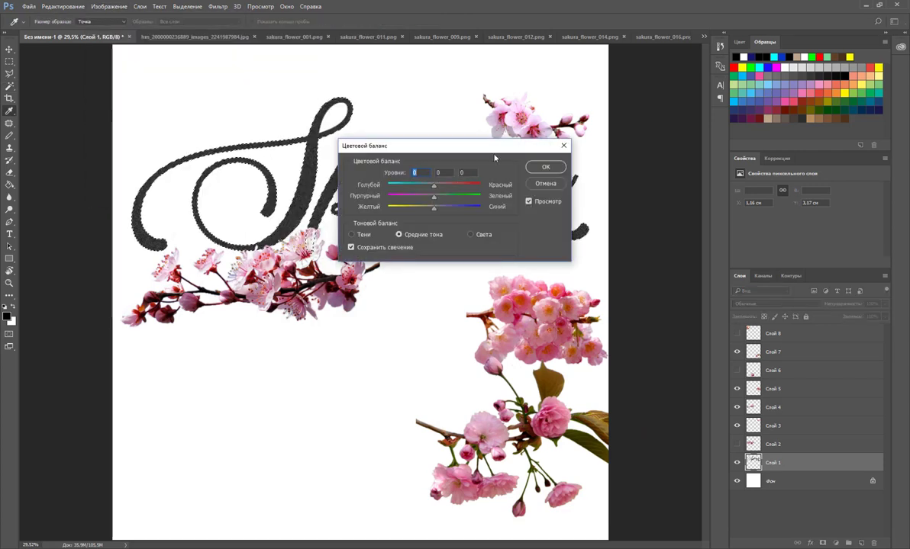
{"action": "left_click_drag", "start_coordinate": [397, 148], "coordinate": [397, 239]}
{"action": "mouse_move", "coordinate": [428, 277]}
{"action": "left_mouse_down"}
{"action": "mouse_move", "coordinate": [465, 278]}
{"action": "mouse_move", "coordinate": [384, 290]}
{"action": "mouse_move", "coordinate": [485, 303]}
{"action": "mouse_move", "coordinate": [421, 279]}
{"action": "mouse_move", "coordinate": [449, 283]}
{"action": "left_mouse_up"}
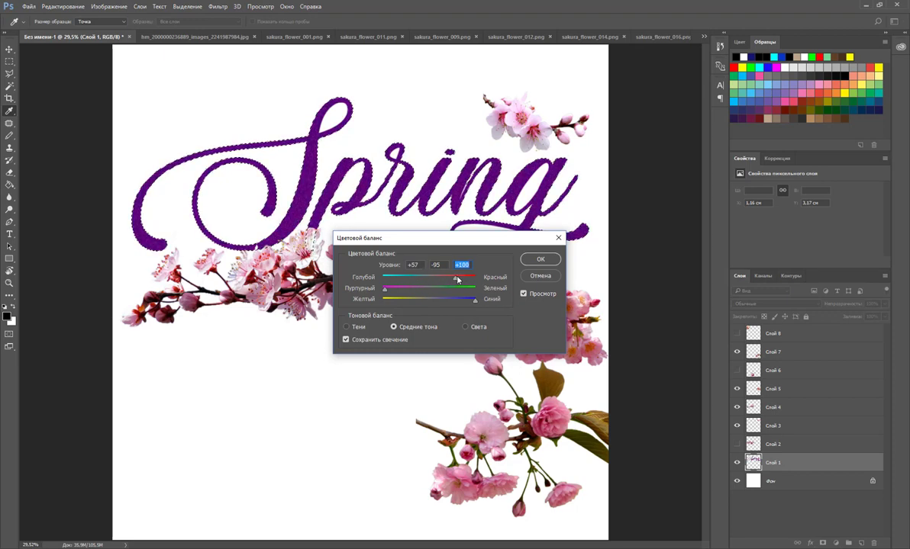
{"action": "left_click", "coordinate": [540, 259]}
{"action": "key", "text": "w"}
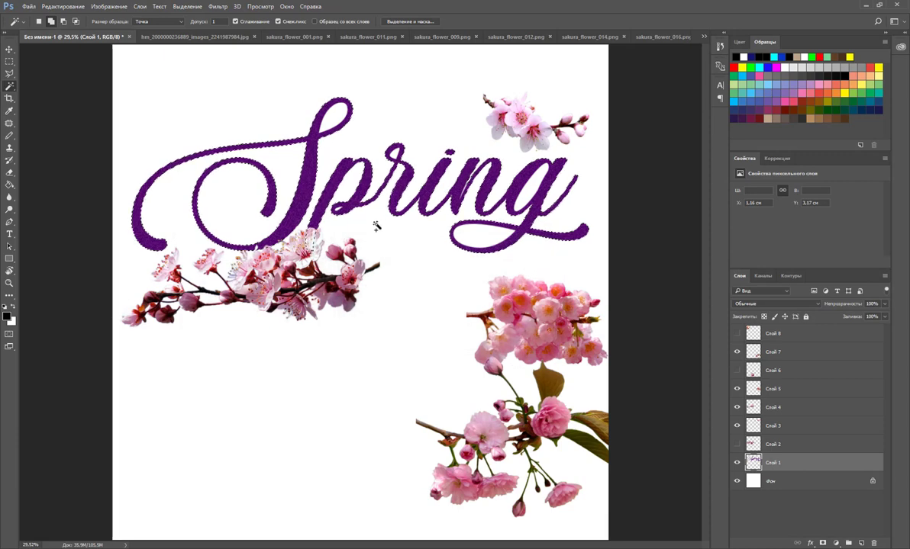
{"action": "key", "text": "ctrl+t"}
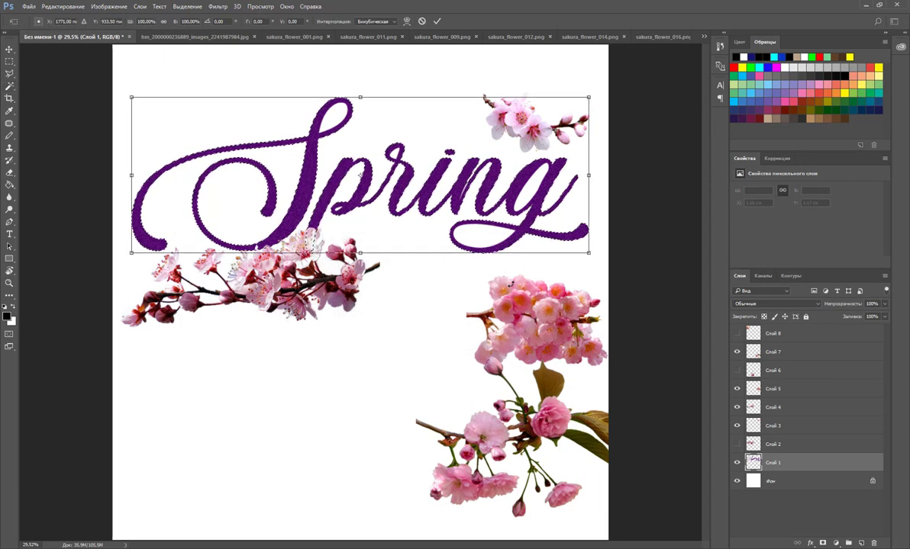
{"action": "key", "text": "Return"}
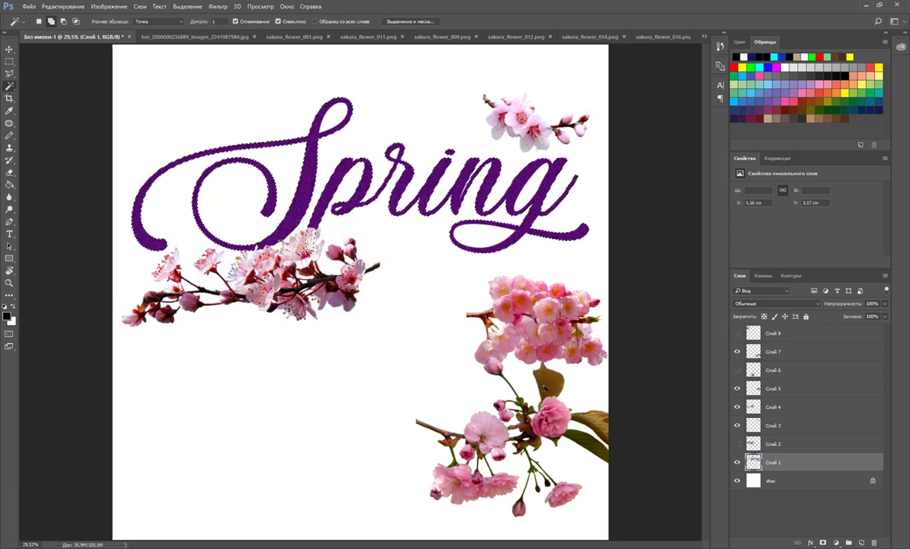
{"action": "key", "text": "ctrl+d"}
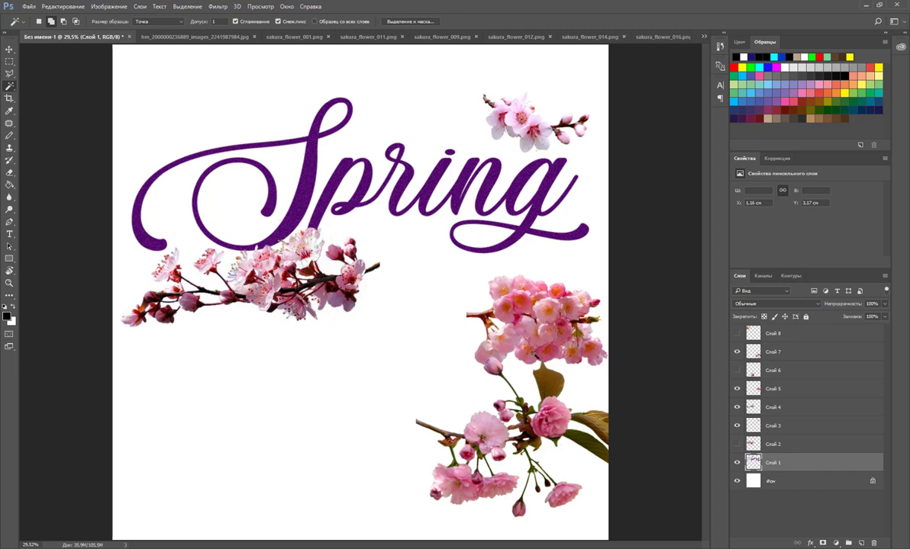
Push the title's Color Balance further toward red, to +65, for a plum tone
{"action": "left_click", "coordinate": [109, 6]}
{"action": "mouse_move", "coordinate": [111, 29]}
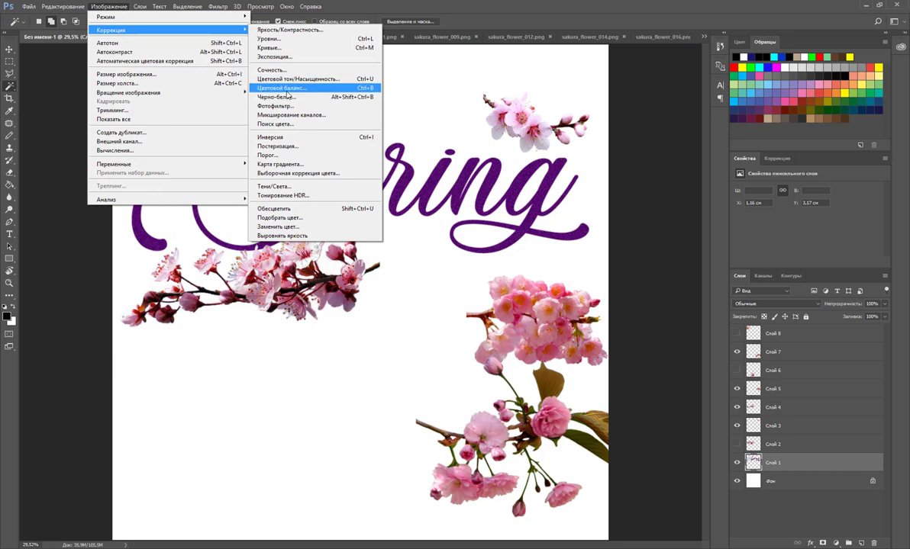
{"action": "left_click", "coordinate": [286, 90]}
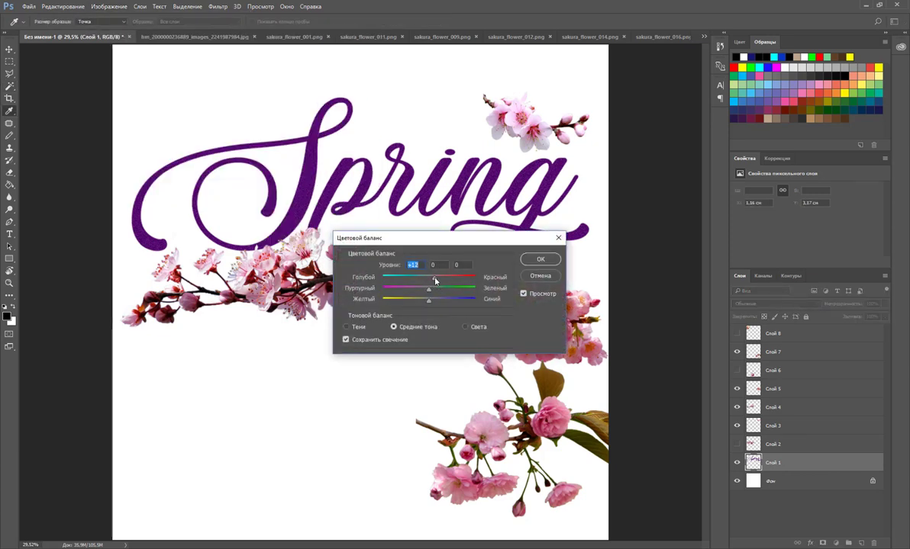
{"action": "left_click_drag", "start_coordinate": [434, 280], "coordinate": [459, 281]}
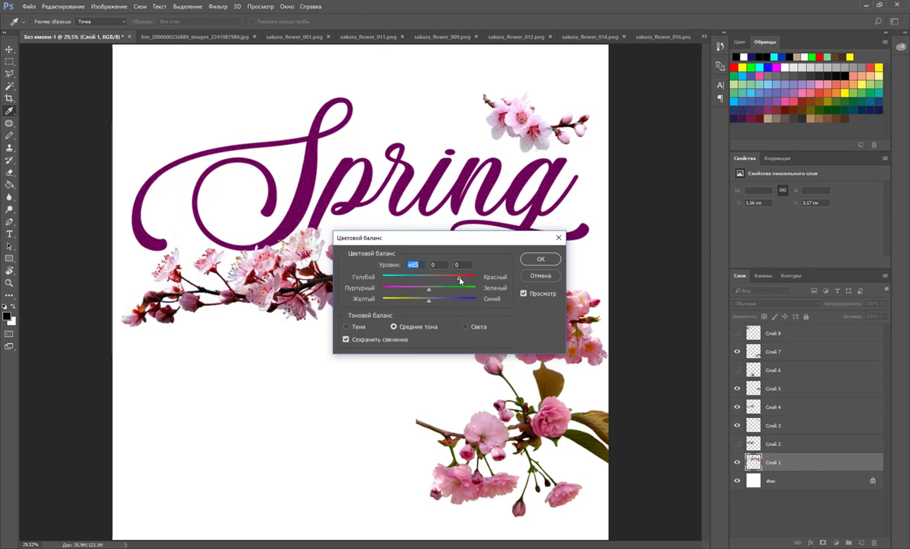
{"action": "left_click", "coordinate": [537, 261]}
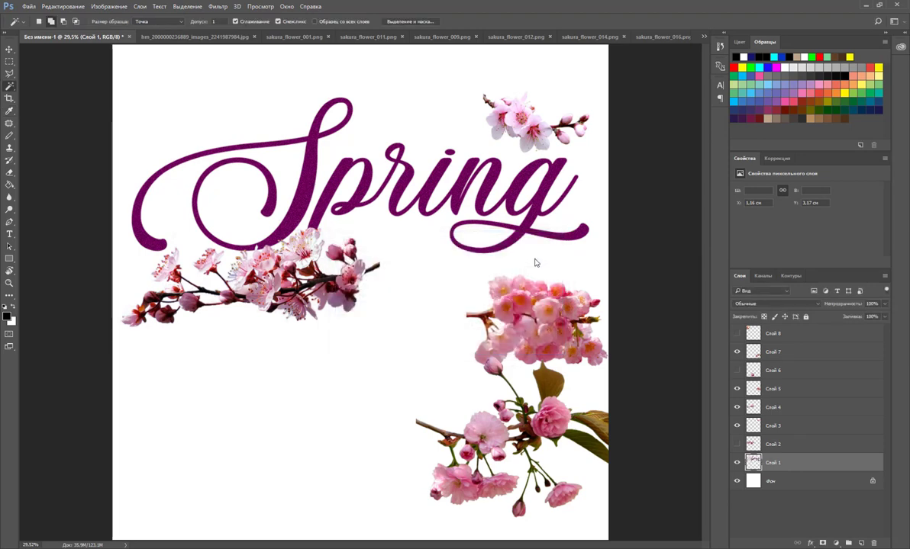
Duplicate the Spring title layer and place the copy beneath the original
{"action": "right_click", "coordinate": [791, 467]}
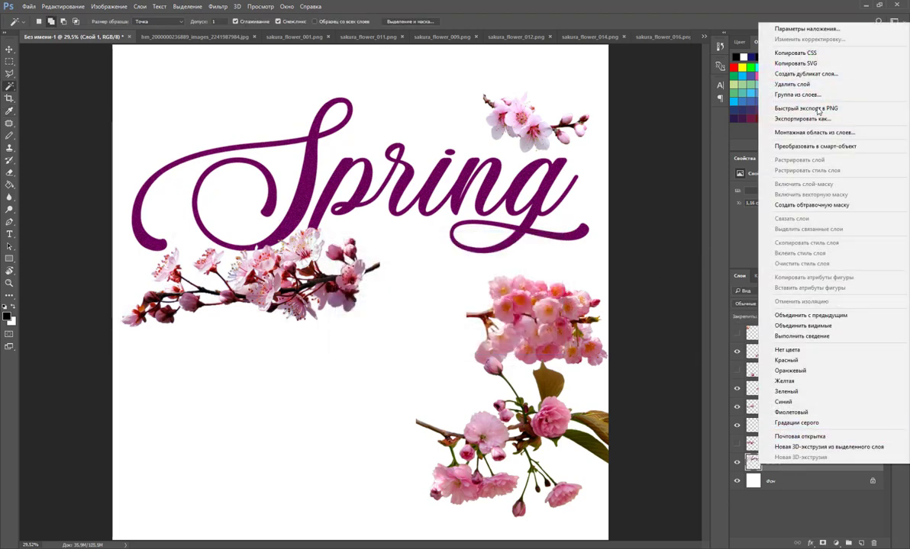
{"action": "left_click", "coordinate": [818, 75]}
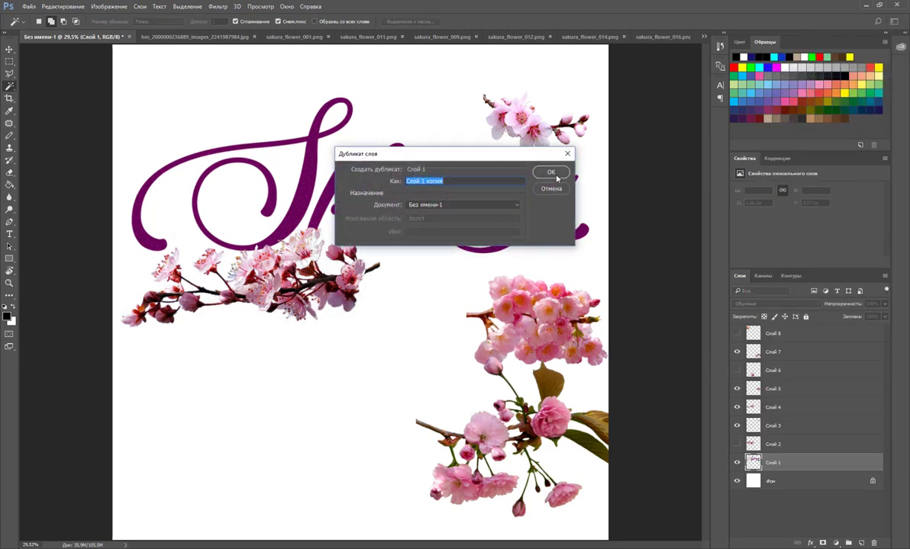
{"action": "left_click", "coordinate": [557, 177]}
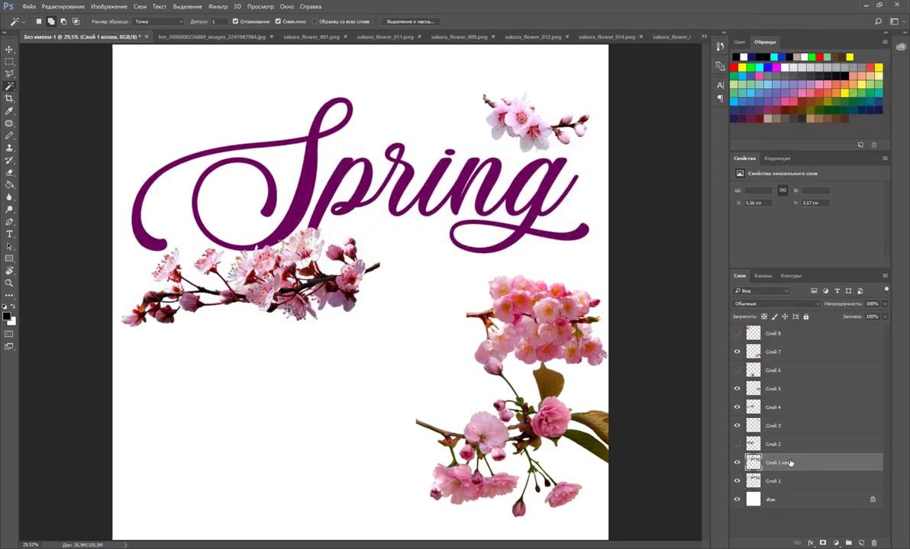
{"action": "left_click_drag", "start_coordinate": [791, 463], "coordinate": [793, 486]}
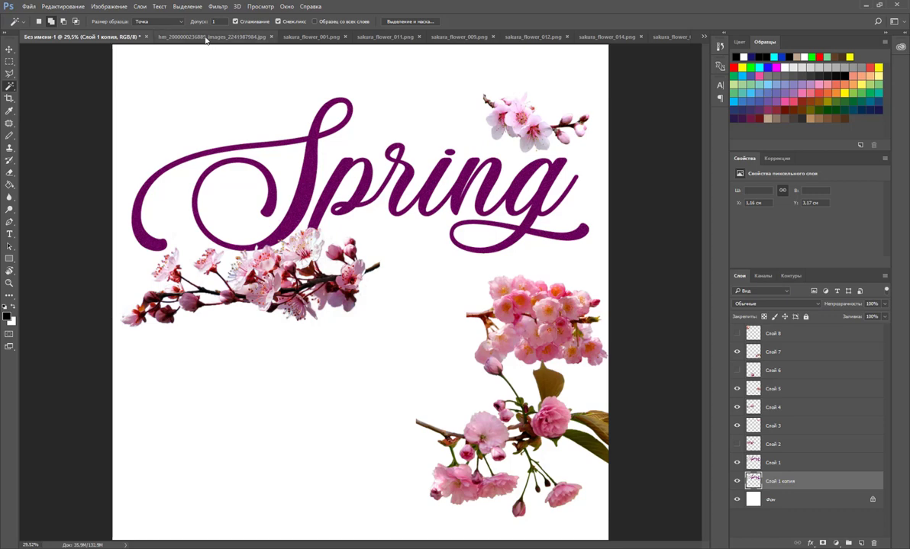
Desaturate the title copy to grey with Saturation -100 and enlarge it slightly
{"action": "left_click", "coordinate": [108, 6]}
{"action": "mouse_move", "coordinate": [112, 29]}
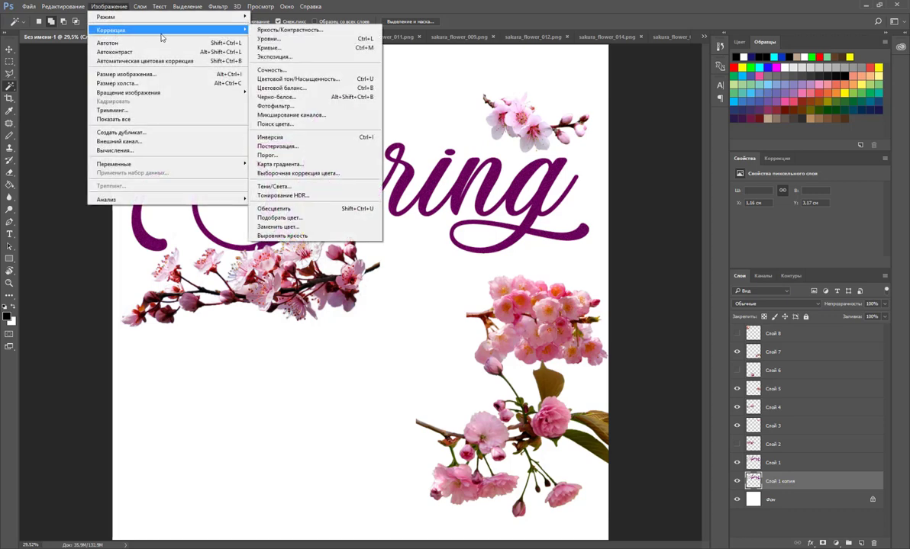
{"action": "left_click", "coordinate": [298, 78]}
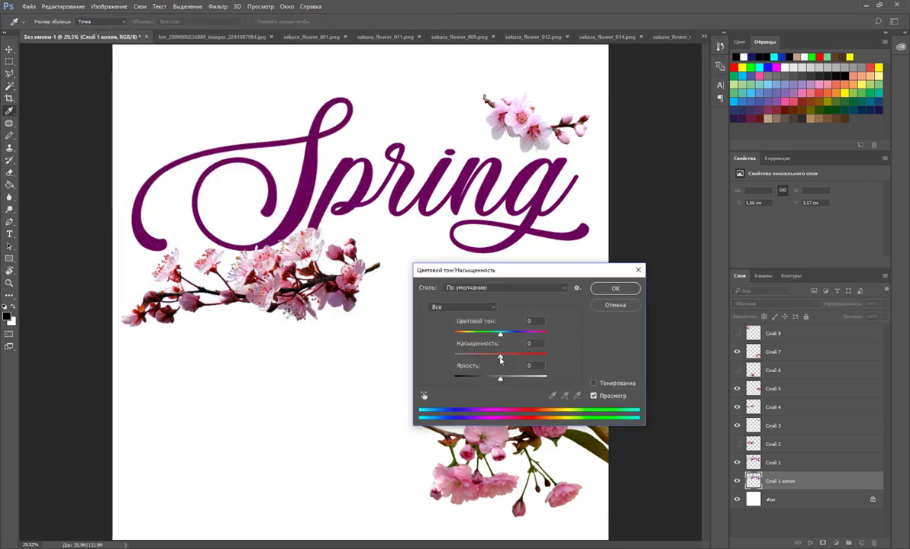
{"action": "left_click_drag", "start_coordinate": [501, 357], "coordinate": [439, 356]}
{"action": "left_click", "coordinate": [614, 289]}
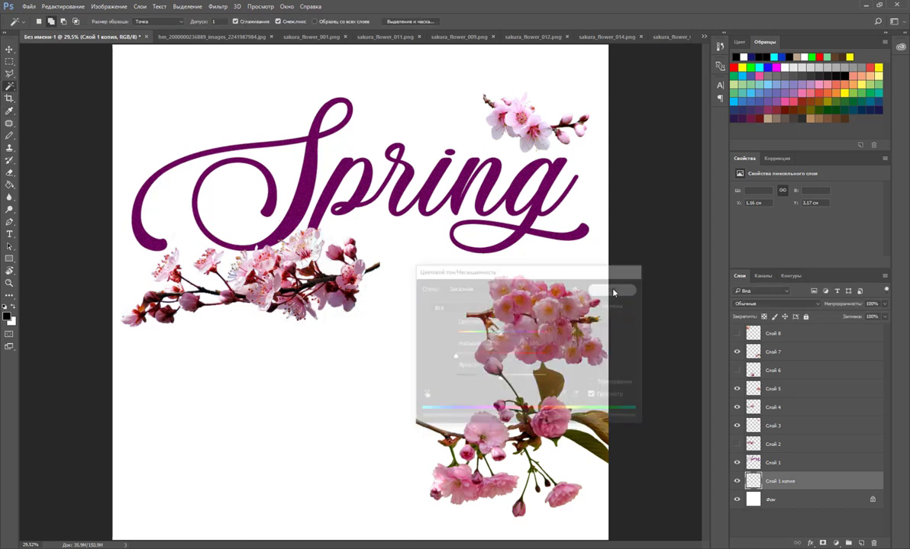
{"action": "key", "text": "ctrl+t"}
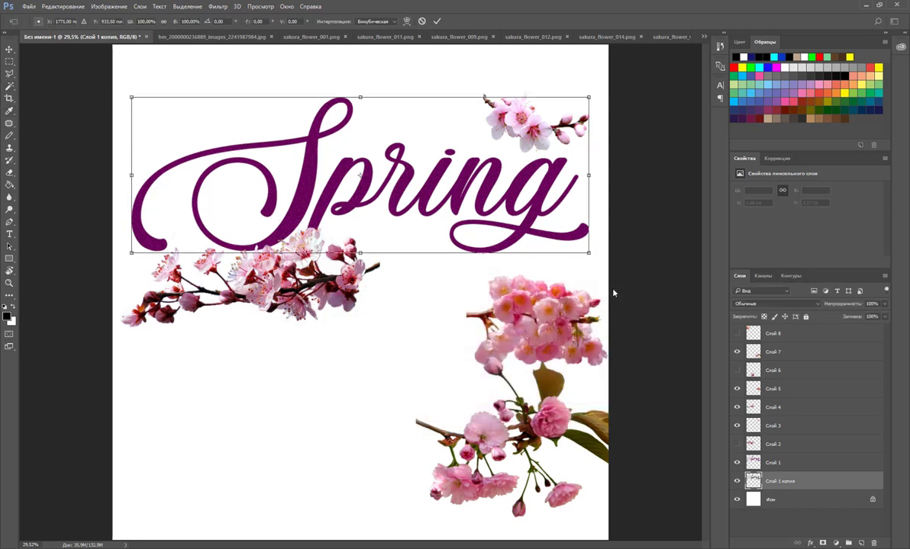
{"action": "left_click_drag", "start_coordinate": [589, 99], "coordinate": [592, 95]}
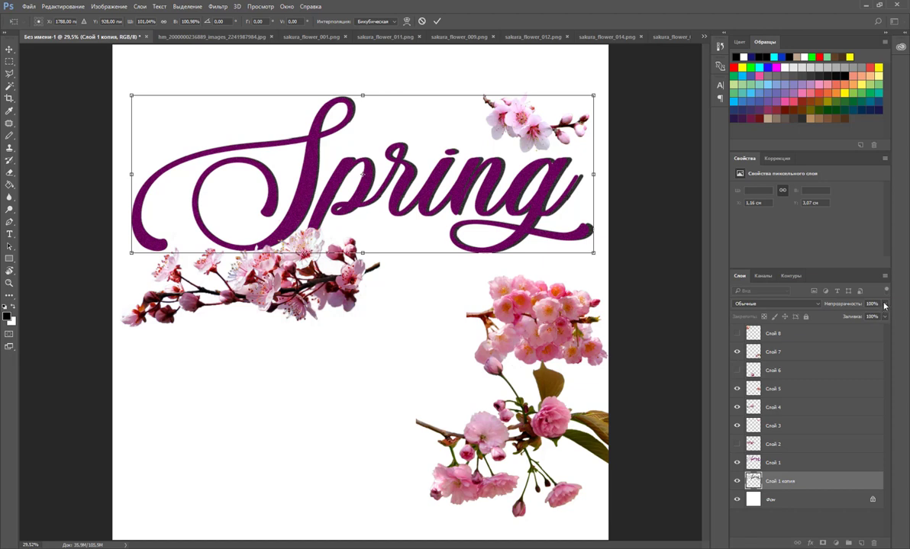
{"action": "key", "text": "Return"}
{"action": "key", "text": "w"}
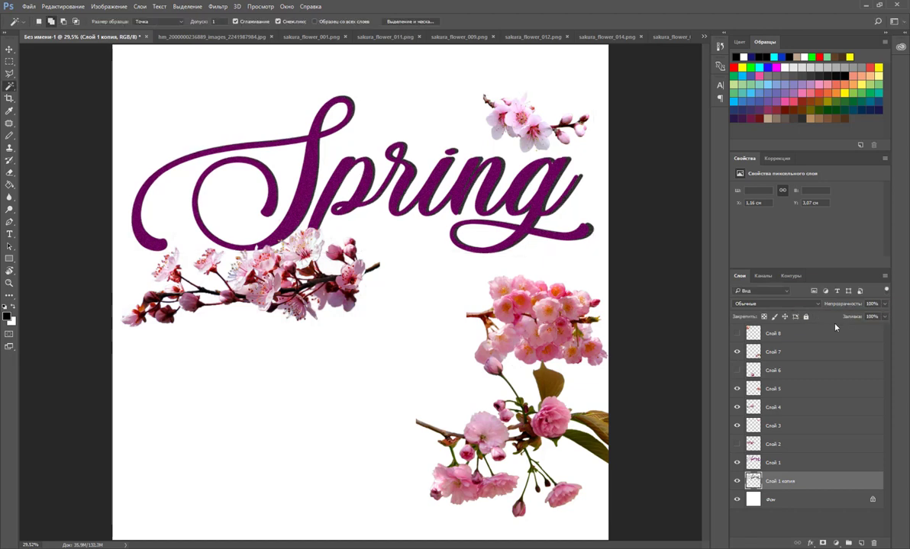
Offset the grey copy down and left and set its opacity to 50%
{"action": "left_click", "coordinate": [9, 49]}
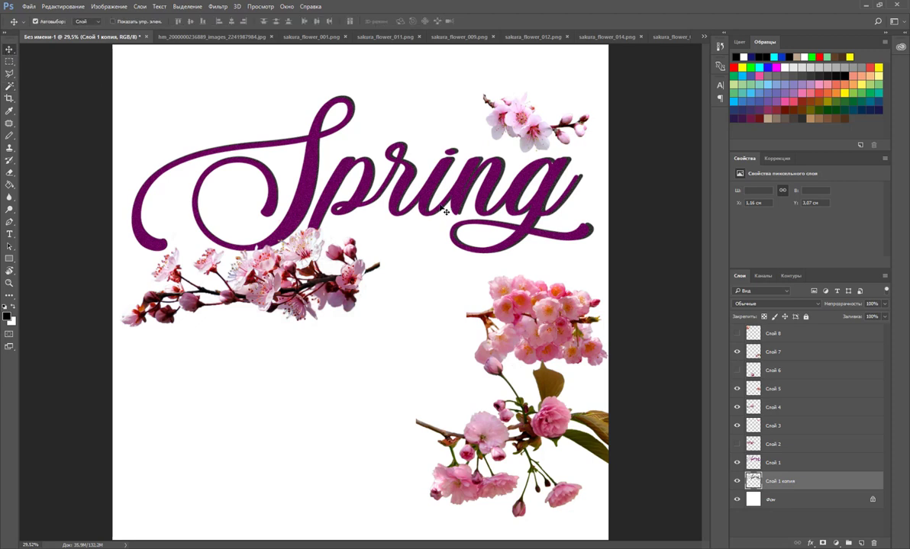
{"action": "key", "text": "Down"}
{"action": "key", "text": "Left"}
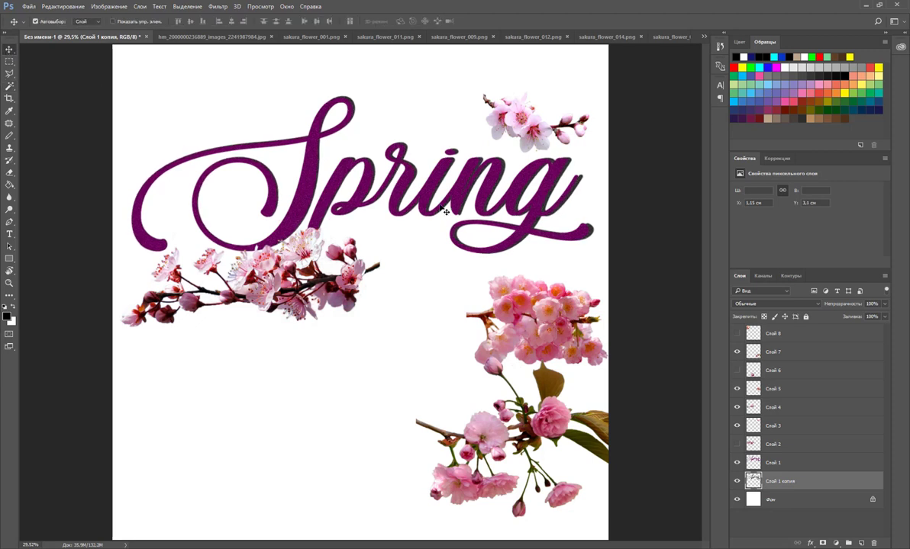
{"action": "left_click", "coordinate": [886, 303]}
{"action": "left_click_drag", "start_coordinate": [872, 318], "coordinate": [864, 320]}
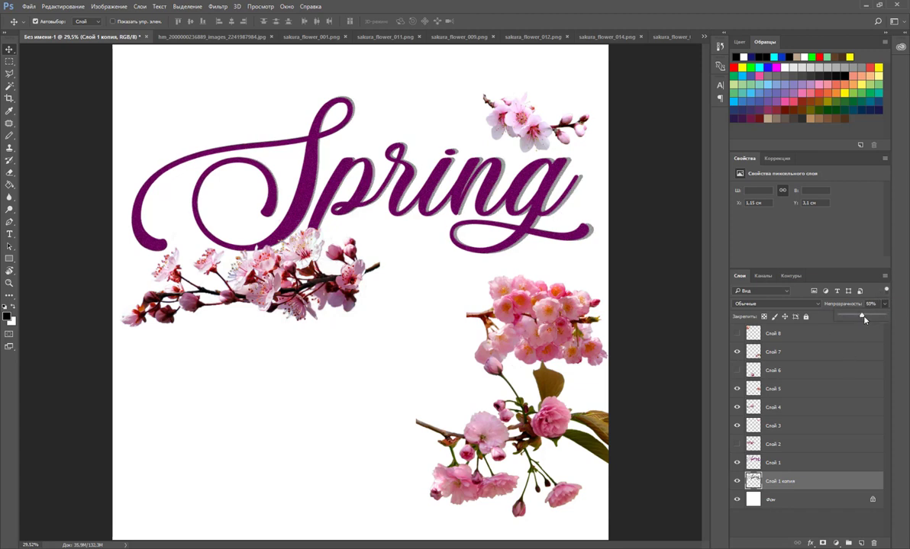
{"action": "left_click", "coordinate": [416, 298]}
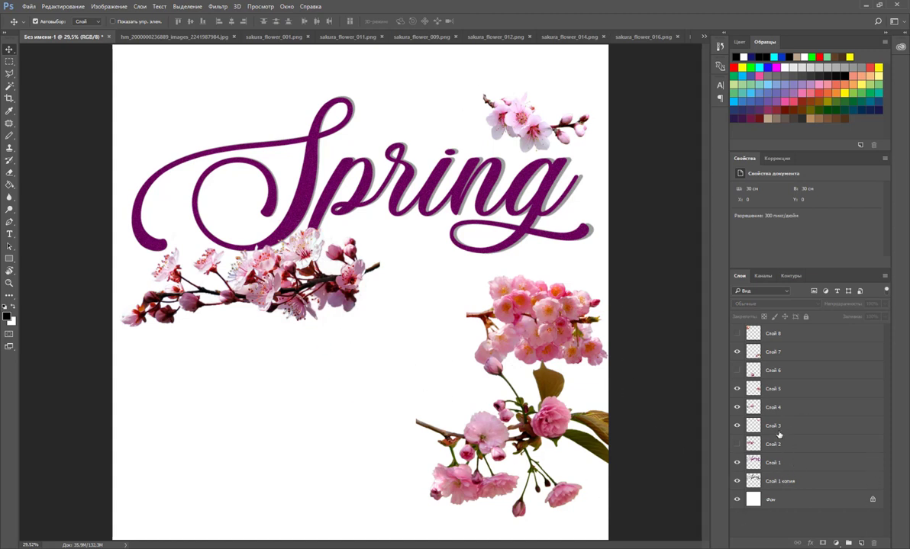
Move the lower-right blossom branch up under the Spring lettering
{"action": "left_click", "coordinate": [767, 442]}
{"action": "left_click", "coordinate": [775, 409]}
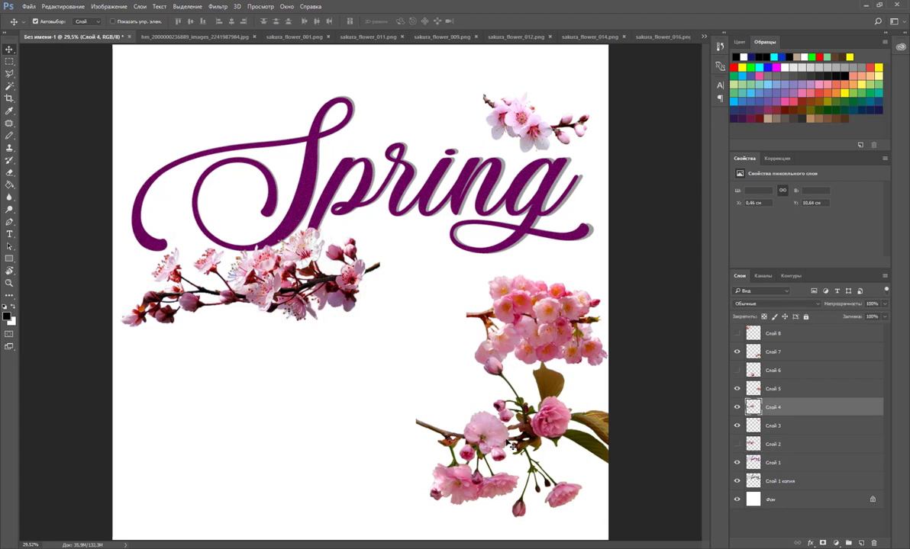
{"action": "mouse_move", "coordinate": [511, 445]}
{"action": "left_mouse_down"}
{"action": "mouse_move", "coordinate": [386, 286]}
{"action": "mouse_move", "coordinate": [372, 300]}
{"action": "mouse_move", "coordinate": [353, 298]}
{"action": "left_mouse_up"}
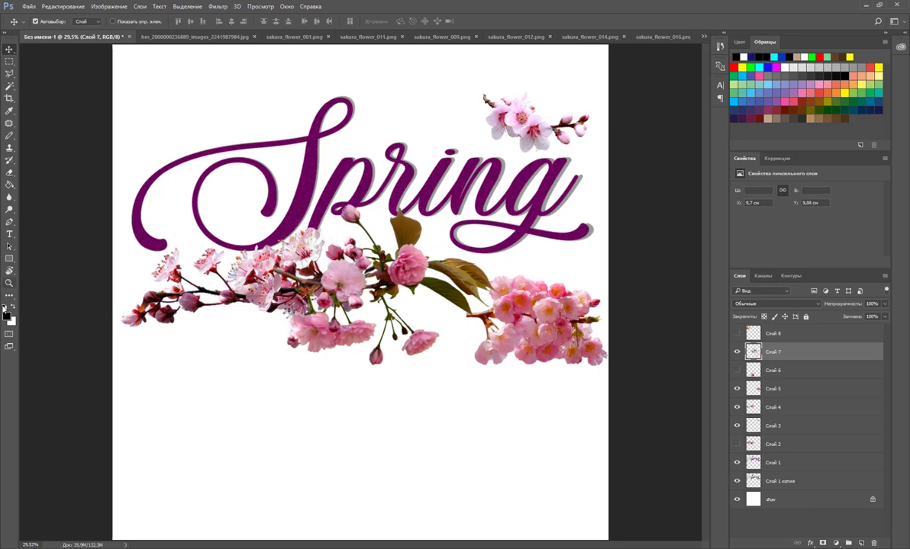
Zoom in to 100% on the branch and hide the Слой 4 left branch
{"action": "left_click", "coordinate": [9, 283]}
{"action": "left_click", "coordinate": [309, 285]}
{"action": "left_click", "coordinate": [315, 283]}
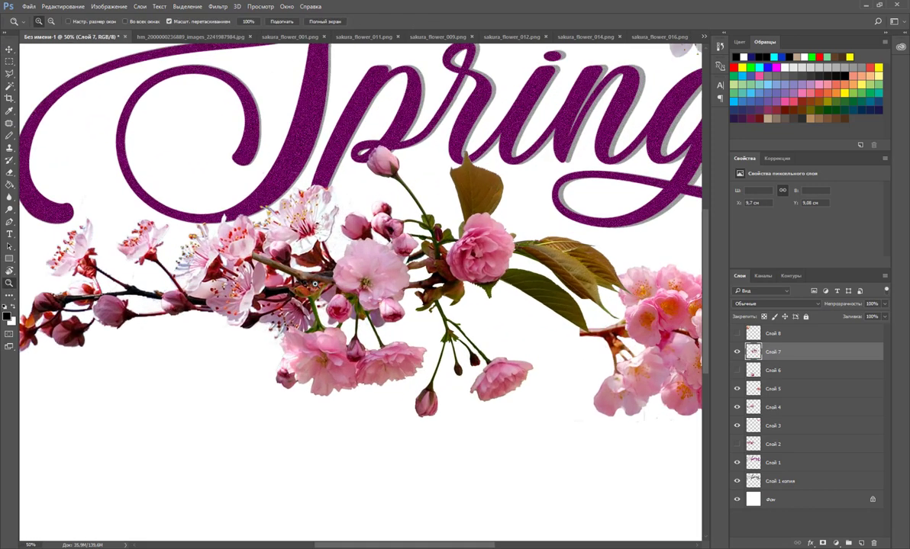
{"action": "left_click", "coordinate": [315, 284]}
{"action": "left_click", "coordinate": [315, 284]}
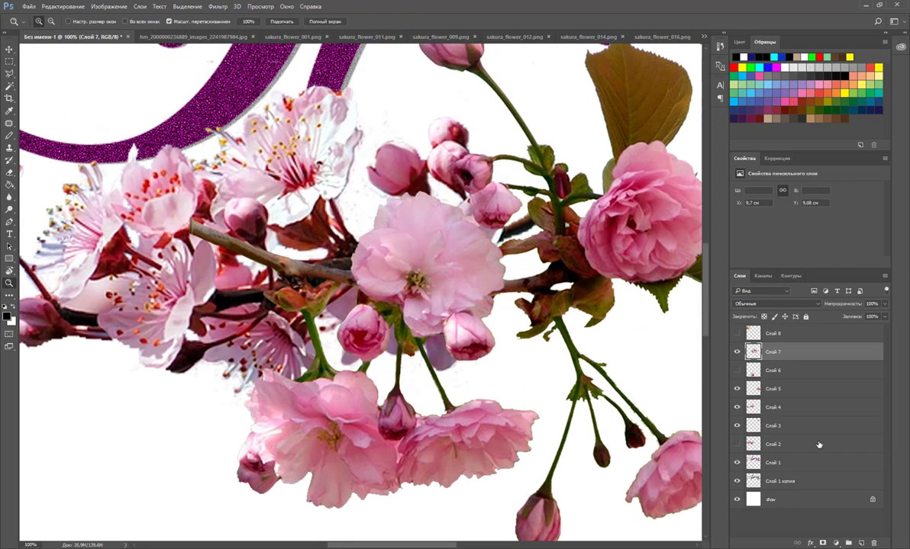
{"action": "left_click", "coordinate": [737, 408]}
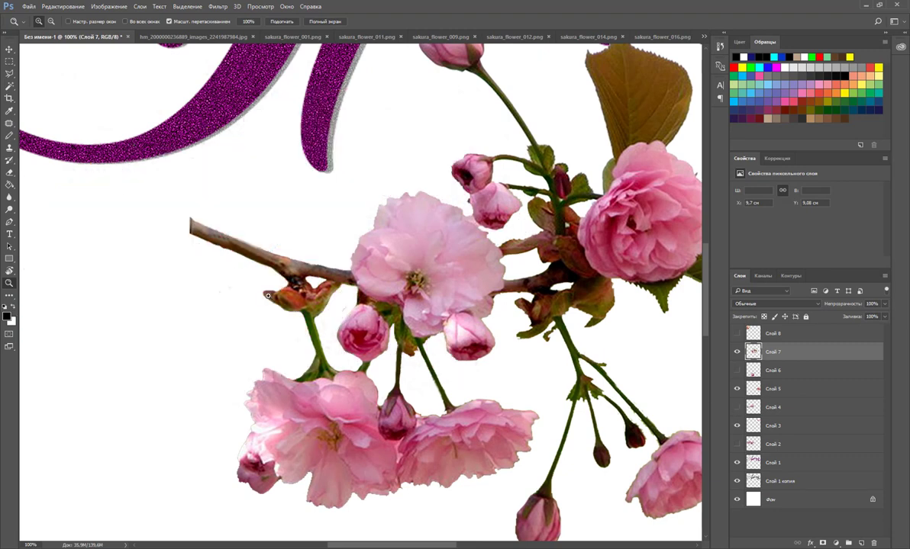
Set the Eraser to brush mode at 61 px and erase the branch's bare left tip
{"action": "right_click", "coordinate": [9, 174]}
{"action": "left_click", "coordinate": [38, 161]}
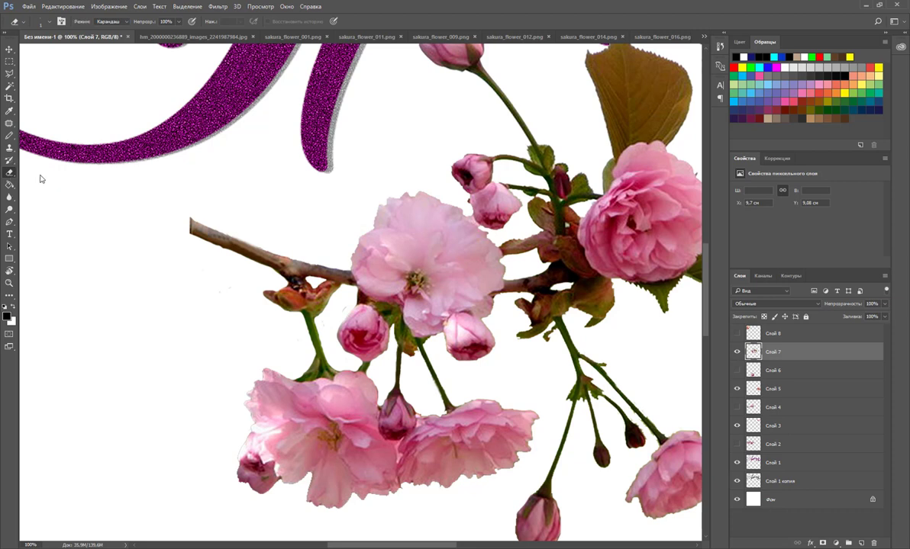
{"action": "left_click", "coordinate": [115, 21]}
{"action": "left_click", "coordinate": [103, 28]}
{"action": "left_click", "coordinate": [49, 23]}
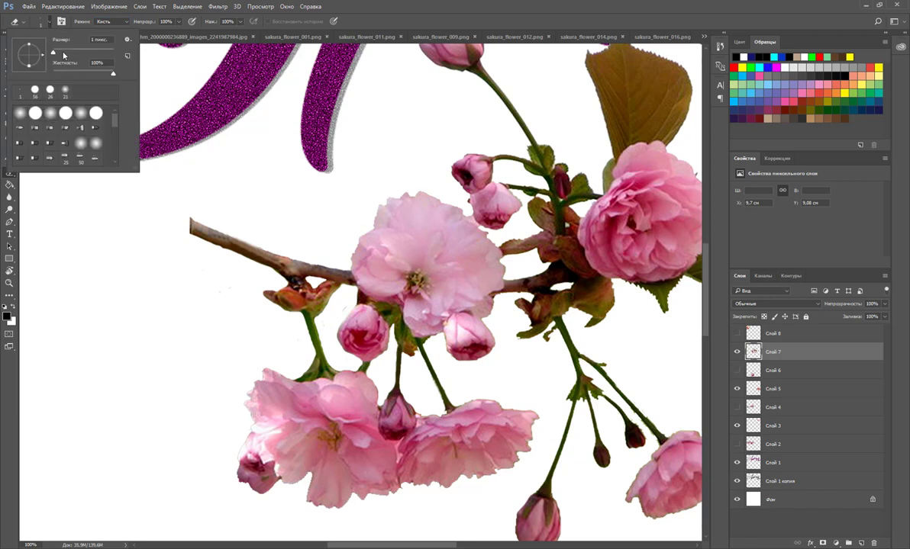
{"action": "left_click_drag", "start_coordinate": [53, 52], "coordinate": [68, 52]}
{"action": "left_click_drag", "start_coordinate": [187, 209], "coordinate": [197, 227]}
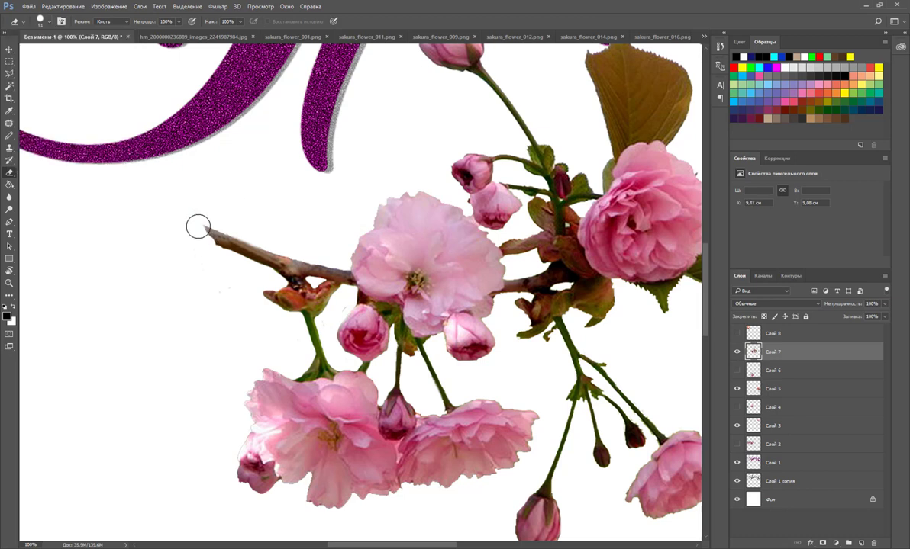
Reduce the eraser to about 32 px and erase more of the left twig
{"action": "left_click", "coordinate": [49, 23]}
{"action": "left_click_drag", "start_coordinate": [66, 54], "coordinate": [62, 54]}
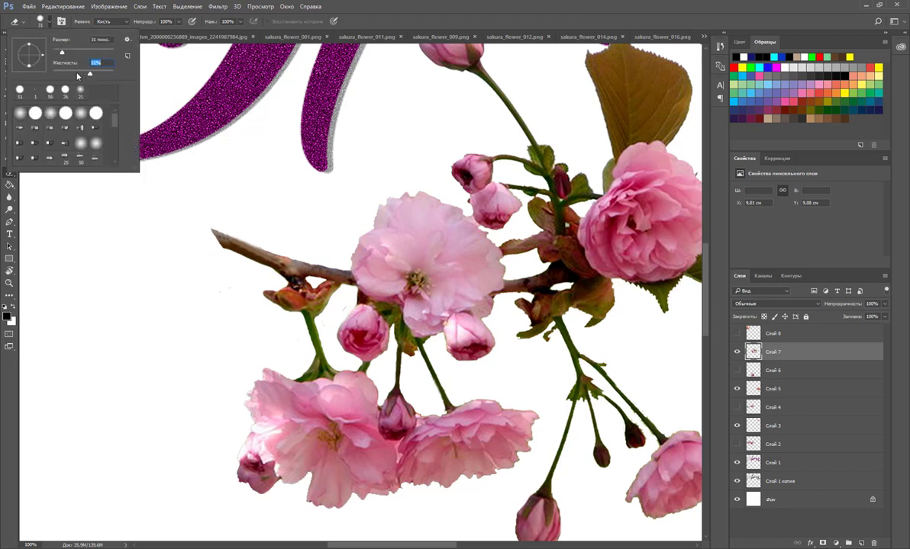
{"action": "left_click", "coordinate": [224, 211]}
{"action": "mouse_move", "coordinate": [221, 229]}
{"action": "left_mouse_down"}
{"action": "mouse_move", "coordinate": [242, 243]}
{"action": "mouse_move", "coordinate": [218, 246]}
{"action": "mouse_move", "coordinate": [254, 264]}
{"action": "mouse_move", "coordinate": [295, 258]}
{"action": "mouse_move", "coordinate": [271, 267]}
{"action": "mouse_move", "coordinate": [282, 262]}
{"action": "left_mouse_up"}
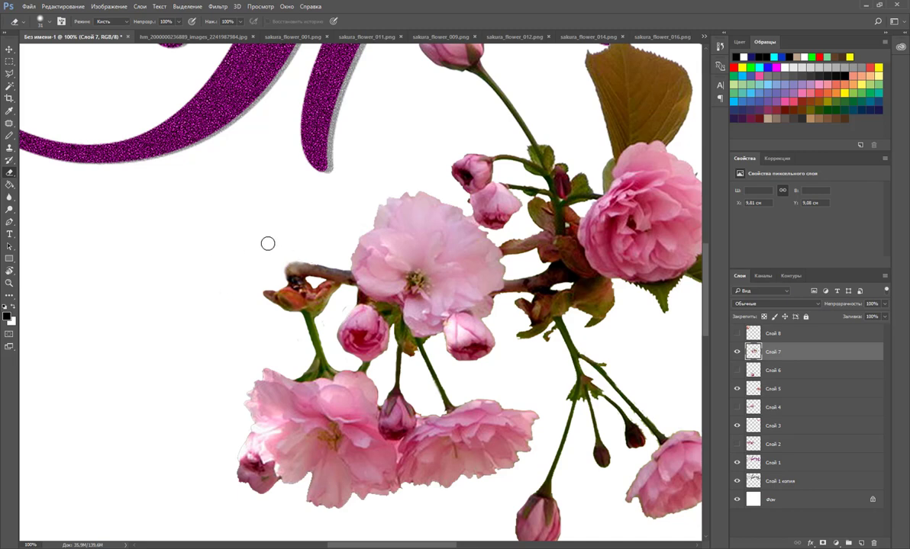
{"action": "scroll", "coordinate": [434, 306], "scroll_direction": "down", "scroll_amount": 2}
{"action": "scroll", "coordinate": [449, 339], "scroll_direction": "down", "scroll_amount": 2}
Zoom out to the whole artwork and show the Слой 4 left branch again
{"action": "key", "text": "z"}
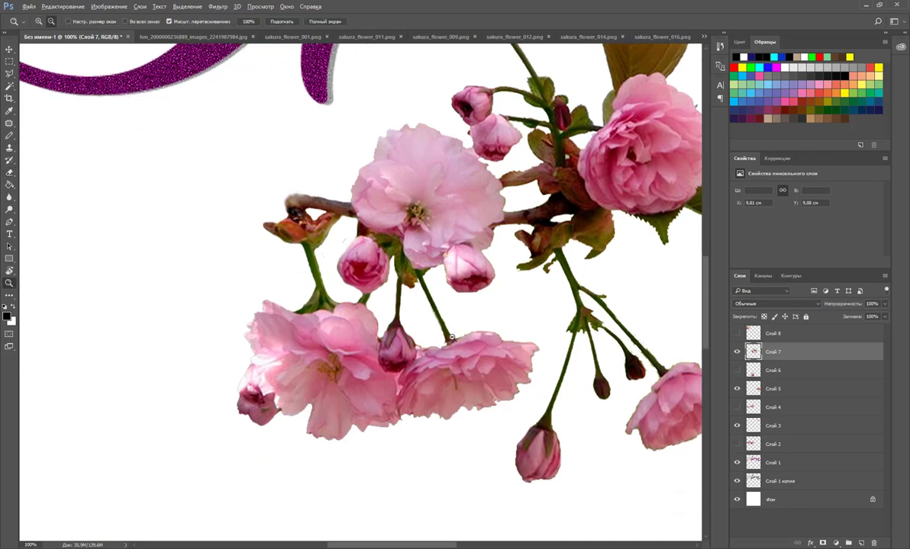
{"action": "left_click", "coordinate": [502, 331], "text": "alt"}
{"action": "left_click", "coordinate": [502, 332], "text": "alt"}
{"action": "left_click", "coordinate": [557, 333], "text": "alt"}
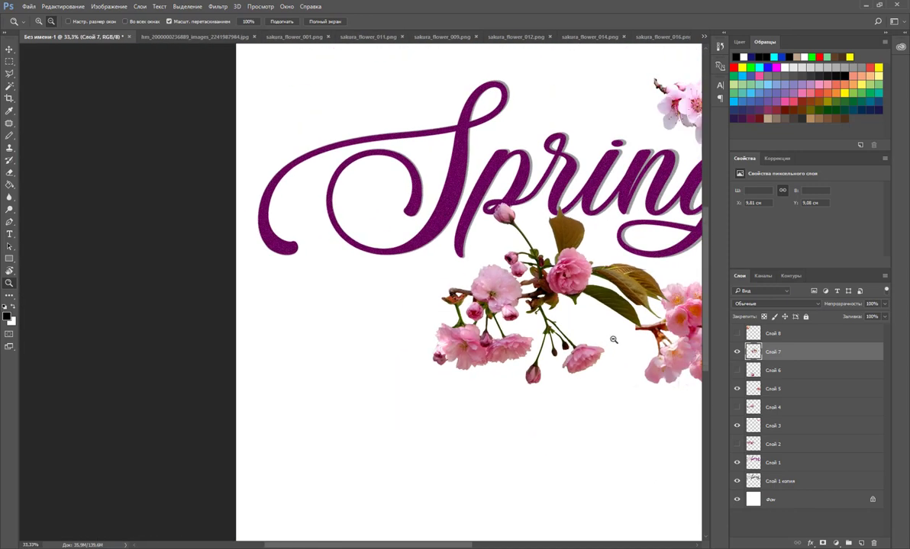
{"action": "left_click", "coordinate": [557, 333], "text": "alt"}
{"action": "left_click", "coordinate": [390, 299]}
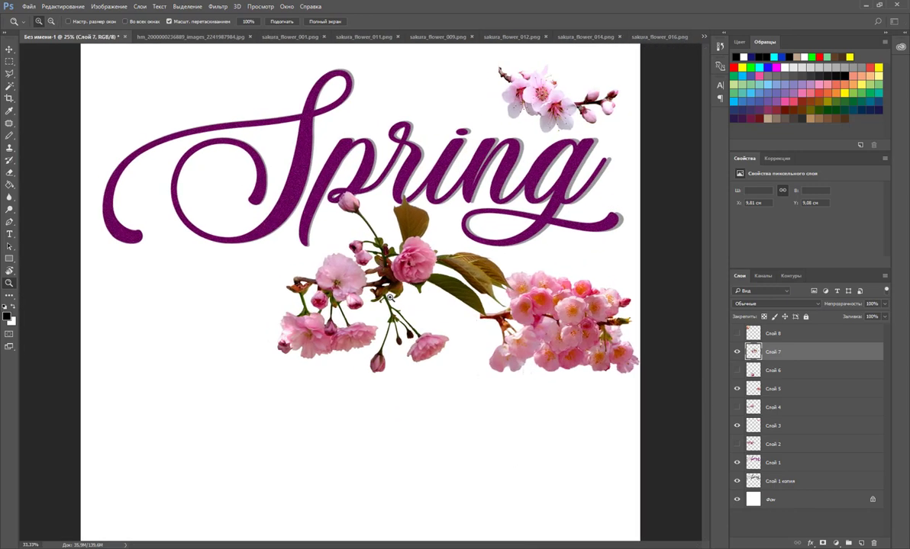
{"action": "left_click", "coordinate": [737, 407]}
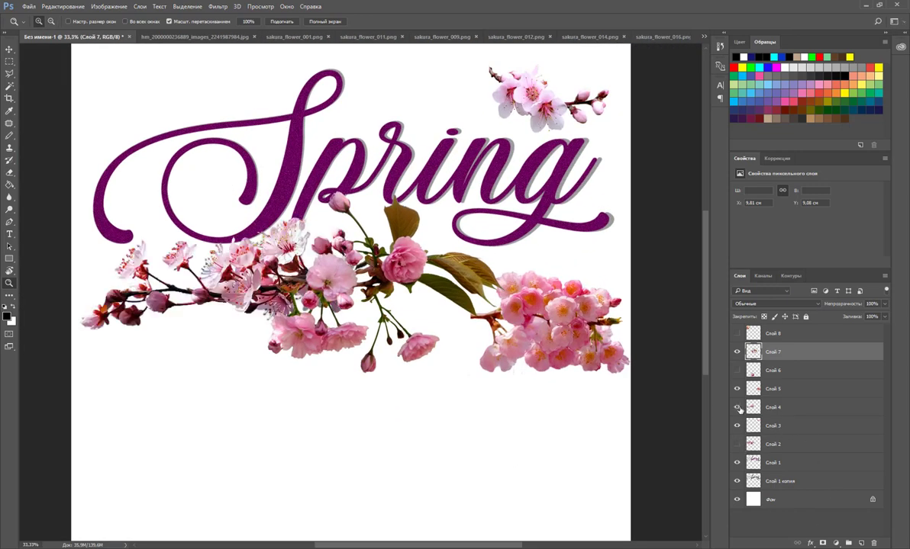
Shift the middle branch right, scale it to about 78.5%, then select the Слой 5 layer
{"action": "left_click", "coordinate": [10, 49]}
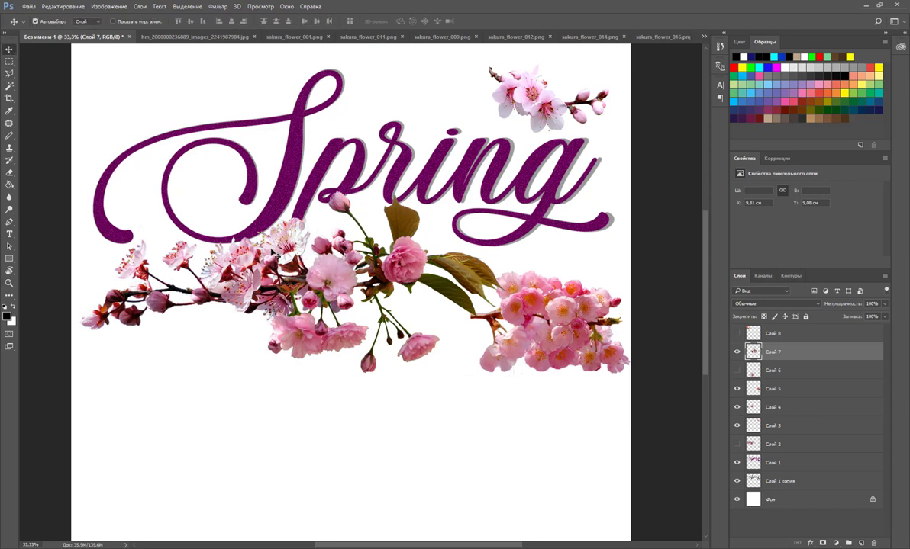
{"action": "left_click_drag", "start_coordinate": [336, 280], "coordinate": [371, 278]}
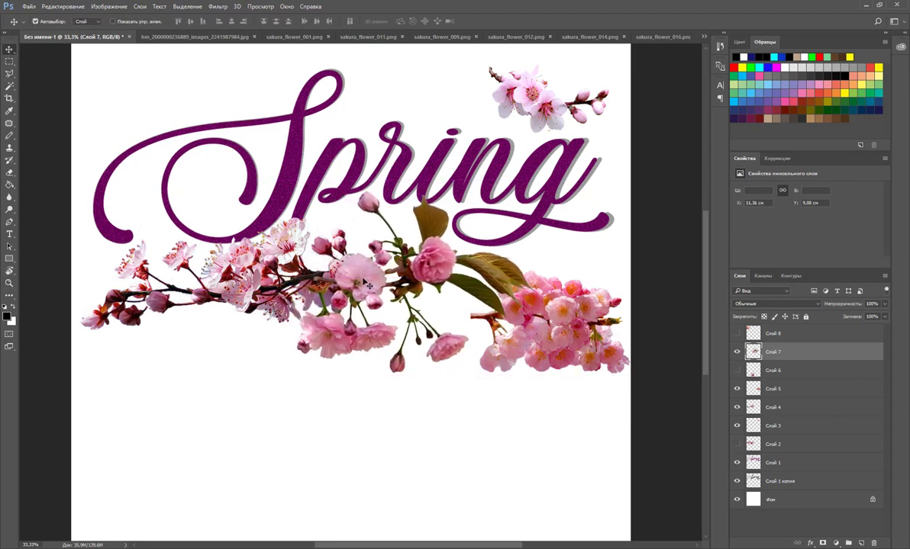
{"action": "key", "text": "ctrl+t"}
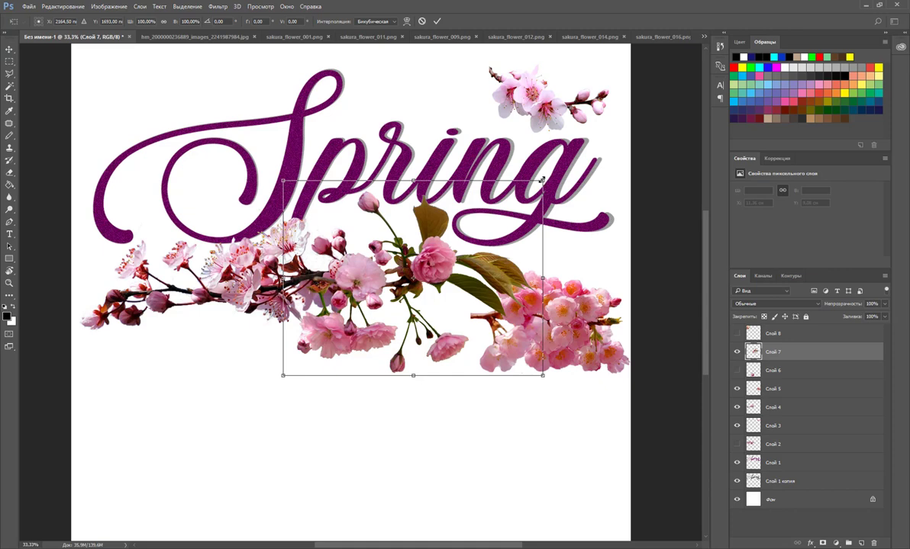
{"action": "left_click_drag", "start_coordinate": [540, 179], "coordinate": [487, 221]}
{"action": "mouse_move", "coordinate": [408, 286]}
{"action": "left_mouse_down"}
{"action": "mouse_move", "coordinate": [427, 259]}
{"action": "mouse_move", "coordinate": [394, 213]}
{"action": "mouse_move", "coordinate": [402, 297]}
{"action": "mouse_move", "coordinate": [394, 291]}
{"action": "left_mouse_up"}
{"action": "key", "text": "Return"}
{"action": "key", "text": "e"}
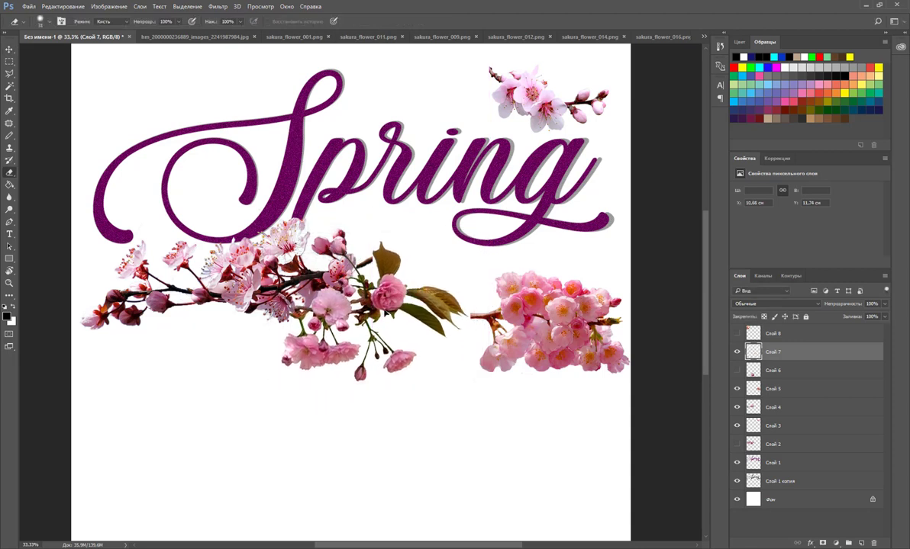
{"action": "left_click", "coordinate": [773, 388]}
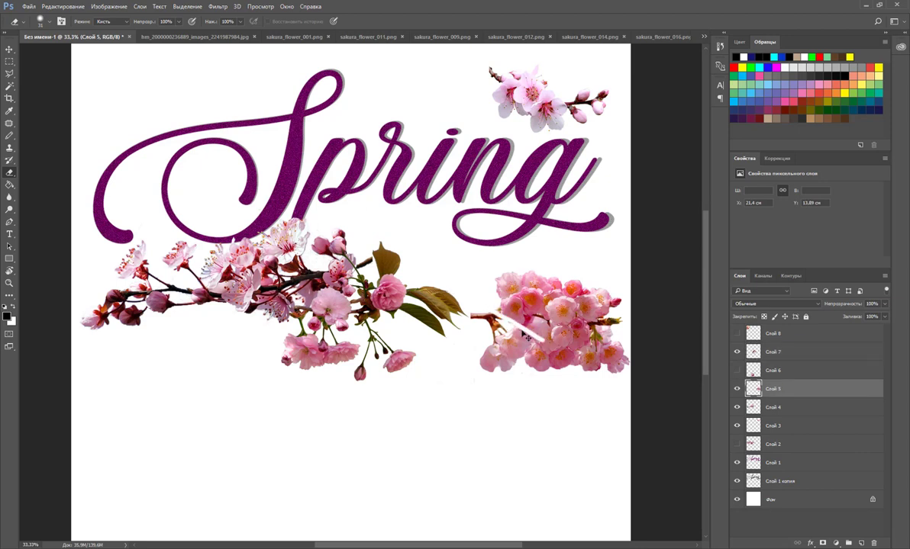
Undo the stray erase stroke, then slide the Слой 5 cluster left and enlarge it to about 127%
{"action": "key", "text": "ctrl+z"}
{"action": "left_click", "coordinate": [10, 49]}
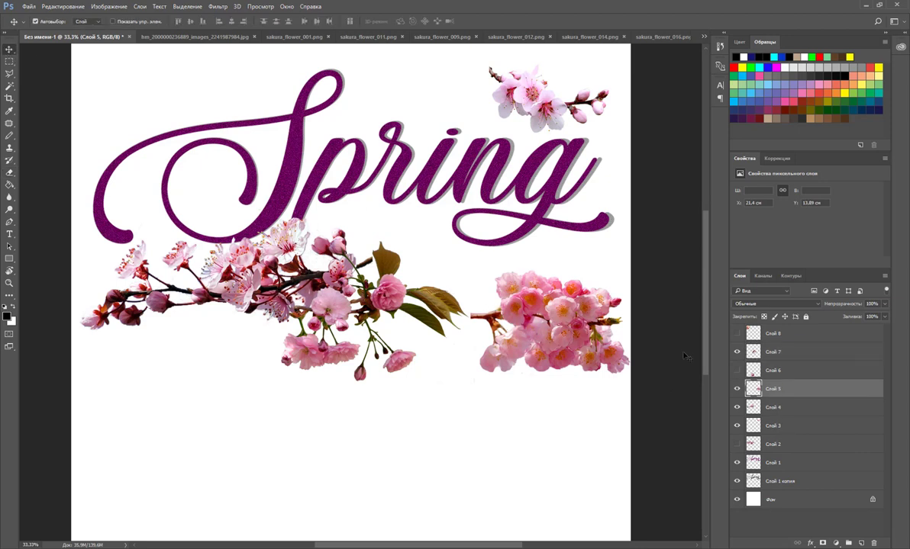
{"action": "left_click_drag", "start_coordinate": [563, 349], "coordinate": [485, 320]}
{"action": "key", "text": "ctrl+t"}
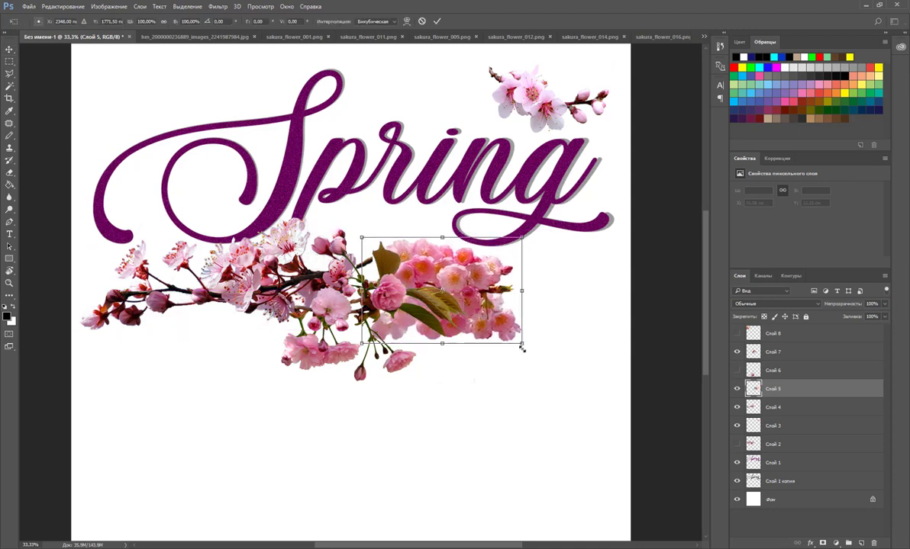
{"action": "left_click_drag", "start_coordinate": [557, 373], "coordinate": [591, 390]}
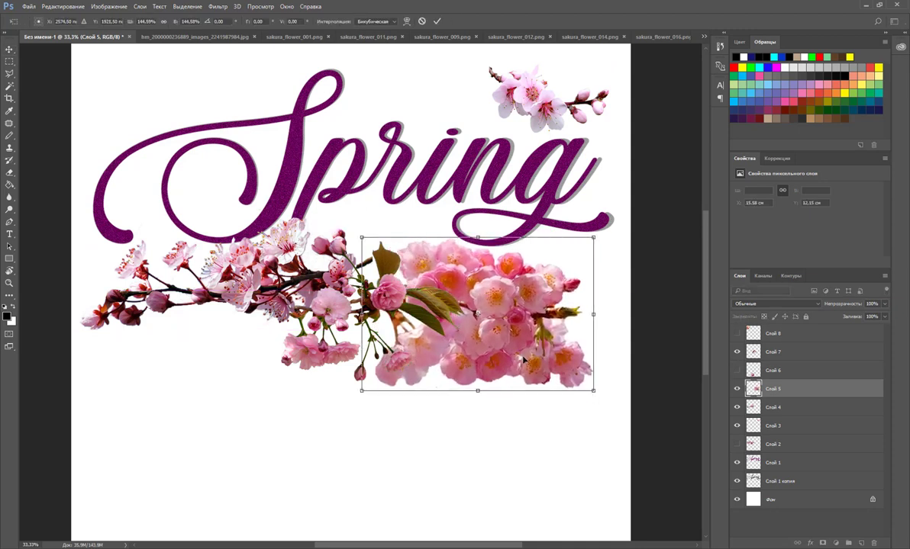
{"action": "left_click_drag", "start_coordinate": [520, 362], "coordinate": [493, 338]}
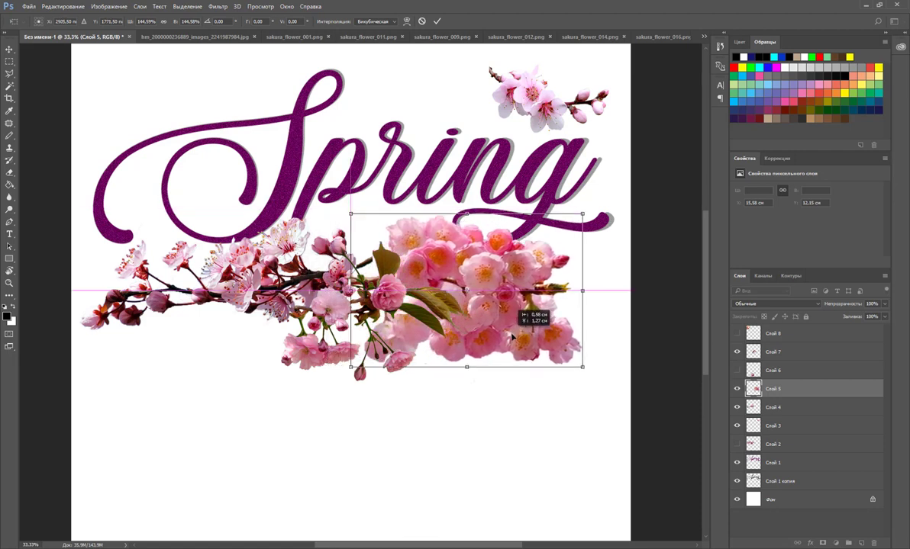
{"action": "left_click_drag", "start_coordinate": [493, 339], "coordinate": [512, 339]}
{"action": "left_click_drag", "start_coordinate": [351, 368], "coordinate": [378, 349]}
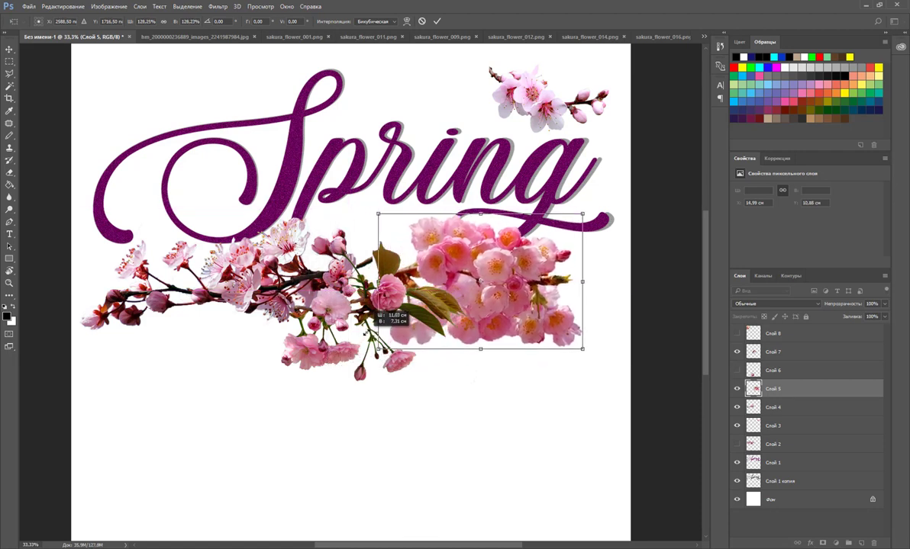
{"action": "left_click_drag", "start_coordinate": [504, 286], "coordinate": [488, 287]}
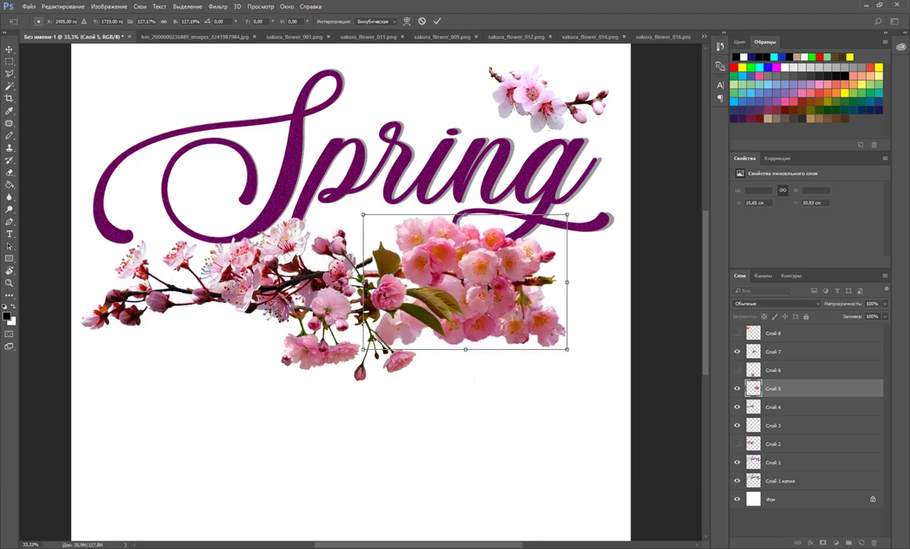
{"action": "key", "text": "Return"}
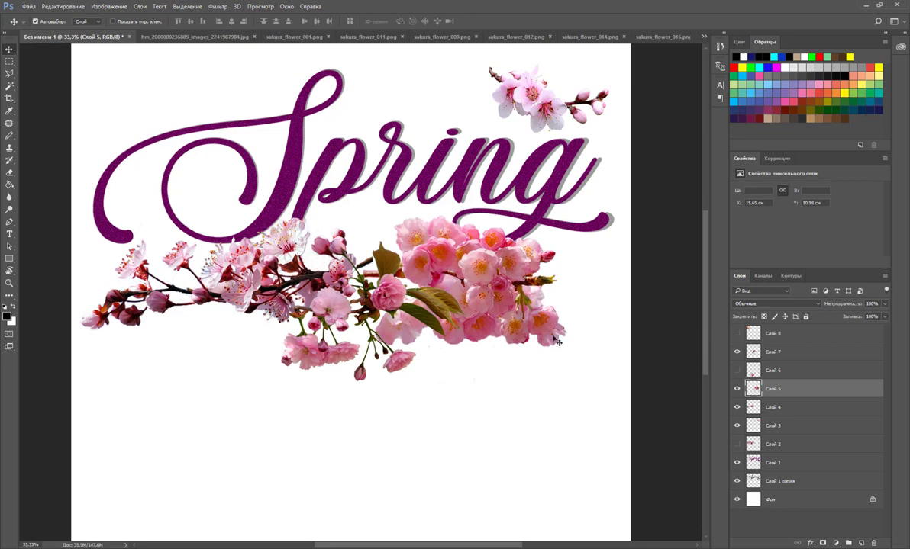
Apply a midtone Color Balance of -29, +7, +15 with Preserve Luminosity to Слой 5
{"action": "left_click", "coordinate": [113, 7]}
{"action": "mouse_move", "coordinate": [112, 30]}
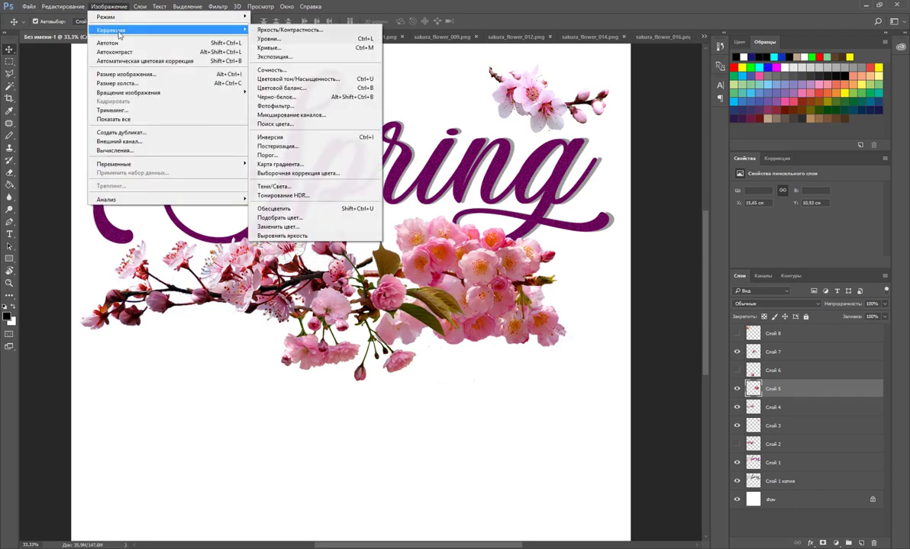
{"action": "left_click", "coordinate": [311, 88]}
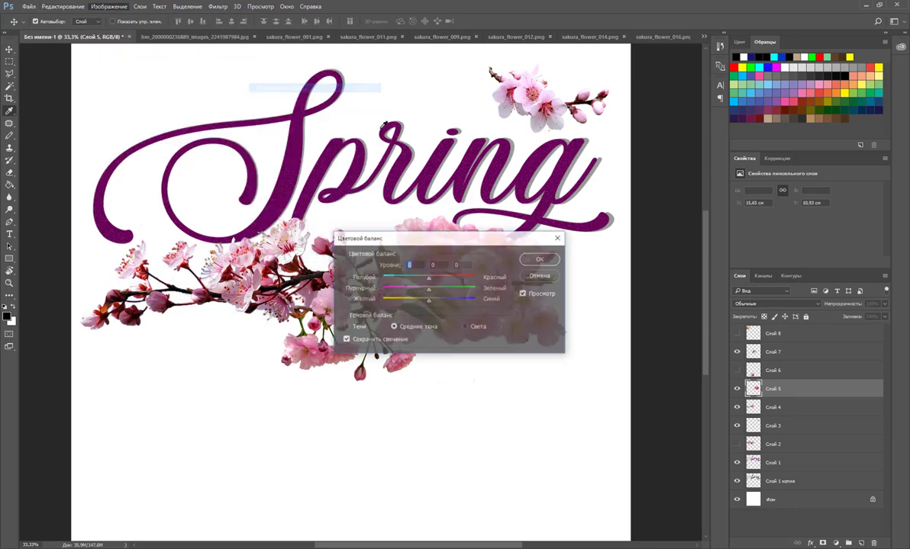
{"action": "left_click_drag", "start_coordinate": [465, 244], "coordinate": [479, 374]}
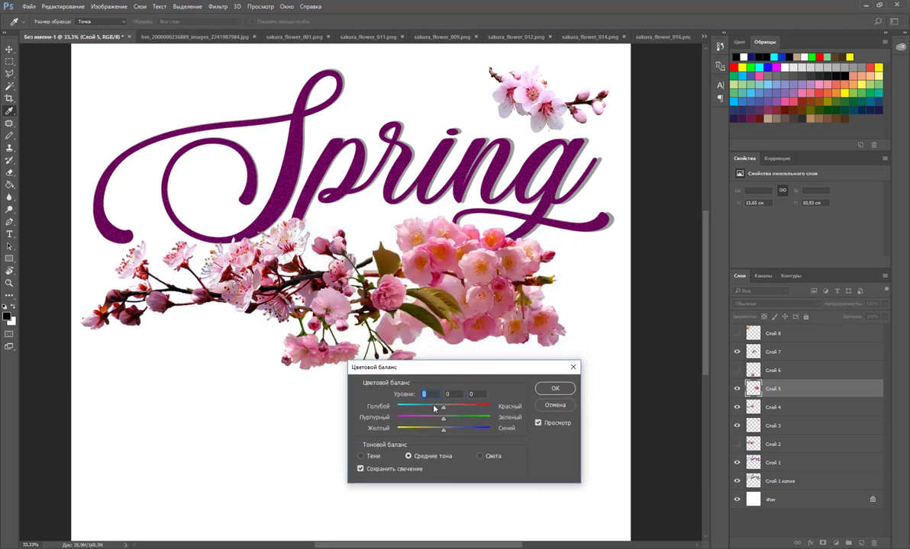
{"action": "mouse_move", "coordinate": [442, 410]}
{"action": "left_mouse_down"}
{"action": "mouse_move", "coordinate": [425, 413]}
{"action": "mouse_move", "coordinate": [447, 421]}
{"action": "mouse_move", "coordinate": [414, 421]}
{"action": "left_mouse_up"}
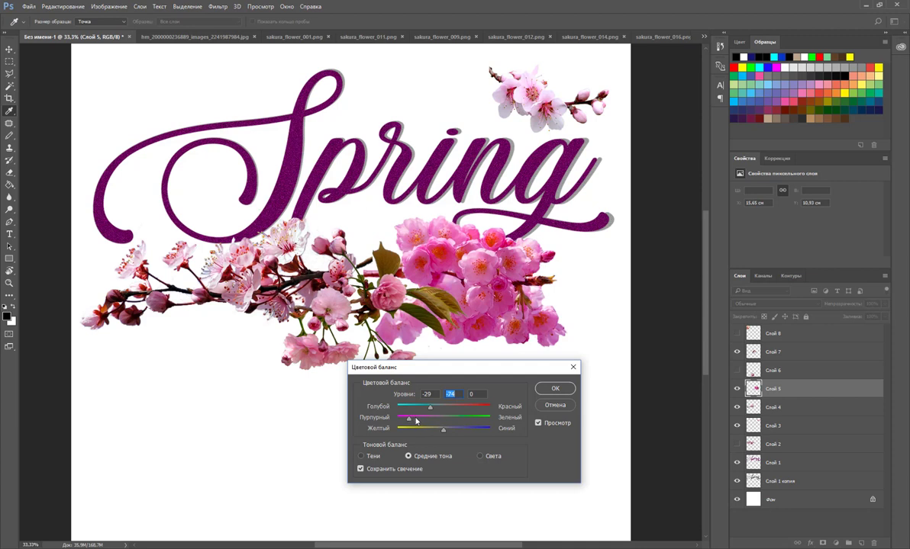
{"action": "mouse_move", "coordinate": [409, 421]}
{"action": "left_mouse_down"}
{"action": "mouse_move", "coordinate": [461, 433]}
{"action": "mouse_move", "coordinate": [452, 436]}
{"action": "left_mouse_up"}
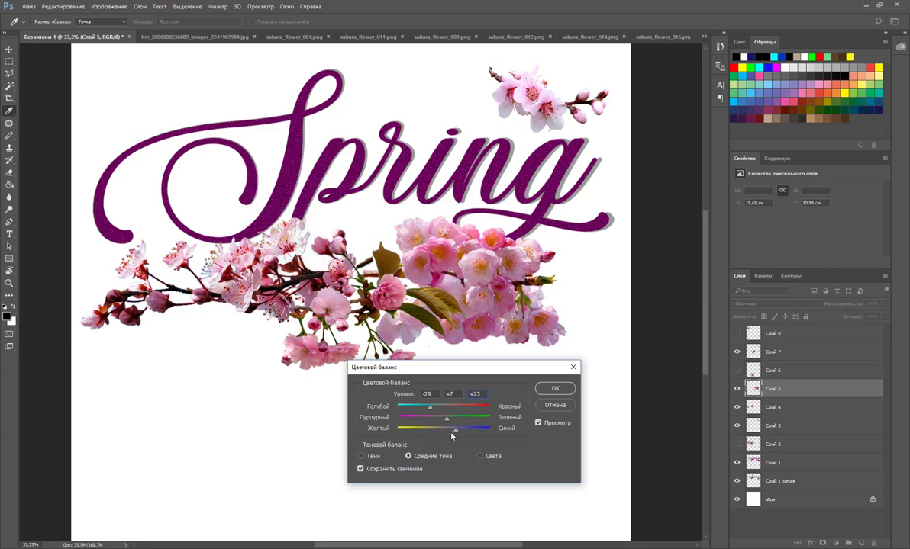
{"action": "left_click", "coordinate": [554, 388]}
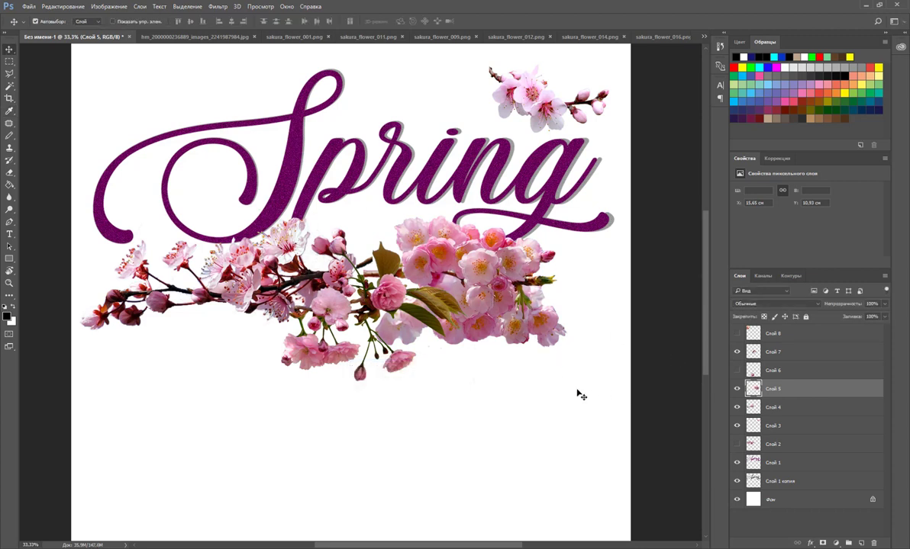
Compare the Слой 6 and Слой 8 blossoms, then show Слой 2 and move it to the lower centre
{"action": "left_click", "coordinate": [737, 372]}
{"action": "left_click", "coordinate": [737, 371]}
{"action": "left_click", "coordinate": [737, 334]}
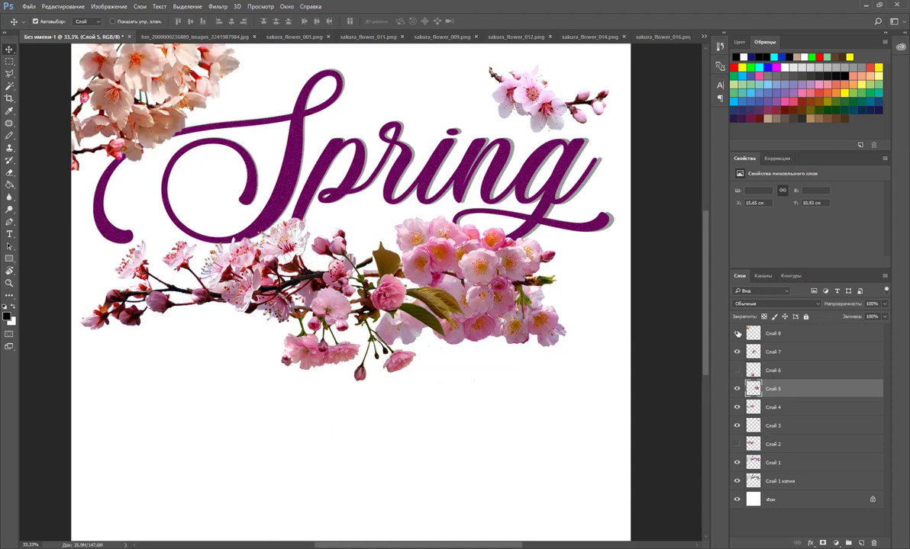
{"action": "left_click", "coordinate": [737, 333]}
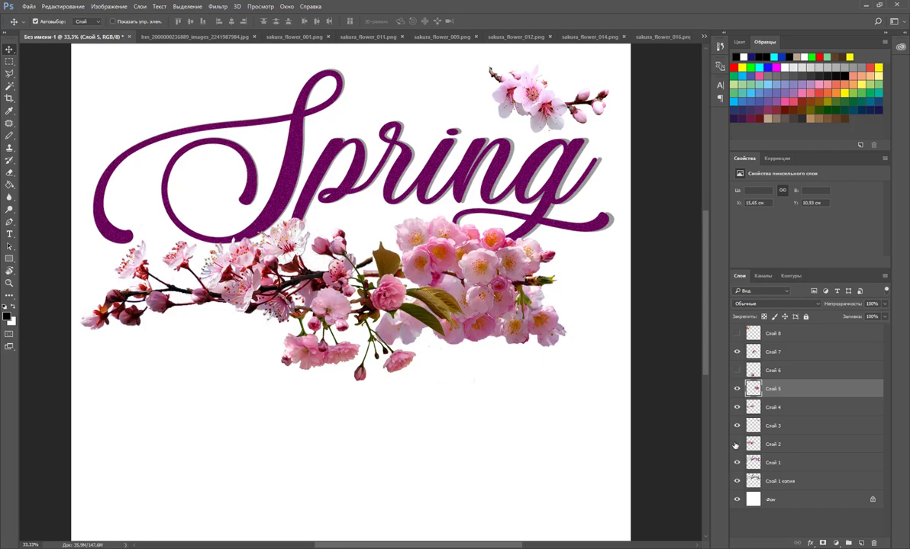
{"action": "left_click", "coordinate": [737, 444]}
{"action": "left_click", "coordinate": [737, 444]}
{"action": "left_click", "coordinate": [737, 444]}
{"action": "left_click", "coordinate": [773, 445]}
{"action": "mouse_move", "coordinate": [122, 228]}
{"action": "left_mouse_down"}
{"action": "mouse_move", "coordinate": [241, 393]}
{"action": "mouse_move", "coordinate": [389, 441]}
{"action": "left_mouse_up"}
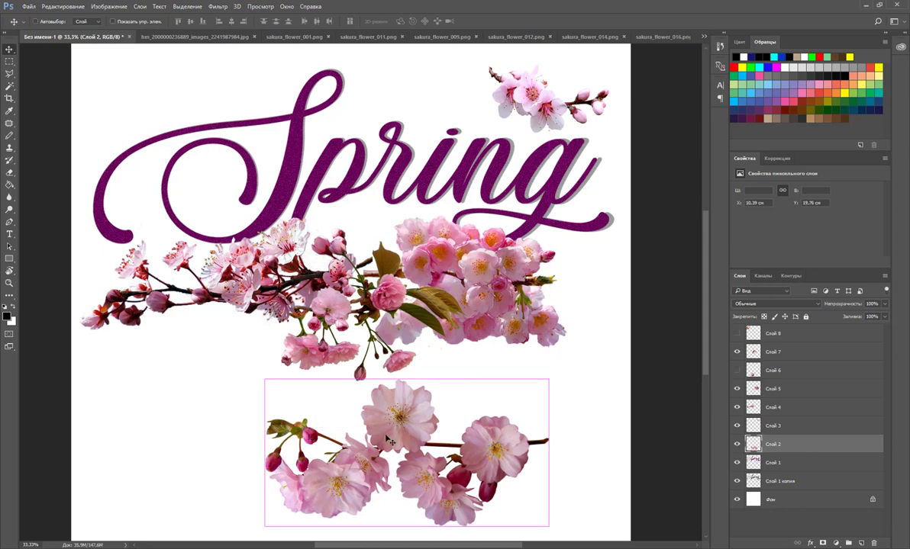
Rotate the Слой 2 blossoms 180° so they hang upside down
{"action": "key", "text": "ctrl+t"}
{"action": "mouse_move", "coordinate": [579, 396]}
{"action": "left_mouse_down"}
{"action": "mouse_move", "coordinate": [163, 512]}
{"action": "mouse_move", "coordinate": [304, 211]}
{"action": "left_mouse_up"}
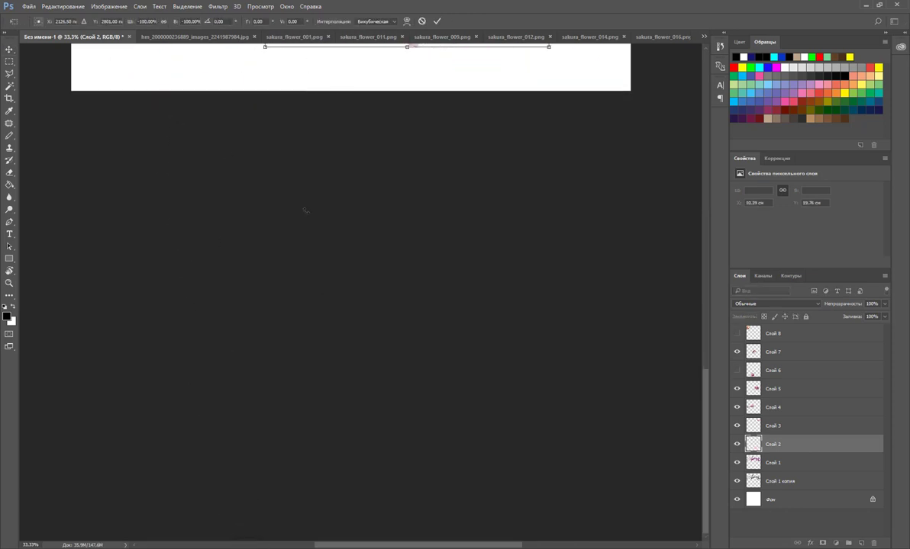
{"action": "scroll", "coordinate": [304, 211], "scroll_direction": "up", "scroll_amount": 1}
{"action": "scroll", "coordinate": [303, 210], "scroll_direction": "up", "scroll_amount": 3}
{"action": "scroll", "coordinate": [304, 210], "scroll_direction": "up", "scroll_amount": 3}
{"action": "scroll", "coordinate": [304, 211], "scroll_direction": "up", "scroll_amount": 1}
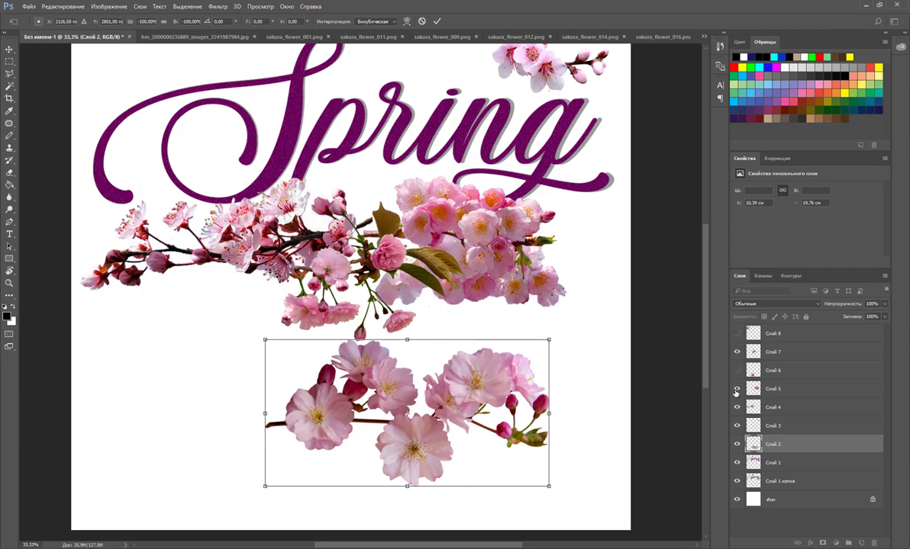
{"action": "key", "text": "Return"}
Hide Слой 5 and place Слой 2 on the branch, scaled to 82.87% and tilted about 15.7°
{"action": "left_click", "coordinate": [736, 390]}
{"action": "left_click_drag", "start_coordinate": [390, 406], "coordinate": [489, 287]}
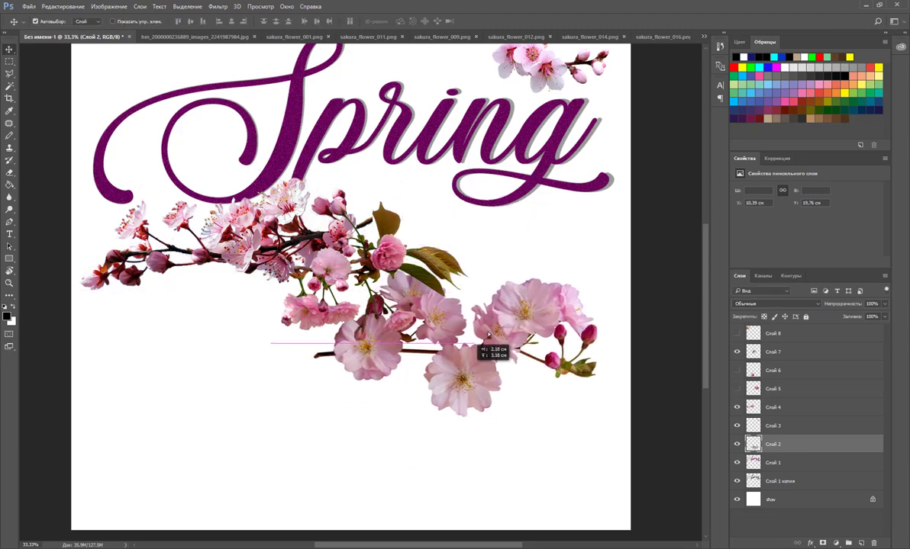
{"action": "key", "text": "ctrl+t"}
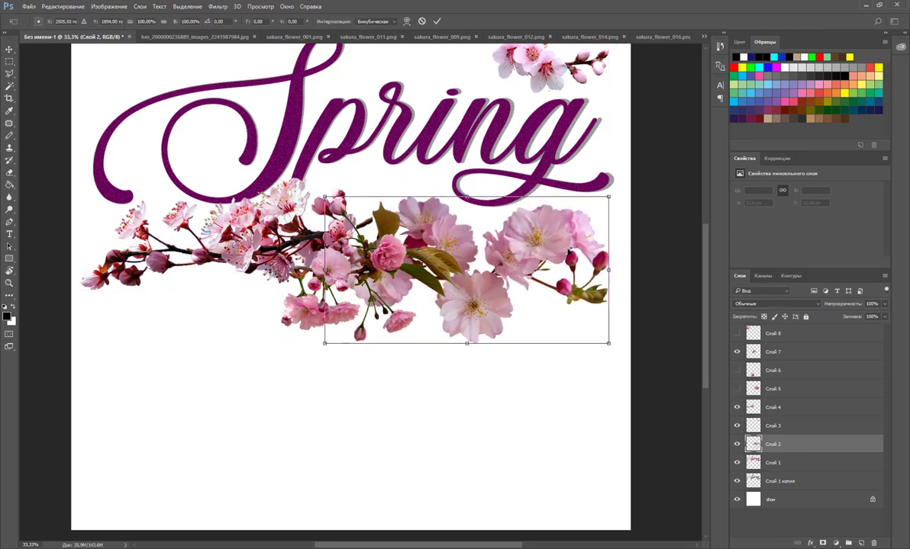
{"action": "left_click_drag", "start_coordinate": [612, 194], "coordinate": [563, 221]}
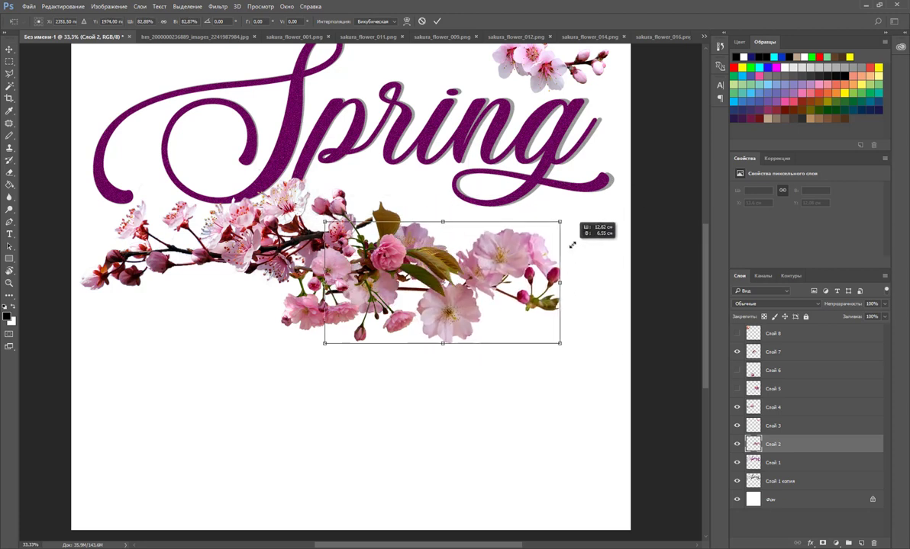
{"action": "mouse_move", "coordinate": [478, 327]}
{"action": "left_mouse_down"}
{"action": "mouse_move", "coordinate": [441, 274]}
{"action": "mouse_move", "coordinate": [486, 283]}
{"action": "left_mouse_up"}
{"action": "left_click_drag", "start_coordinate": [599, 332], "coordinate": [570, 374]}
{"action": "left_click_drag", "start_coordinate": [515, 261], "coordinate": [554, 261]}
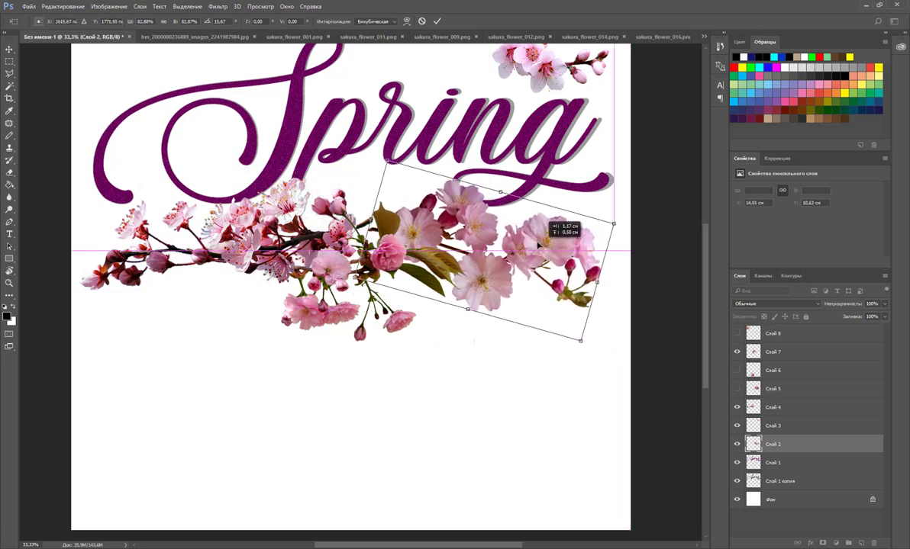
{"action": "left_click_drag", "start_coordinate": [554, 261], "coordinate": [533, 243]}
{"action": "scroll", "coordinate": [549, 320], "scroll_direction": "up", "scroll_amount": 2}
{"action": "scroll", "coordinate": [560, 370], "scroll_direction": "up", "scroll_amount": 2}
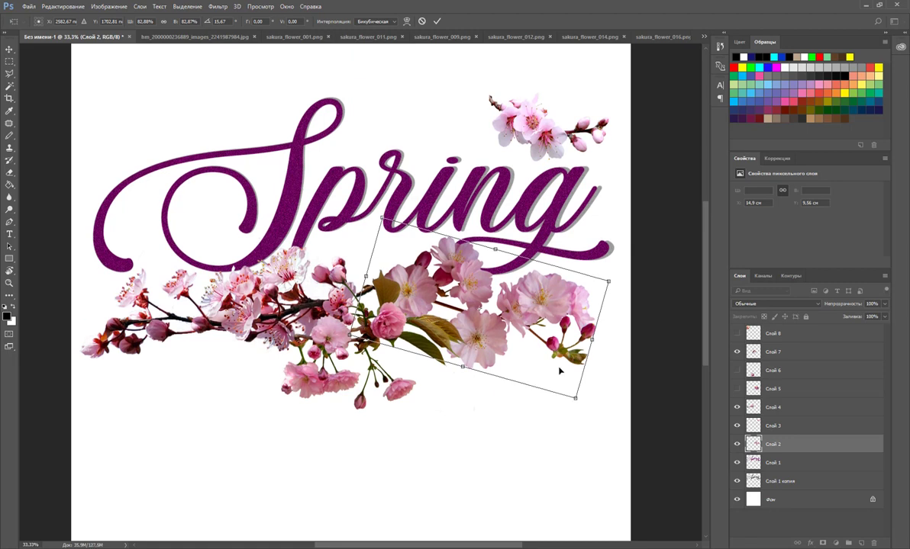
{"action": "key", "text": "Return"}
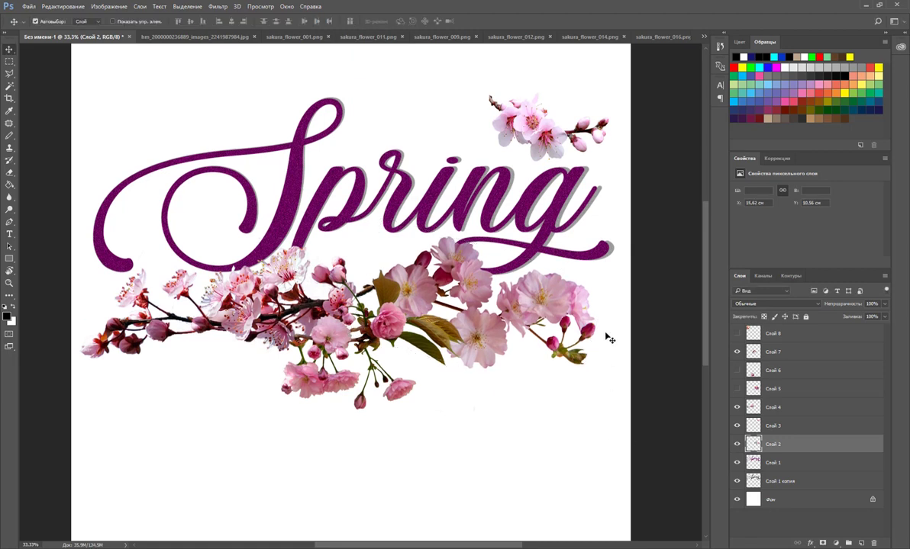
Toggle the Слой 4 and Слой 2 blossoms to compare, then hide the Слой 7 cluster
{"action": "left_click", "coordinate": [737, 408]}
{"action": "left_click", "coordinate": [737, 408]}
{"action": "left_click", "coordinate": [738, 444]}
{"action": "left_click", "coordinate": [737, 444]}
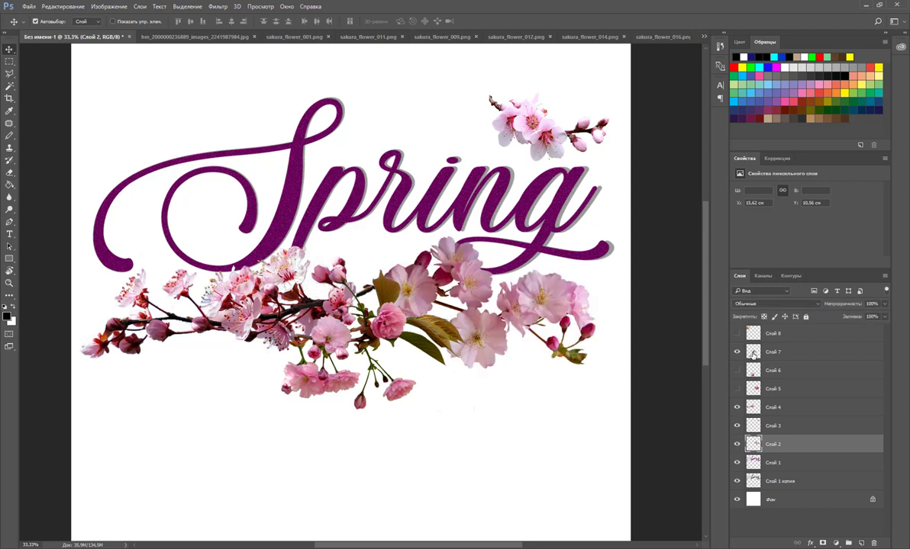
{"action": "left_click", "coordinate": [737, 408]}
{"action": "left_click", "coordinate": [737, 409]}
{"action": "left_click", "coordinate": [737, 408]}
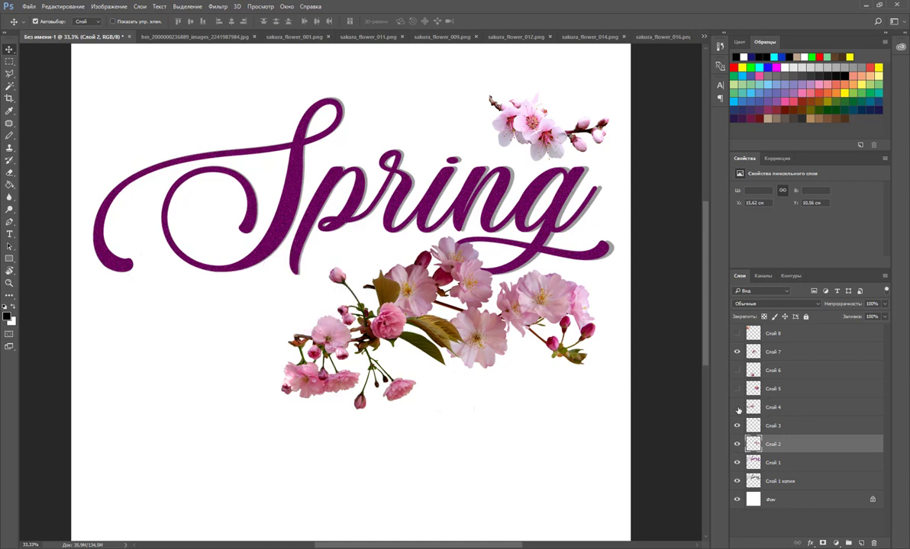
{"action": "left_click", "coordinate": [737, 409]}
{"action": "left_click", "coordinate": [737, 353]}
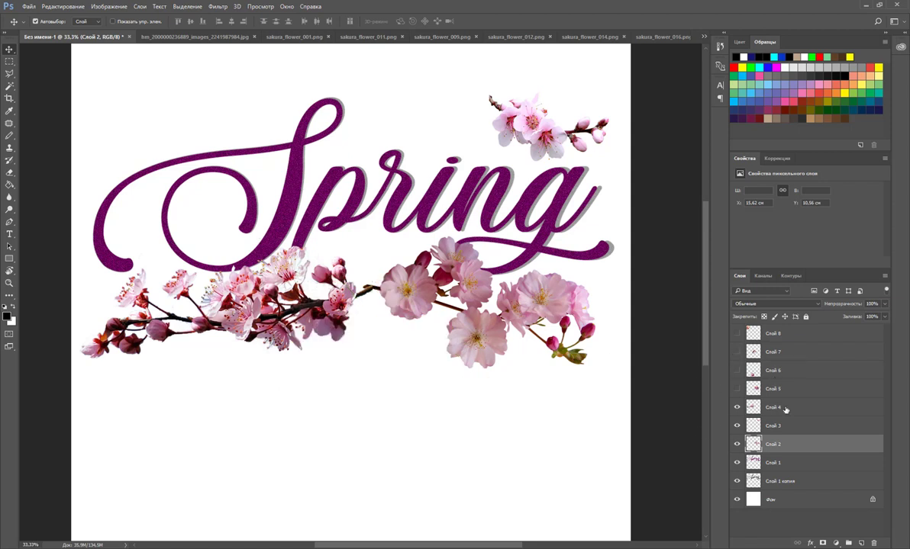
Try Слой 5, then show Слой 6 and move its cluster up under the branch
{"action": "left_click", "coordinate": [773, 389]}
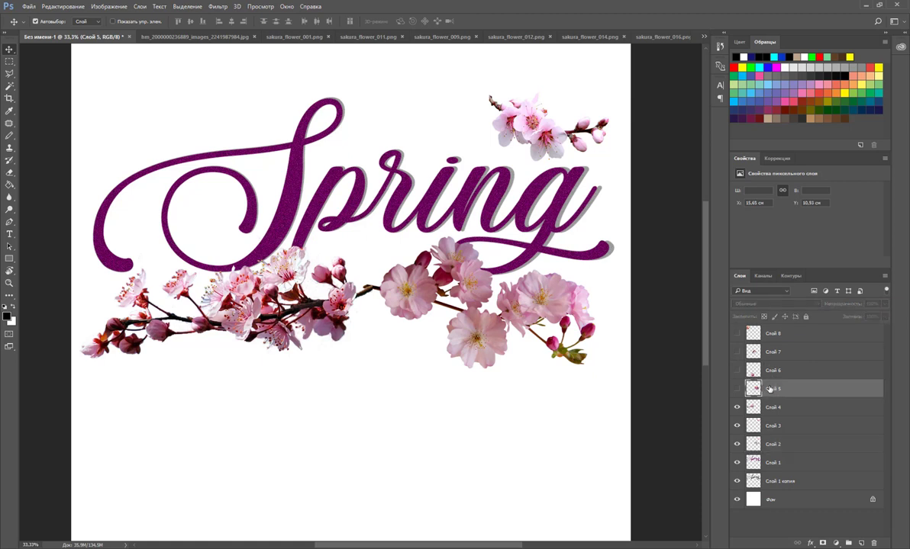
{"action": "left_click", "coordinate": [736, 388]}
{"action": "left_click", "coordinate": [736, 388]}
{"action": "left_click", "coordinate": [737, 370]}
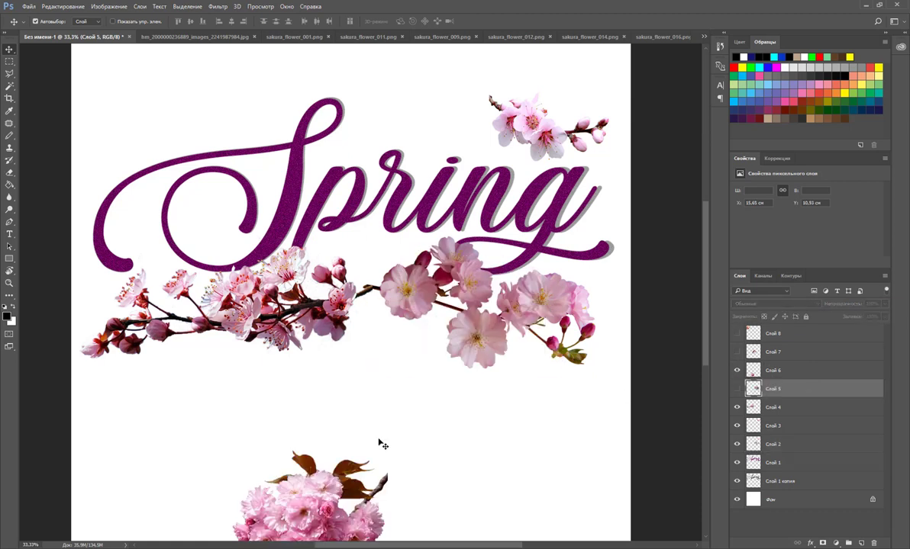
{"action": "left_click_drag", "start_coordinate": [292, 474], "coordinate": [373, 287]}
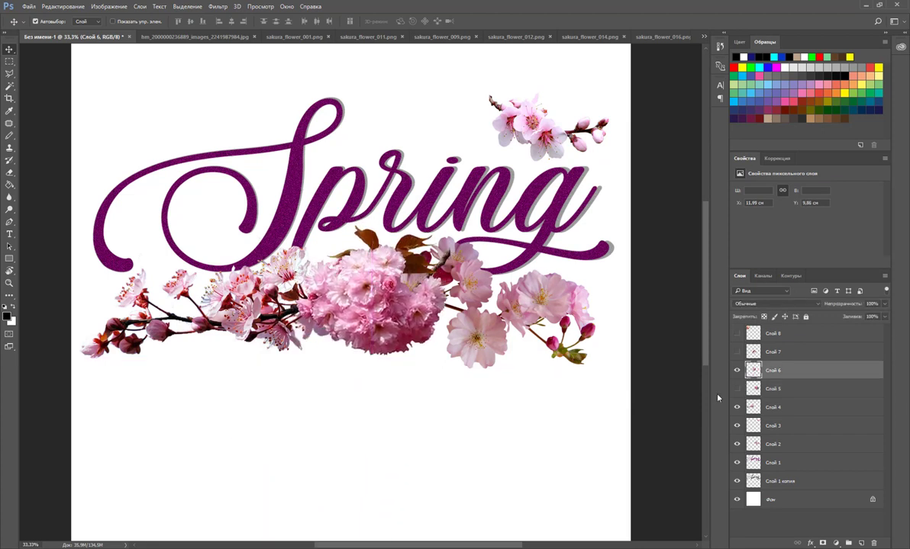
Switch back to Слой 7 and move its leafy cluster up onto the main branch
{"action": "left_click", "coordinate": [737, 371]}
{"action": "left_click", "coordinate": [737, 352]}
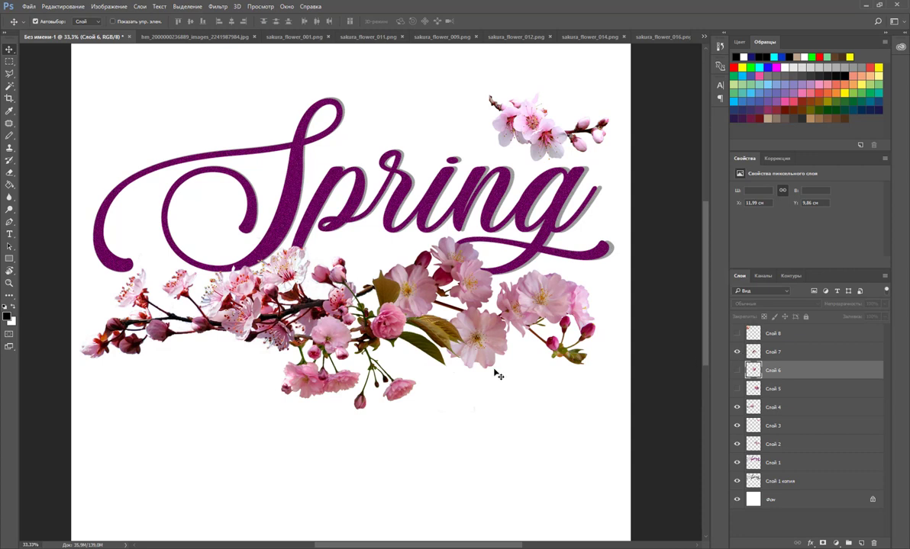
{"action": "left_click_drag", "start_coordinate": [355, 396], "coordinate": [443, 441]}
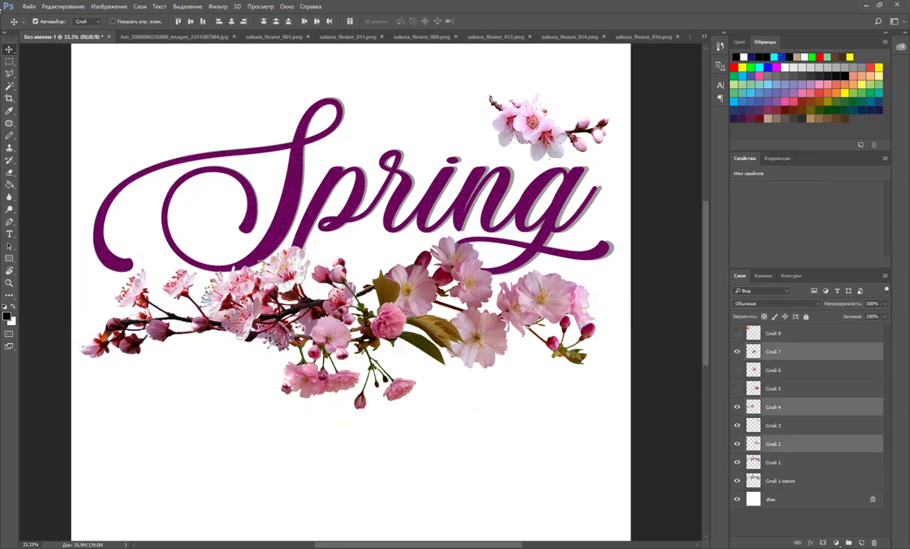
{"action": "mouse_move", "coordinate": [383, 313]}
{"action": "left_mouse_down"}
{"action": "mouse_move", "coordinate": [391, 309]}
{"action": "mouse_move", "coordinate": [383, 314]}
{"action": "mouse_move", "coordinate": [455, 492]}
{"action": "left_mouse_up"}
{"action": "left_click", "coordinate": [446, 479]}
{"action": "left_click", "coordinate": [772, 351]}
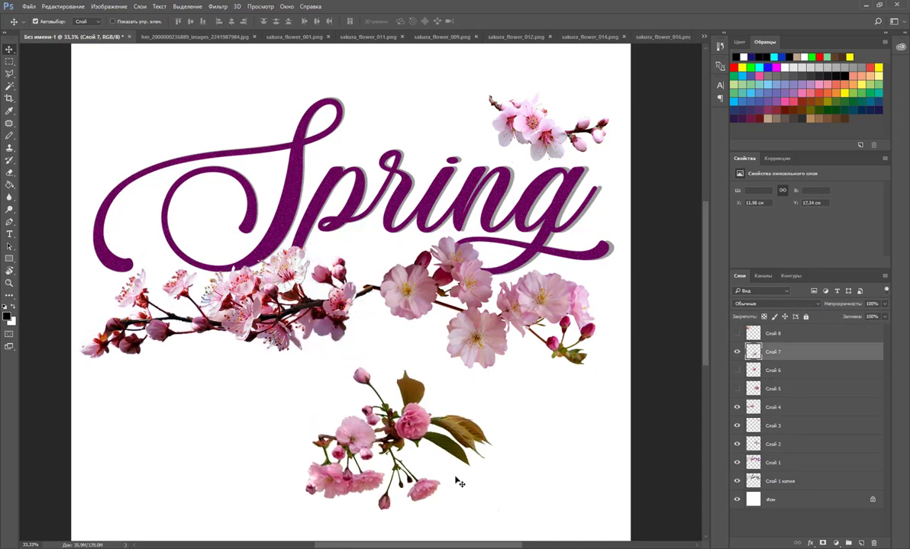
{"action": "mouse_move", "coordinate": [426, 441]}
{"action": "left_mouse_down"}
{"action": "mouse_move", "coordinate": [405, 289]}
{"action": "mouse_move", "coordinate": [393, 295]}
{"action": "left_mouse_up"}
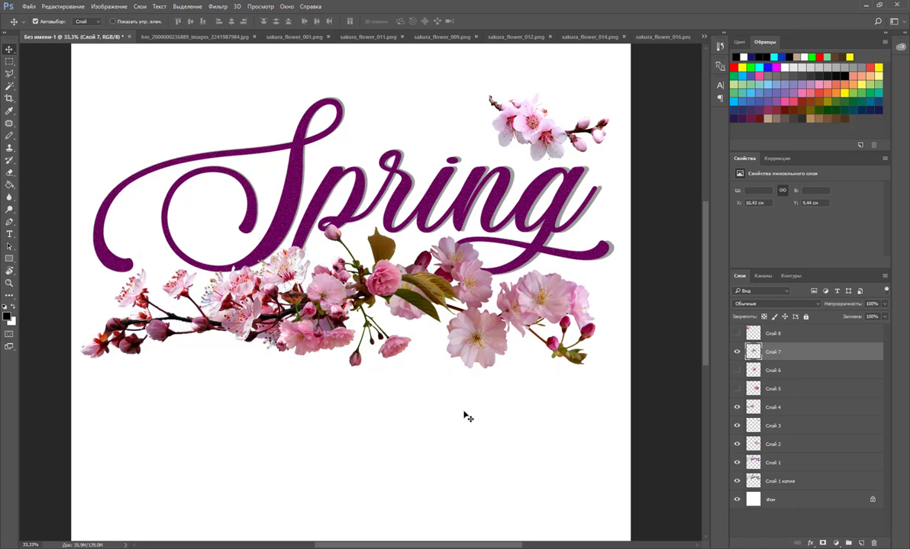
{"action": "left_click", "coordinate": [493, 459]}
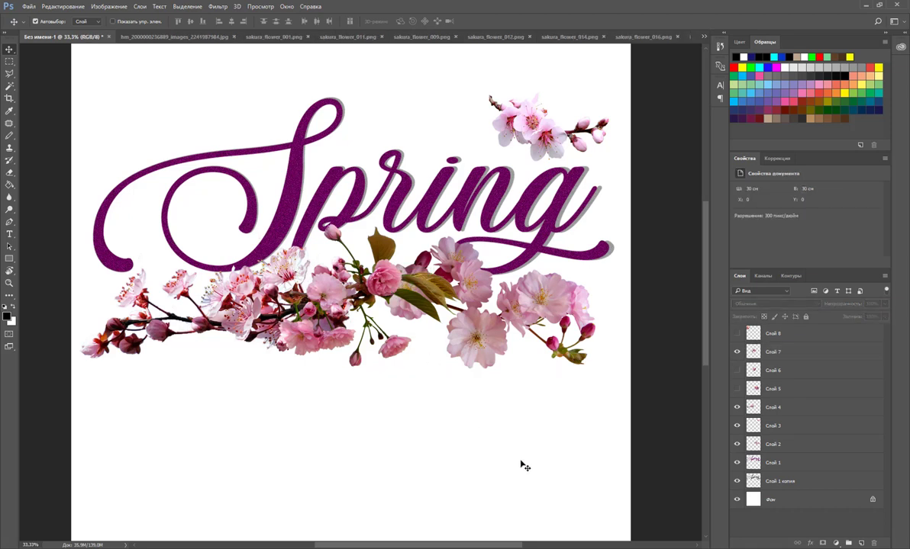
Crop the canvas to 30 × 18.12 cm, trimming the empty bottom area and a sliver of the top
{"action": "scroll", "coordinate": [522, 465], "scroll_direction": "down", "scroll_amount": 1}
{"action": "scroll", "coordinate": [522, 465], "scroll_direction": "down", "scroll_amount": 1}
{"action": "scroll", "coordinate": [522, 465], "scroll_direction": "down", "scroll_amount": 1}
{"action": "scroll", "coordinate": [522, 465], "scroll_direction": "down", "scroll_amount": 1}
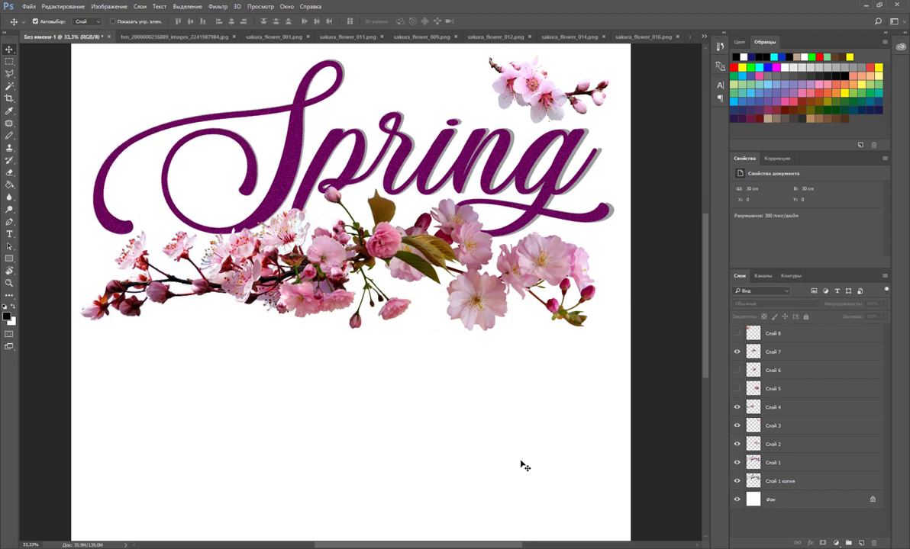
{"action": "scroll", "coordinate": [522, 464], "scroll_direction": "up", "scroll_amount": 2}
{"action": "scroll", "coordinate": [522, 465], "scroll_direction": "up", "scroll_amount": 2}
{"action": "scroll", "coordinate": [522, 464], "scroll_direction": "up", "scroll_amount": 1}
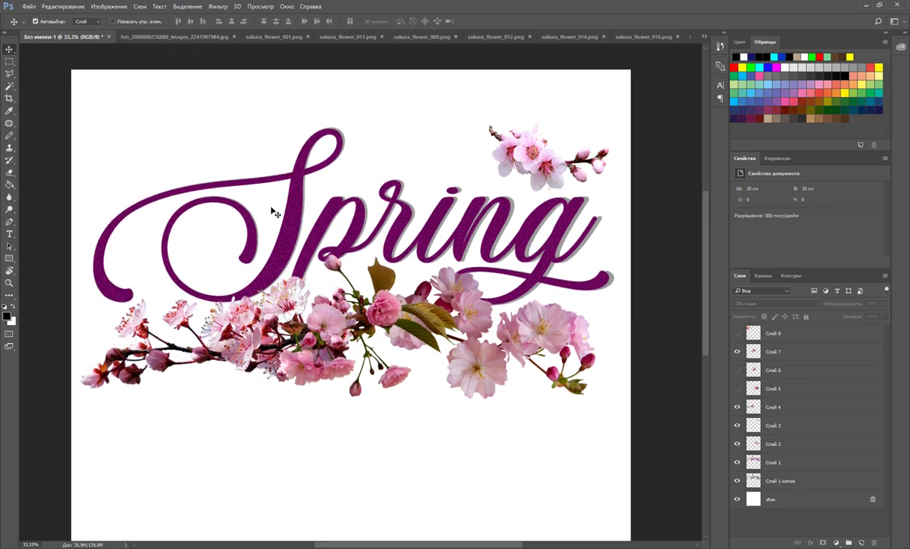
{"action": "scroll", "coordinate": [298, 222], "scroll_direction": "down", "scroll_amount": 1}
{"action": "scroll", "coordinate": [309, 227], "scroll_direction": "down", "scroll_amount": 1}
{"action": "scroll", "coordinate": [318, 231], "scroll_direction": "down", "scroll_amount": 1}
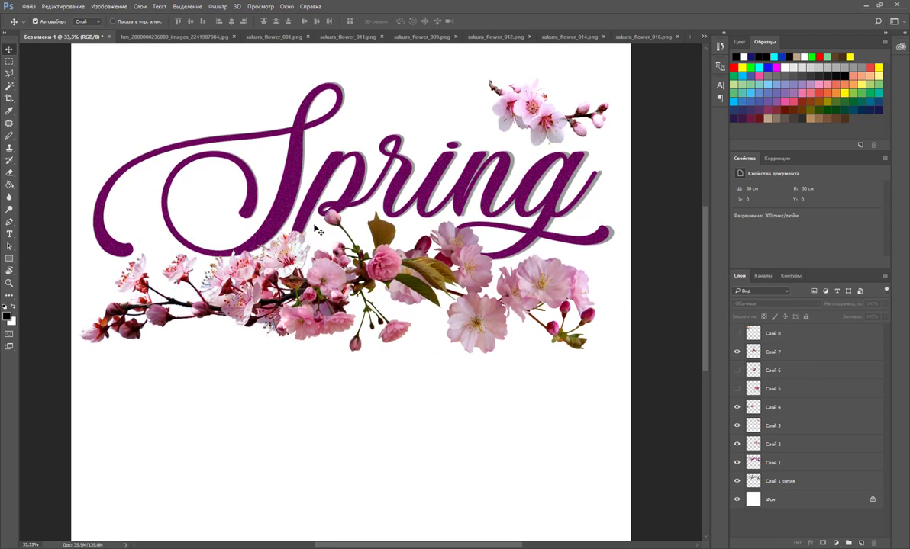
{"action": "scroll", "coordinate": [317, 231], "scroll_direction": "down", "scroll_amount": 2}
{"action": "scroll", "coordinate": [317, 231], "scroll_direction": "down", "scroll_amount": 2}
{"action": "key", "text": "c"}
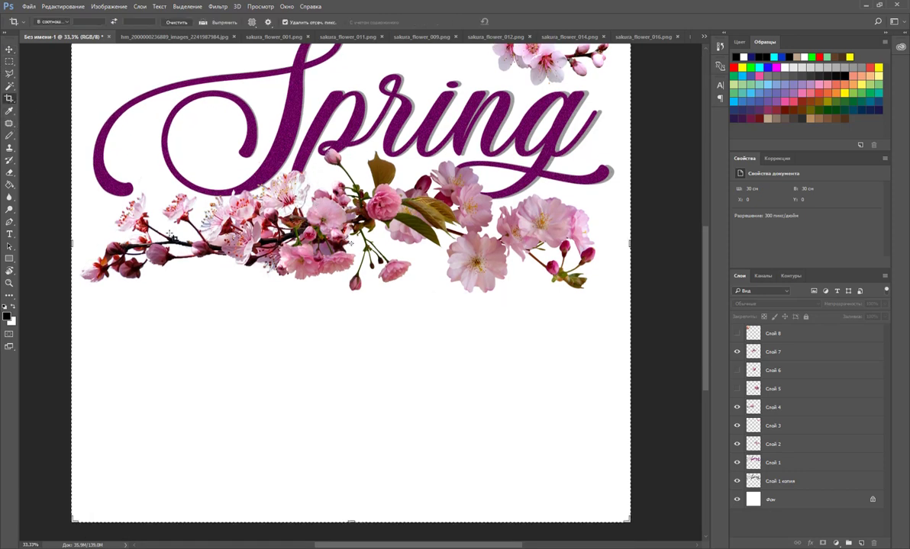
{"action": "left_click_drag", "start_coordinate": [353, 522], "coordinate": [365, 418]}
{"action": "left_click_drag", "start_coordinate": [351, 60], "coordinate": [352, 73]}
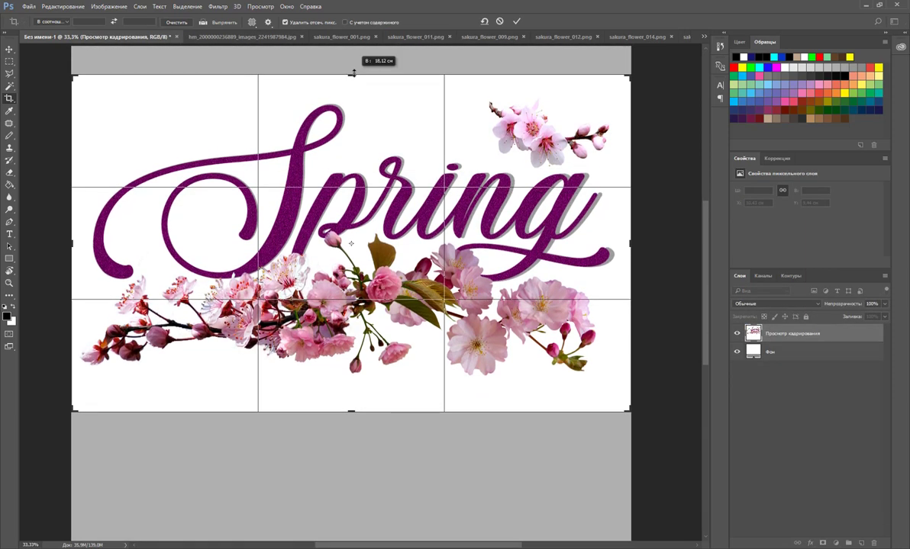
{"action": "key", "text": "Return"}
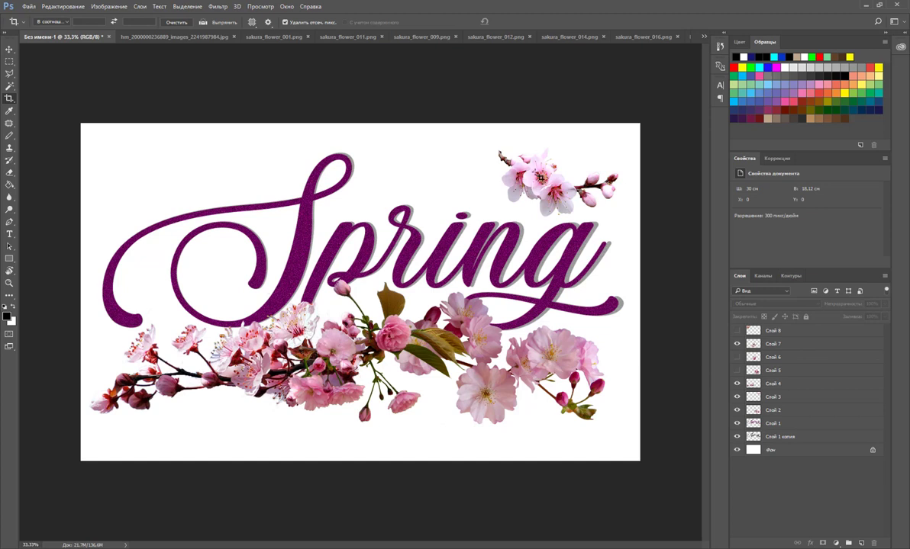
Select the four flower layers Слой 2, 3, 4 and 7 and duplicate them
{"action": "left_click", "coordinate": [13, 49]}
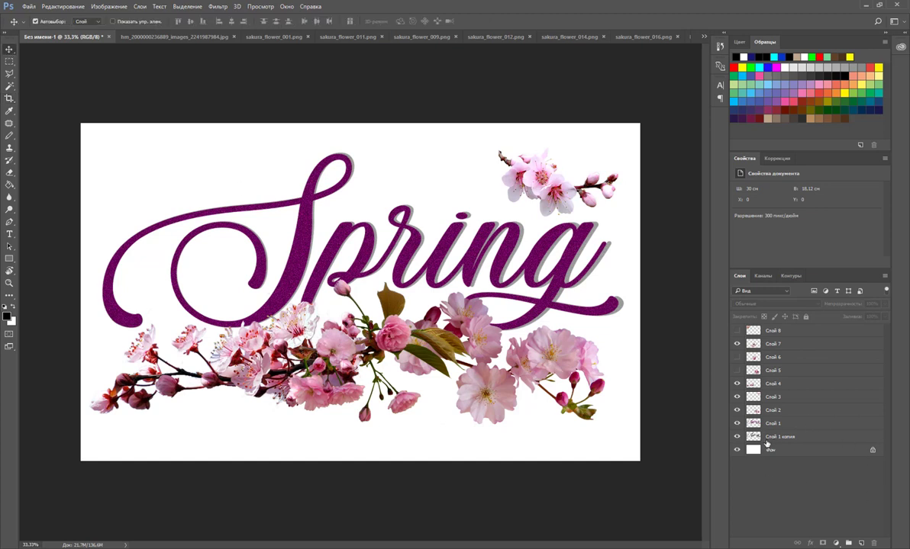
{"action": "left_click", "coordinate": [779, 411]}
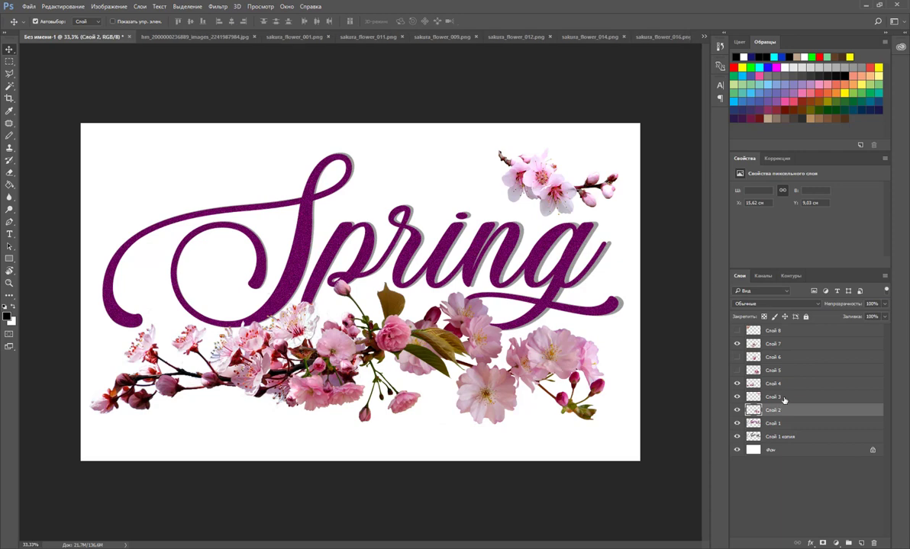
{"action": "left_click", "coordinate": [782, 397], "text": "ctrl"}
{"action": "left_click", "coordinate": [780, 383], "text": "ctrl"}
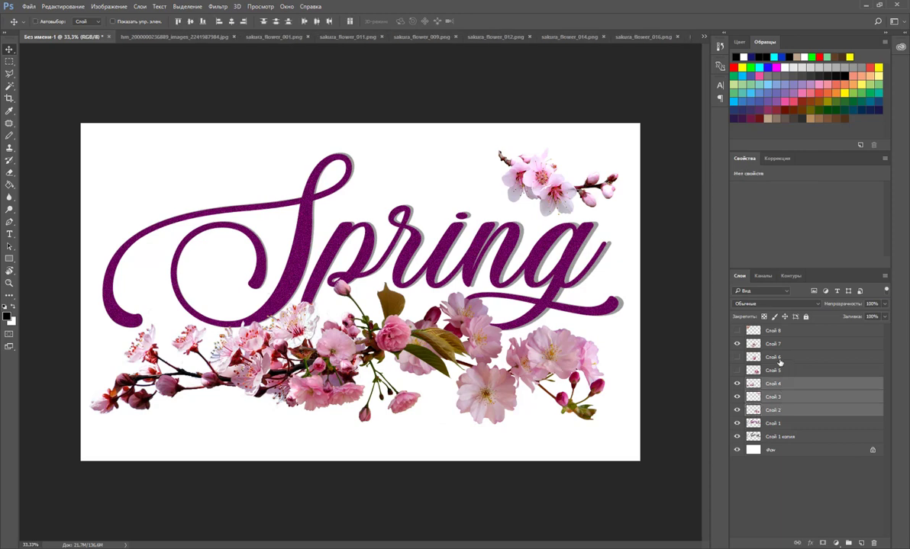
{"action": "left_click", "coordinate": [779, 344], "text": "ctrl"}
{"action": "right_click", "coordinate": [779, 345]}
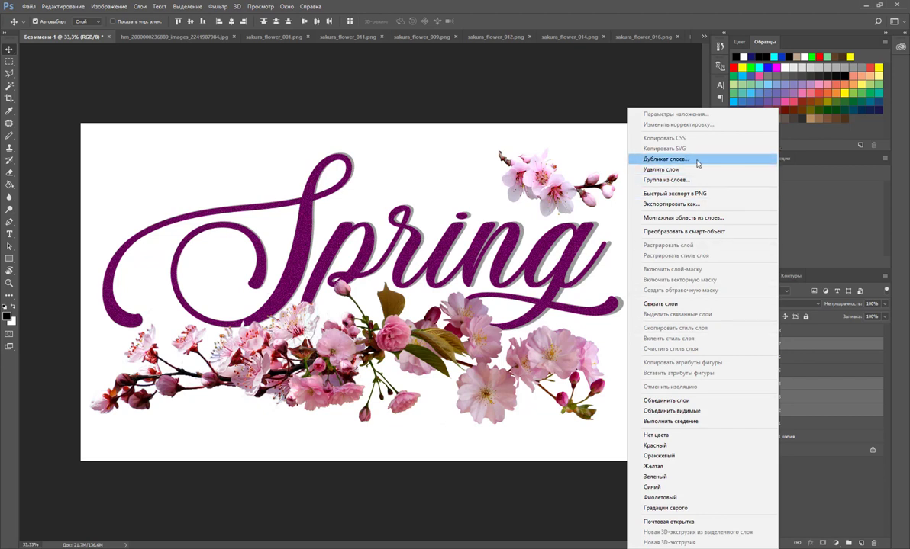
{"action": "left_click", "coordinate": [668, 159]}
{"action": "key", "text": "Return"}
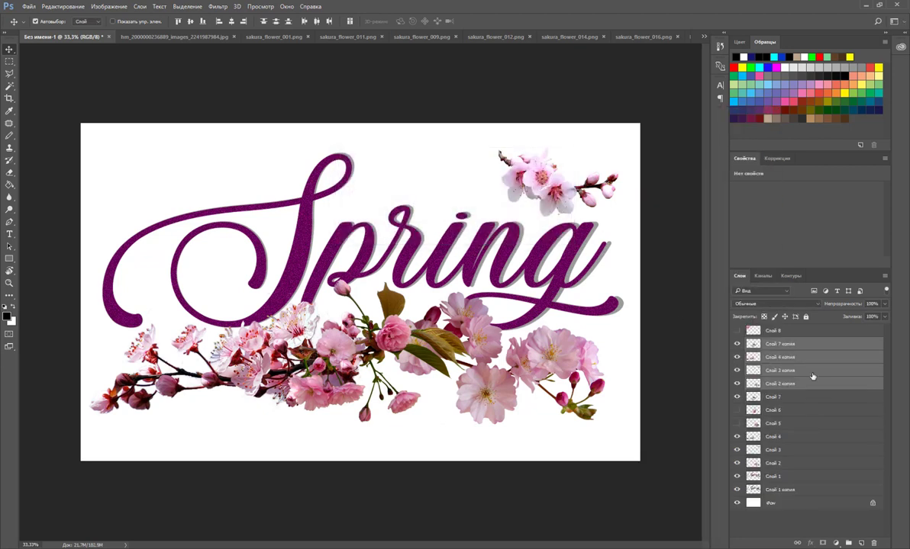
Merge the four copies into one layer and duplicate the merged layer
{"action": "right_click", "coordinate": [812, 374]}
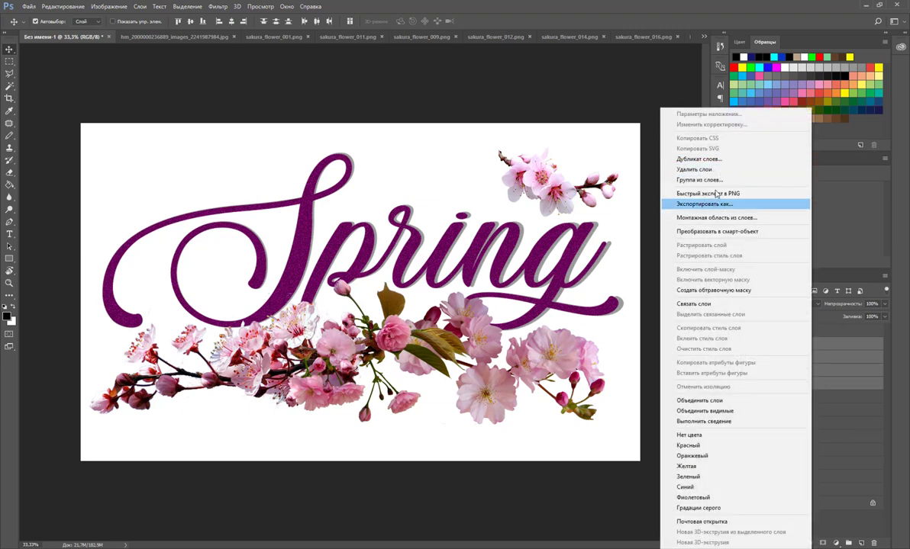
{"action": "left_click", "coordinate": [699, 400]}
{"action": "right_click", "coordinate": [777, 322]}
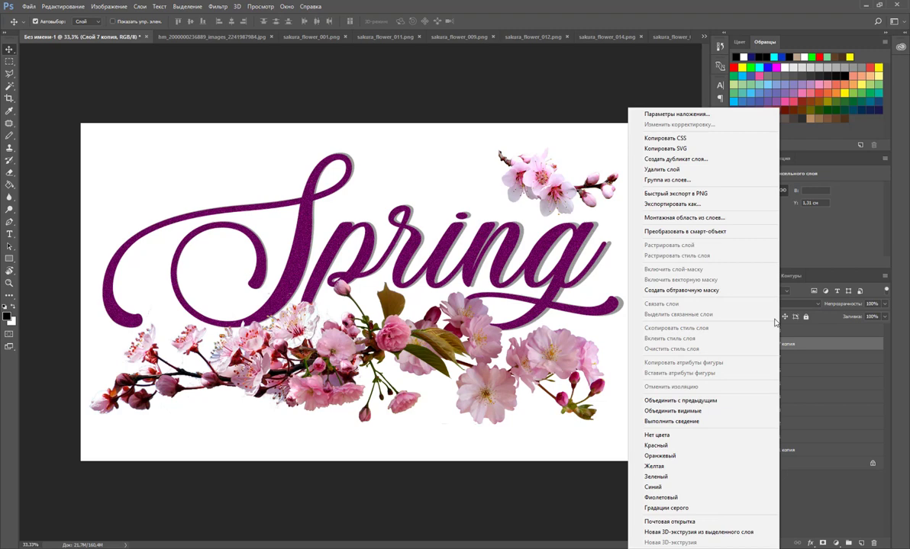
{"action": "left_click", "coordinate": [675, 158]}
{"action": "left_click", "coordinate": [549, 171]}
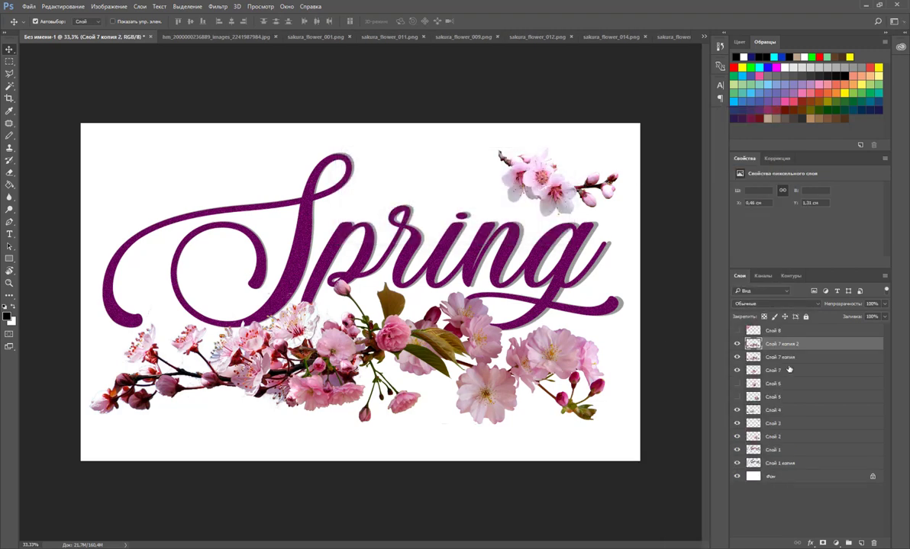
Hide the original Слой 4 and Слой 2 flowers and the first merged copy, keeping Слой 7 копия 2 visible
{"action": "left_click", "coordinate": [736, 410]}
{"action": "left_click", "coordinate": [737, 437]}
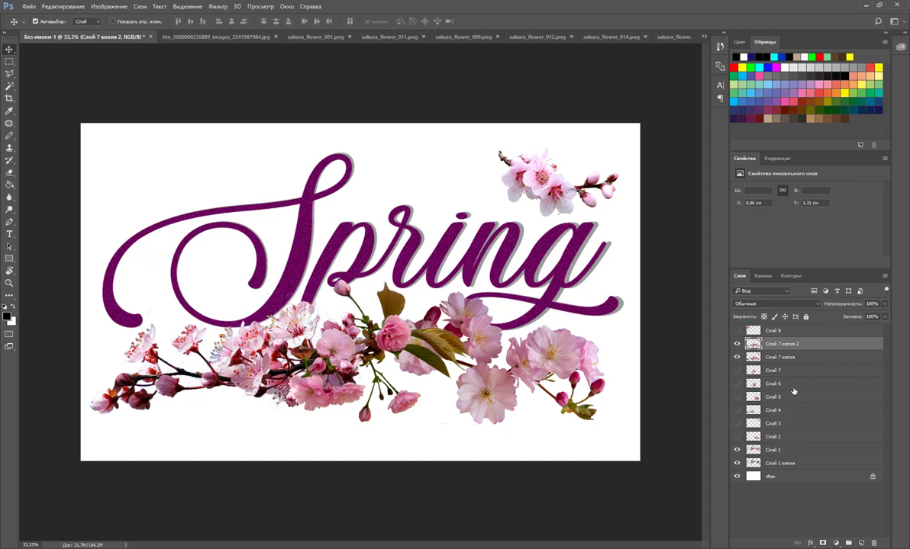
{"action": "left_click", "coordinate": [737, 357]}
{"action": "left_click", "coordinate": [736, 344]}
{"action": "left_click", "coordinate": [736, 344]}
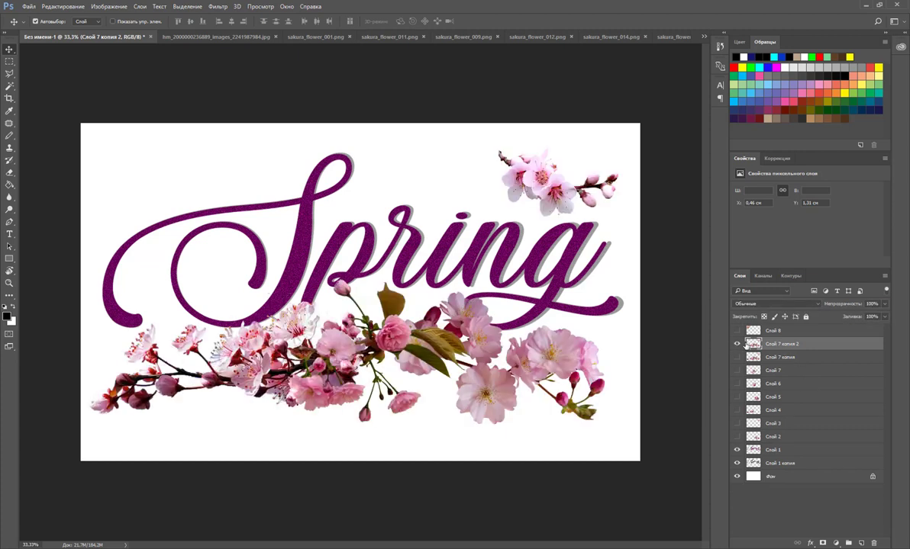
Open the Filter Gallery on the merged flower layer with the preview zoomed to 33.3%
{"action": "left_click", "coordinate": [260, 7]}
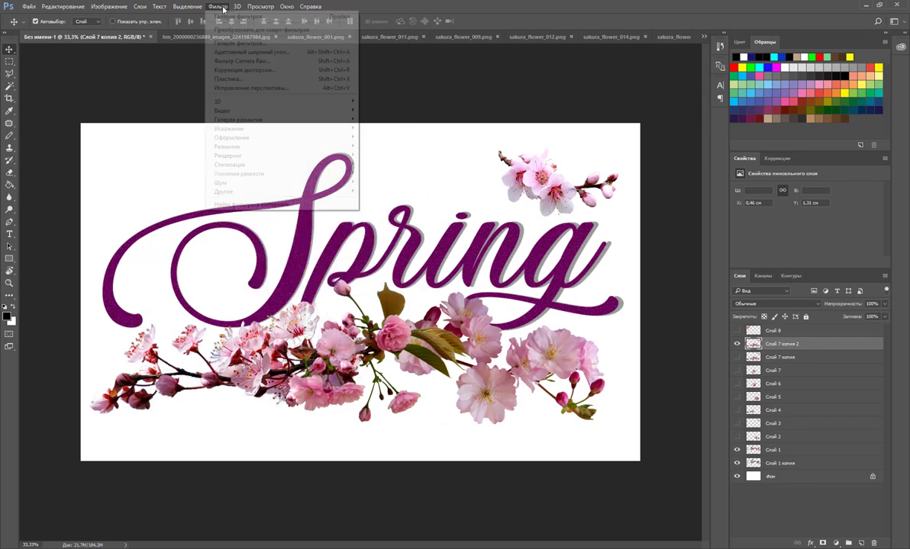
{"action": "mouse_move", "coordinate": [217, 6]}
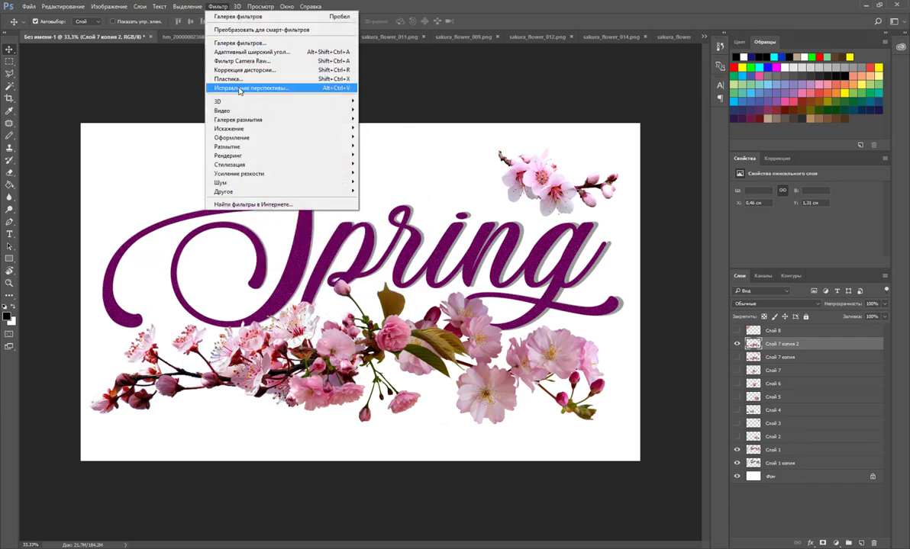
{"action": "left_click", "coordinate": [225, 42]}
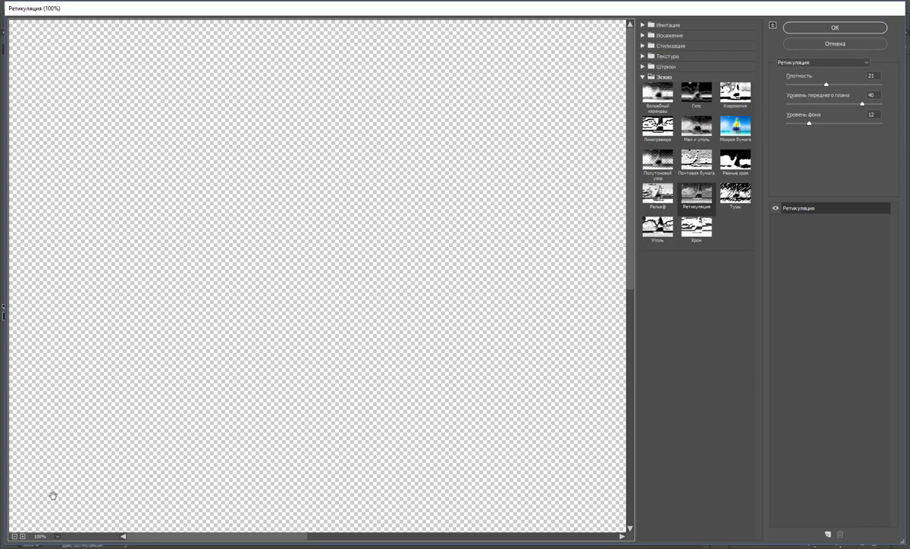
{"action": "left_click", "coordinate": [14, 536]}
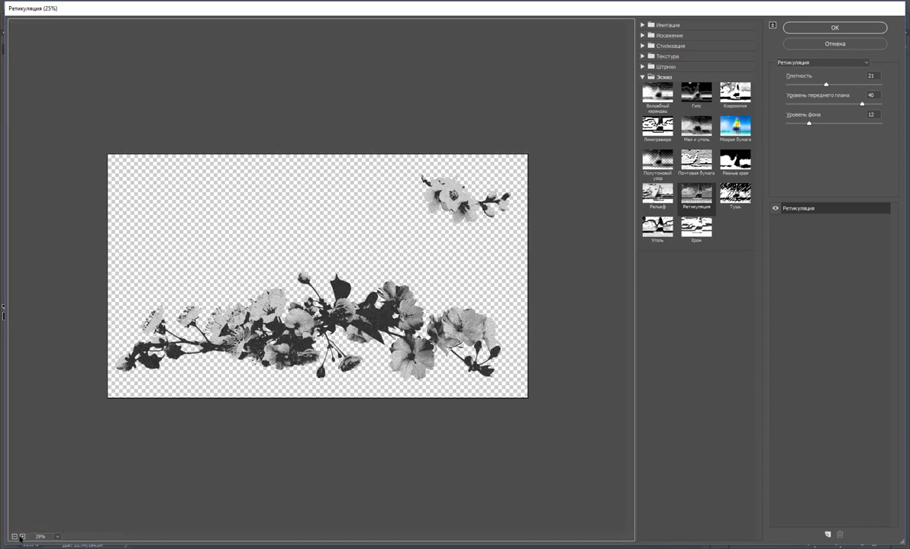
{"action": "left_click", "coordinate": [23, 536]}
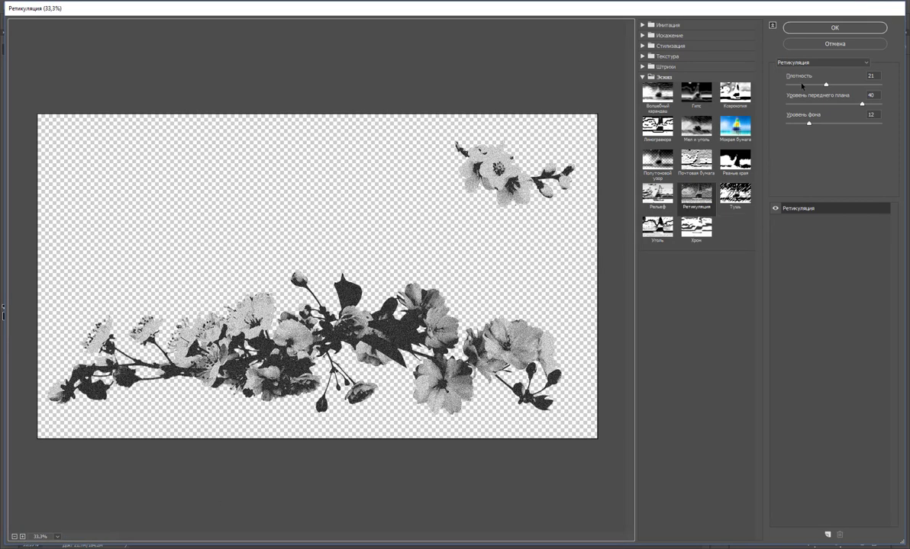
Preview the Artistic effects Watercolor, Cutout, Sponge, Film Grain, Neon Glow and Underpainting (Рисование на обороте)
{"action": "left_click", "coordinate": [656, 25]}
{"action": "left_click", "coordinate": [667, 43]}
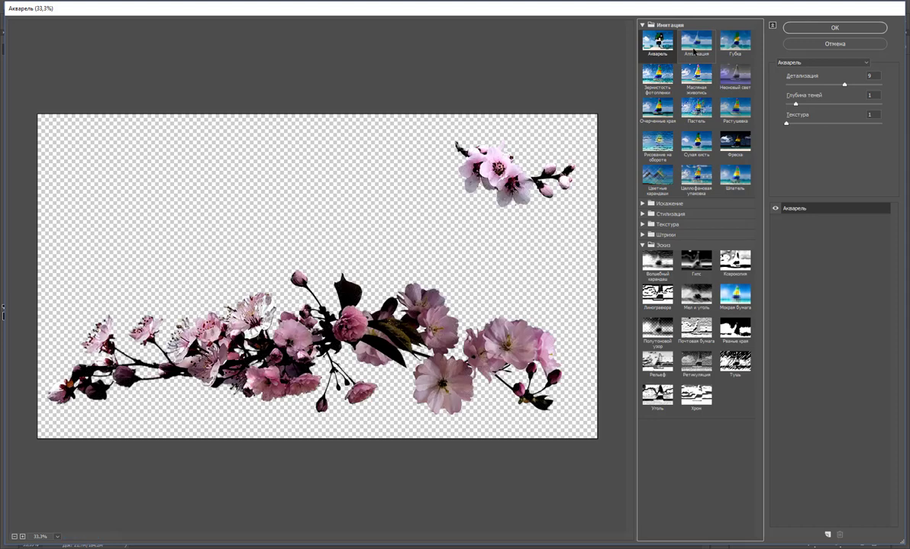
{"action": "left_click", "coordinate": [694, 52]}
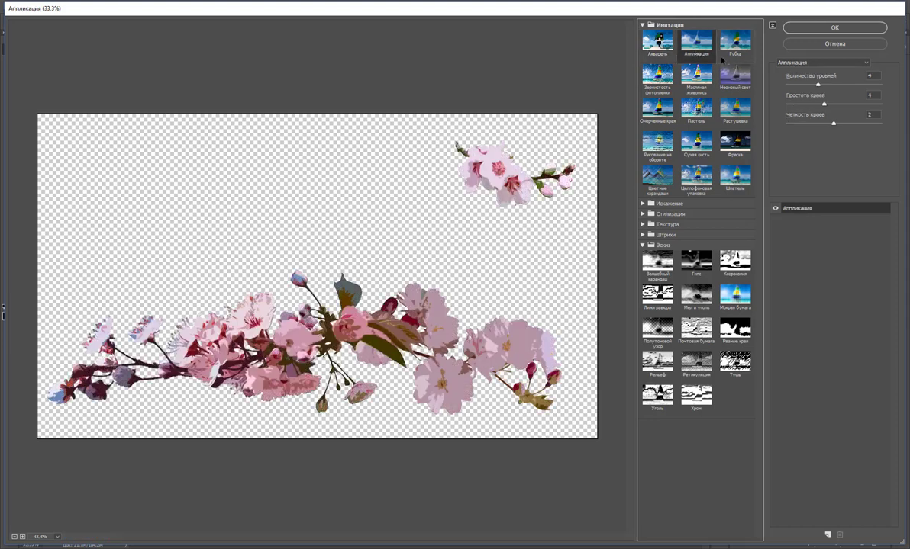
{"action": "left_click", "coordinate": [734, 47]}
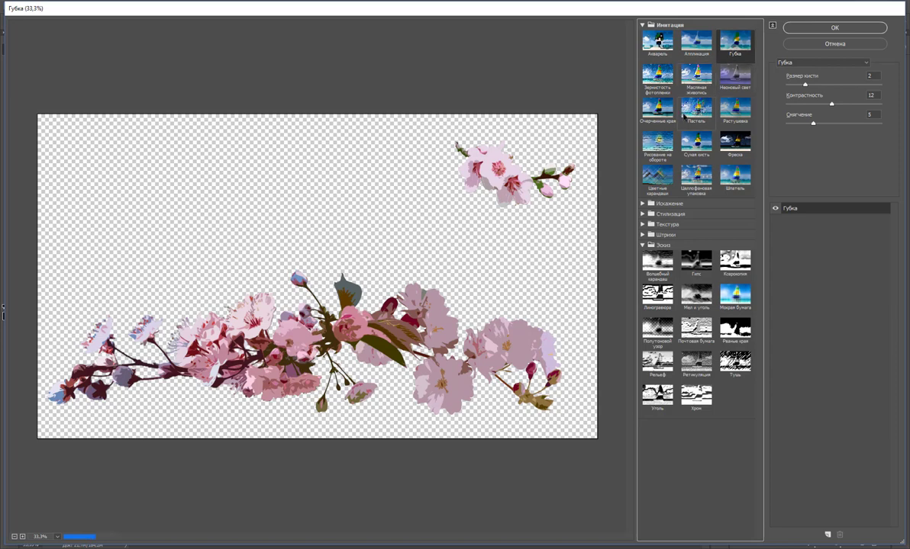
{"action": "left_click", "coordinate": [660, 81]}
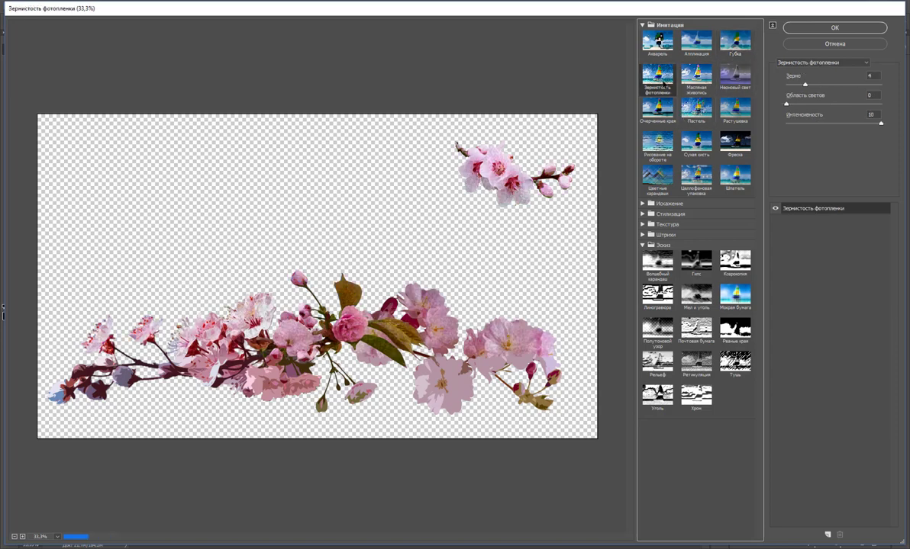
{"action": "left_click", "coordinate": [734, 74]}
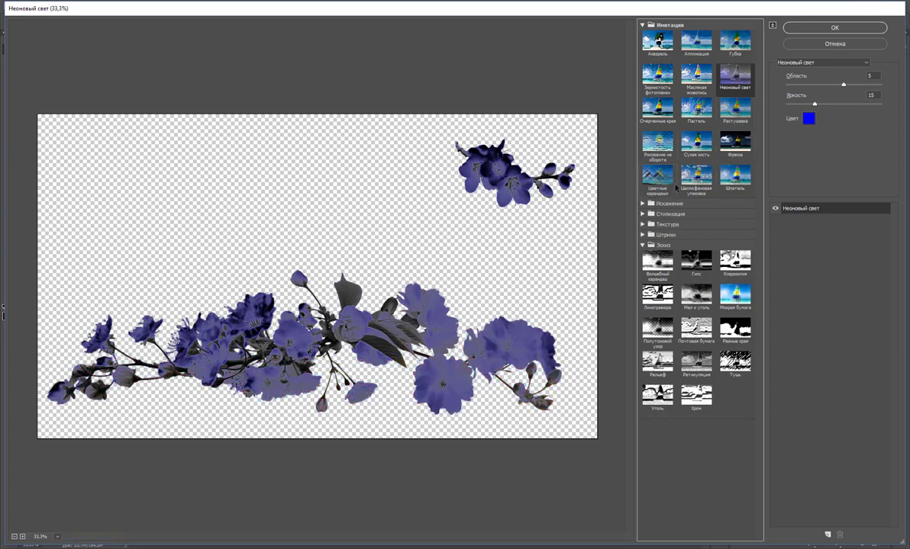
{"action": "left_click", "coordinate": [657, 143]}
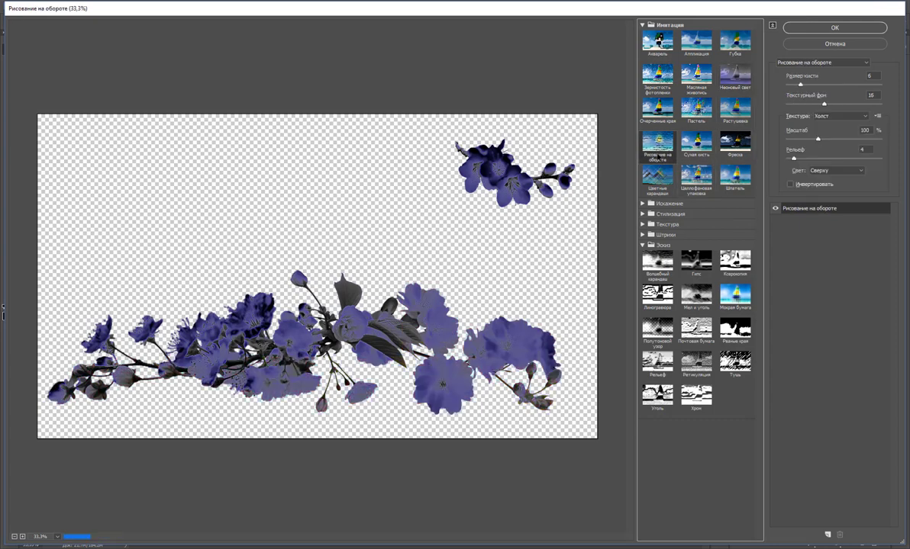
Apply Colored Pencil (Цветные карандаши) to the flowers with width 9, pressure 5, paper brightness 44
{"action": "left_click", "coordinate": [662, 186]}
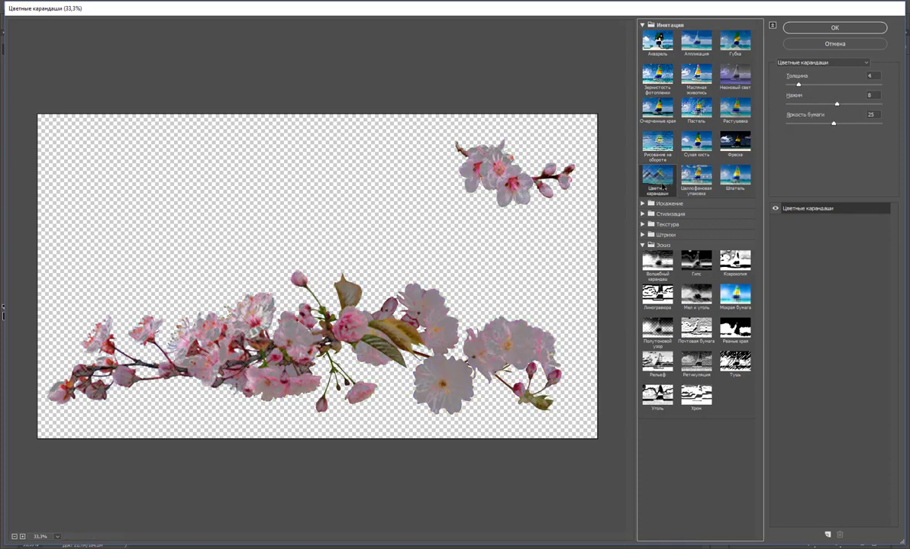
{"action": "left_click", "coordinate": [818, 123]}
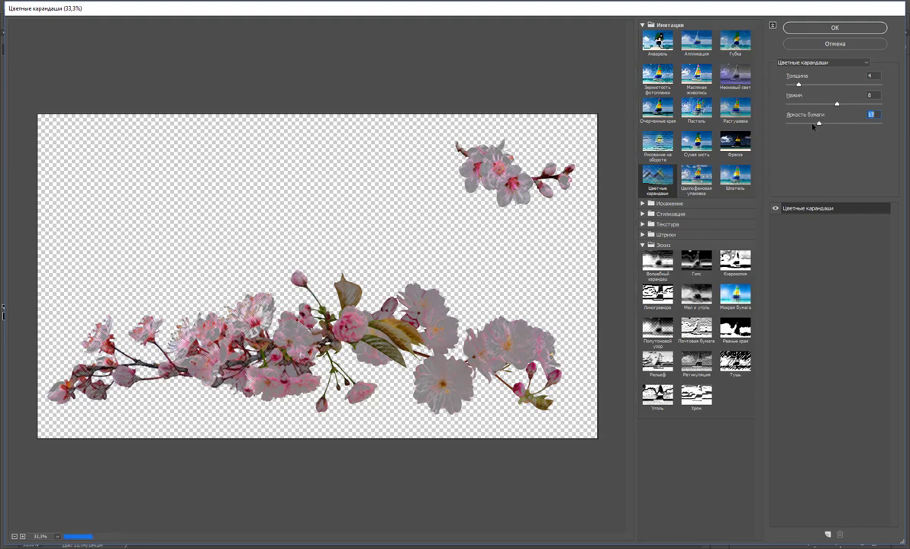
{"action": "left_click", "coordinate": [870, 124]}
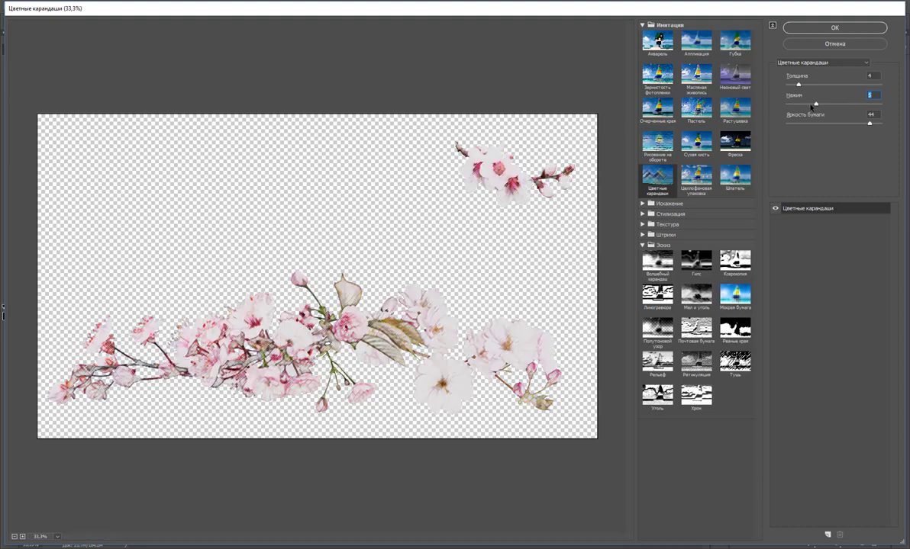
{"action": "left_click_drag", "start_coordinate": [818, 87], "coordinate": [821, 88]}
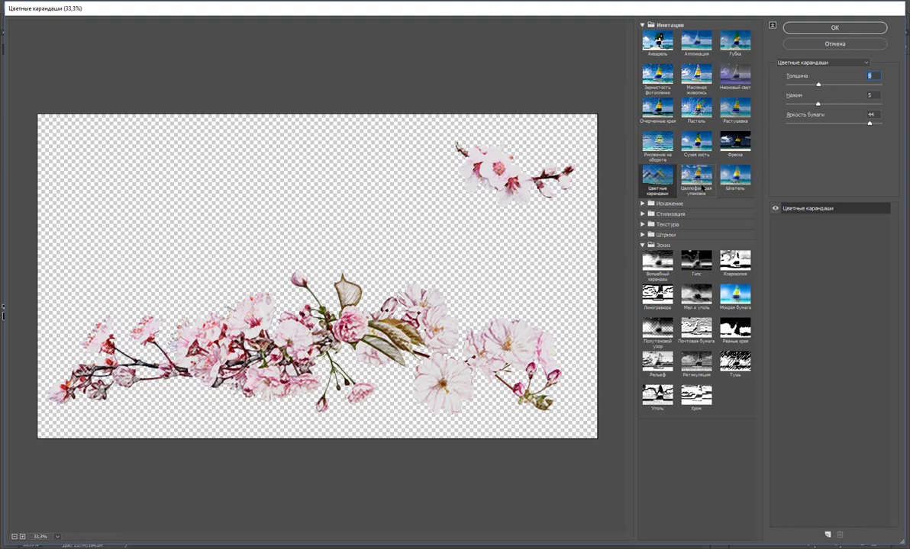
{"action": "left_click", "coordinate": [702, 188]}
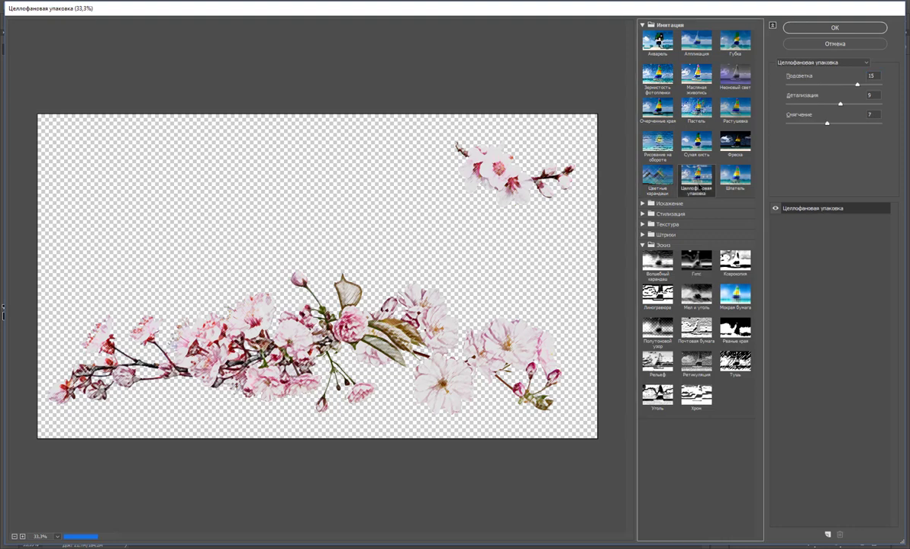
{"action": "left_click", "coordinate": [663, 183]}
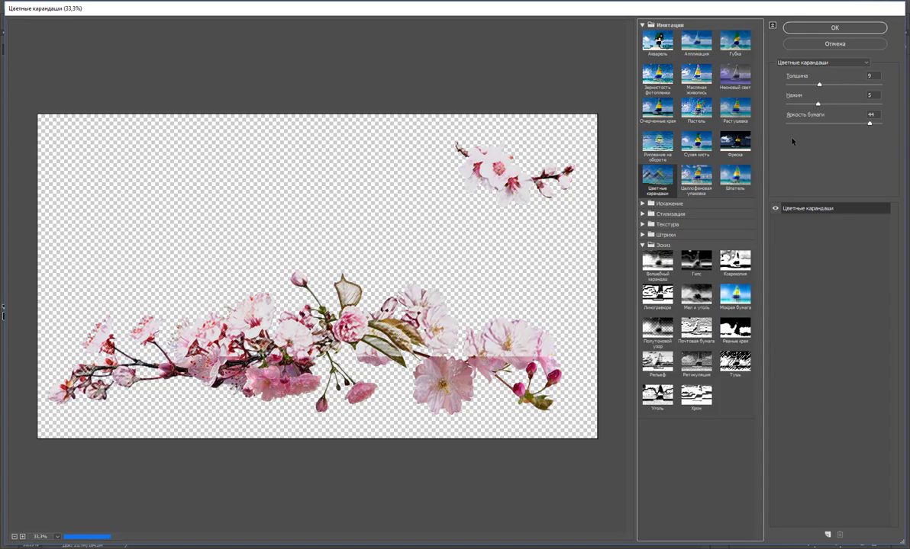
{"action": "left_click", "coordinate": [834, 28]}
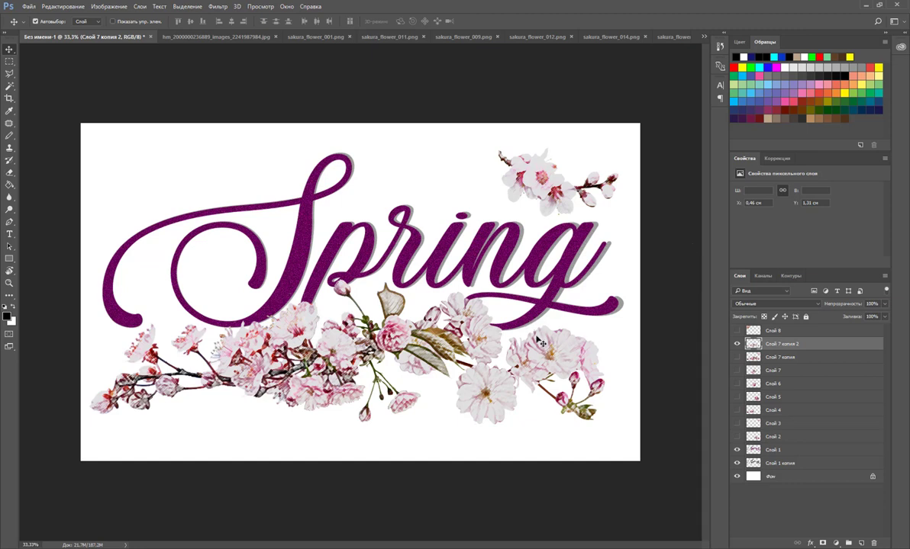
Nudge the pencil-textured branches up and scale them to about 96% beneath the lettering
{"action": "left_click_drag", "start_coordinate": [442, 329], "coordinate": [443, 334]}
{"action": "key", "text": "ctrl+t"}
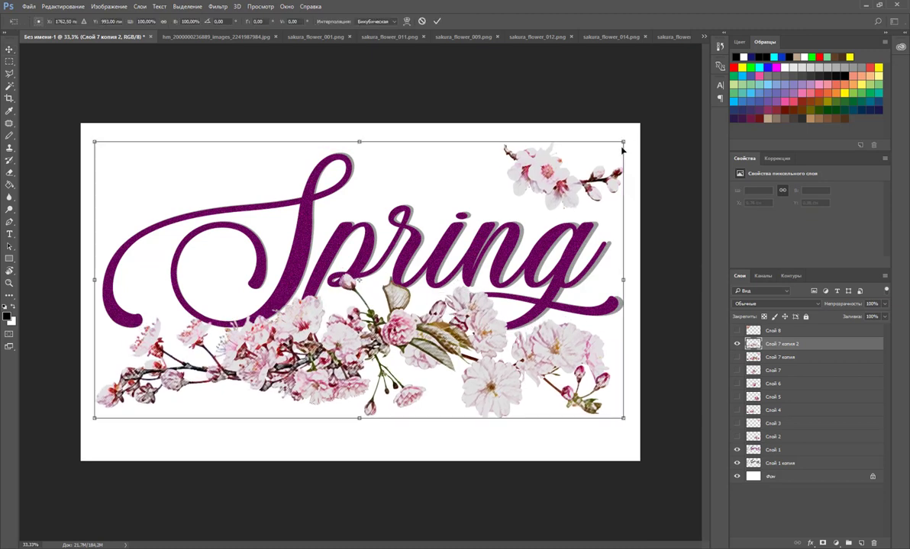
{"action": "left_click_drag", "start_coordinate": [622, 151], "coordinate": [602, 159]}
{"action": "mouse_move", "coordinate": [410, 324]}
{"action": "left_mouse_down"}
{"action": "mouse_move", "coordinate": [439, 313]}
{"action": "mouse_move", "coordinate": [412, 318]}
{"action": "left_mouse_up"}
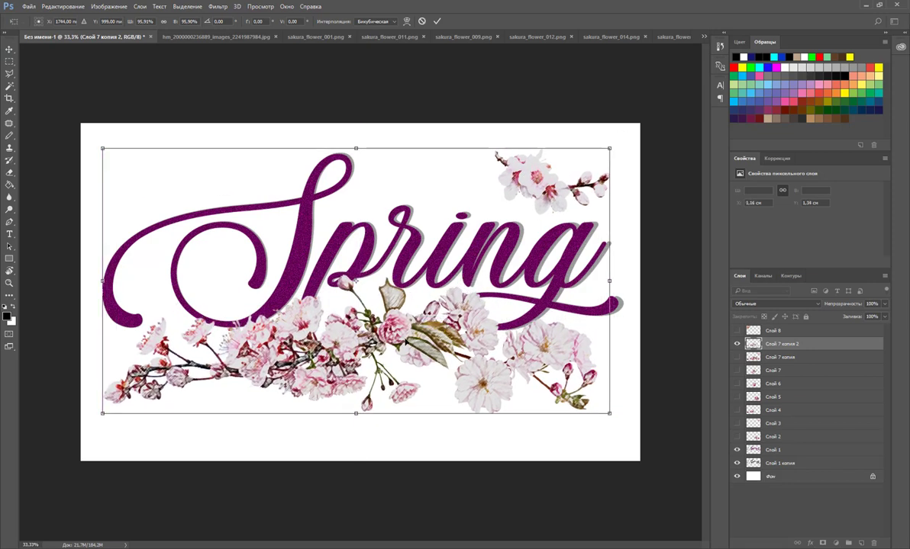
{"action": "key", "text": "Return"}
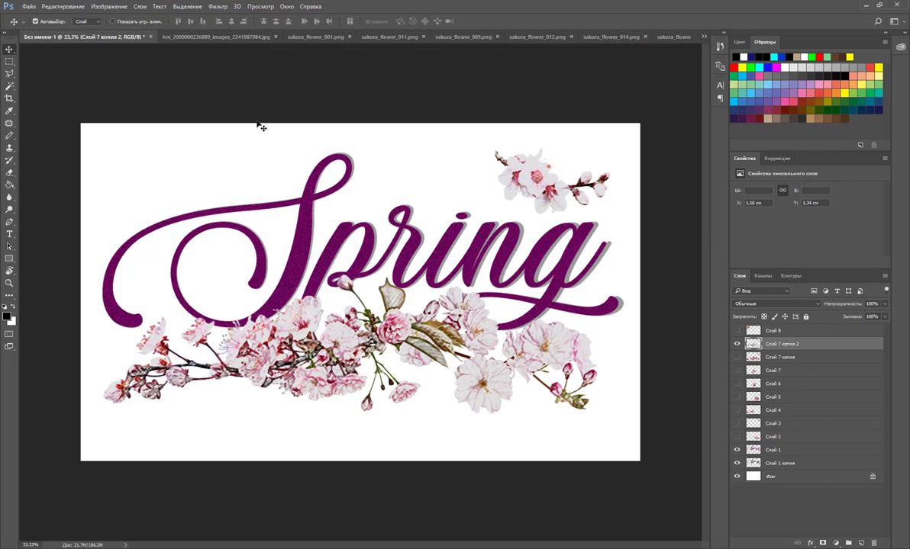
Reapply the Colored Pencil filter, then reopen the Filter Gallery with the preview zoomed out
{"action": "left_click", "coordinate": [237, 7]}
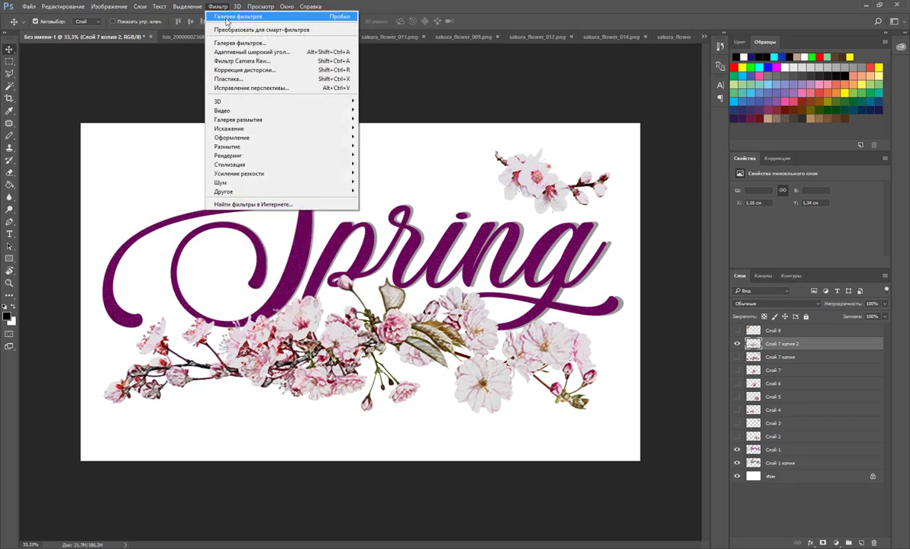
{"action": "left_click", "coordinate": [226, 21]}
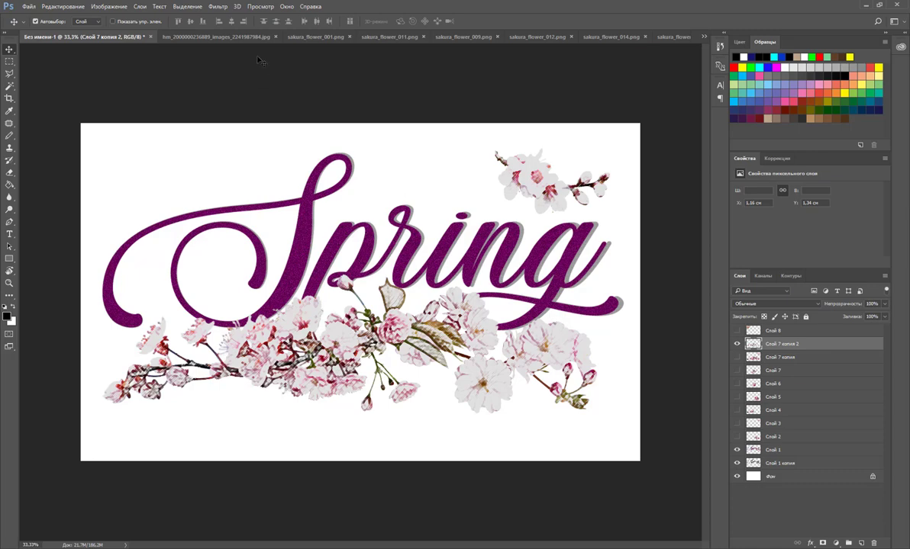
{"action": "left_click", "coordinate": [218, 7]}
{"action": "left_click", "coordinate": [229, 43]}
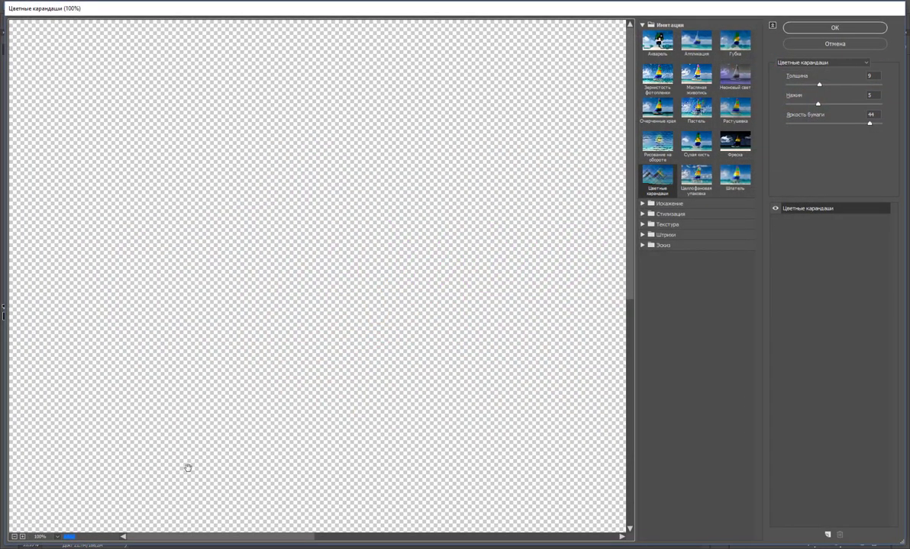
{"action": "left_click", "coordinate": [14, 537]}
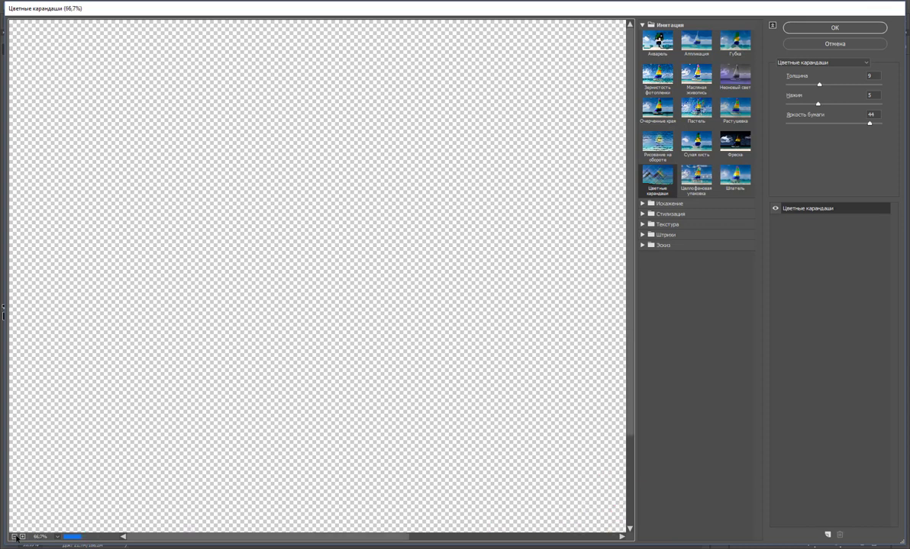
{"action": "left_click", "coordinate": [15, 537]}
{"action": "left_click", "coordinate": [14, 537]}
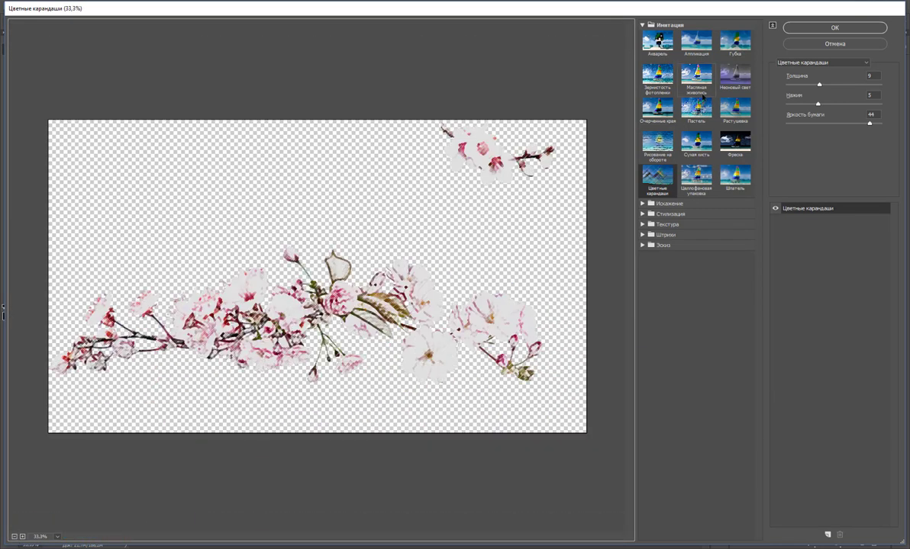
Try Cutout, cancel the gallery, and hide Слой 7 копия 2 to reveal vivid pink blossoms
{"action": "left_click", "coordinate": [700, 48]}
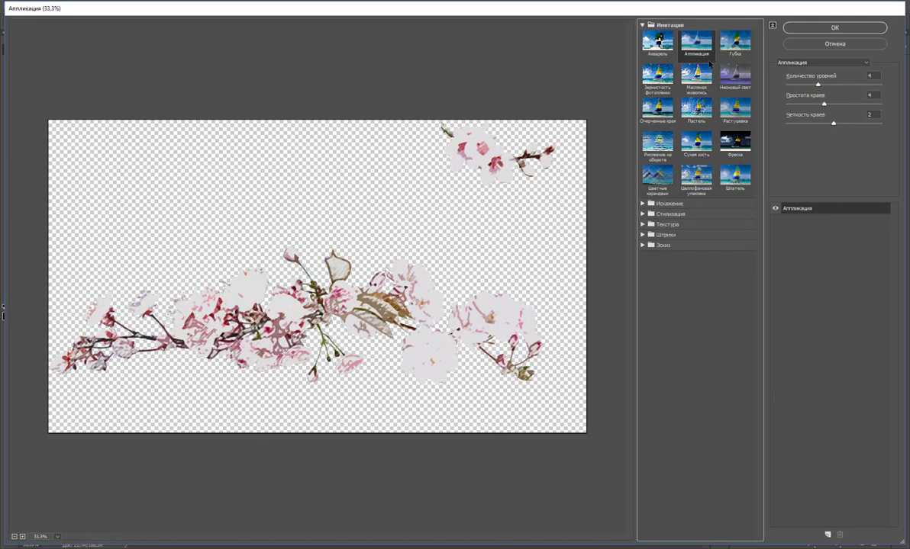
{"action": "left_click", "coordinate": [823, 46]}
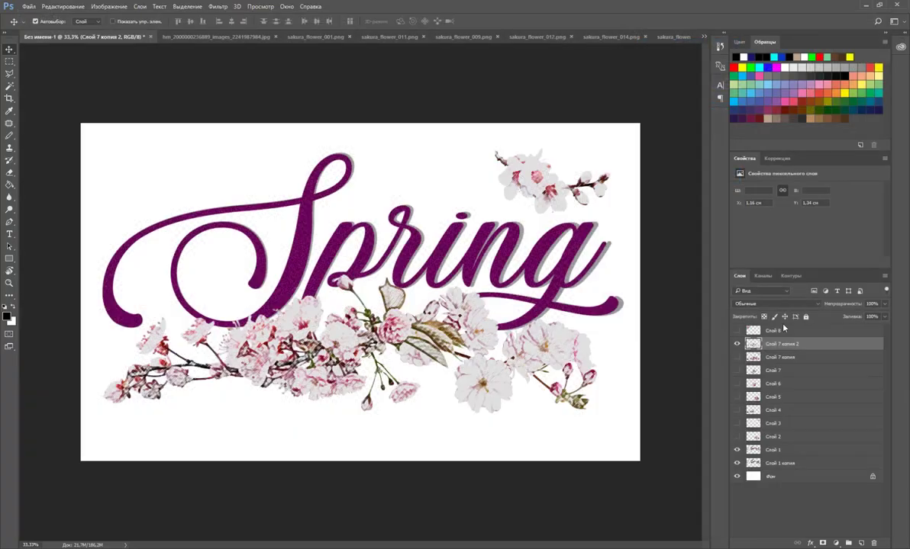
{"action": "left_click", "coordinate": [736, 357]}
{"action": "left_click", "coordinate": [736, 344]}
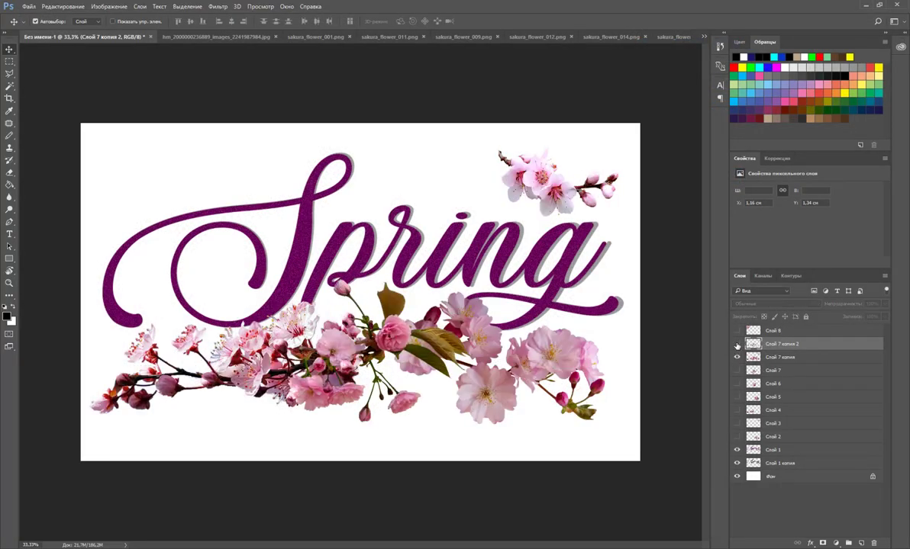
Make the vivid flower layer Слой 7 копия active
{"action": "left_click", "coordinate": [217, 6]}
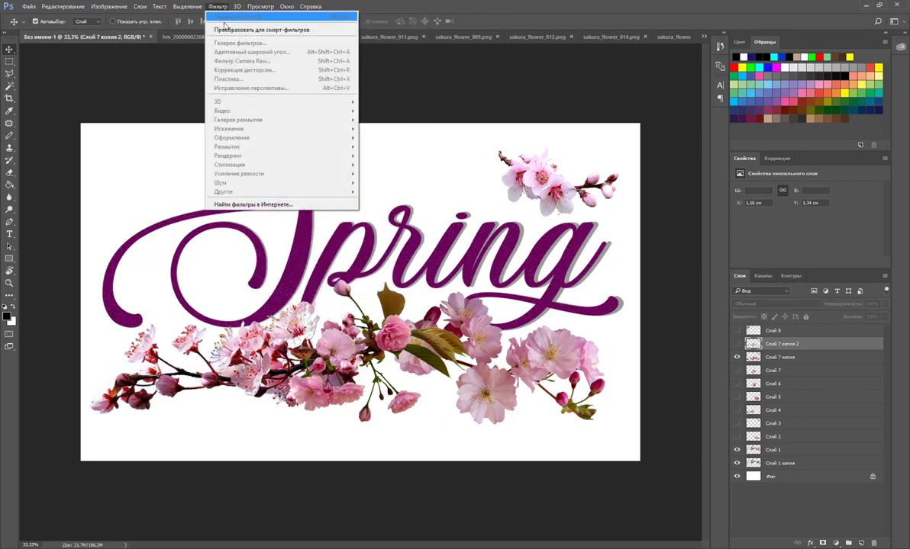
{"action": "left_click", "coordinate": [714, 332]}
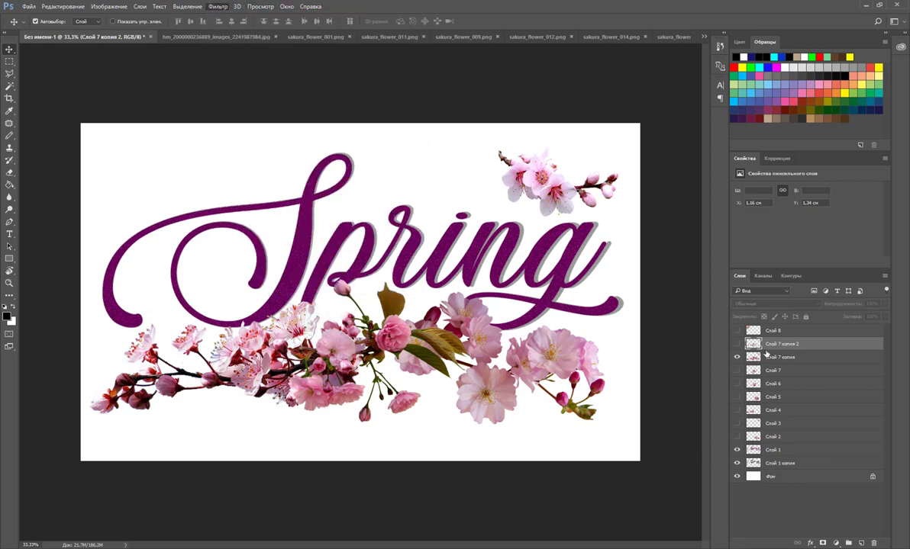
{"action": "left_click", "coordinate": [779, 358]}
Apply the Cutout (Аппликация) filter 4, 4, 2 to Слой 7 копия and show копия 2 again
{"action": "left_click", "coordinate": [218, 6]}
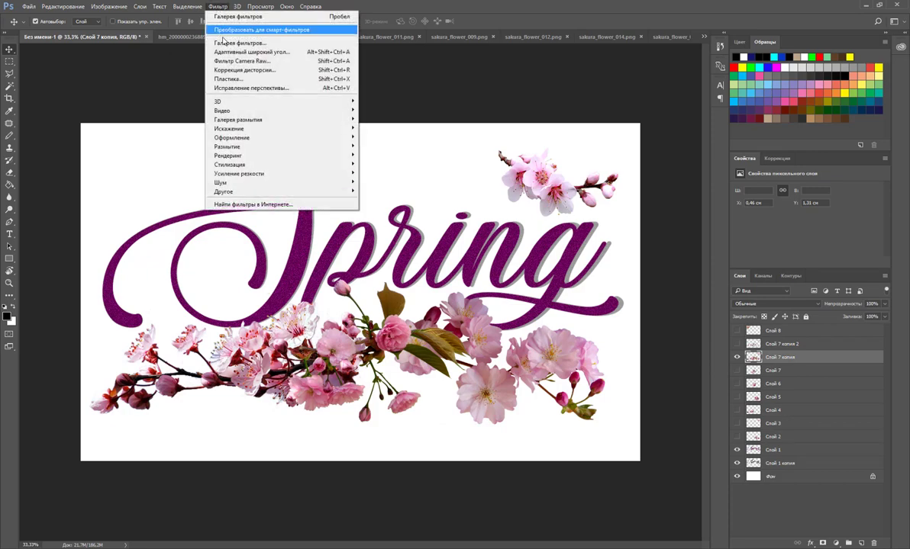
{"action": "left_click", "coordinate": [229, 43]}
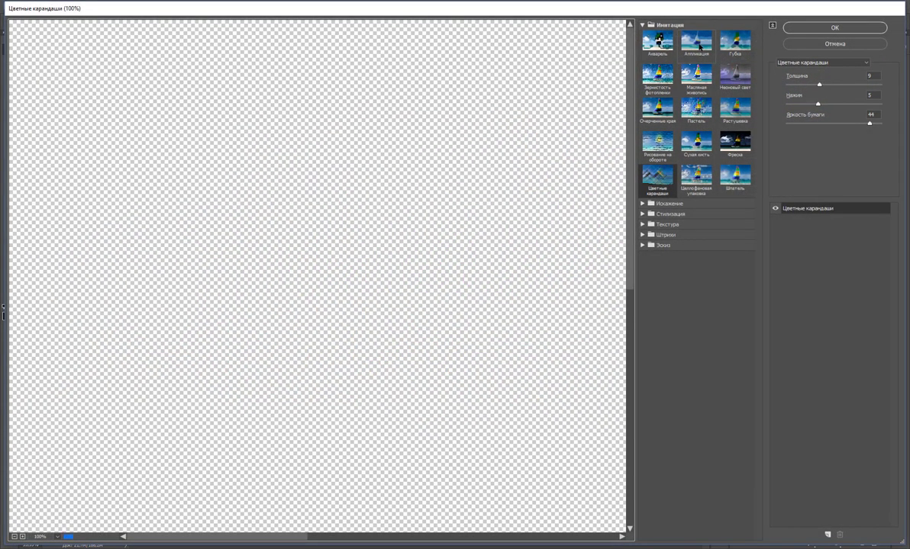
{"action": "left_click", "coordinate": [699, 45]}
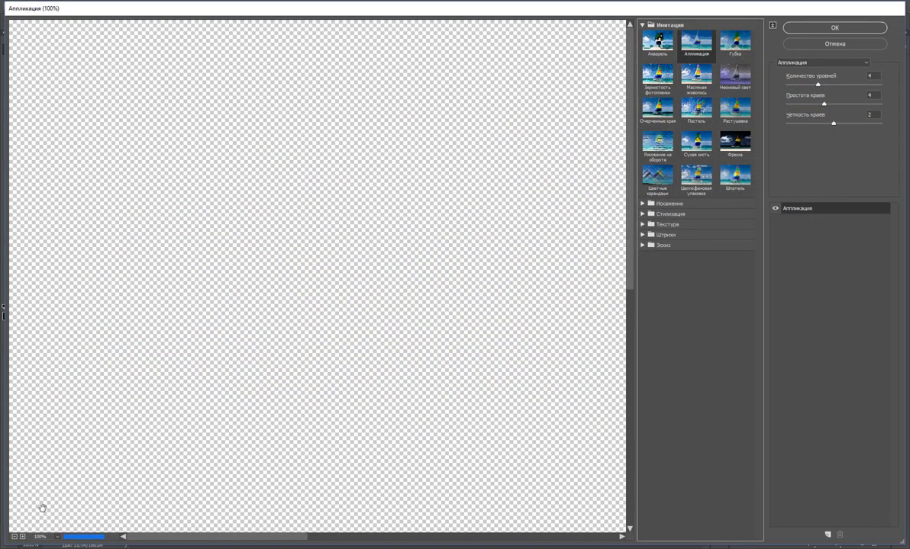
{"action": "left_click", "coordinate": [15, 537]}
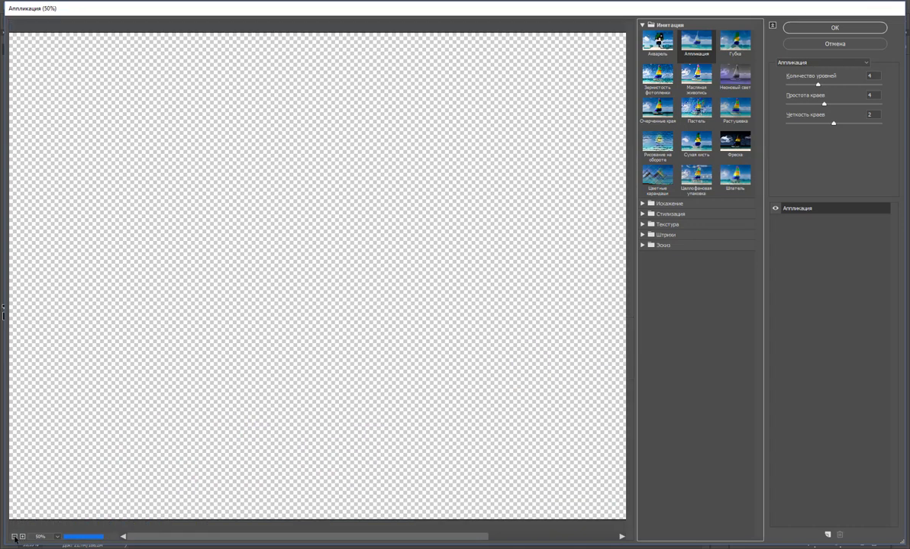
{"action": "left_click", "coordinate": [15, 537]}
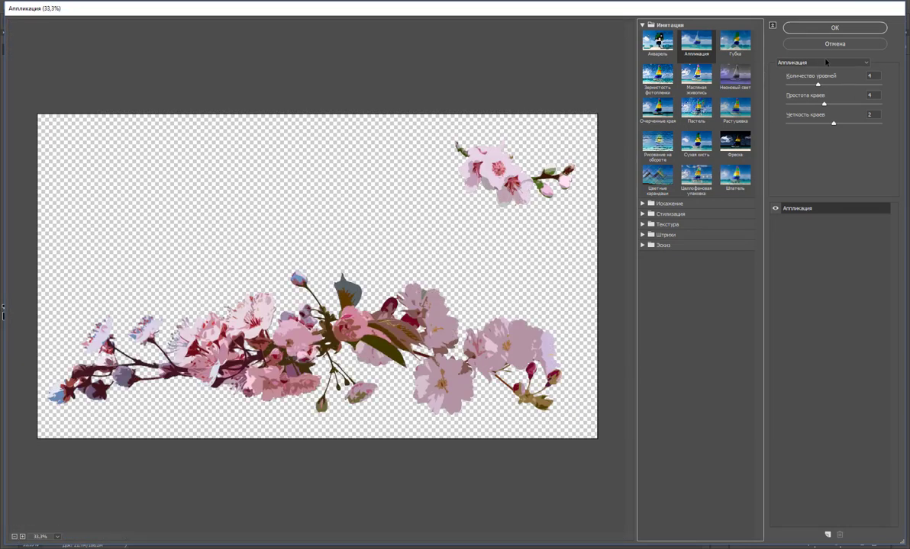
{"action": "left_click", "coordinate": [835, 28]}
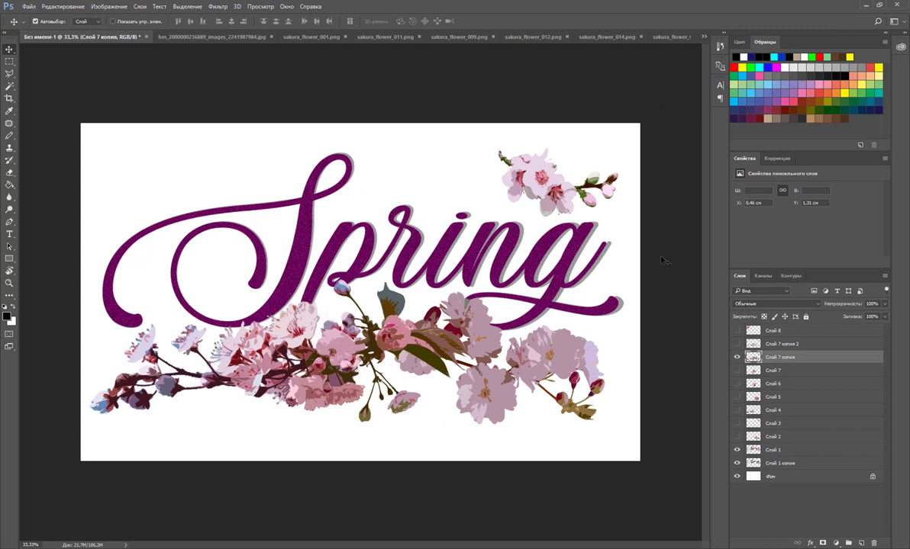
{"action": "left_click", "coordinate": [782, 344]}
Enlarge Слой 7 копия 2 toward the lower left at 40% opacity, hide it, select Слой 1
{"action": "left_click", "coordinate": [737, 344]}
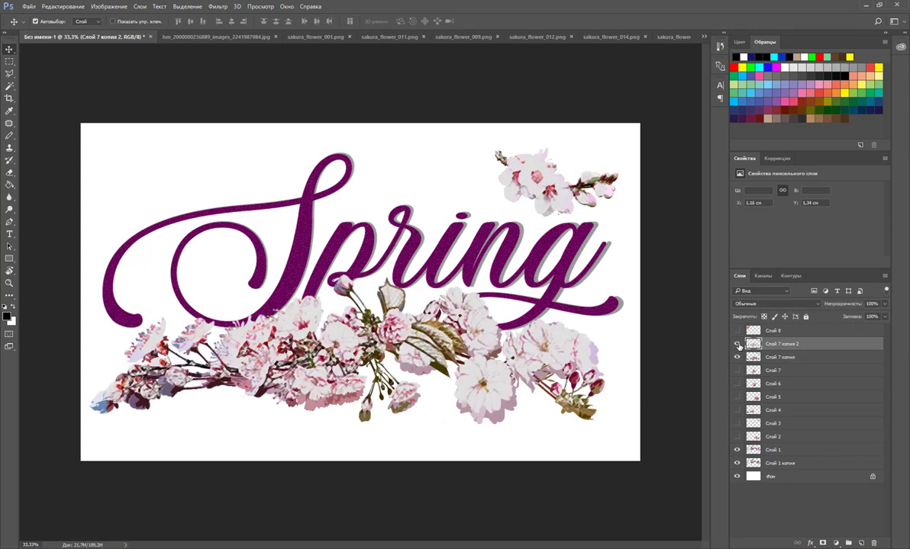
{"action": "key", "text": "ctrl+t"}
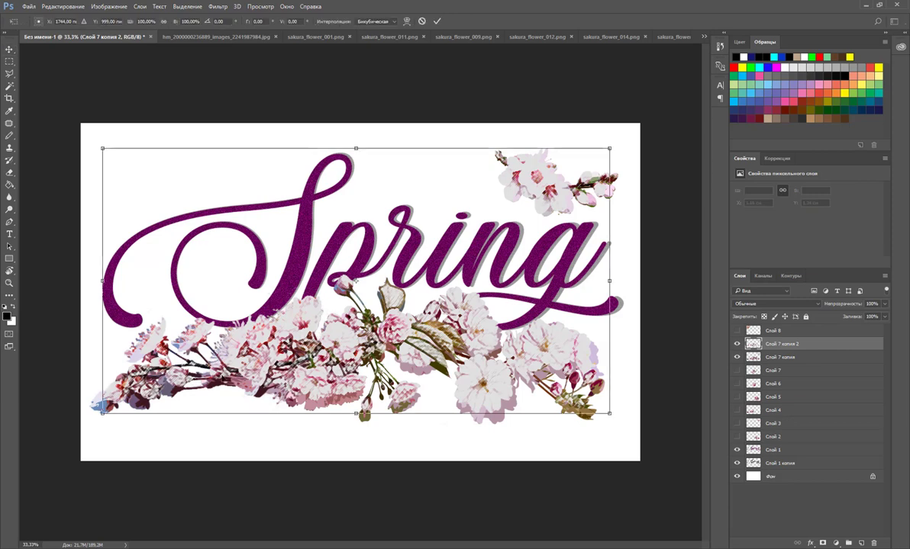
{"action": "left_click_drag", "start_coordinate": [89, 420], "coordinate": [74, 429]}
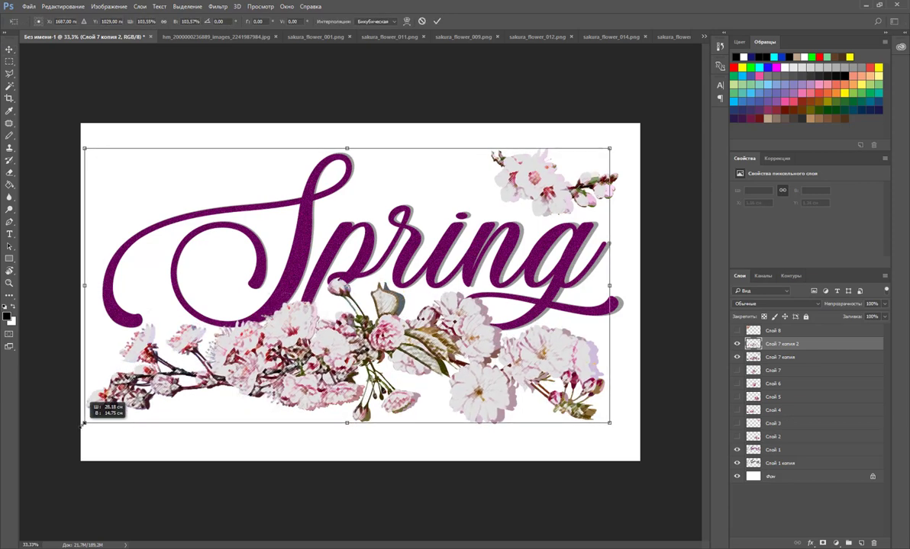
{"action": "left_click", "coordinate": [884, 304]}
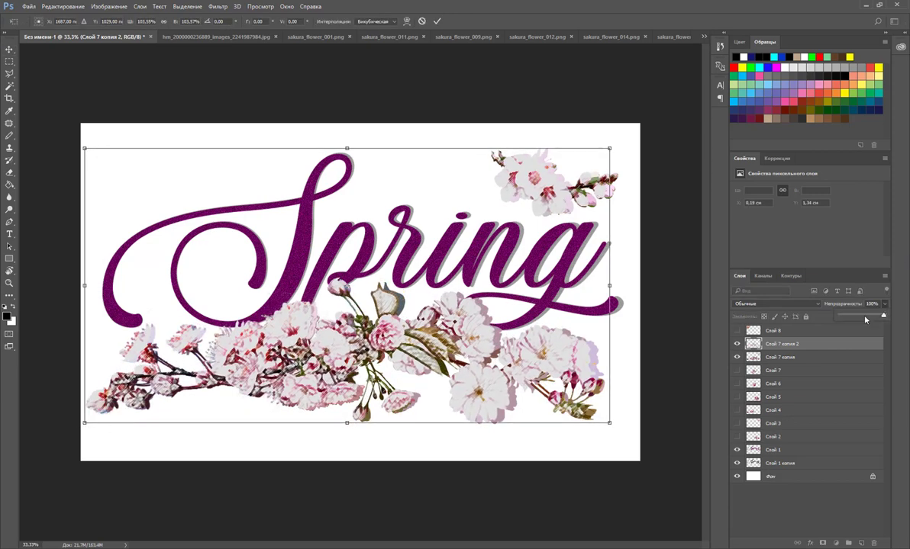
{"action": "mouse_move", "coordinate": [883, 316]}
{"action": "left_mouse_down"}
{"action": "mouse_move", "coordinate": [839, 319]}
{"action": "mouse_move", "coordinate": [857, 318]}
{"action": "left_mouse_up"}
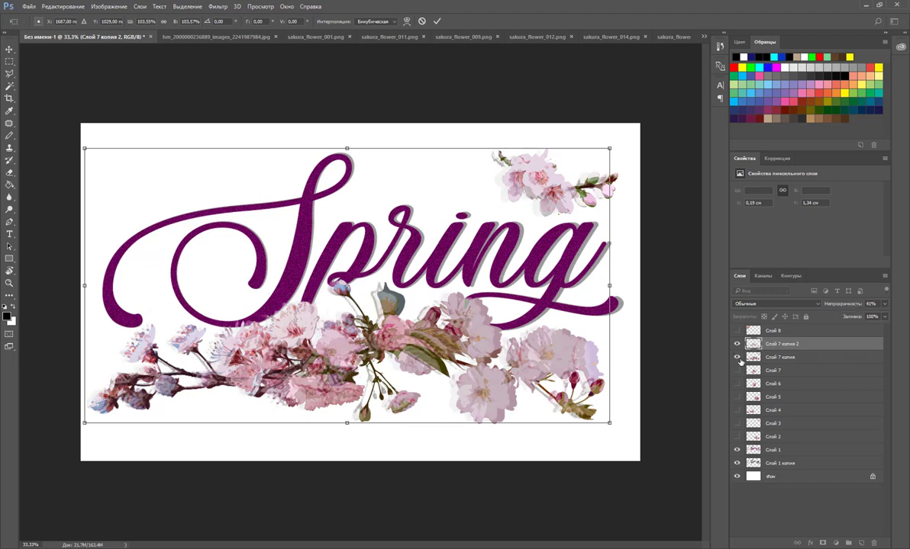
{"action": "key", "text": "Return"}
{"action": "left_click", "coordinate": [737, 344]}
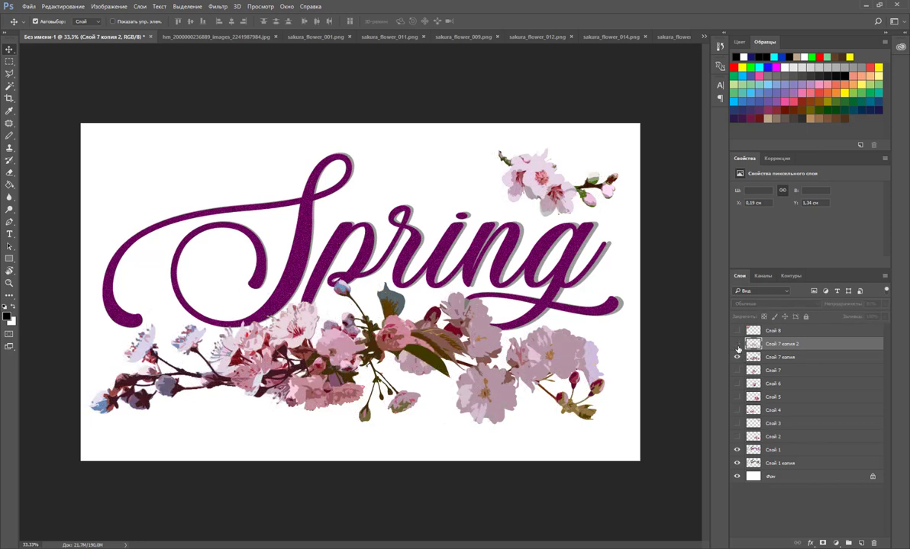
{"action": "left_click", "coordinate": [782, 450]}
Preview Plastic Wrap, Palette Knife, Cutout, Neon Glow and Underpainting on the Слой 1 lettering
{"action": "left_click", "coordinate": [737, 450]}
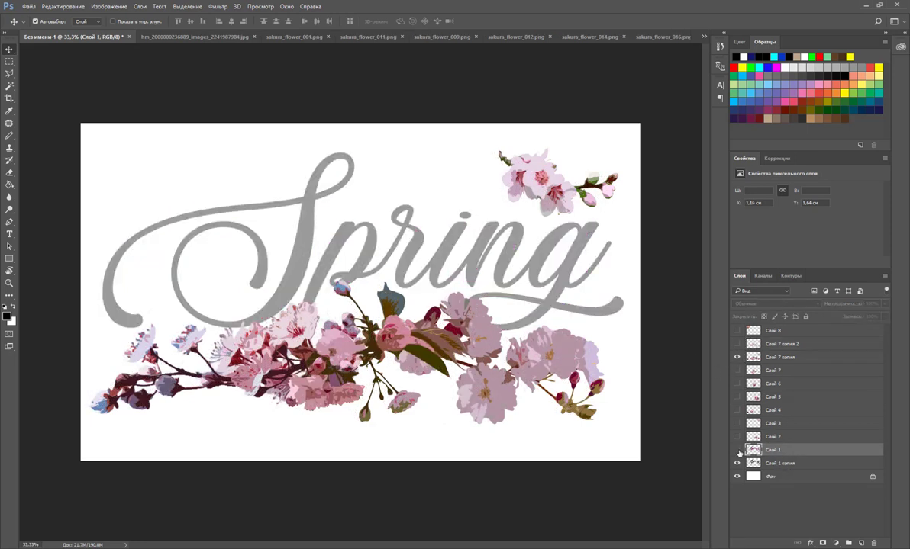
{"action": "left_click", "coordinate": [737, 450]}
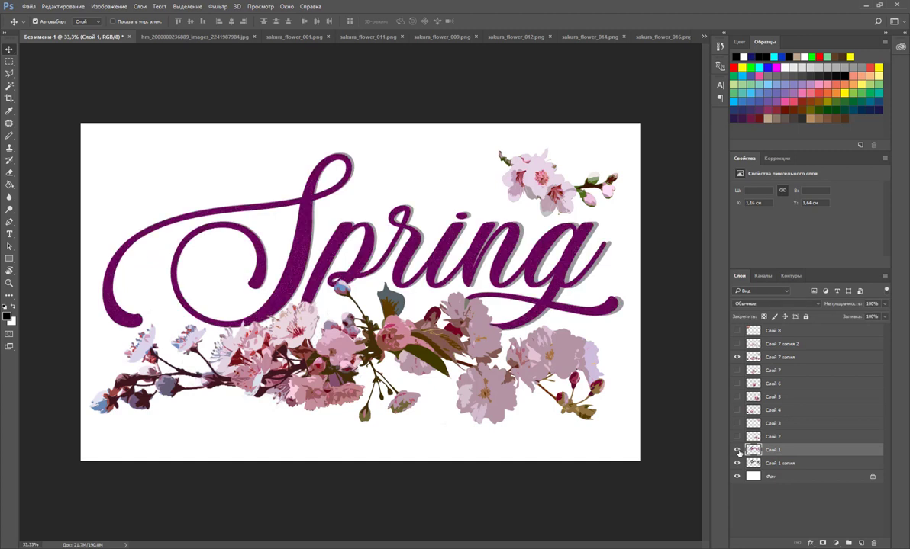
{"action": "left_click", "coordinate": [217, 6]}
{"action": "left_click", "coordinate": [229, 43]}
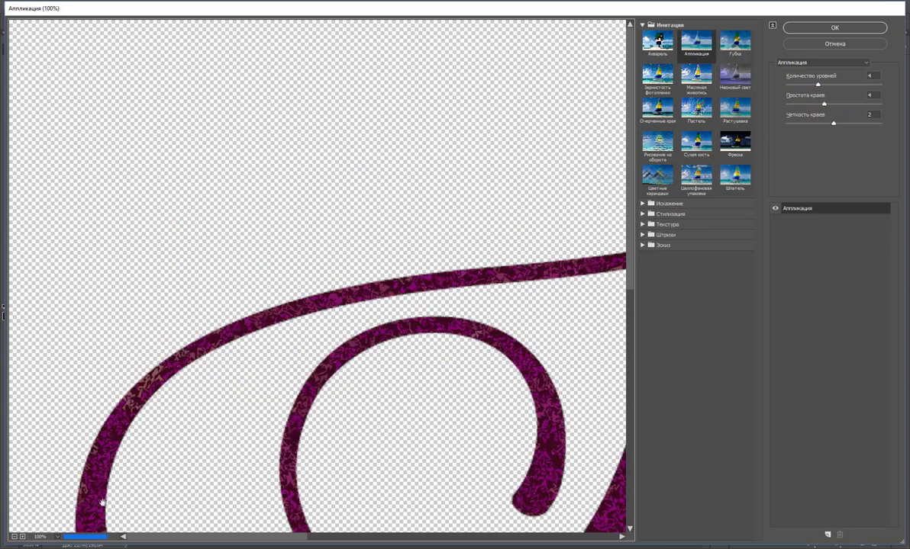
{"action": "left_click", "coordinate": [14, 537]}
{"action": "left_click", "coordinate": [15, 537]}
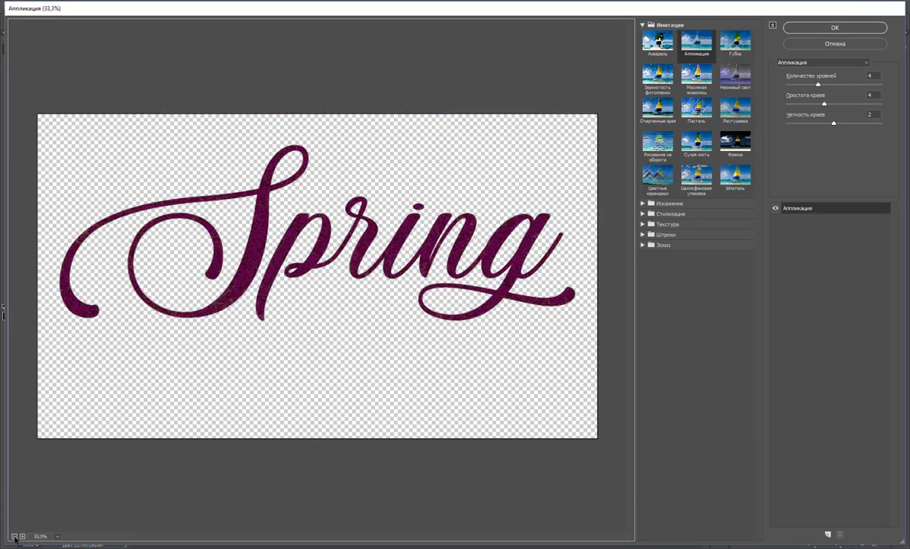
{"action": "left_click", "coordinate": [696, 176]}
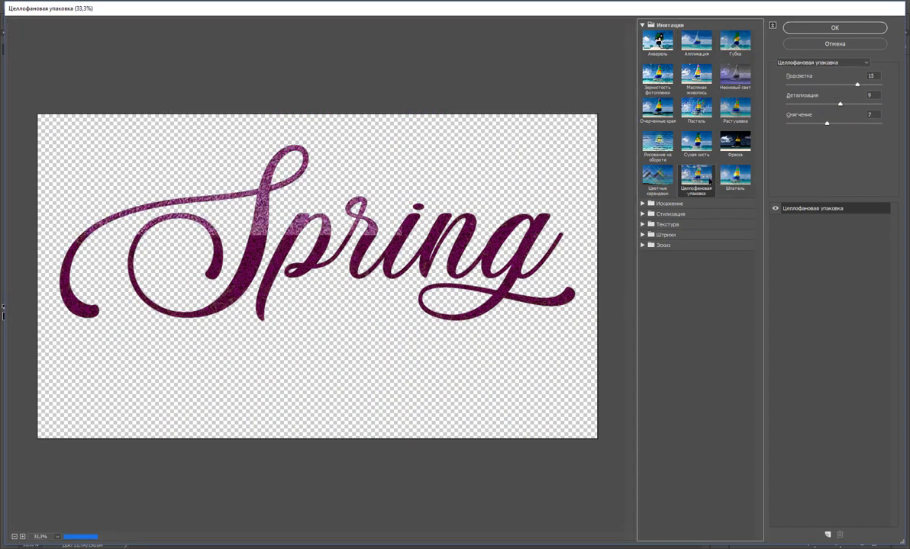
{"action": "left_click", "coordinate": [734, 177]}
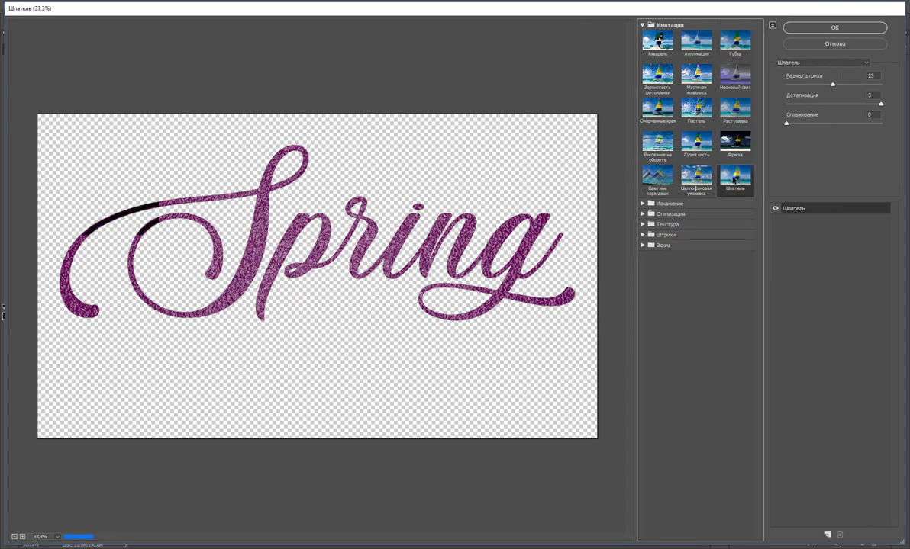
{"action": "left_click", "coordinate": [703, 47]}
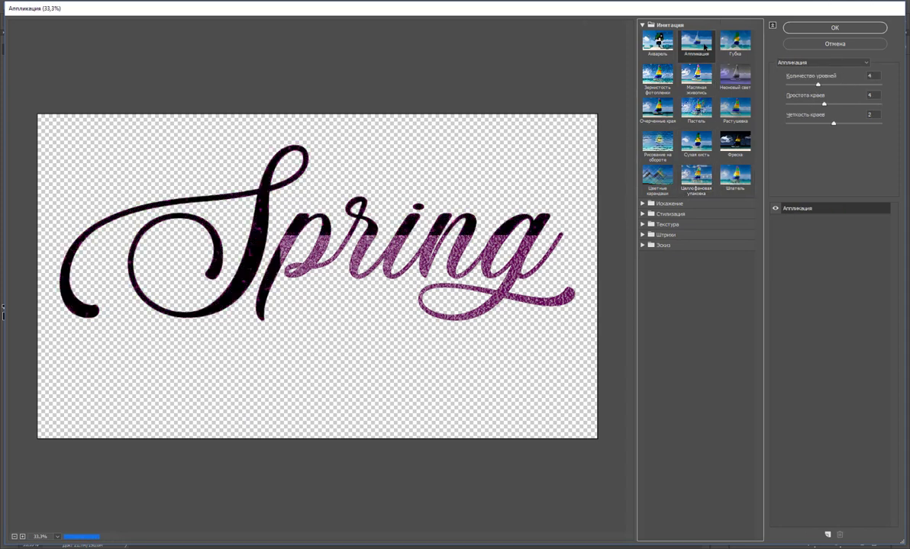
{"action": "left_click", "coordinate": [734, 74]}
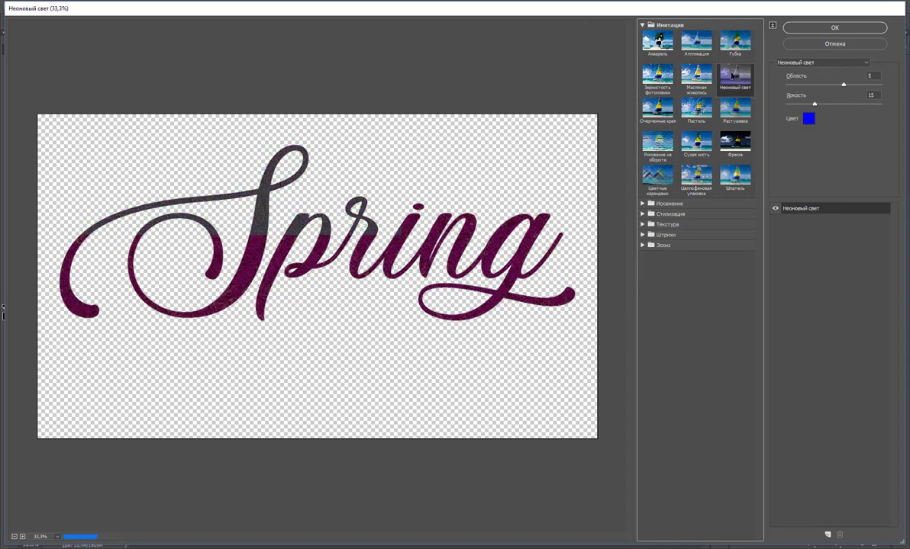
{"action": "left_click", "coordinate": [658, 142]}
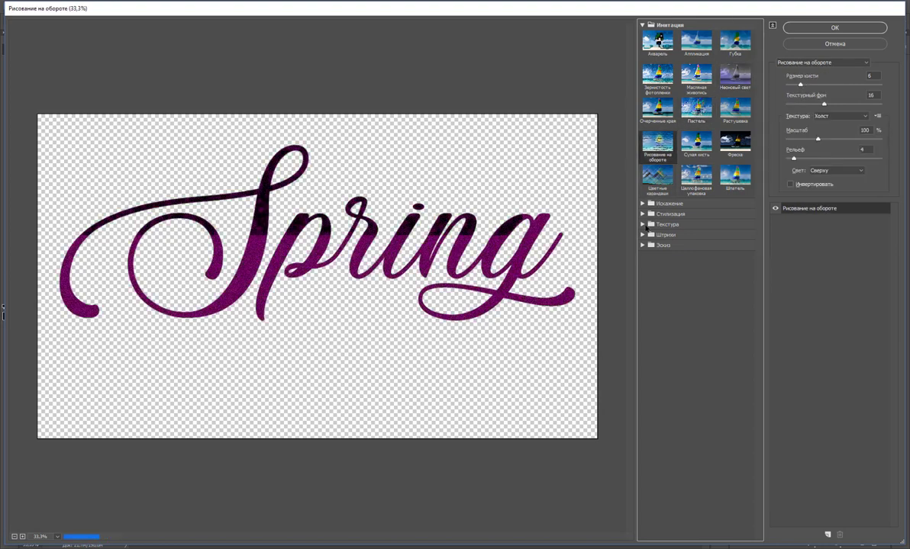
Compare Ocean Ripple, Glass and Craquelure, apply Stained Glass (Витраж) to the lettering, then undo it
{"action": "left_click", "coordinate": [643, 204]}
{"action": "left_click", "coordinate": [670, 228]}
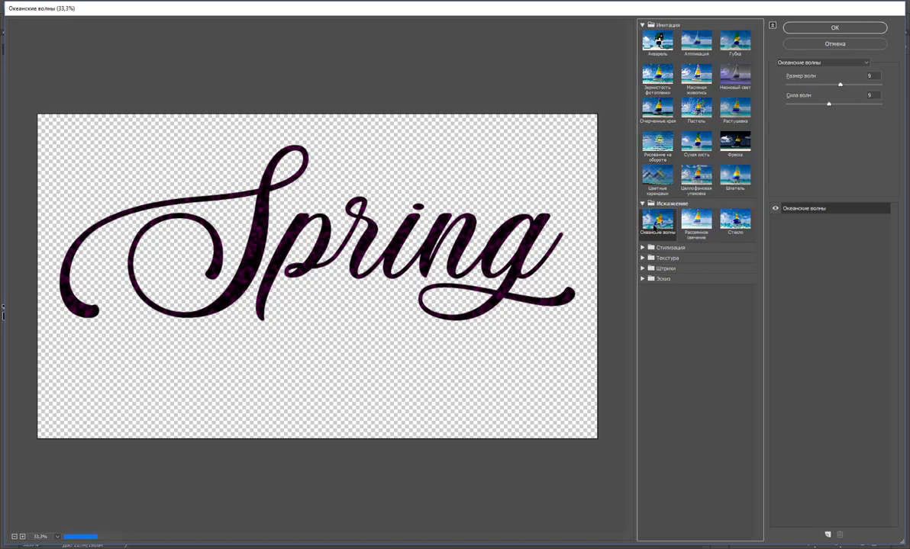
{"action": "left_click", "coordinate": [729, 224]}
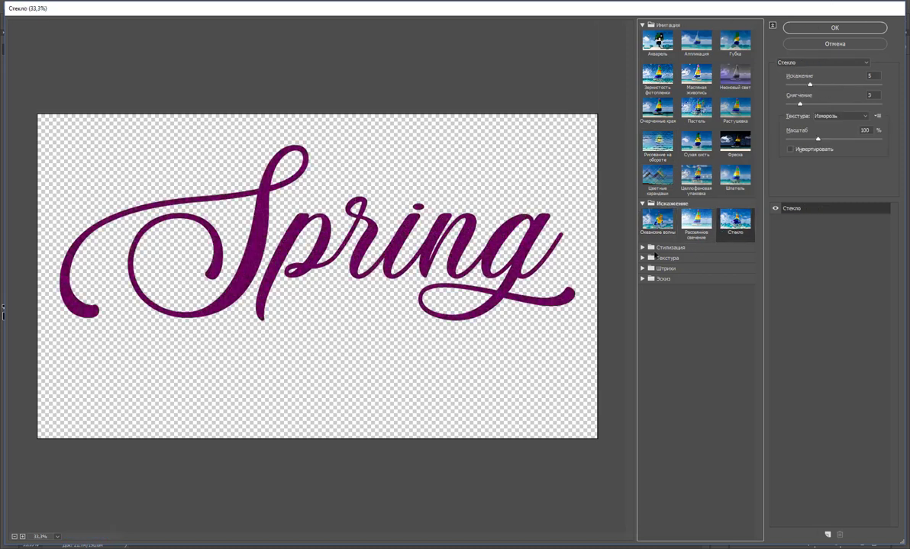
{"action": "left_click", "coordinate": [650, 247]}
{"action": "left_click", "coordinate": [658, 290]}
{"action": "left_click", "coordinate": [657, 308]}
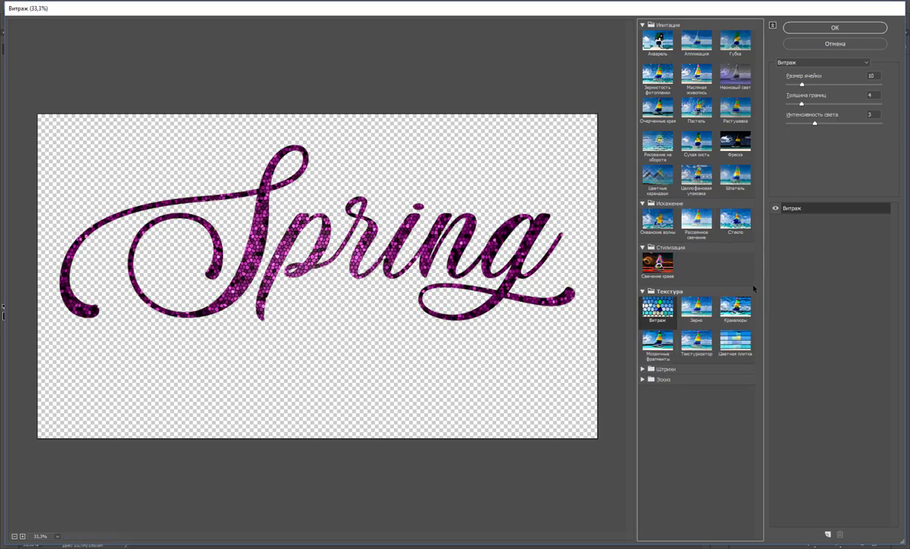
{"action": "left_click", "coordinate": [735, 307]}
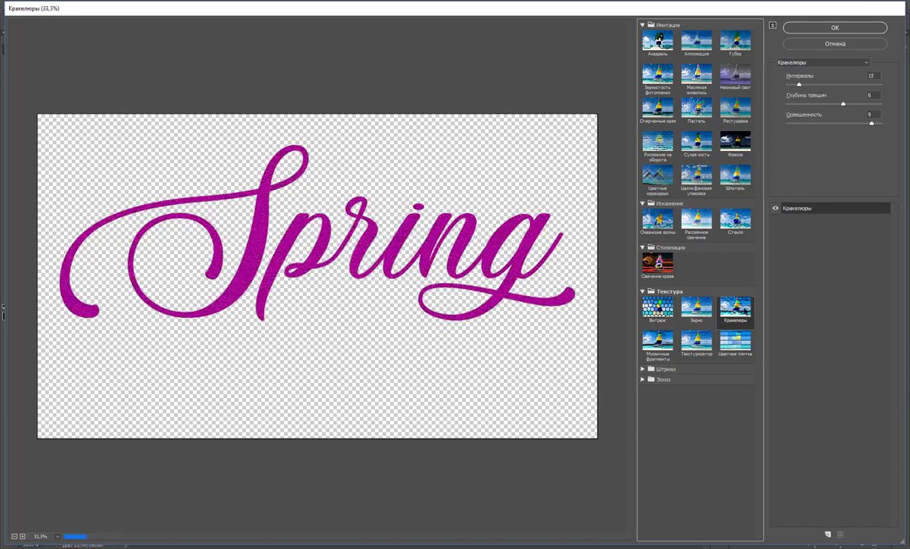
{"action": "left_click", "coordinate": [657, 308]}
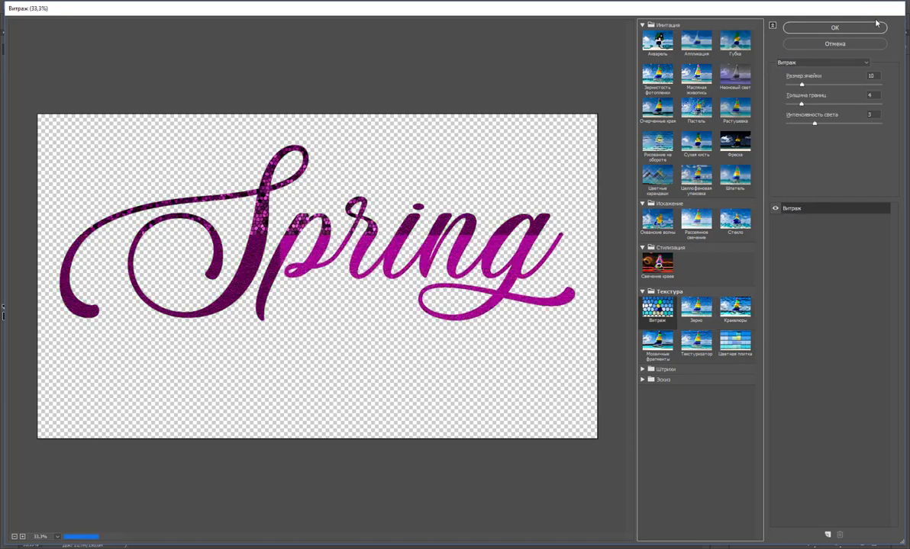
{"action": "left_click", "coordinate": [834, 28]}
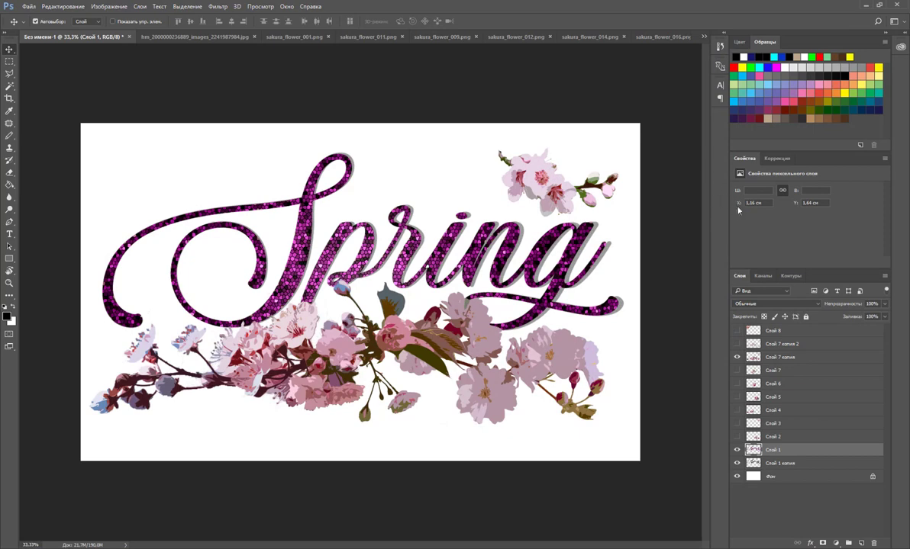
{"action": "key", "text": "ctrl+z"}
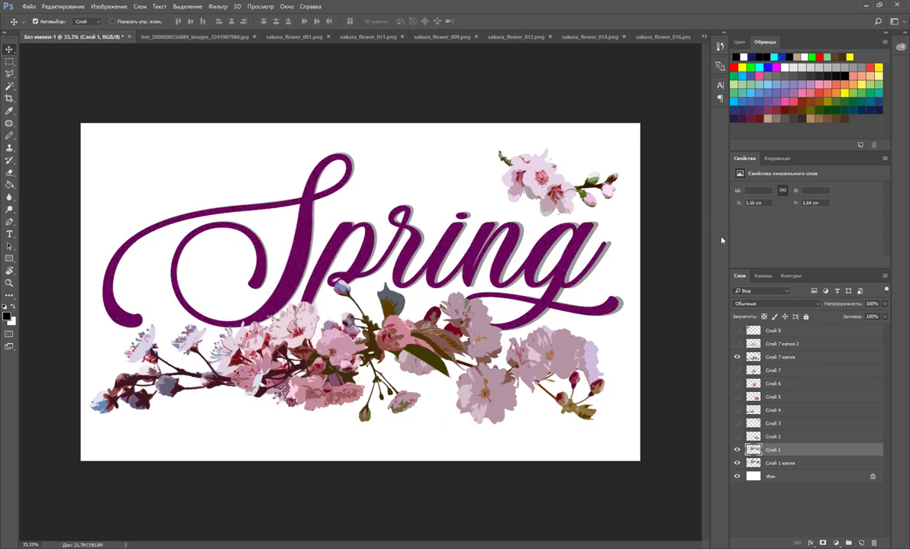
Reapply the last filter, preview Sprayed Strokes and Crosshatch, then undo back to flat purple
{"action": "left_click", "coordinate": [218, 6]}
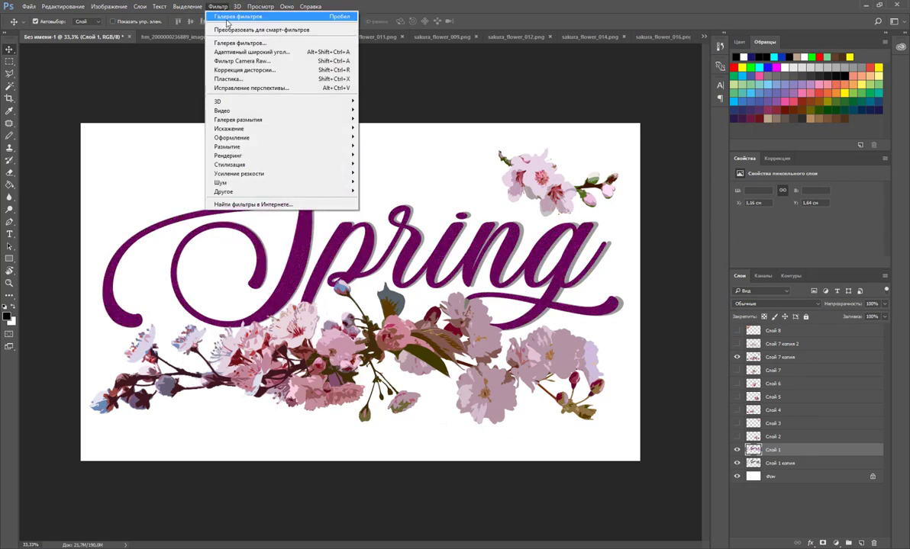
{"action": "left_click", "coordinate": [227, 19]}
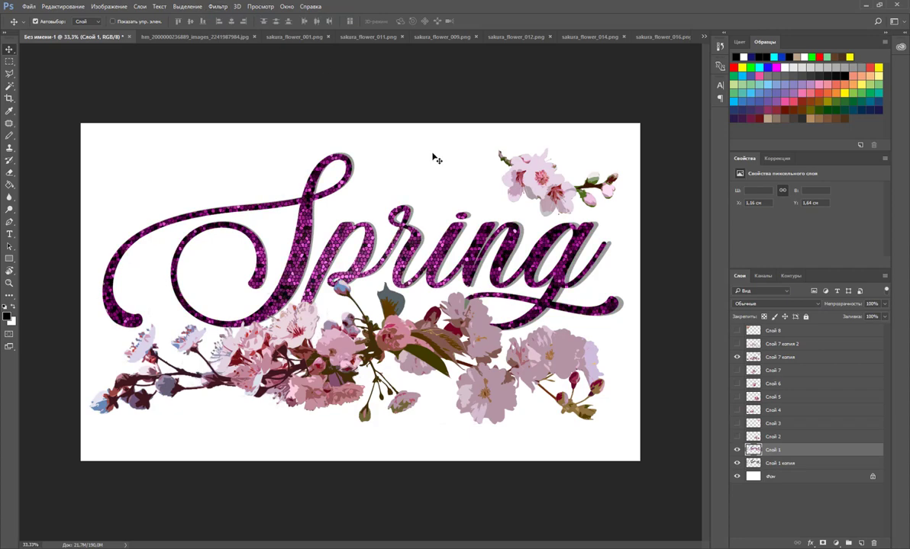
{"action": "left_click", "coordinate": [217, 6]}
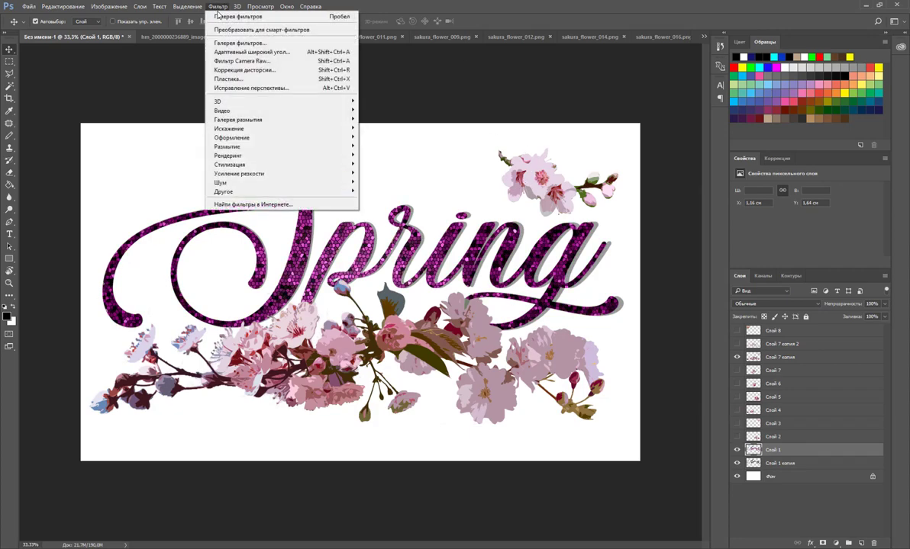
{"action": "left_click", "coordinate": [238, 43]}
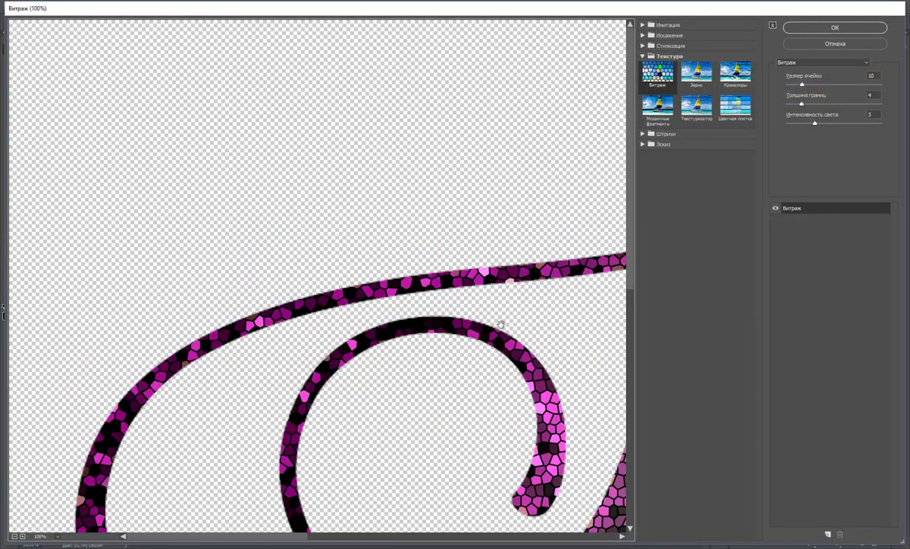
{"action": "left_click", "coordinate": [14, 536]}
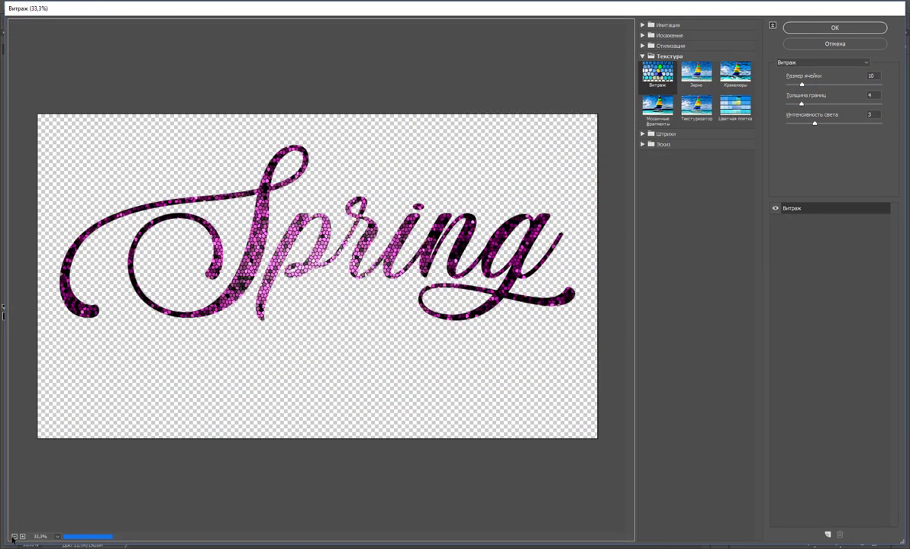
{"action": "left_click", "coordinate": [662, 133]}
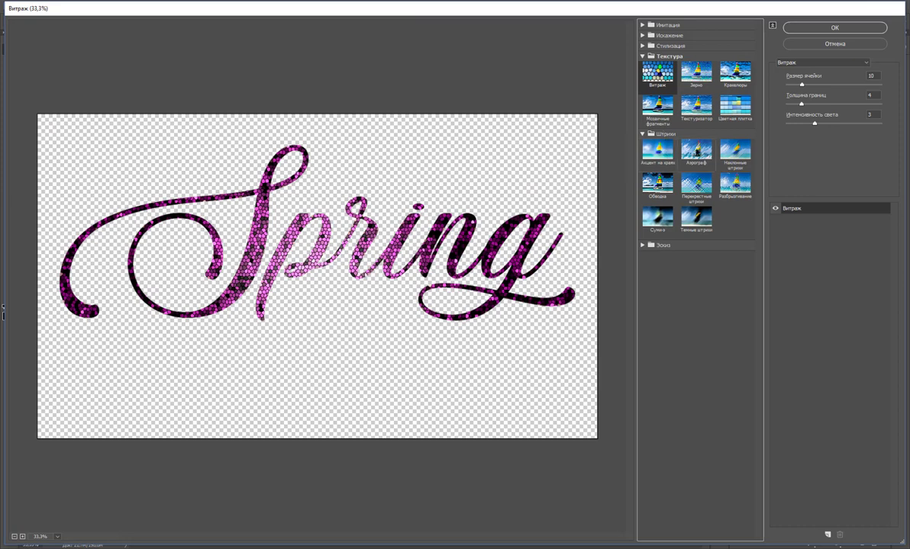
{"action": "left_click", "coordinate": [695, 150]}
{"action": "left_click", "coordinate": [696, 184]}
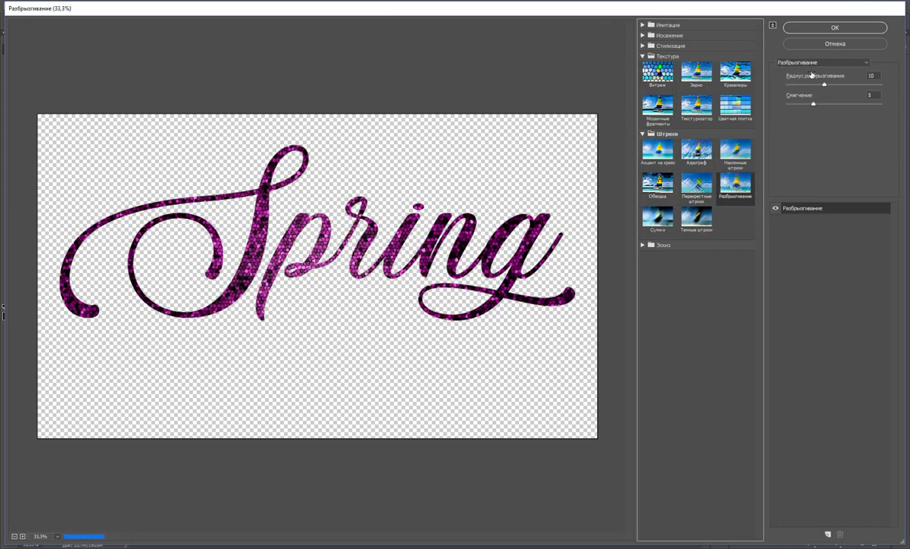
{"action": "left_click", "coordinate": [825, 29]}
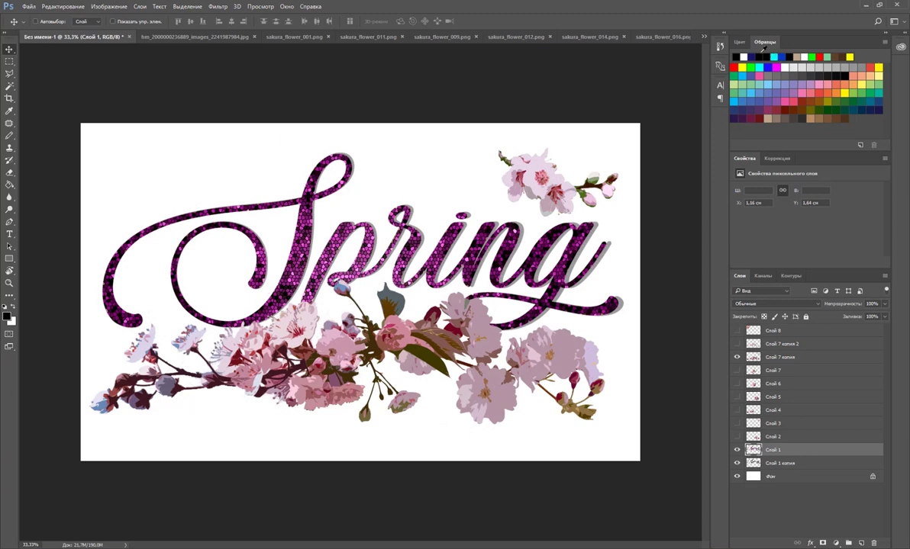
{"action": "key", "text": "ctrl+z"}
Preview Texturizer, Patchwork, Accented Edges, Crosshatch and Dark Strokes on the lettering
{"action": "left_click", "coordinate": [219, 7]}
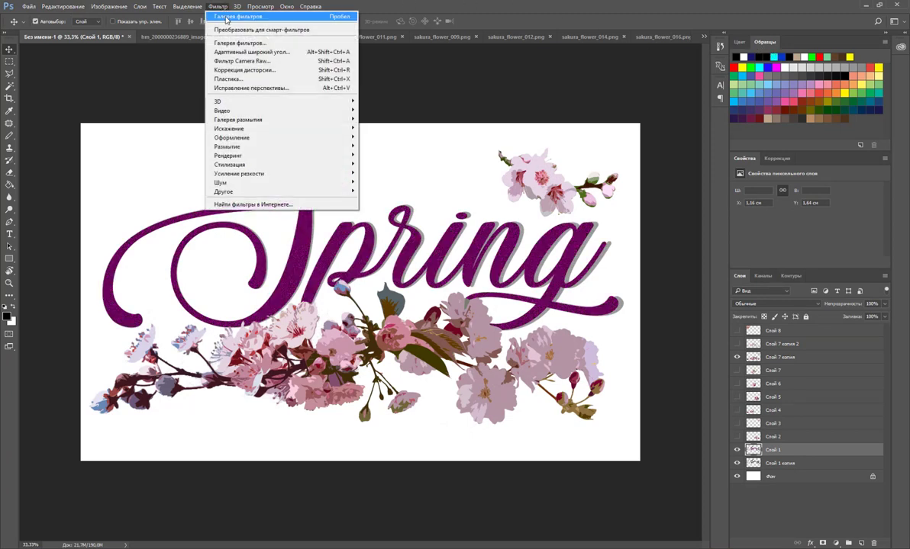
{"action": "left_click", "coordinate": [279, 63]}
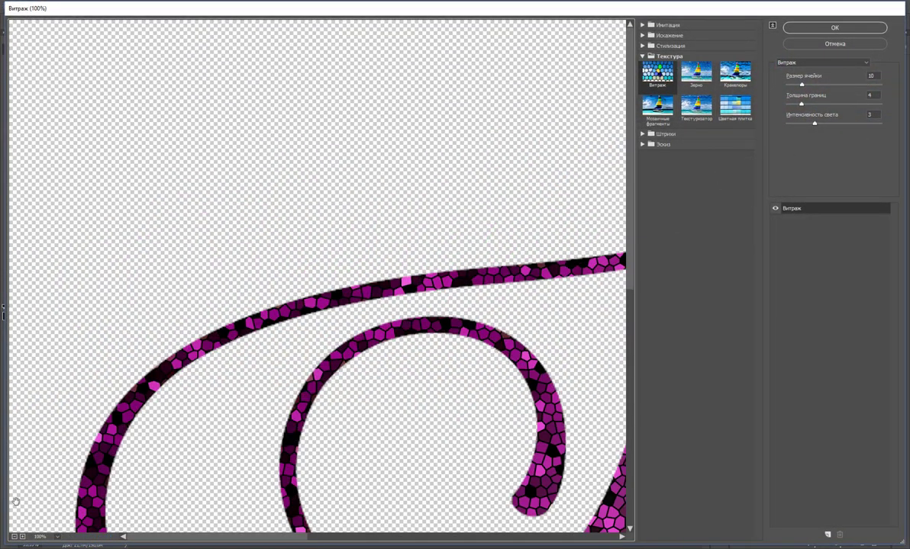
{"action": "left_click", "coordinate": [14, 537]}
{"action": "left_click", "coordinate": [14, 537]}
{"action": "left_click", "coordinate": [14, 536]}
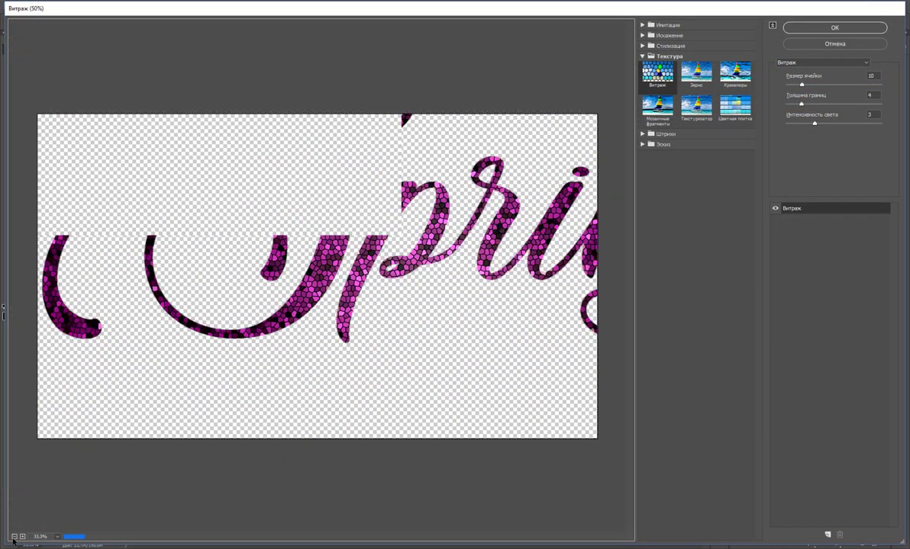
{"action": "left_click", "coordinate": [706, 107]}
{"action": "left_click", "coordinate": [734, 106]}
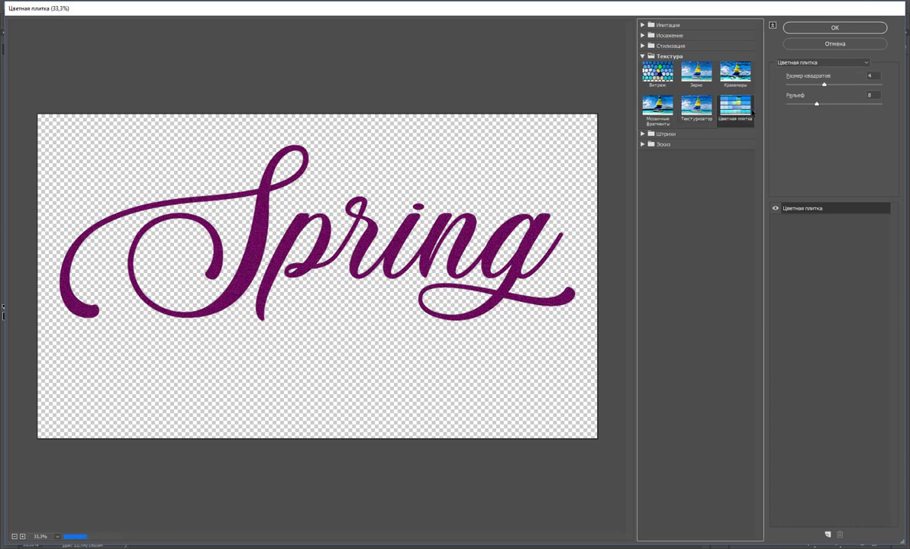
{"action": "left_click", "coordinate": [645, 133]}
{"action": "left_click", "coordinate": [657, 183]}
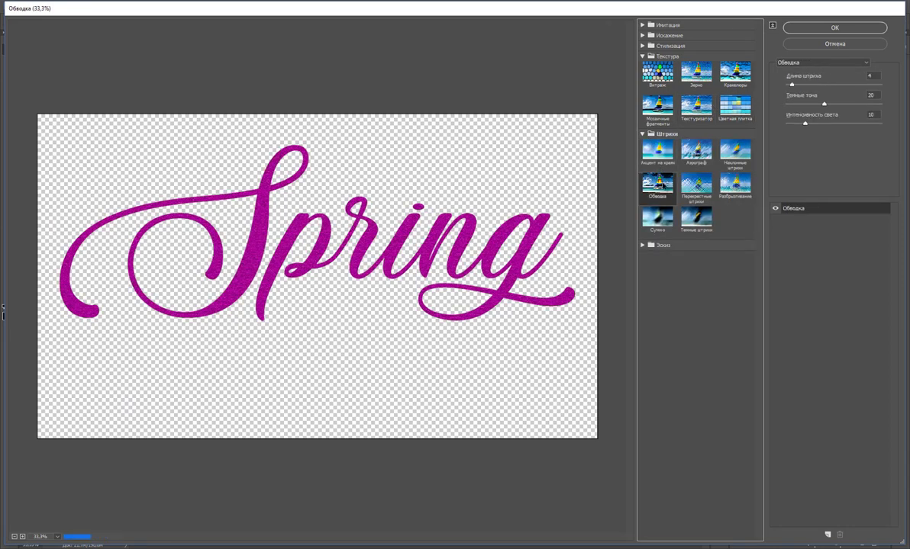
{"action": "left_click", "coordinate": [695, 185]}
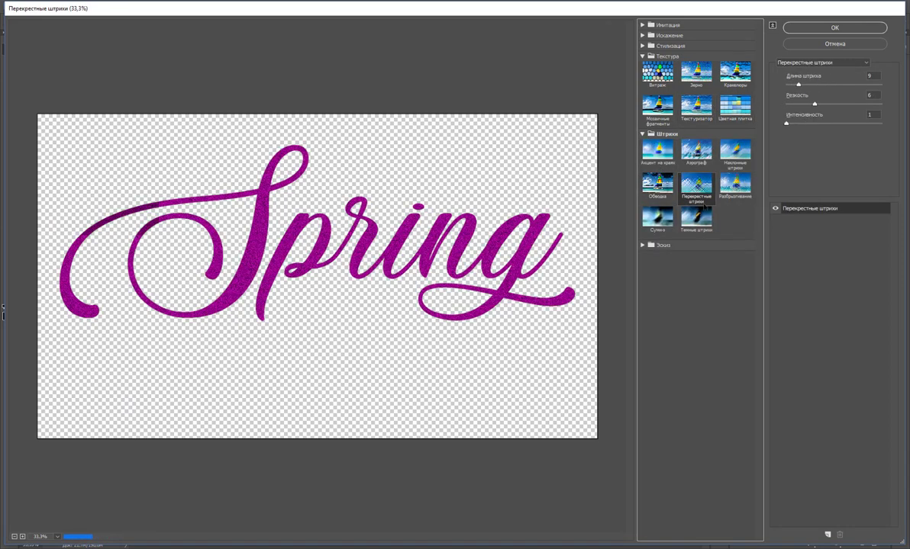
{"action": "left_click", "coordinate": [696, 219]}
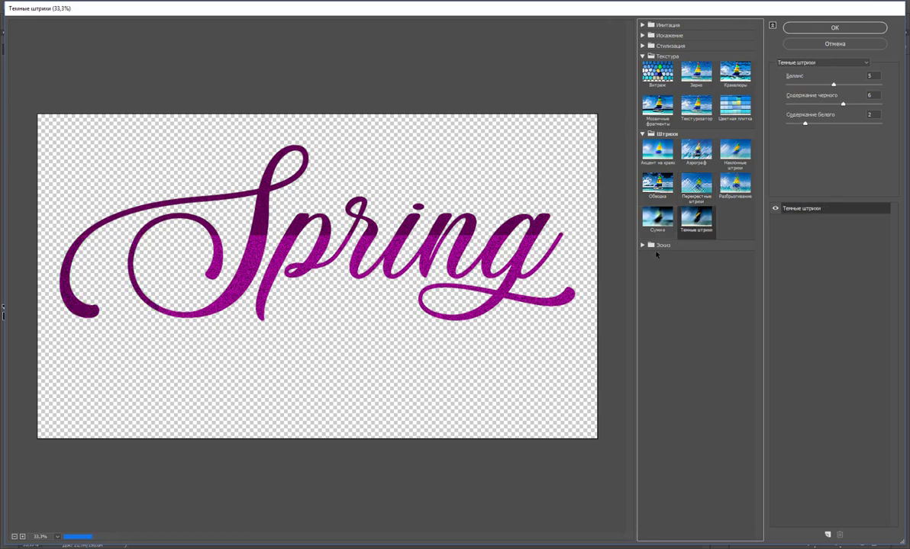
Preview Neon Glow, Rough Pastels, Poster Edges and Underpainting from the Artistic group
{"action": "left_click", "coordinate": [652, 247]}
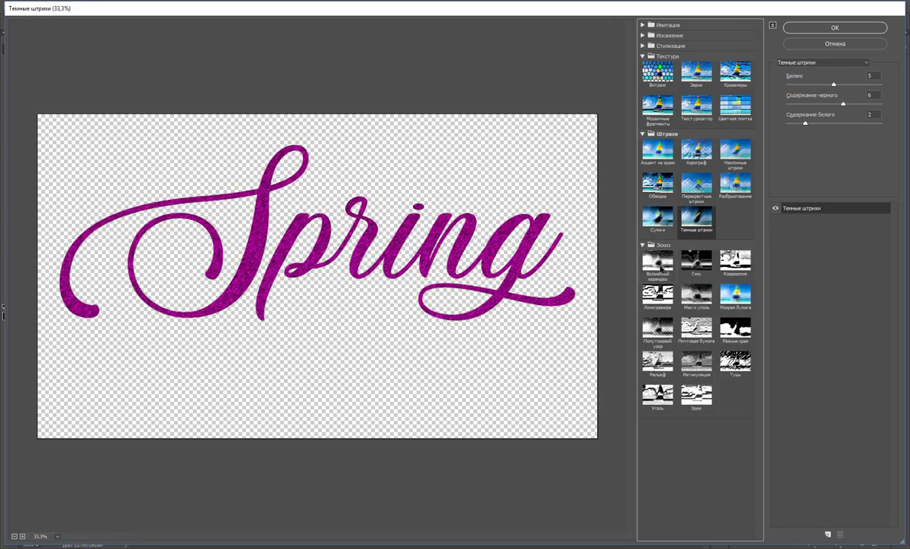
{"action": "left_click", "coordinate": [662, 25]}
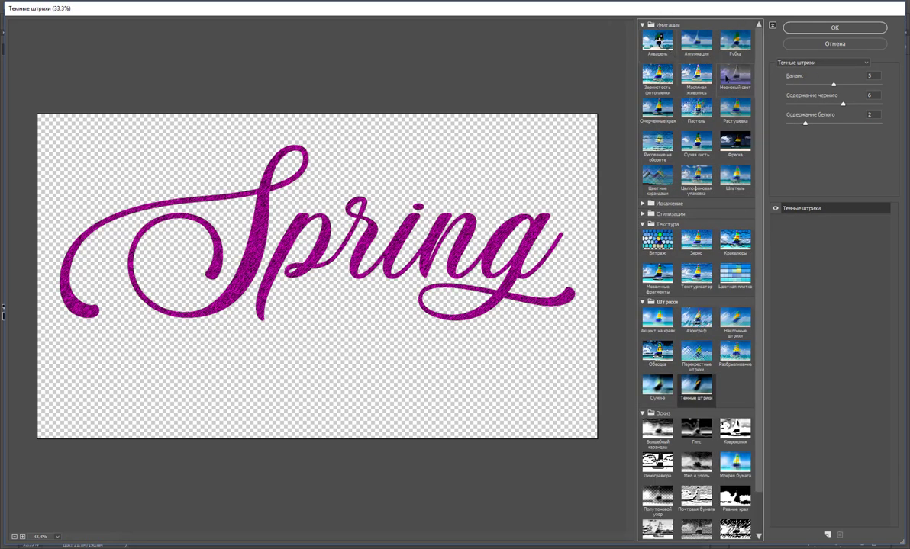
{"action": "left_click", "coordinate": [726, 76]}
{"action": "left_click", "coordinate": [696, 109]}
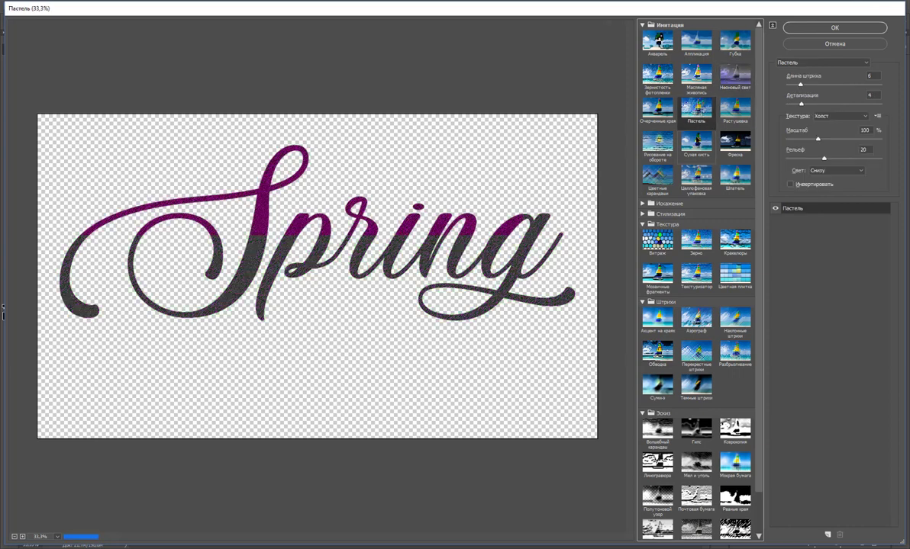
{"action": "left_click", "coordinate": [657, 107]}
{"action": "left_click", "coordinate": [658, 142]}
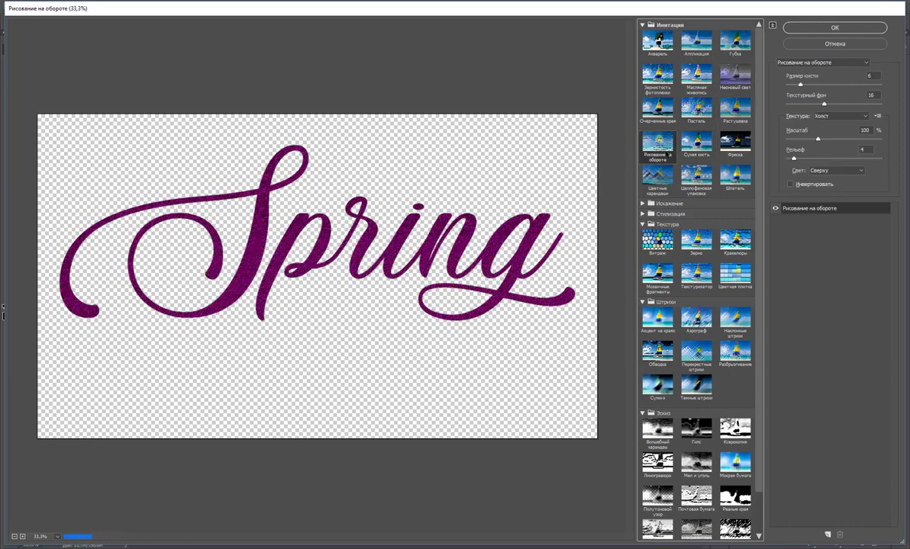
Apply Plastic Wrap (Целлофановая упаковка) to the lettering with highlight 8, detail 10, smoothness 13
{"action": "left_click", "coordinate": [696, 175]}
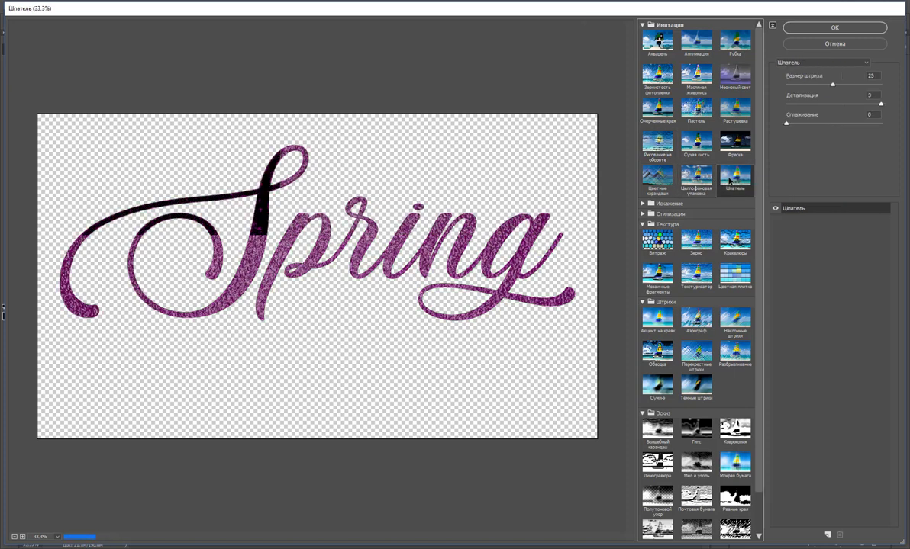
{"action": "left_click_drag", "start_coordinate": [856, 85], "coordinate": [827, 85]}
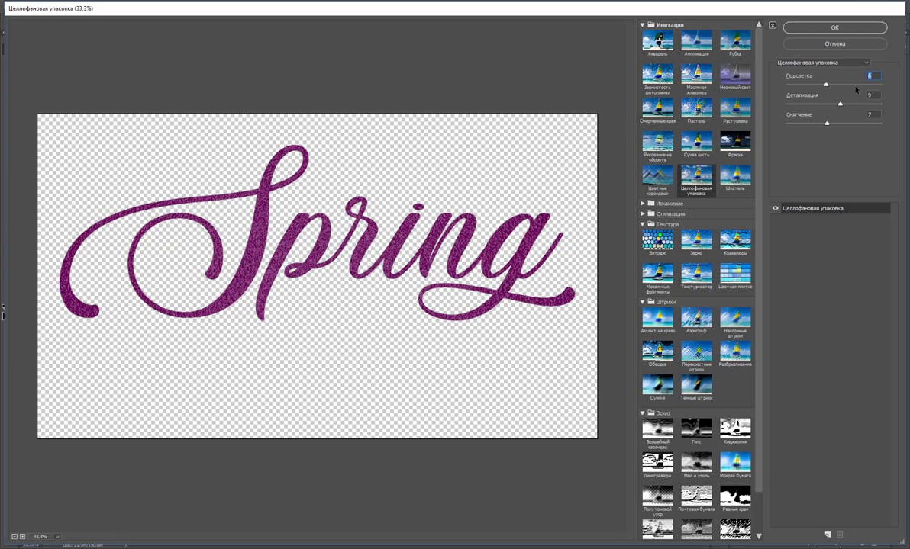
{"action": "left_click", "coordinate": [807, 103]}
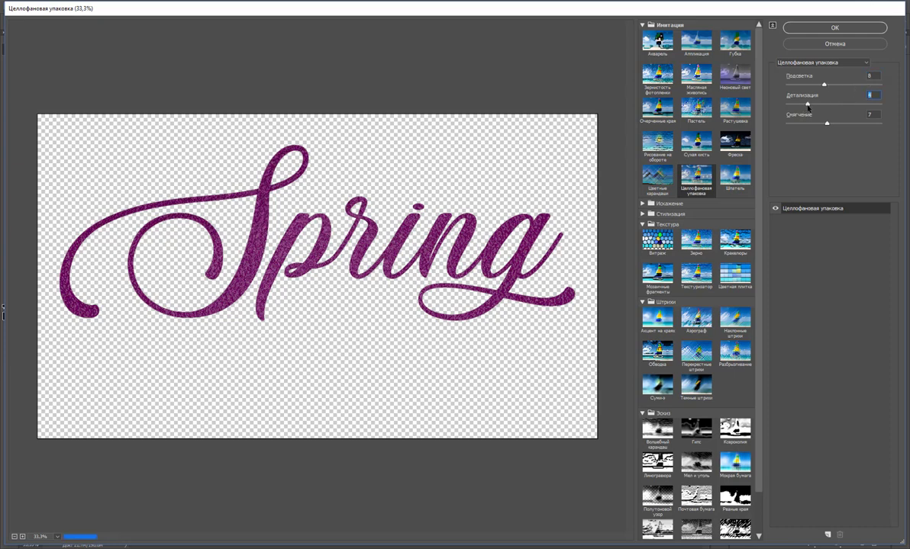
{"action": "left_click", "coordinate": [794, 103]}
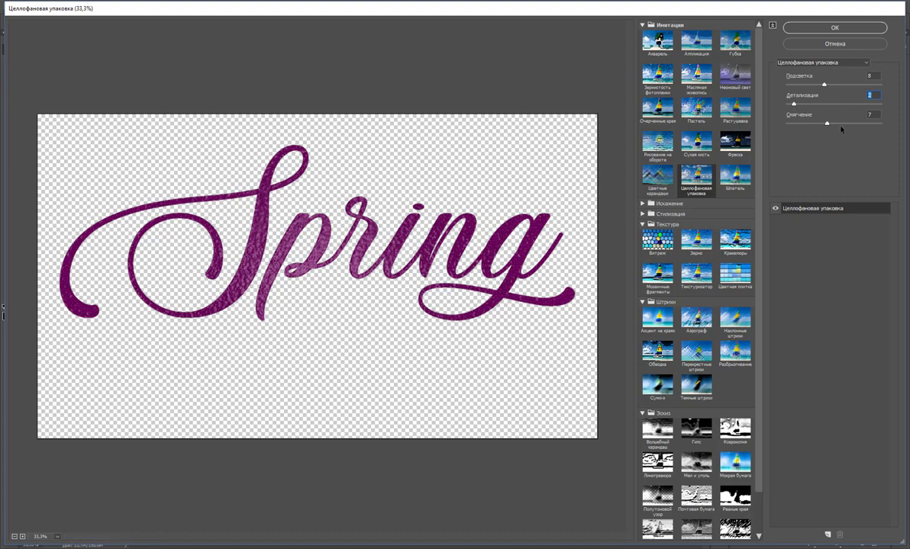
{"action": "left_click", "coordinate": [843, 123]}
{"action": "left_click", "coordinate": [867, 123]}
{"action": "left_click", "coordinate": [846, 103]}
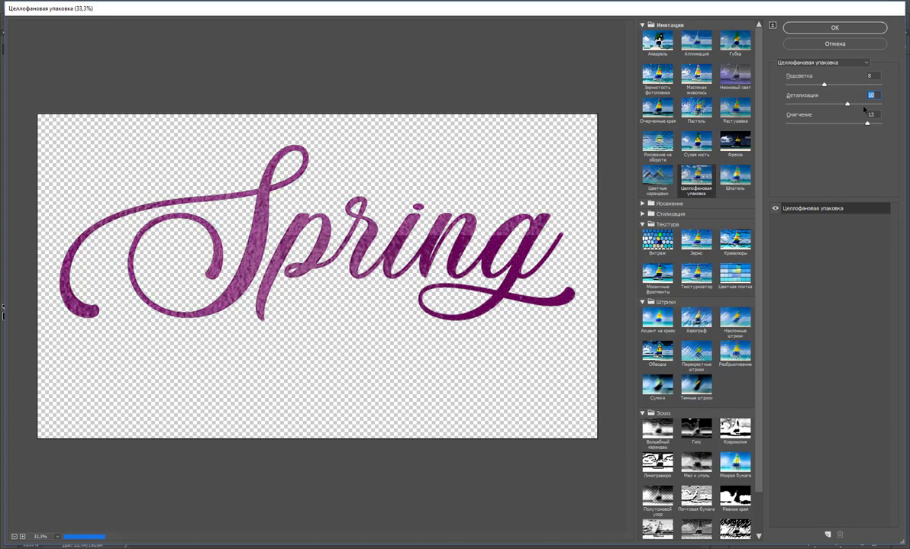
{"action": "left_click", "coordinate": [855, 29]}
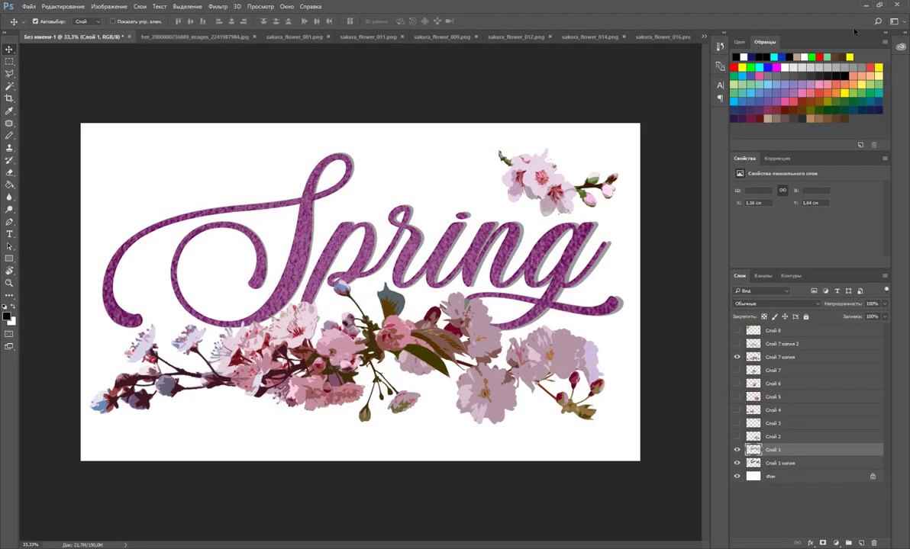
Set Color Balance on the Spring lettering to midtone levels −27, 0, −39
{"action": "left_click", "coordinate": [109, 6]}
{"action": "mouse_move", "coordinate": [112, 30]}
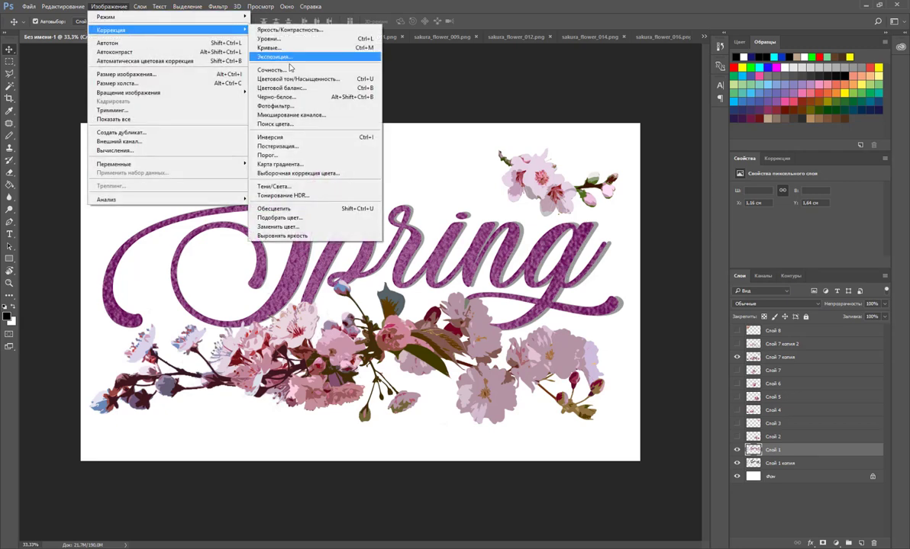
{"action": "left_click", "coordinate": [296, 89]}
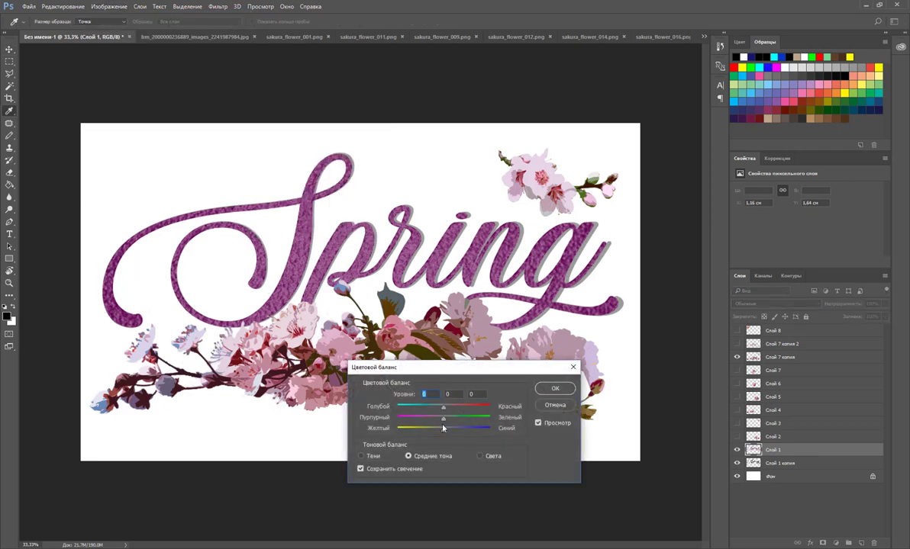
{"action": "left_click_drag", "start_coordinate": [442, 429], "coordinate": [427, 429]}
{"action": "left_click_drag", "start_coordinate": [461, 367], "coordinate": [782, 205]}
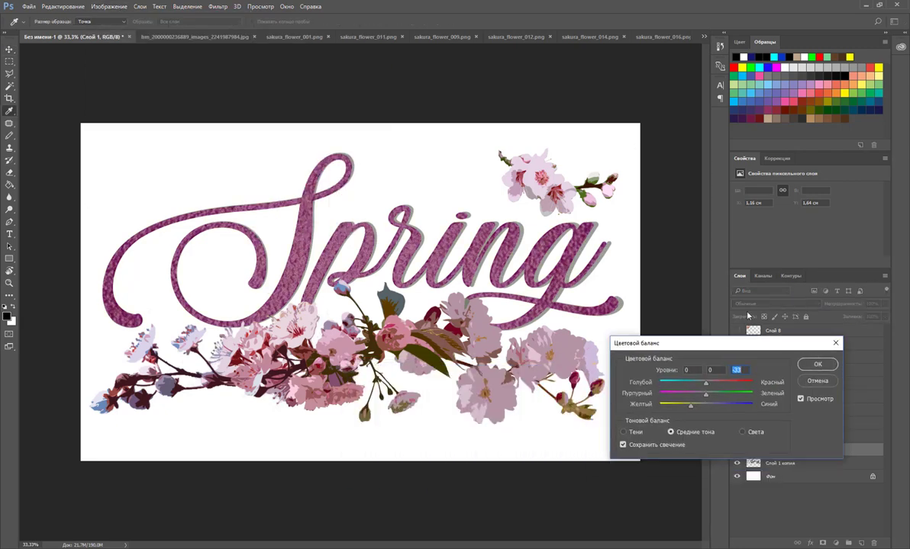
{"action": "left_click_drag", "start_coordinate": [741, 269], "coordinate": [776, 245]}
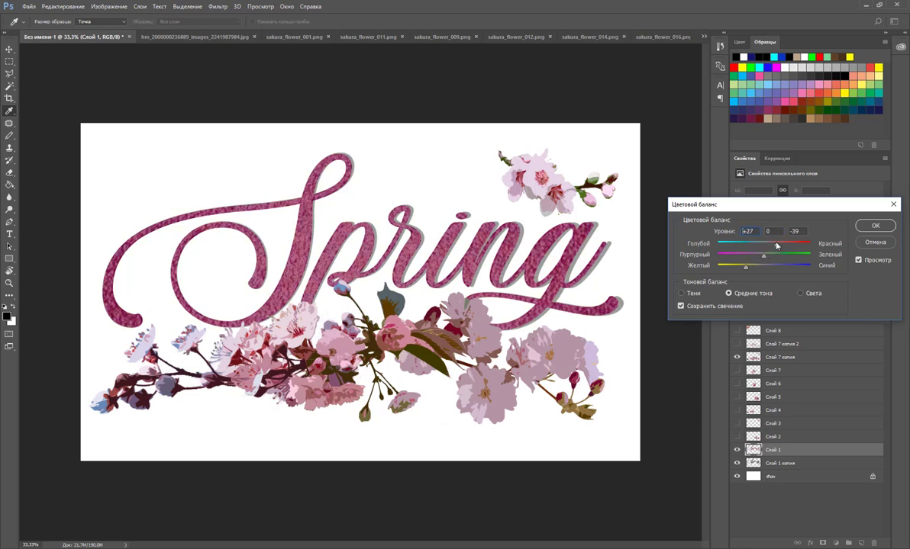
Confirm the colour balance and nudge the Spring lettering with its copy into place
{"action": "left_click", "coordinate": [875, 226]}
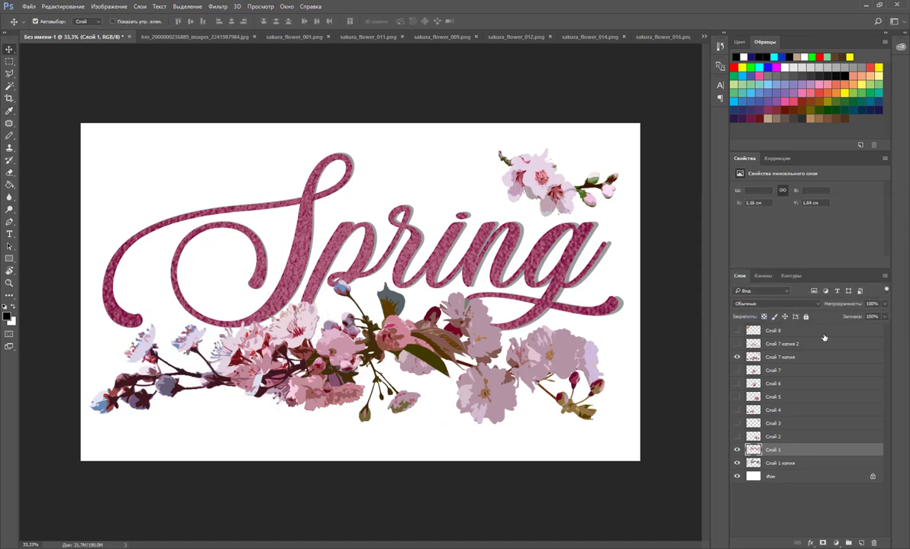
{"action": "left_click", "coordinate": [786, 463], "text": "shift"}
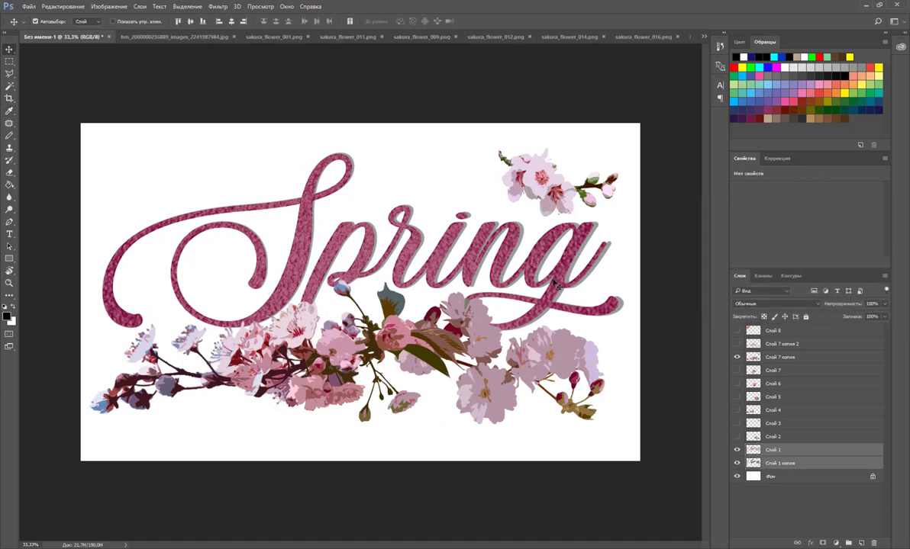
{"action": "mouse_move", "coordinate": [546, 278]}
{"action": "left_mouse_down"}
{"action": "mouse_move", "coordinate": [550, 289]}
{"action": "mouse_move", "coordinate": [550, 274]}
{"action": "left_mouse_up"}
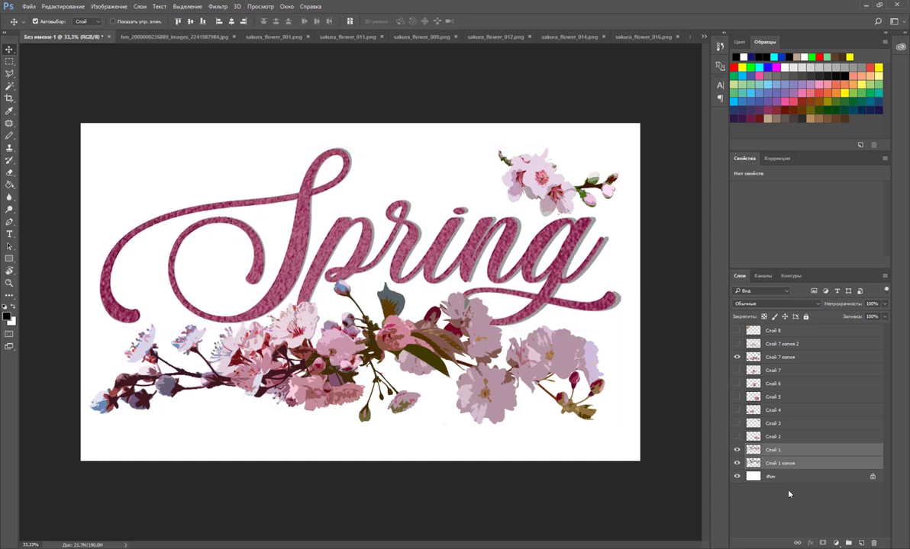
{"action": "left_click", "coordinate": [784, 464]}
{"action": "left_click", "coordinate": [779, 450]}
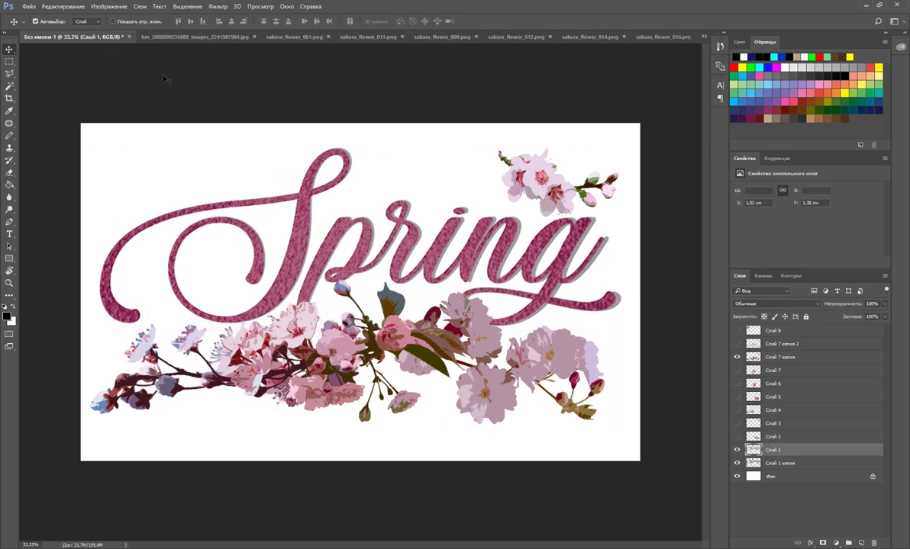
Tint Слой 1 slightly bluer with midtone Color Balance +5, 0, +12
{"action": "left_click", "coordinate": [109, 6]}
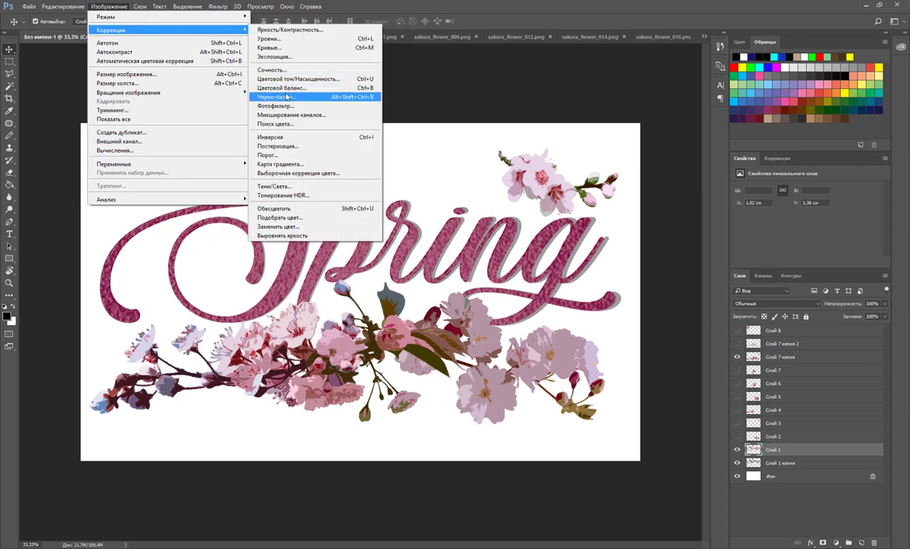
{"action": "left_click", "coordinate": [308, 89]}
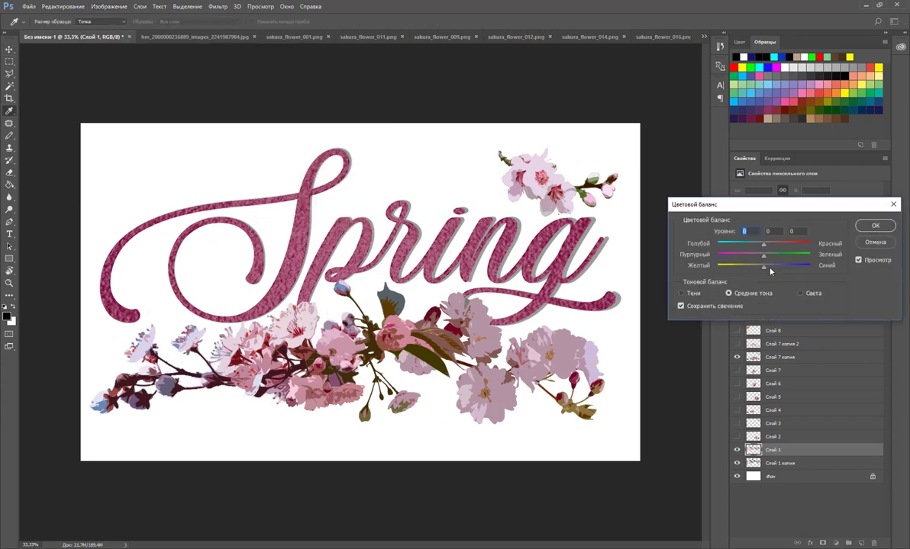
{"action": "left_click_drag", "start_coordinate": [770, 268], "coordinate": [767, 248]}
{"action": "left_click", "coordinate": [875, 234]}
Duplicate the flower layer Слой 7 копия to create Слой 7 копия 3
{"action": "key", "text": "v"}
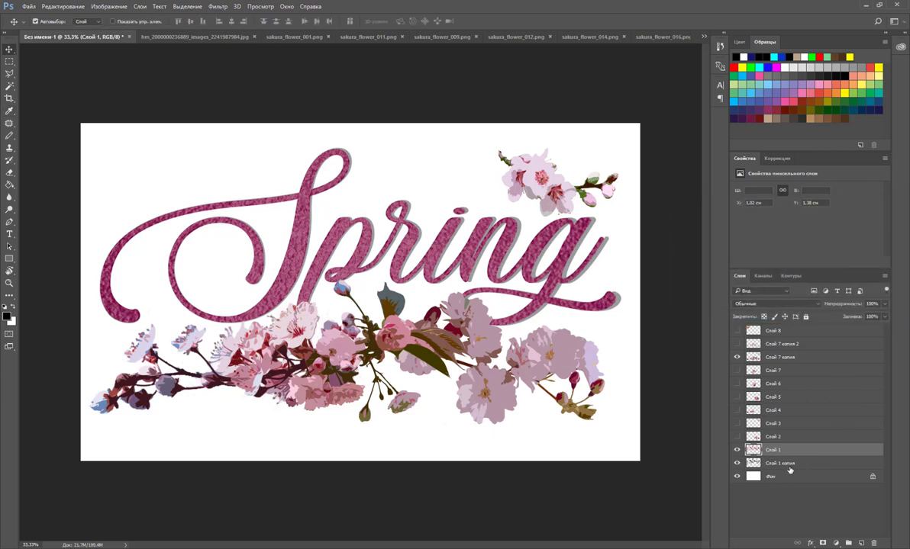
{"action": "left_click", "coordinate": [795, 358]}
{"action": "right_click", "coordinate": [796, 358]}
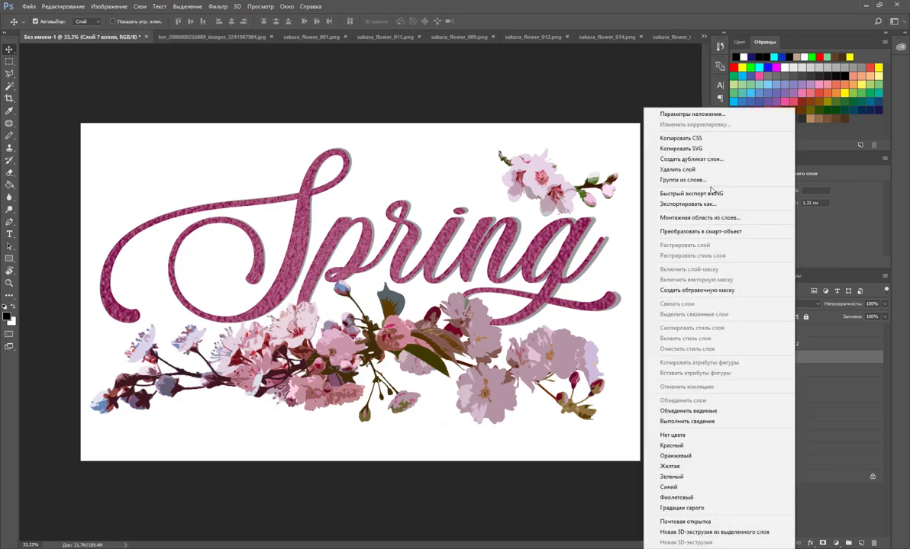
{"action": "left_click", "coordinate": [707, 160]}
Desaturate the duplicated flower layer with Hue/Saturation at Saturation -100
{"action": "left_click", "coordinate": [543, 173]}
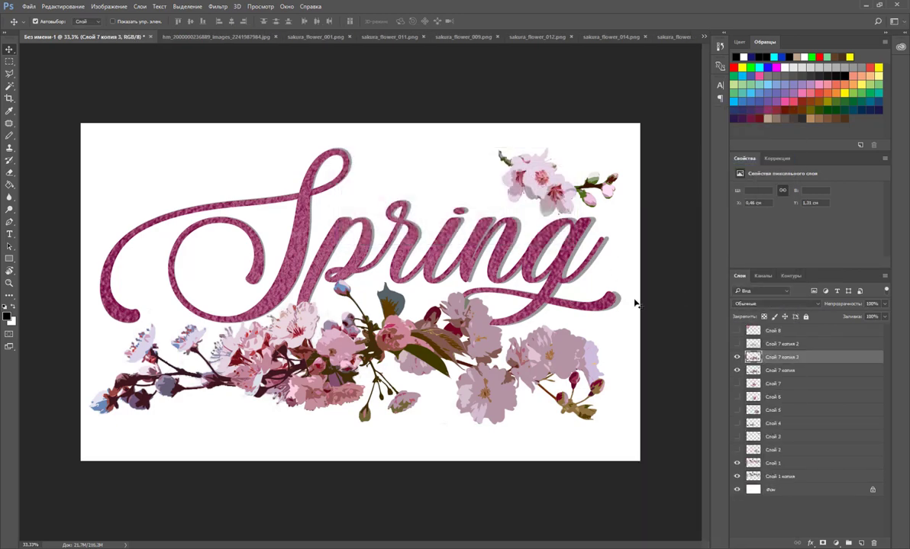
{"action": "left_click", "coordinate": [109, 6]}
{"action": "mouse_move", "coordinate": [112, 30]}
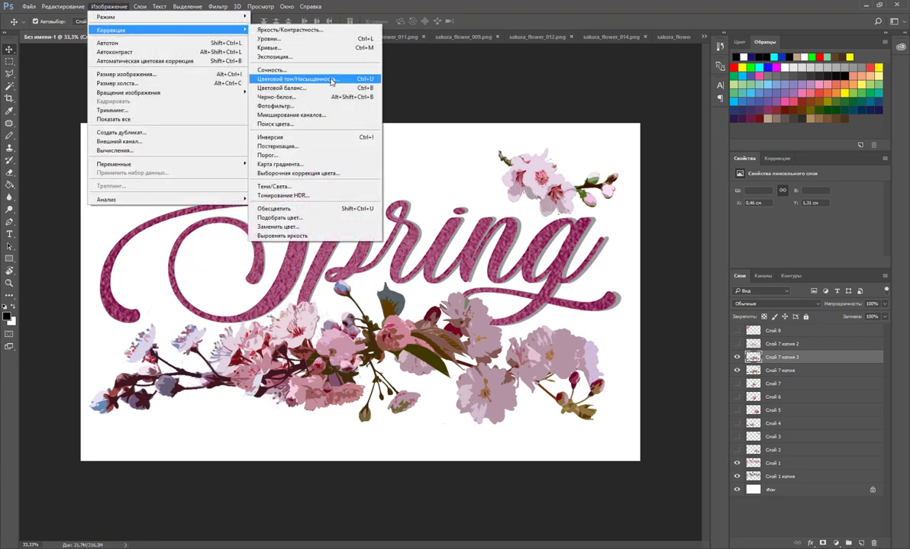
{"action": "left_click", "coordinate": [332, 80]}
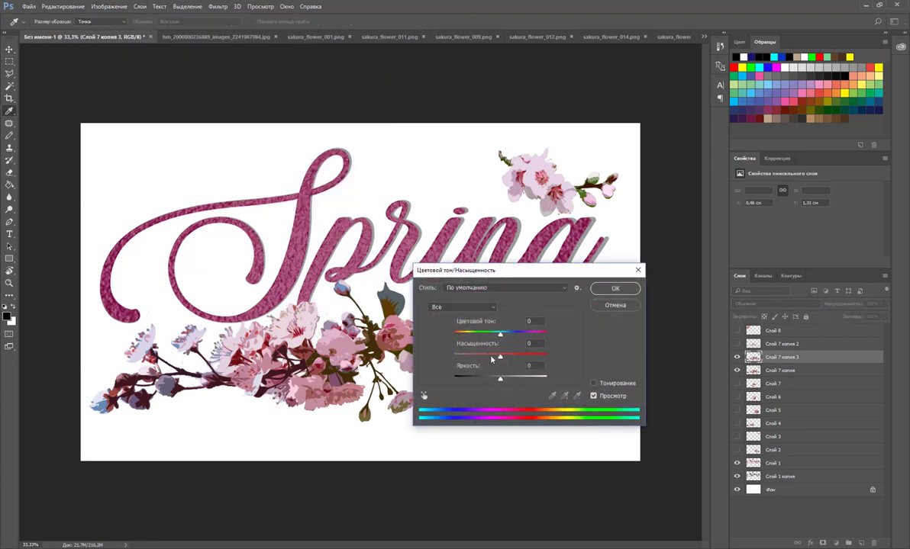
{"action": "left_click_drag", "start_coordinate": [499, 357], "coordinate": [432, 358]}
{"action": "left_click", "coordinate": [615, 289]}
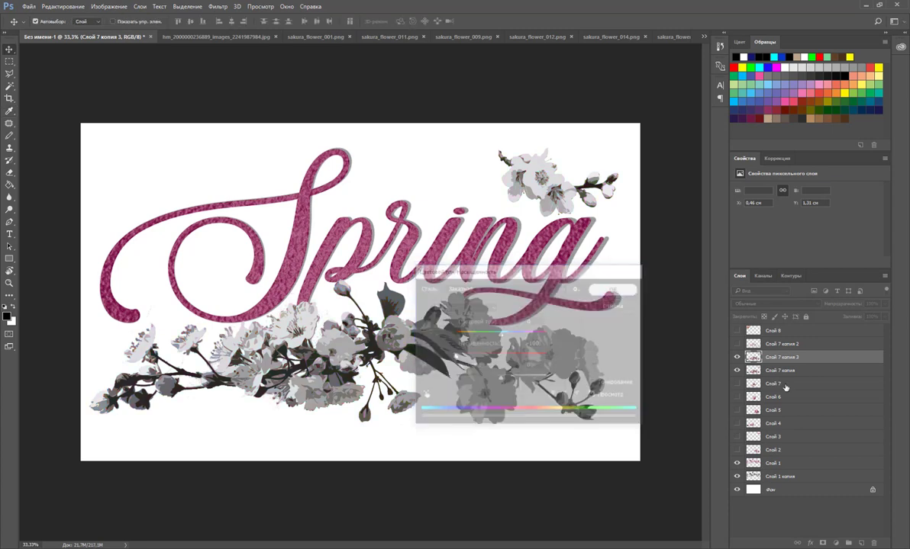
Move the grey copy below the coloured flowers and nudge the coloured flowers slightly down
{"action": "left_click_drag", "start_coordinate": [774, 357], "coordinate": [808, 370]}
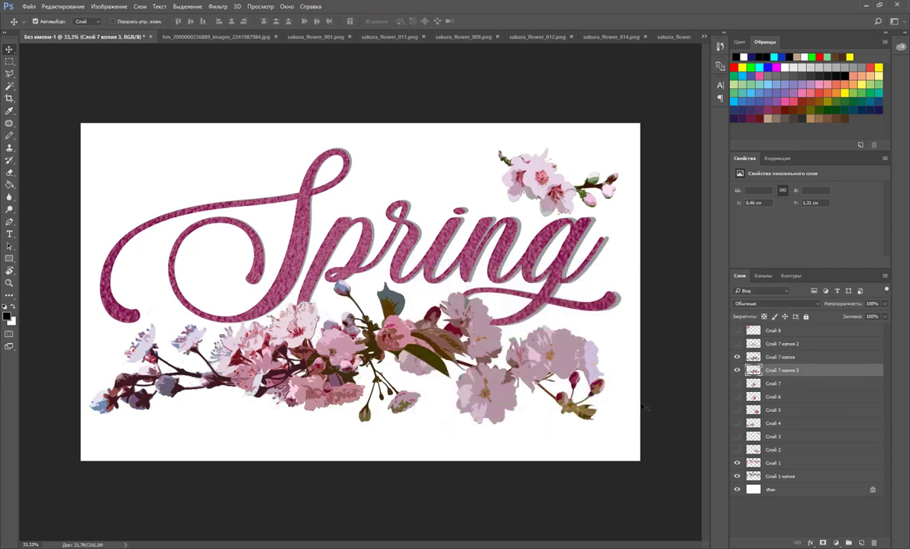
{"action": "mouse_move", "coordinate": [454, 326]}
{"action": "left_mouse_down"}
{"action": "mouse_move", "coordinate": [460, 333]}
{"action": "mouse_move", "coordinate": [457, 325]}
{"action": "left_mouse_up"}
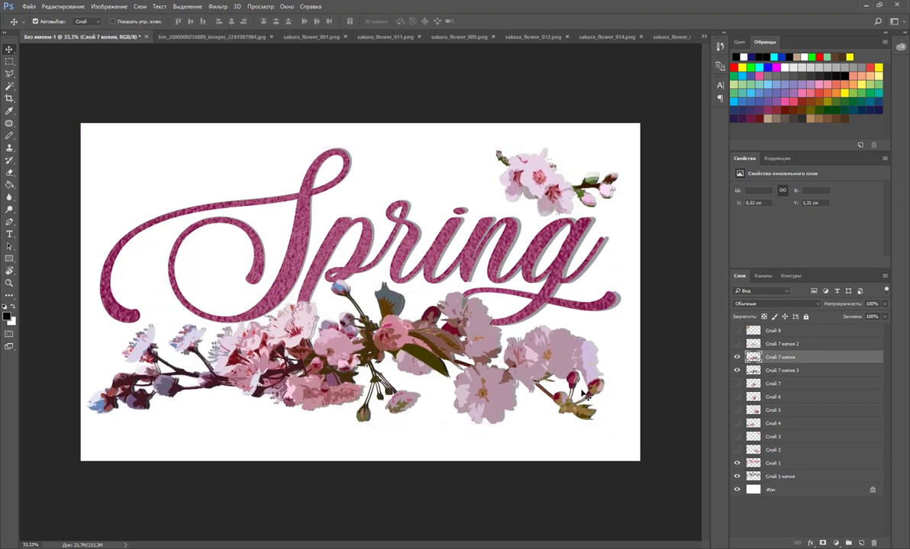
{"action": "key", "text": "Down"}
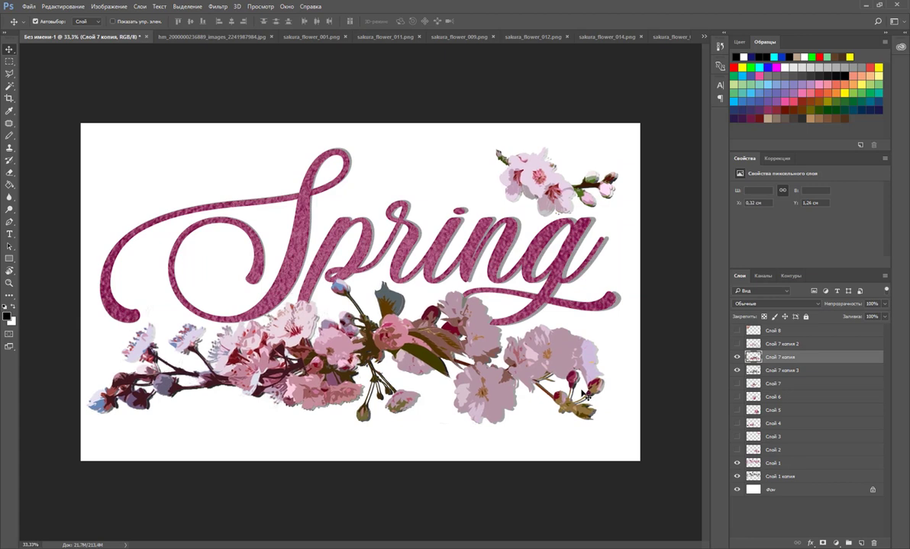
{"action": "key", "text": "Down"}
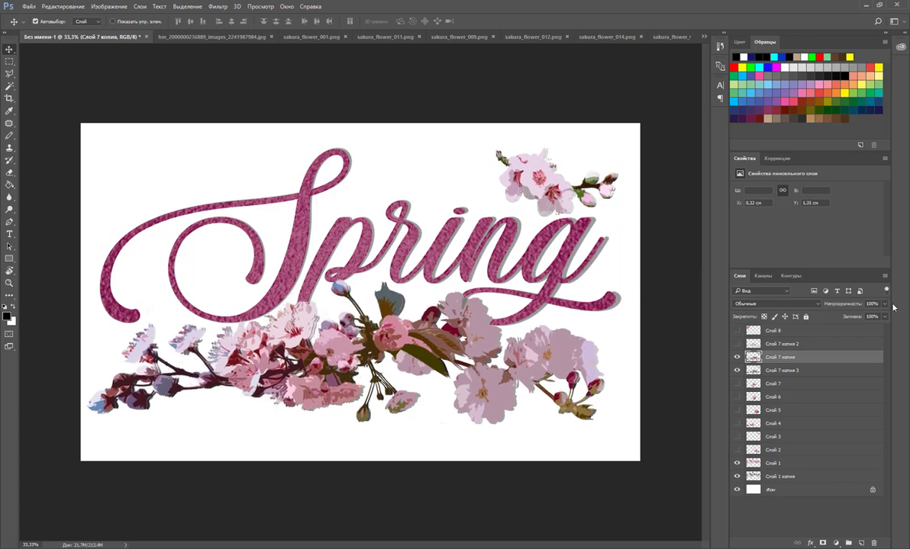
Lower the opacity of the grey copy Слой 7 копия 3 to 40%
{"action": "left_click", "coordinate": [819, 373]}
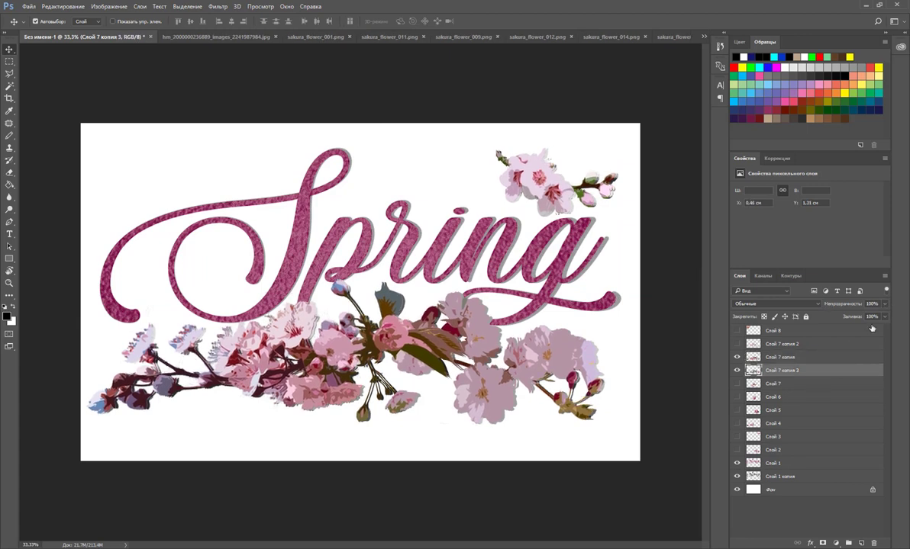
{"action": "left_click", "coordinate": [885, 304]}
{"action": "left_click_drag", "start_coordinate": [860, 317], "coordinate": [863, 317]}
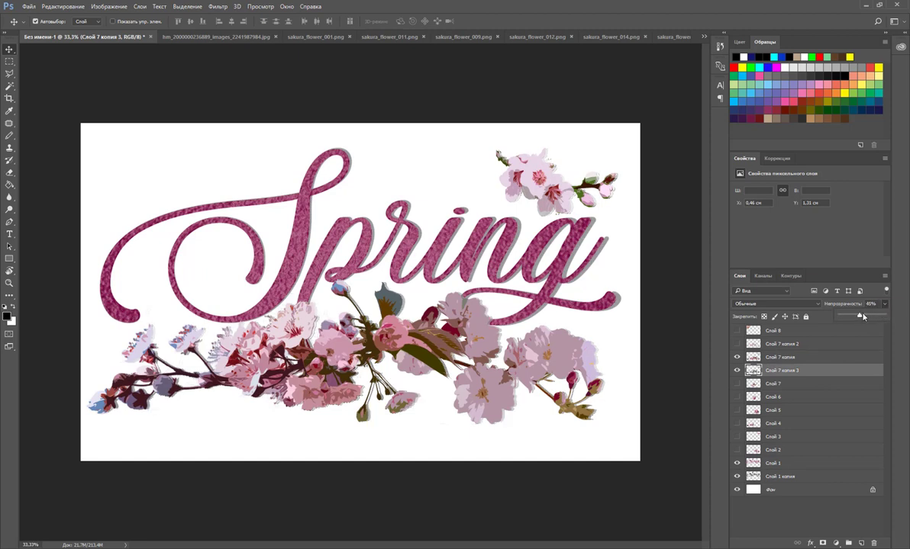
{"action": "left_click", "coordinate": [671, 285]}
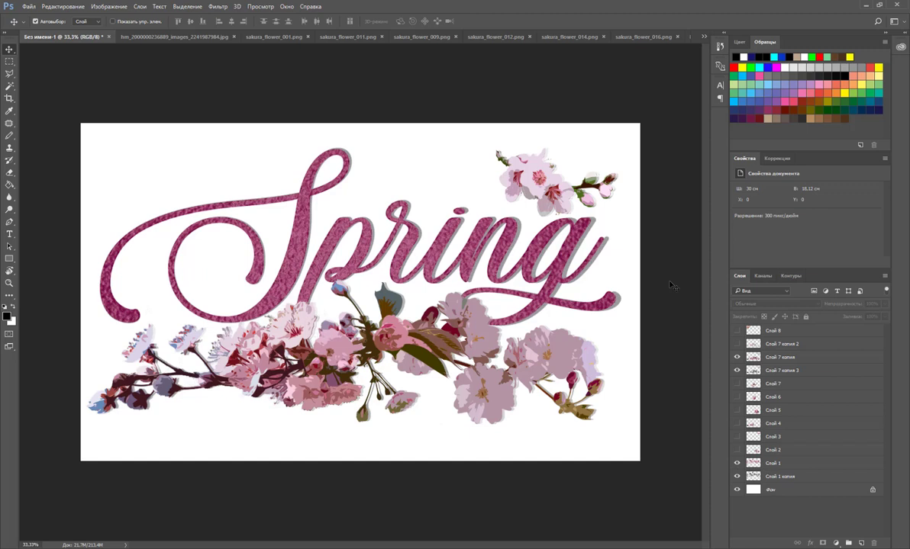
Toggle the grey flower copy Слой 7 копия 3 to compare, leaving it hidden
{"action": "left_click", "coordinate": [738, 373]}
{"action": "left_click", "coordinate": [738, 372]}
{"action": "left_click", "coordinate": [738, 372]}
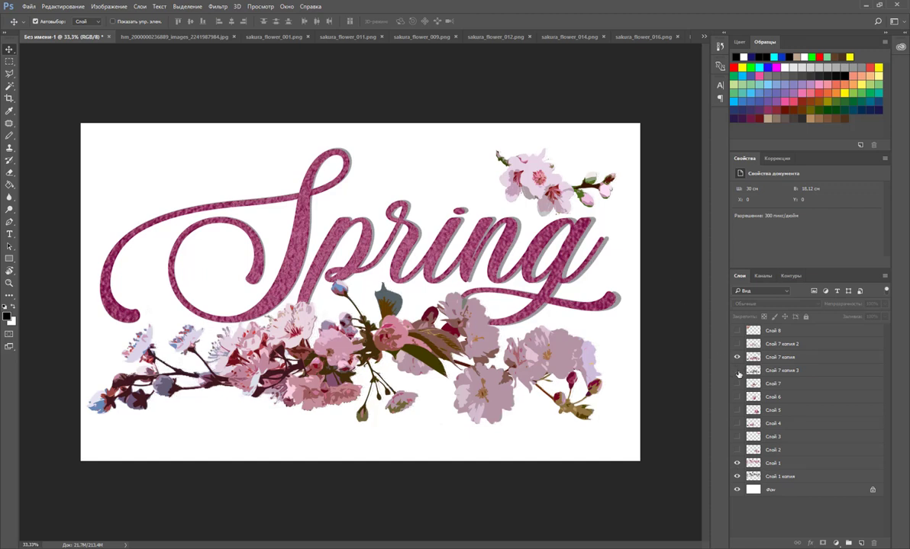
Duplicate Слой 1 копия, Слой 1 and Слой 7 копия, then merge the copies into one layer
{"action": "left_click", "coordinate": [772, 478]}
{"action": "left_click", "coordinate": [774, 463], "text": "ctrl"}
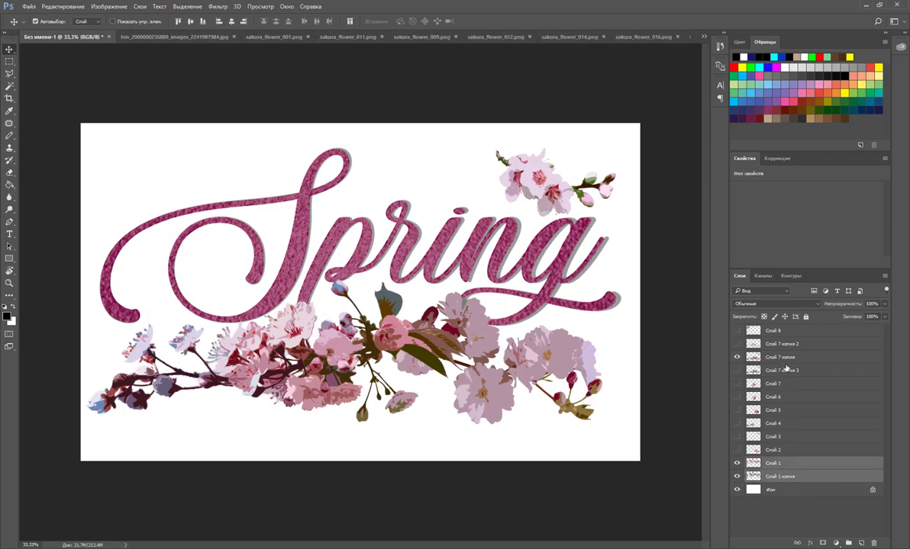
{"action": "left_click", "coordinate": [790, 357], "text": "ctrl"}
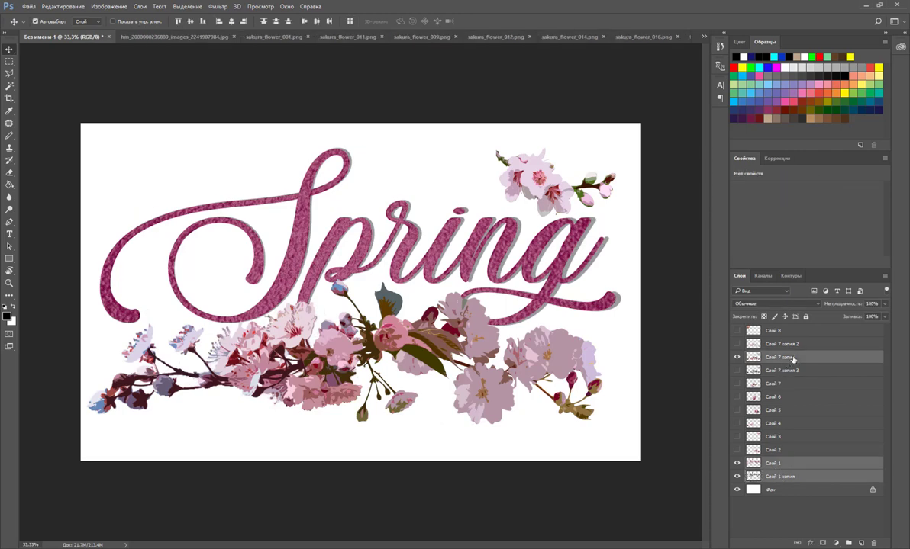
{"action": "right_click", "coordinate": [792, 359]}
{"action": "left_click", "coordinate": [664, 149]}
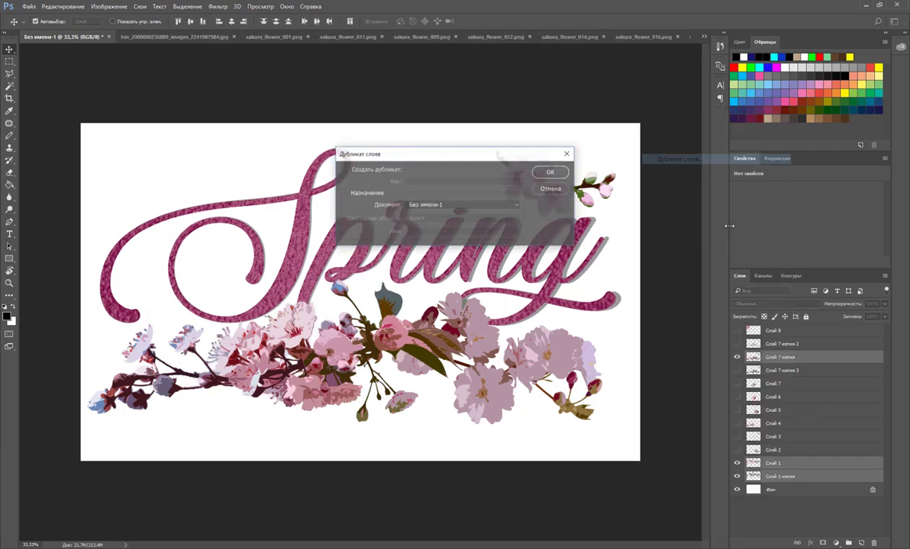
{"action": "left_click", "coordinate": [549, 173]}
{"action": "right_click", "coordinate": [793, 379]}
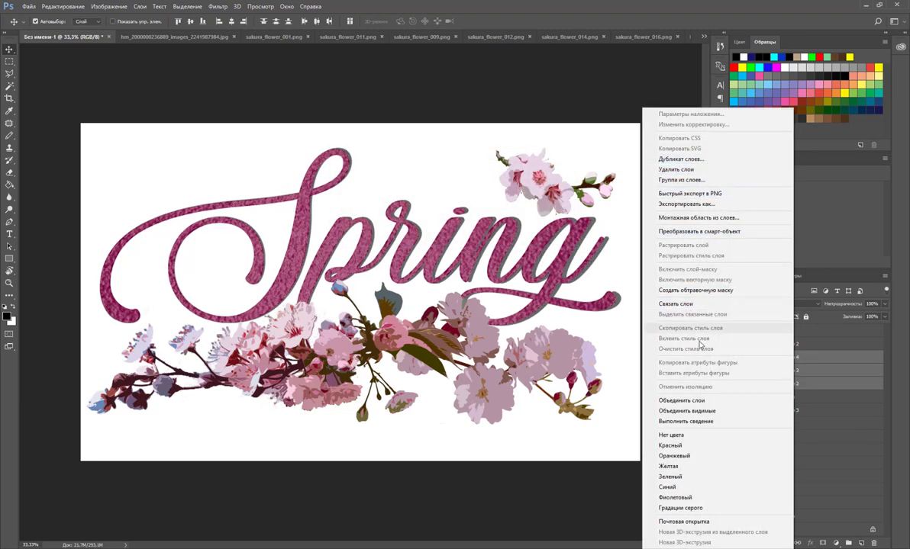
{"action": "left_click", "coordinate": [696, 400]}
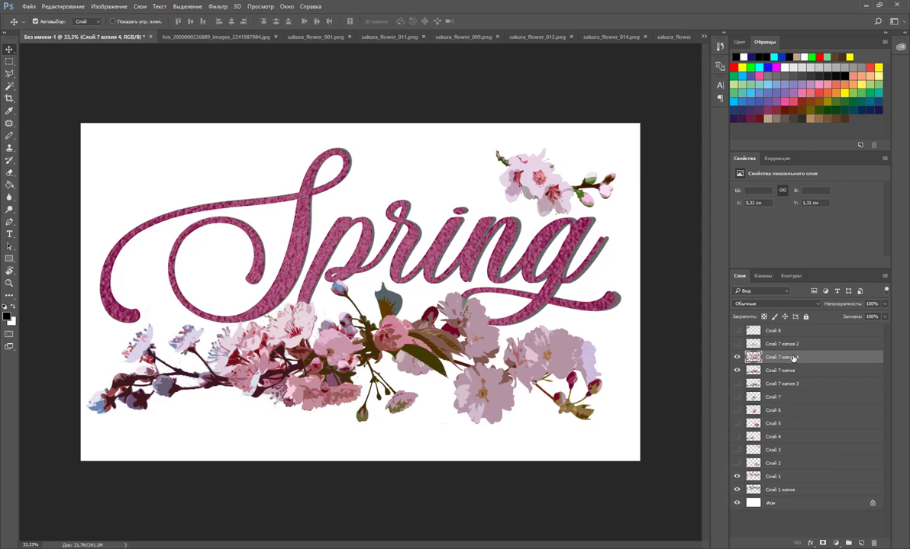
Drag the merged Spring artwork into the sweatshirt photo, accepting the colour profile conversion
{"action": "left_click", "coordinate": [179, 36]}
{"action": "left_click_drag", "start_coordinate": [192, 36], "coordinate": [437, 99]}
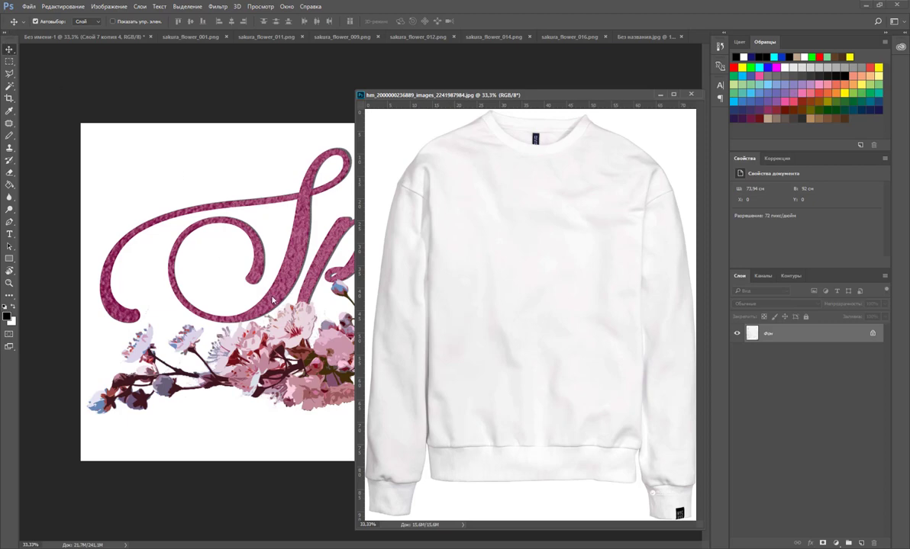
{"action": "left_click", "coordinate": [272, 300]}
{"action": "left_click_drag", "start_coordinate": [273, 264], "coordinate": [522, 296]}
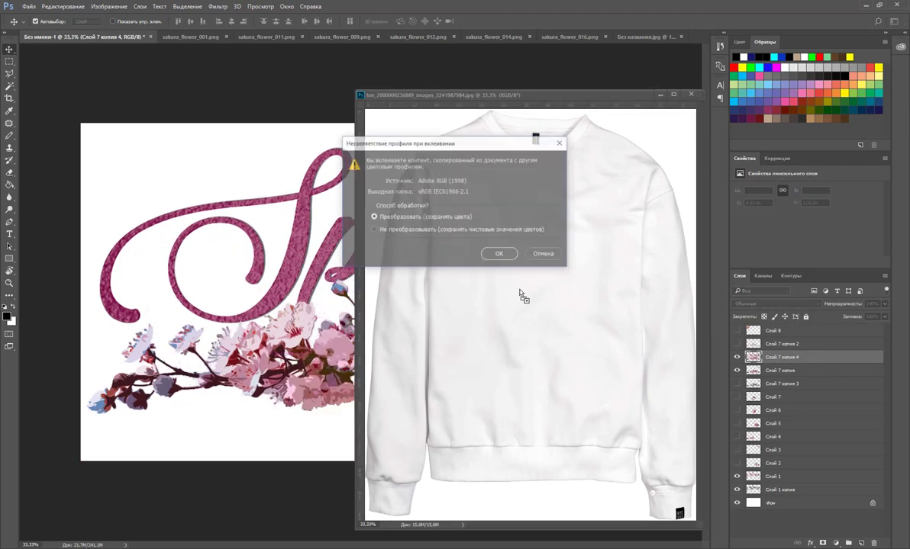
{"action": "left_click", "coordinate": [511, 255]}
{"action": "left_click", "coordinate": [501, 238]}
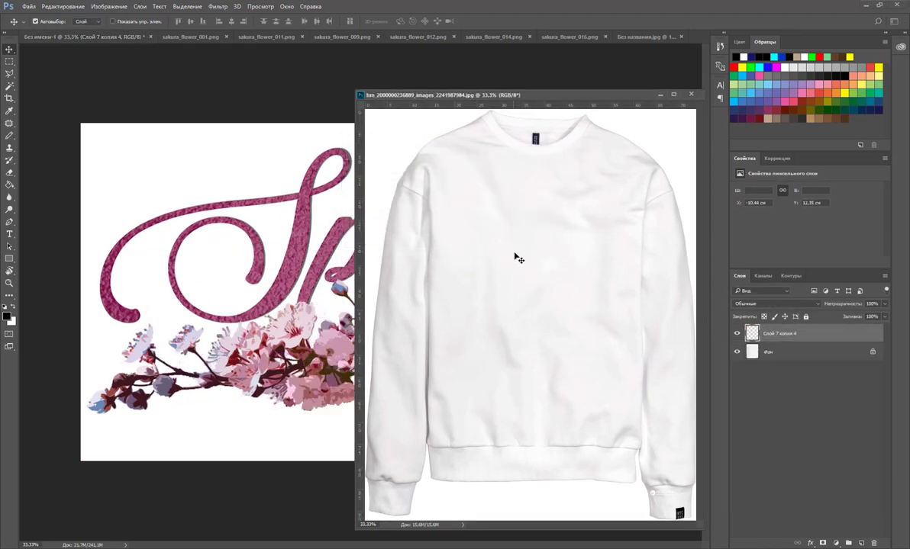
{"action": "left_click_drag", "start_coordinate": [524, 256], "coordinate": [483, 248]}
{"action": "left_click_drag", "start_coordinate": [574, 94], "coordinate": [402, 37]}
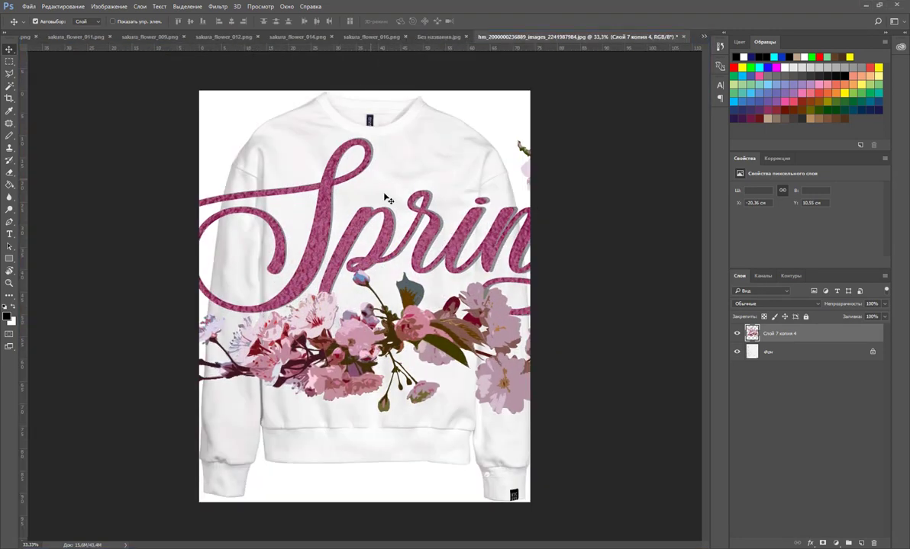
Scale the artwork down with Free Transform and centre it on the sweatshirt chest
{"action": "key", "text": "ctrl+t"}
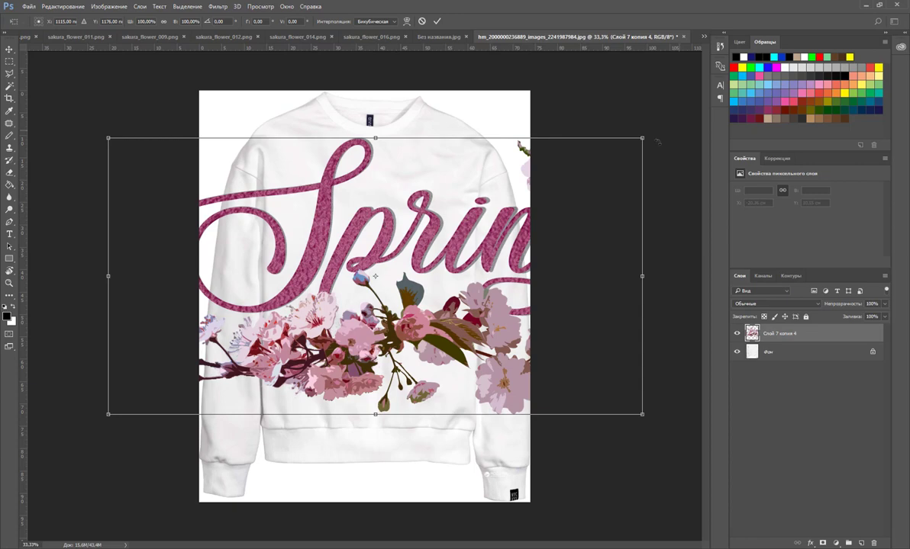
{"action": "left_click_drag", "start_coordinate": [647, 138], "coordinate": [503, 281]}
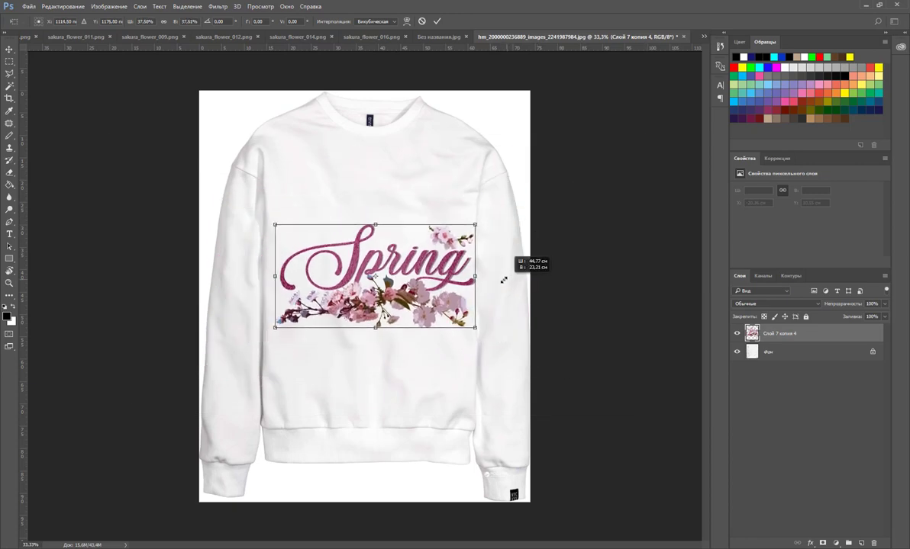
{"action": "mouse_move", "coordinate": [464, 296]}
{"action": "left_mouse_down"}
{"action": "mouse_move", "coordinate": [433, 196]}
{"action": "mouse_move", "coordinate": [439, 208]}
{"action": "mouse_move", "coordinate": [428, 225]}
{"action": "left_mouse_up"}
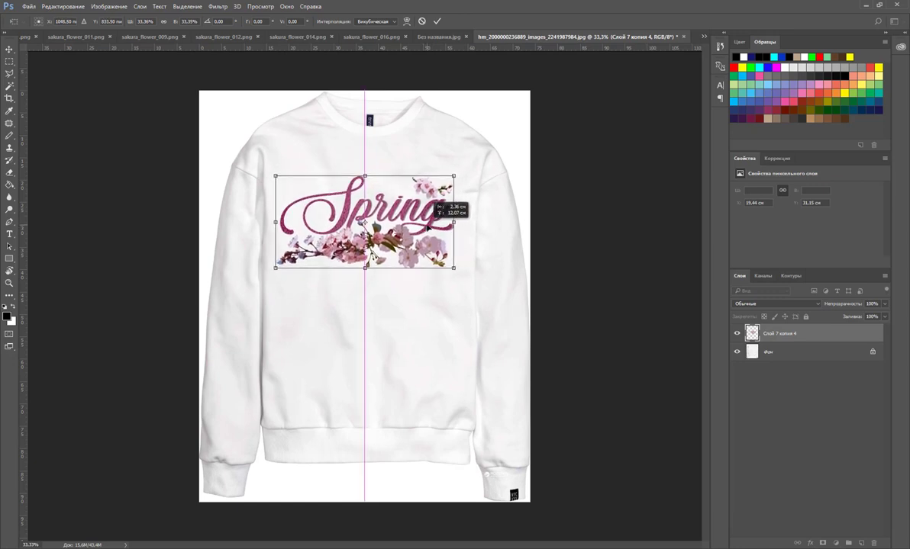
{"action": "left_click_drag", "start_coordinate": [429, 226], "coordinate": [430, 222]}
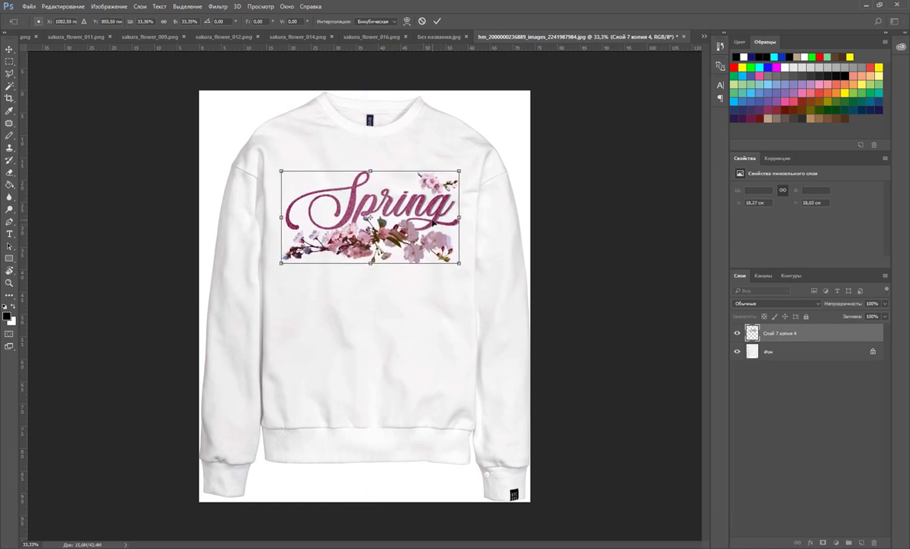
{"action": "key", "text": "Return"}
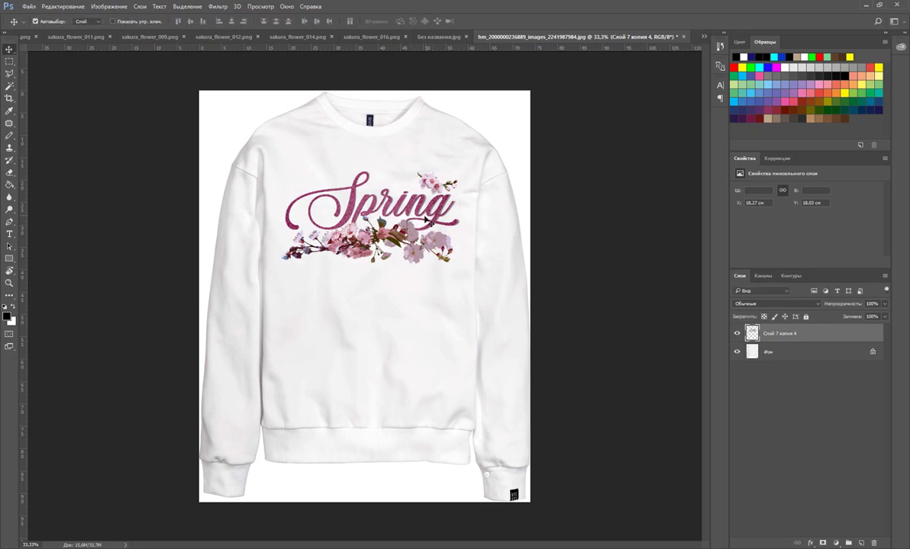
{"action": "left_click_drag", "start_coordinate": [386, 220], "coordinate": [382, 221]}
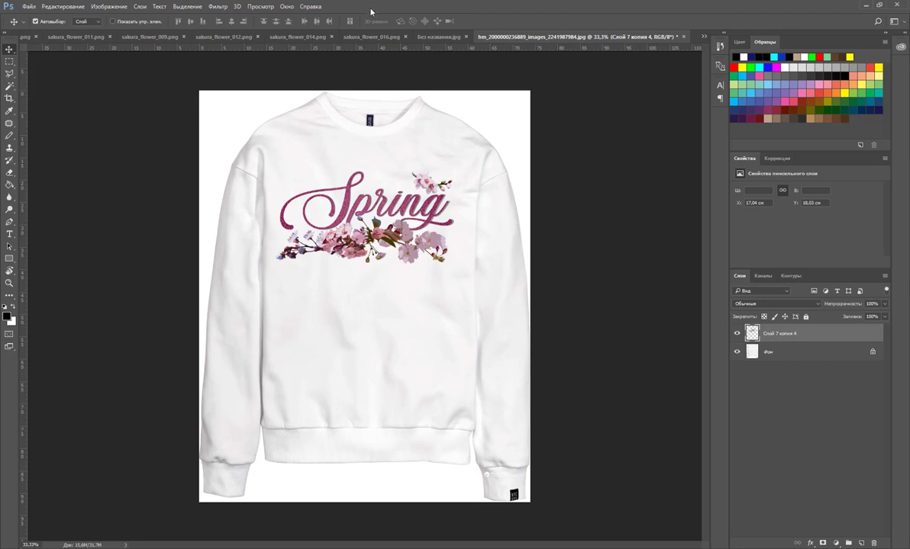
In Без имени-1, delete every layer except Слой 7 копия 4 via the trash icon
{"action": "left_click", "coordinate": [703, 36]}
{"action": "left_click", "coordinate": [729, 40]}
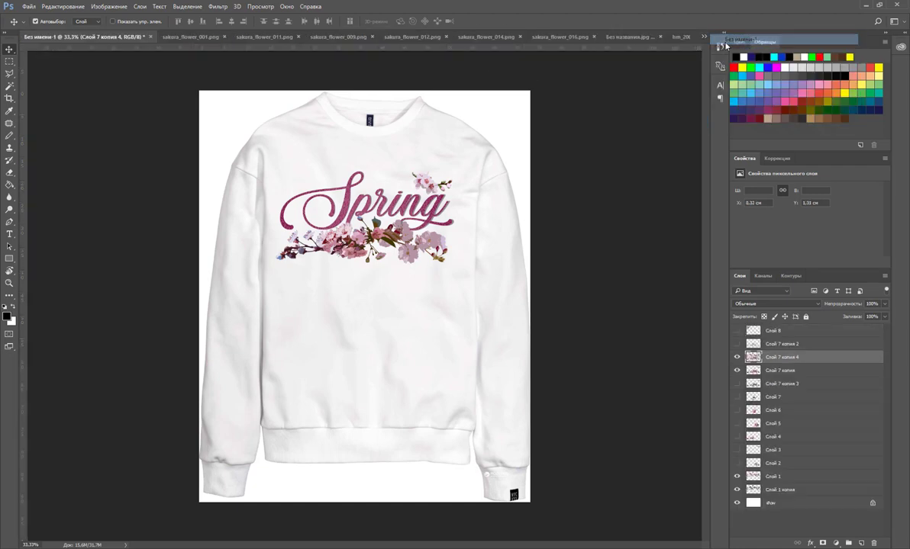
{"action": "left_click", "coordinate": [763, 384]}
{"action": "left_click", "coordinate": [783, 465], "text": "shift"}
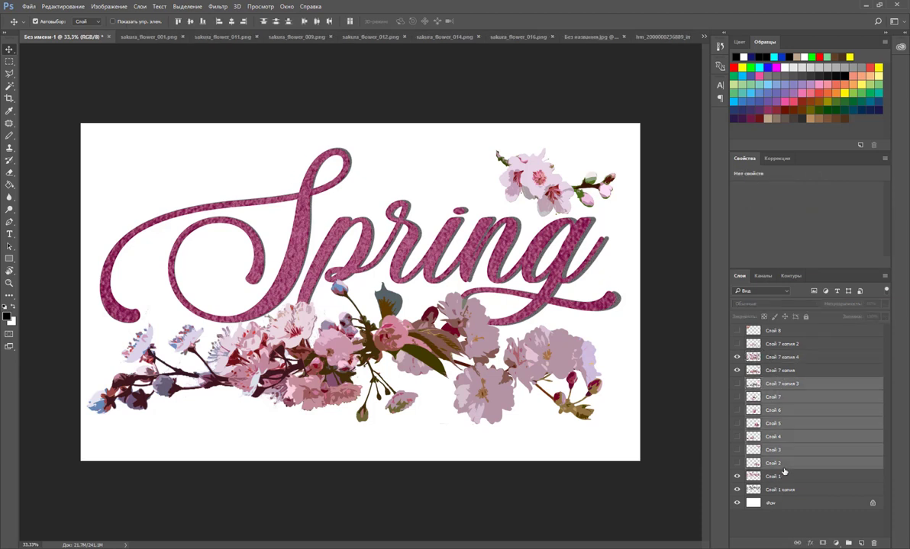
{"action": "left_click", "coordinate": [779, 370]}
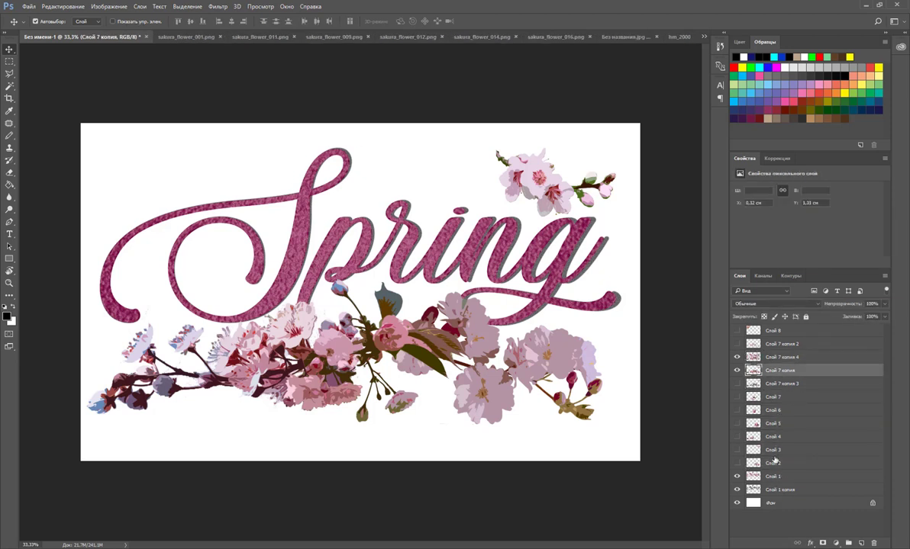
{"action": "left_click", "coordinate": [786, 493], "text": "shift"}
{"action": "left_click_drag", "start_coordinate": [786, 494], "coordinate": [872, 543]}
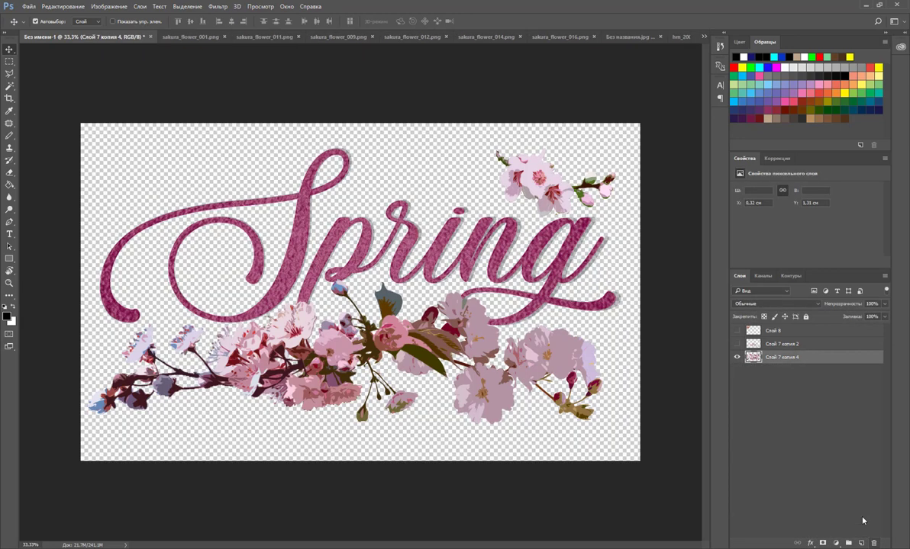
{"action": "left_click", "coordinate": [782, 332], "text": "shift"}
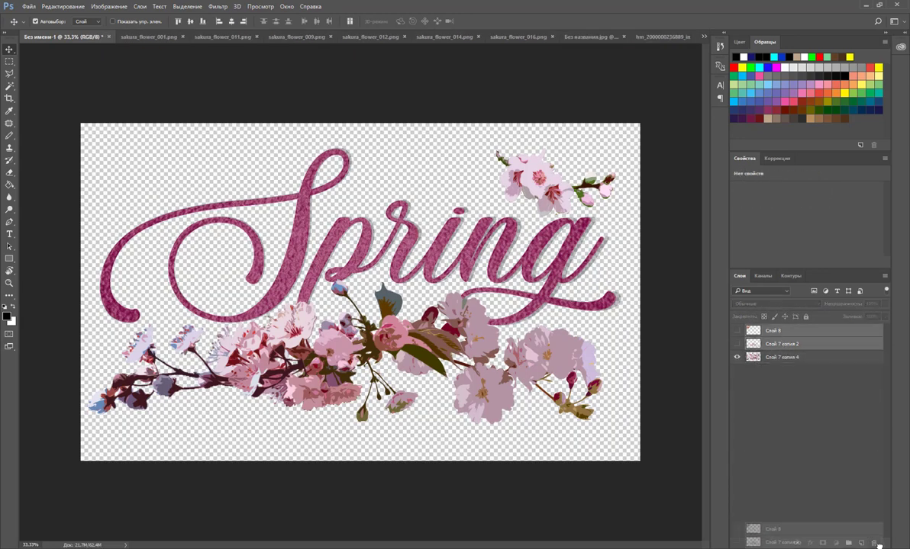
{"action": "left_click_drag", "start_coordinate": [782, 332], "coordinate": [872, 543]}
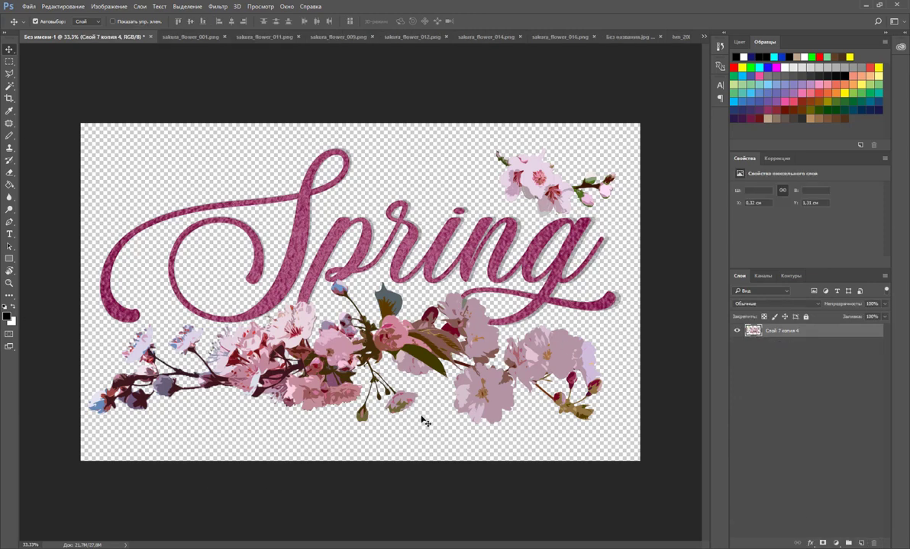
Open the Save As dialog, then cancel it
{"action": "left_click", "coordinate": [22, 8]}
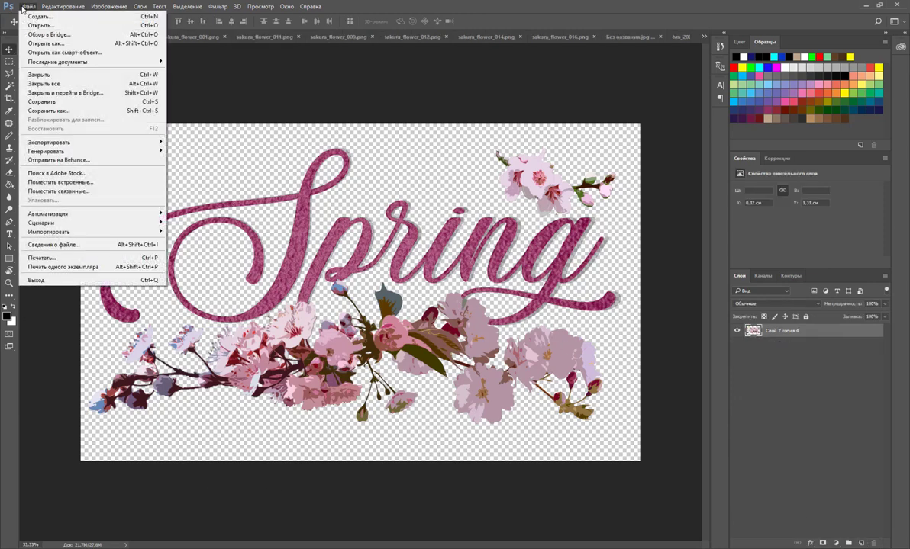
{"action": "left_click", "coordinate": [47, 110]}
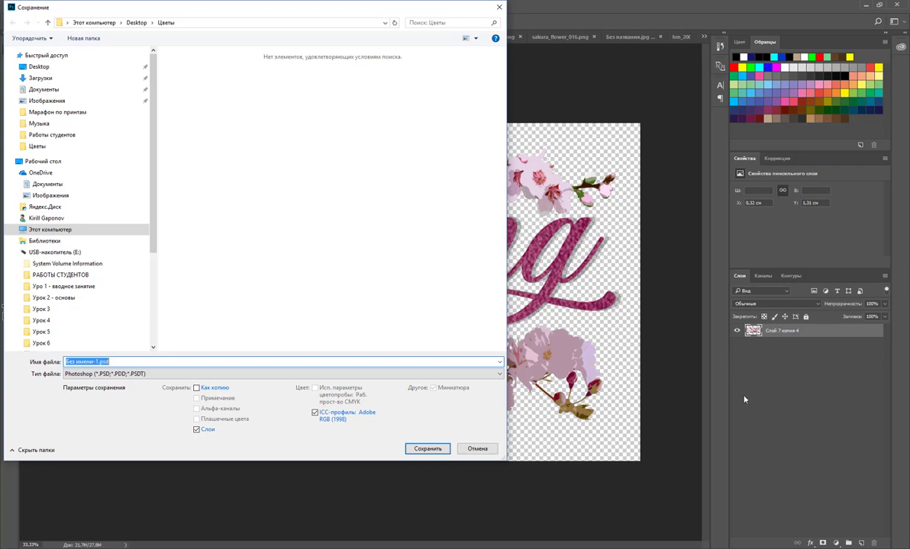
{"action": "left_click", "coordinate": [309, 361]}
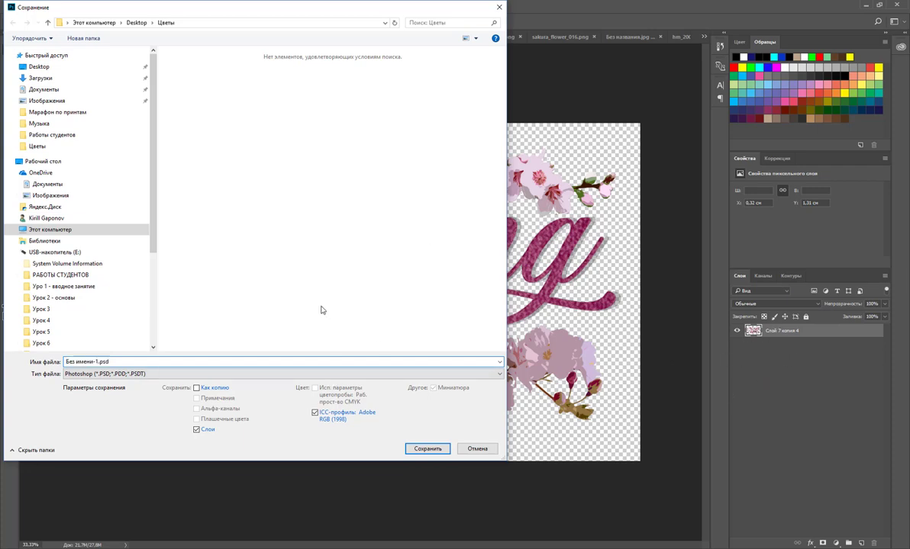
{"action": "left_click", "coordinate": [476, 448]}
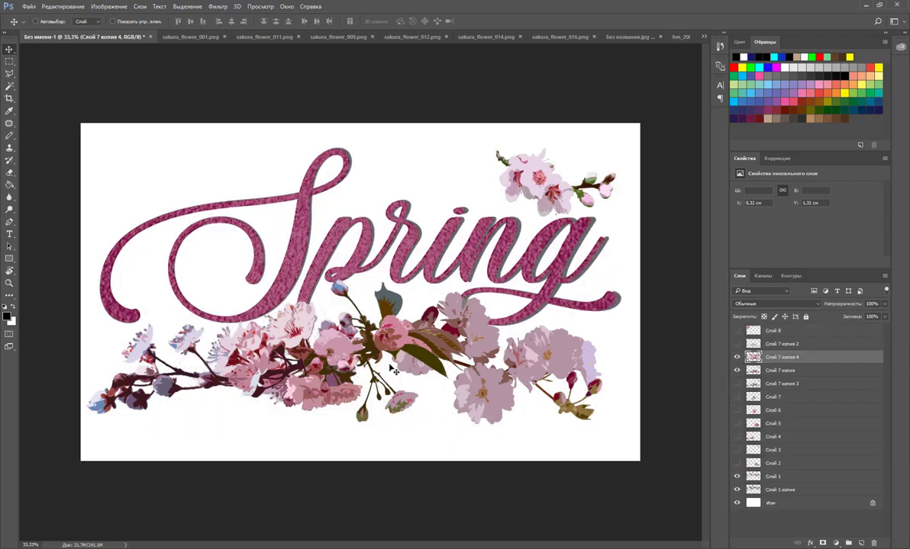
Save the document as PSD 'Spring принт' in the Desktop > Цветы folder
{"action": "left_click", "coordinate": [28, 6]}
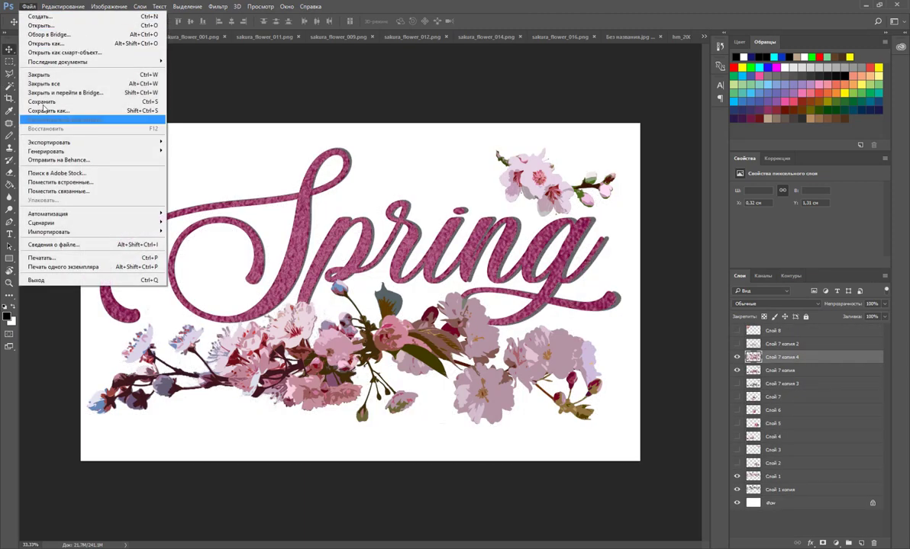
{"action": "left_click", "coordinate": [45, 111]}
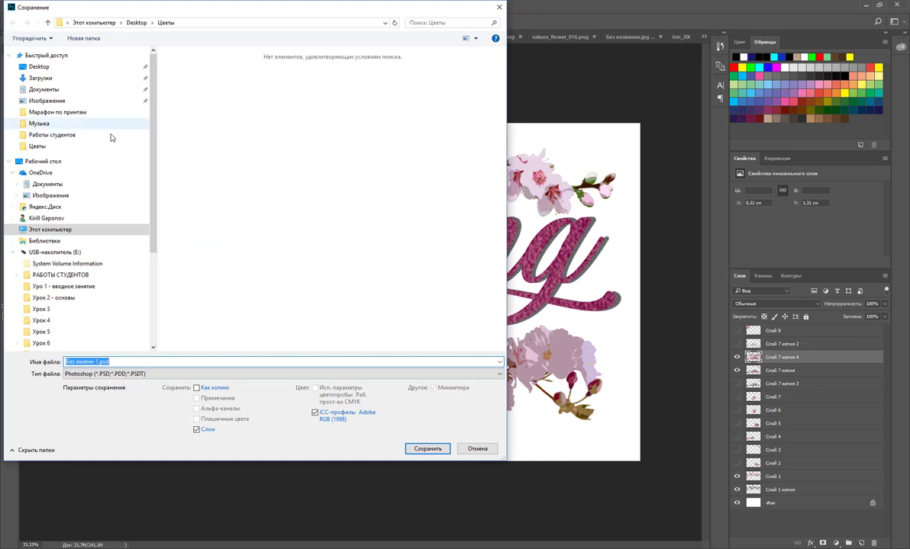
{"action": "left_click", "coordinate": [70, 229]}
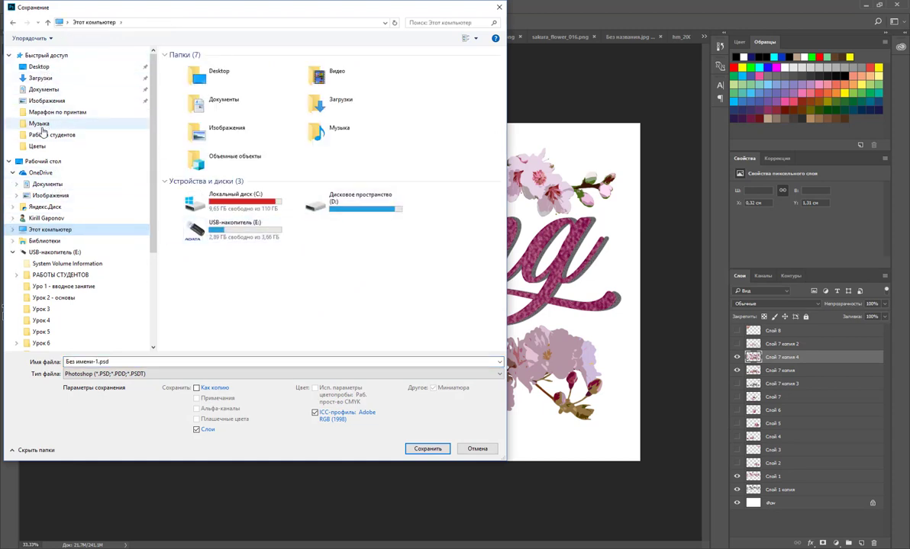
{"action": "left_click", "coordinate": [39, 159]}
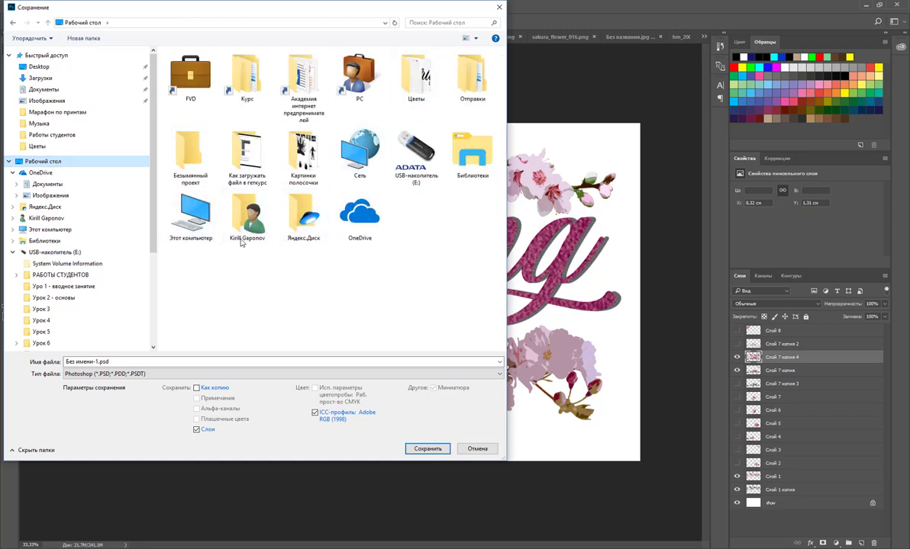
{"action": "double_click", "coordinate": [416, 76]}
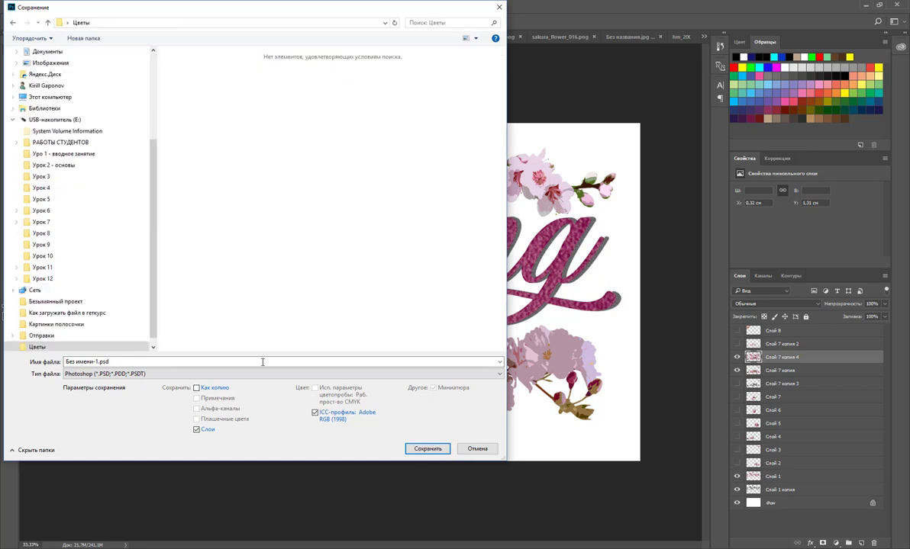
{"action": "left_click", "coordinate": [138, 360]}
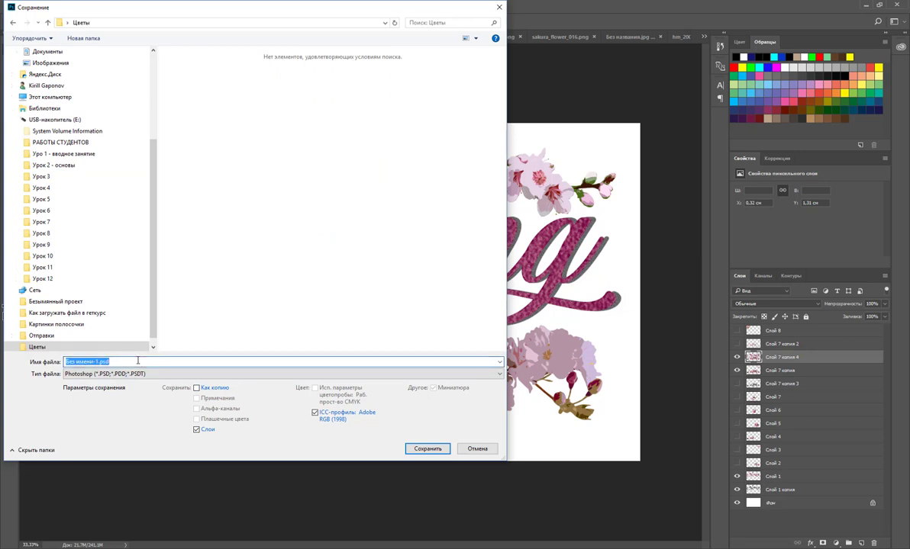
{"action": "type", "text": "Spri"}
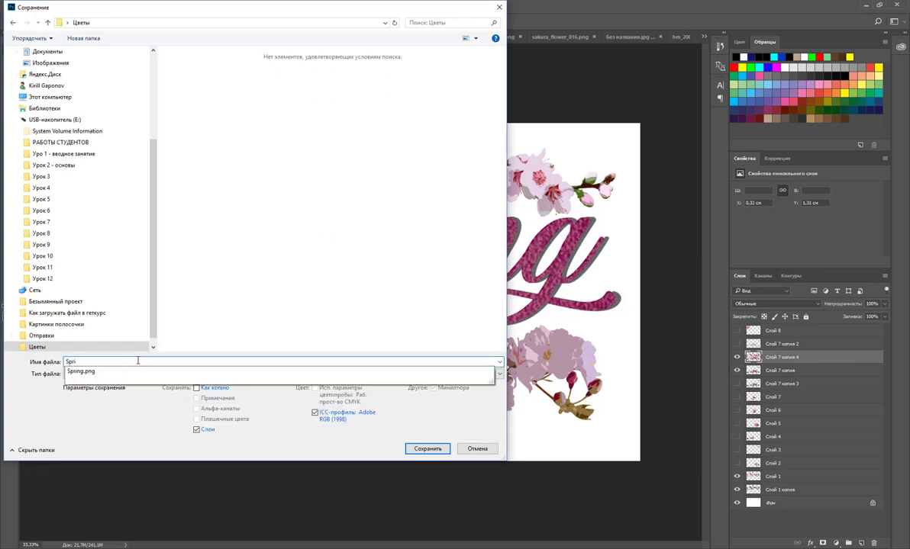
{"action": "type", "text": "ng n"}
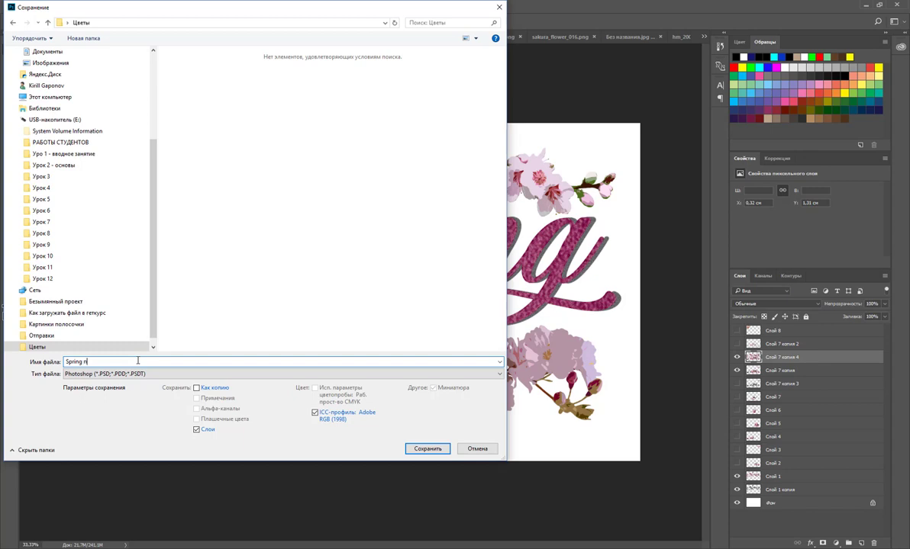
{"action": "type", "text": "ринт"}
{"action": "key", "text": "Return"}
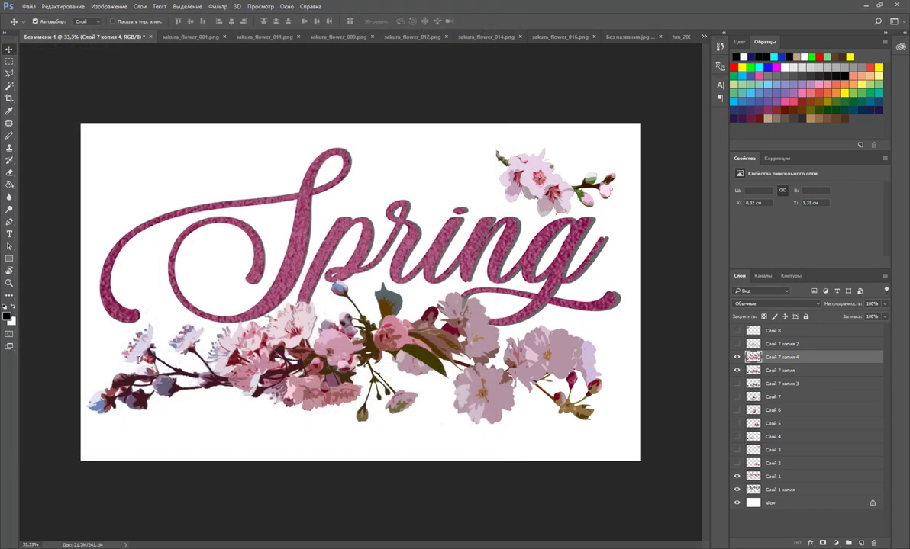
Finish the PSD save, then close Без названия.jpg, sakura_flower_011 and sakura_flower_001
{"action": "key", "text": "Return"}
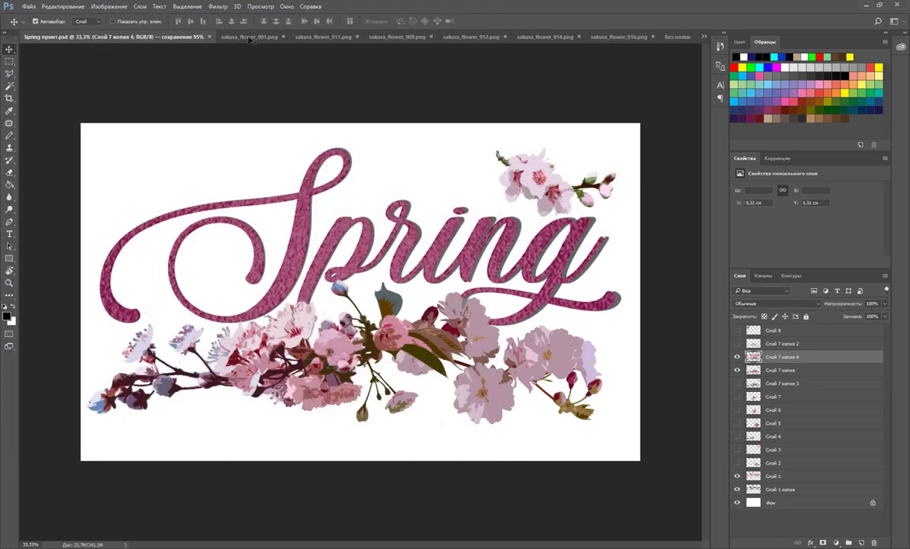
{"action": "left_click", "coordinate": [235, 38]}
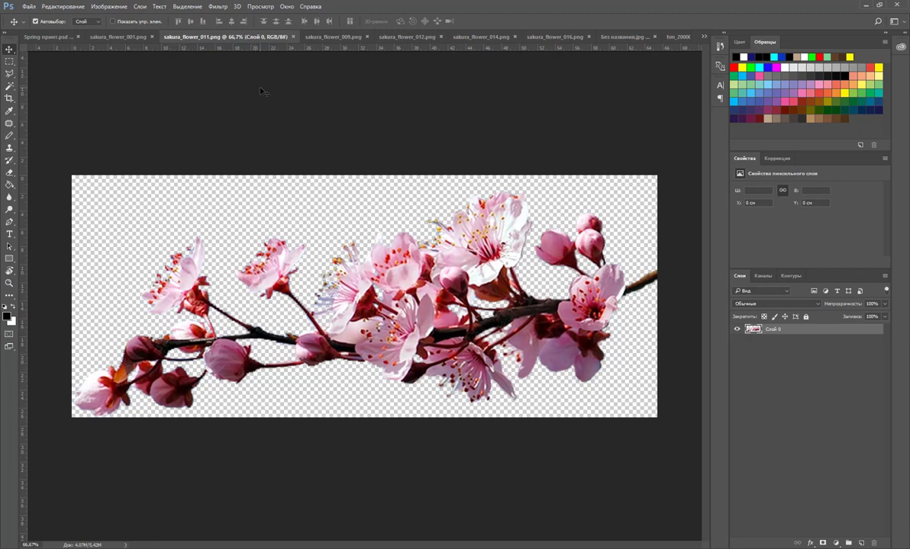
{"action": "left_click", "coordinate": [703, 36]}
{"action": "left_click", "coordinate": [737, 111]}
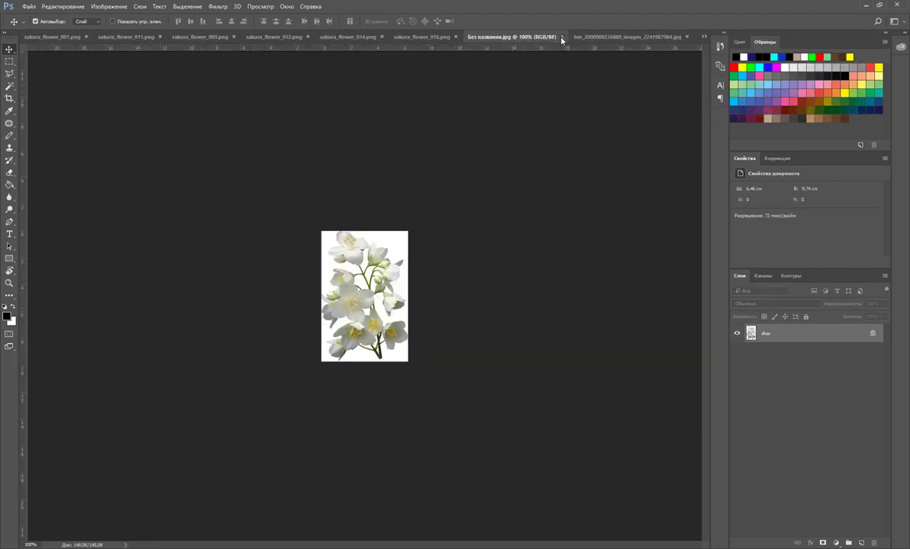
{"action": "left_click", "coordinate": [561, 36]}
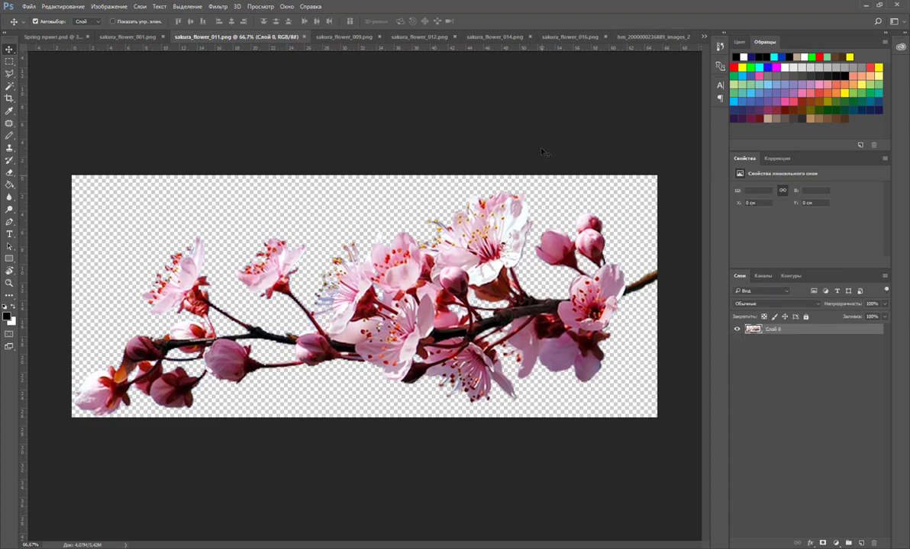
{"action": "left_click", "coordinate": [303, 36]}
{"action": "left_click", "coordinate": [216, 37]}
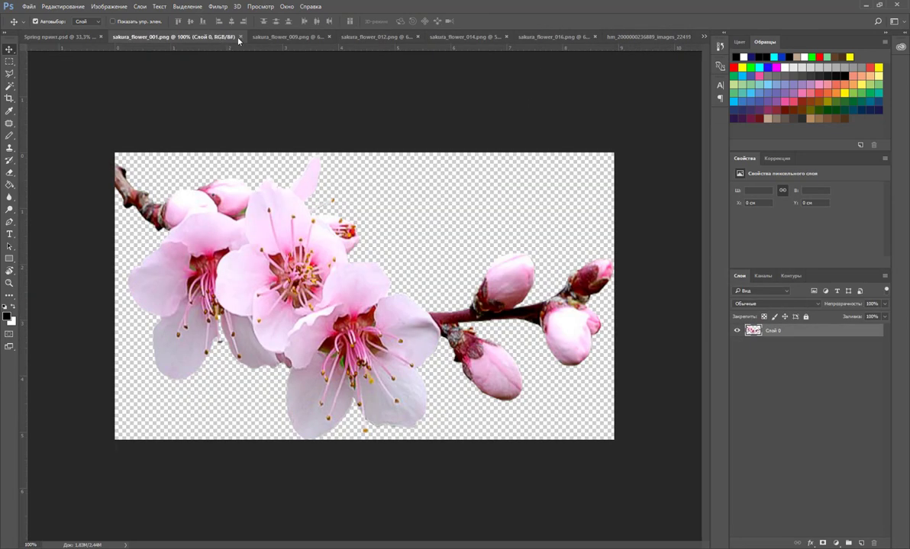
Close the remaining sakura flower documents 009, 012, 014 and 016
{"action": "left_click", "coordinate": [261, 37]}
{"action": "left_click", "coordinate": [261, 37]}
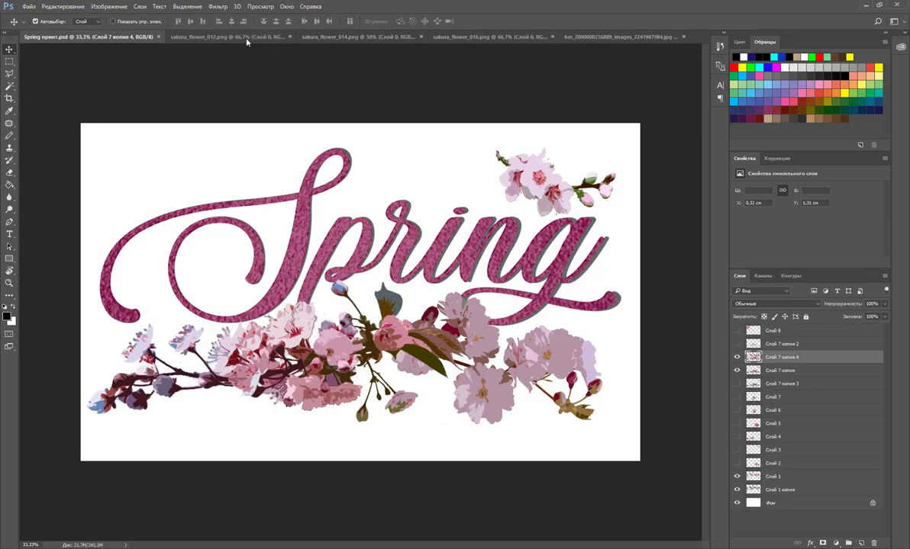
{"action": "left_click", "coordinate": [245, 38]}
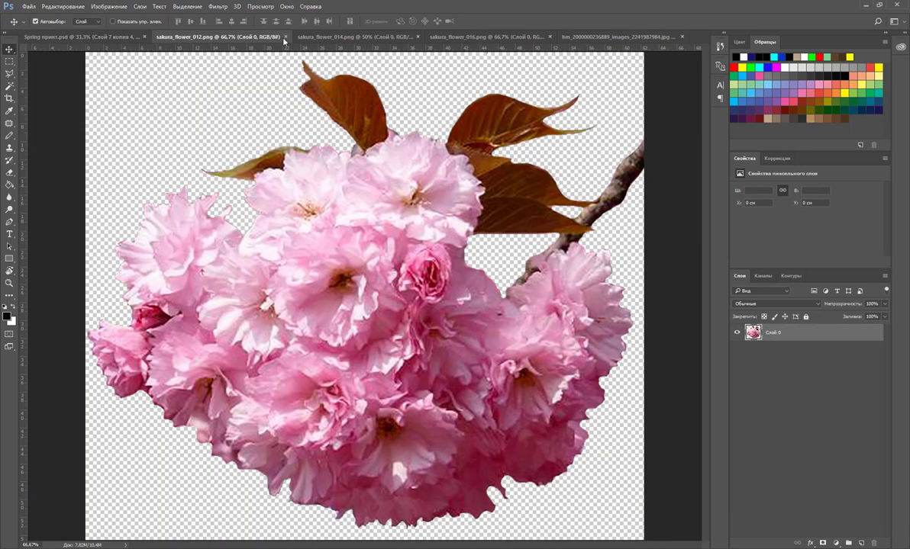
{"action": "left_click", "coordinate": [267, 37]}
{"action": "left_click", "coordinate": [259, 36]}
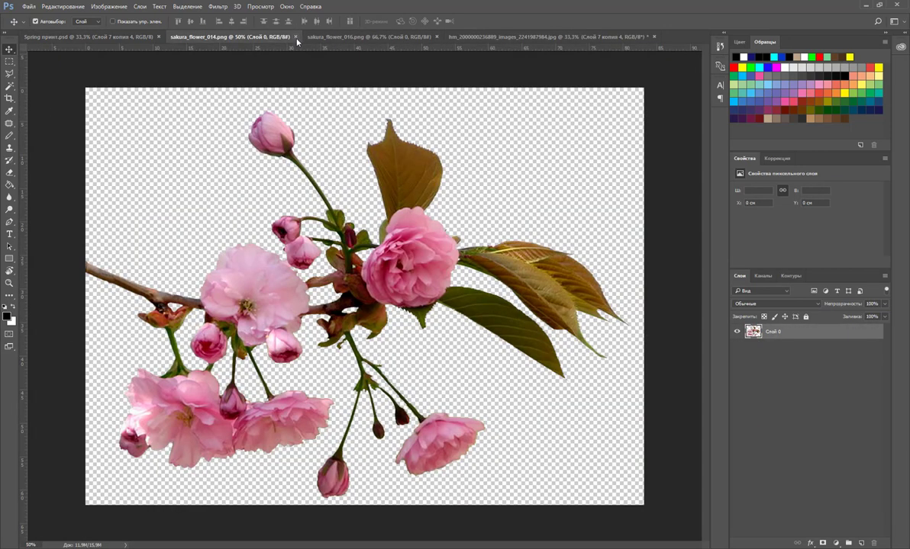
{"action": "left_click", "coordinate": [295, 37]}
{"action": "left_click", "coordinate": [259, 37]}
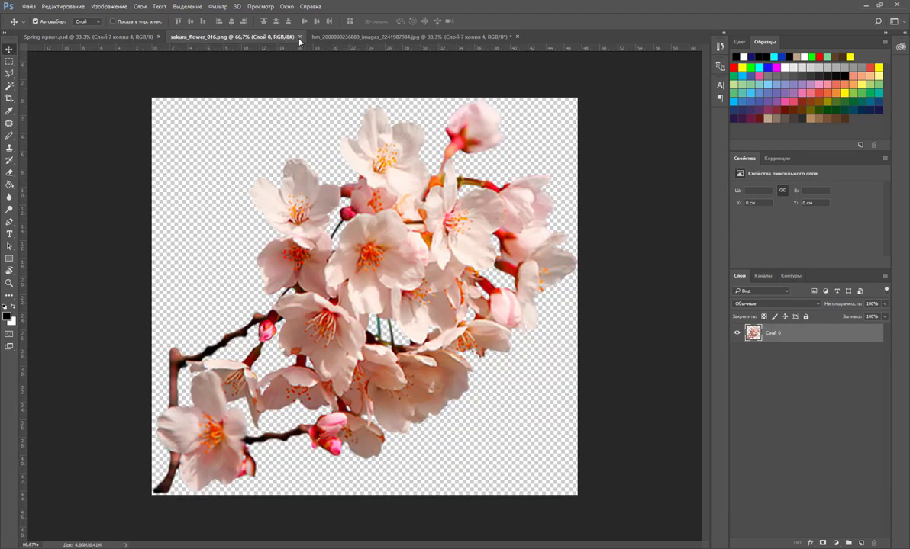
{"action": "left_click", "coordinate": [300, 37]}
{"action": "left_click", "coordinate": [296, 37]}
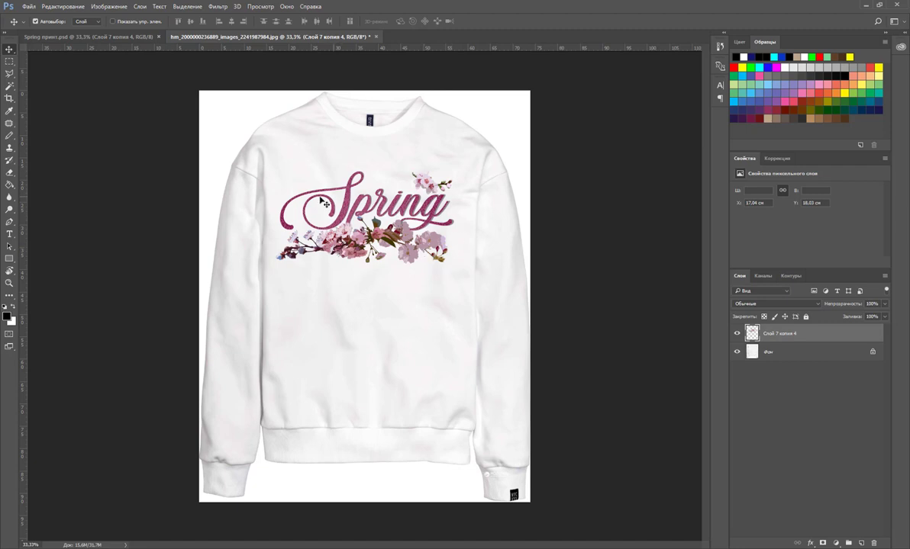
Save the mockup as PNG 'толстовка принт', accepting the default PNG options
{"action": "left_click", "coordinate": [31, 9]}
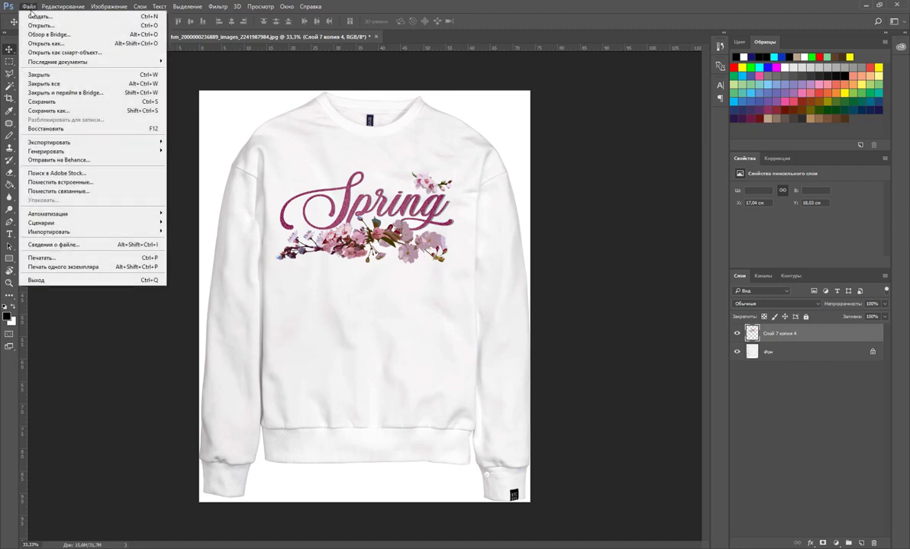
{"action": "left_click", "coordinate": [70, 107]}
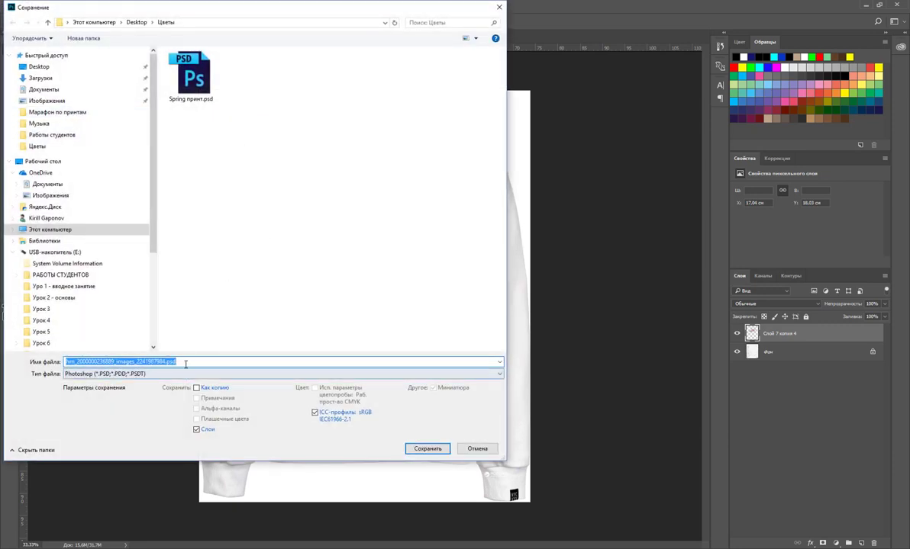
{"action": "type", "text": "тол"}
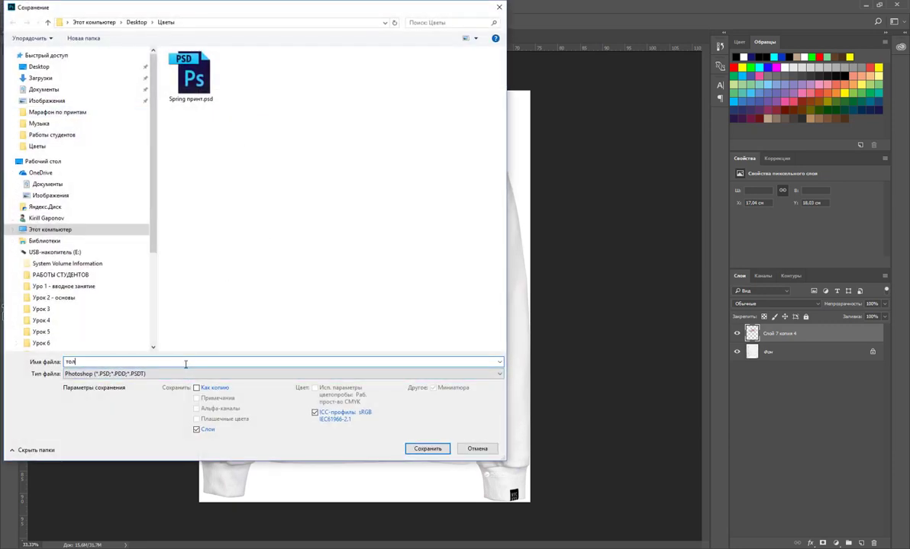
{"action": "type", "text": "стовк"}
{"action": "type", "text": "а принт"}
{"action": "left_click", "coordinate": [378, 373]}
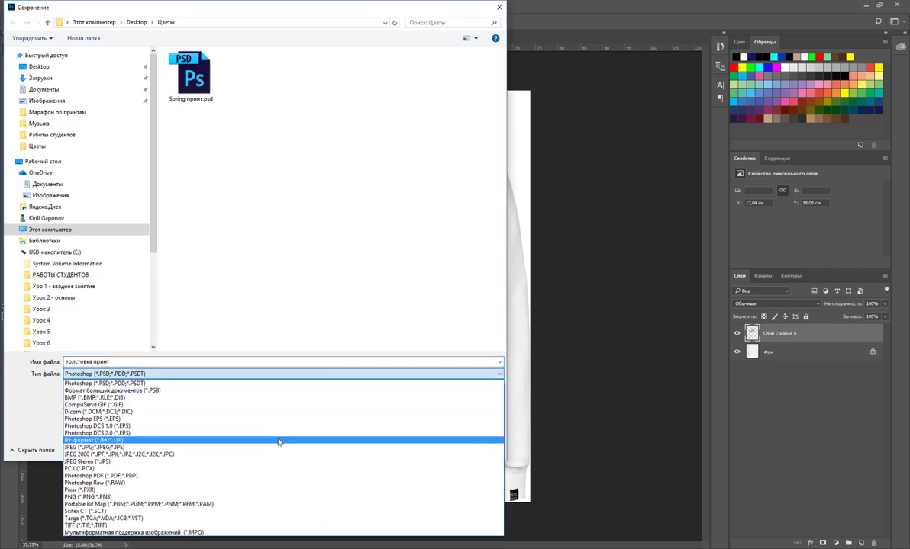
{"action": "left_click", "coordinate": [262, 497]}
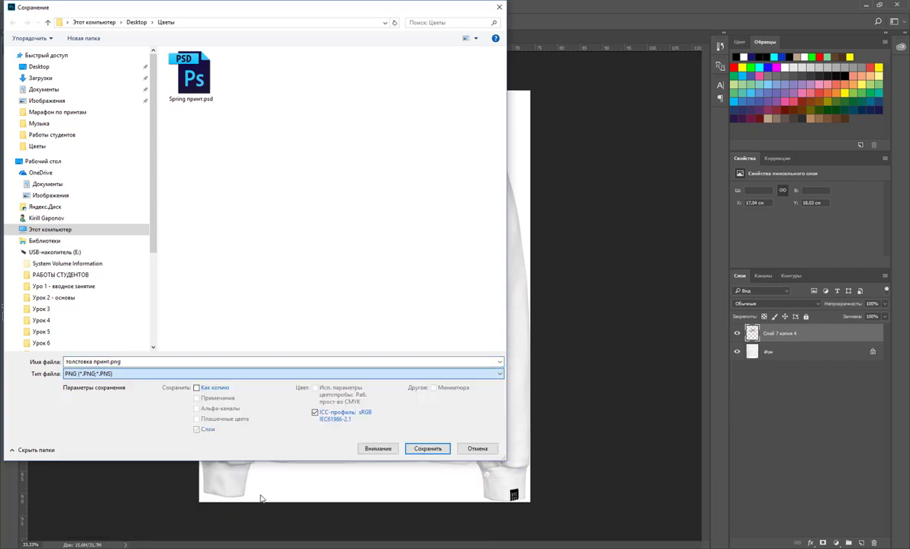
{"action": "left_click", "coordinate": [429, 449]}
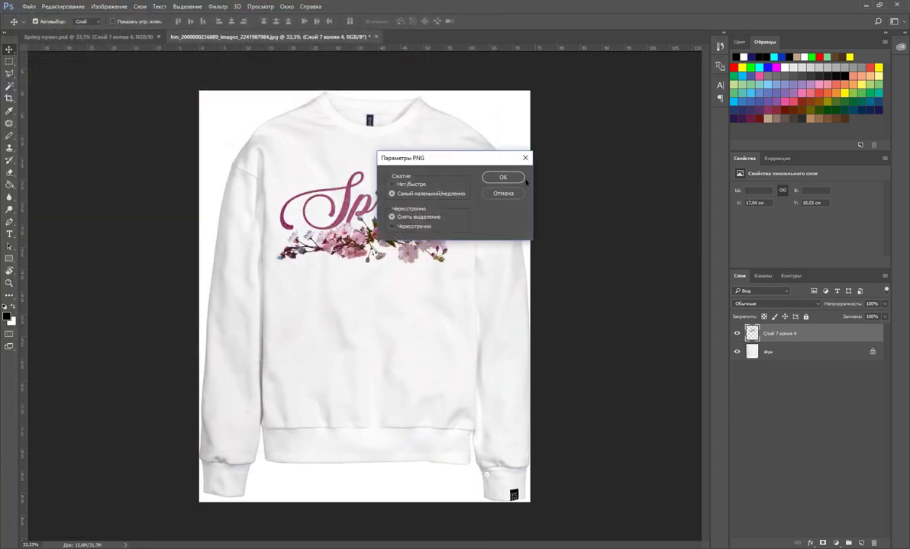
{"action": "left_click", "coordinate": [507, 178]}
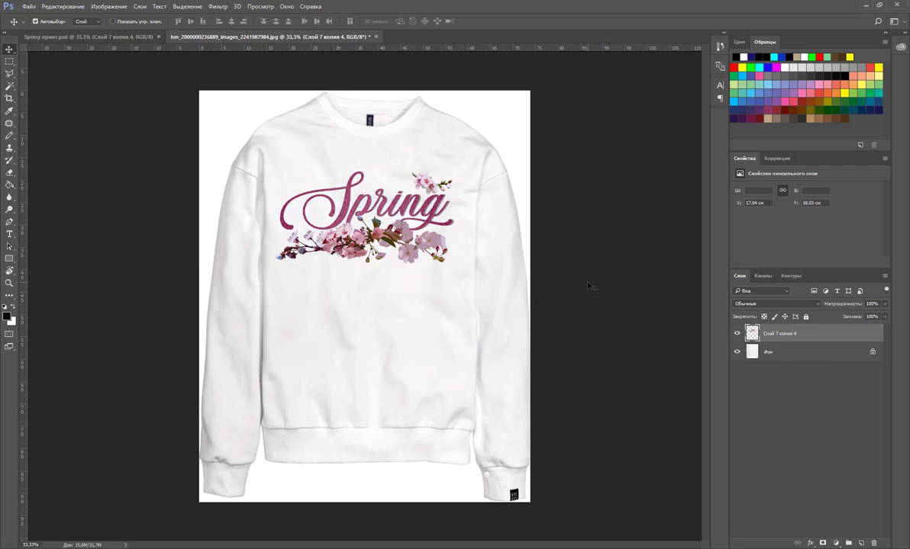
{"action": "left_click", "coordinate": [10, 283]}
{"action": "left_click", "coordinate": [398, 246]}
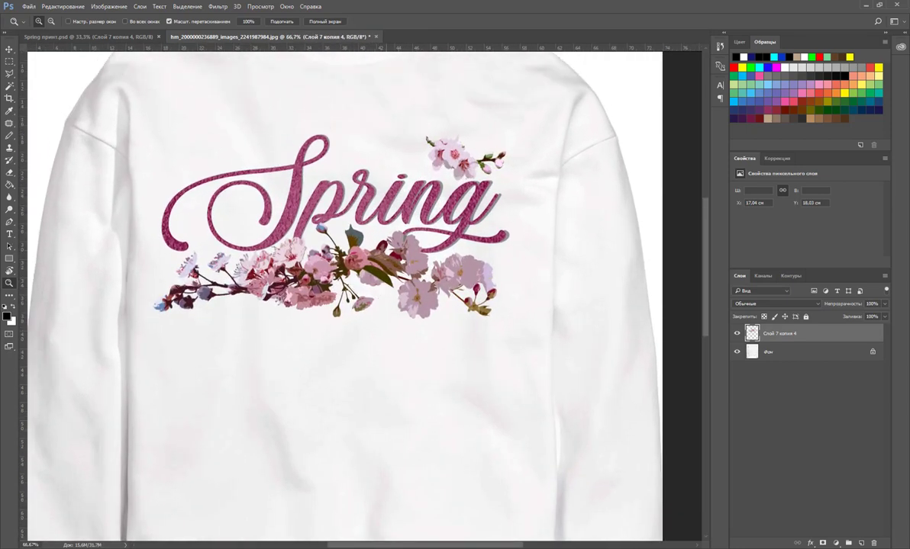
{"action": "left_click_drag", "start_coordinate": [414, 365], "coordinate": [450, 379]}
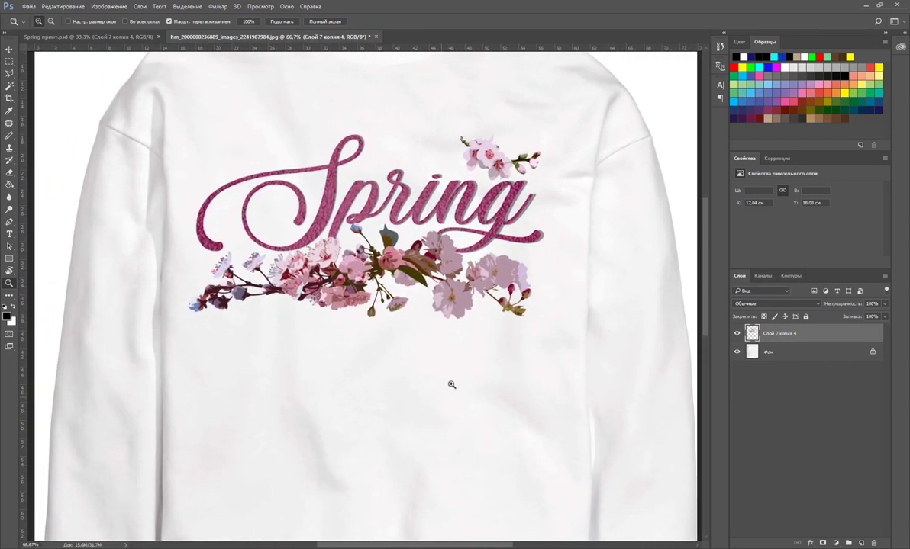
{"action": "left_click", "coordinate": [439, 239]}
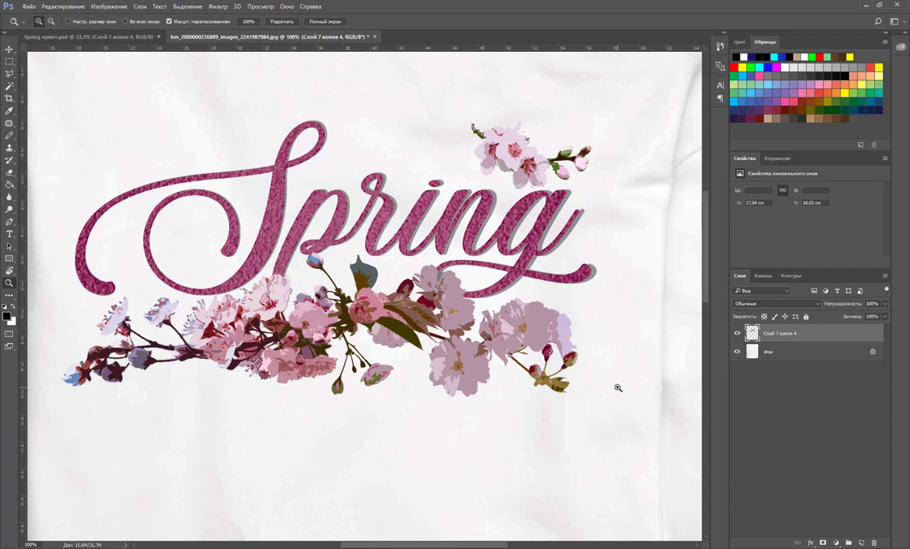
{"action": "left_click", "coordinate": [386, 307], "text": "alt"}
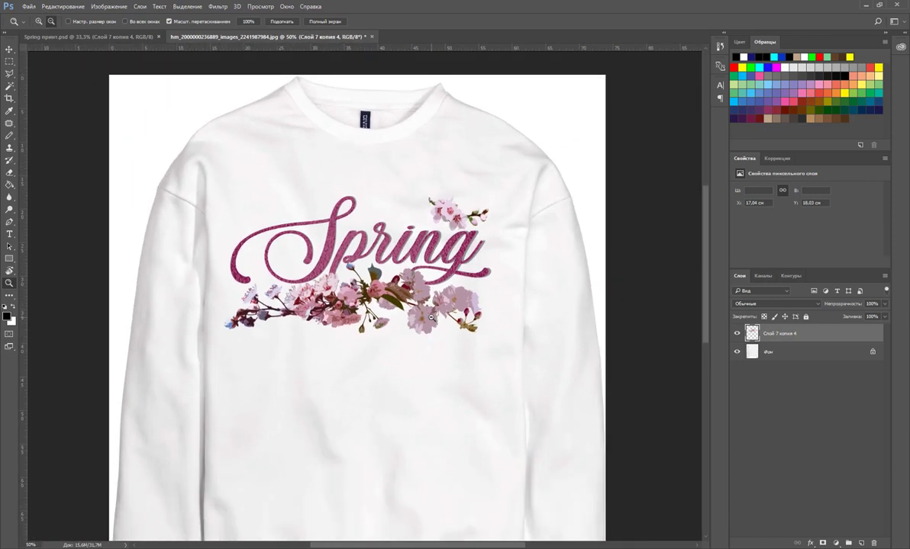
{"action": "left_click", "coordinate": [432, 319], "text": "alt"}
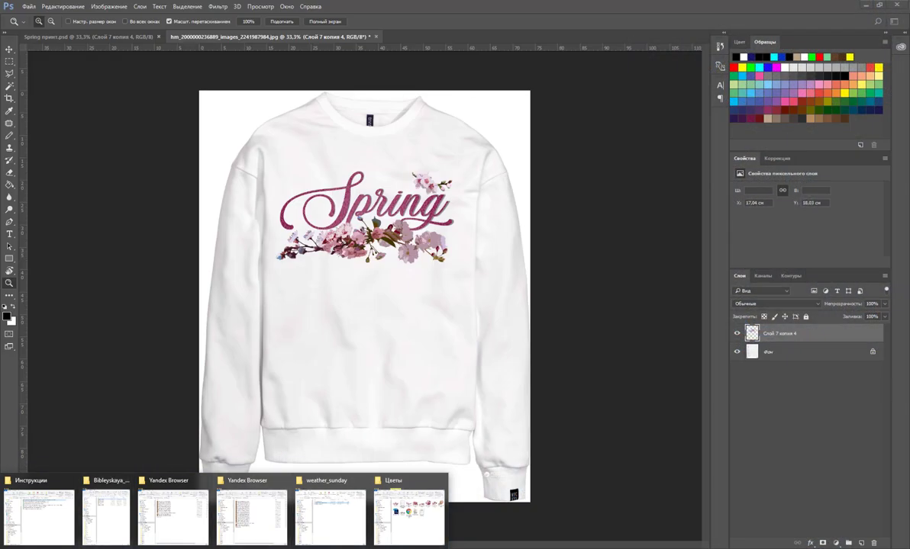
Switch from Photoshop to Chrome's dafont Script > Calligraphy font listing
{"action": "key", "text": "alt+Tab"}
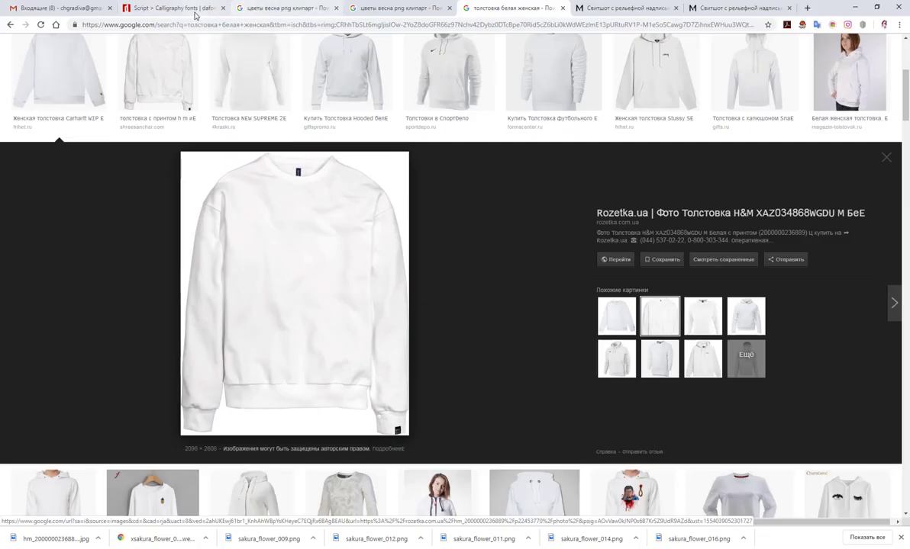
{"action": "left_click", "coordinate": [172, 8]}
{"action": "scroll", "coordinate": [277, 265], "scroll_direction": "up", "scroll_amount": 5}
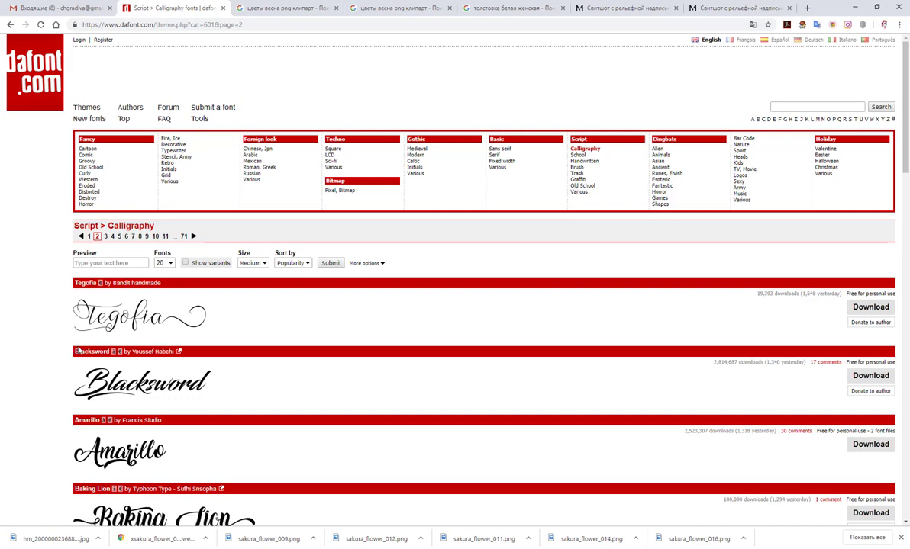
Browse the calligraphy fonts, then go to the Dingbats > Nature category
{"action": "scroll", "coordinate": [79, 351], "scroll_direction": "down", "scroll_amount": 2}
{"action": "scroll", "coordinate": [79, 344], "scroll_direction": "down", "scroll_amount": 2}
{"action": "scroll", "coordinate": [84, 324], "scroll_direction": "down", "scroll_amount": 1}
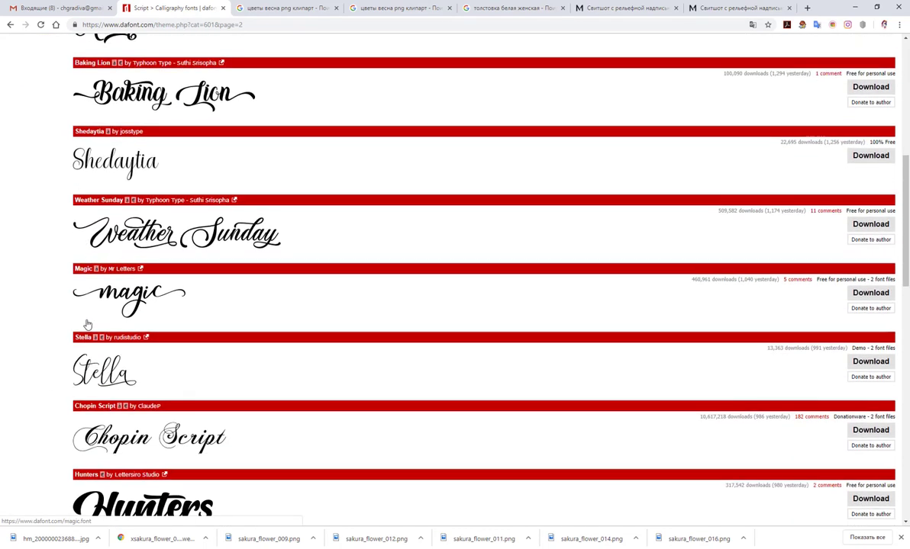
{"action": "scroll", "coordinate": [87, 323], "scroll_direction": "down", "scroll_amount": 1}
{"action": "scroll", "coordinate": [87, 324], "scroll_direction": "down", "scroll_amount": 1}
{"action": "scroll", "coordinate": [87, 324], "scroll_direction": "down", "scroll_amount": 2}
{"action": "scroll", "coordinate": [87, 324], "scroll_direction": "down", "scroll_amount": 2}
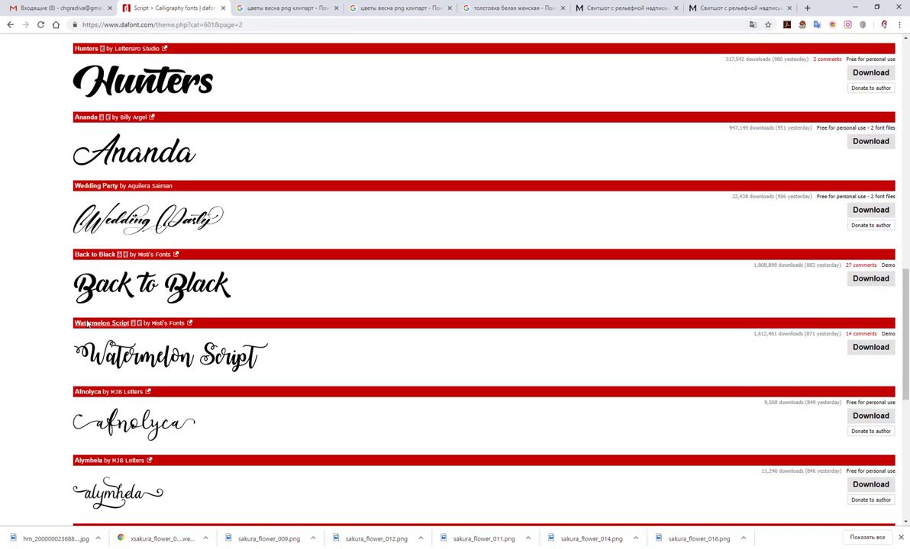
{"action": "scroll", "coordinate": [398, 309], "scroll_direction": "up", "scroll_amount": 2}
{"action": "scroll", "coordinate": [397, 308], "scroll_direction": "up", "scroll_amount": 5}
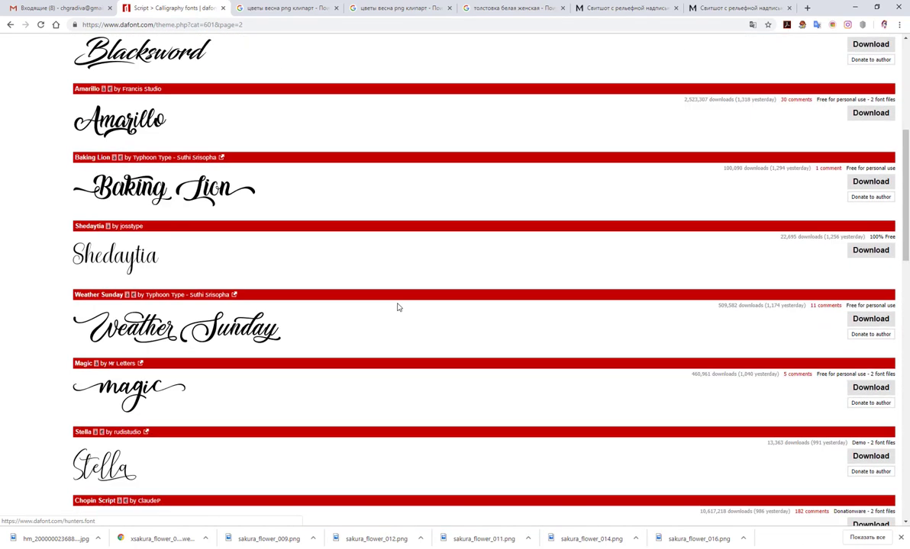
{"action": "scroll", "coordinate": [398, 308], "scroll_direction": "up", "scroll_amount": 3}
{"action": "scroll", "coordinate": [398, 308], "scroll_direction": "up", "scroll_amount": 2}
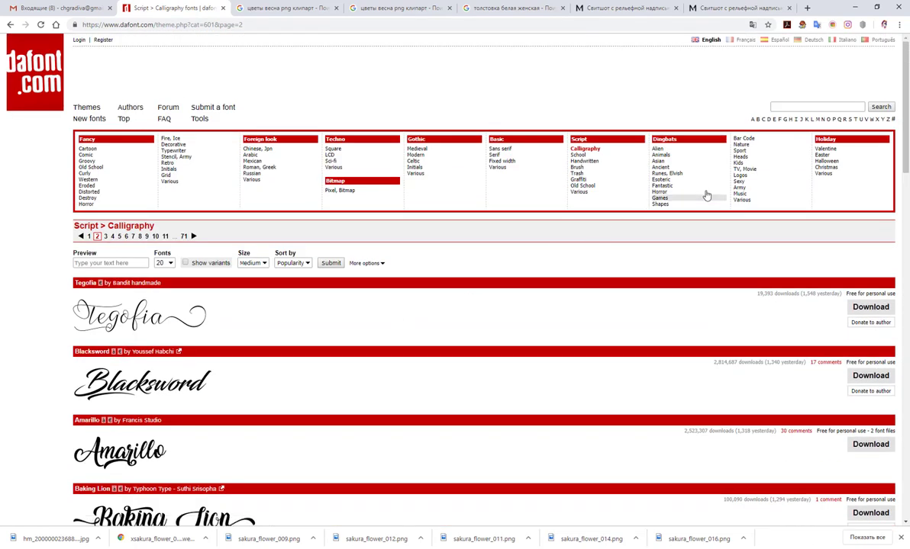
{"action": "left_click", "coordinate": [741, 145]}
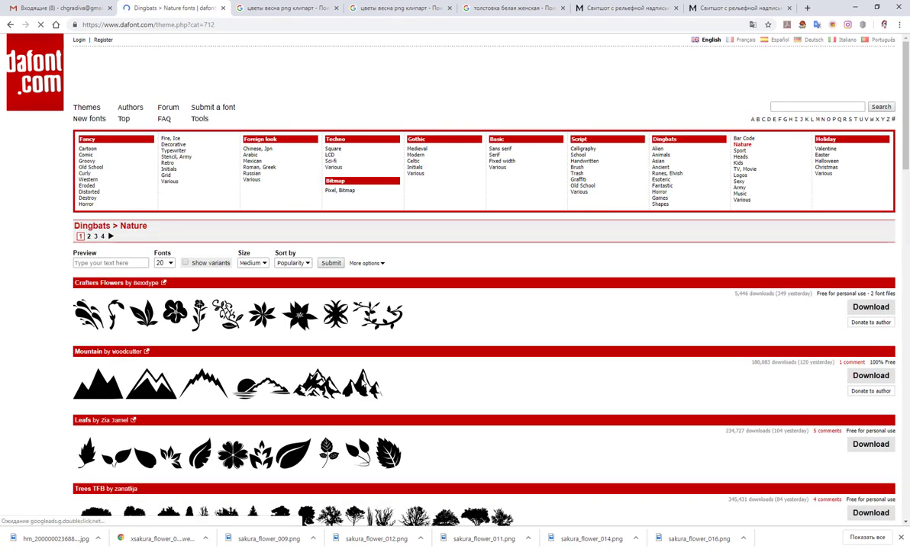
Scroll through the Nature dingbat fonts such as Crafters Flowers and Mountain
{"action": "scroll", "coordinate": [328, 359], "scroll_direction": "down", "scroll_amount": 2}
{"action": "scroll", "coordinate": [336, 366], "scroll_direction": "down", "scroll_amount": 1}
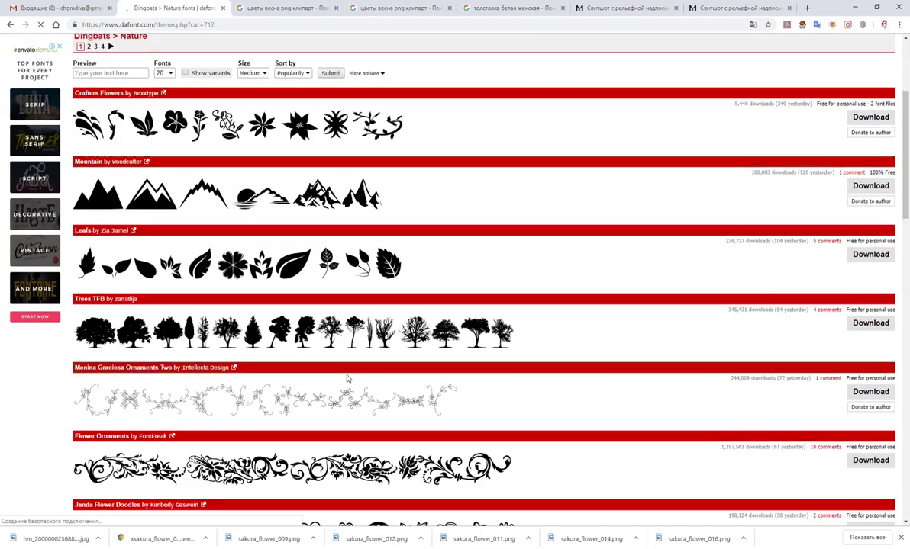
{"action": "scroll", "coordinate": [348, 378], "scroll_direction": "down", "scroll_amount": 2}
{"action": "scroll", "coordinate": [347, 378], "scroll_direction": "down", "scroll_amount": 2}
{"action": "scroll", "coordinate": [347, 378], "scroll_direction": "down", "scroll_amount": 2}
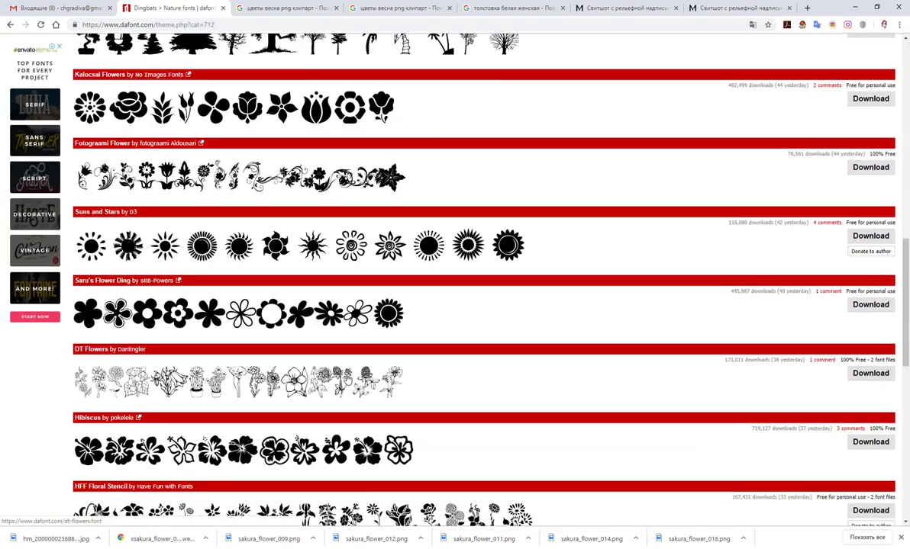
{"action": "scroll", "coordinate": [347, 377], "scroll_direction": "down", "scroll_amount": 3}
{"action": "scroll", "coordinate": [347, 378], "scroll_direction": "down", "scroll_amount": 3}
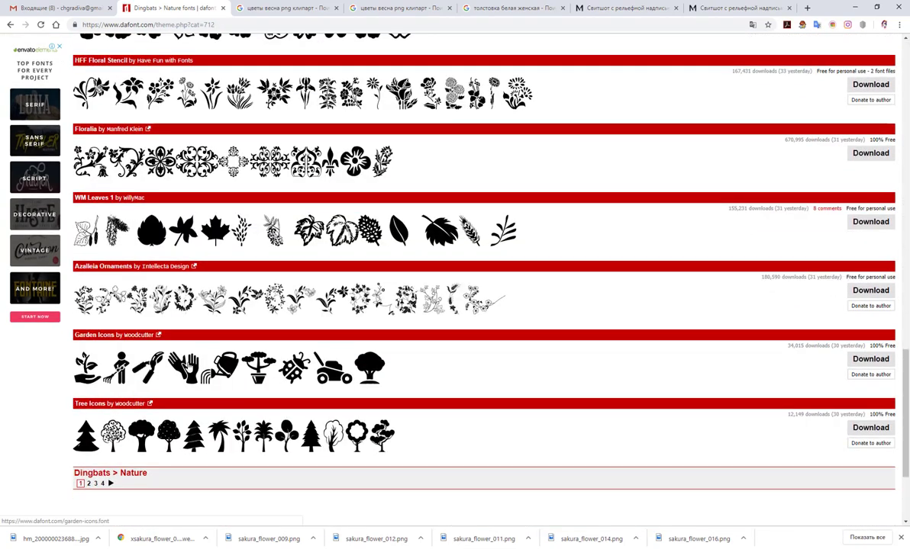
{"action": "scroll", "coordinate": [451, 373], "scroll_direction": "up", "scroll_amount": 4}
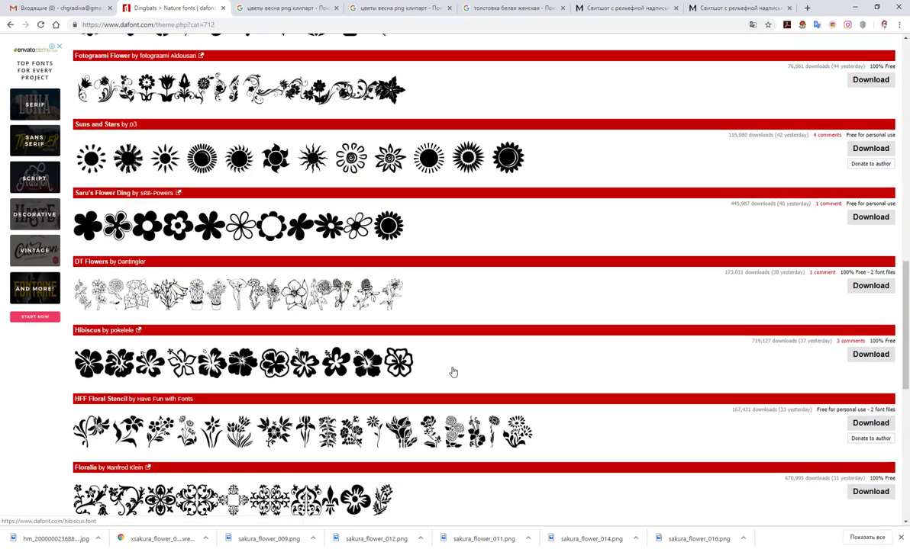
{"action": "scroll", "coordinate": [452, 372], "scroll_direction": "up", "scroll_amount": 5}
{"action": "scroll", "coordinate": [453, 372], "scroll_direction": "up", "scroll_amount": 3}
{"action": "scroll", "coordinate": [453, 372], "scroll_direction": "up", "scroll_amount": 3}
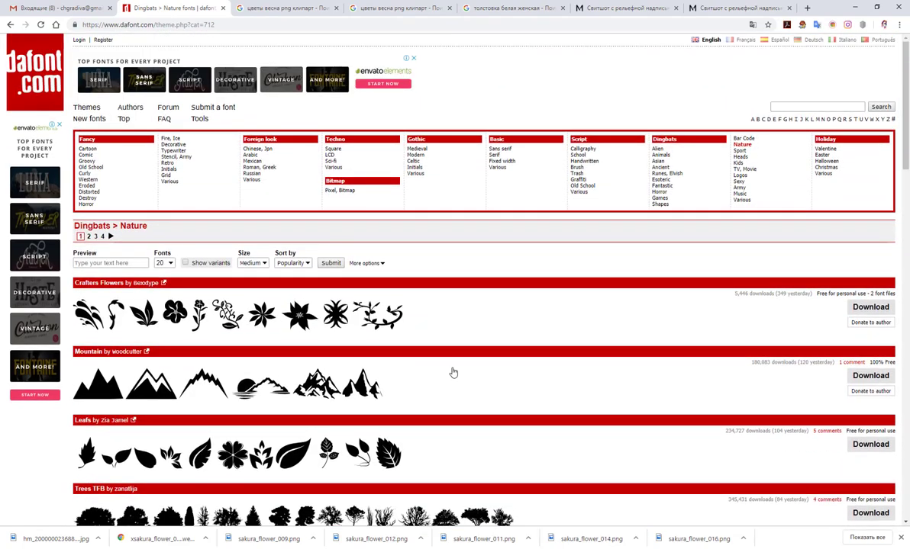